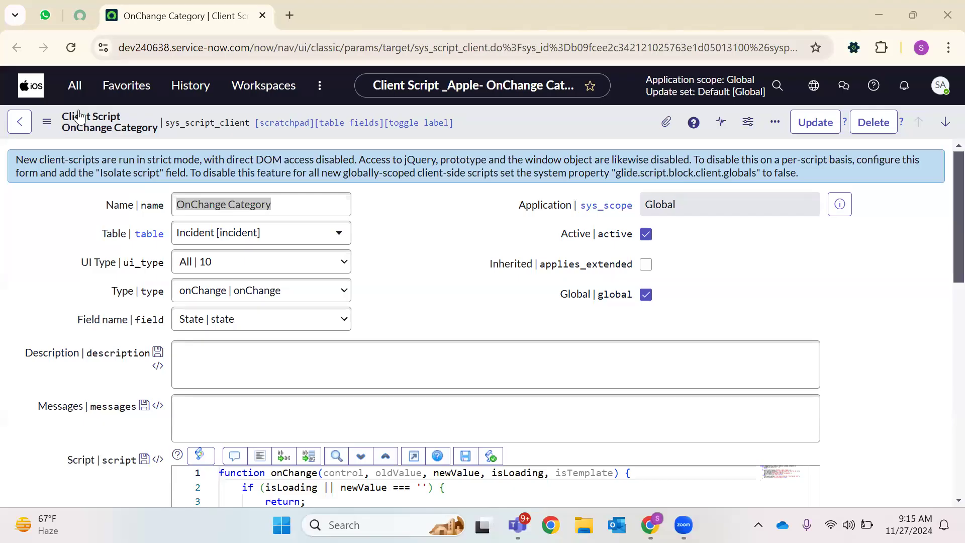
From the ServiceNow home page, open System Definition > Client Scripts in a new tab
{"action": "left_click", "coordinate": [74, 85]}
{"action": "left_click", "coordinate": [31, 85]}
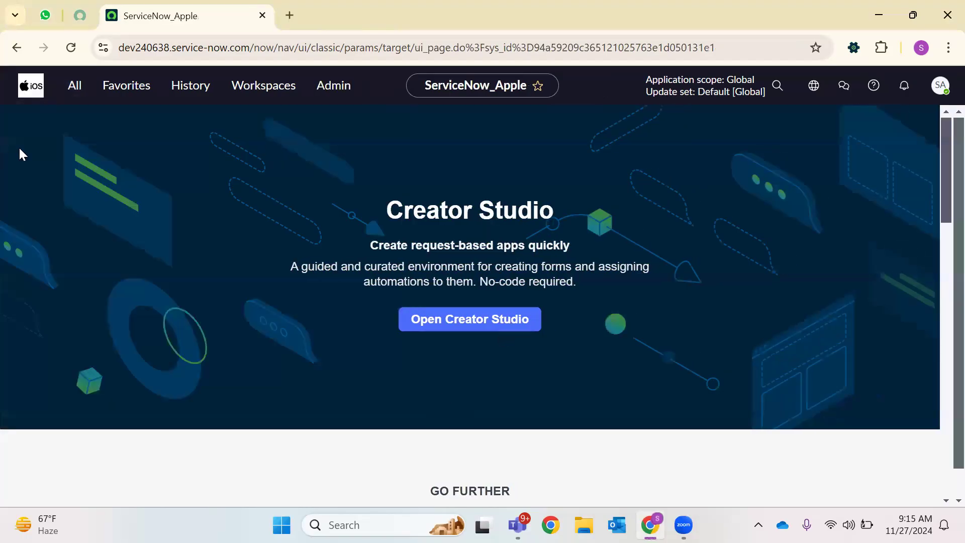
{"action": "left_click", "coordinate": [71, 88]}
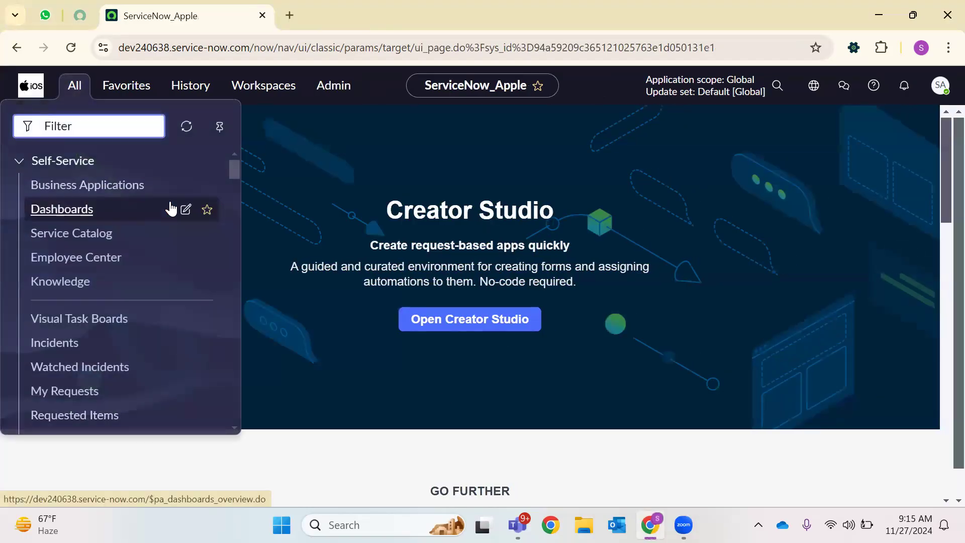
{"action": "type", "text": "client s"}
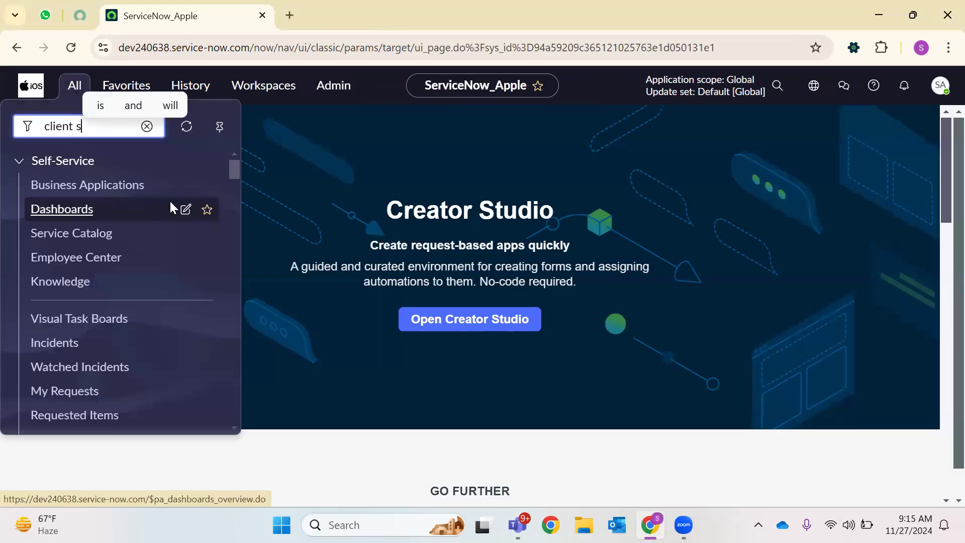
{"action": "type", "text": "cript"}
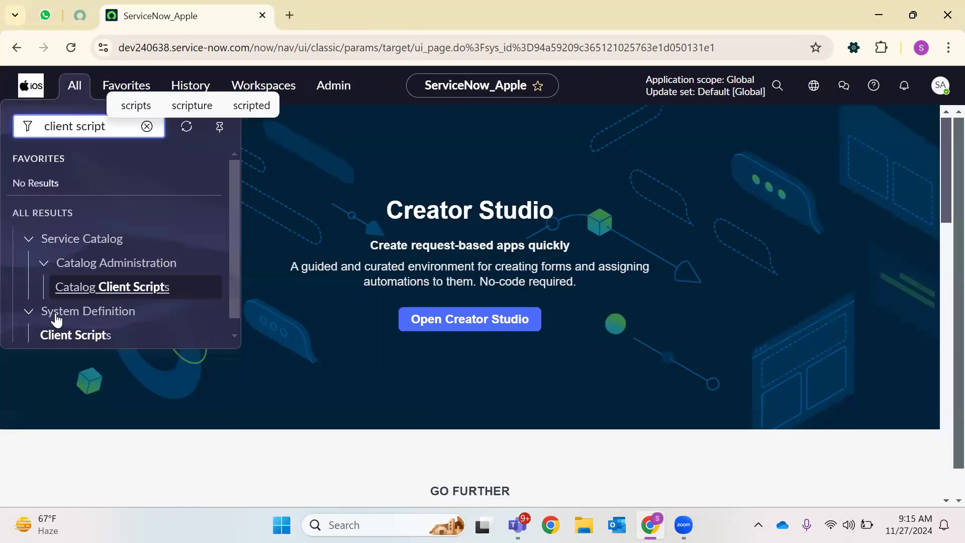
{"action": "right_click", "coordinate": [78, 333]}
{"action": "left_click", "coordinate": [262, 124]}
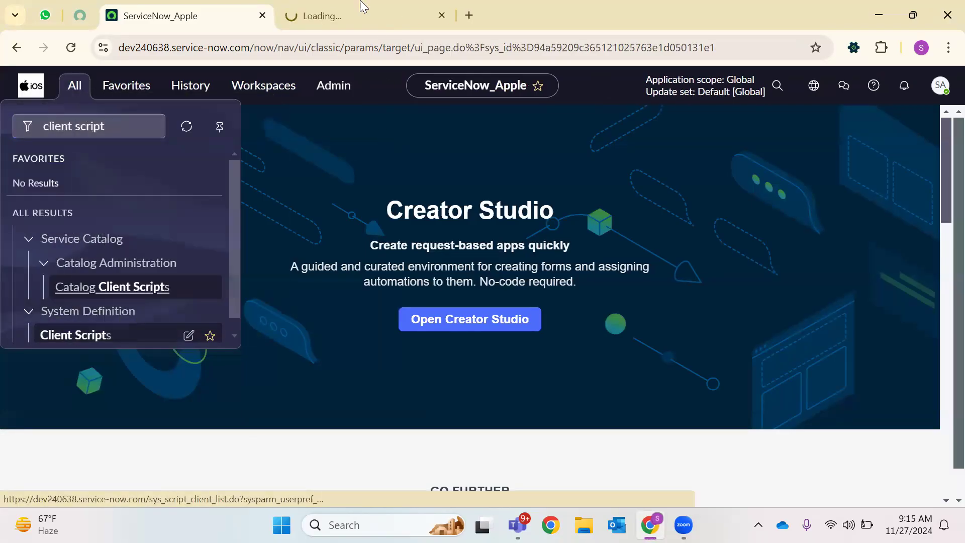
{"action": "left_click", "coordinate": [357, 15]}
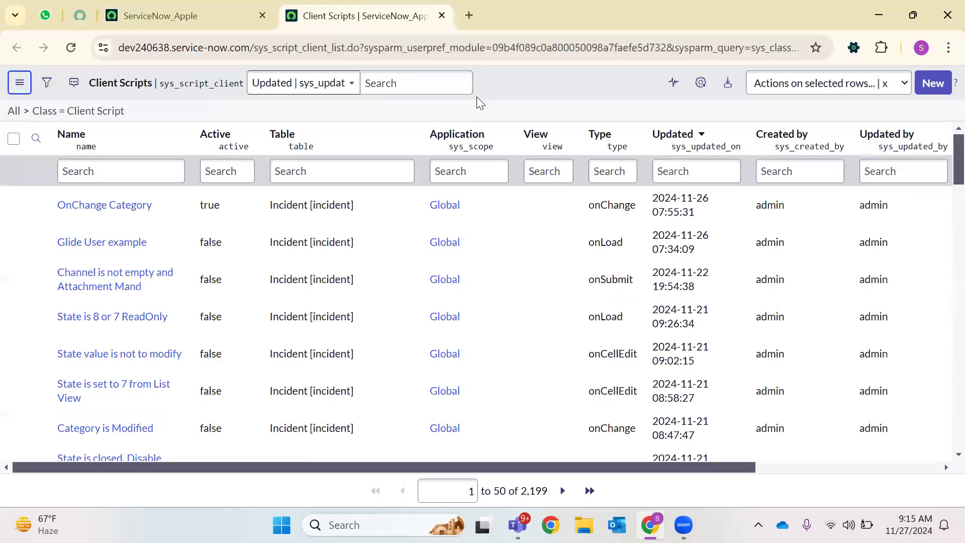
Set the OnChange Category client script's Active value to false, then return to the ServiceNow_Apple tab
{"action": "left_click", "coordinate": [248, 206]}
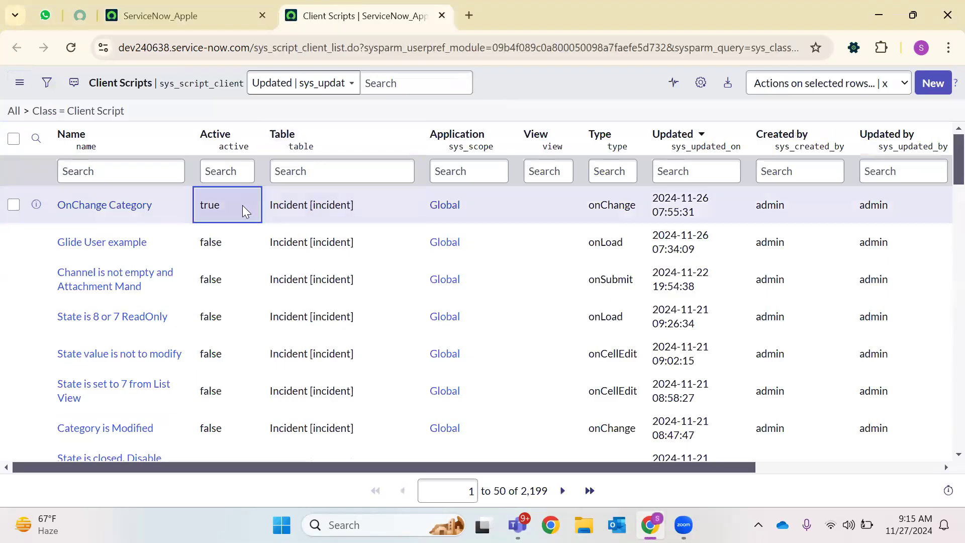
{"action": "double_click", "coordinate": [242, 205]}
{"action": "left_click", "coordinate": [242, 212]}
{"action": "left_click", "coordinate": [221, 243]}
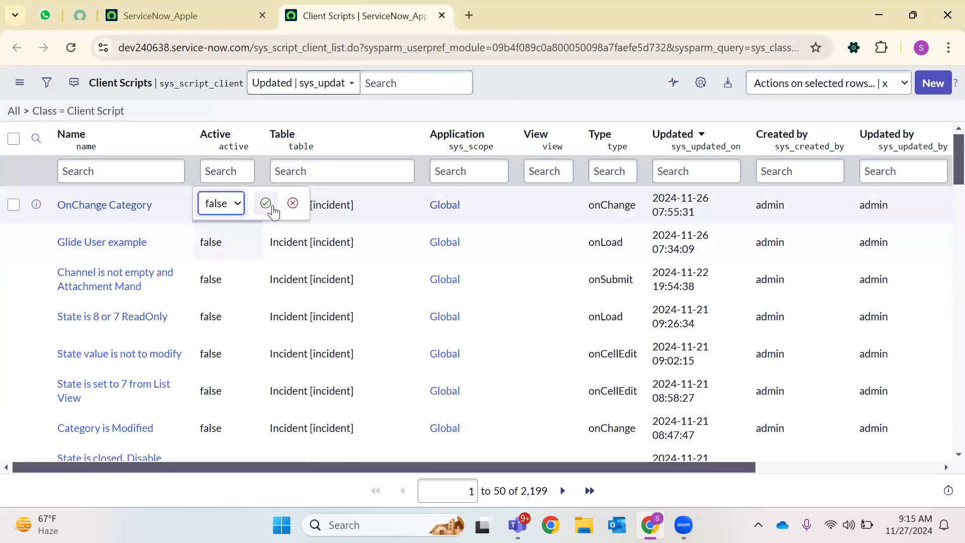
{"action": "left_click", "coordinate": [266, 202]}
{"action": "left_click", "coordinate": [183, 16]}
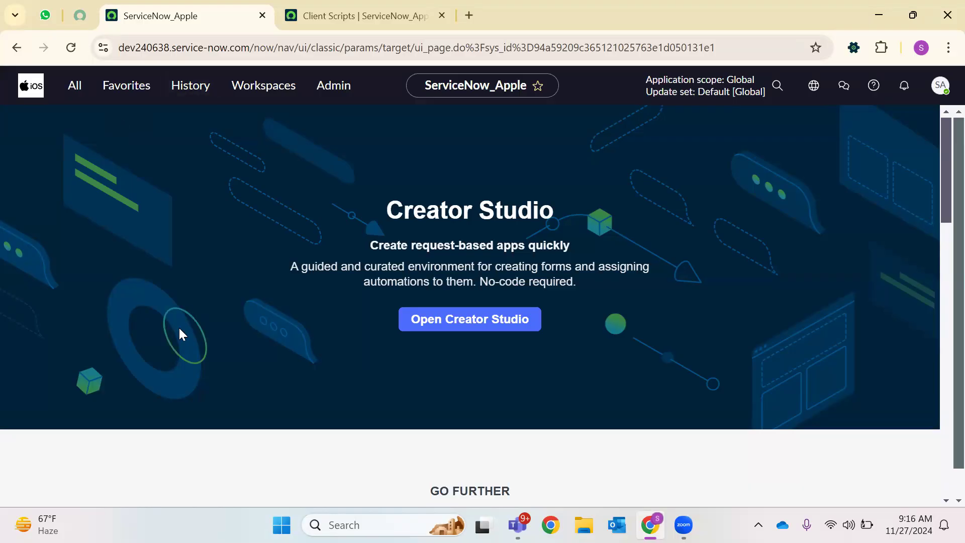
Search Windows for 'paint' and launch the Paint app
{"action": "left_click_drag", "start_coordinate": [269, 420], "coordinate": [278, 438]}
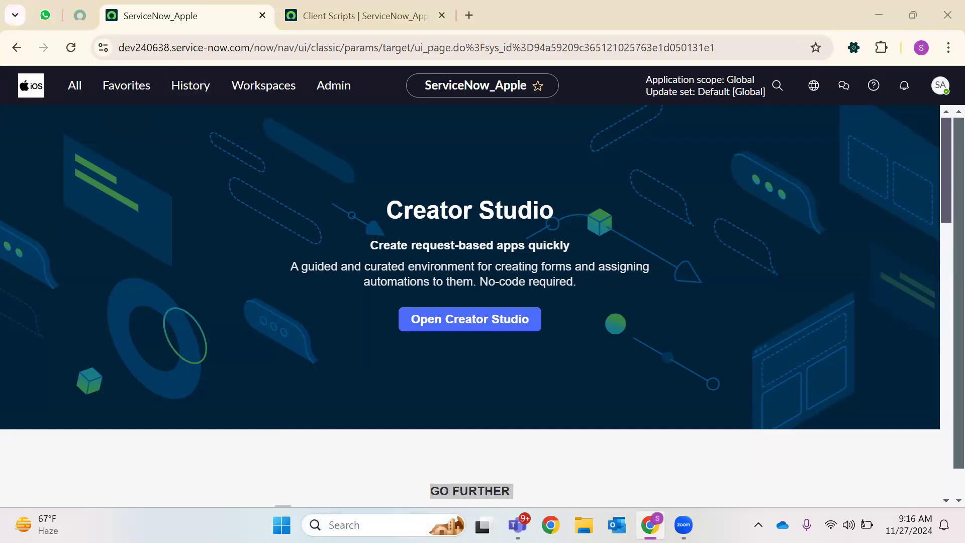
{"action": "left_click", "coordinate": [352, 525]}
{"action": "type", "text": "paint"}
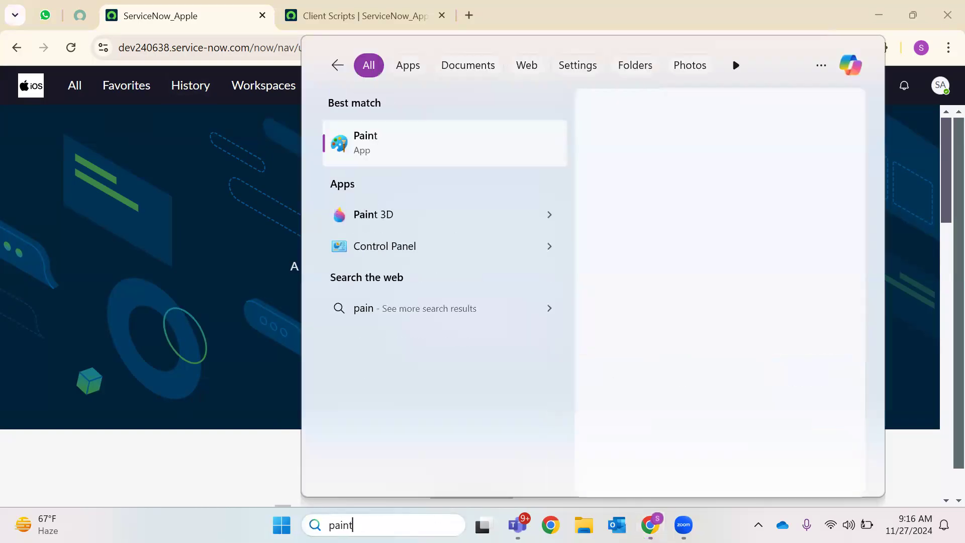
{"action": "left_click", "coordinate": [423, 134]}
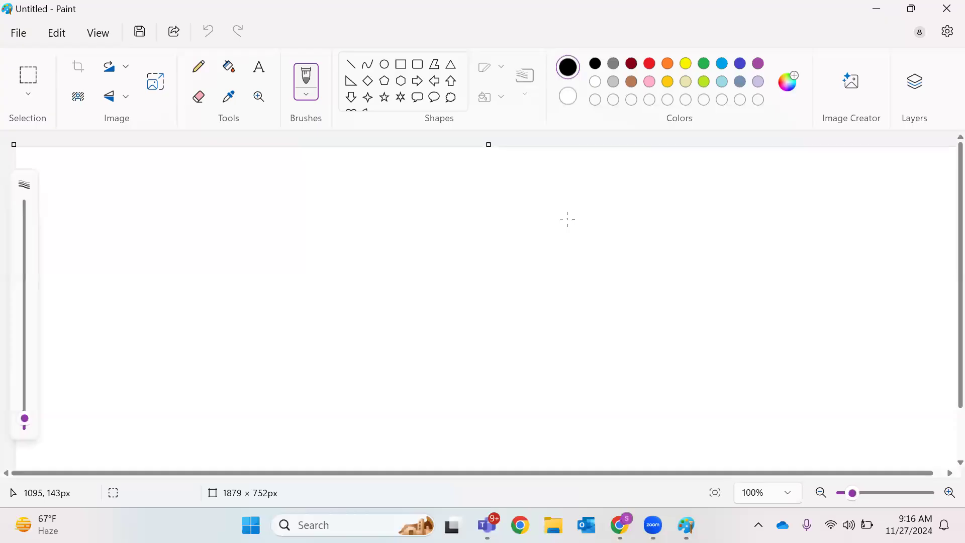
Zoom to about 293% and draw four rectangles left to right, the rightmost largest
{"action": "left_click", "coordinate": [873, 493]}
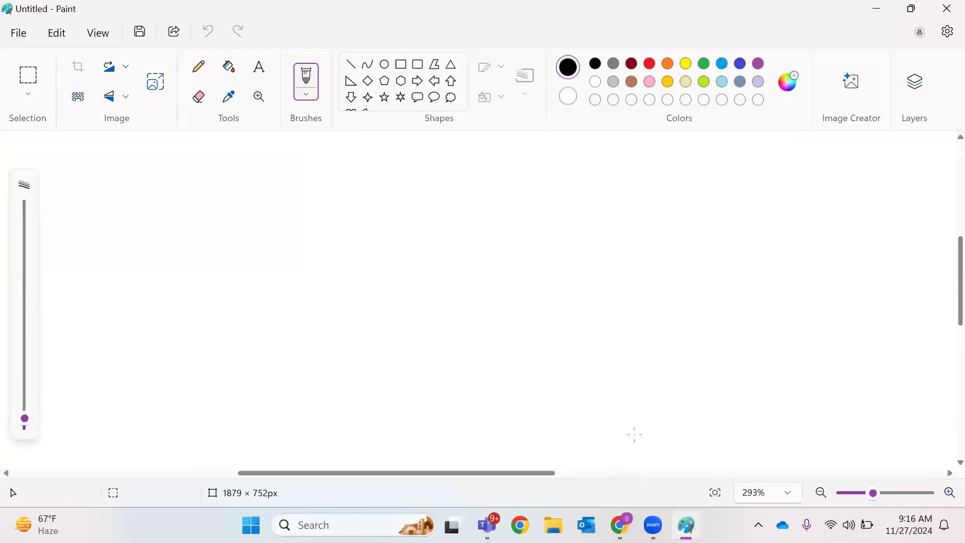
{"action": "left_click", "coordinate": [401, 65]}
{"action": "left_click_drag", "start_coordinate": [88, 181], "coordinate": [237, 280]}
{"action": "left_click_drag", "start_coordinate": [270, 184], "coordinate": [478, 275]}
{"action": "left_click_drag", "start_coordinate": [517, 178], "coordinate": [642, 352]}
{"action": "left_click", "coordinate": [800, 155]}
{"action": "left_click_drag", "start_coordinate": [677, 159], "coordinate": [944, 425]}
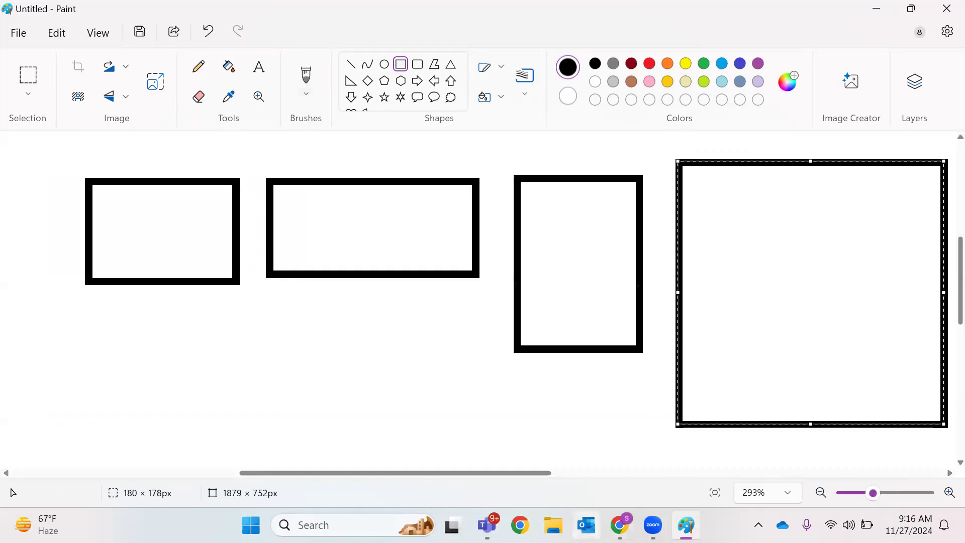
{"action": "left_click", "coordinate": [620, 525]}
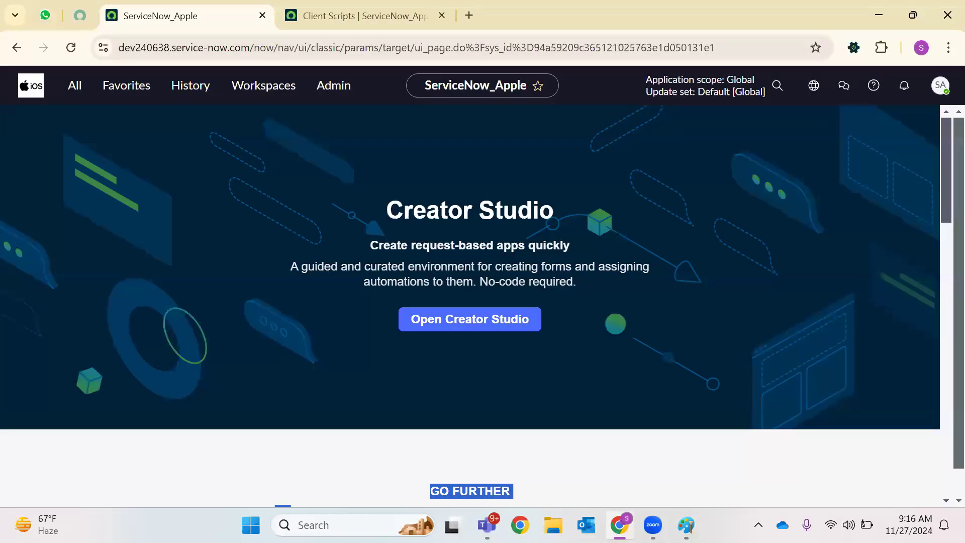
{"action": "left_click", "coordinate": [620, 525]}
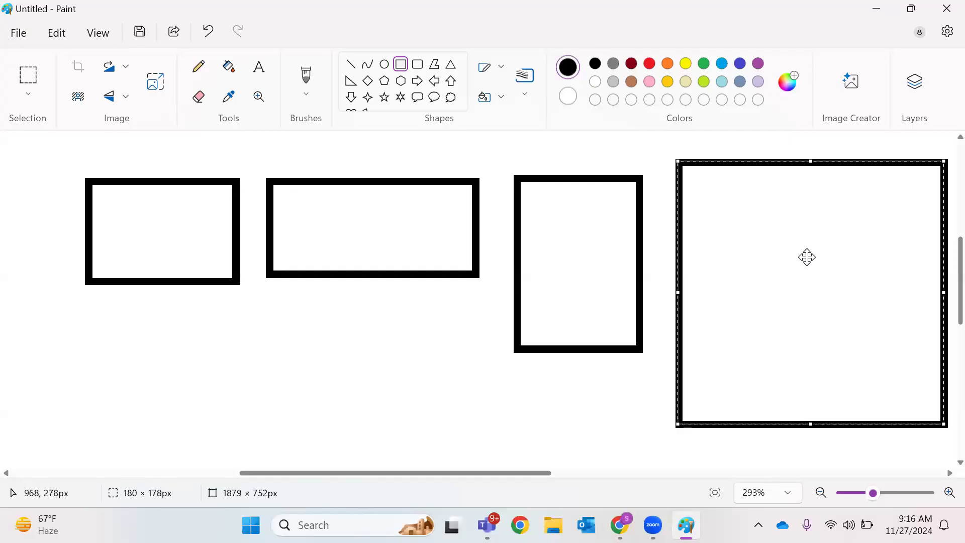
Label the first rectangle DEV using text size 8
{"action": "left_click", "coordinate": [258, 71]}
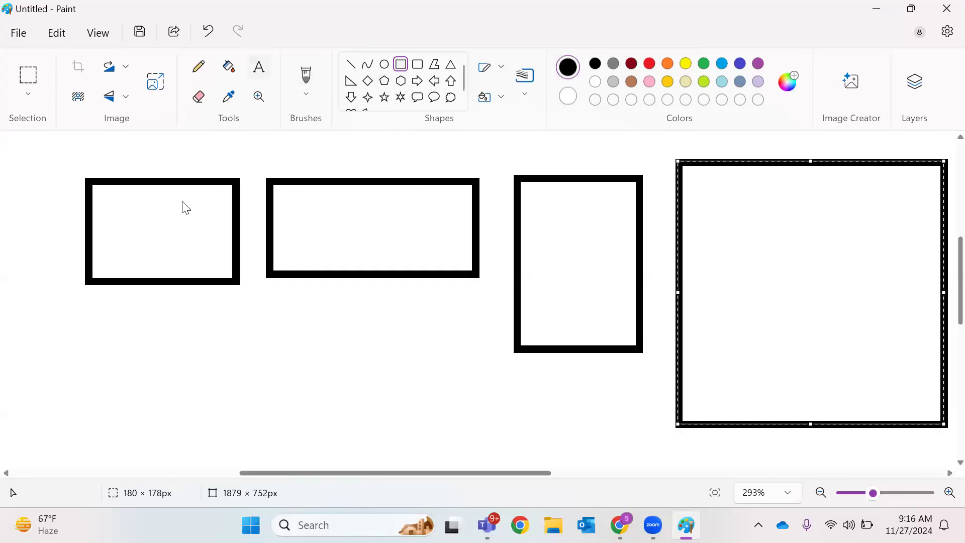
{"action": "left_click", "coordinate": [258, 67]}
{"action": "left_click_drag", "start_coordinate": [143, 221], "coordinate": [577, 291]}
{"action": "type", "text": "DEV"}
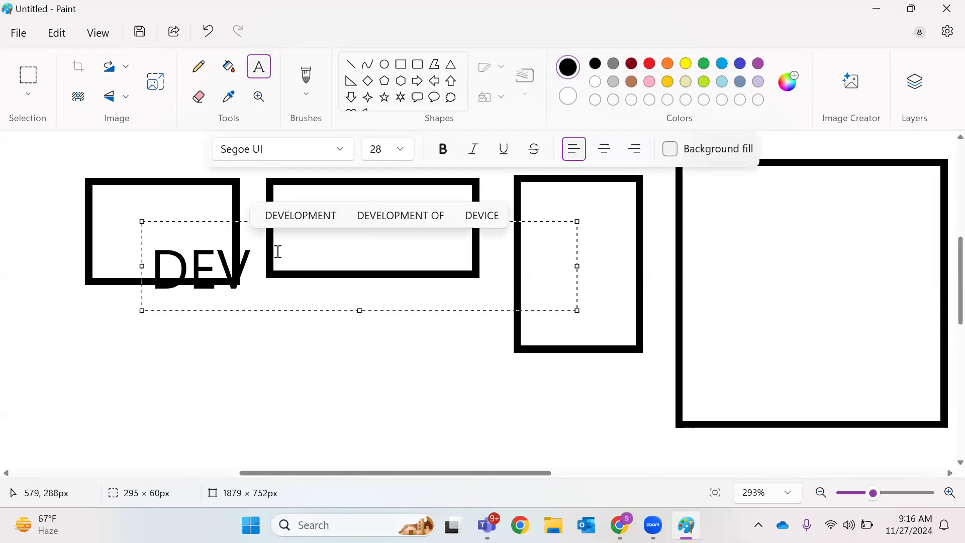
{"action": "key", "text": "ctrl+z"}
{"action": "left_click", "coordinate": [402, 149]}
{"action": "left_click", "coordinate": [386, 185]}
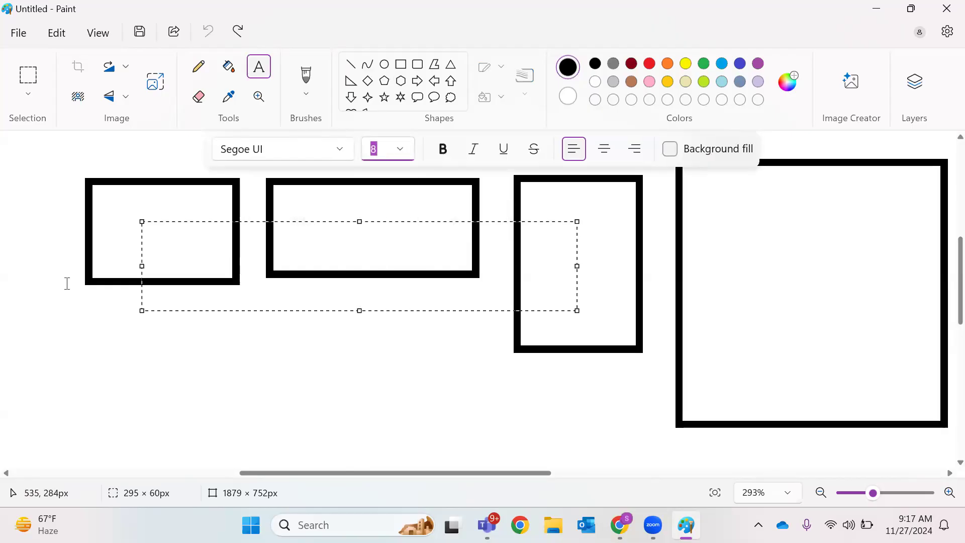
{"action": "left_click", "coordinate": [50, 358]}
{"action": "left_click_drag", "start_coordinate": [118, 221], "coordinate": [201, 244]}
{"action": "type", "text": "DEV"}
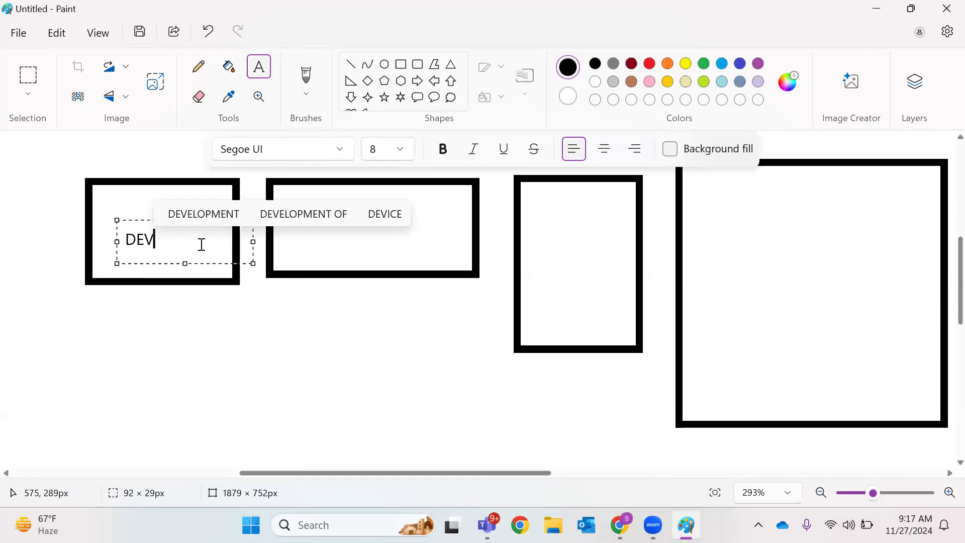
{"action": "left_click", "coordinate": [396, 247]}
Label the second and third rectangles TEST and UAT
{"action": "left_click", "coordinate": [289, 209]}
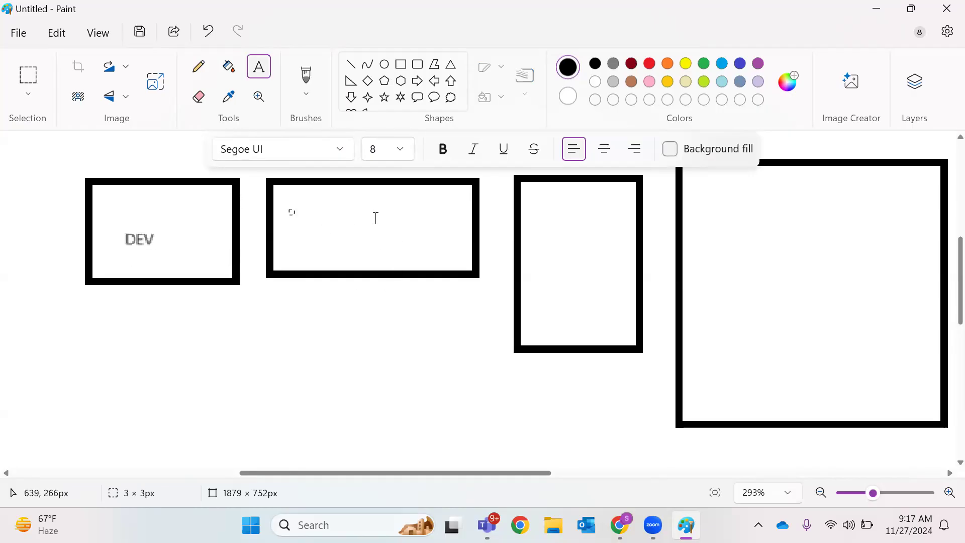
{"action": "left_click_drag", "start_coordinate": [123, 239], "coordinate": [190, 237]}
{"action": "left_click_drag", "start_coordinate": [313, 217], "coordinate": [424, 246]}
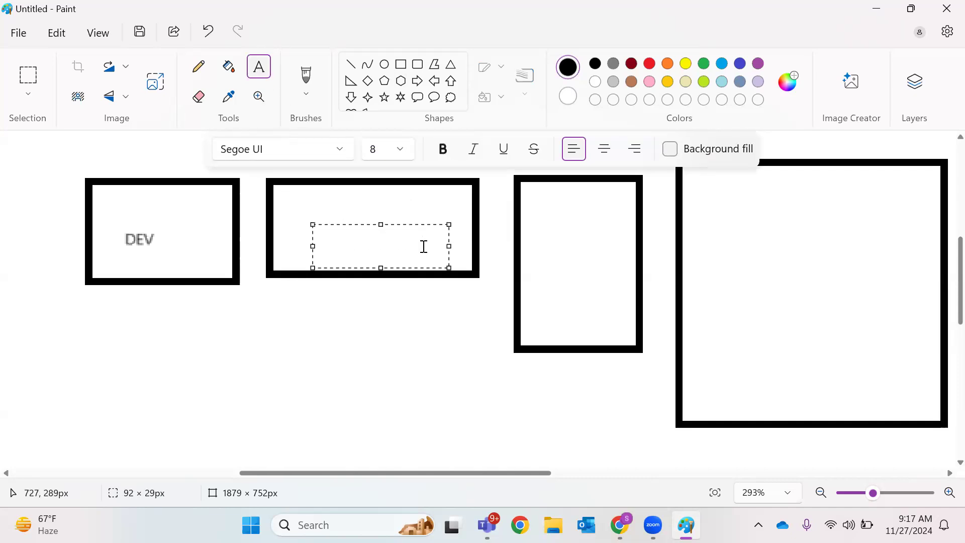
{"action": "type", "text": "TEST"}
{"action": "key", "text": "Return"}
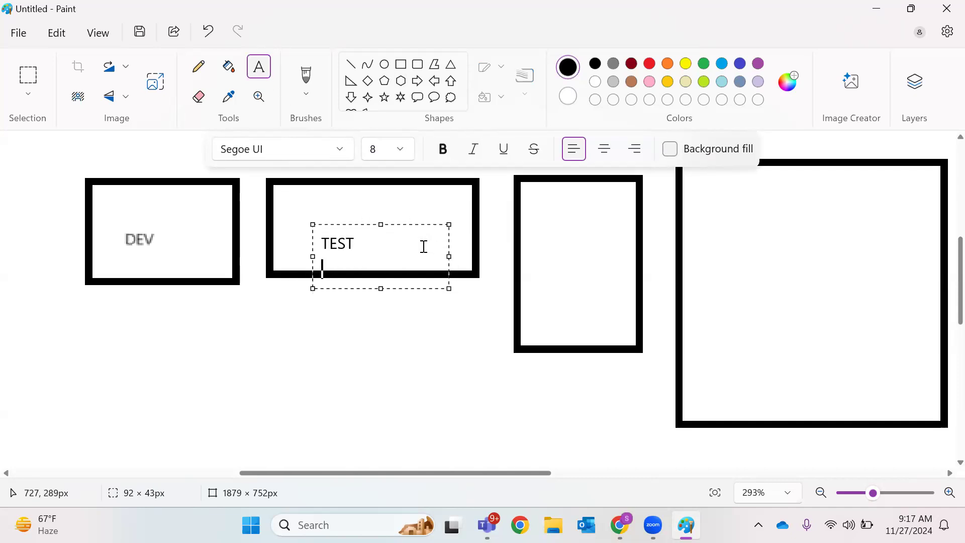
{"action": "left_click", "coordinate": [585, 227]}
{"action": "left_click_drag", "start_coordinate": [552, 246], "coordinate": [623, 287]}
{"action": "type", "text": "UAT"}
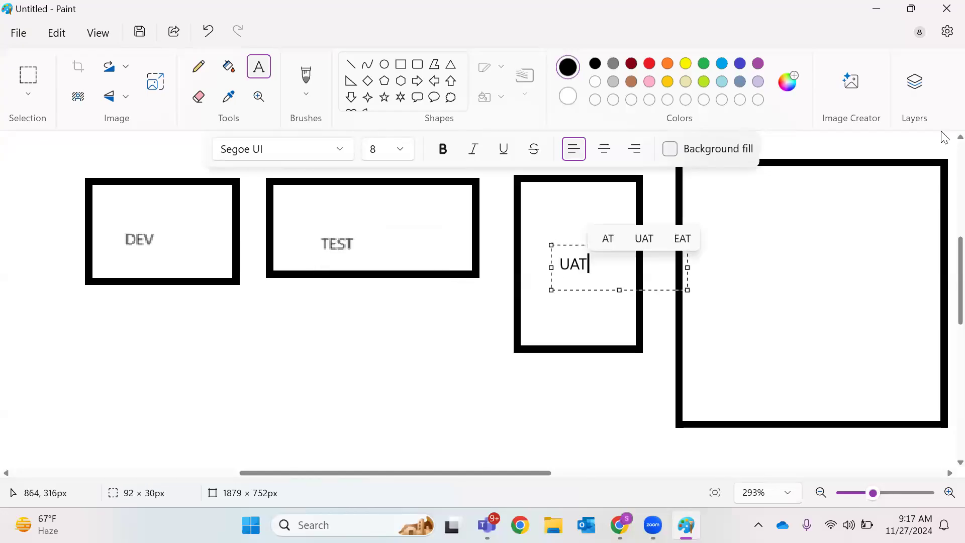
{"action": "left_click", "coordinate": [740, 237]}
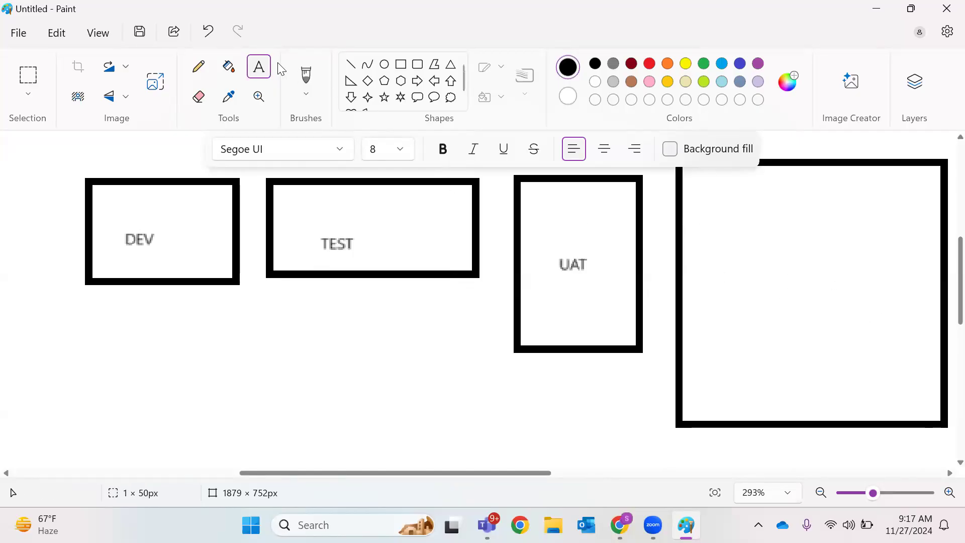
Type Production into the large fourth rectangle, correcting the misspelling
{"action": "left_click_drag", "start_coordinate": [712, 269], "coordinate": [905, 309]}
{"action": "type", "text": "P"}
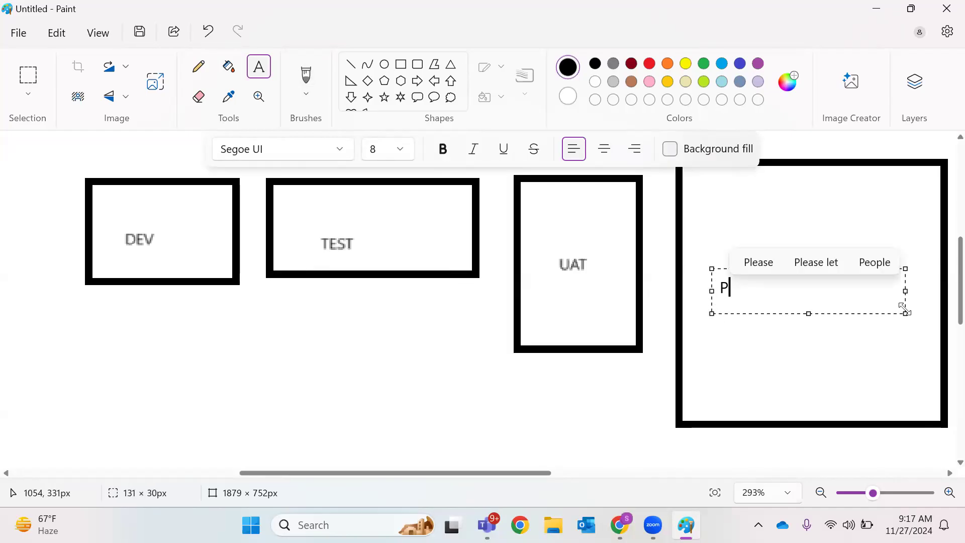
{"action": "type", "text": "rodcution"}
{"action": "key", "text": "BackSpace"}
{"action": "key", "text": "BackSpace"}
{"action": "key", "text": "BackSpace"}
{"action": "key", "text": "BackSpace"}
{"action": "key", "text": "BackSpace"}
{"action": "key", "text": "BackSpace"}
{"action": "type", "text": "uction"}
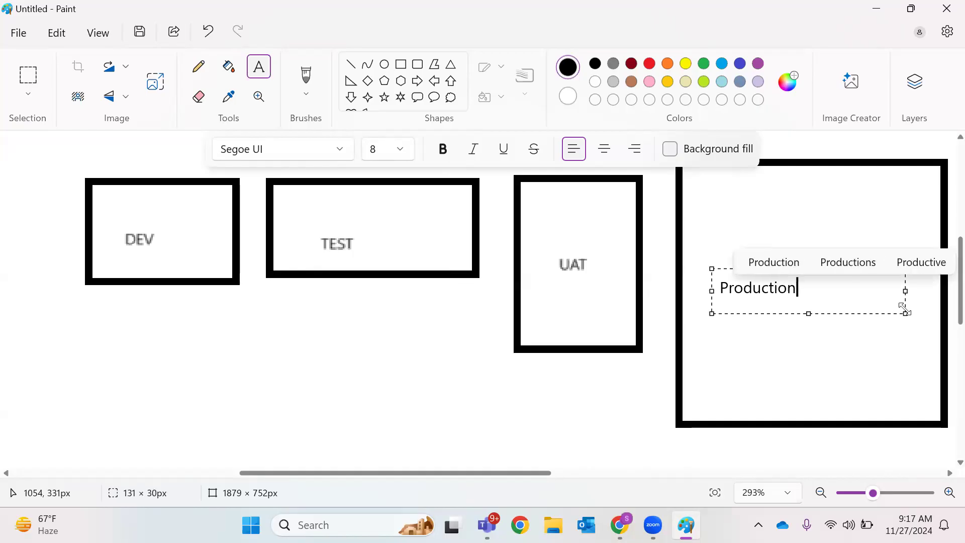
{"action": "key", "text": "Return"}
{"action": "key", "text": "BackSpace"}
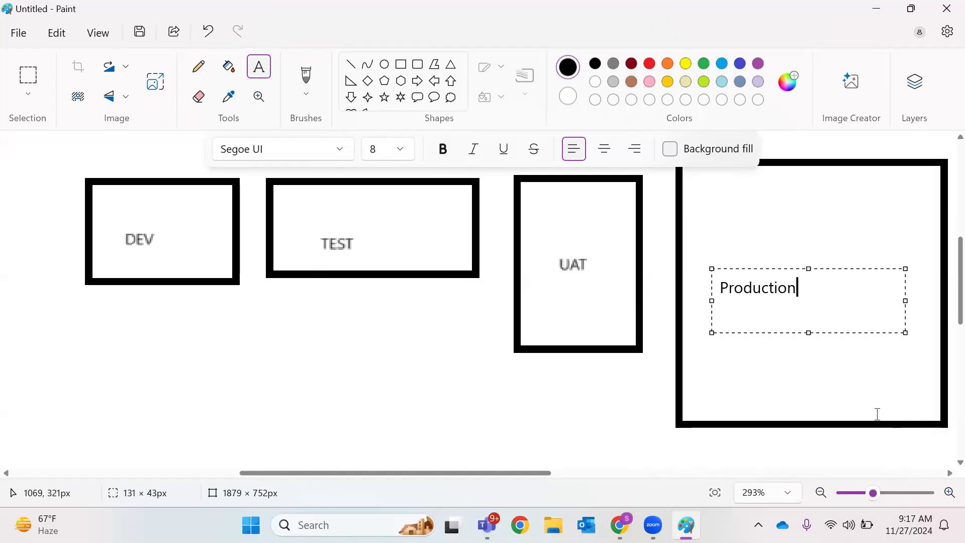
{"action": "left_click", "coordinate": [257, 326]}
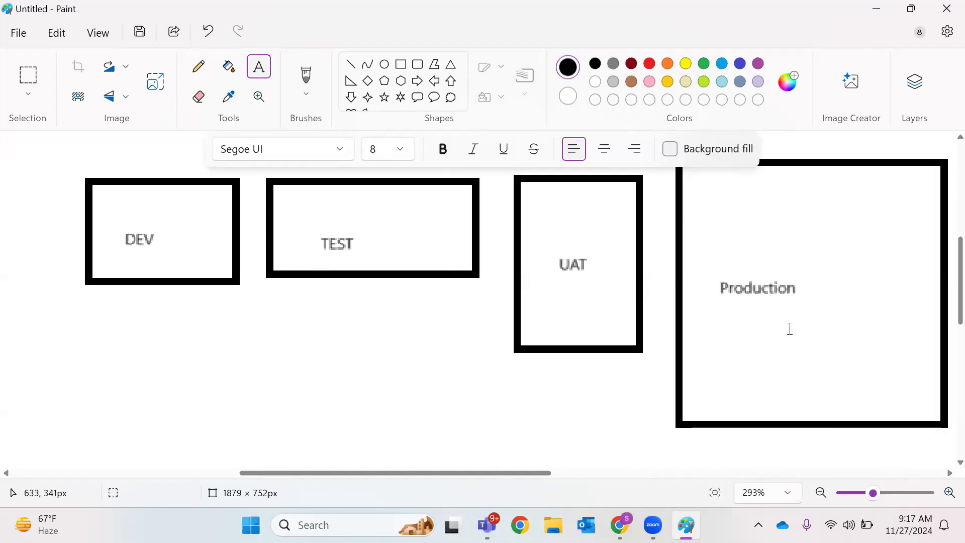
{"action": "left_click", "coordinate": [776, 287]}
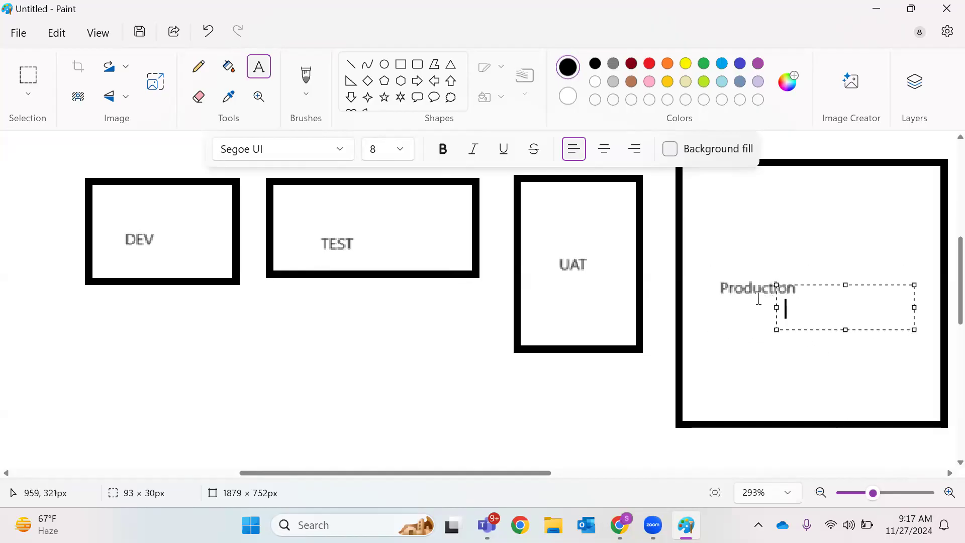
{"action": "left_click", "coordinate": [749, 307]}
{"action": "left_click_drag", "start_coordinate": [720, 278], "coordinate": [854, 328]}
{"action": "left_click", "coordinate": [771, 190]}
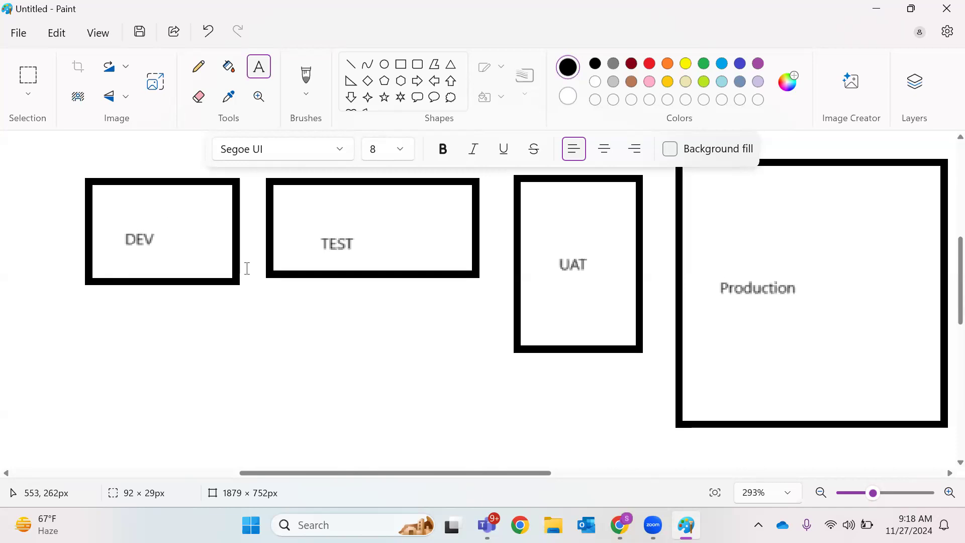
Mark out text areas below and beside Production, discarding each empty one
{"action": "left_click_drag", "start_coordinate": [695, 285], "coordinate": [784, 278]}
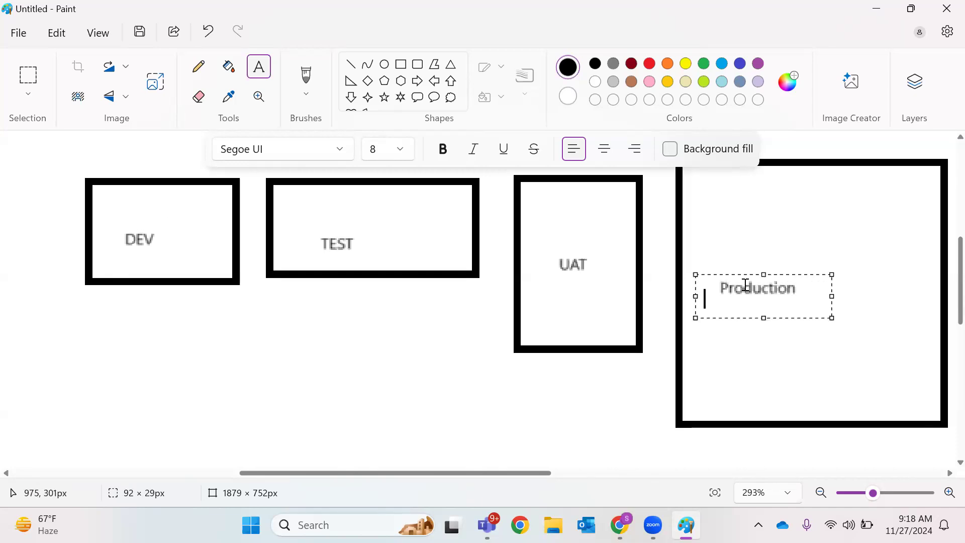
{"action": "left_click", "coordinate": [738, 331]}
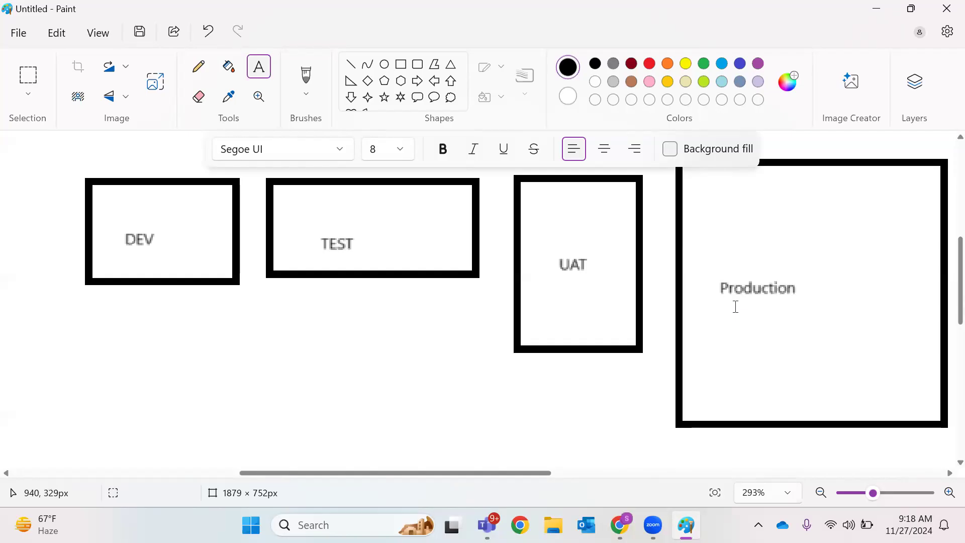
{"action": "left_click_drag", "start_coordinate": [720, 285], "coordinate": [857, 328]}
{"action": "left_click", "coordinate": [761, 349]}
{"action": "left_click", "coordinate": [710, 282]}
{"action": "left_click", "coordinate": [726, 282]}
{"action": "left_click", "coordinate": [796, 300]}
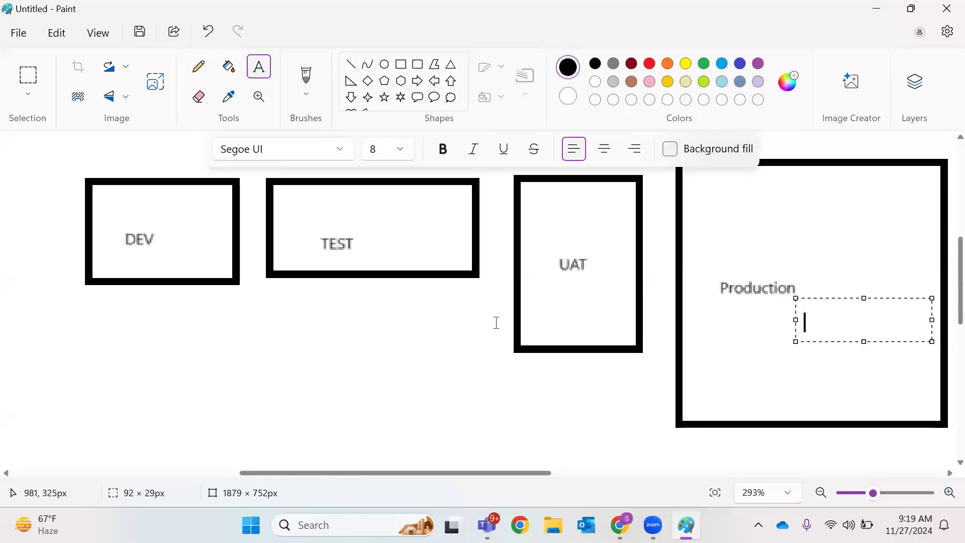
{"action": "left_click", "coordinate": [442, 333]}
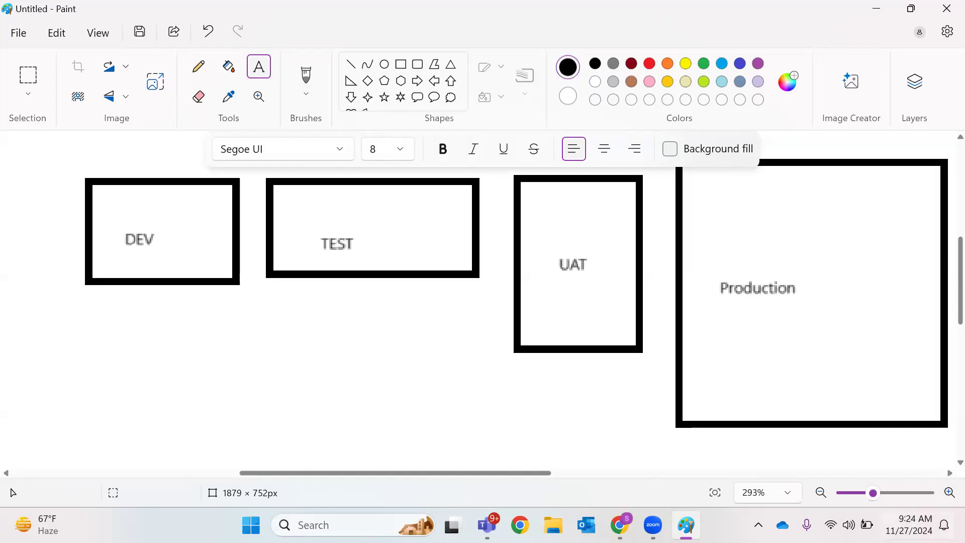
Open the notifications and calendar panel and pick November 25 and December 9
{"action": "left_click", "coordinate": [916, 524]}
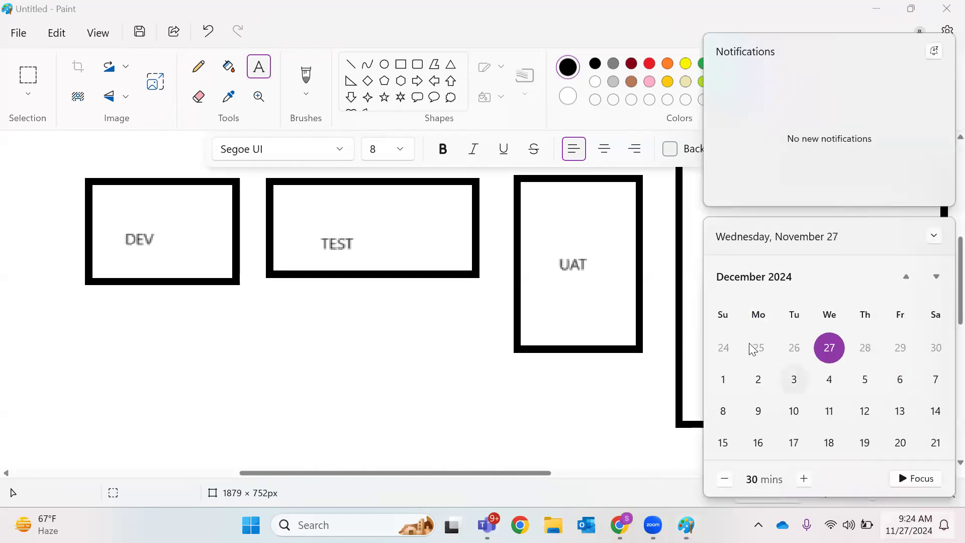
{"action": "left_click", "coordinate": [764, 355]}
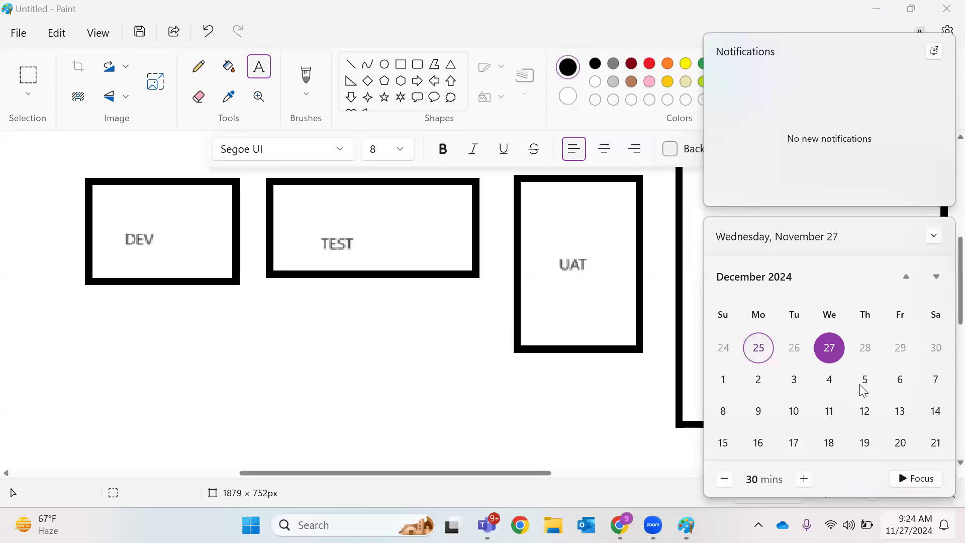
{"action": "left_click", "coordinate": [758, 412]}
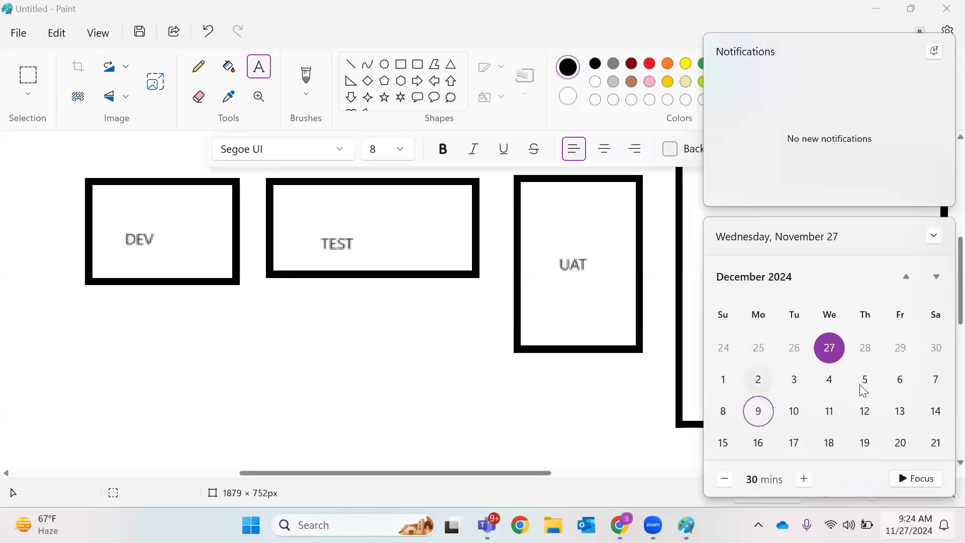
{"action": "left_click", "coordinate": [768, 426]}
{"action": "left_click", "coordinate": [771, 351]}
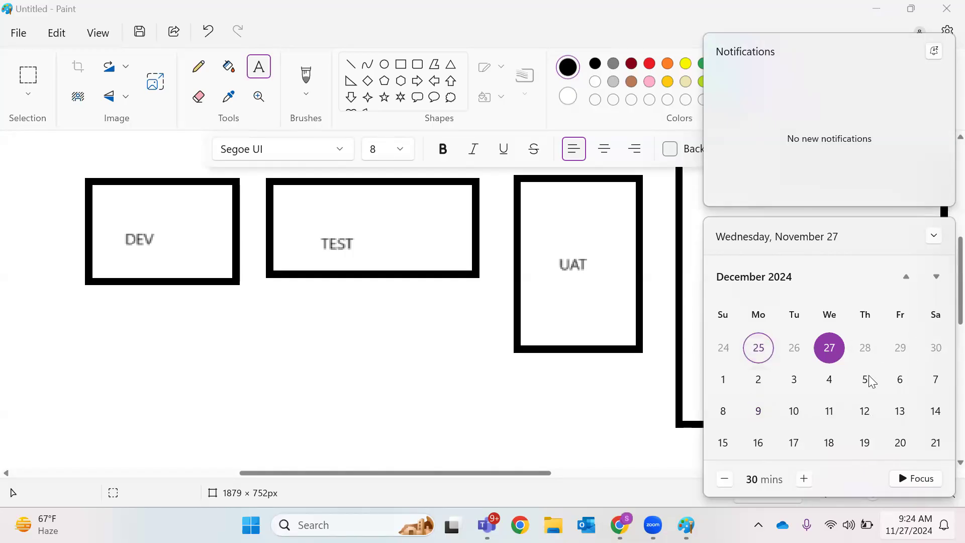
{"action": "left_click", "coordinate": [758, 411]}
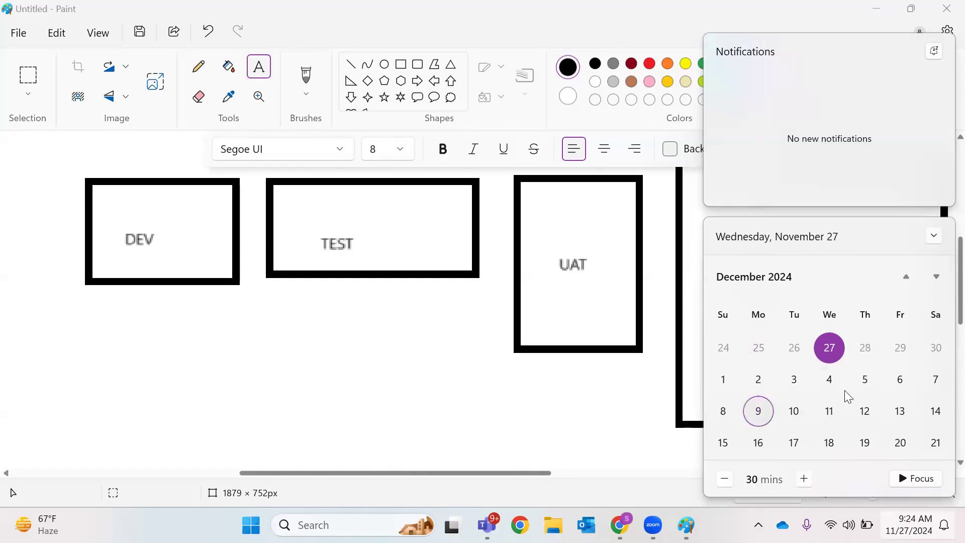
{"action": "left_click", "coordinate": [772, 350]}
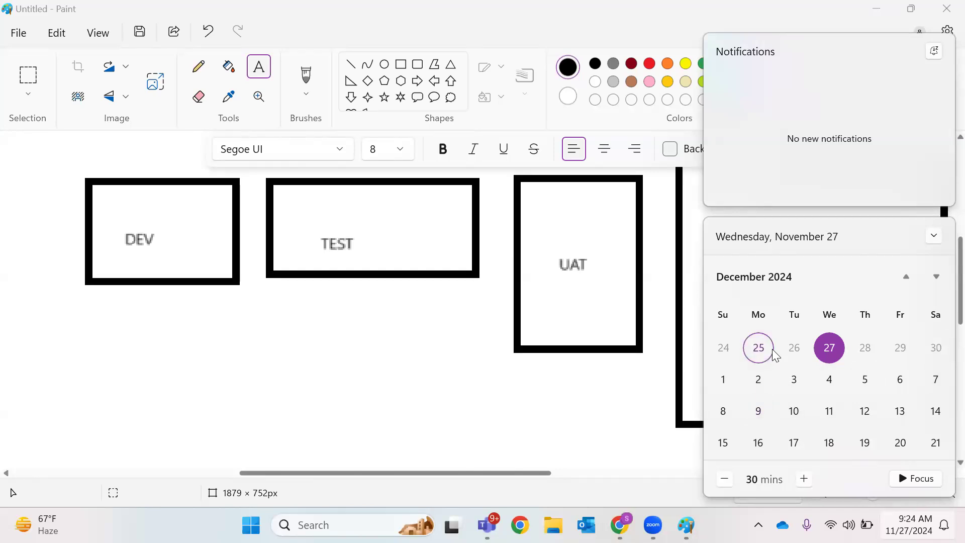
Use the arrow keys to select December 2, then go back to November 25
{"action": "key", "text": "Down"}
{"action": "key", "text": "Down"}
{"action": "key", "text": "Up"}
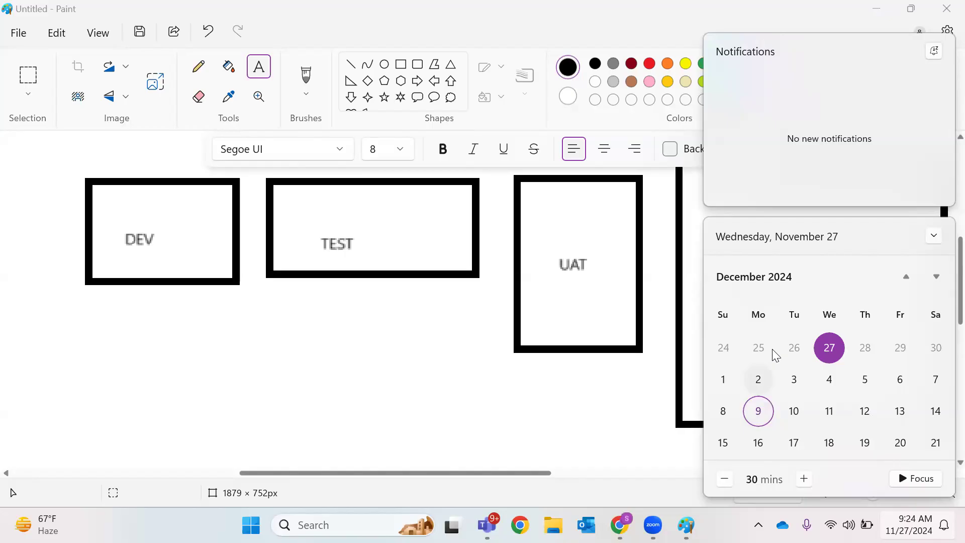
{"action": "key", "text": "space"}
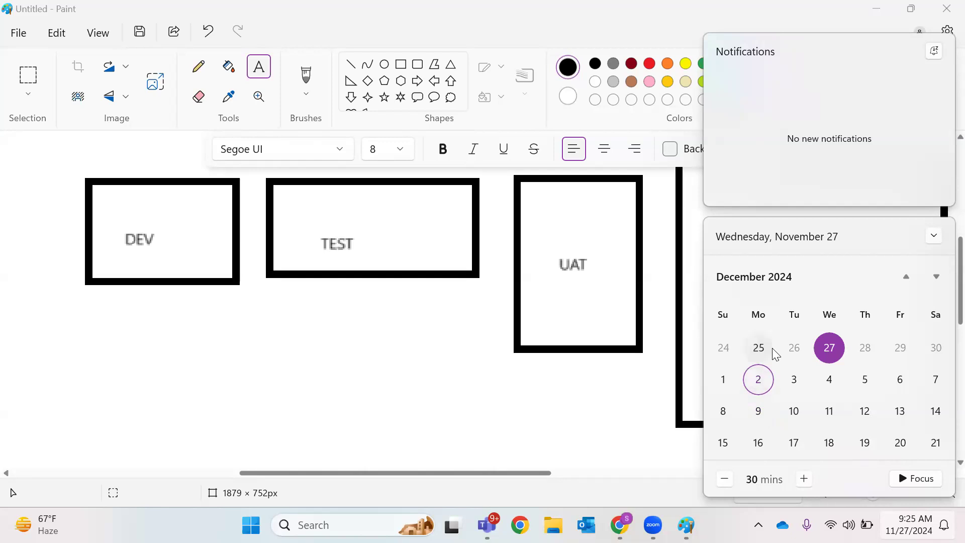
{"action": "key", "text": "Down"}
{"action": "left_click", "coordinate": [770, 350]}
{"action": "left_click", "coordinate": [758, 411]}
{"action": "left_click", "coordinate": [761, 345]}
Close the calendar panel and discard the empty text box below UAT
{"action": "left_click", "coordinate": [462, 366]}
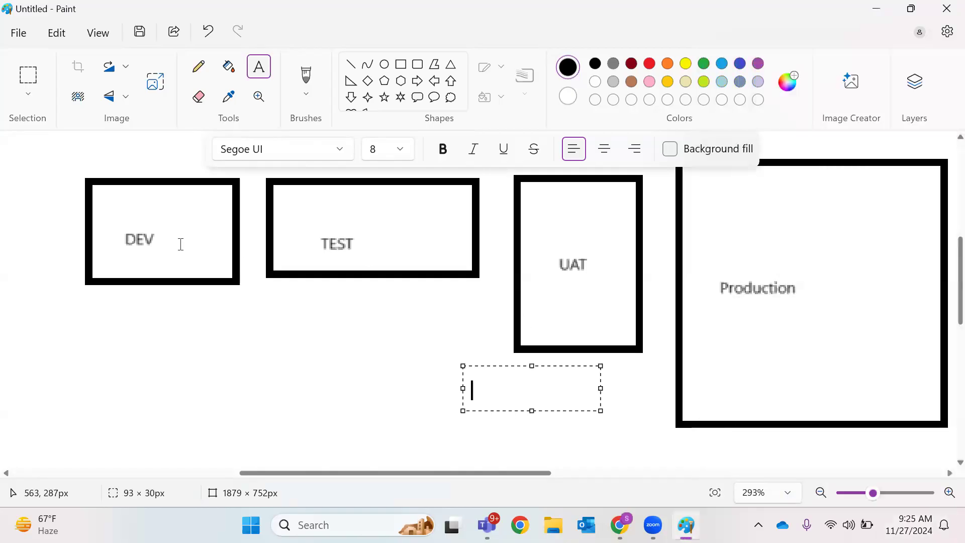
{"action": "left_click", "coordinate": [160, 246]}
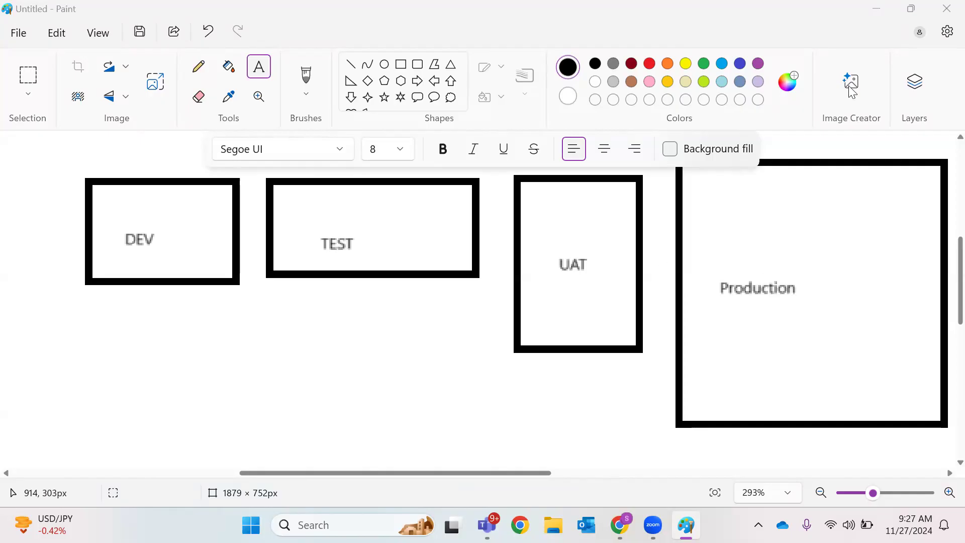
Minimize Paint, close the Client Scripts tab in Chrome, and reload the ServiceNow_Apple page
{"action": "left_click", "coordinate": [882, 5]}
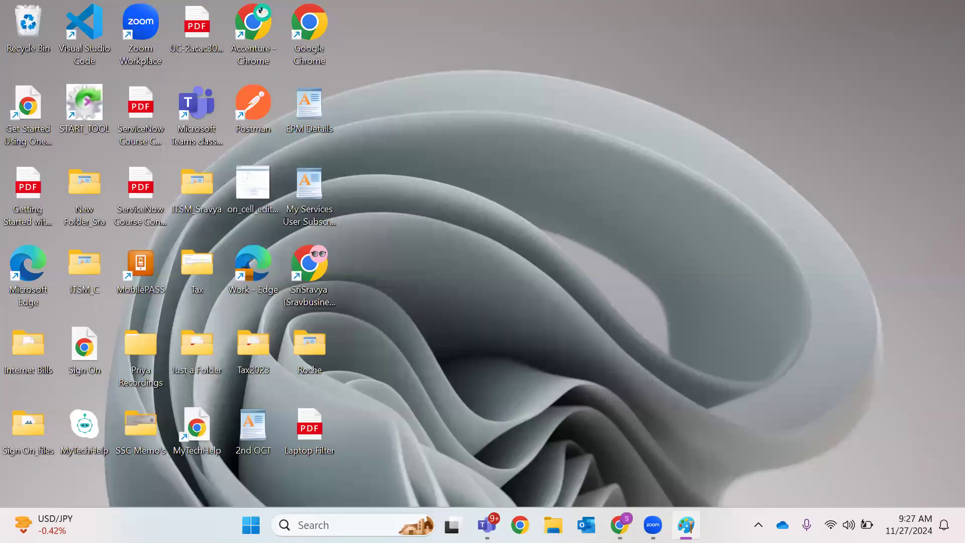
{"action": "left_click", "coordinate": [626, 515]}
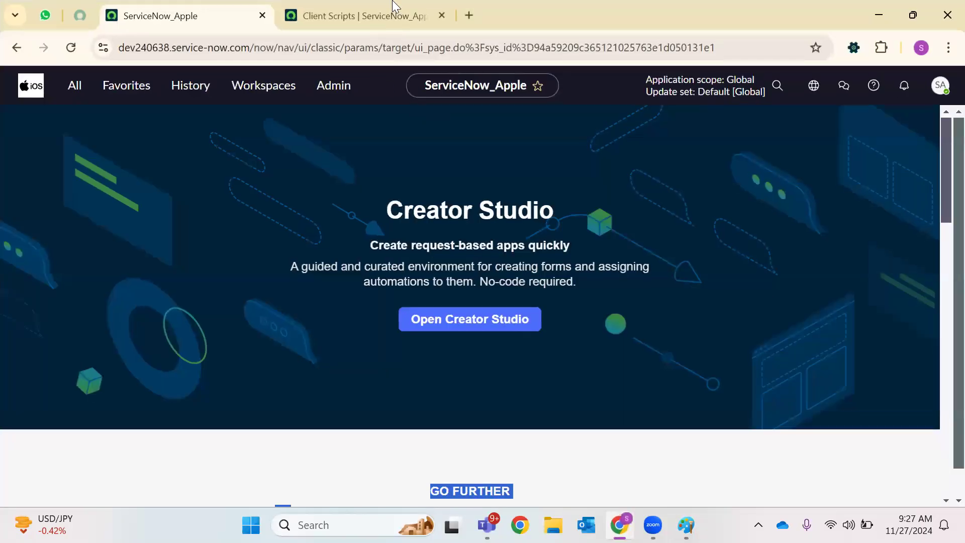
{"action": "left_click", "coordinate": [402, 15]}
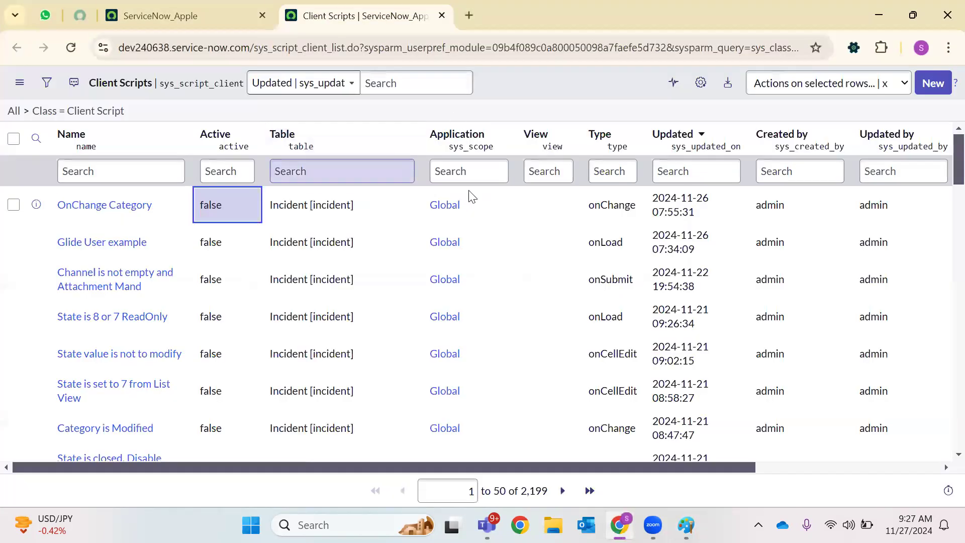
{"action": "left_click", "coordinate": [442, 16]}
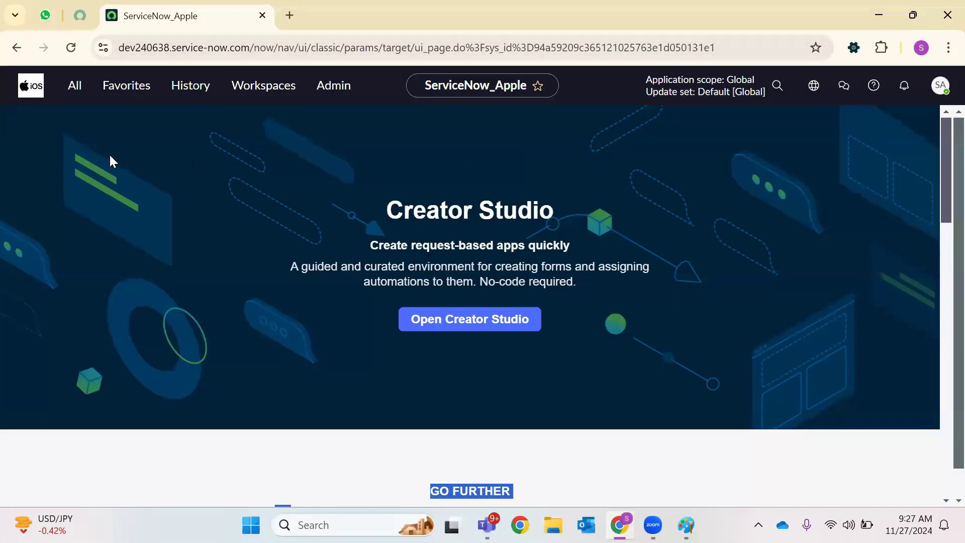
{"action": "left_click", "coordinate": [71, 48]}
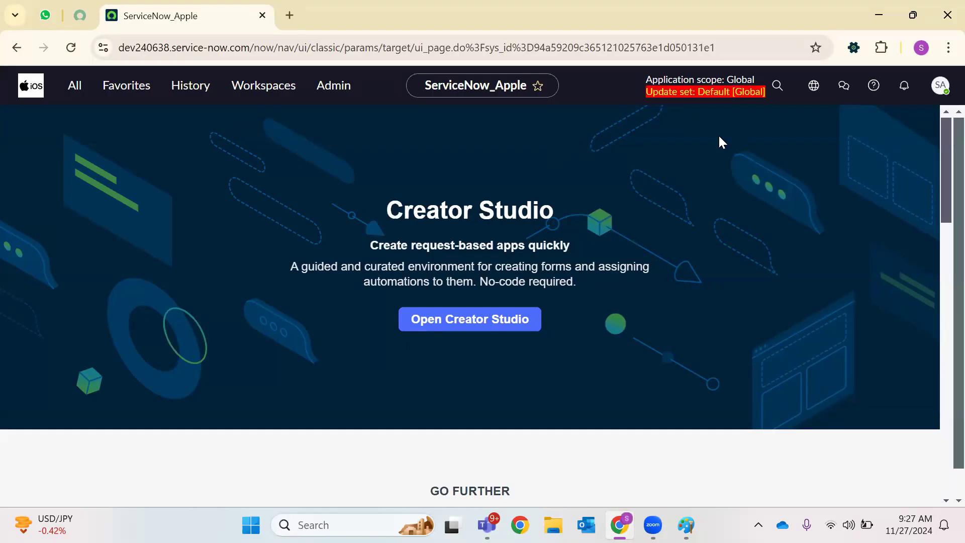
{"action": "left_click", "coordinate": [947, 49]}
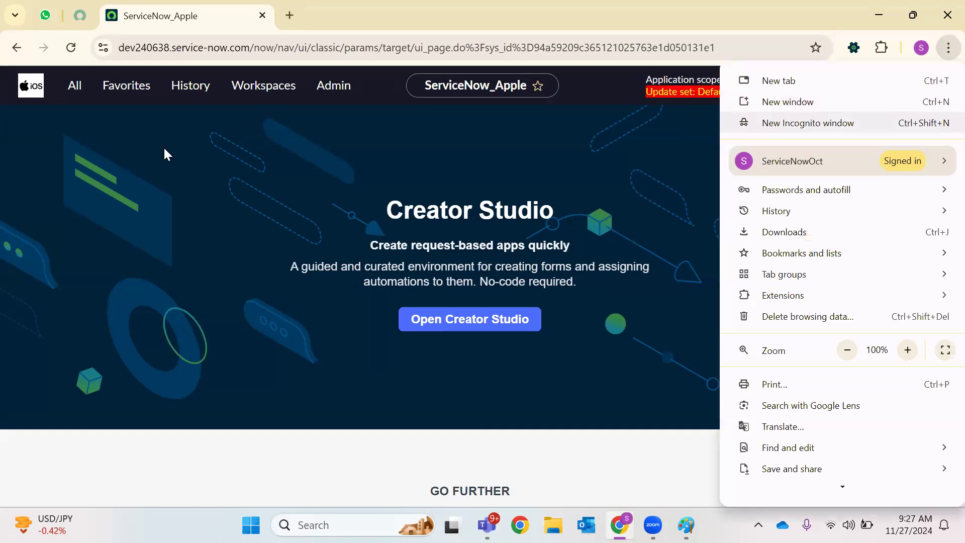
Open a private window on the ServiceNow developer site and enter the account e-mail
{"action": "key", "text": "ctrl+shift+n"}
{"action": "type", "text": "de"}
{"action": "key", "text": "Return"}
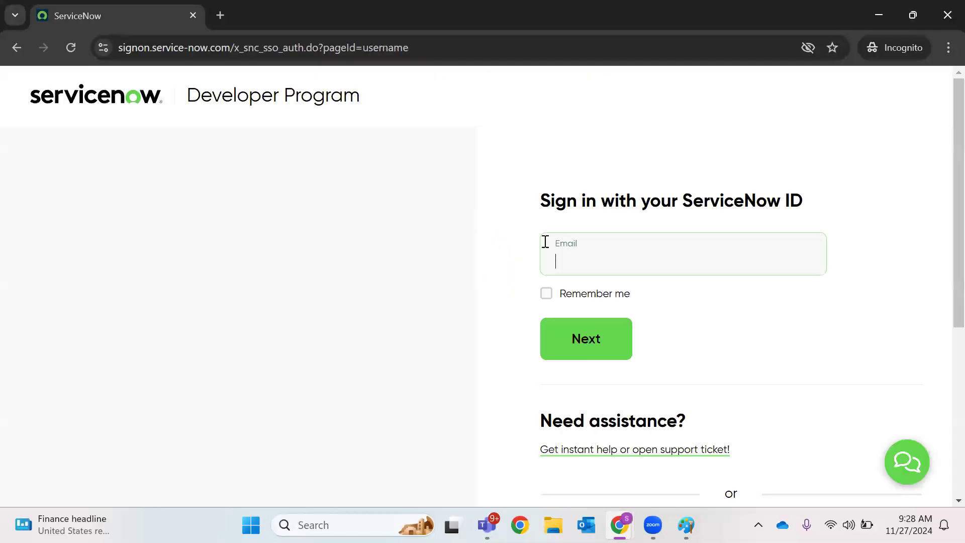
{"action": "left_click", "coordinate": [579, 263]}
{"action": "left_click", "coordinate": [625, 295]}
{"action": "triple_click", "coordinate": [679, 261]}
{"action": "key", "text": "BackSpace"}
{"action": "left_click", "coordinate": [675, 262]}
{"action": "left_click", "coordinate": [680, 351]}
{"action": "left_click", "coordinate": [610, 353]}
Enter the account password and sign in to the Developer Portal
{"action": "type", "text": "••••••••"}
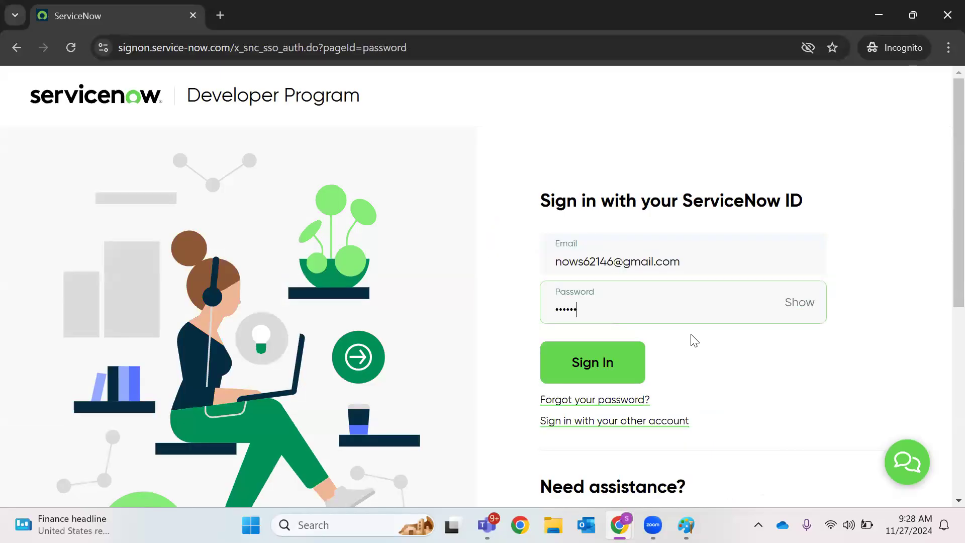
{"action": "type", "text": "••"}
{"action": "key", "text": "BackSpace"}
{"action": "key", "text": "BackSpace"}
{"action": "type", "text": "••"}
{"action": "left_click", "coordinate": [794, 305]}
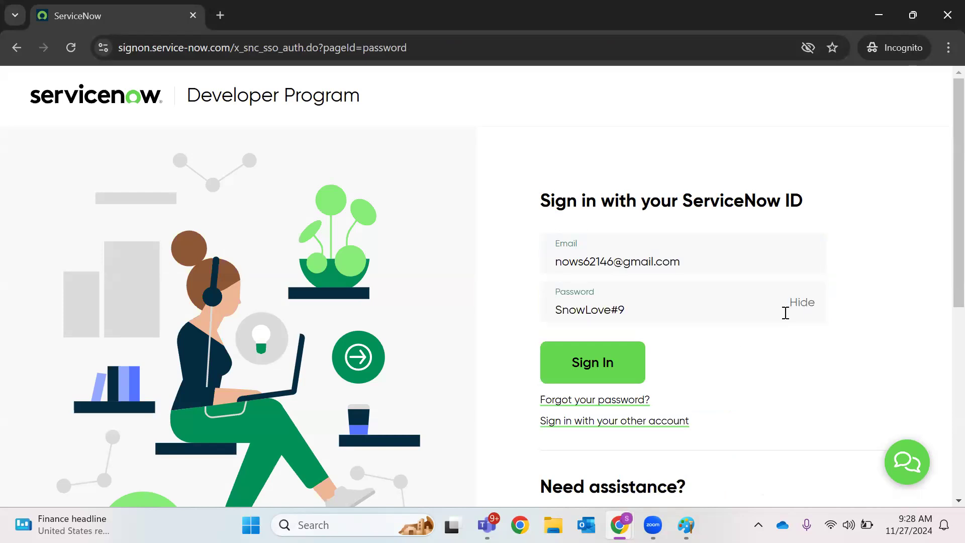
{"action": "left_click", "coordinate": [642, 360]}
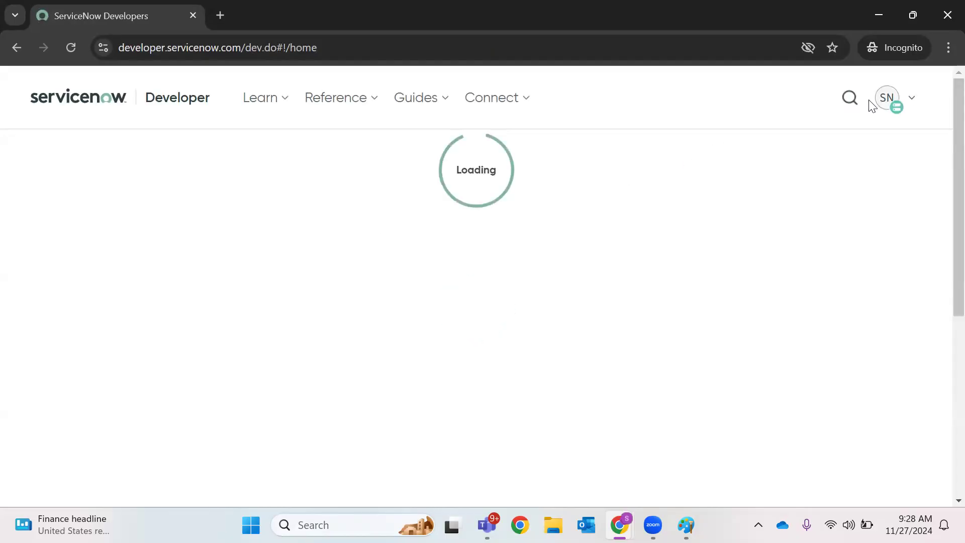
Reload the developer home page to wake the instance, then switch to the ServiceNow_Apple window
{"action": "left_click", "coordinate": [889, 102]}
{"action": "left_click", "coordinate": [877, 103]}
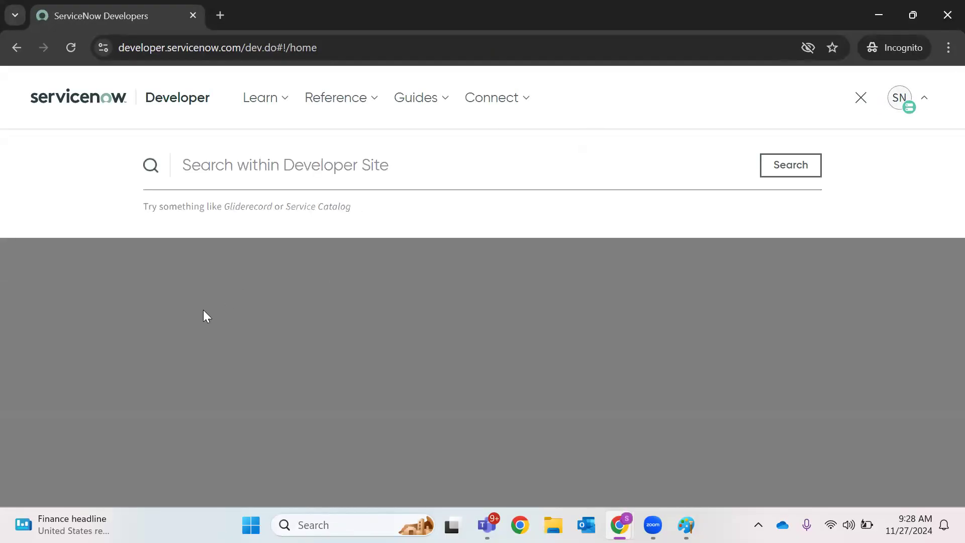
{"action": "left_click", "coordinate": [203, 310]}
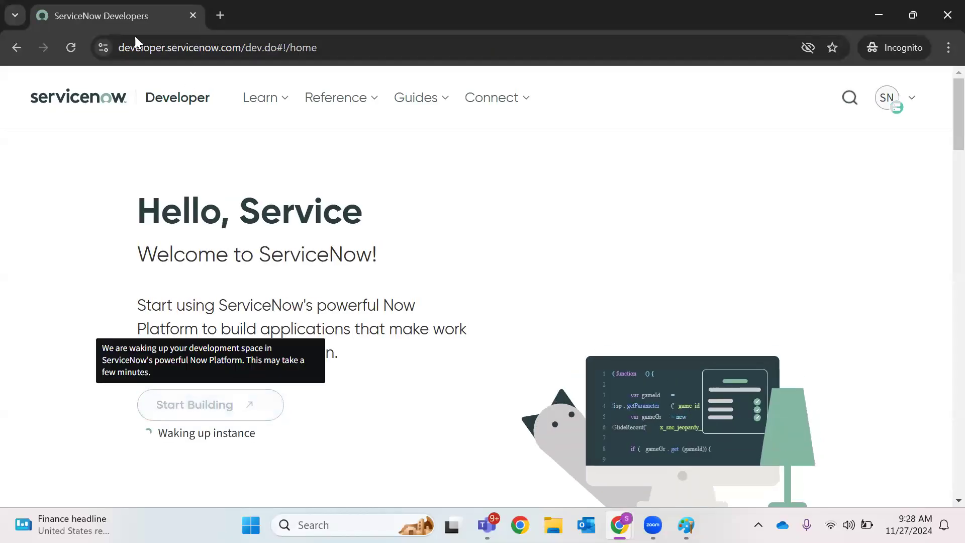
{"action": "left_click", "coordinate": [71, 48]}
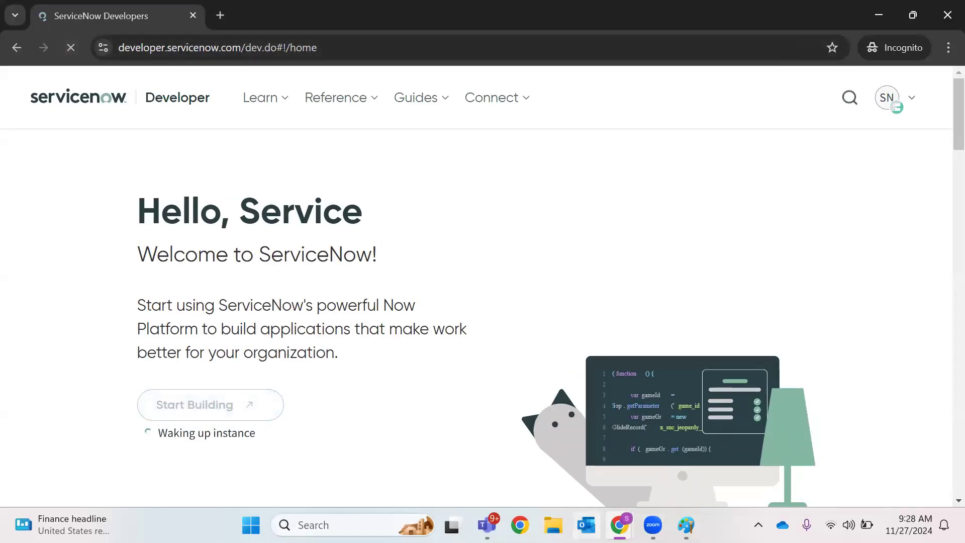
{"action": "mouse_move", "coordinate": [619, 525]}
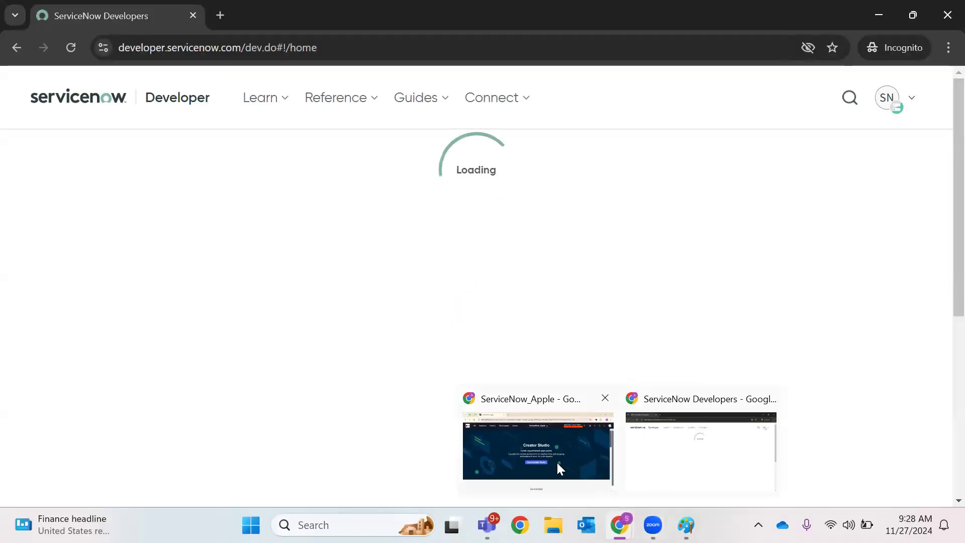
{"action": "left_click", "coordinate": [556, 463]}
Open a new Incident form by entering incident.FORM in the navigator filter
{"action": "left_click", "coordinate": [89, 95]}
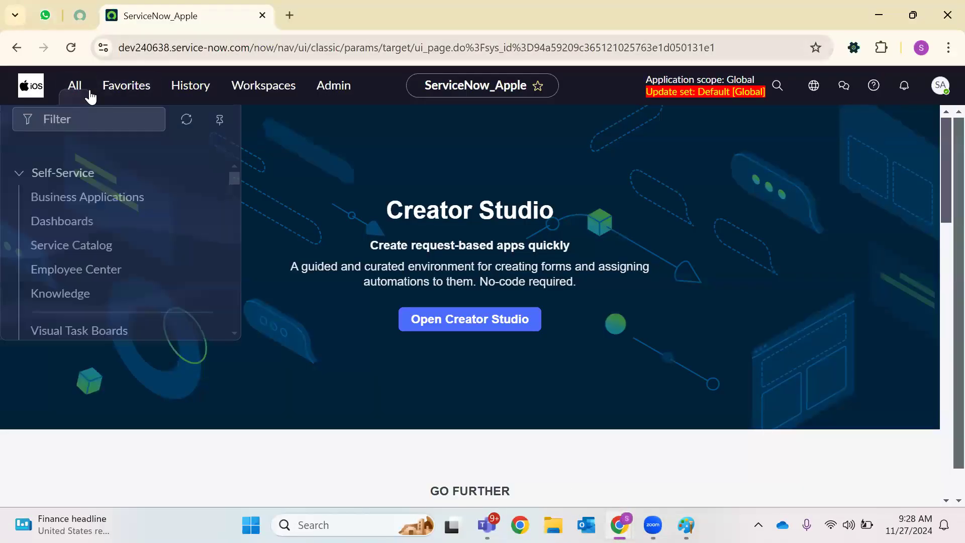
{"action": "type", "text": "inciden"}
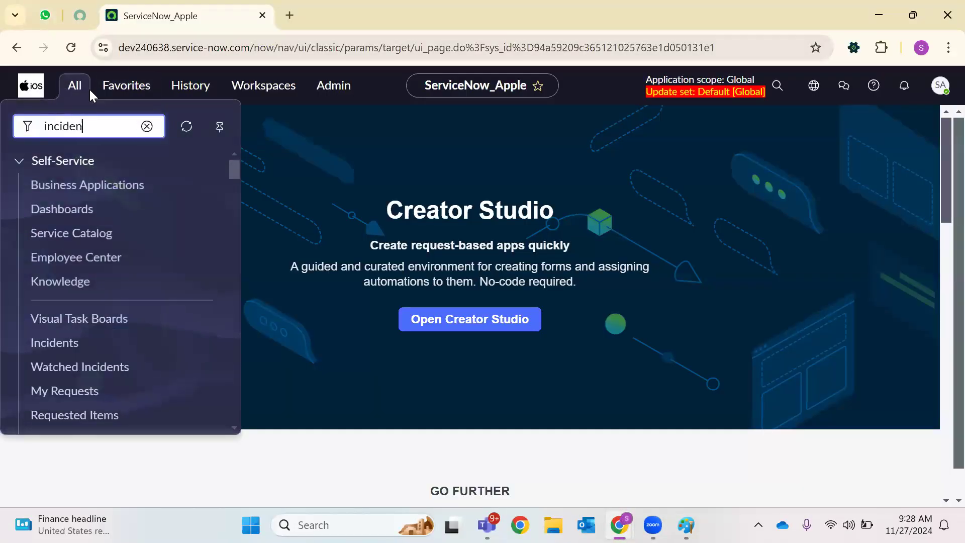
{"action": "type", "text": "t.FORM"}
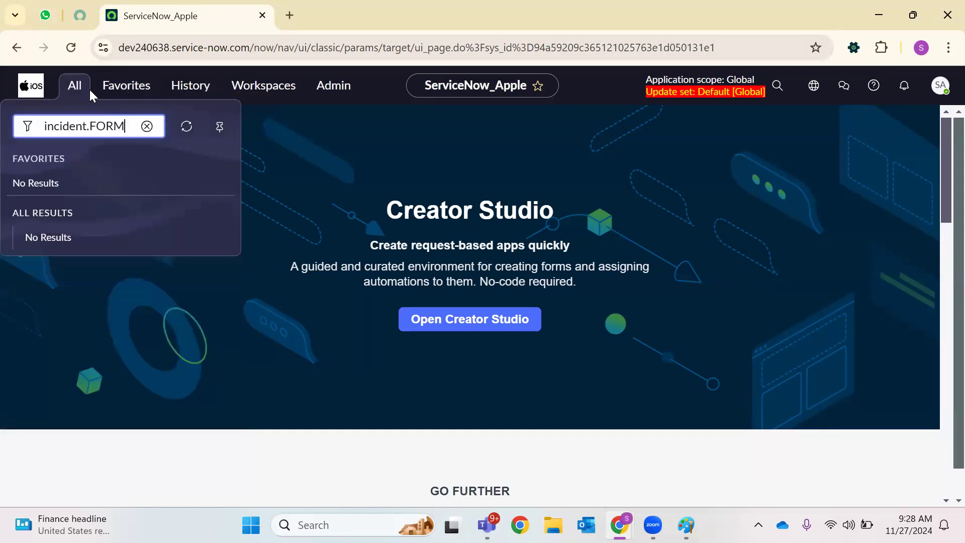
{"action": "key", "text": "Return"}
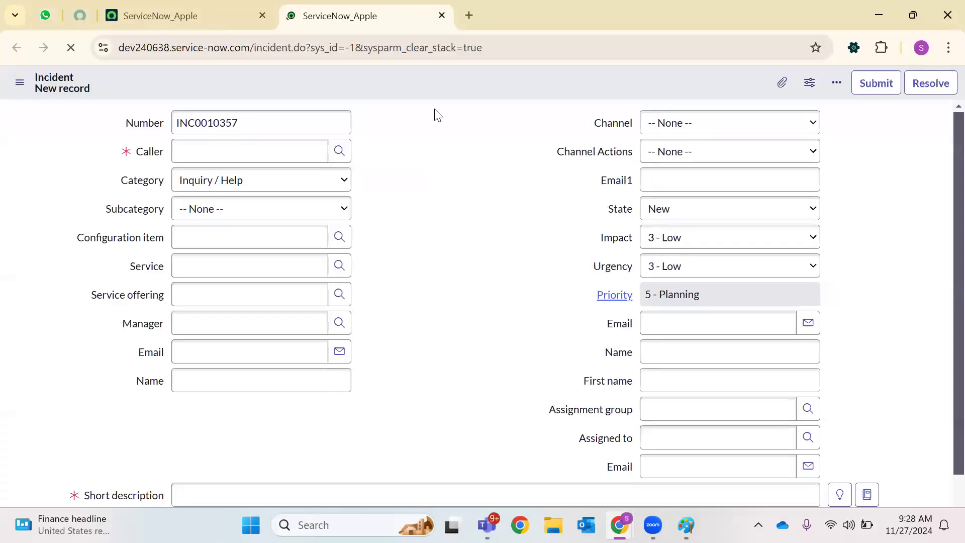
Show each field's technical name beside its label using SN Utils
{"action": "right_click", "coordinate": [433, 87]}
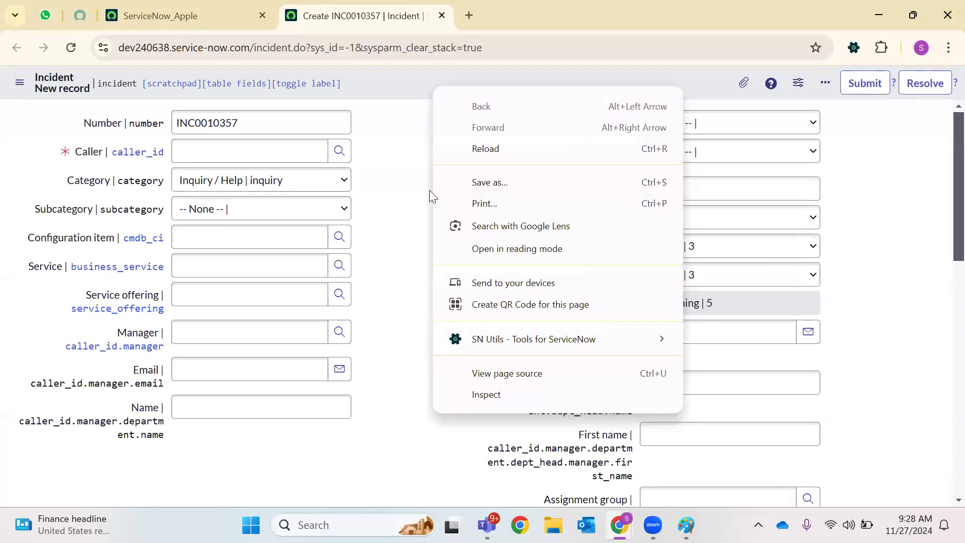
{"action": "left_click", "coordinate": [429, 190]}
{"action": "scroll", "coordinate": [432, 196], "scroll_direction": "down", "scroll_amount": 3}
{"action": "scroll", "coordinate": [433, 196], "scroll_direction": "up", "scroll_amount": 4}
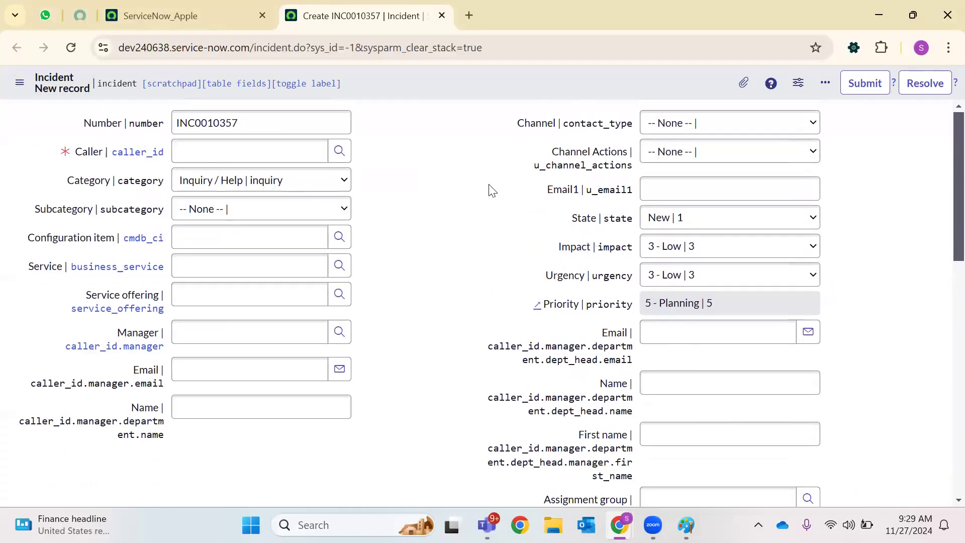
{"action": "right_click", "coordinate": [450, 78]}
In the Incident form layout, remove the six fields from the department-head fields down to Caller.Email
{"action": "mouse_move", "coordinate": [527, 108]}
{"action": "left_click", "coordinate": [603, 145]}
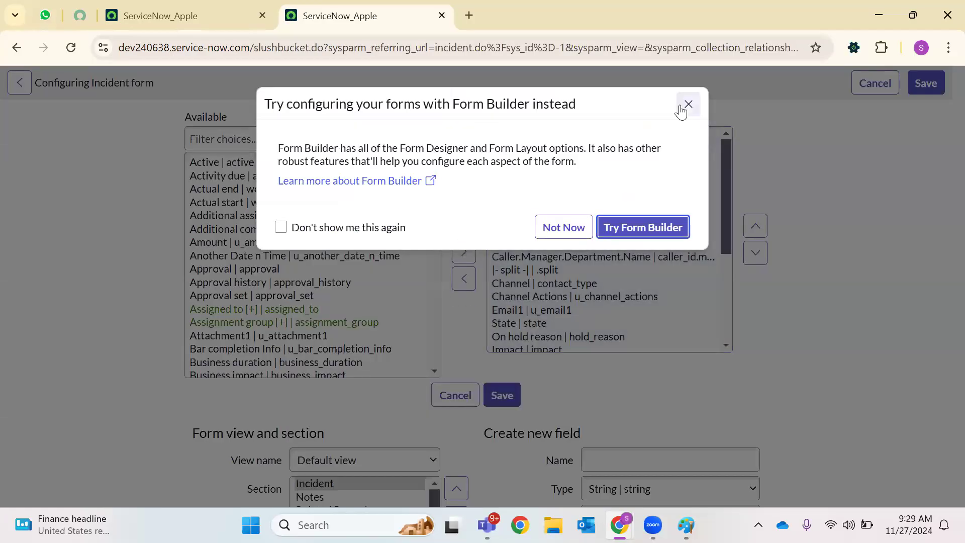
{"action": "left_click", "coordinate": [686, 103]}
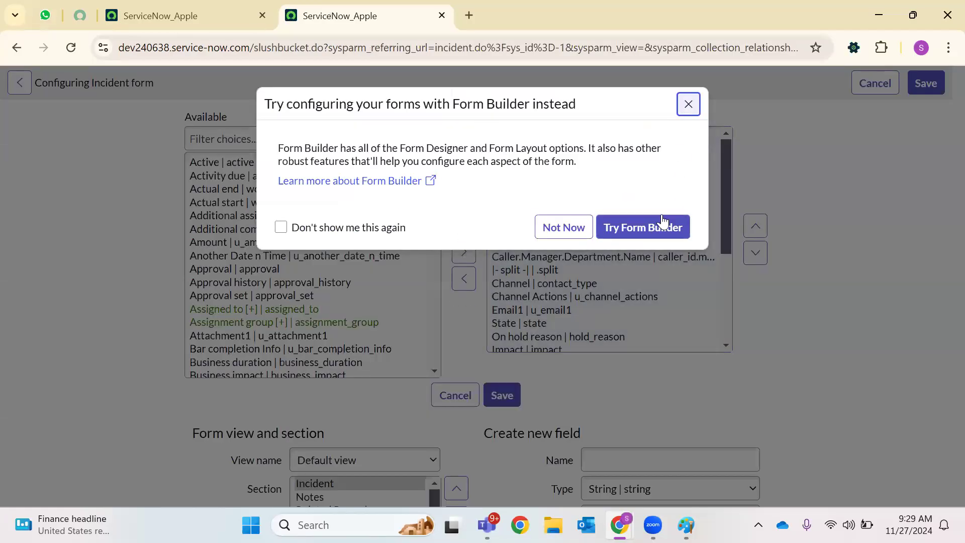
{"action": "scroll", "coordinate": [616, 248], "scroll_direction": "down", "scroll_amount": 3}
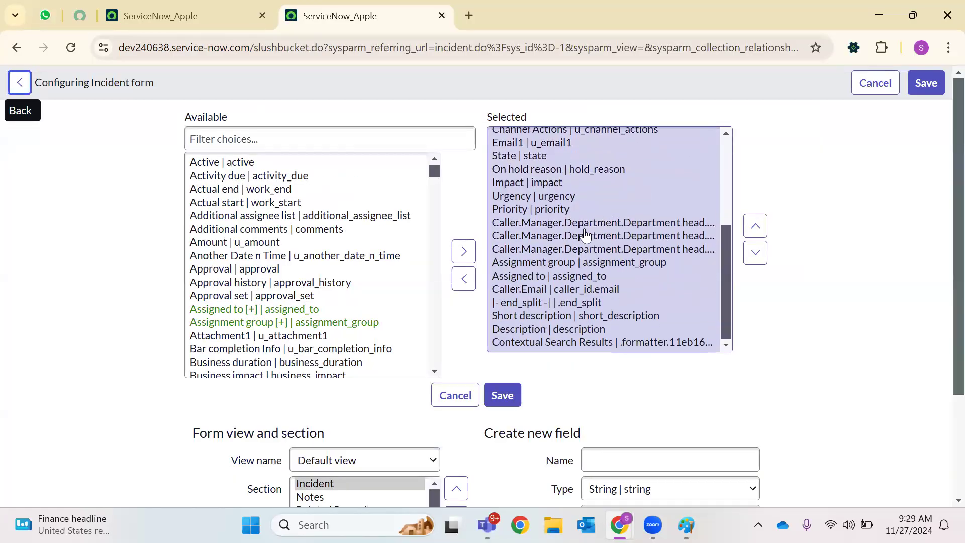
{"action": "scroll", "coordinate": [547, 196], "scroll_direction": "down", "scroll_amount": 1}
{"action": "left_click", "coordinate": [521, 147]}
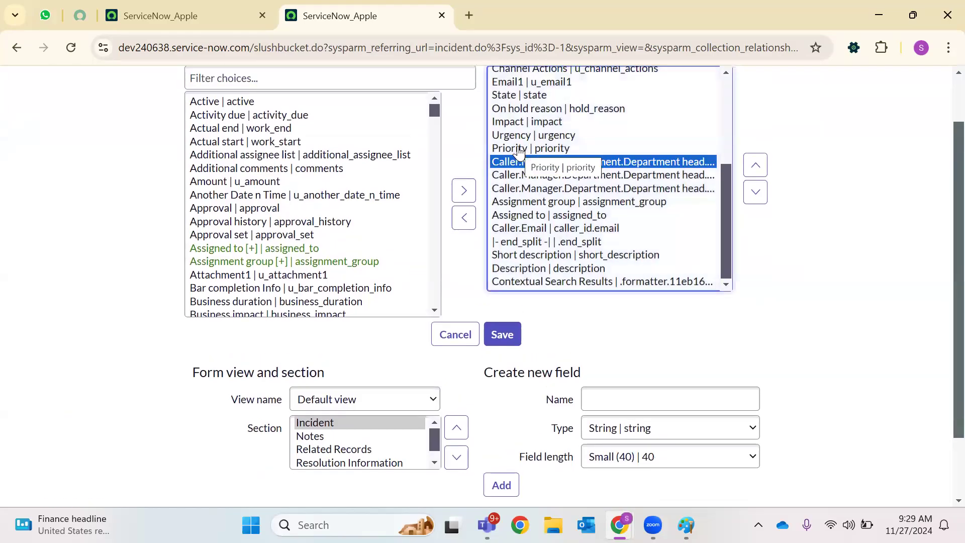
{"action": "left_click", "coordinate": [521, 215], "text": "shift"}
{"action": "left_click", "coordinate": [518, 229], "text": "shift"}
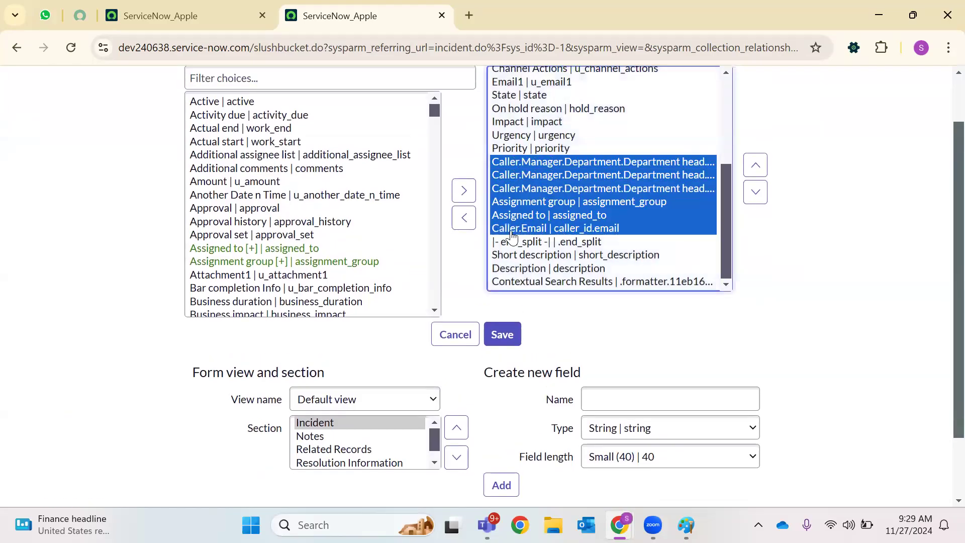
{"action": "left_click", "coordinate": [462, 219]}
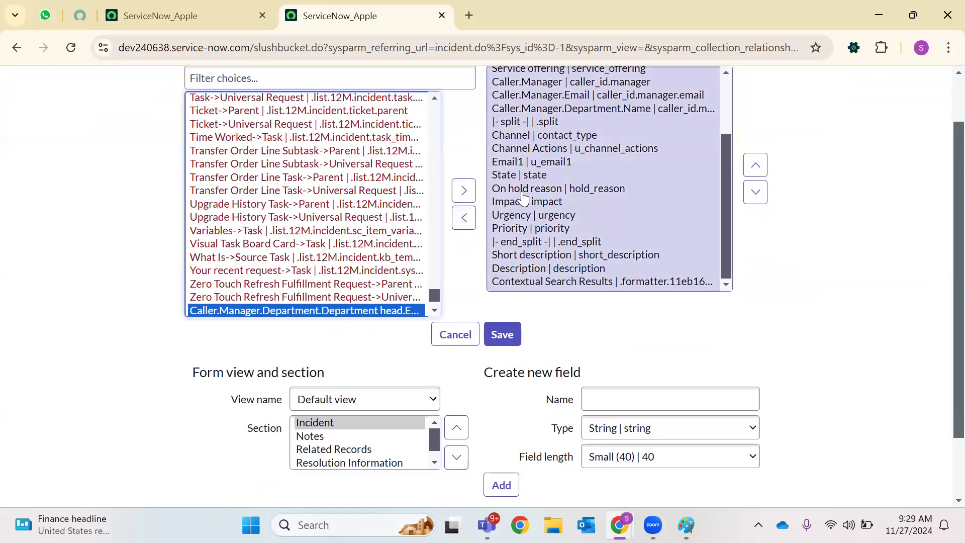
Remove Email1, Channel Actions and the three Caller.Manager fields from the form
{"action": "scroll", "coordinate": [532, 237], "scroll_direction": "up", "scroll_amount": 3}
{"action": "left_click", "coordinate": [533, 251]}
{"action": "left_click", "coordinate": [463, 217]}
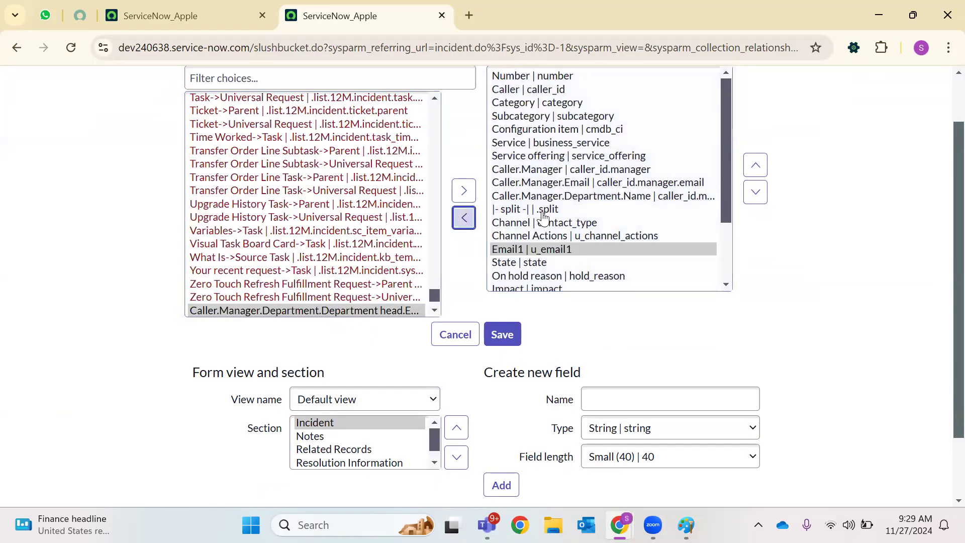
{"action": "scroll", "coordinate": [541, 199], "scroll_direction": "up", "scroll_amount": 1}
{"action": "left_click", "coordinate": [542, 296]}
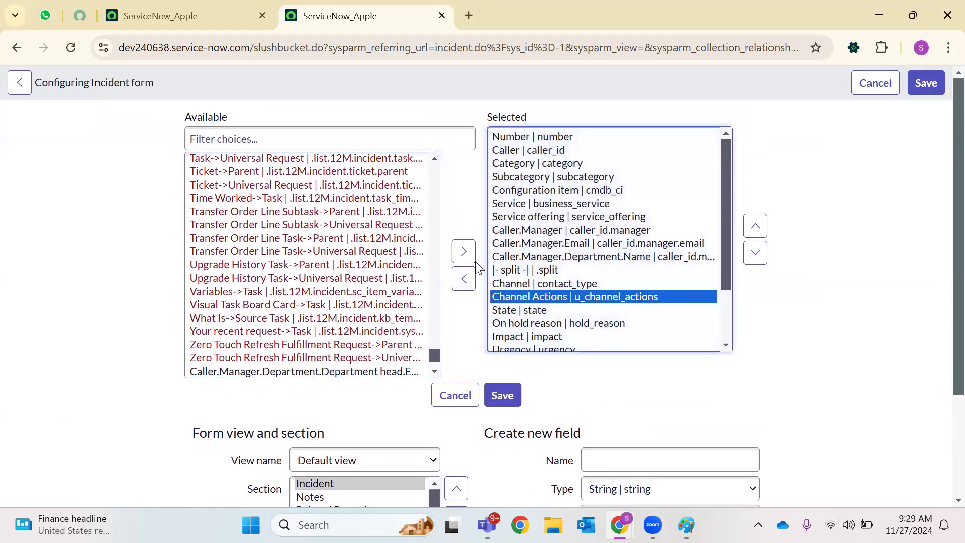
{"action": "left_click", "coordinate": [463, 279]}
{"action": "scroll", "coordinate": [536, 227], "scroll_direction": "down", "scroll_amount": 1}
{"action": "scroll", "coordinate": [533, 231], "scroll_direction": "up", "scroll_amount": 1}
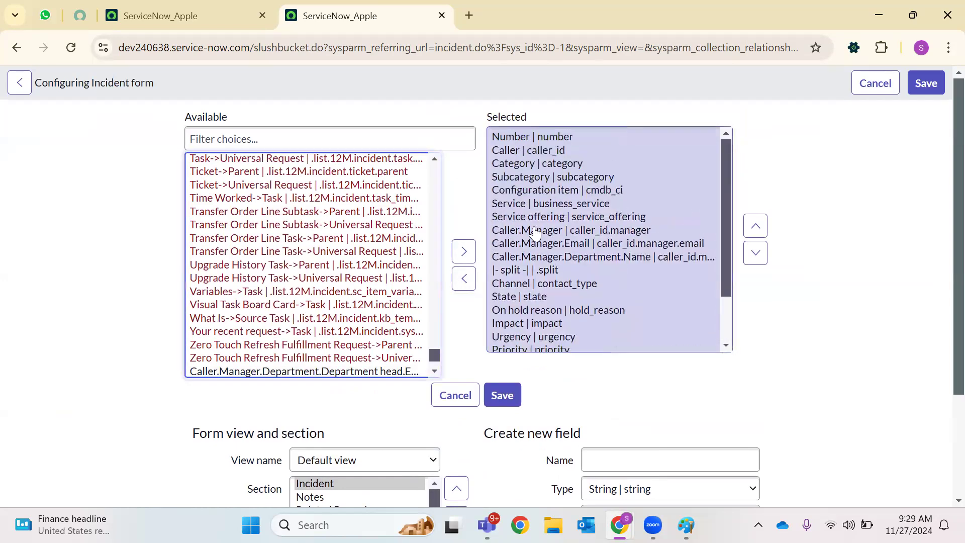
{"action": "left_click", "coordinate": [532, 233]}
{"action": "left_click", "coordinate": [523, 257], "text": "shift"}
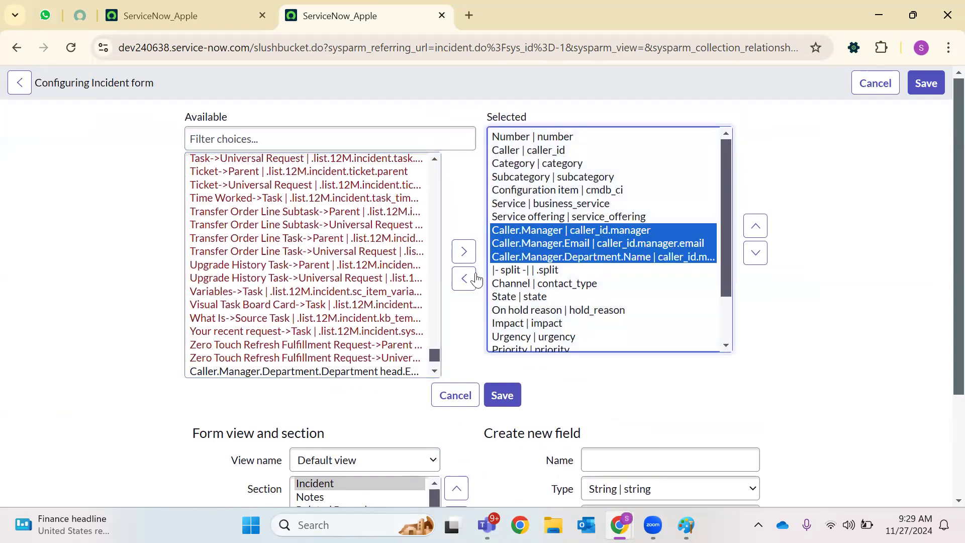
{"action": "left_click", "coordinate": [464, 279]}
Add Caller.Email back above the section end and save the layout
{"action": "left_click", "coordinate": [583, 266]}
{"action": "key", "text": "ctrl+a"}
{"action": "scroll", "coordinate": [578, 257], "scroll_direction": "down", "scroll_amount": 1}
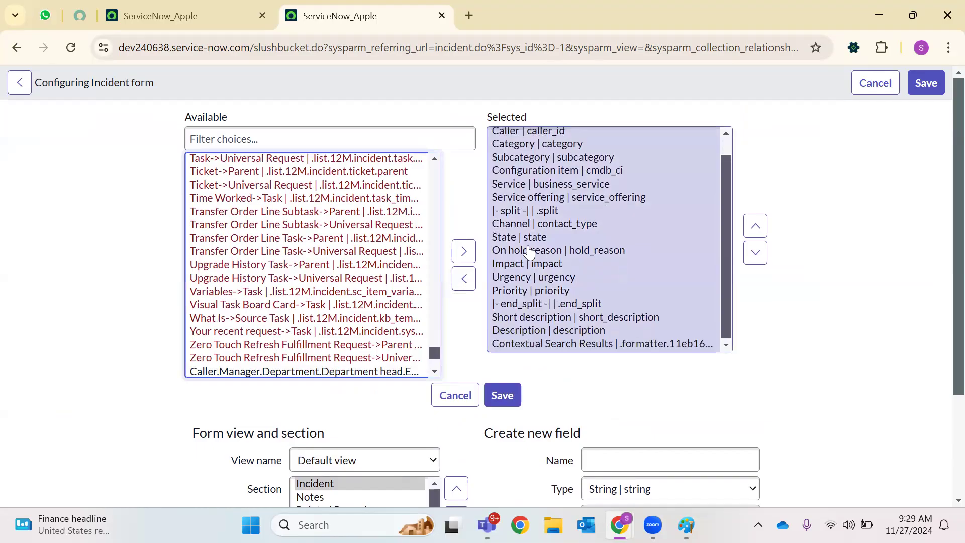
{"action": "scroll", "coordinate": [556, 282], "scroll_direction": "up", "scroll_amount": 1}
{"action": "left_click", "coordinate": [364, 137]}
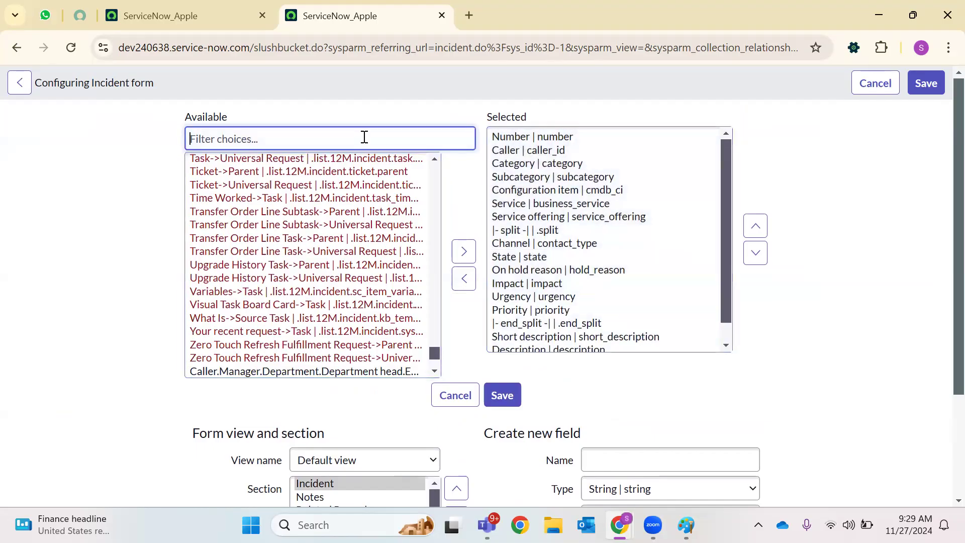
{"action": "type", "text": "caller"}
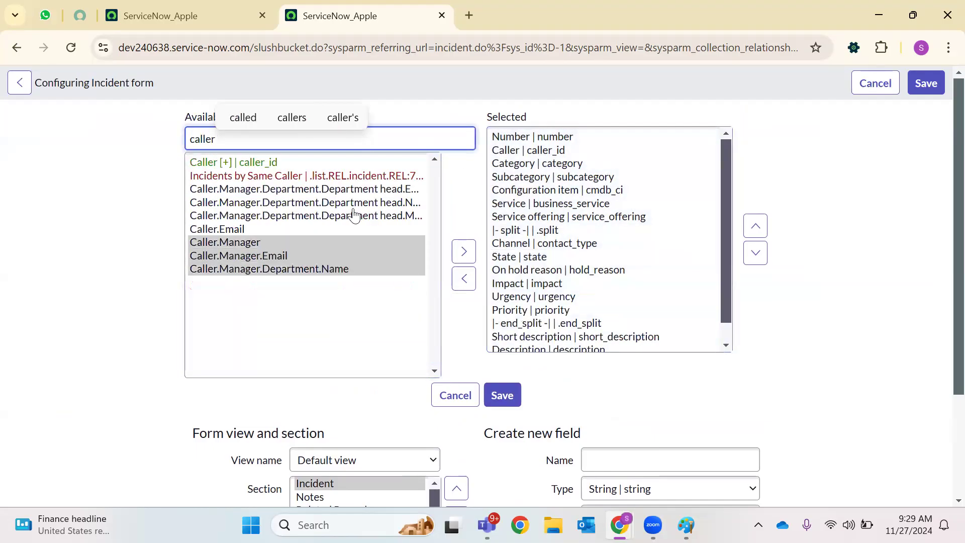
{"action": "left_click", "coordinate": [240, 230]}
{"action": "left_click", "coordinate": [463, 251]}
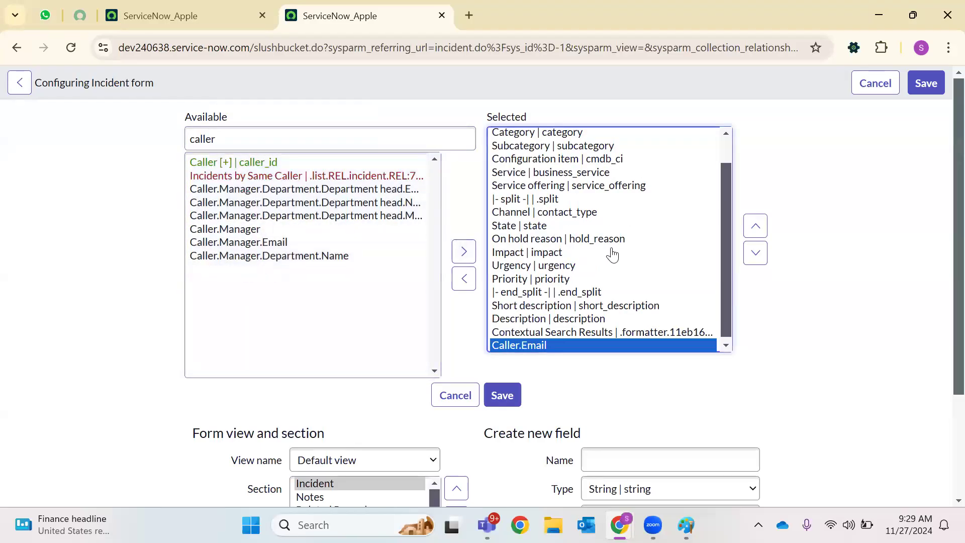
{"action": "left_click", "coordinate": [759, 229]}
{"action": "left_click", "coordinate": [759, 228]}
{"action": "left_click", "coordinate": [760, 230]}
{"action": "left_click", "coordinate": [760, 230]}
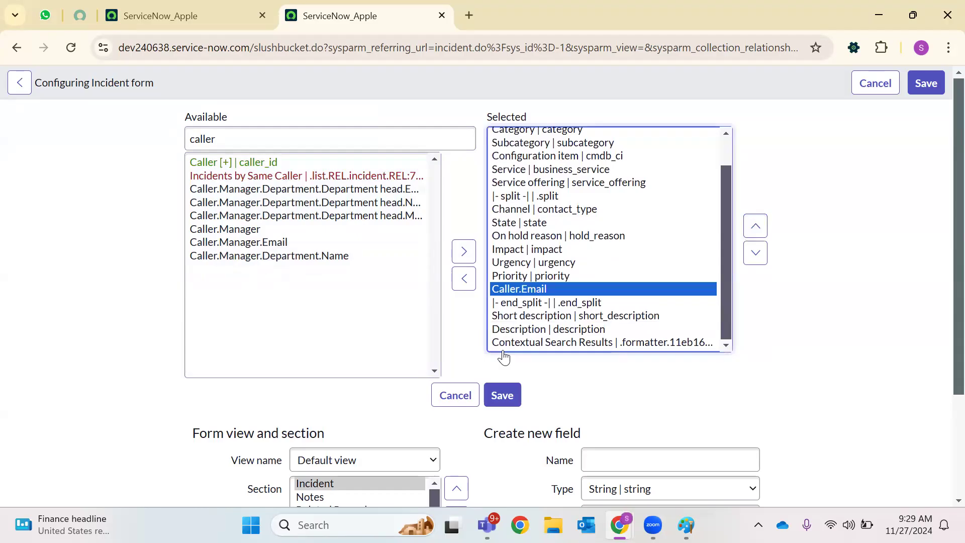
{"action": "left_click", "coordinate": [502, 395]}
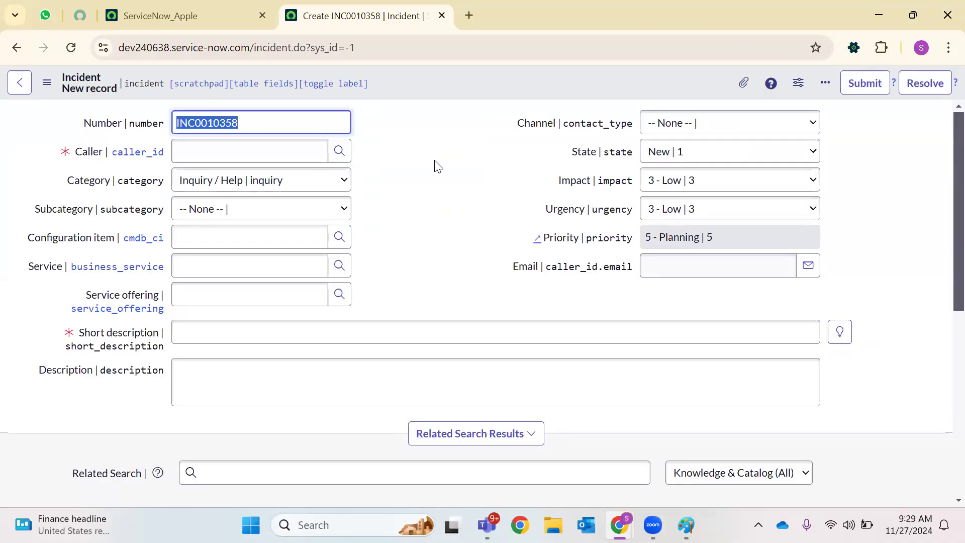
Reopen the Incident form layout and add Assigned to and Assignment group back to the form
{"action": "right_click", "coordinate": [432, 74]}
{"action": "mouse_move", "coordinate": [487, 128]}
{"action": "mouse_move", "coordinate": [503, 102]}
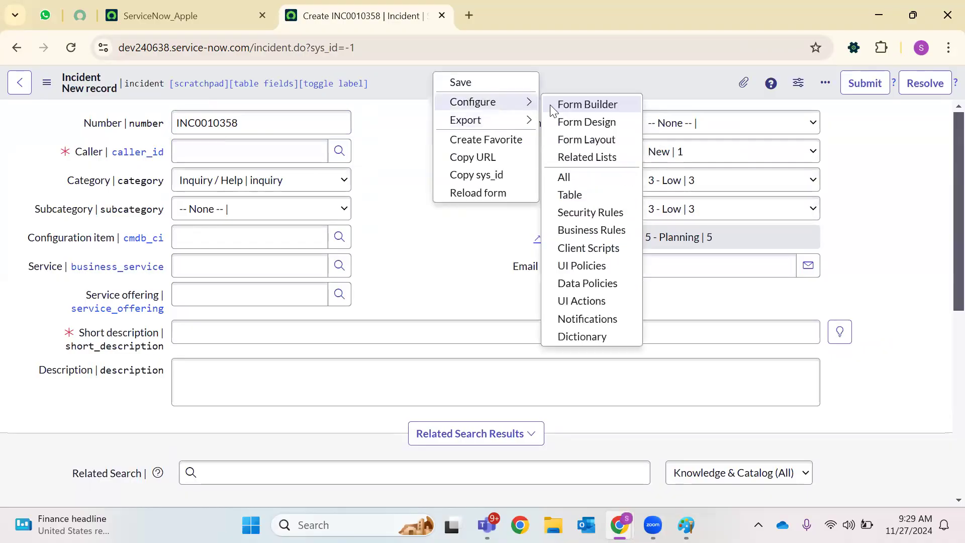
{"action": "left_click", "coordinate": [558, 139]}
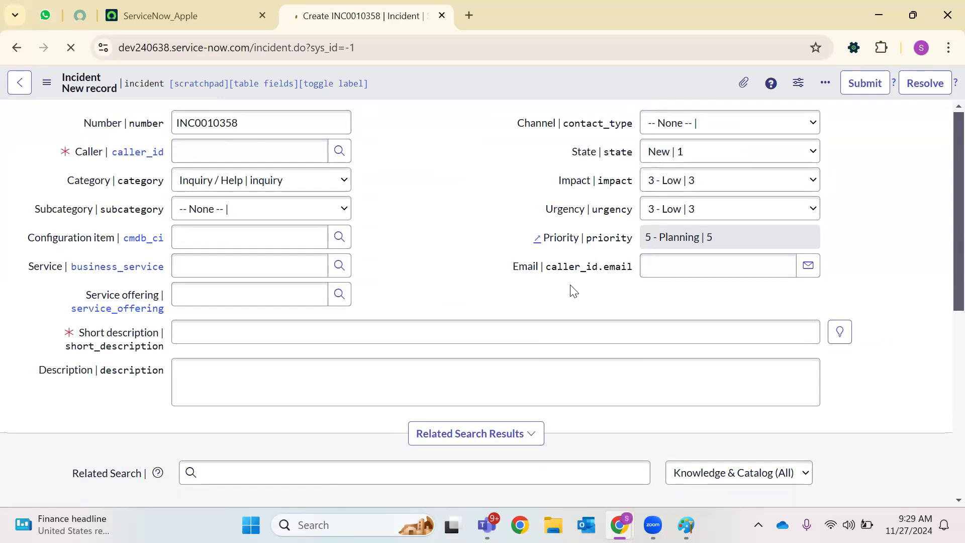
{"action": "scroll", "coordinate": [545, 282], "scroll_direction": "down", "scroll_amount": 2}
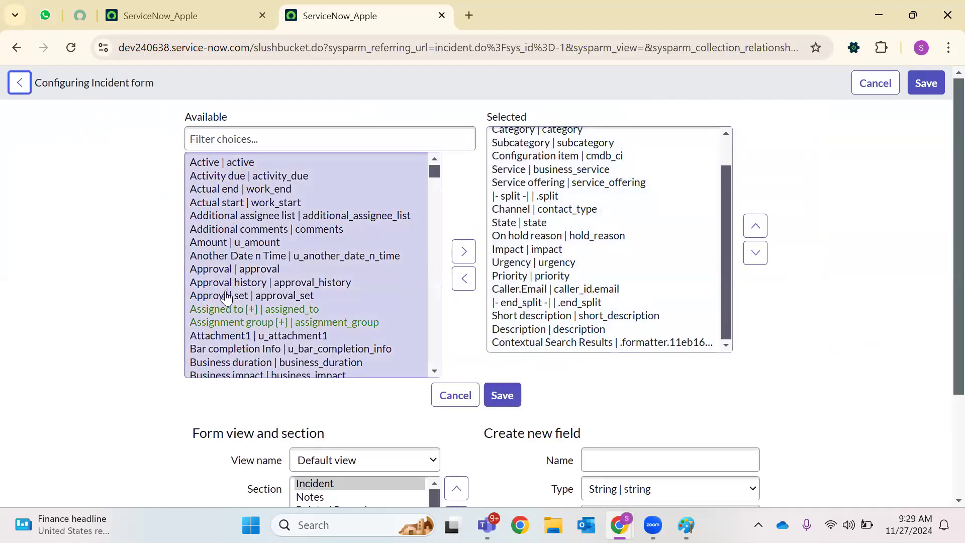
{"action": "left_click", "coordinate": [226, 309]}
{"action": "left_click", "coordinate": [224, 324], "text": "shift"}
{"action": "left_click", "coordinate": [464, 264]}
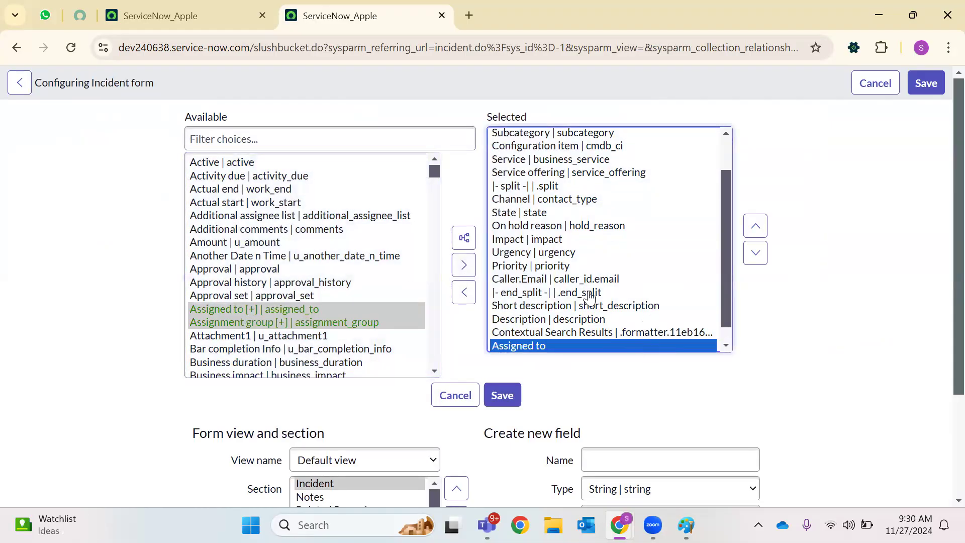
{"action": "left_click", "coordinate": [539, 329]}
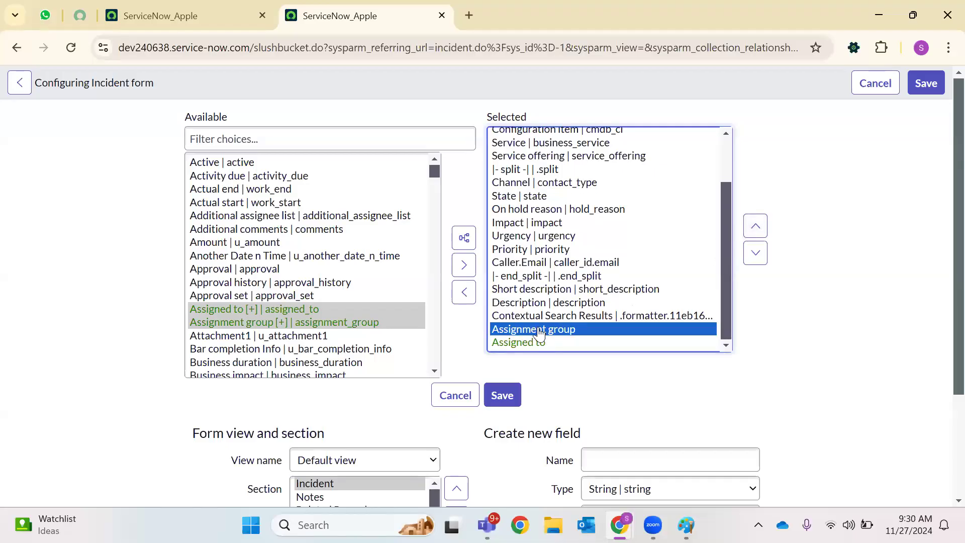
Move Assignment group and Assigned to above the column split end and save
{"action": "left_click", "coordinate": [603, 343]}
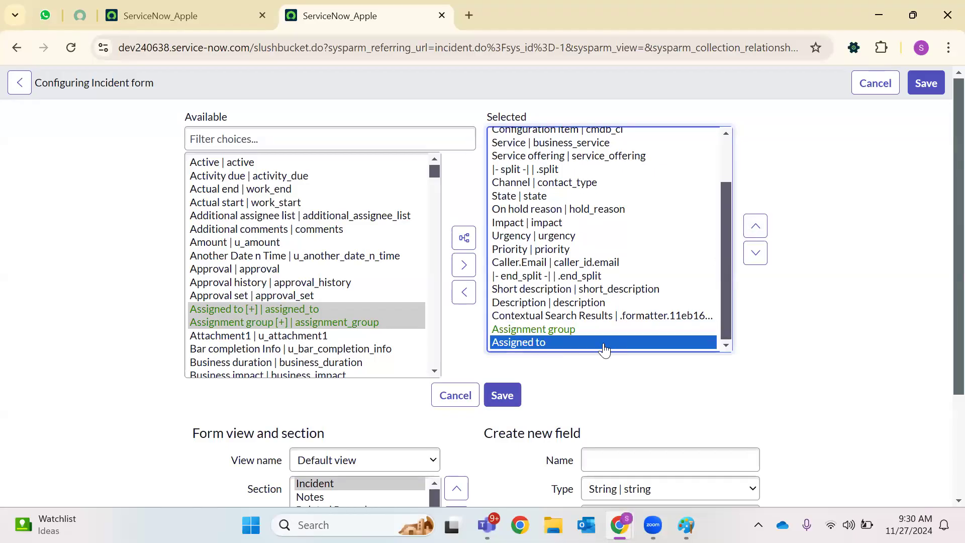
{"action": "left_click", "coordinate": [606, 330]}
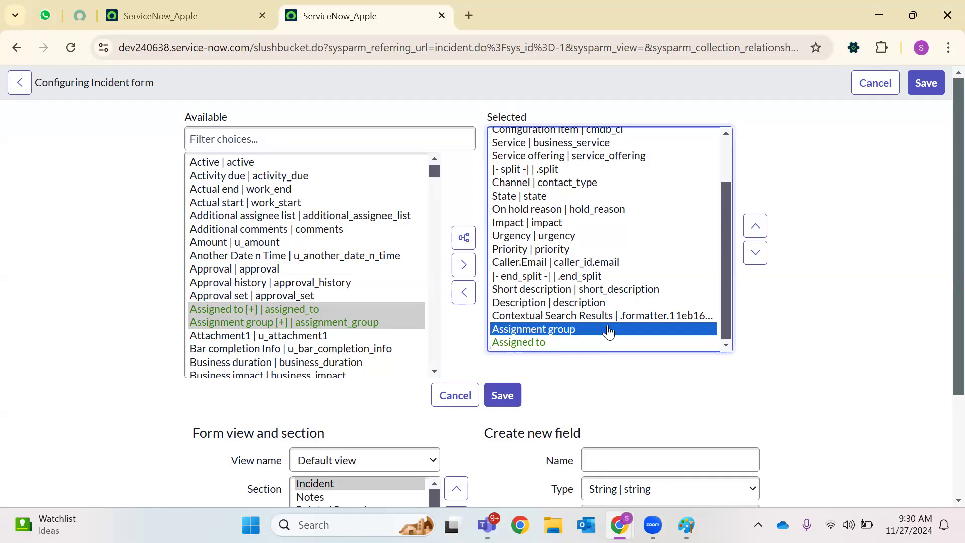
{"action": "key", "text": "shift+Down"}
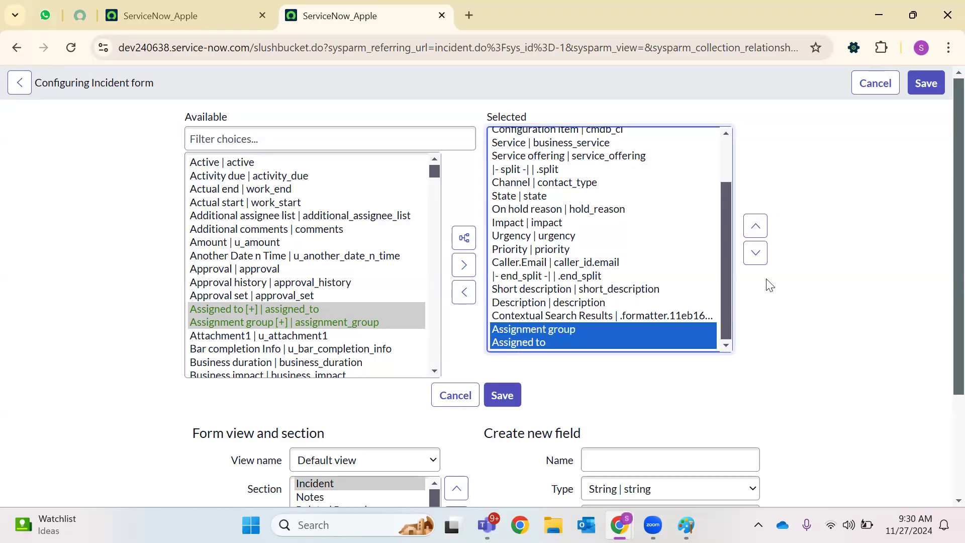
{"action": "left_click", "coordinate": [755, 226]}
{"action": "left_click", "coordinate": [755, 226]}
{"action": "left_click", "coordinate": [755, 226]}
{"action": "left_click", "coordinate": [755, 226]}
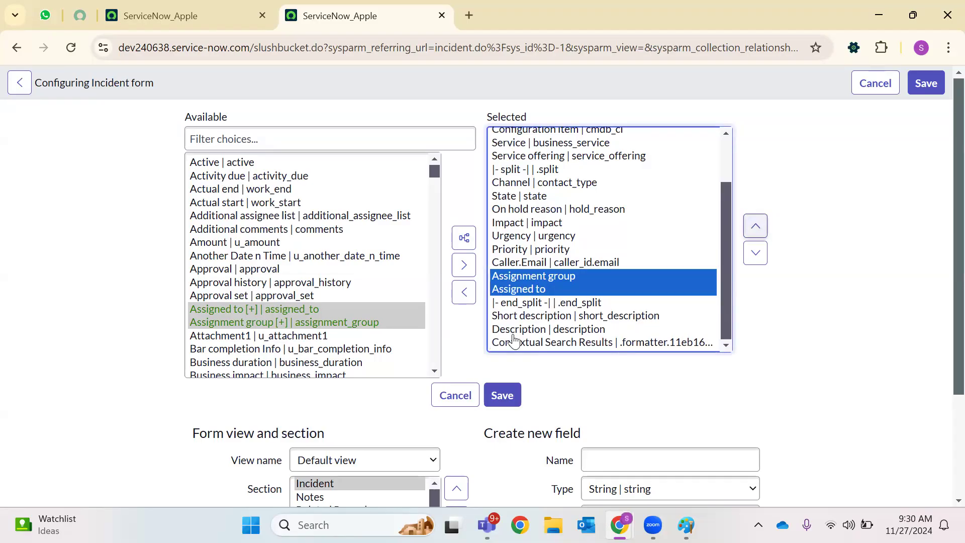
{"action": "left_click", "coordinate": [502, 395]}
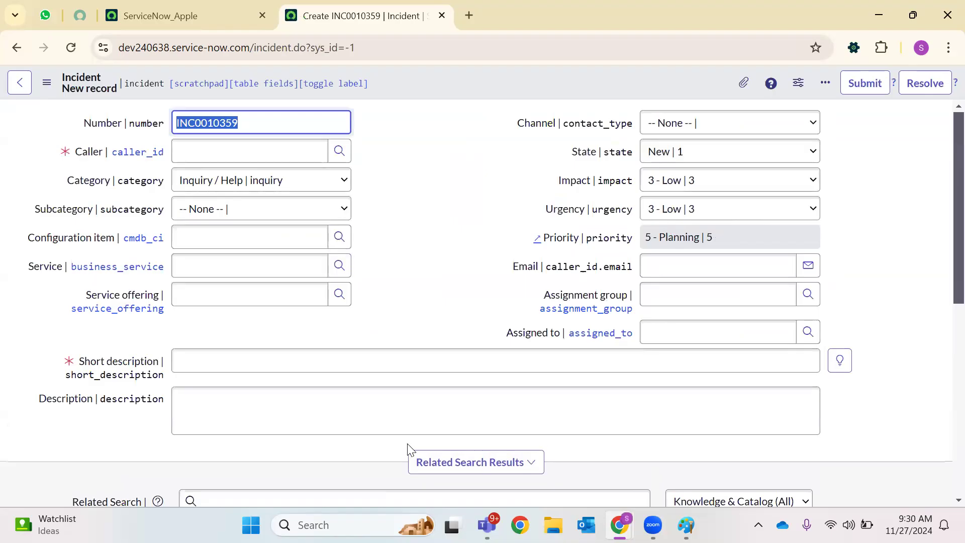
Filter the navigator for 'local up', open Local Update Sets in a new tab, and start a new record
{"action": "left_click", "coordinate": [226, 15]}
{"action": "left_click", "coordinate": [74, 86]}
{"action": "type", "text": "loca"}
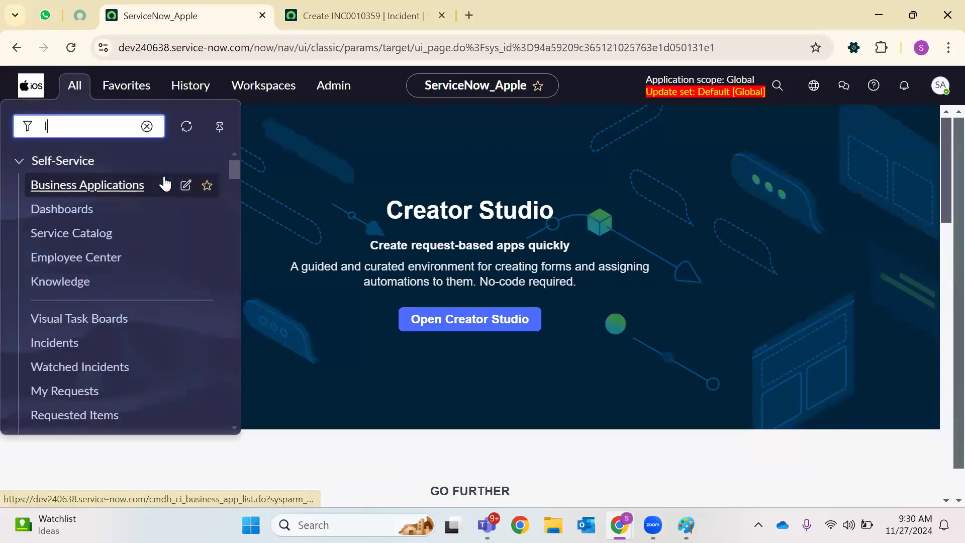
{"action": "type", "text": "l up"}
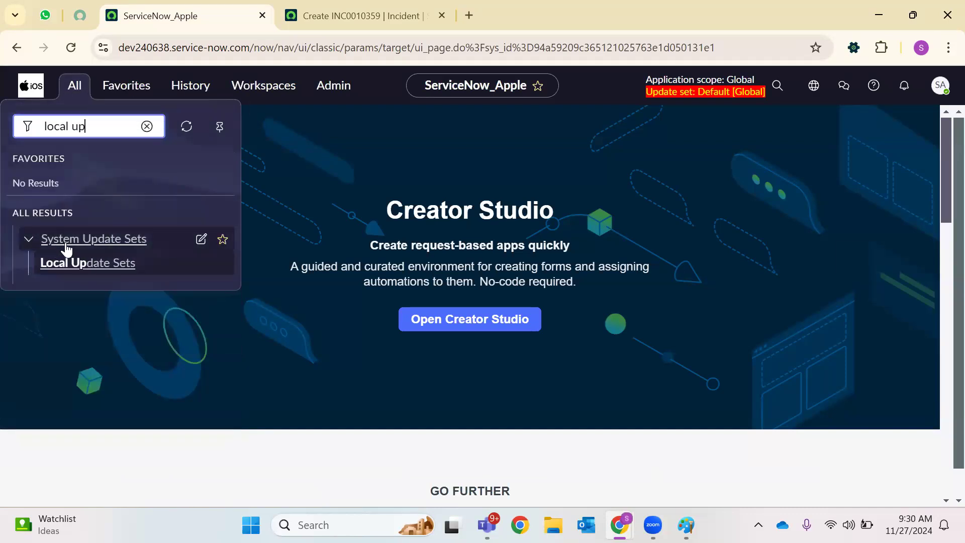
{"action": "right_click", "coordinate": [64, 267]}
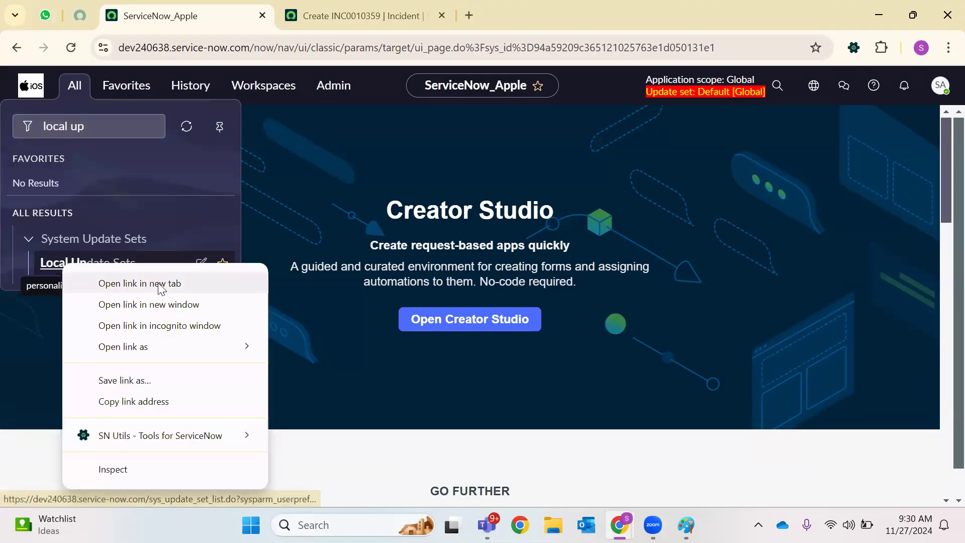
{"action": "left_click", "coordinate": [189, 282]}
{"action": "left_click", "coordinate": [563, 9]}
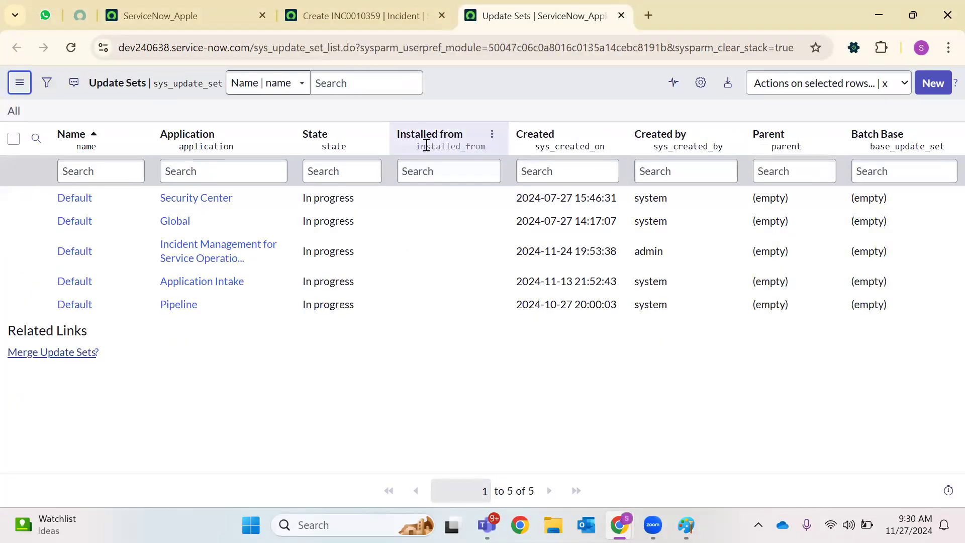
{"action": "double_click", "coordinate": [314, 49]}
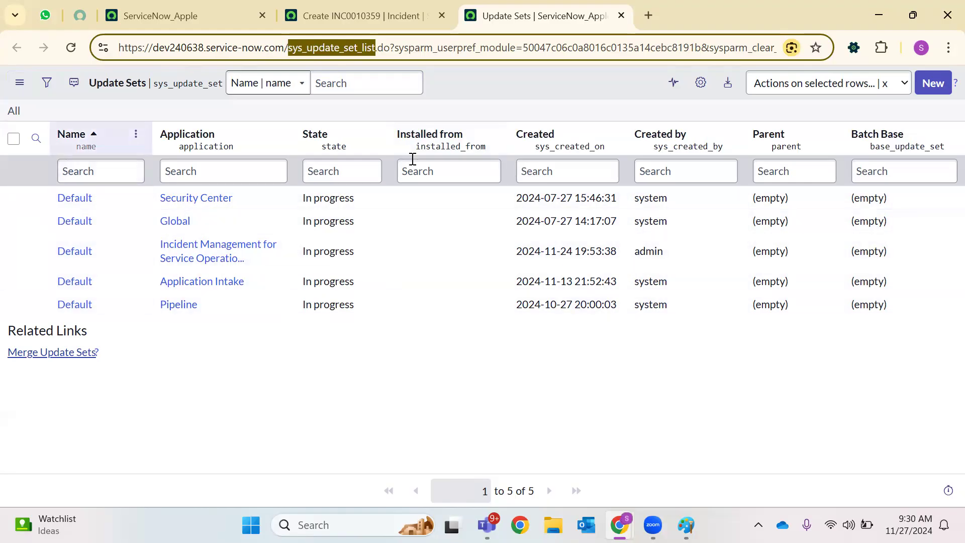
{"action": "left_click", "coordinate": [933, 82]}
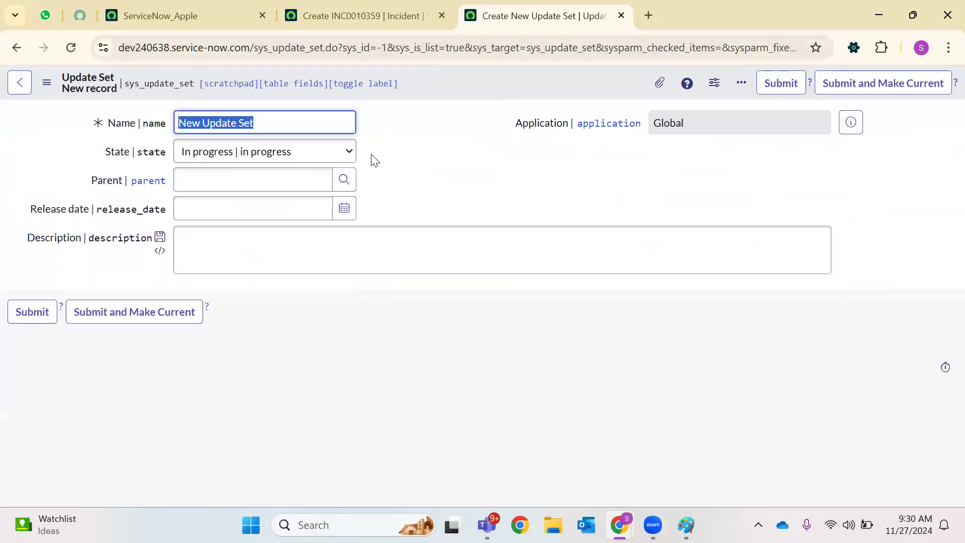
Replace the default name with Sony_Earbuds_Sprint40- followed by STRY99876523_V1.0
{"action": "key", "text": "BackSpace"}
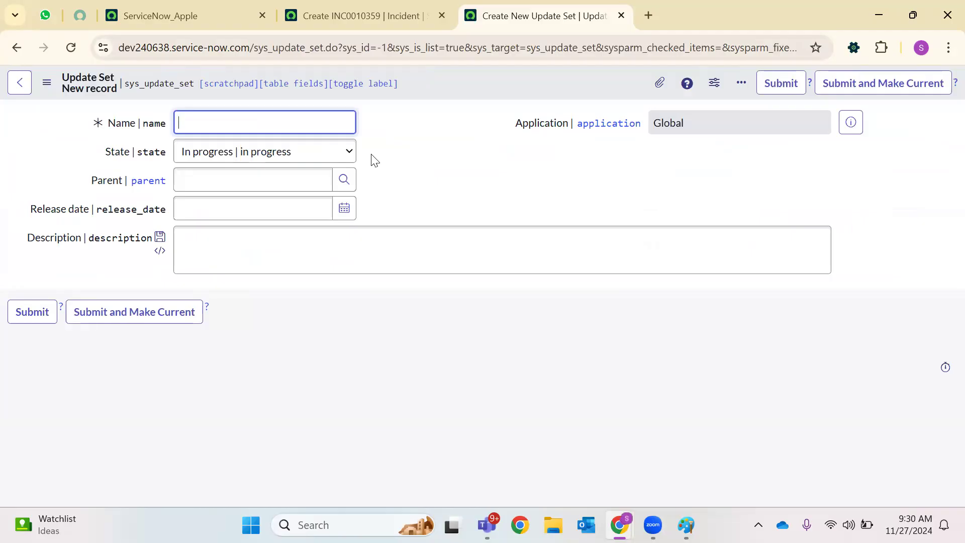
{"action": "type", "text": "ony"}
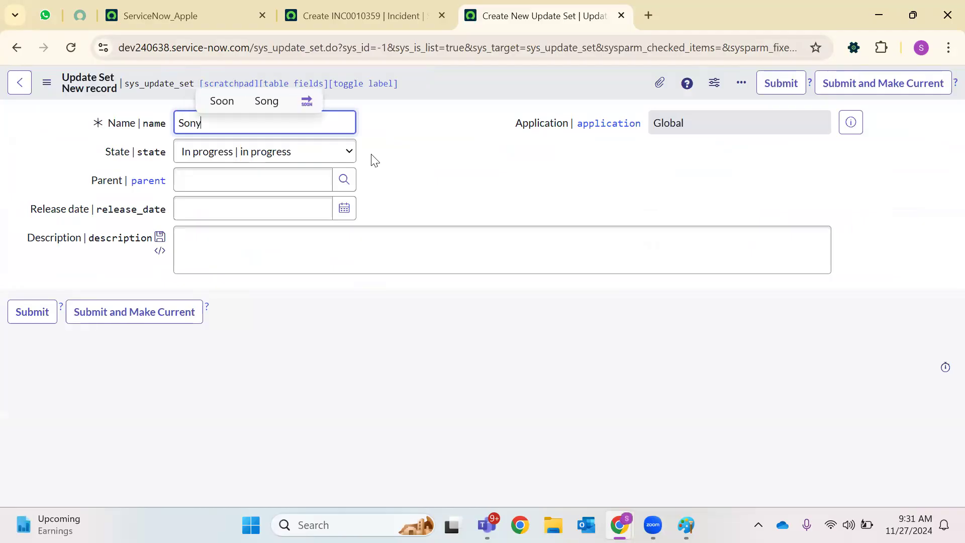
{"action": "type", "text": "_E"}
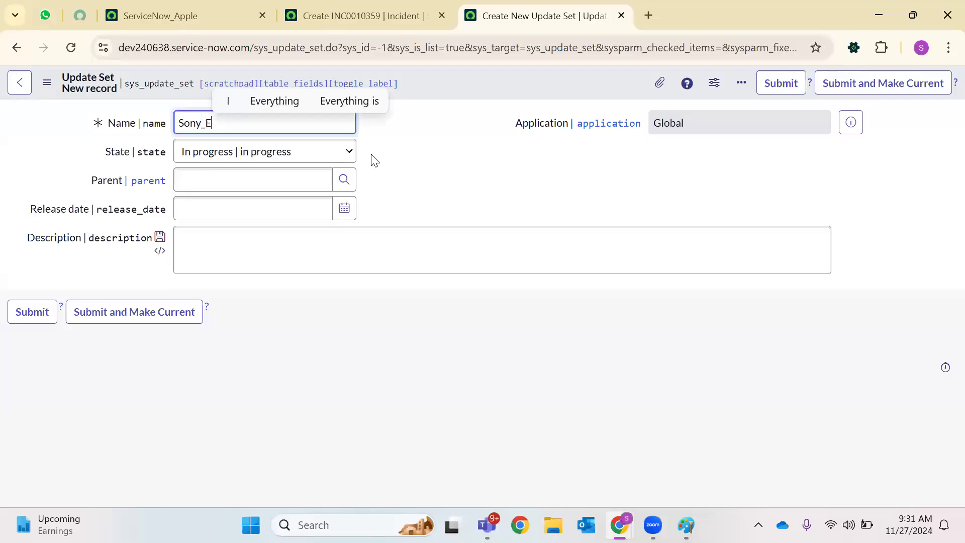
{"action": "type", "text": "arbuds"}
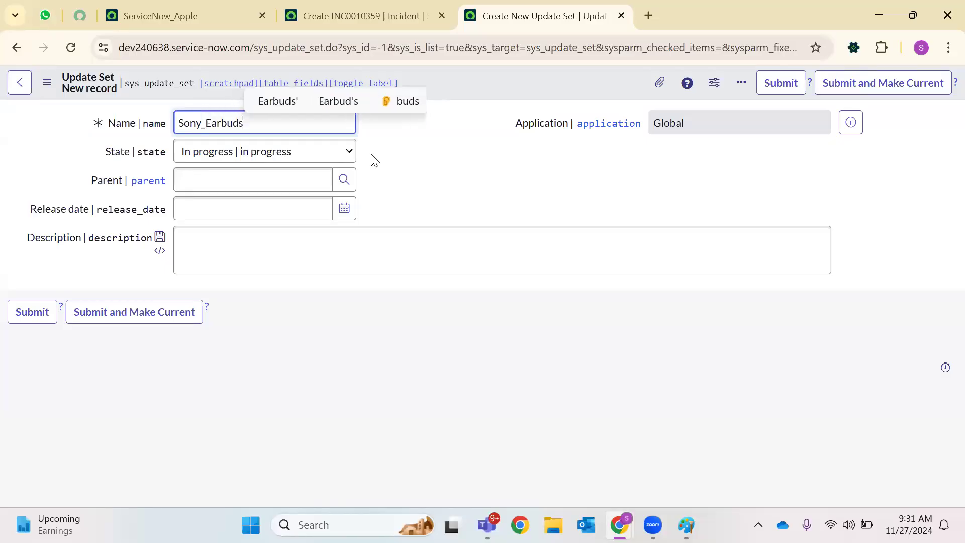
{"action": "type", "text": "_Sprint"}
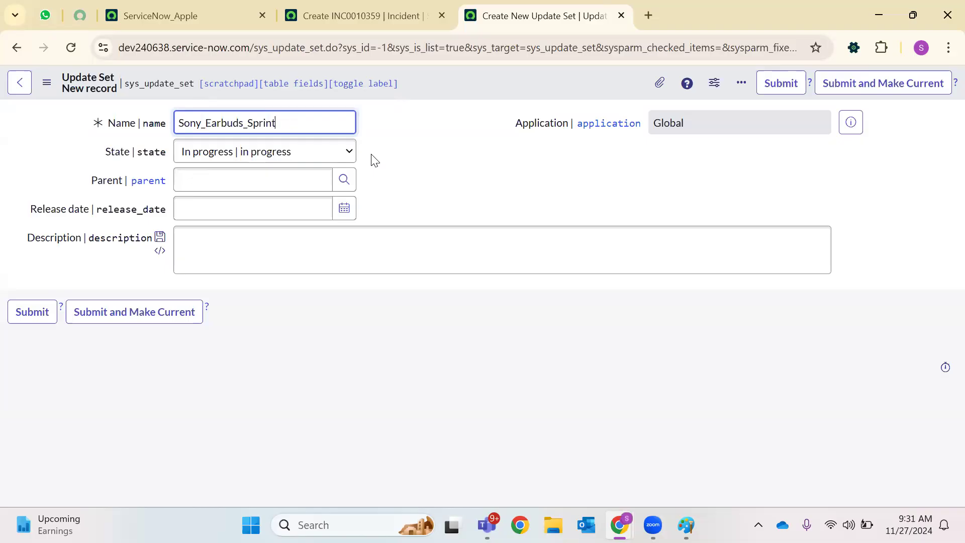
{"action": "type", "text": "40-"}
{"action": "type", "text": "STRY"}
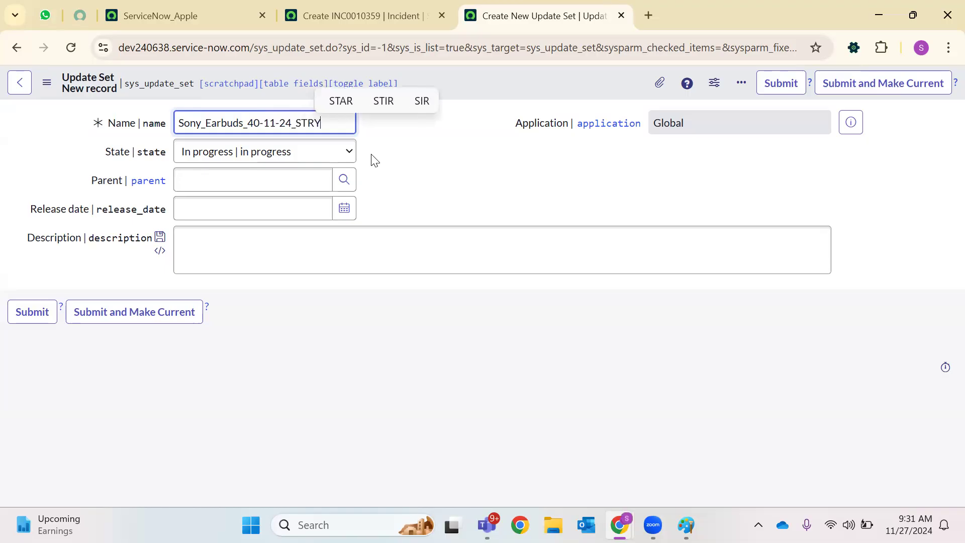
{"action": "type", "text": "998765"}
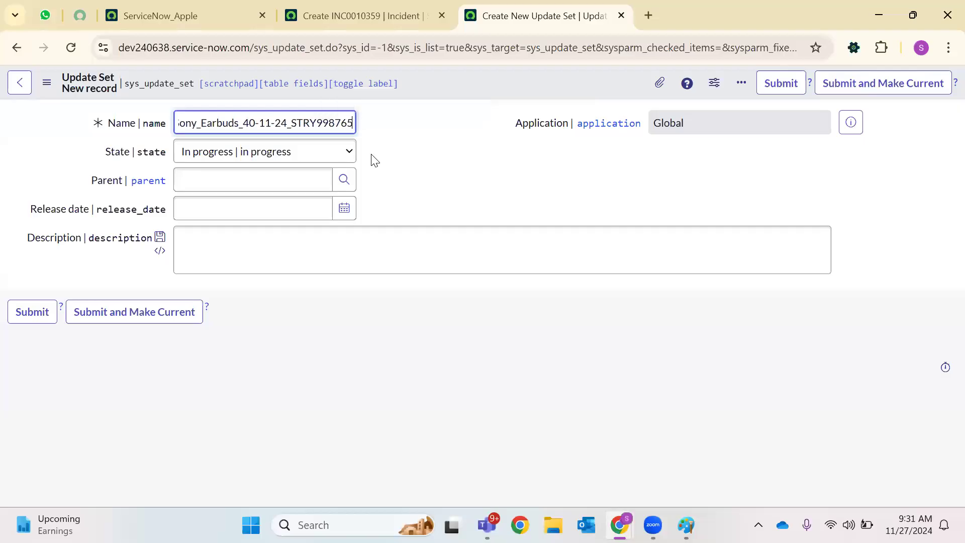
{"action": "type", "text": "23"}
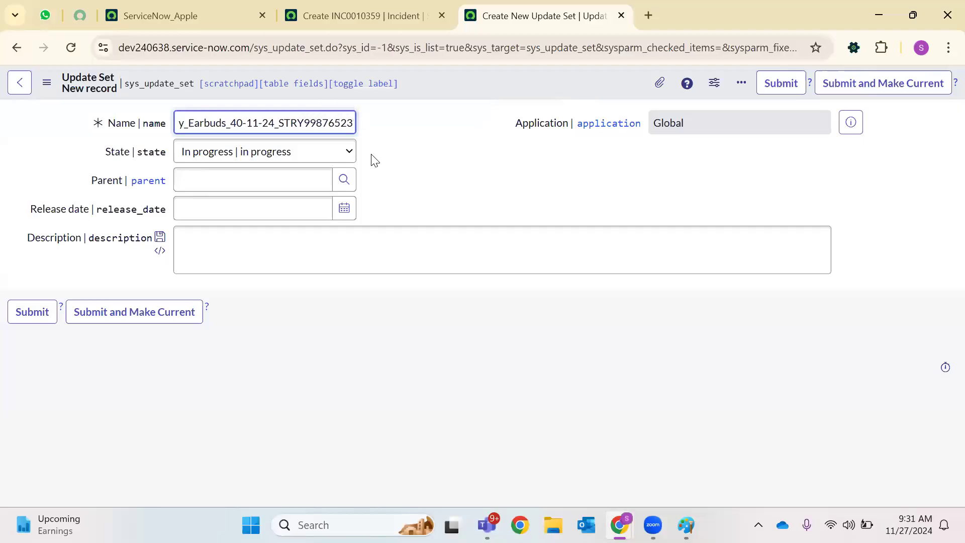
{"action": "type", "text": "_V1.0"}
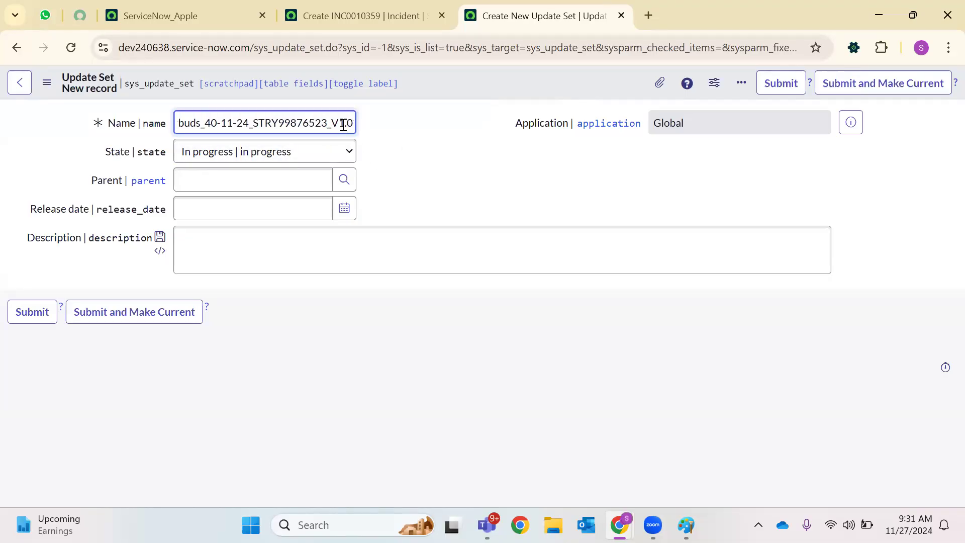
Select the date portion 40-11-24 in the name and retype it as Sprint_40
{"action": "double_click", "coordinate": [344, 124]}
{"action": "left_click", "coordinate": [377, 137]}
{"action": "triple_click", "coordinate": [303, 125]}
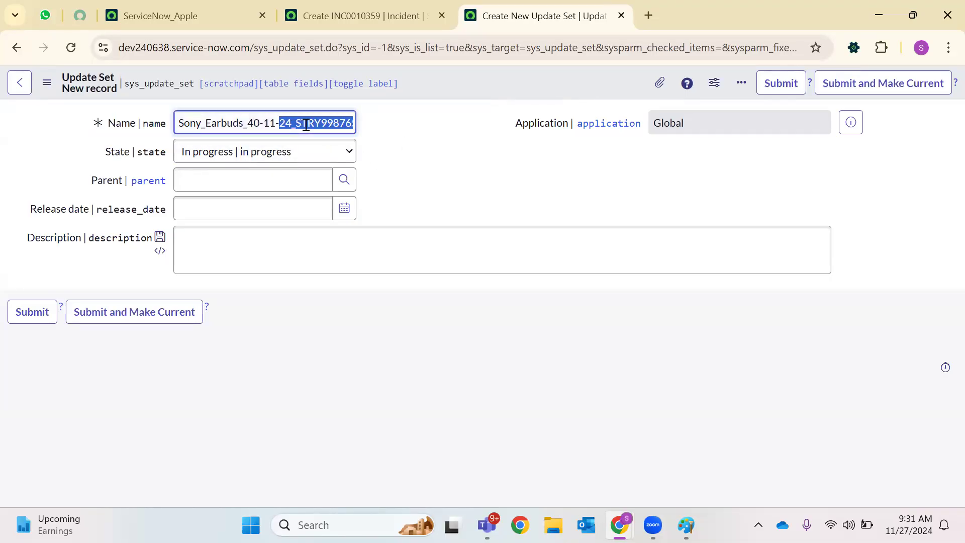
{"action": "left_click", "coordinate": [379, 147]}
{"action": "left_click", "coordinate": [307, 124]}
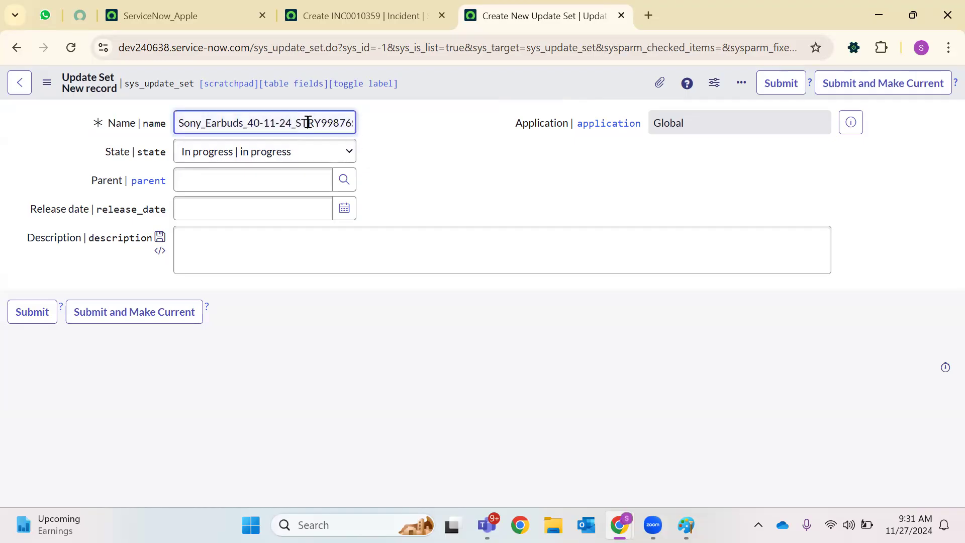
{"action": "key", "text": "ctrl+a"}
{"action": "double_click", "coordinate": [269, 128]}
{"action": "left_click_drag", "start_coordinate": [292, 123], "coordinate": [250, 128]}
{"action": "type", "text": "Sprint"}
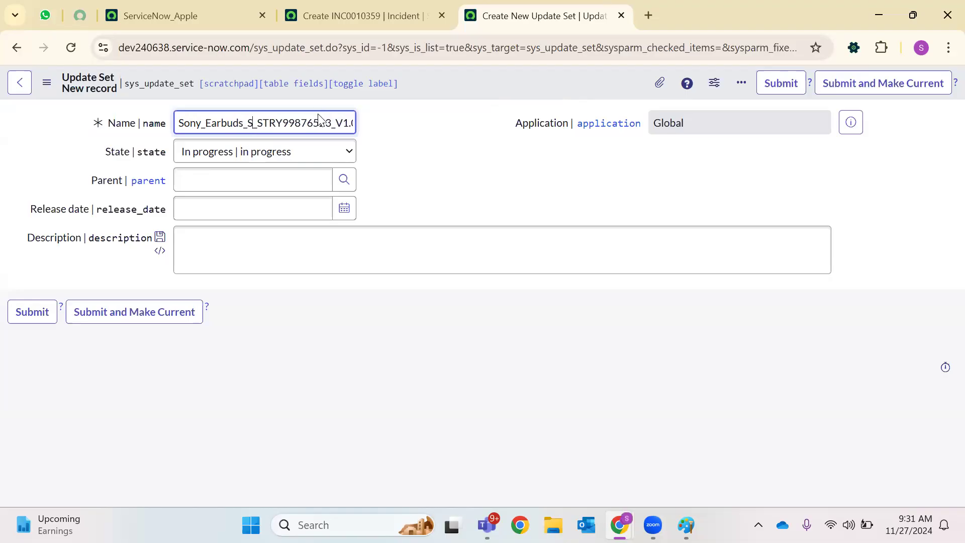
{"action": "type", "text": "_40"}
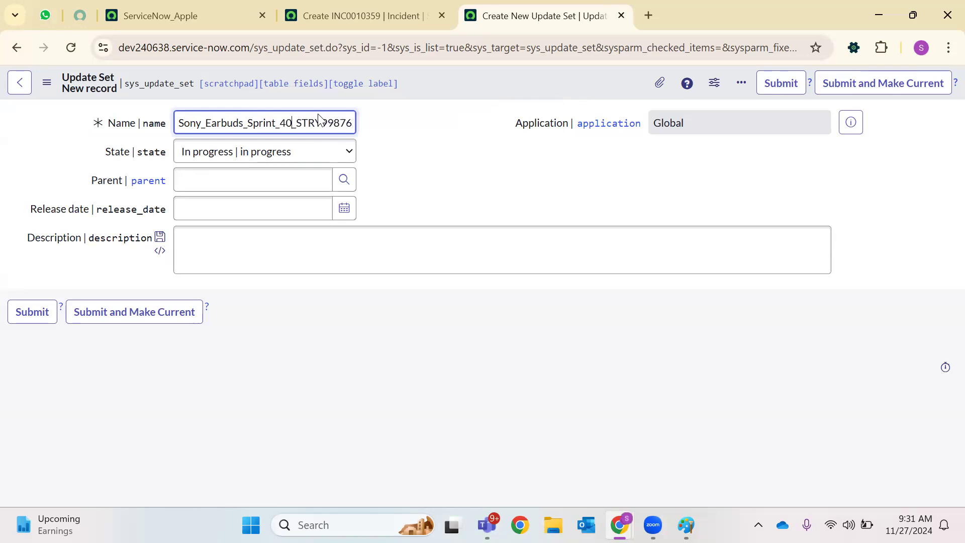
{"action": "left_click", "coordinate": [266, 150]}
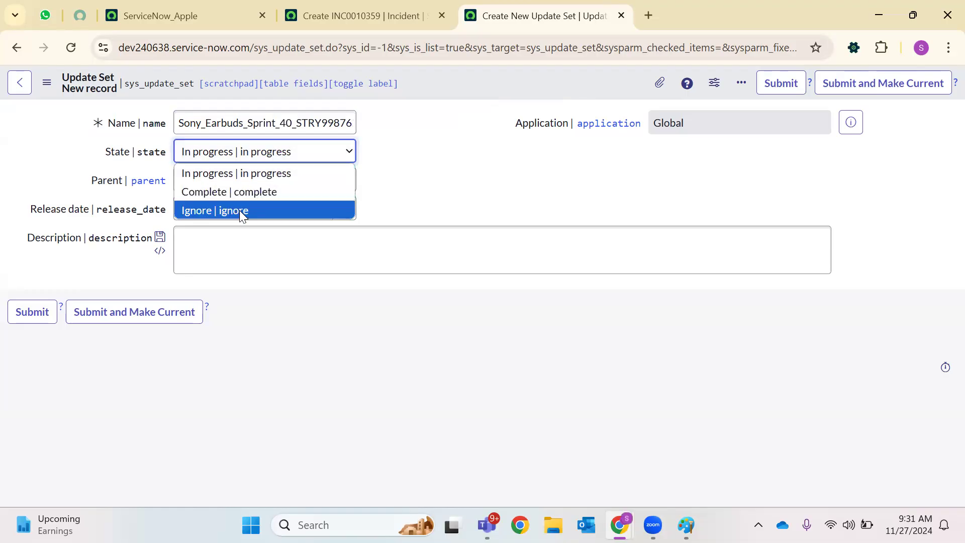
{"action": "left_click", "coordinate": [395, 173]}
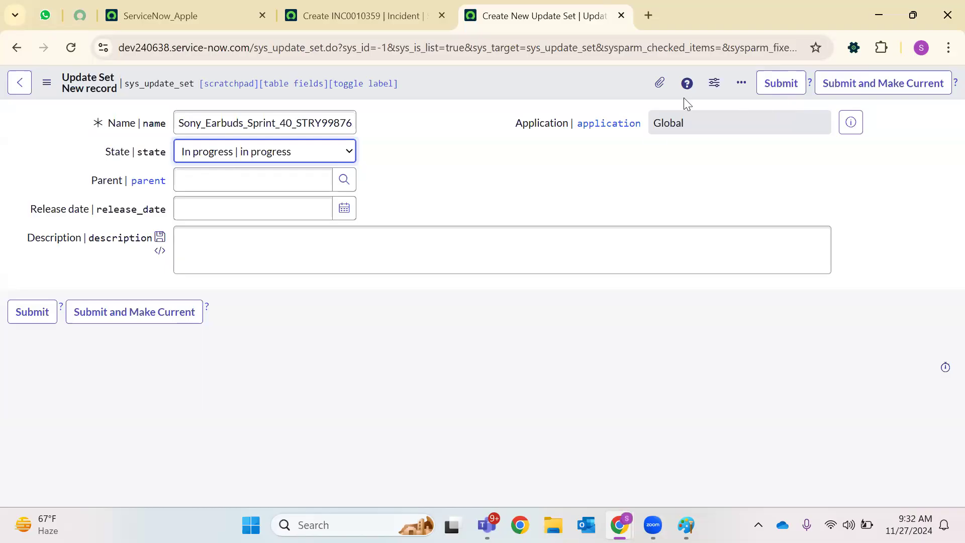
{"action": "left_click", "coordinate": [348, 151]}
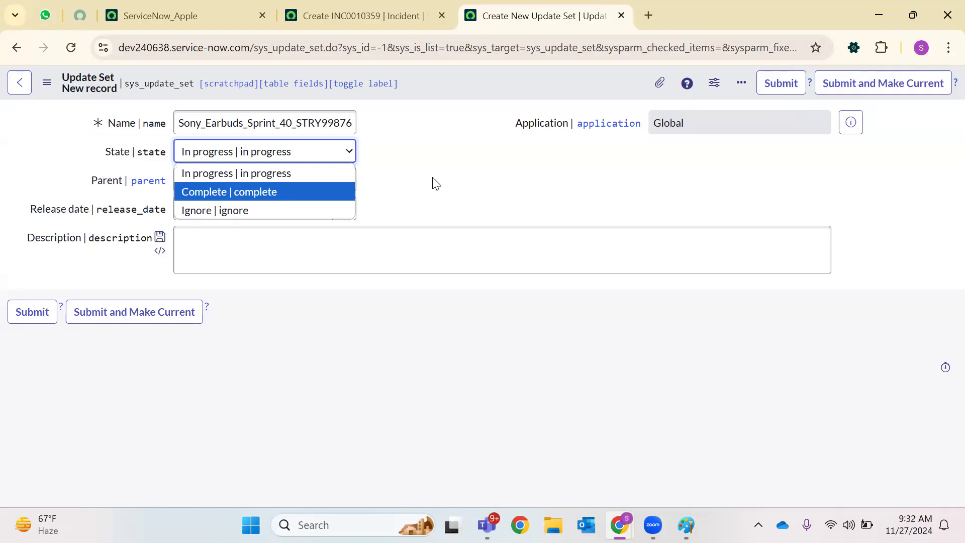
{"action": "left_click", "coordinate": [418, 181]}
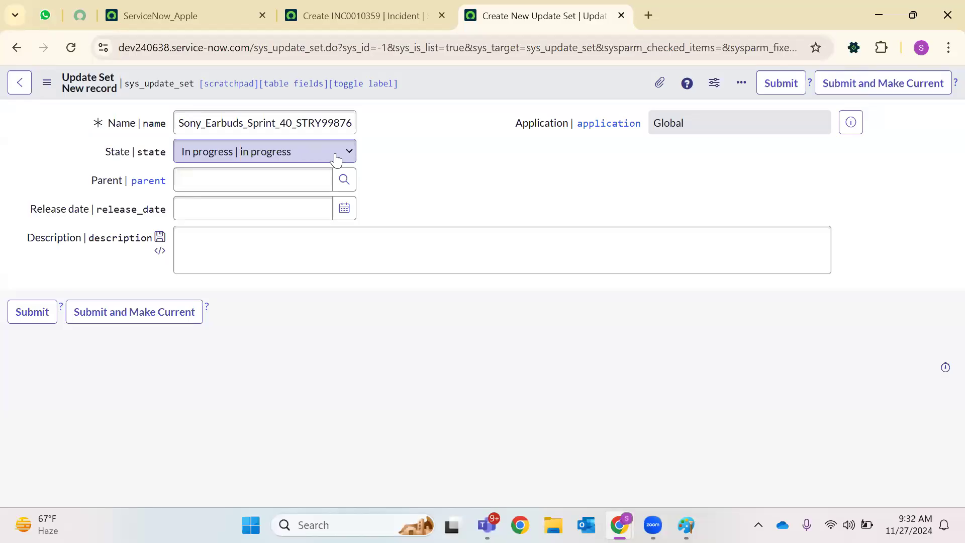
{"action": "left_click", "coordinate": [335, 160]}
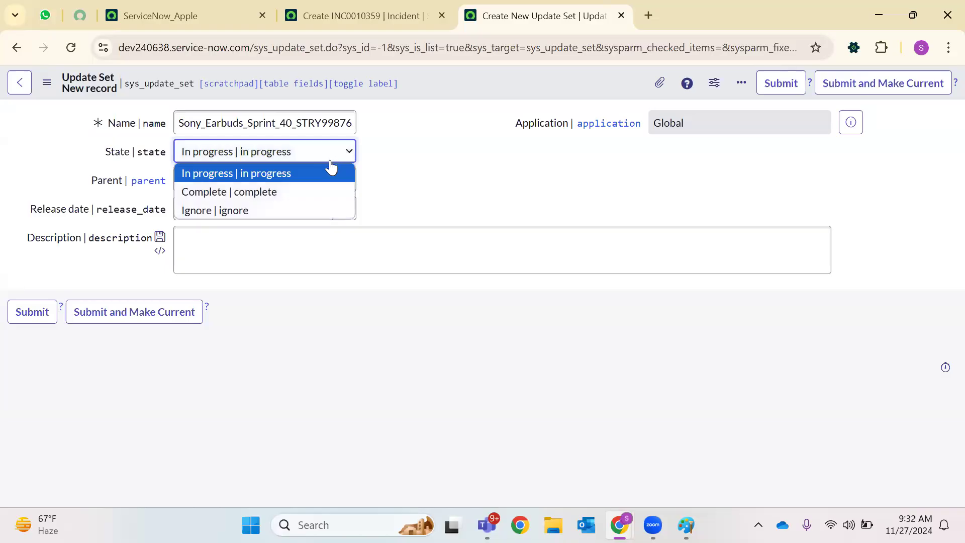
{"action": "left_click", "coordinate": [438, 202]}
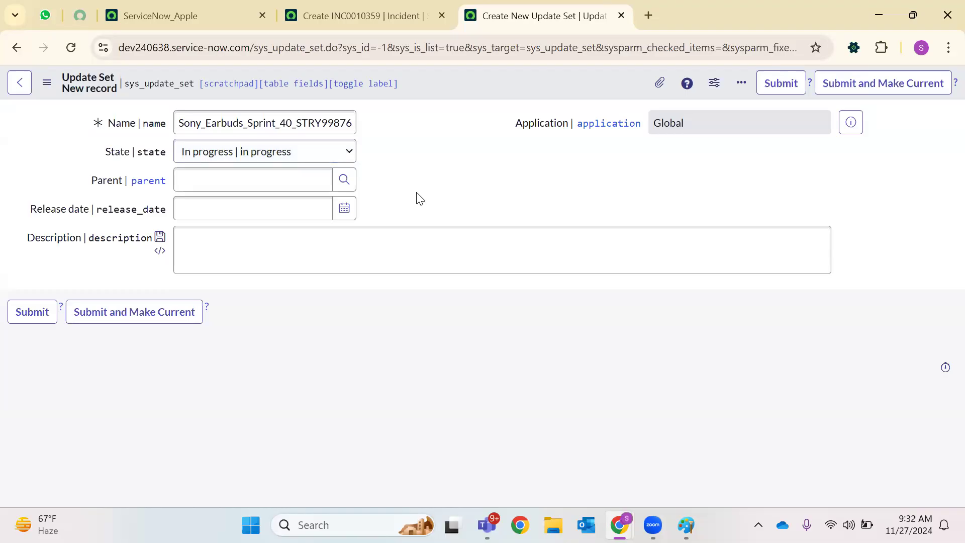
{"action": "left_click", "coordinate": [303, 153]}
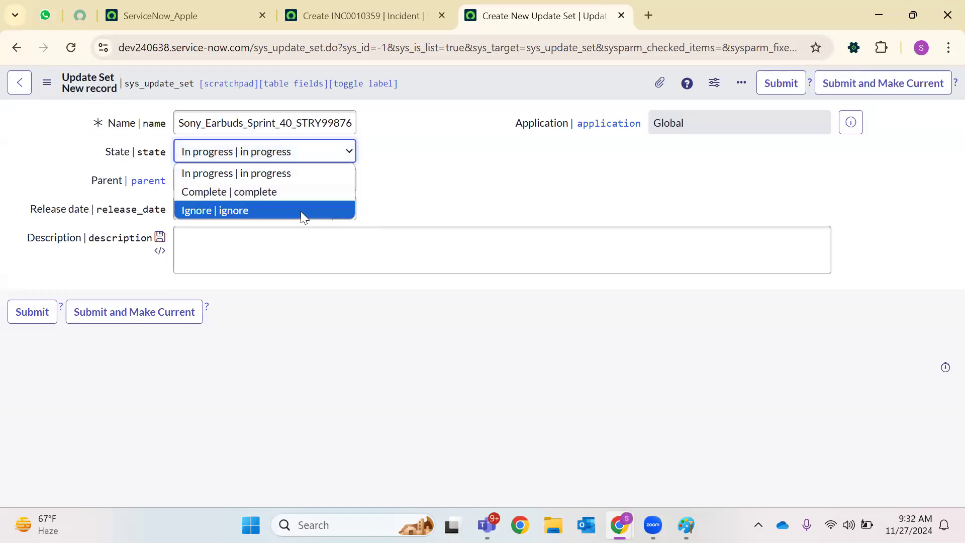
{"action": "left_click", "coordinate": [439, 199]}
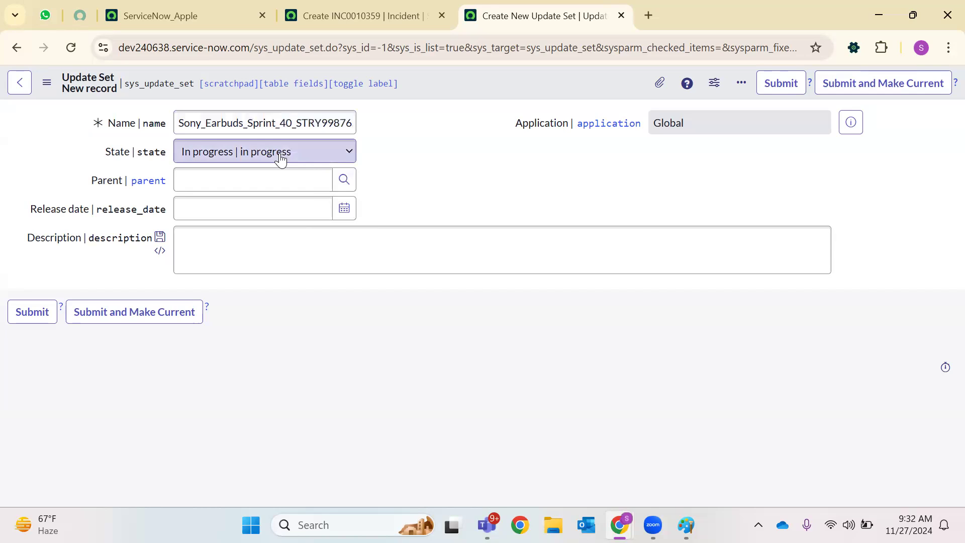
Open the Release date calendar picker
{"action": "left_click", "coordinate": [344, 208]}
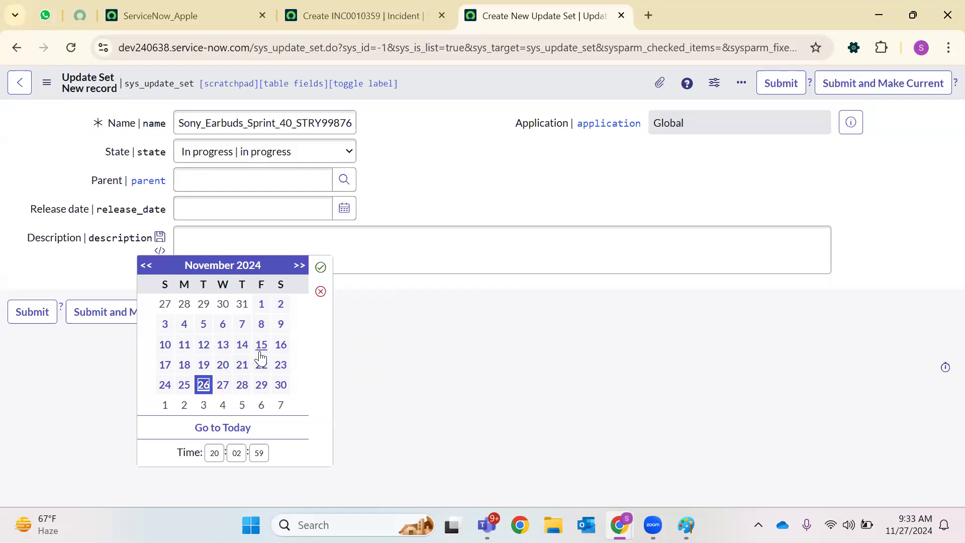
Apply the picked release date, then clear the Release date field
{"action": "left_click", "coordinate": [415, 235]}
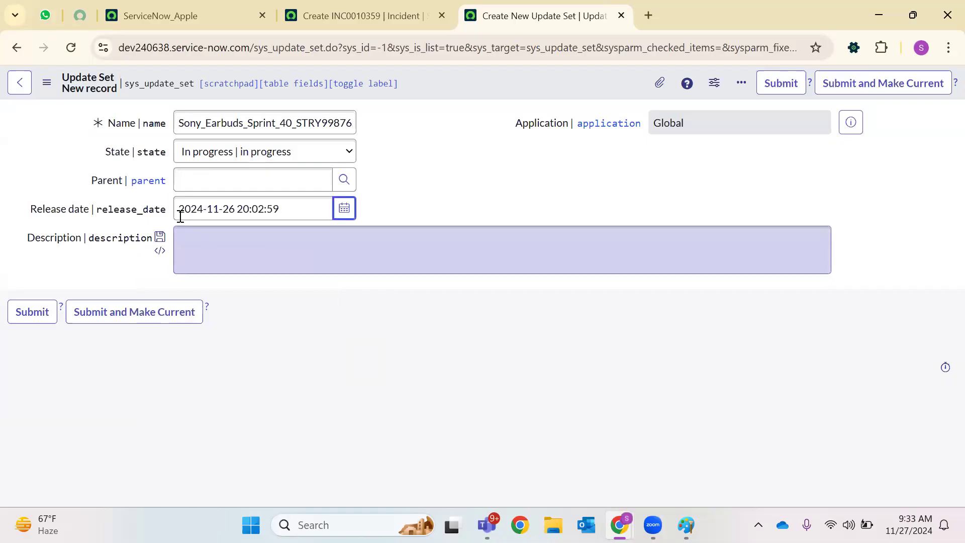
{"action": "triple_click", "coordinate": [296, 211]}
{"action": "key", "text": "BackSpace"}
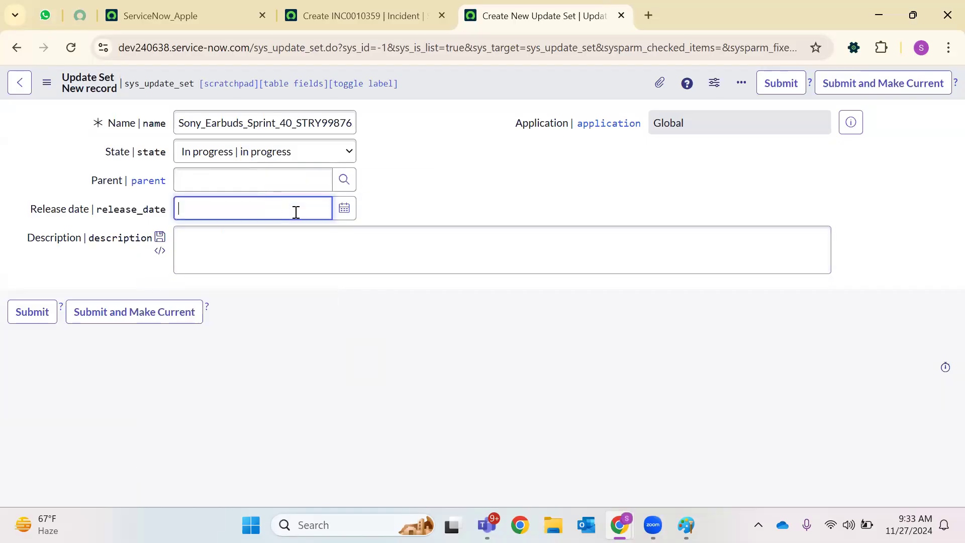
Enter the description 'Creating new field on the form, adding info and error messages on Incident Form.'
{"action": "left_click", "coordinate": [279, 245]}
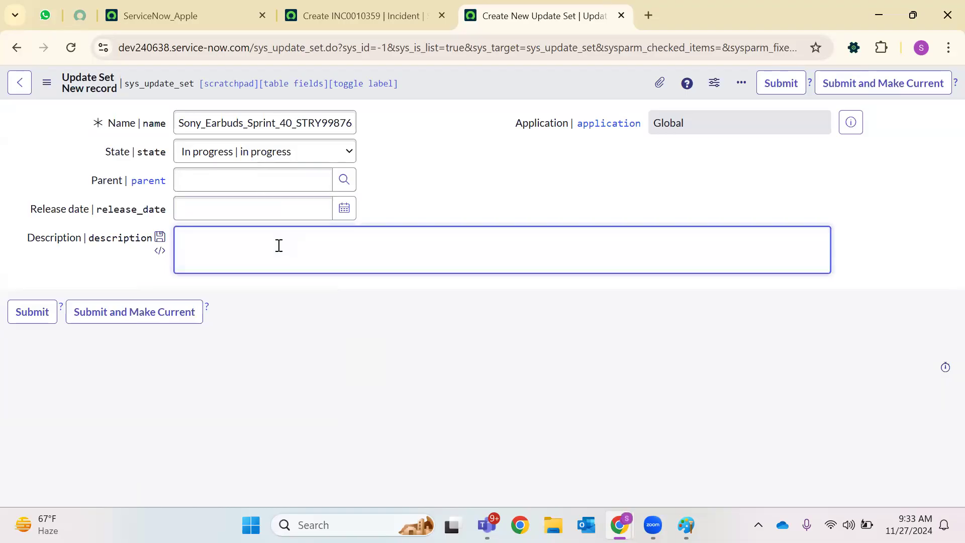
{"action": "type", "text": "Creay"}
{"action": "key", "text": "BackSpace"}
{"action": "key", "text": "BackSpace"}
{"action": "type", "text": "ating new"}
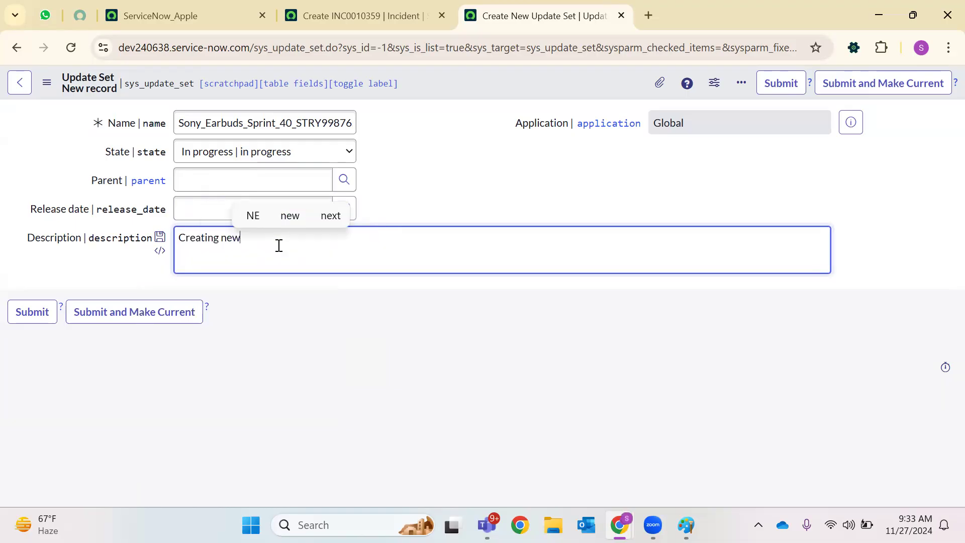
{"action": "type", "text": " field on t"}
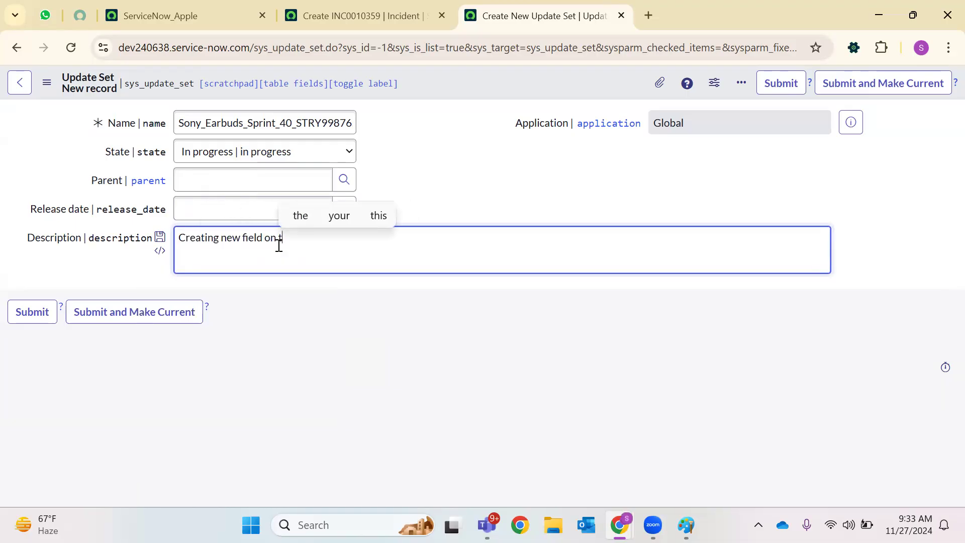
{"action": "type", "text": "he form, a"}
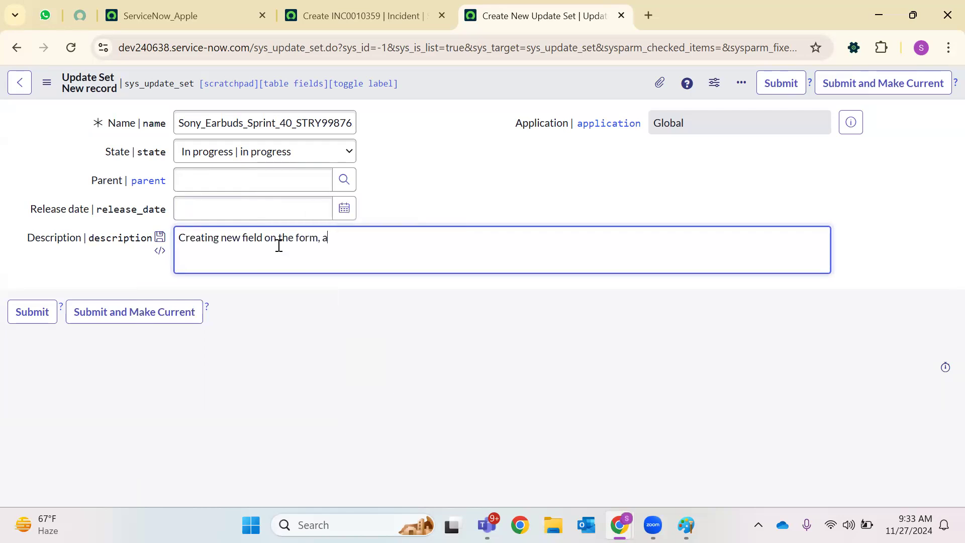
{"action": "type", "text": "dding info and e"}
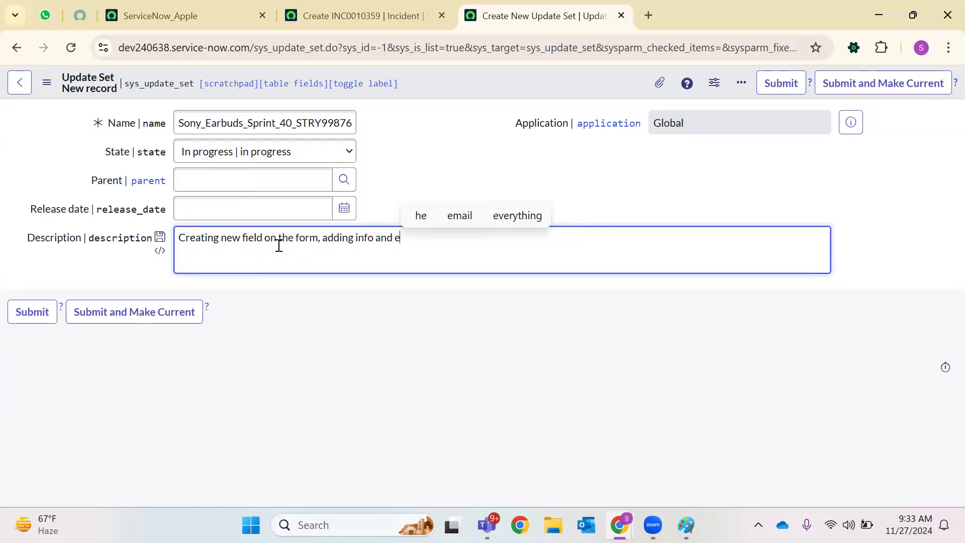
{"action": "type", "text": "rror message"}
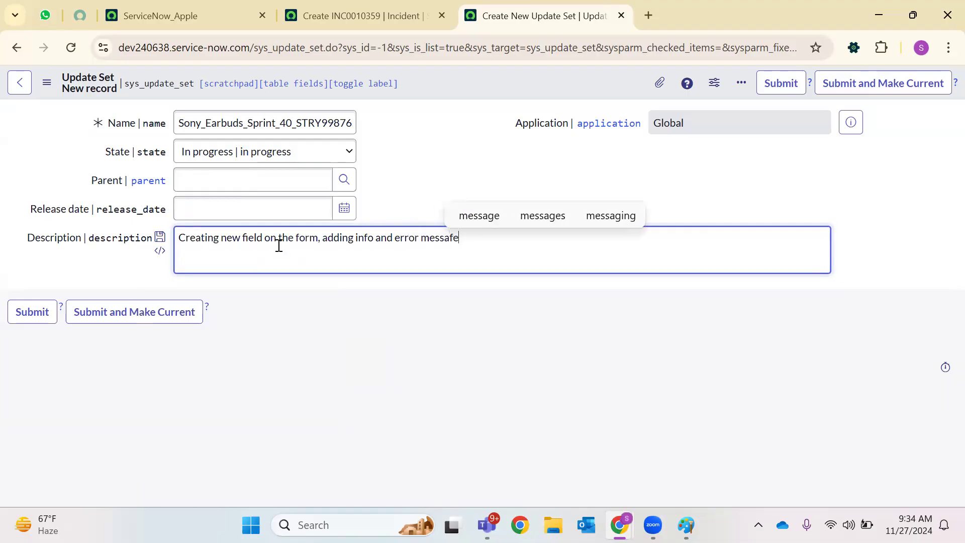
{"action": "type", "text": "s on Incifr"}
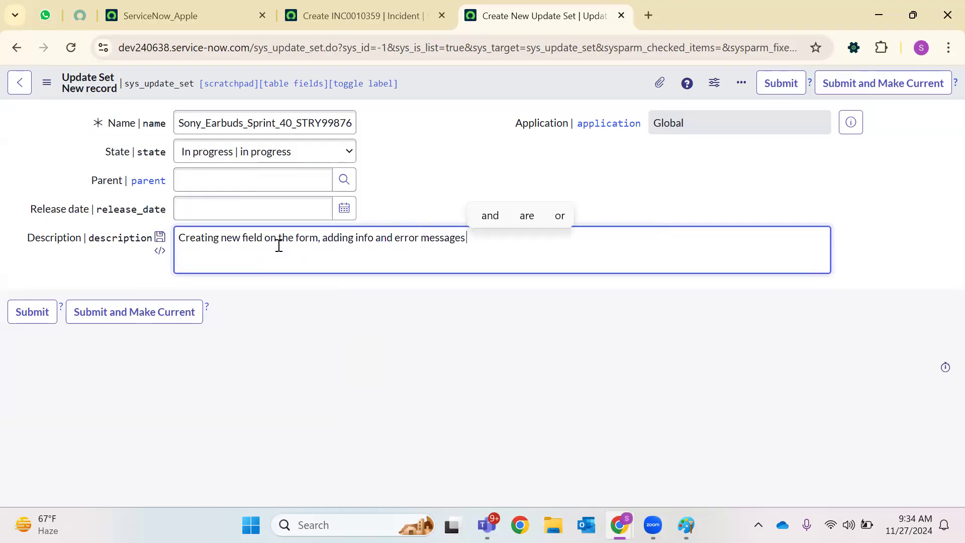
{"action": "key", "text": "BackSpace"}
{"action": "key", "text": "BackSpace"}
{"action": "type", "text": "dent Form"}
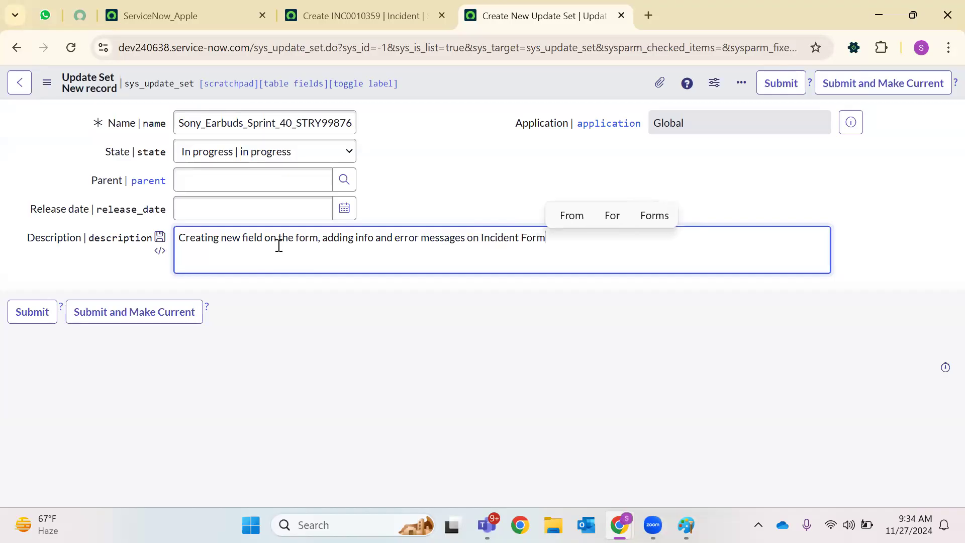
{"action": "type", "text": "."}
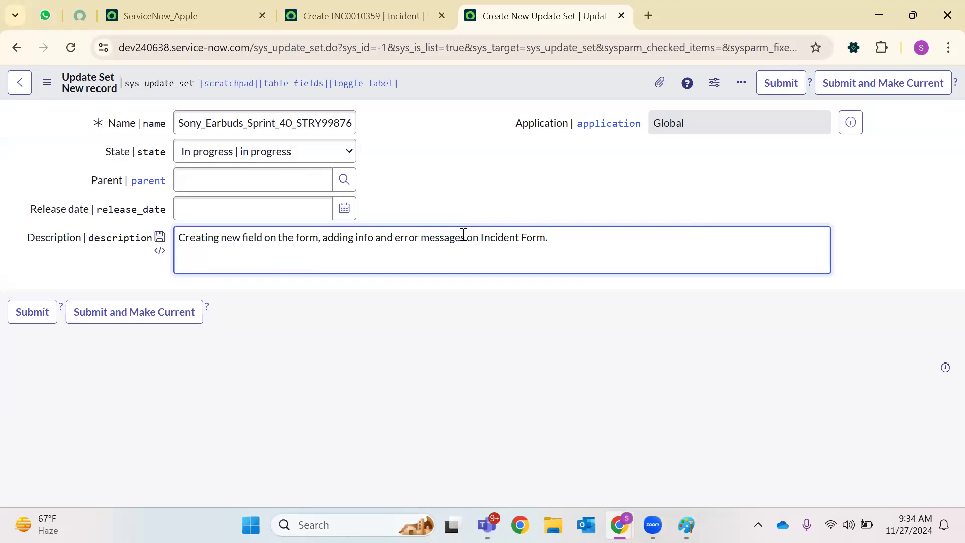
{"action": "right_click", "coordinate": [456, 82]}
Save the update set, then review its description, application Global, creation details and Related Links
{"action": "left_click", "coordinate": [480, 94]}
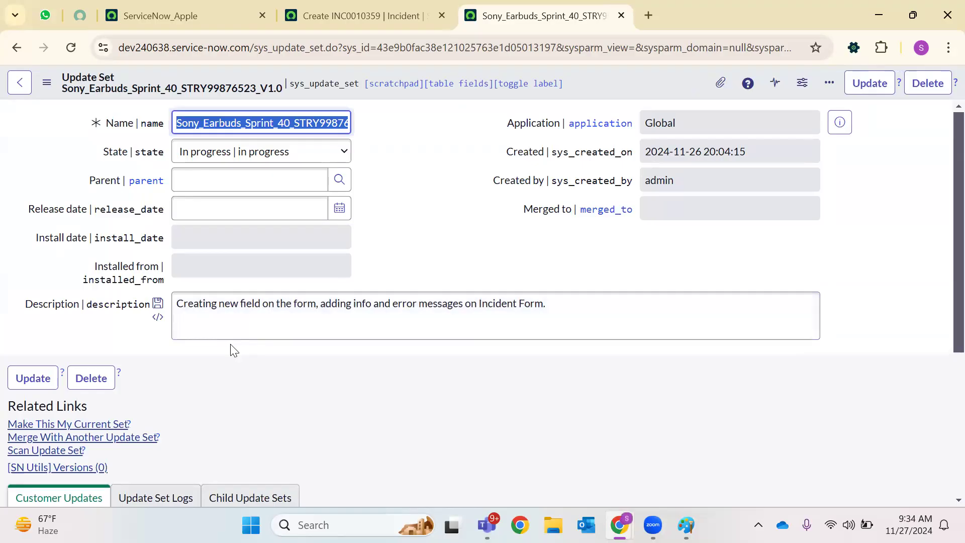
{"action": "triple_click", "coordinate": [224, 304]}
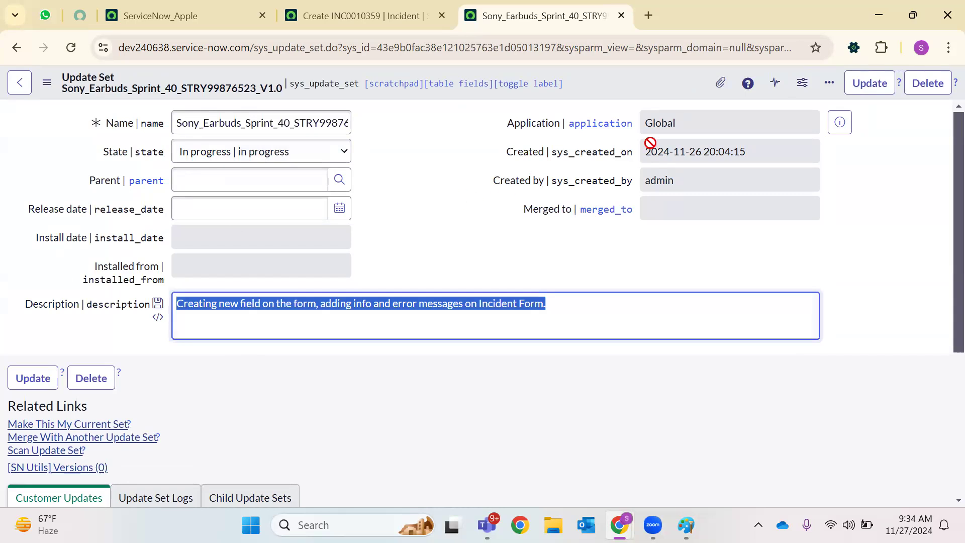
{"action": "double_click", "coordinate": [672, 127]}
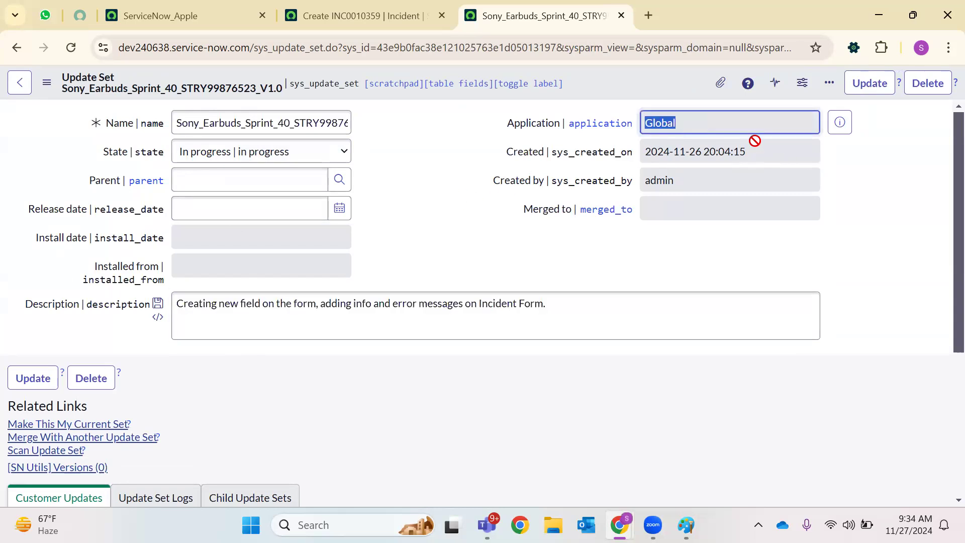
{"action": "double_click", "coordinate": [770, 156]}
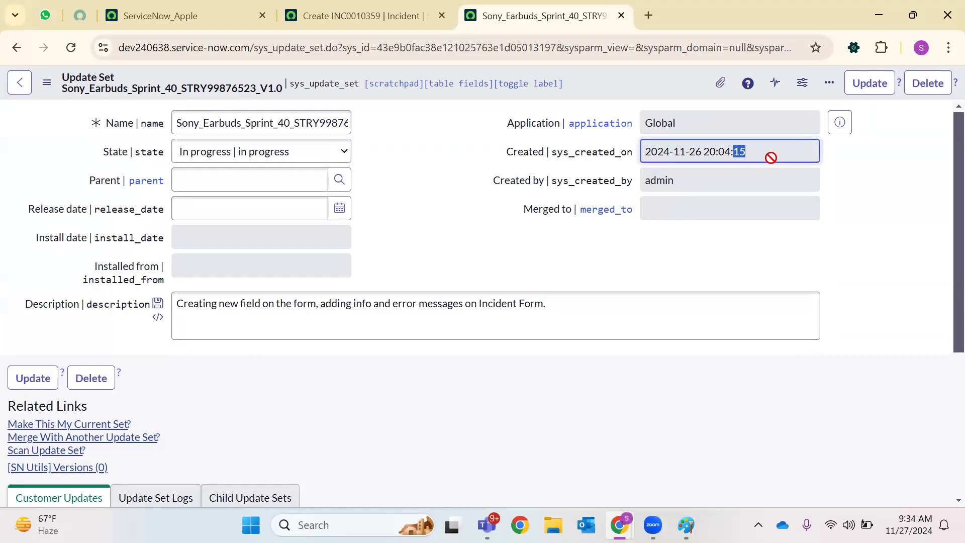
{"action": "double_click", "coordinate": [700, 185]}
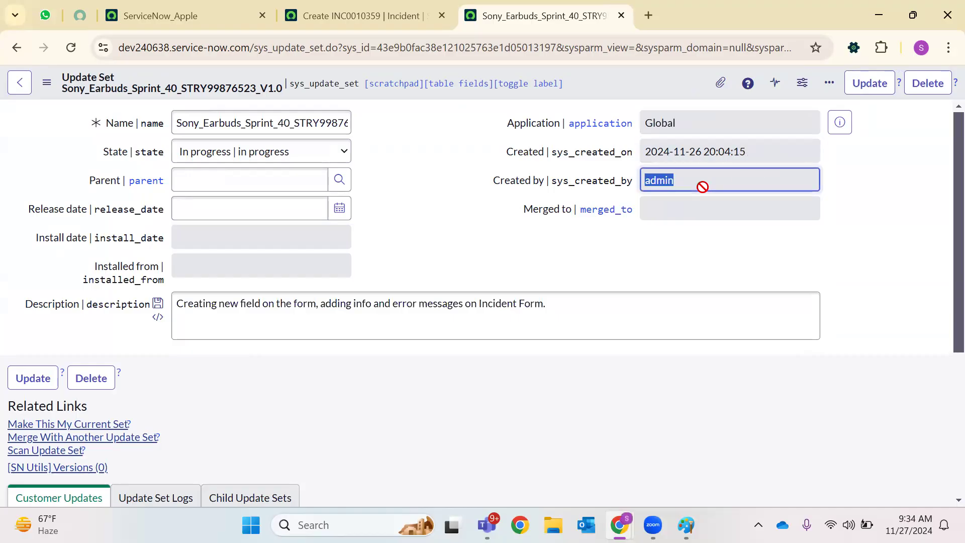
{"action": "left_click", "coordinate": [691, 204]}
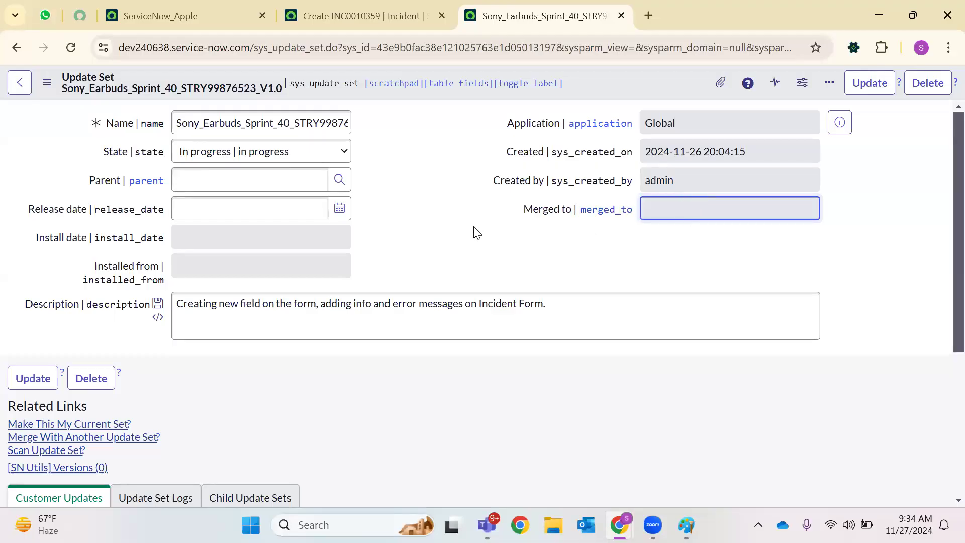
{"action": "scroll", "coordinate": [468, 226], "scroll_direction": "down", "scroll_amount": 1}
{"action": "scroll", "coordinate": [467, 232], "scroll_direction": "down", "scroll_amount": 2}
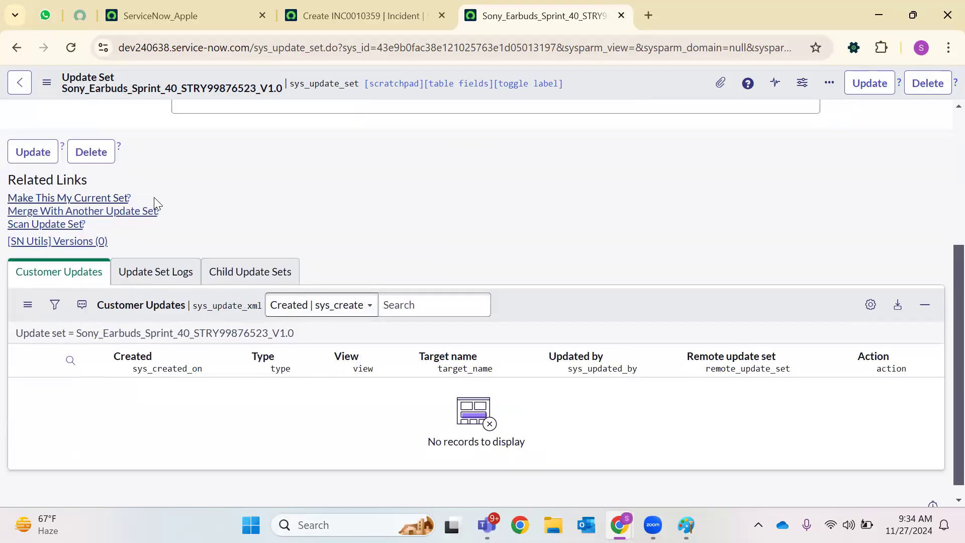
{"action": "left_click", "coordinate": [346, 16]}
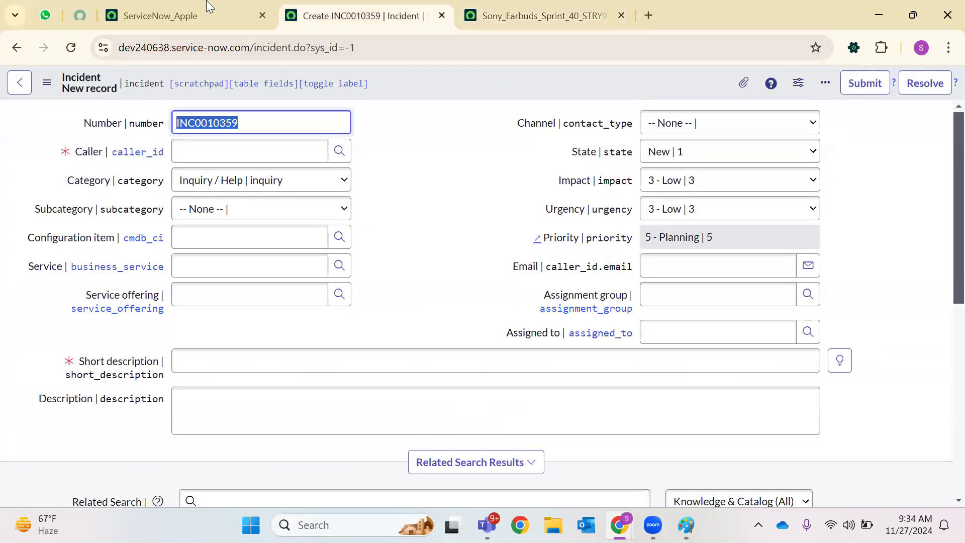
{"action": "left_click", "coordinate": [166, 15]}
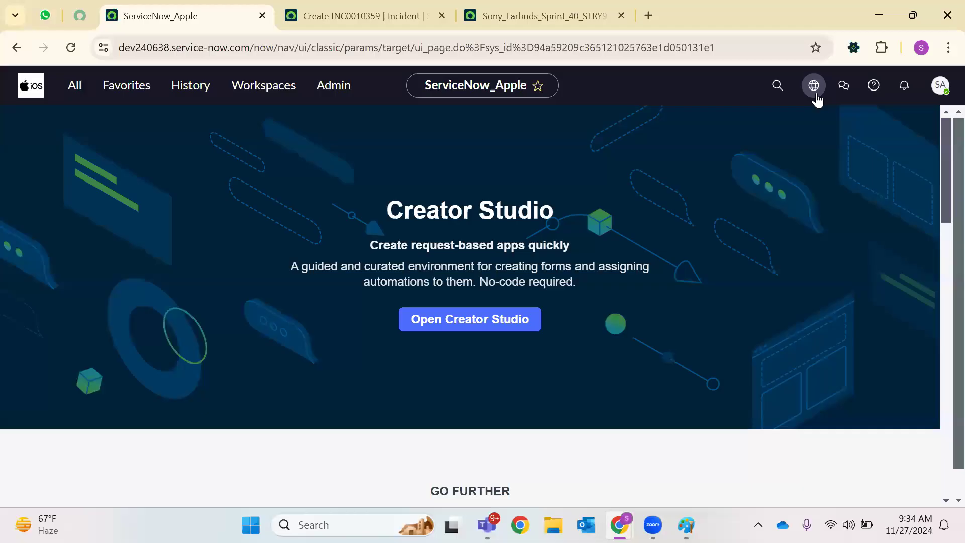
{"action": "left_click", "coordinate": [814, 87]}
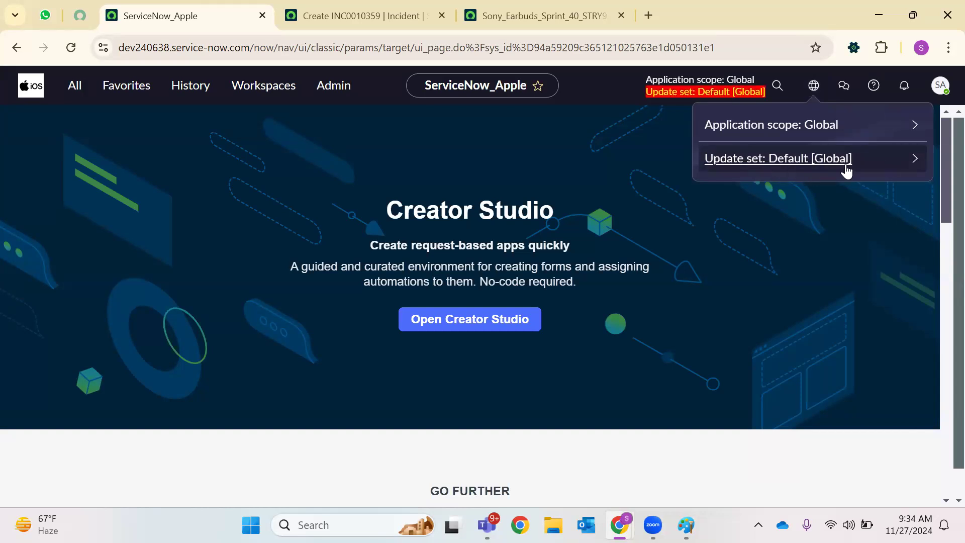
{"action": "left_click", "coordinate": [542, 3]}
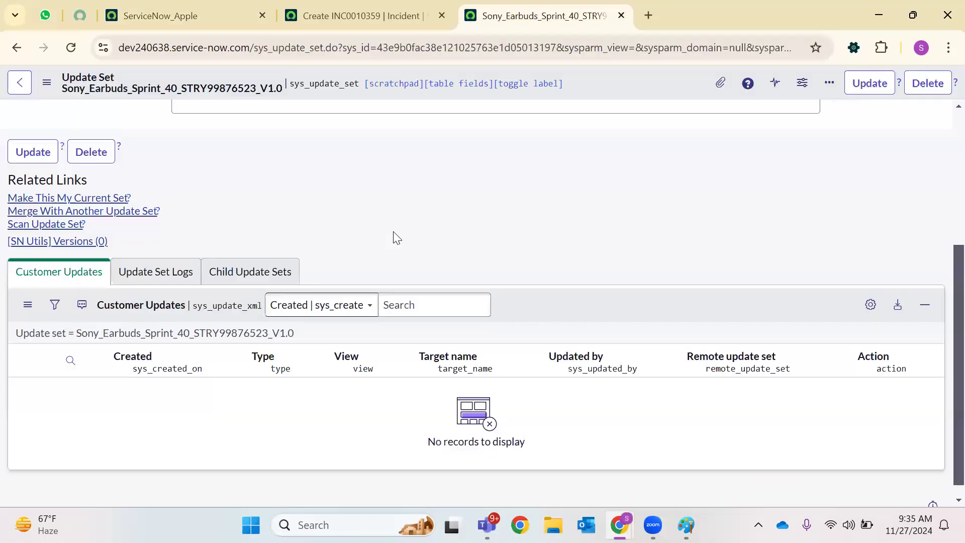
{"action": "scroll", "coordinate": [406, 217], "scroll_direction": "up", "scroll_amount": 4}
{"action": "scroll", "coordinate": [417, 214], "scroll_direction": "down", "scroll_amount": 5}
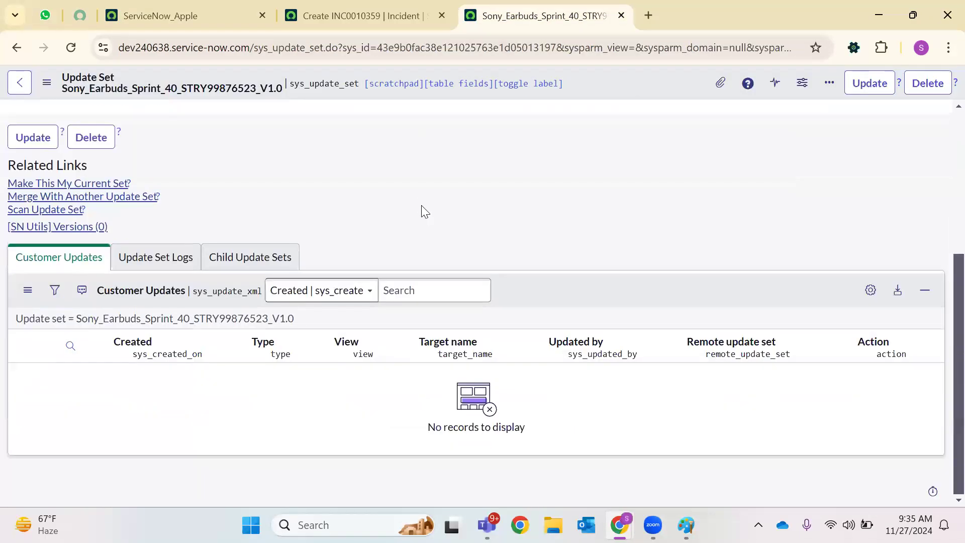
{"action": "scroll", "coordinate": [424, 211], "scroll_direction": "up", "scroll_amount": 3}
{"action": "scroll", "coordinate": [402, 301], "scroll_direction": "down", "scroll_amount": 3}
{"action": "scroll", "coordinate": [352, 301], "scroll_direction": "up", "scroll_amount": 3}
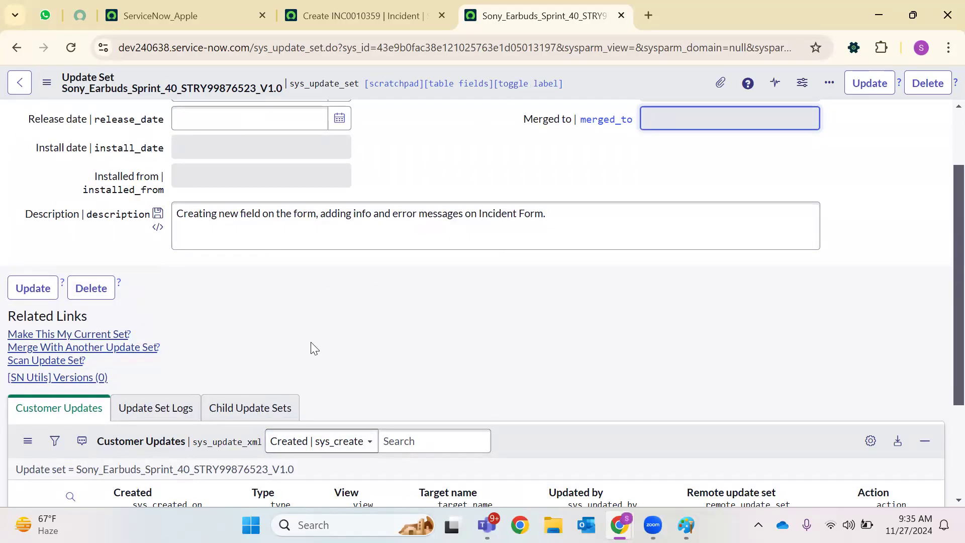
Save the update set record from the form's header menu
{"action": "left_click", "coordinate": [89, 338]}
{"action": "right_click", "coordinate": [602, 79]}
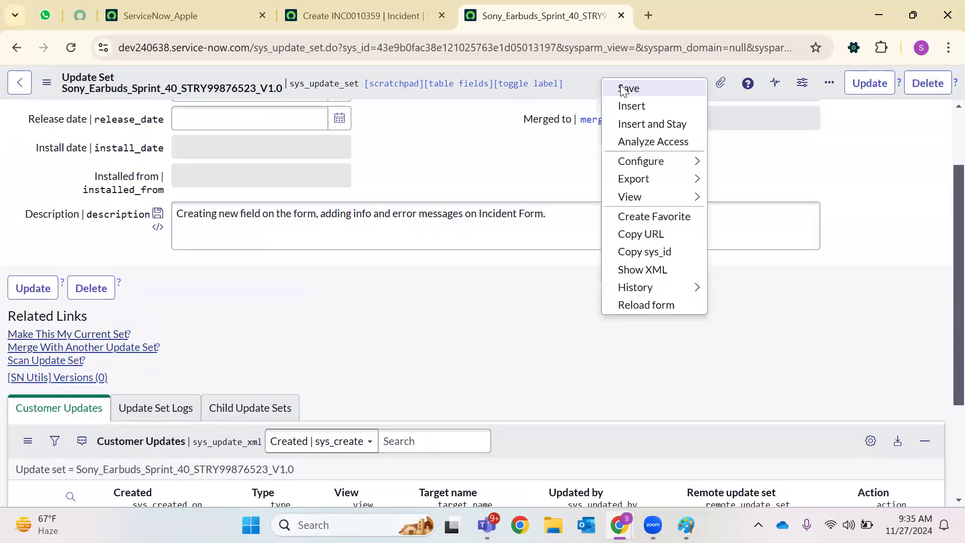
{"action": "left_click", "coordinate": [626, 89]}
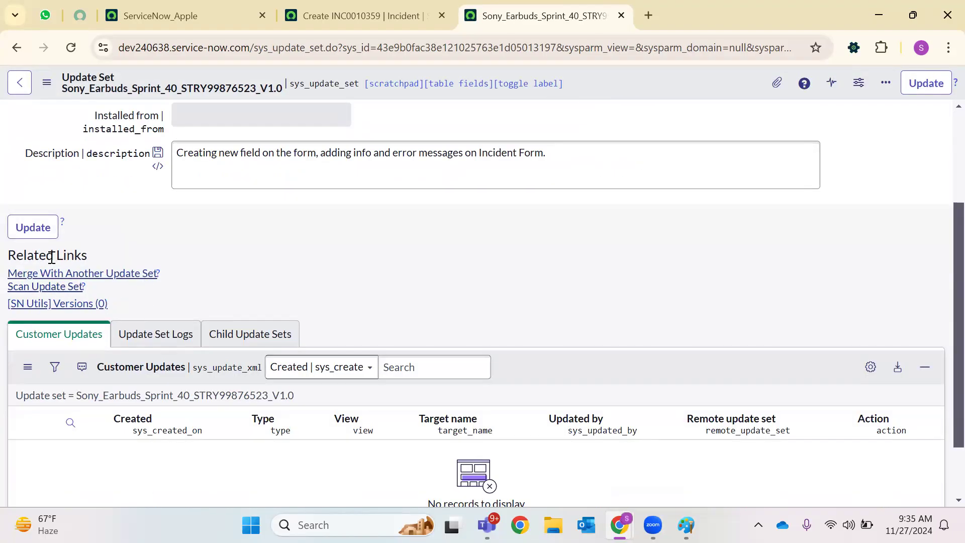
Reload Creator Studio in ServiceNow_Apple and confirm Sony_Earbuds_Sprint_40_STRY99876523_V1.0 is the current update set
{"action": "left_click", "coordinate": [240, 6]}
{"action": "left_click", "coordinate": [72, 47]}
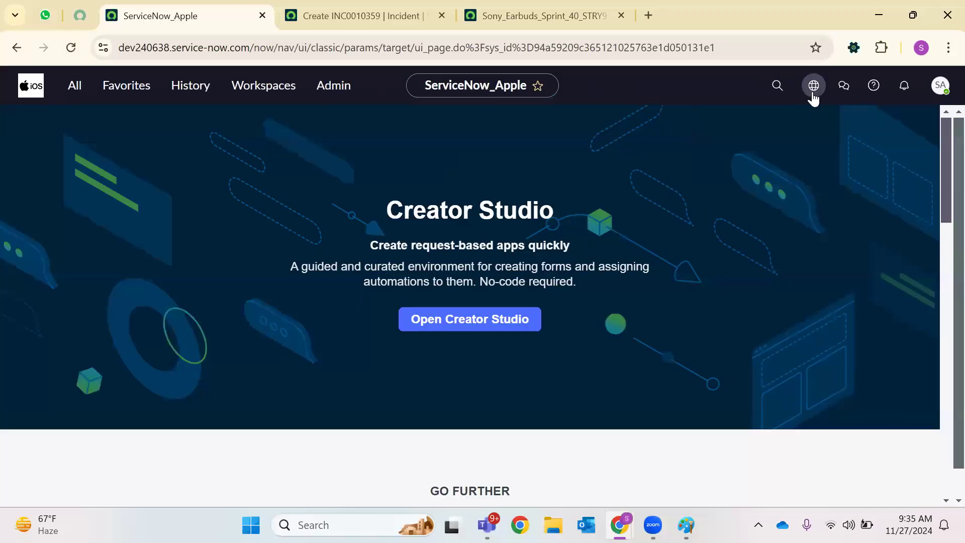
{"action": "left_click", "coordinate": [813, 93]}
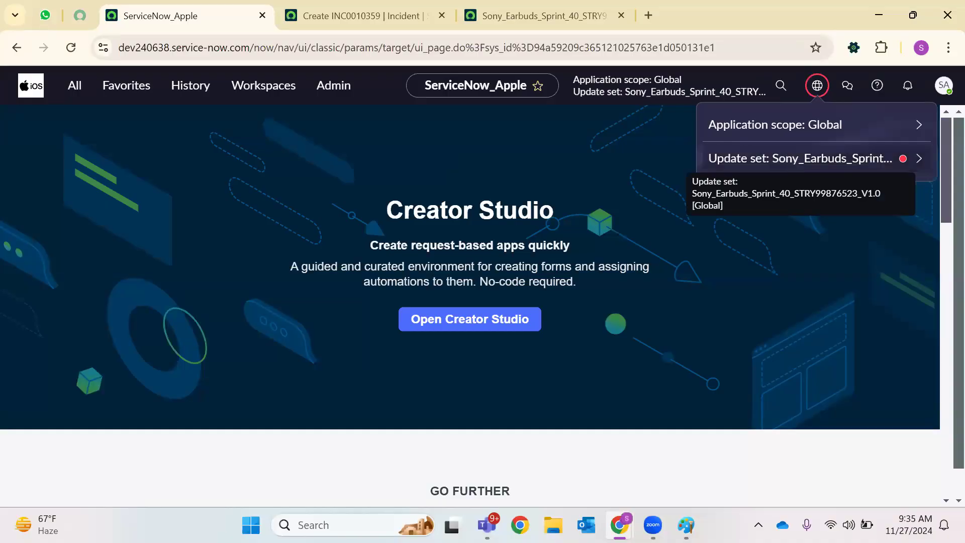
In the Developers window, Start Building, log in as admin with its password, then return to ServiceNow_Apple
{"action": "mouse_move", "coordinate": [630, 506]}
{"action": "left_click", "coordinate": [679, 450]}
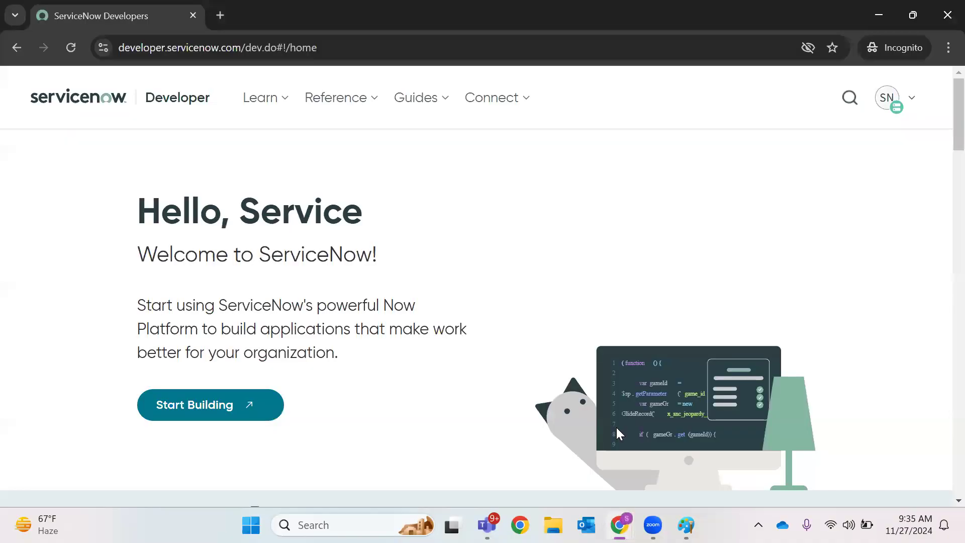
{"action": "left_click", "coordinate": [154, 405]}
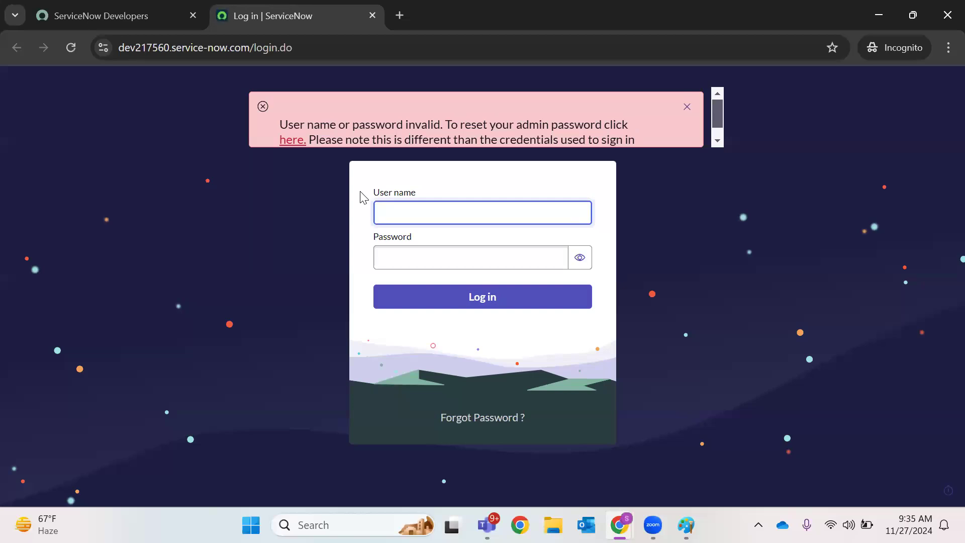
{"action": "type", "text": "dmin"}
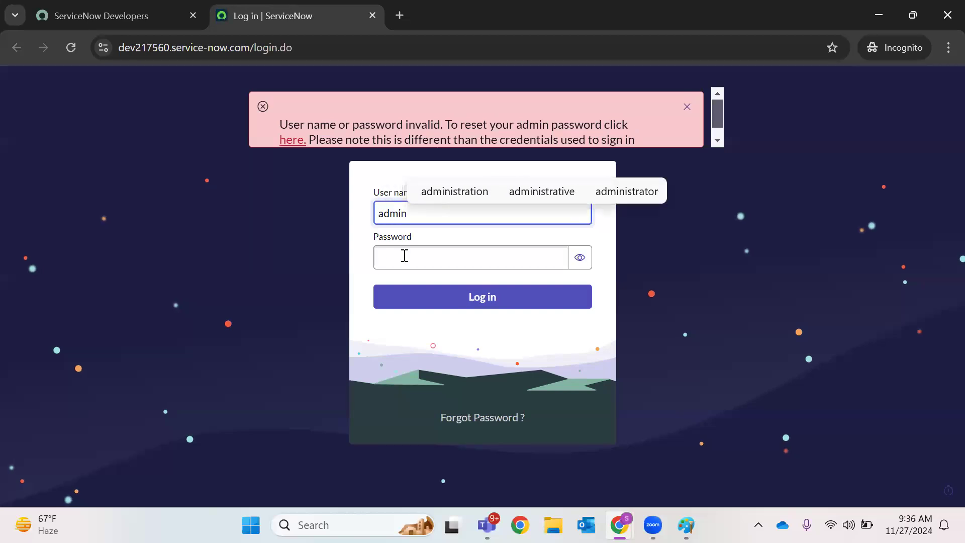
{"action": "left_click", "coordinate": [405, 255]}
{"action": "type", "text": "****"}
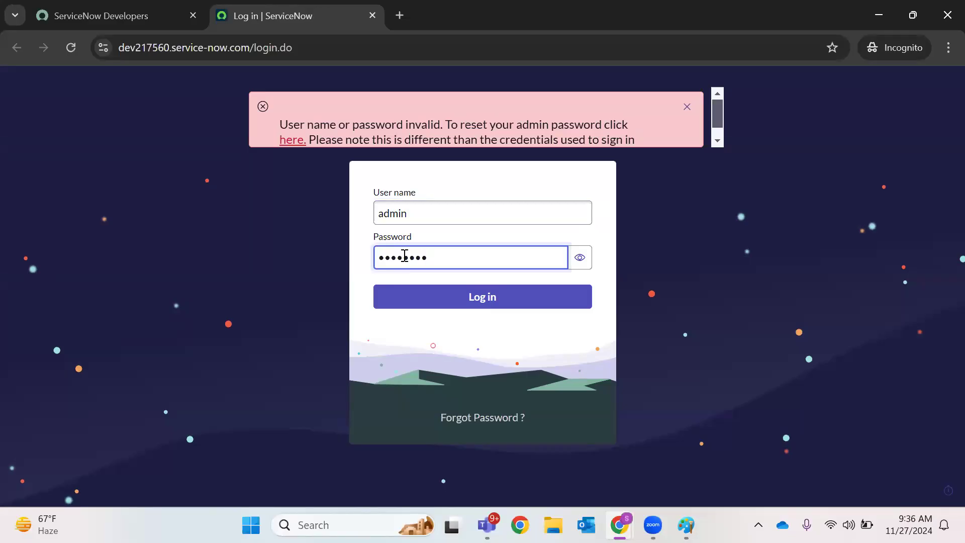
{"action": "left_click", "coordinate": [583, 262]}
{"action": "left_click", "coordinate": [480, 295]}
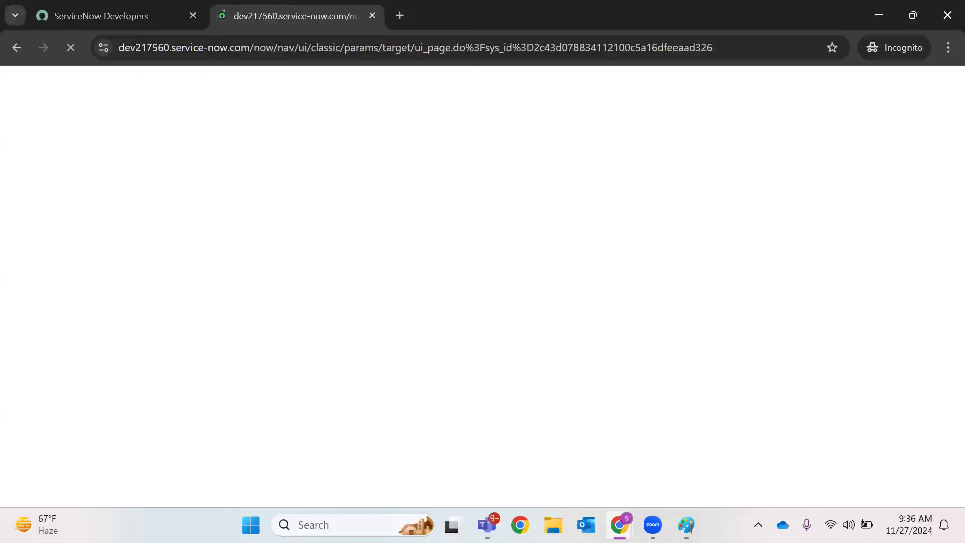
{"action": "mouse_move", "coordinate": [619, 524]}
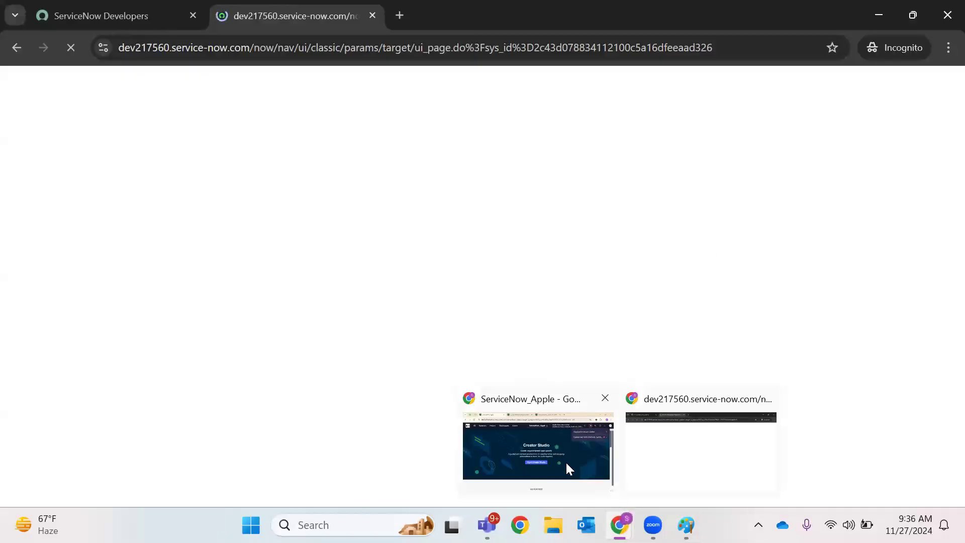
{"action": "left_click", "coordinate": [568, 467]}
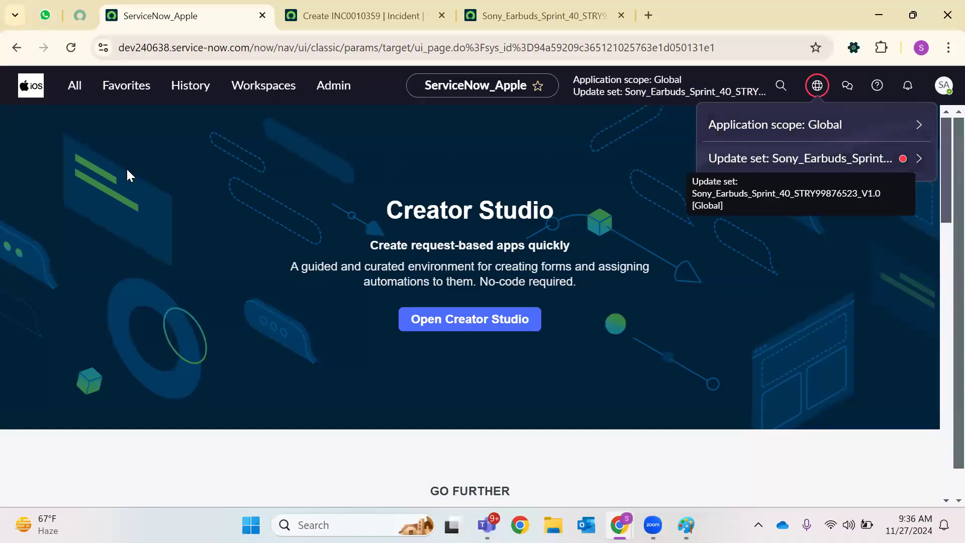
Open a blank new Incident form with incident.DO in the first instance
{"action": "left_click", "coordinate": [76, 87]}
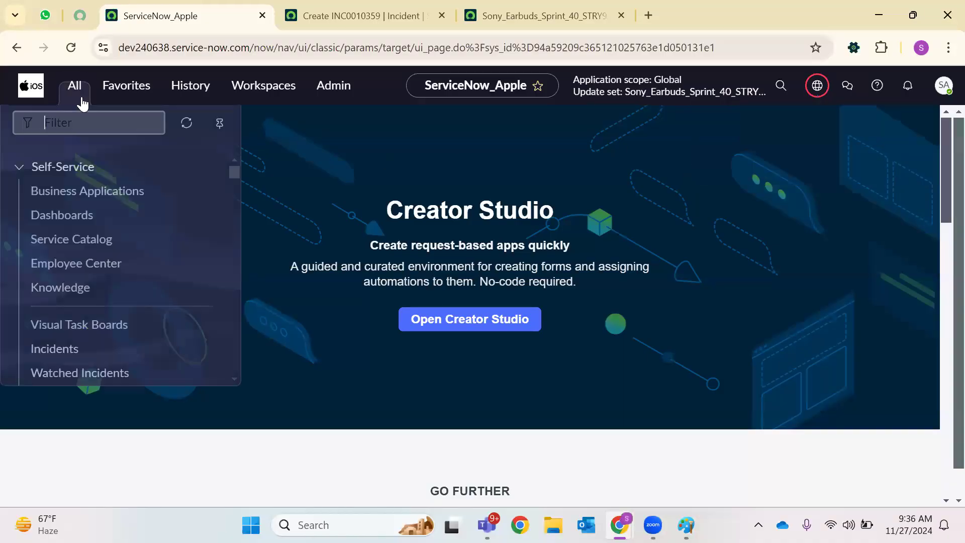
{"action": "type", "text": "Incidents"}
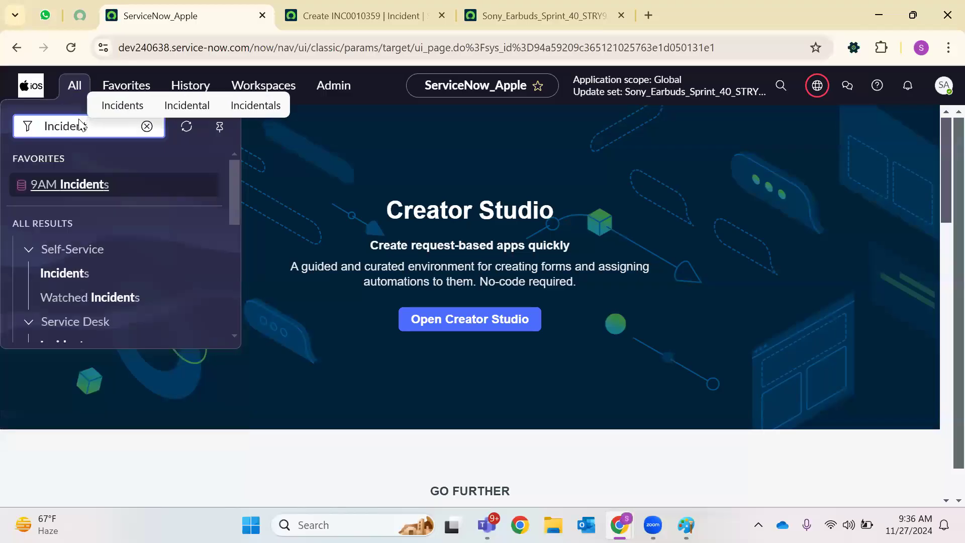
{"action": "key", "text": "BackSpace"}
{"action": "type", "text": ".DO"}
{"action": "key", "text": "Return"}
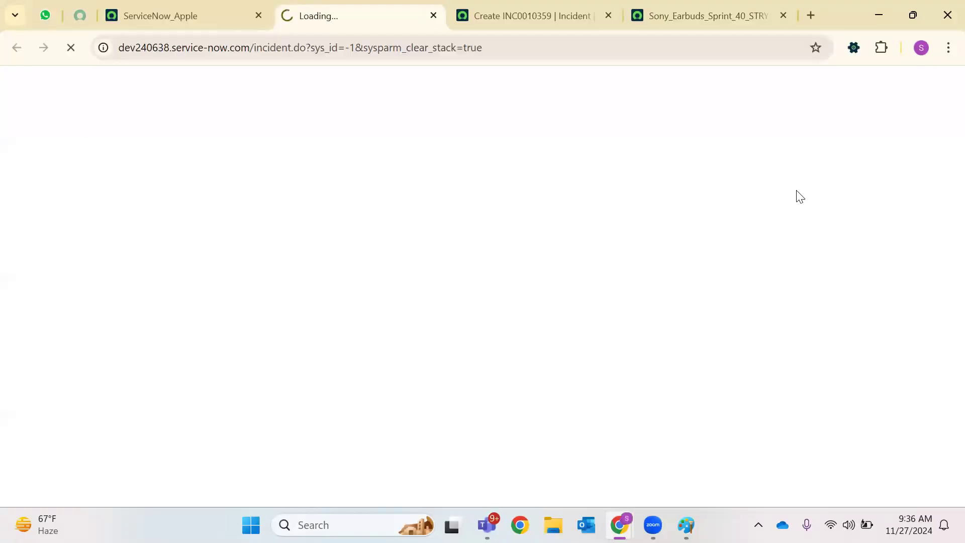
Open a blank new Incident form with incident.DO in the incognito developer instance
{"action": "mouse_move", "coordinate": [619, 525]}
{"action": "left_click", "coordinate": [686, 445]}
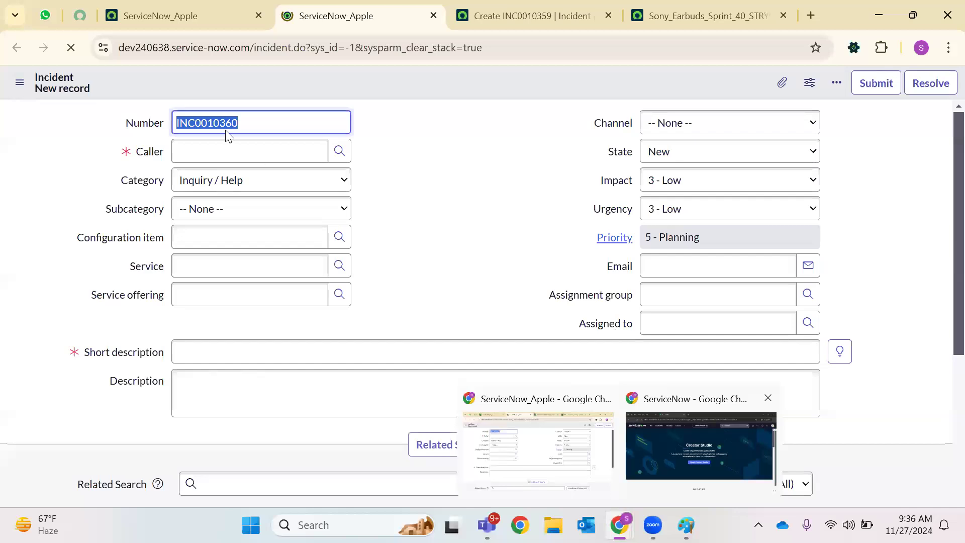
{"action": "left_click", "coordinate": [168, 92]}
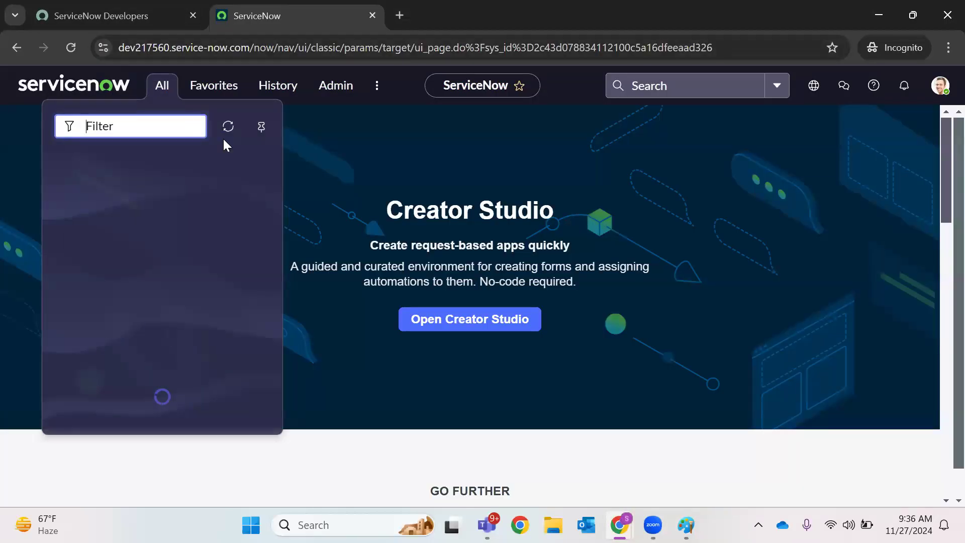
{"action": "type", "text": "incident.DO"}
{"action": "key", "text": "Return"}
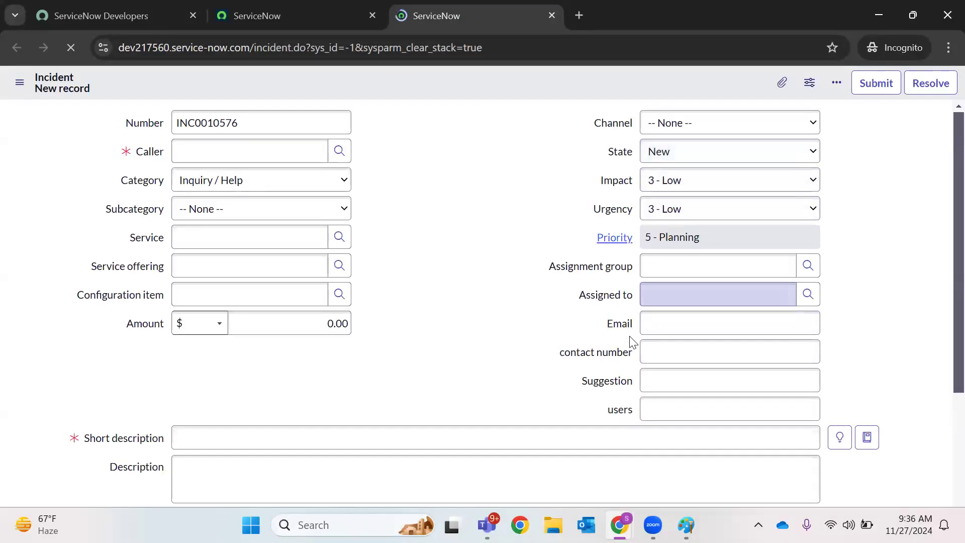
Inspect the new INC0010576 form's header options and scroll through its fields
{"action": "right_click", "coordinate": [460, 82]}
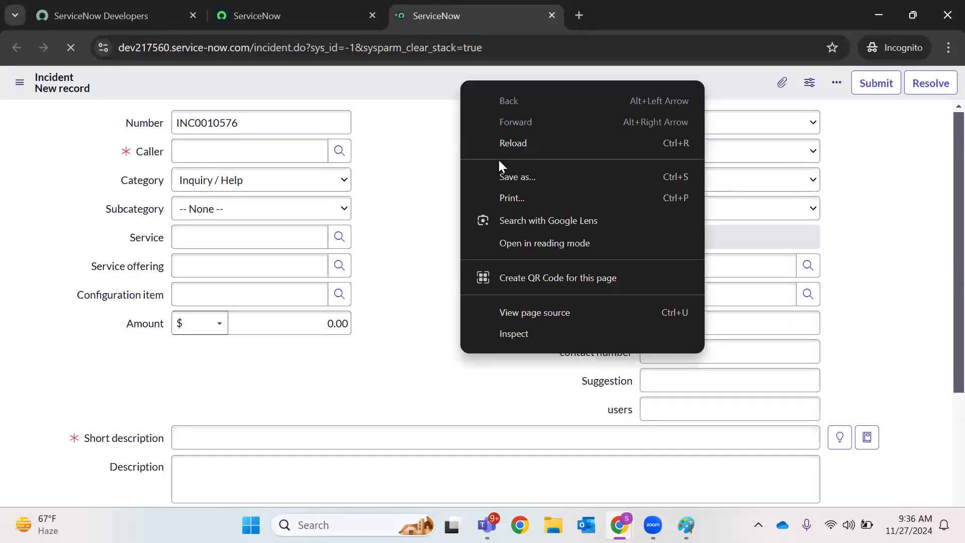
{"action": "left_click", "coordinate": [446, 85]}
{"action": "scroll", "coordinate": [616, 297], "scroll_direction": "down", "scroll_amount": 1}
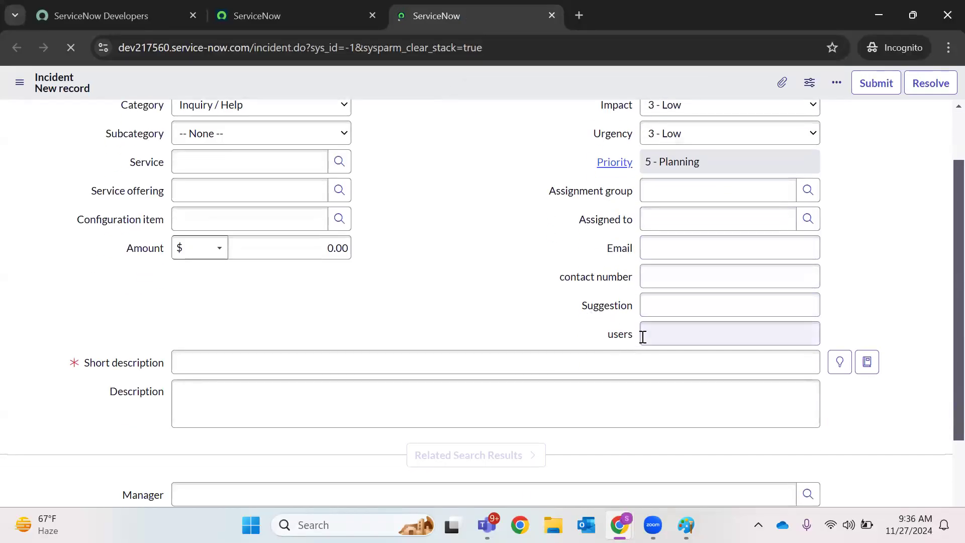
{"action": "scroll", "coordinate": [452, 299], "scroll_direction": "down", "scroll_amount": 2}
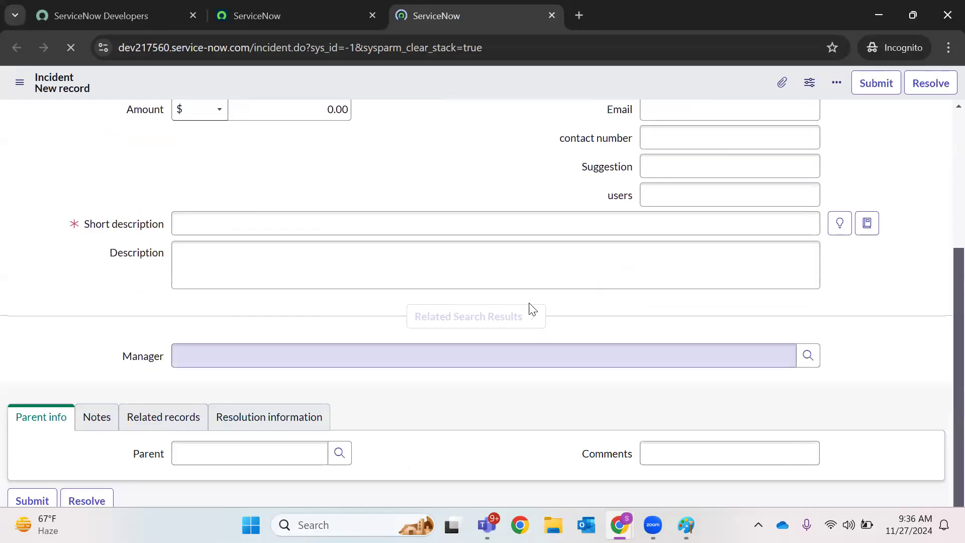
{"action": "scroll", "coordinate": [233, 307], "scroll_direction": "up", "scroll_amount": 3}
{"action": "right_click", "coordinate": [467, 81]}
{"action": "left_click", "coordinate": [434, 155]}
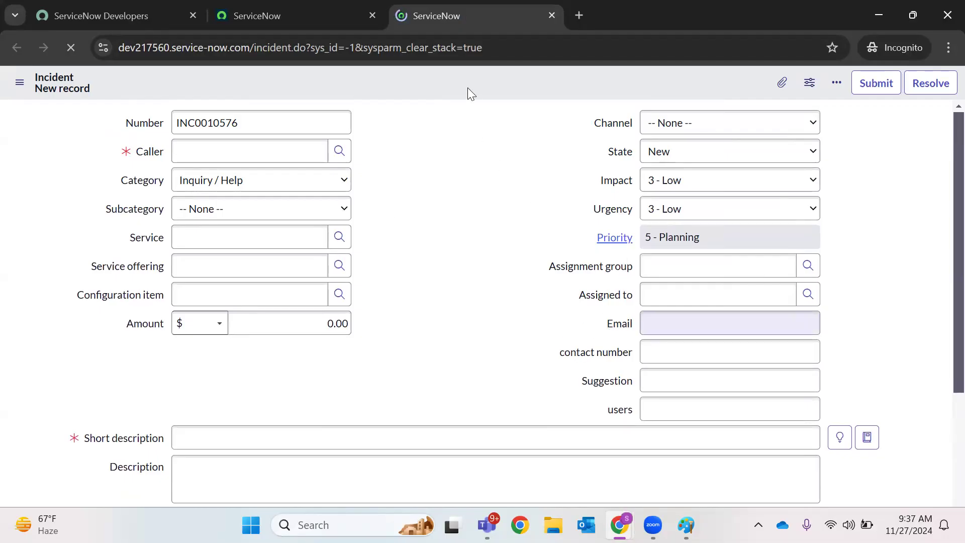
{"action": "right_click", "coordinate": [623, 327]}
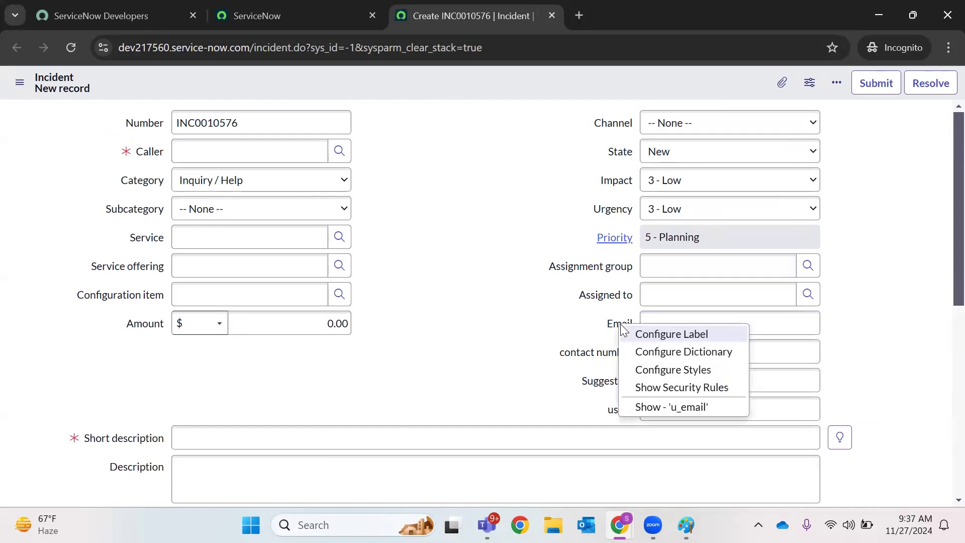
{"action": "left_click", "coordinate": [517, 248]}
{"action": "right_click", "coordinate": [447, 75]}
{"action": "mouse_move", "coordinate": [535, 99]}
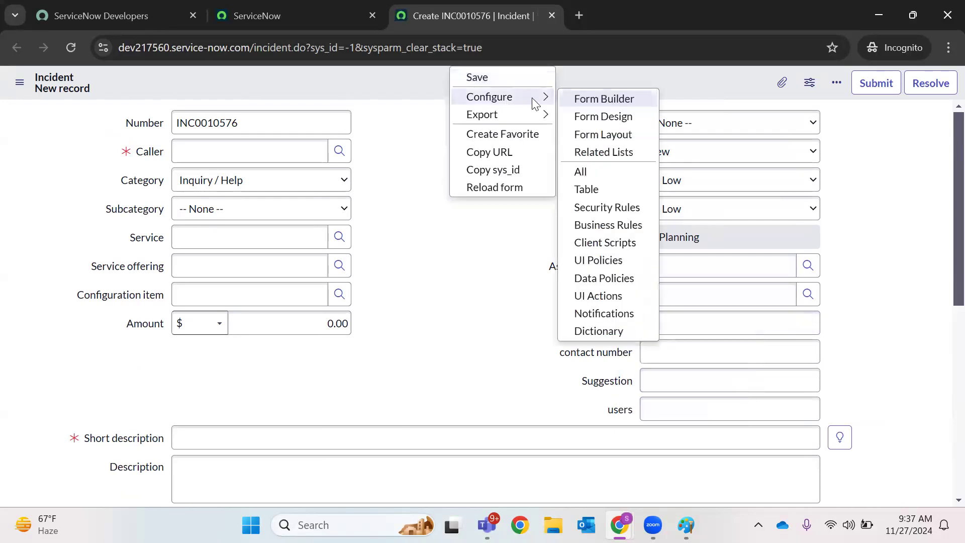
{"action": "left_click", "coordinate": [582, 134]}
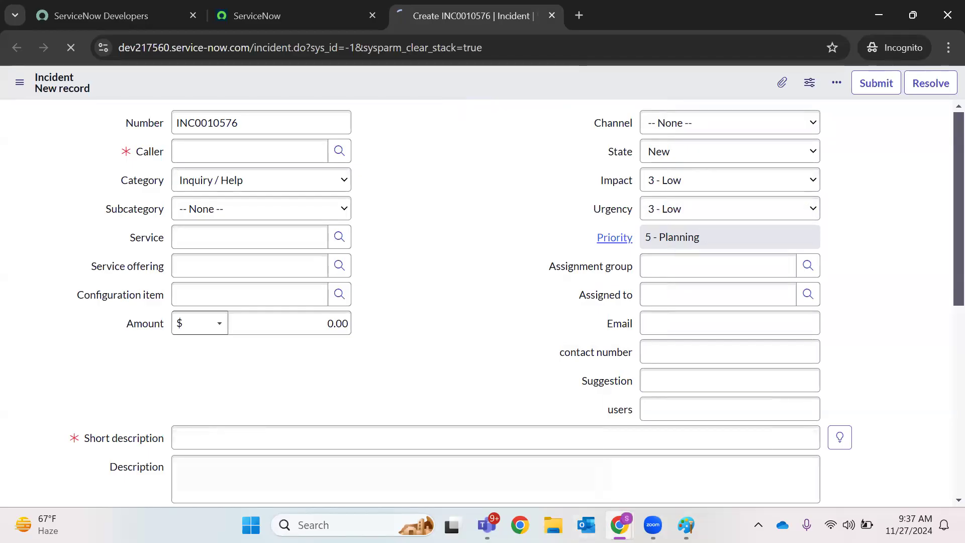
{"action": "mouse_move", "coordinate": [618, 520]}
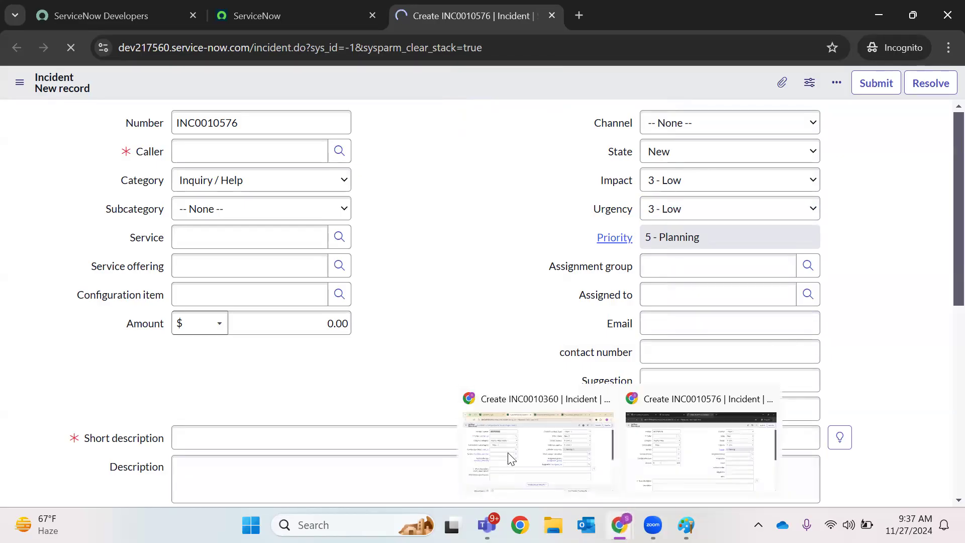
Switch from the INC0010360 form and ServiceNow_Apple tab to the developer instance's home tab
{"action": "left_click", "coordinate": [501, 493]}
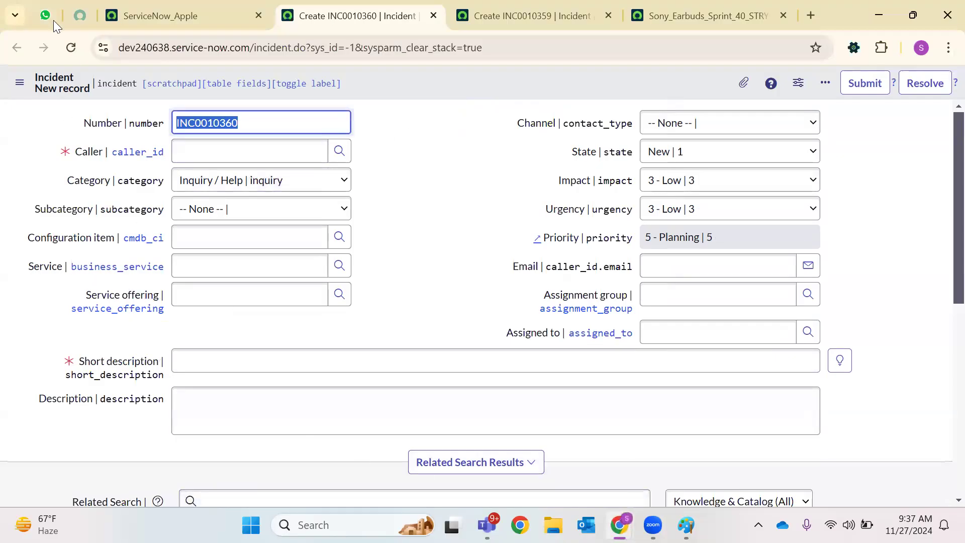
{"action": "left_click", "coordinate": [130, 6]}
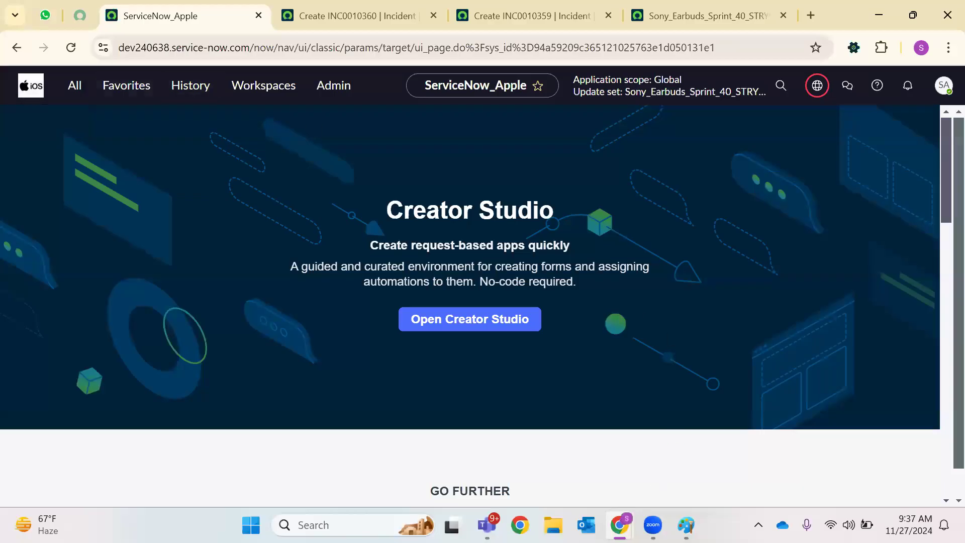
{"action": "mouse_move", "coordinate": [619, 524]}
{"action": "left_click", "coordinate": [667, 463]}
{"action": "left_click", "coordinate": [248, 9]}
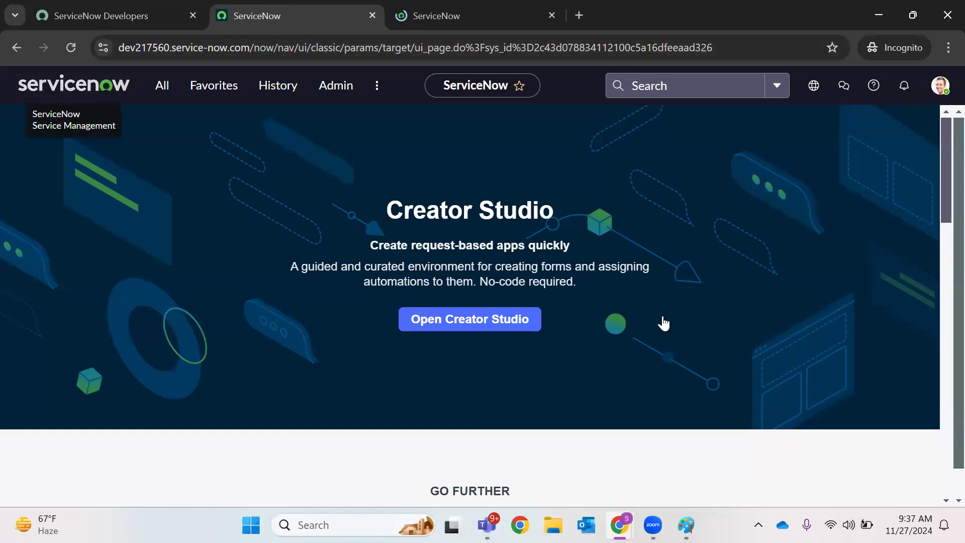
Select the instance name in the ServiceNow_Apple and incognito windows' addresses to compare them
{"action": "mouse_move", "coordinate": [686, 524]}
{"action": "mouse_move", "coordinate": [620, 524]}
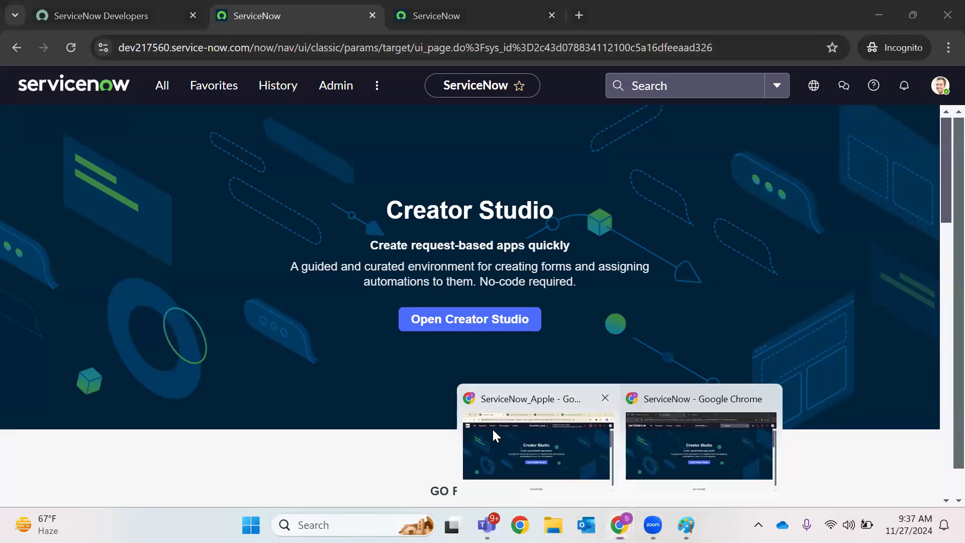
{"action": "left_click", "coordinate": [494, 430]}
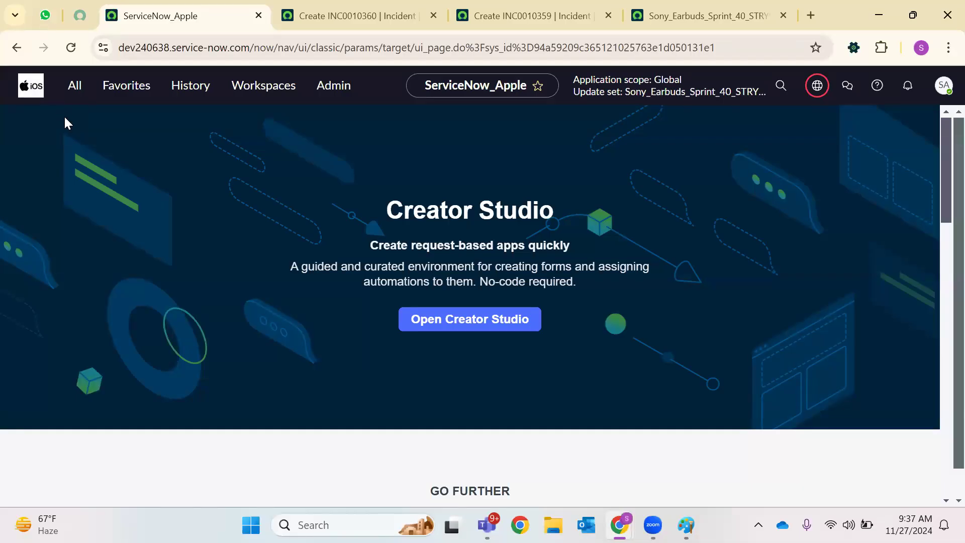
{"action": "double_click", "coordinate": [163, 53]}
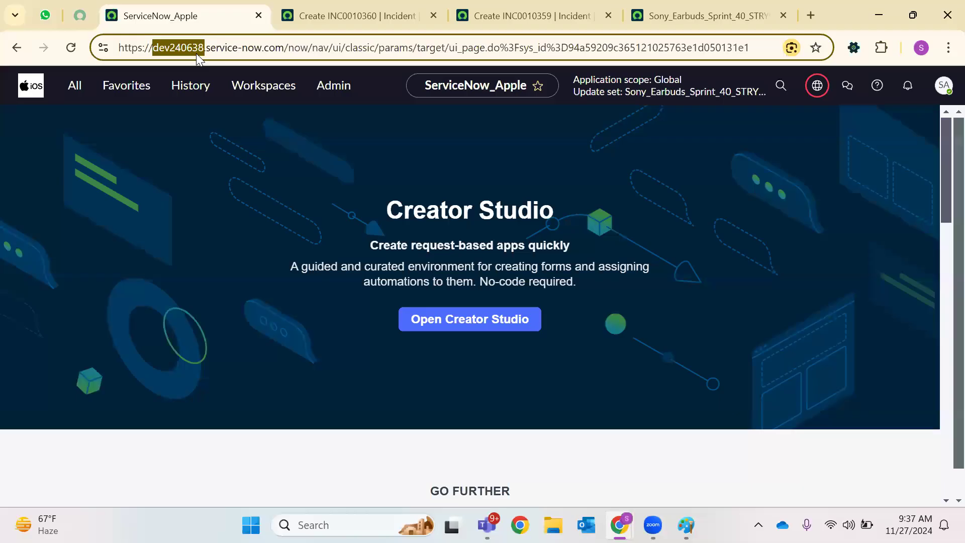
{"action": "mouse_move", "coordinate": [619, 525]}
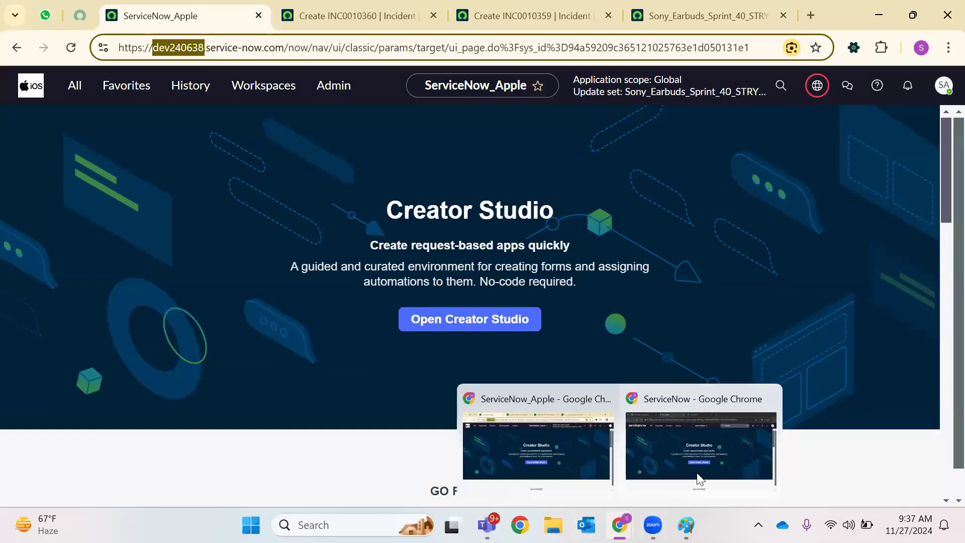
{"action": "left_click", "coordinate": [684, 482]}
{"action": "left_click", "coordinate": [163, 53]}
{"action": "double_click", "coordinate": [163, 52]}
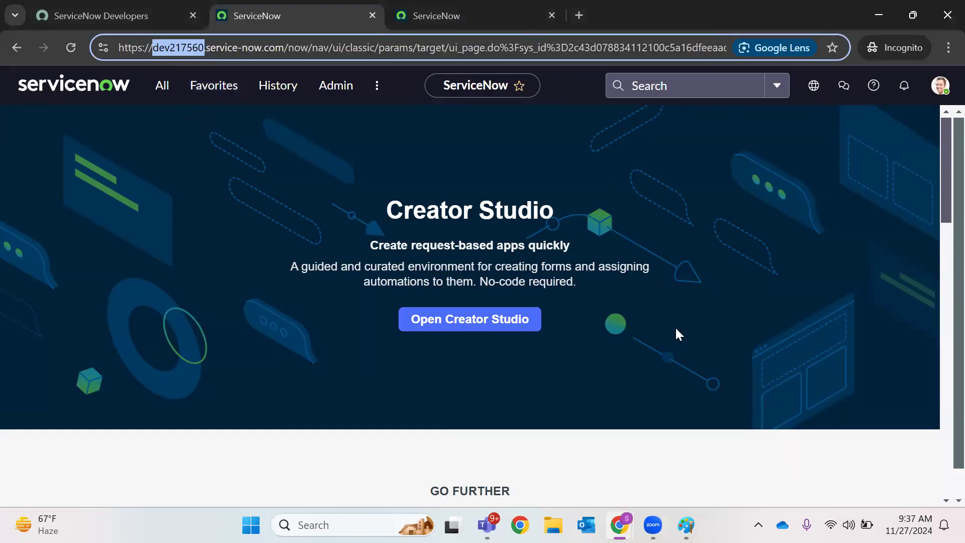
Dismiss the Form Builder suggestion and move Email out of the Incident form's selected fields
{"action": "mouse_move", "coordinate": [619, 525]}
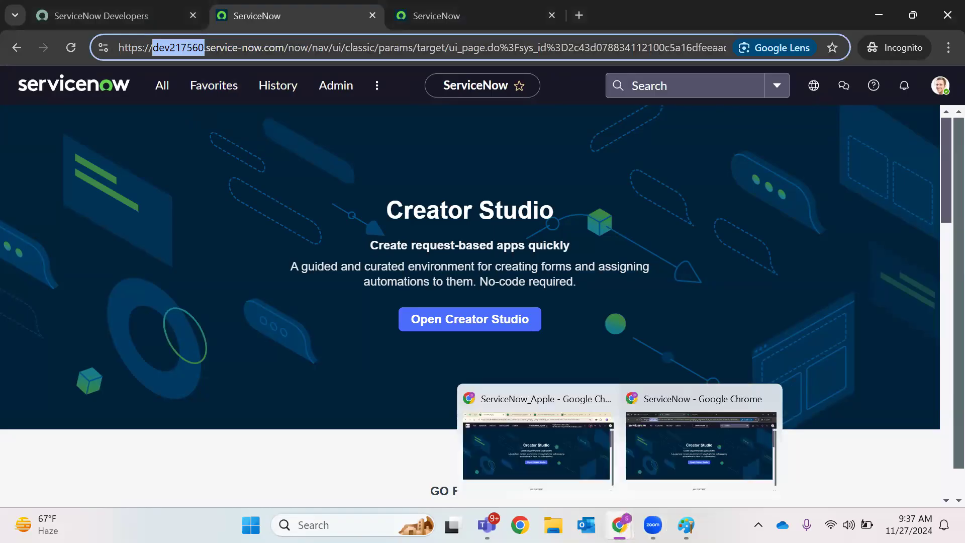
{"action": "left_click", "coordinate": [467, 10]}
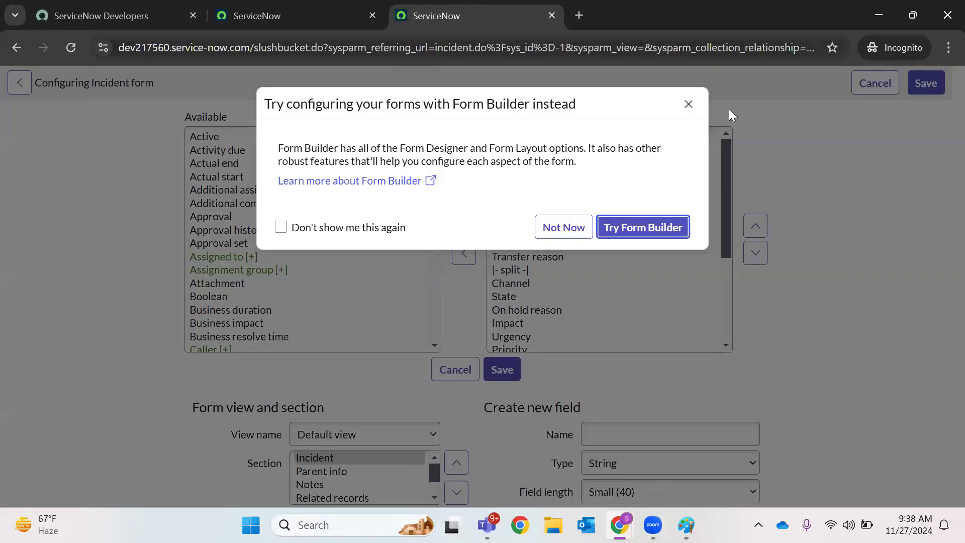
{"action": "left_click", "coordinate": [687, 104]}
{"action": "scroll", "coordinate": [598, 243], "scroll_direction": "down", "scroll_amount": 3}
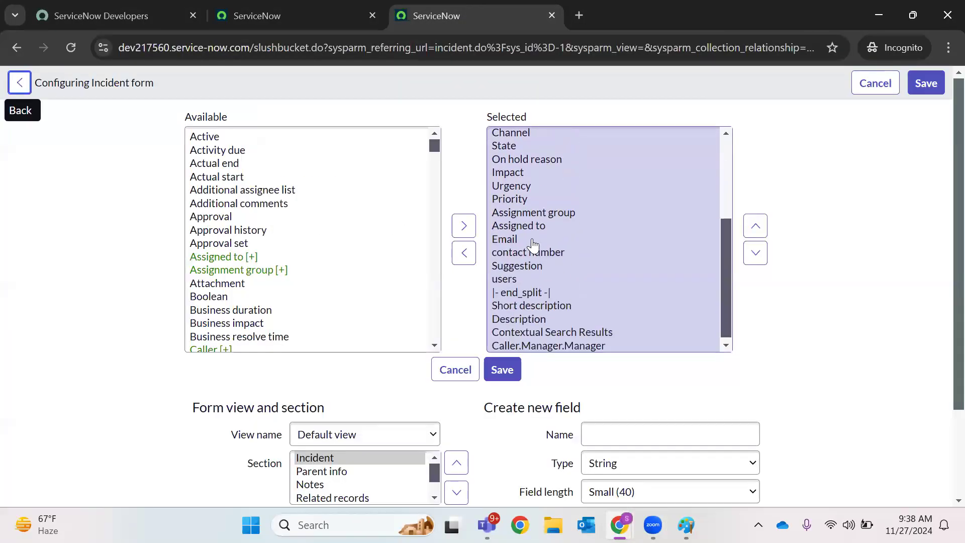
{"action": "left_click", "coordinate": [534, 244]}
{"action": "left_click", "coordinate": [463, 253]}
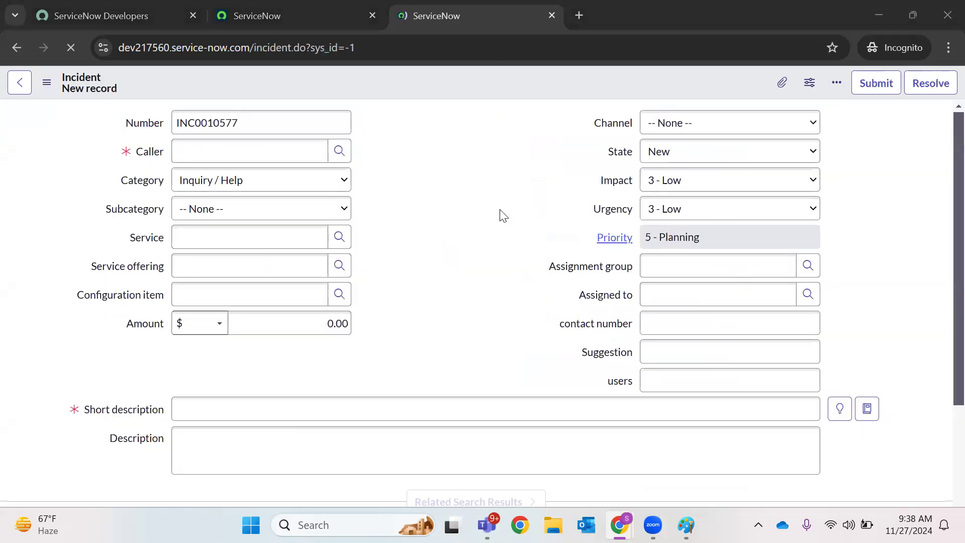
{"action": "left_click", "coordinate": [863, 341]}
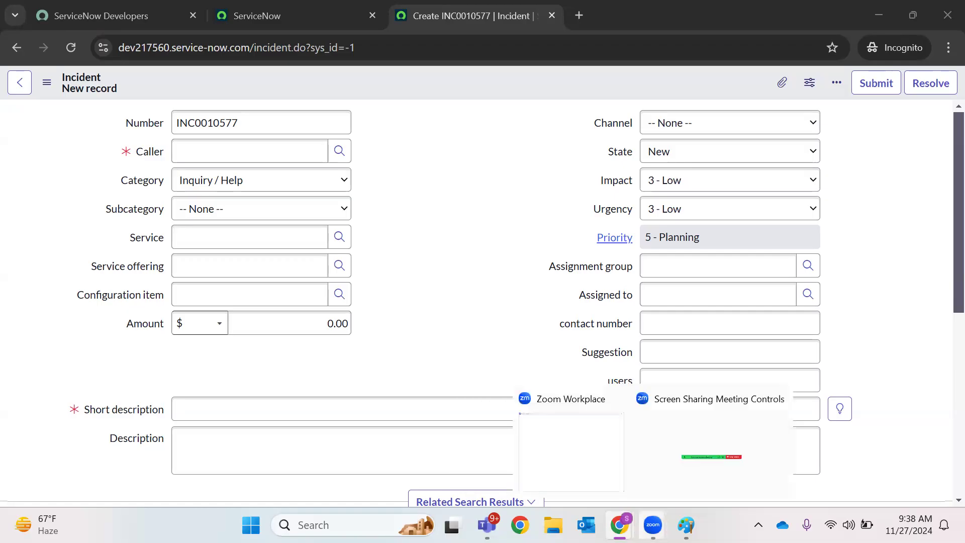
Bring the ServiceNow_Apple window with its Creator Studio home page to the front
{"action": "left_click", "coordinate": [552, 452]}
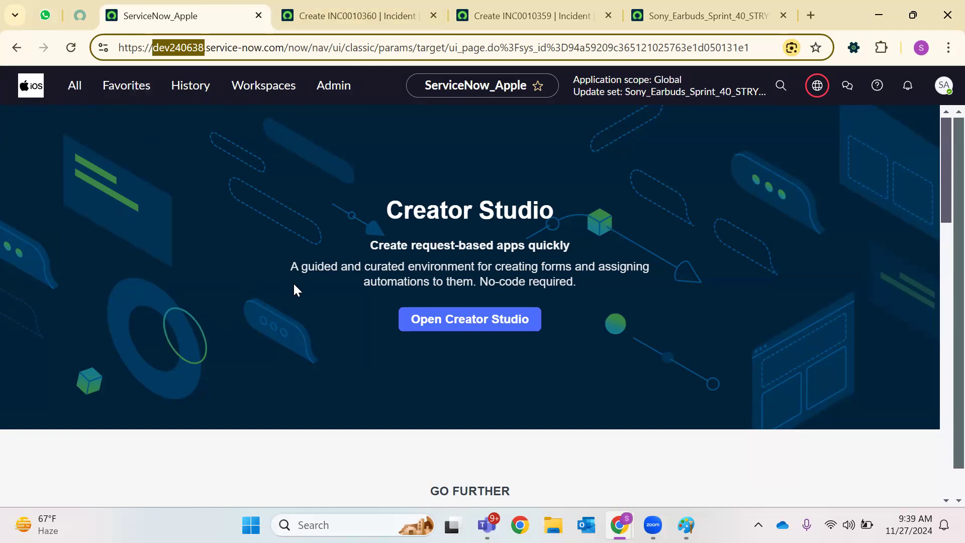
Highlight the Creator Studio text, then show the incognito window's ServiceNow home tab
{"action": "left_click_drag", "start_coordinate": [575, 281], "coordinate": [336, 221]}
{"action": "left_click", "coordinate": [336, 221]}
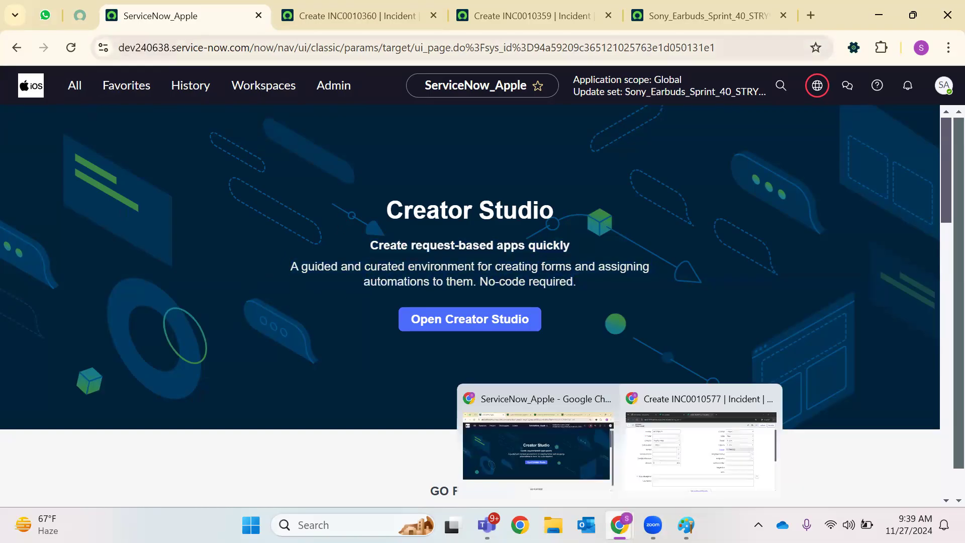
{"action": "left_click", "coordinate": [701, 451]}
{"action": "left_click", "coordinate": [320, 8]}
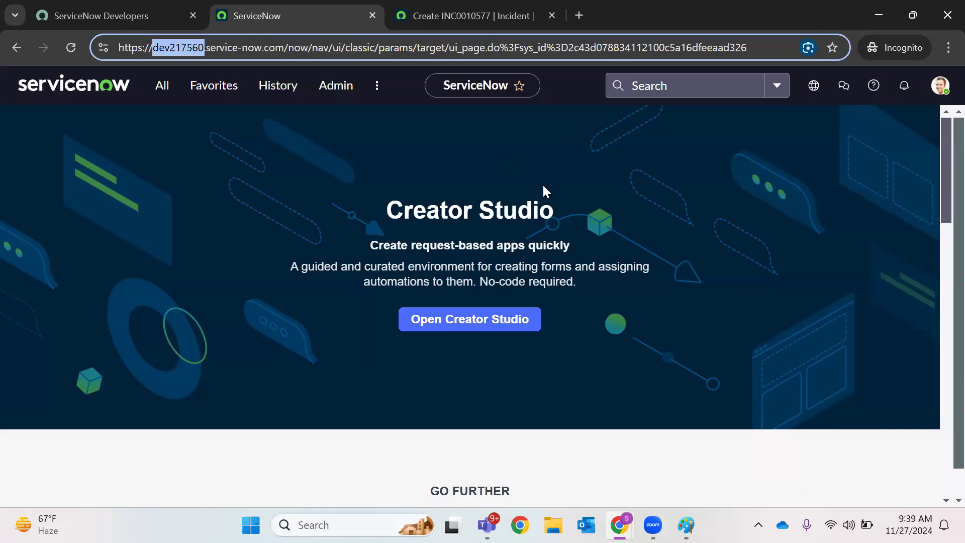
{"action": "left_click", "coordinate": [608, 184]}
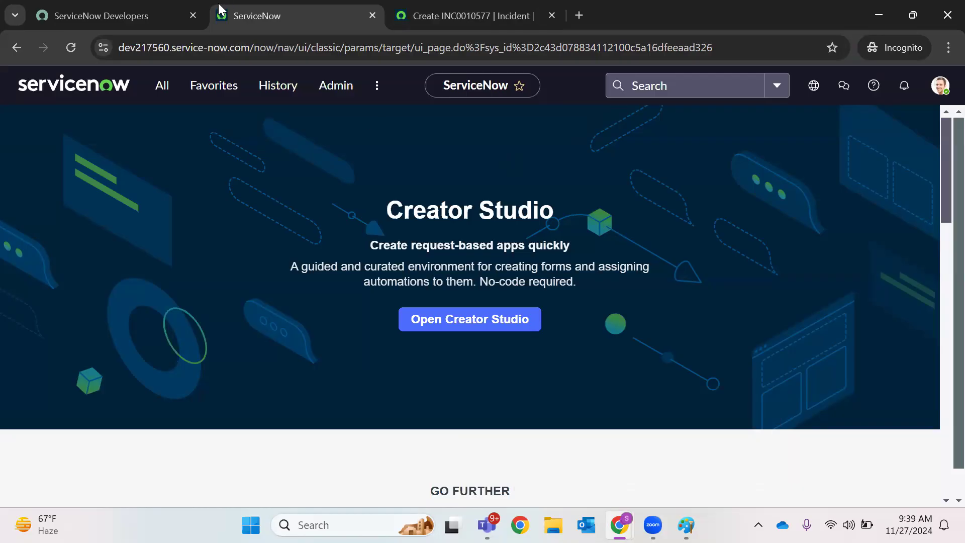
Compare both windows' instance names in their addresses, then return to the incognito window
{"action": "left_click", "coordinate": [129, 47]}
{"action": "double_click", "coordinate": [187, 47]}
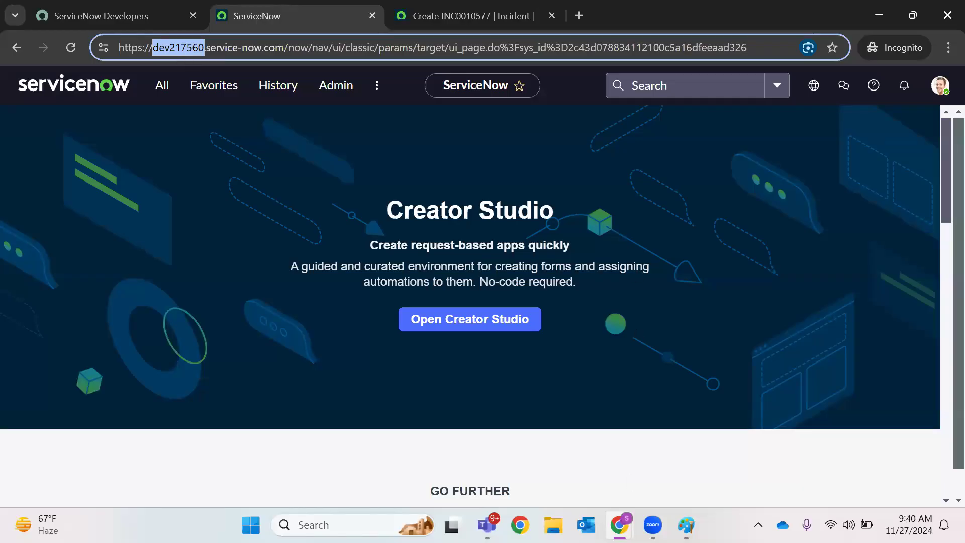
{"action": "key", "text": "alt+Tab"}
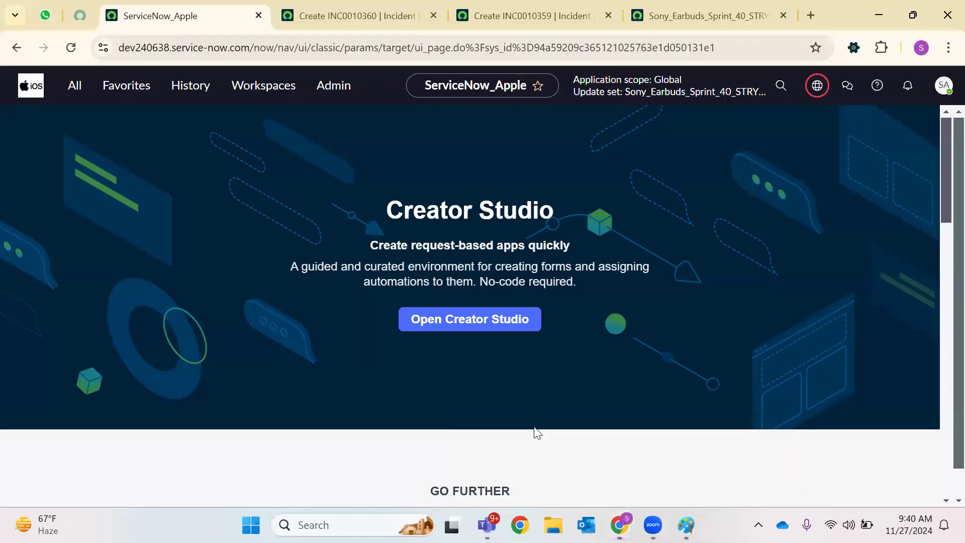
{"action": "double_click", "coordinate": [161, 55]}
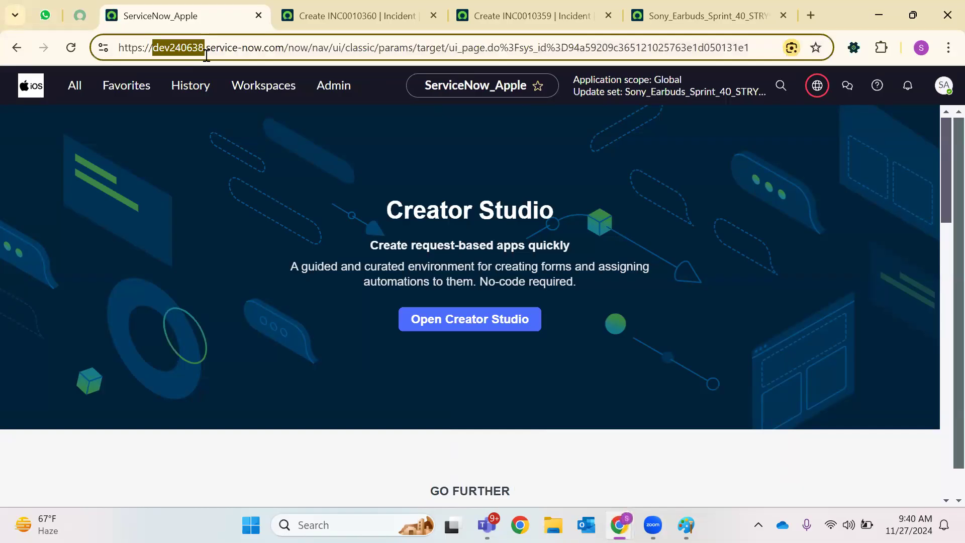
{"action": "left_click", "coordinate": [240, 114]}
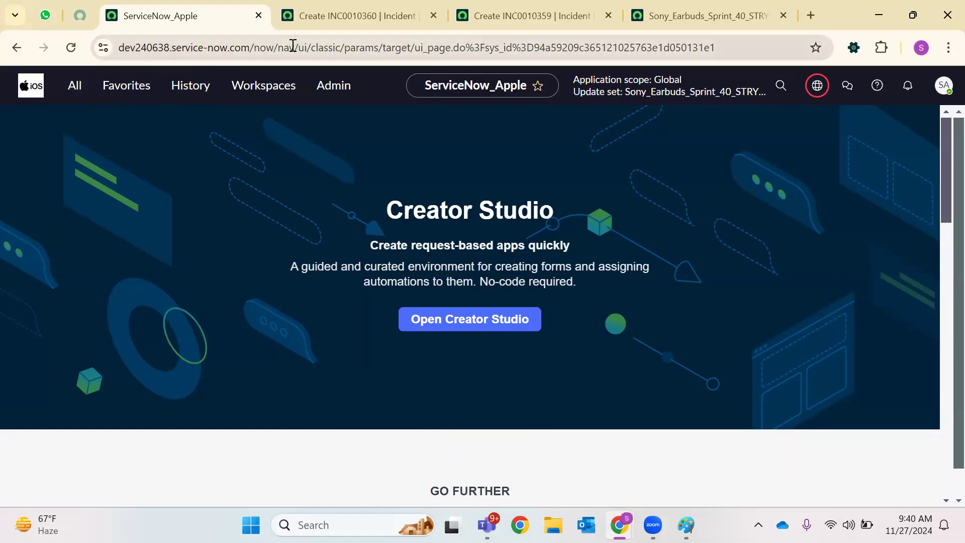
{"action": "mouse_move", "coordinate": [619, 524]}
{"action": "left_click", "coordinate": [677, 454]}
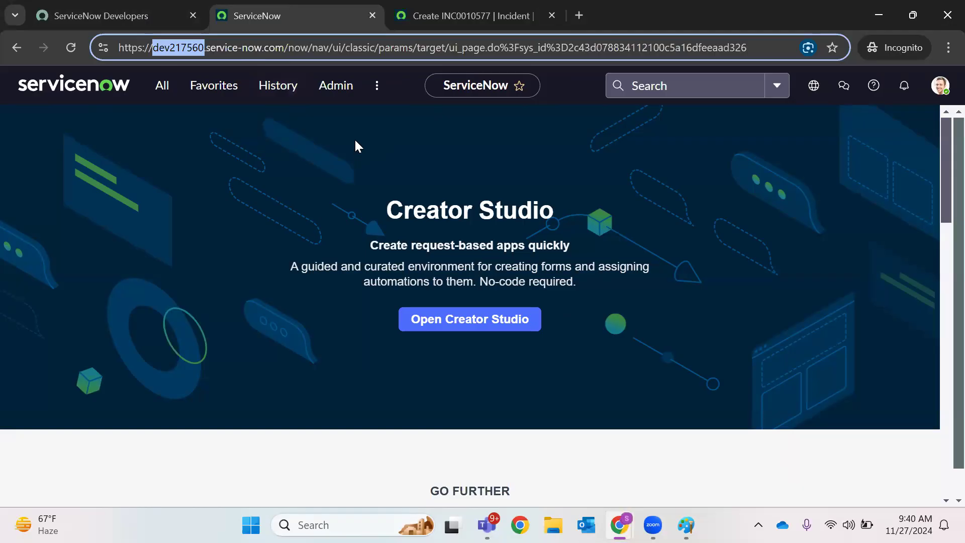
Select the incognito developer instance's web address and its instance name
{"action": "double_click", "coordinate": [215, 48]}
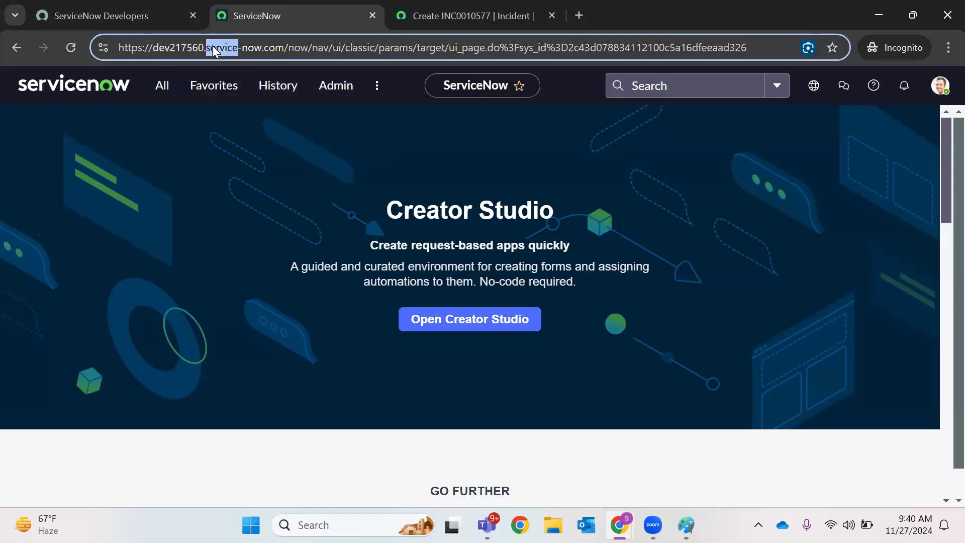
{"action": "double_click", "coordinate": [199, 49]}
{"action": "left_click", "coordinate": [250, 50]}
{"action": "triple_click", "coordinate": [251, 53]}
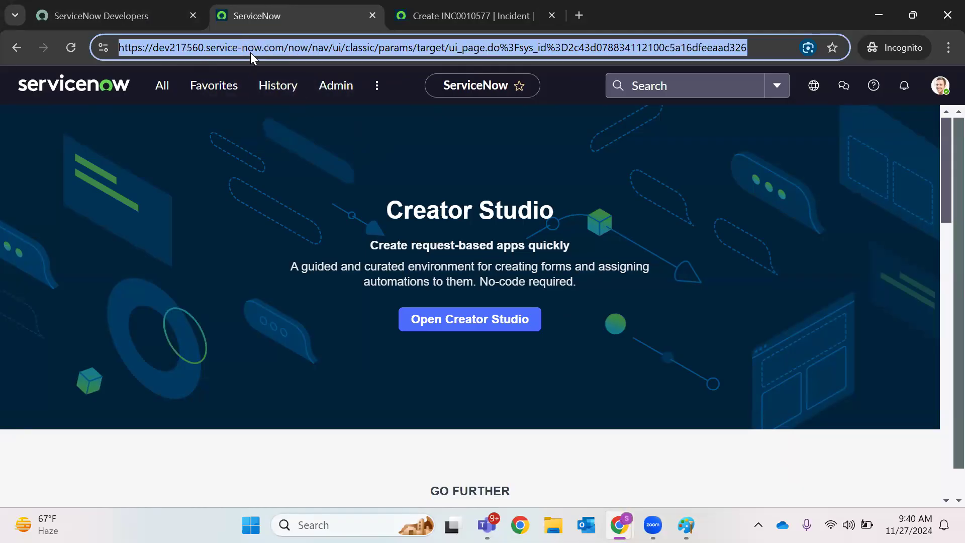
{"action": "left_click", "coordinate": [226, 109]}
{"action": "left_click", "coordinate": [169, 51]}
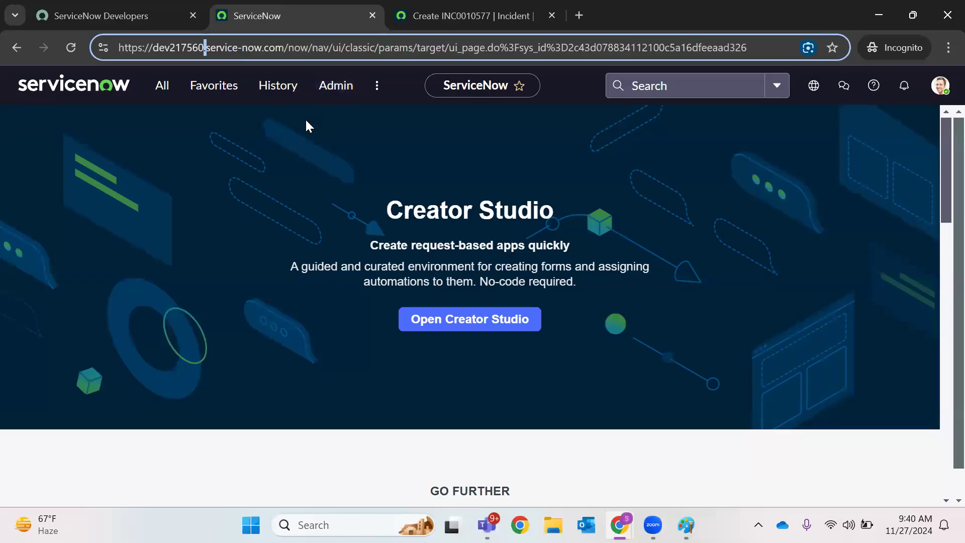
{"action": "triple_click", "coordinate": [202, 54]}
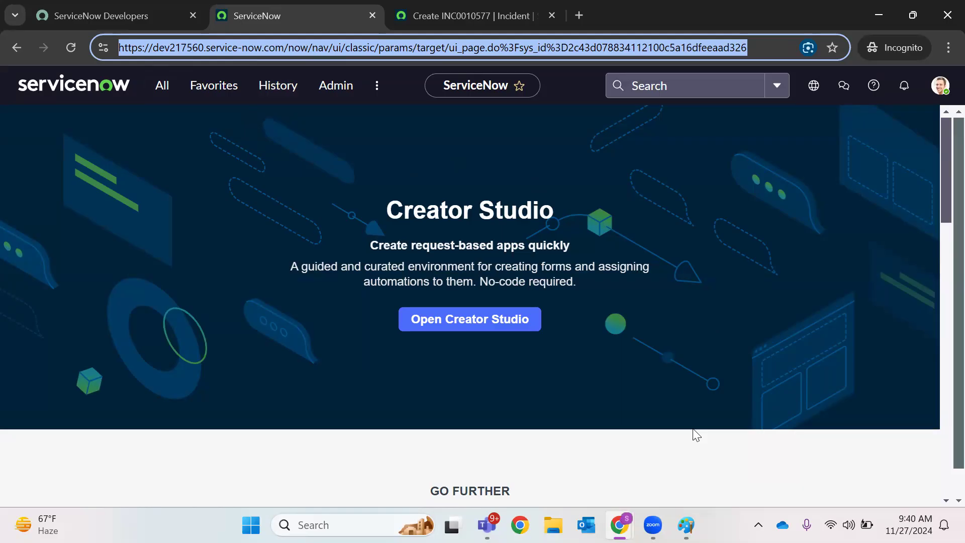
{"action": "left_click", "coordinate": [655, 300]}
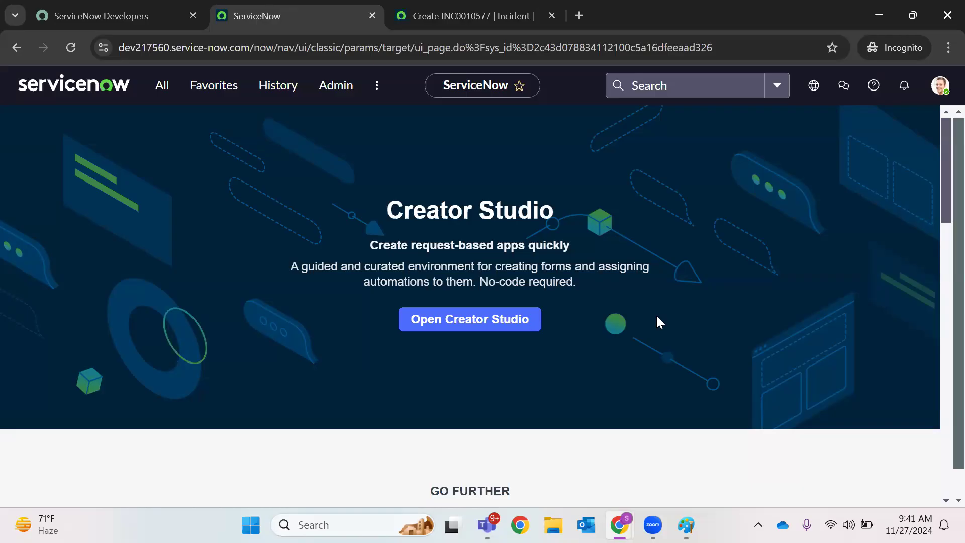
Show the ServiceNow_Apple instance's new INC0010360 incident form
{"action": "mouse_move", "coordinate": [619, 525]}
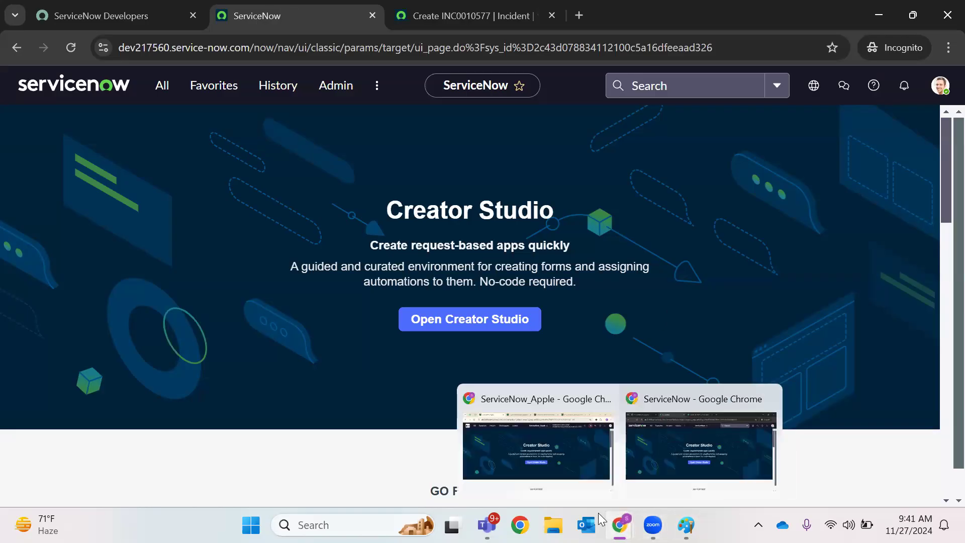
{"action": "left_click", "coordinate": [578, 474]}
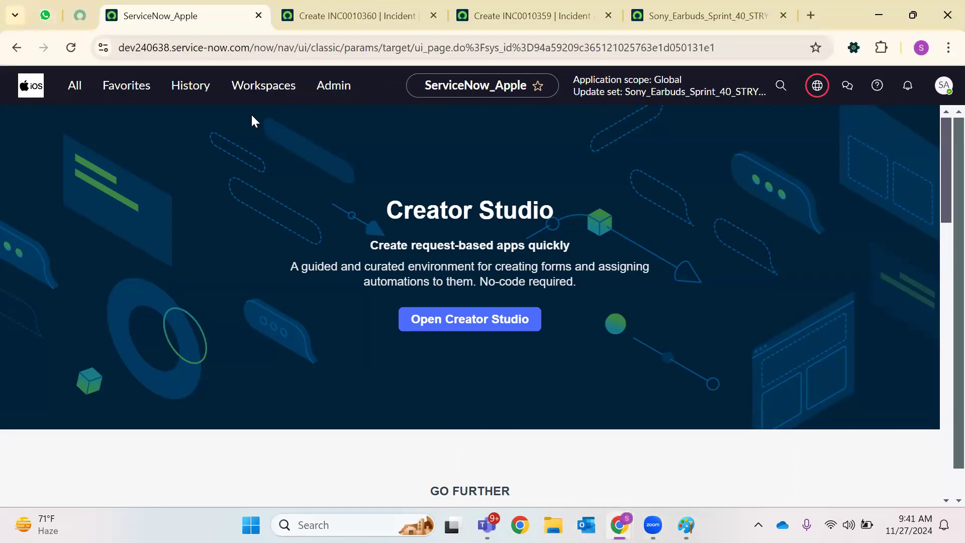
{"action": "left_click", "coordinate": [379, 14]}
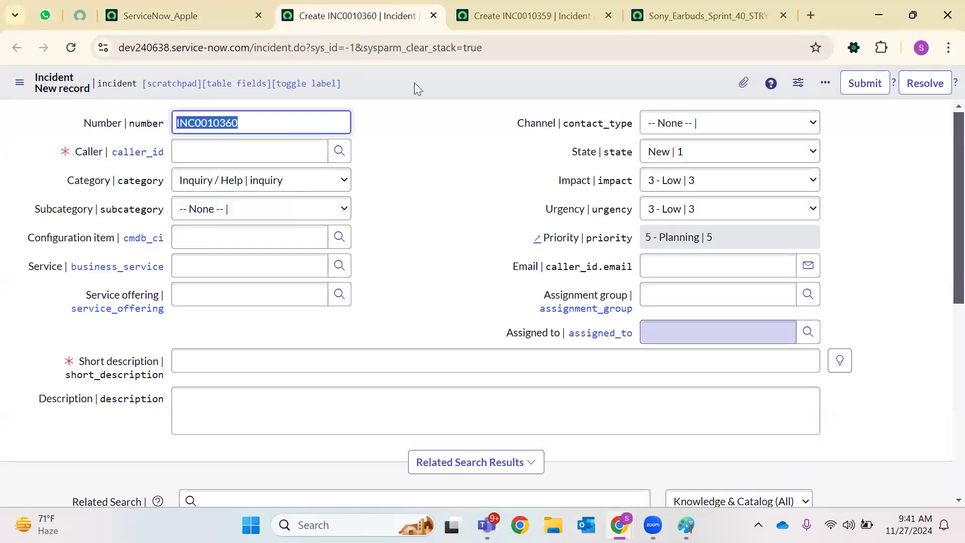
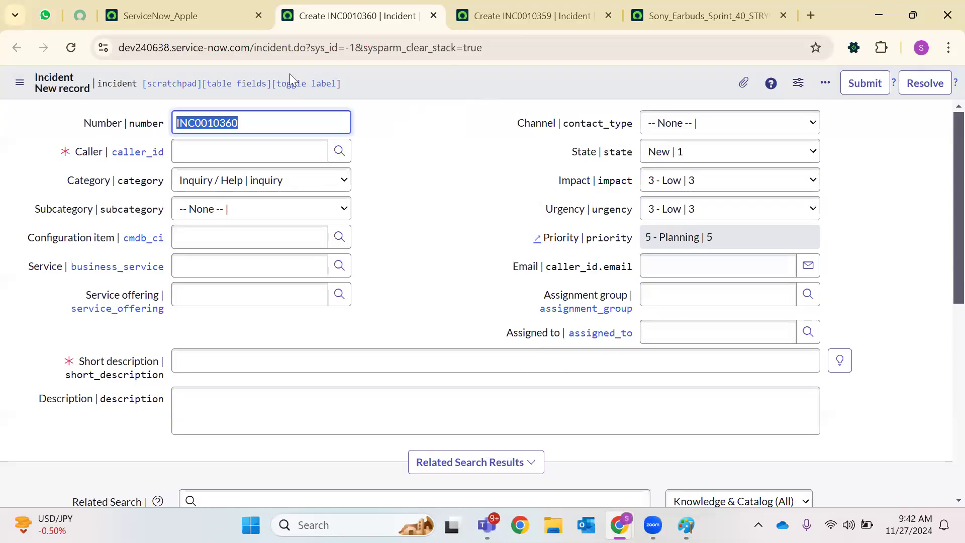
Bring the incognito second instance's window forward and show its ServiceNow home tab
{"action": "left_click", "coordinate": [201, 16]}
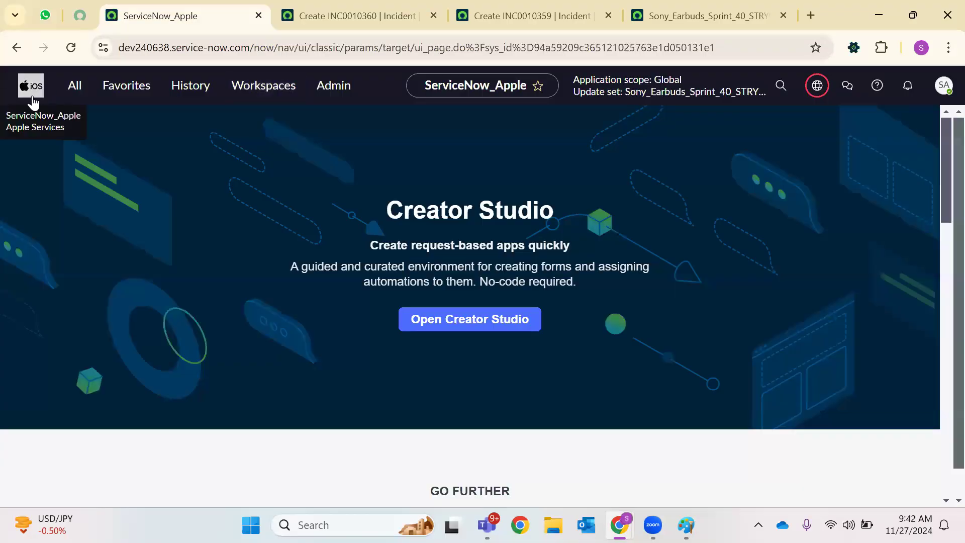
{"action": "left_click", "coordinate": [301, 25]}
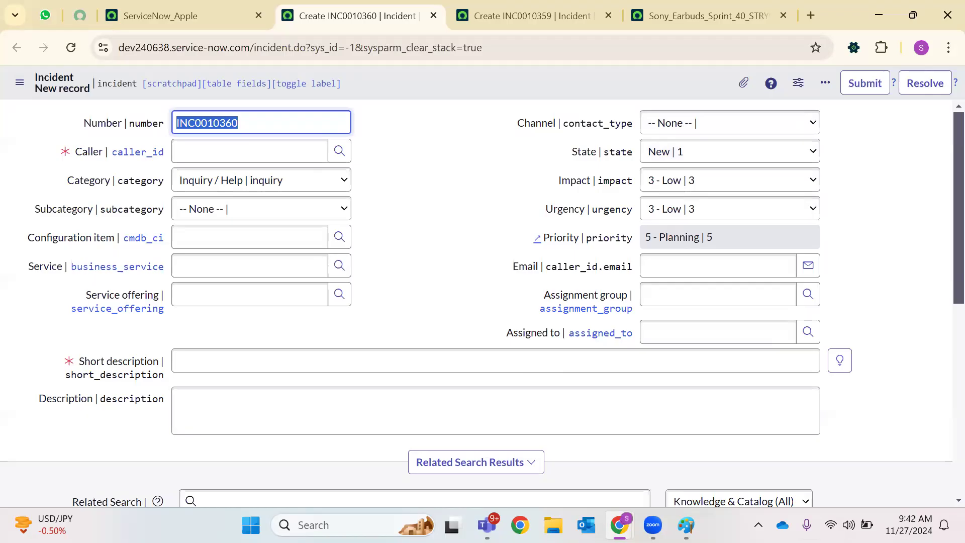
{"action": "mouse_move", "coordinate": [619, 525]}
{"action": "left_click", "coordinate": [678, 484]}
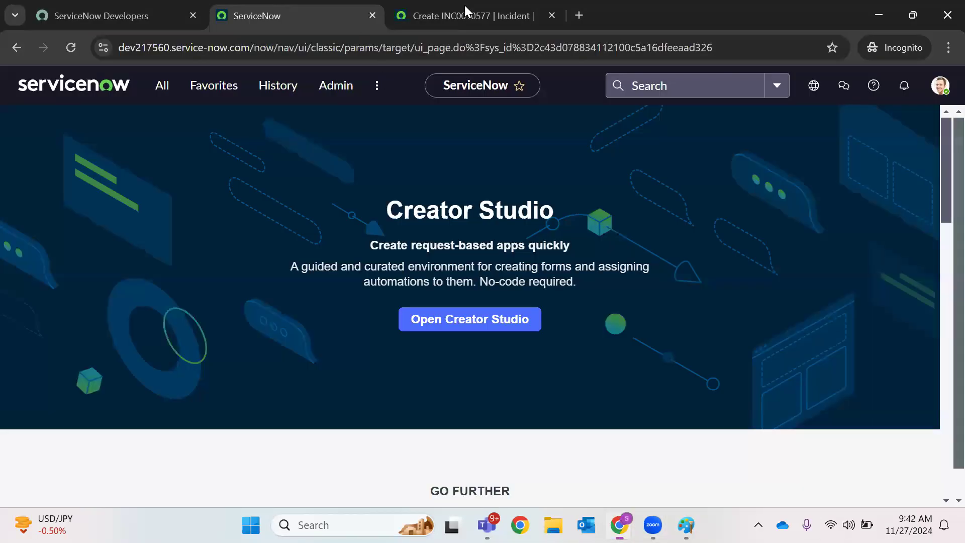
{"action": "left_click", "coordinate": [469, 7]}
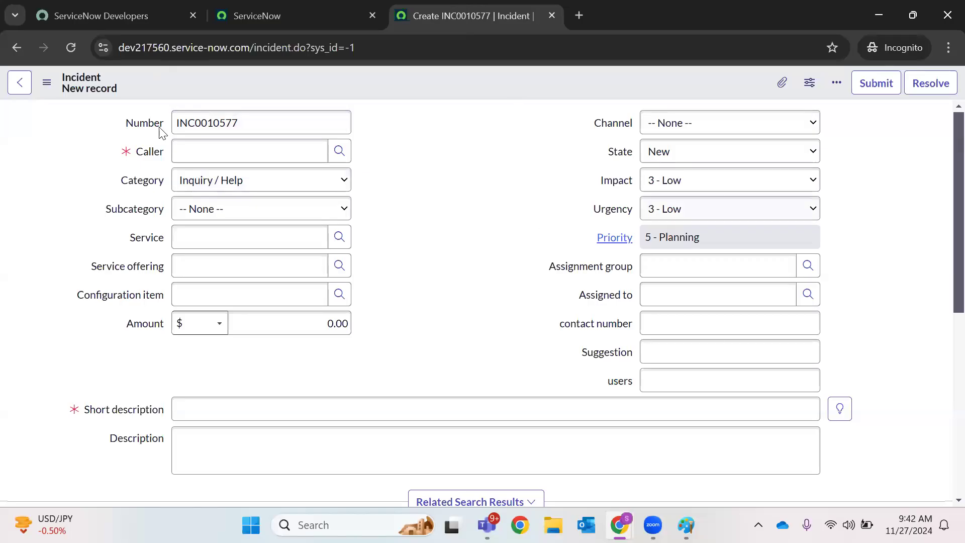
{"action": "key", "text": "ctrl+shift+Tab"}
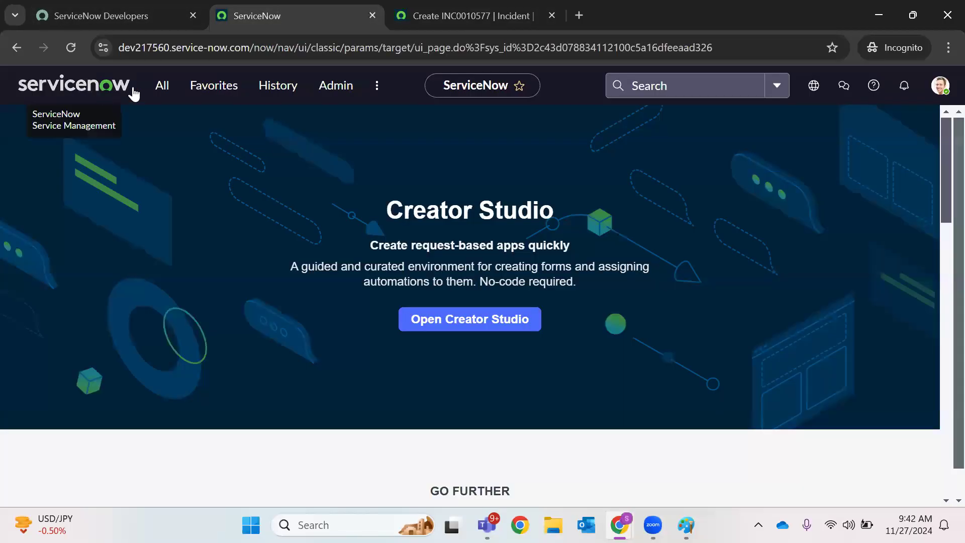
Filter the navigator for 'basic config' and open Basic Configuration UI16 in a new tab
{"action": "left_click", "coordinate": [161, 92]}
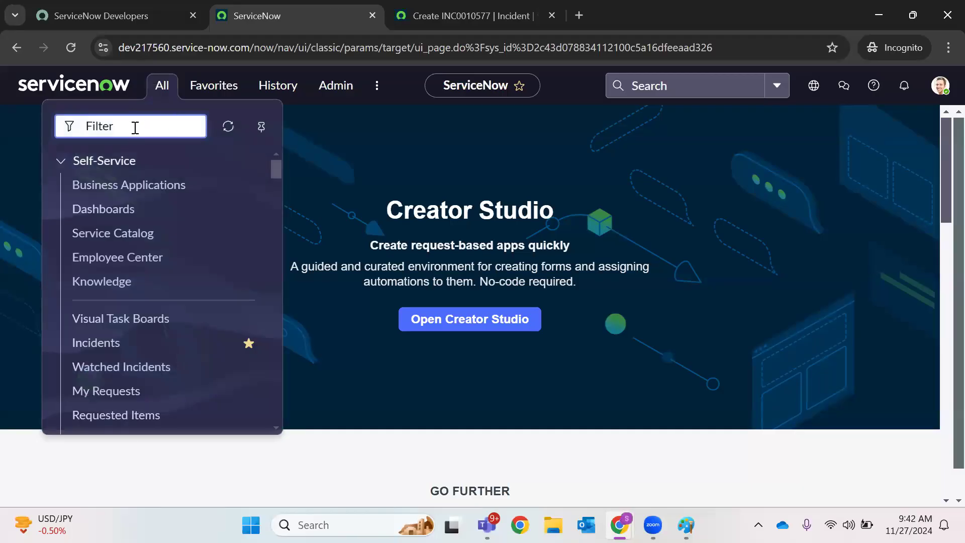
{"action": "type", "text": "basic confi"}
{"action": "right_click", "coordinate": [202, 295]}
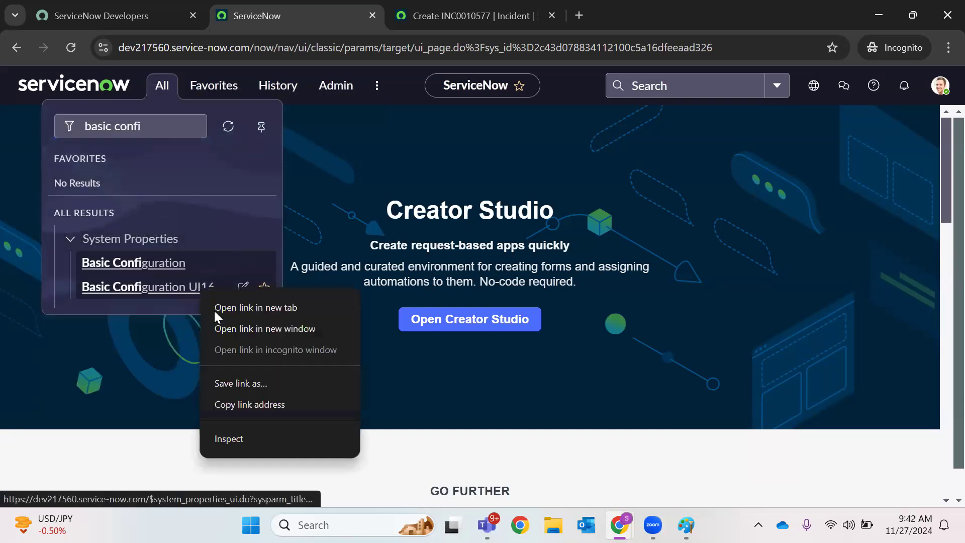
{"action": "left_click", "coordinate": [214, 310]}
{"action": "left_click", "coordinate": [618, 15]}
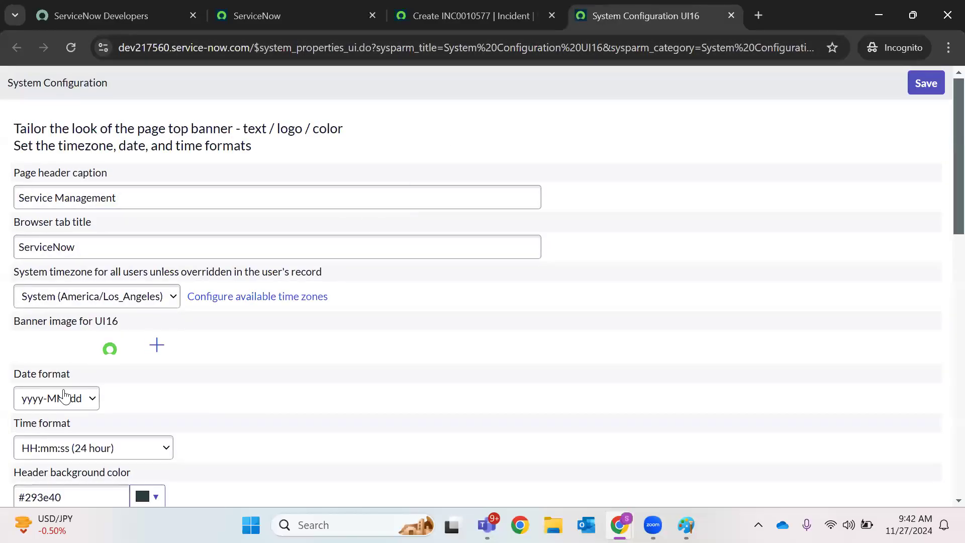
Set the browser tab title to 'SONY TEST_Instance' and page header caption to 'SONY Test Environment'
{"action": "double_click", "coordinate": [78, 247]}
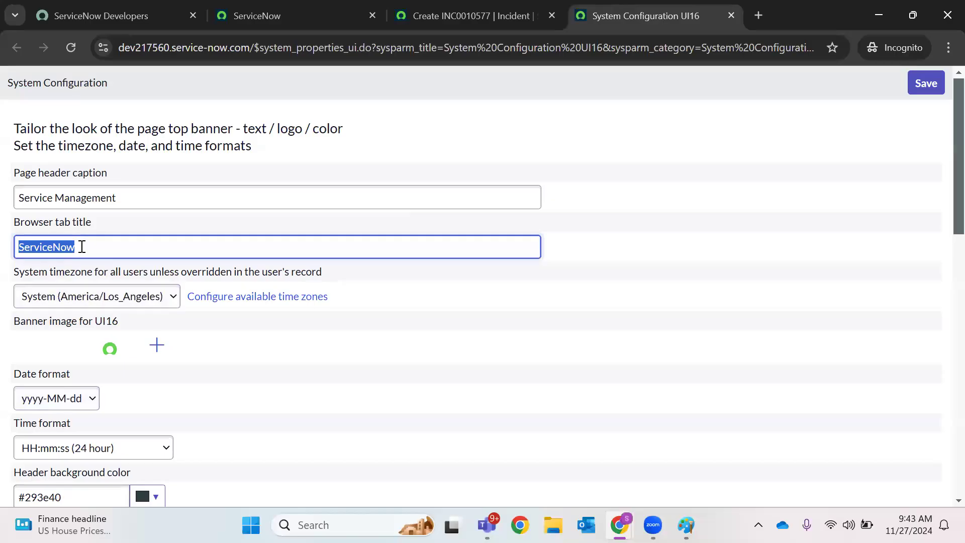
{"action": "type", "text": "TEST_Instance"}
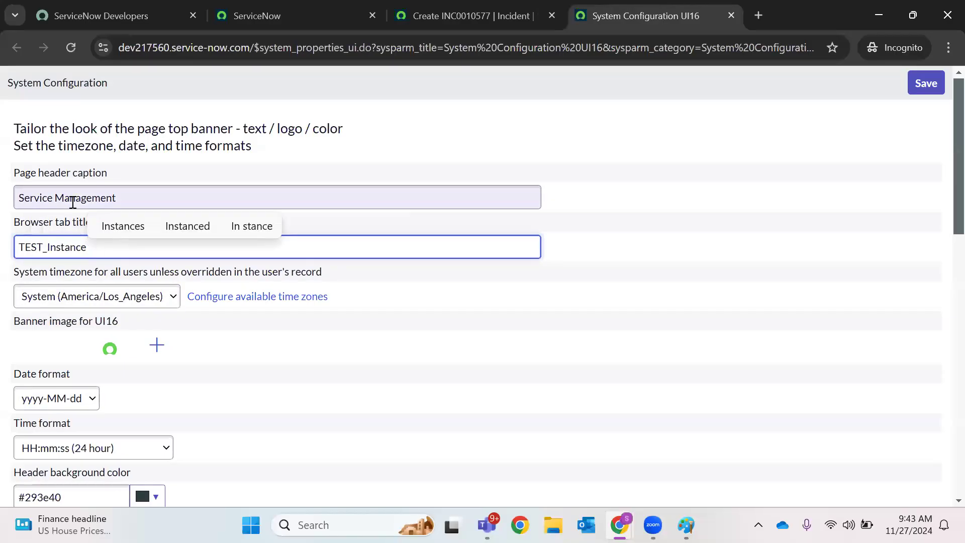
{"action": "left_click", "coordinate": [73, 201]}
{"action": "key", "text": "ctrl+a"}
{"action": "key", "text": "BackSpace"}
{"action": "type", "text": "Test Environment"}
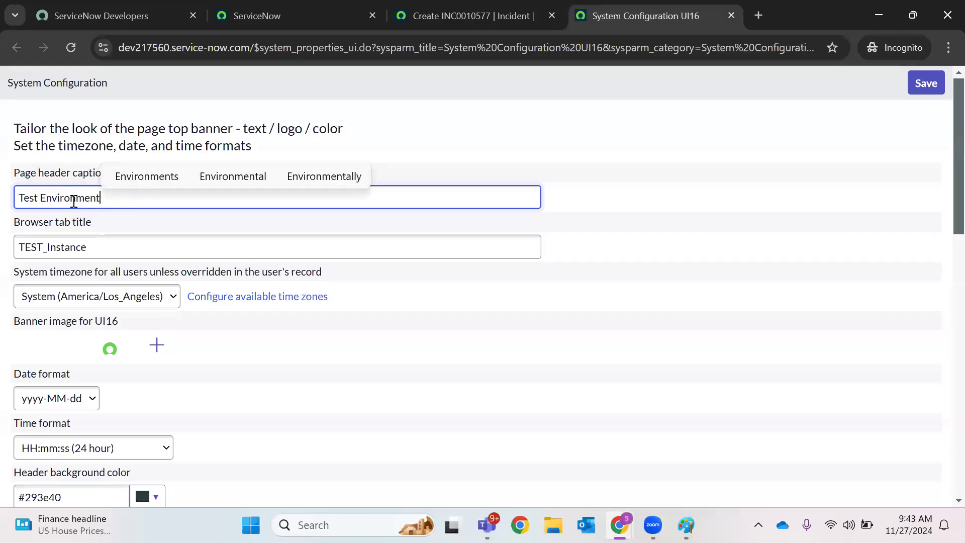
{"action": "left_click", "coordinate": [22, 201]}
{"action": "type", "text": "SONY"}
{"action": "left_click", "coordinate": [18, 239]}
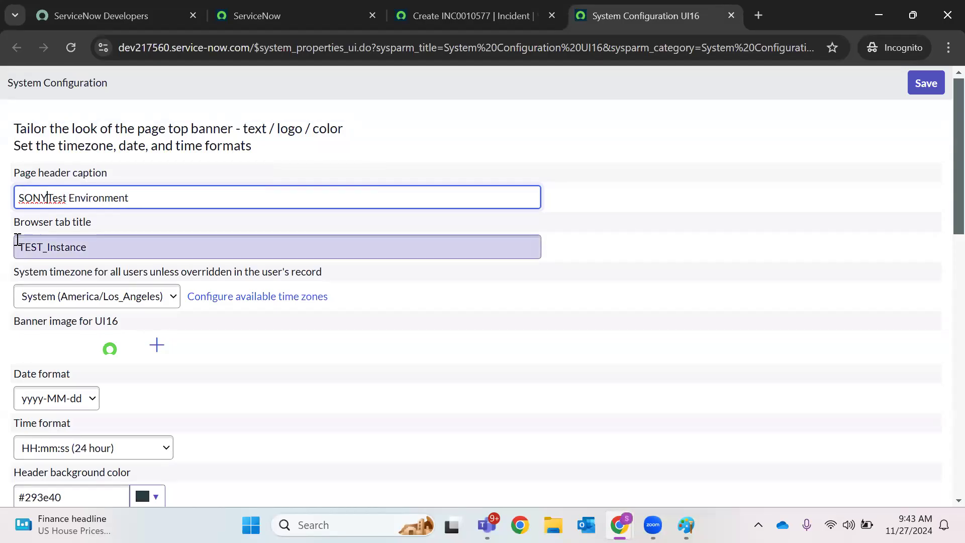
{"action": "type", "text": "SONY"}
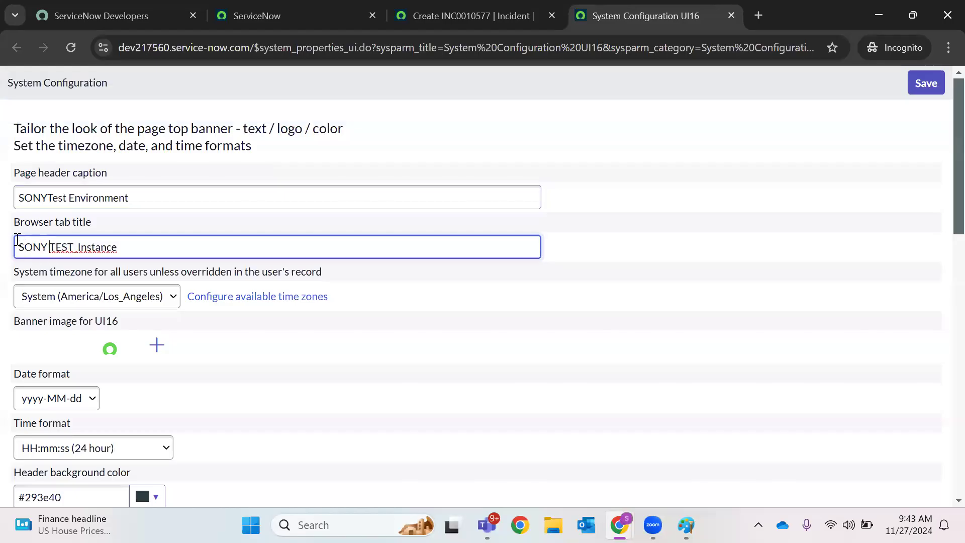
{"action": "left_click", "coordinate": [47, 197]}
Save the updated system configuration properties
{"action": "left_click", "coordinate": [926, 83]}
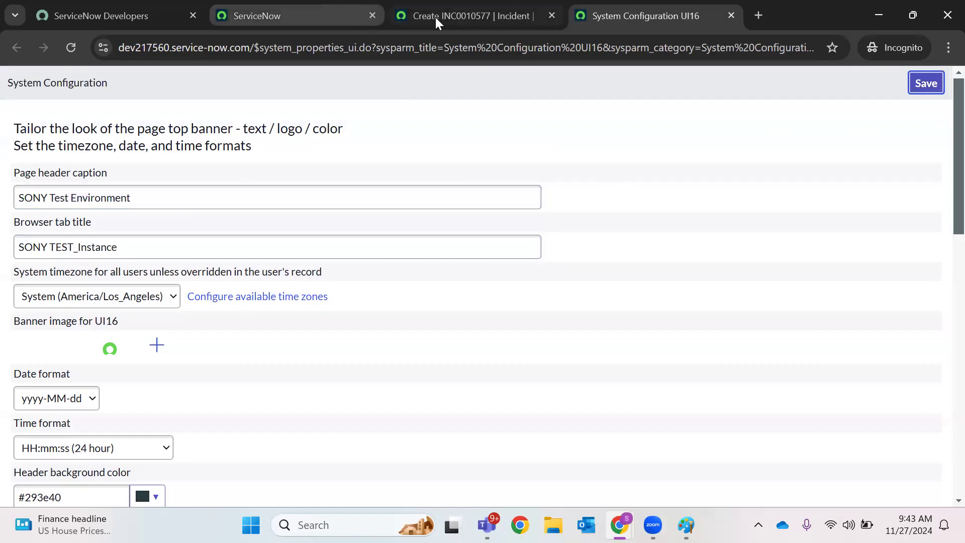
{"action": "left_click", "coordinate": [926, 83]}
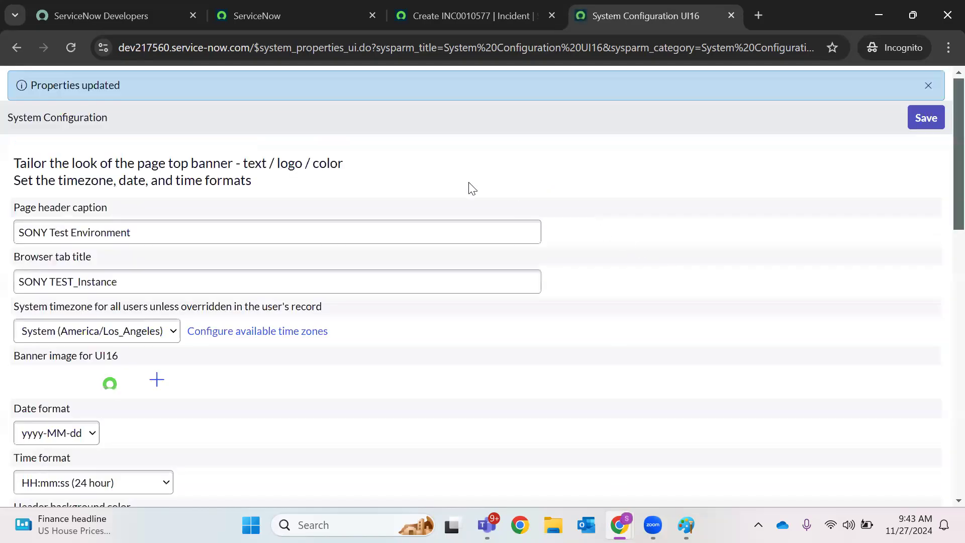
{"action": "left_click", "coordinate": [482, 15]}
Reload the home page and close the INC0010577 and System Configuration UI16 tabs
{"action": "left_click", "coordinate": [261, 15]}
{"action": "left_click", "coordinate": [72, 47]}
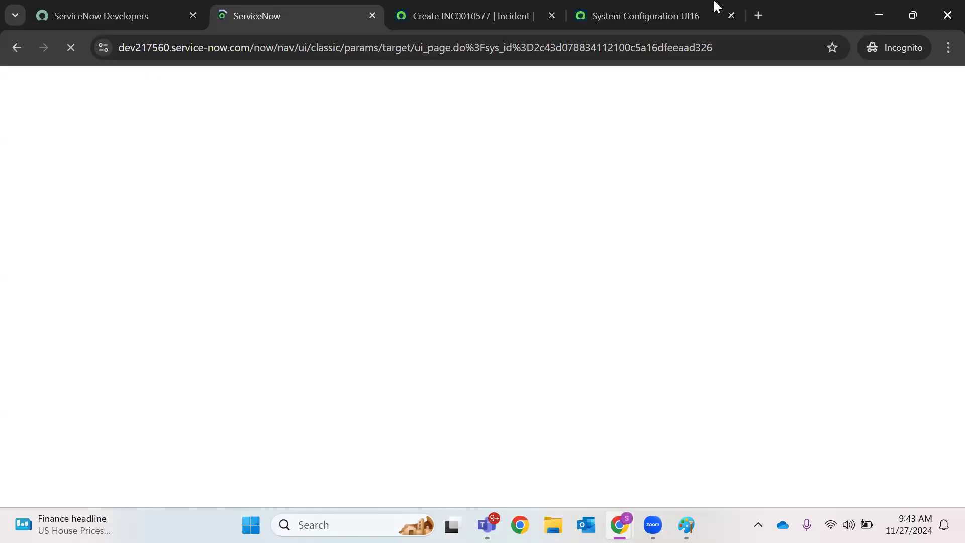
{"action": "left_click", "coordinate": [551, 16]}
{"action": "left_click", "coordinate": [551, 16]}
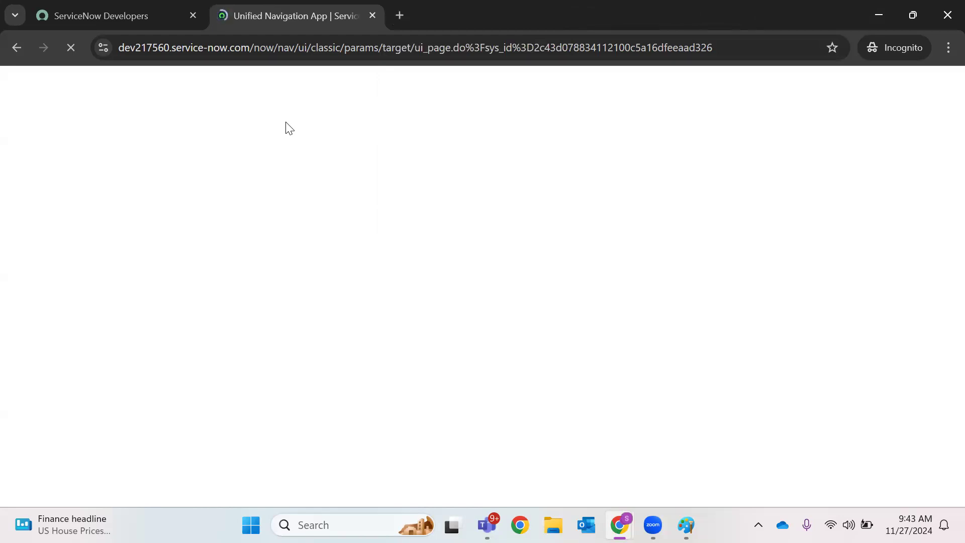
{"action": "left_click", "coordinate": [178, 5]}
{"action": "left_click", "coordinate": [250, 4]}
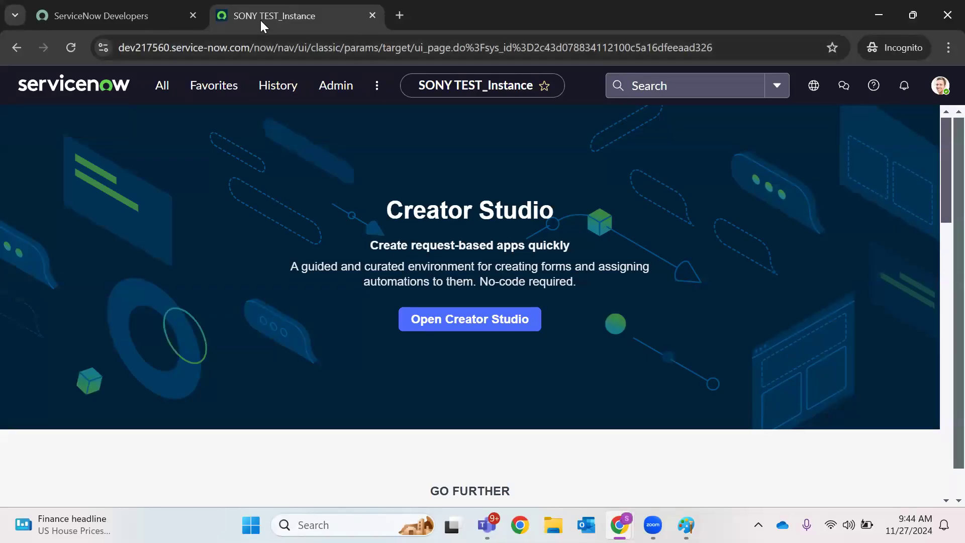
On the main instance, check the update set and bring up INC0010359's form header menu
{"action": "mouse_move", "coordinate": [619, 524]}
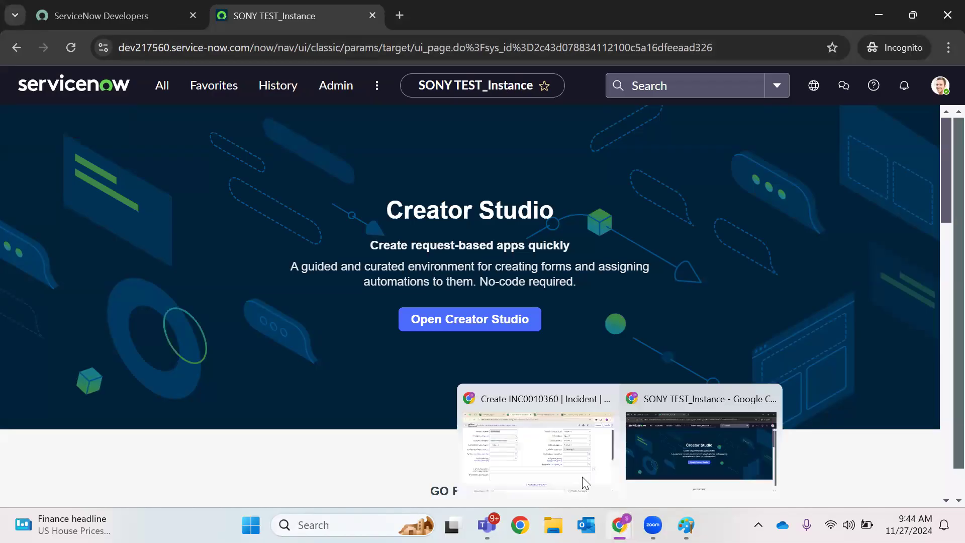
{"action": "left_click", "coordinate": [467, 435]}
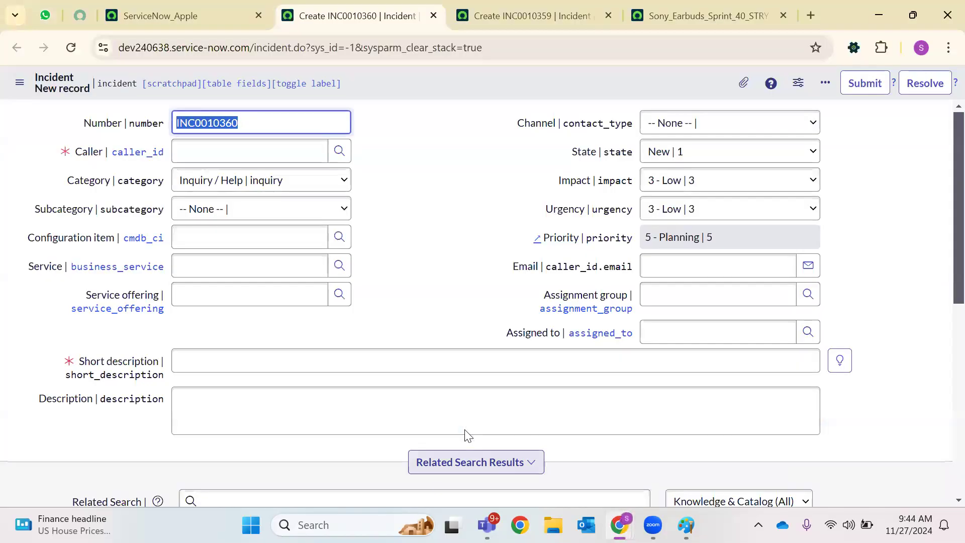
{"action": "left_click", "coordinate": [454, 257]}
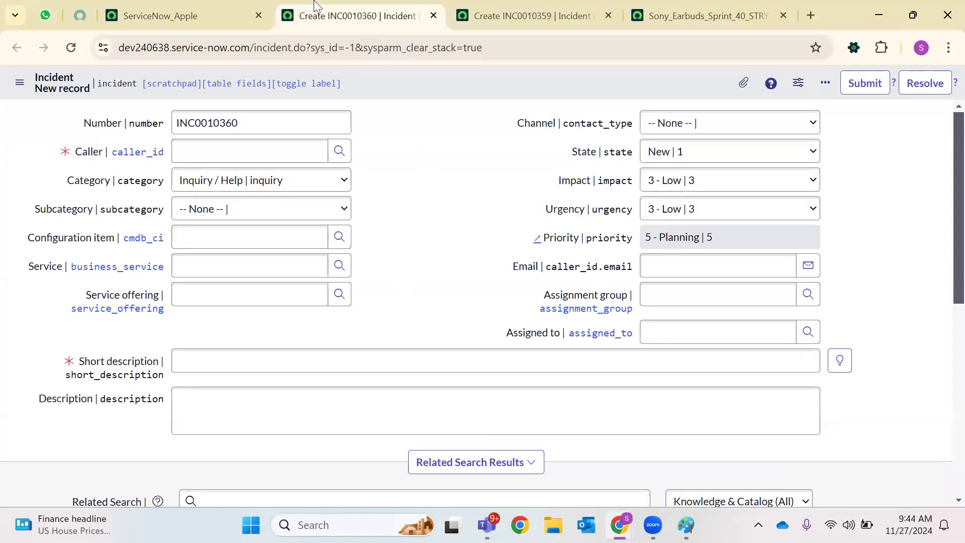
{"action": "left_click", "coordinate": [123, 10]}
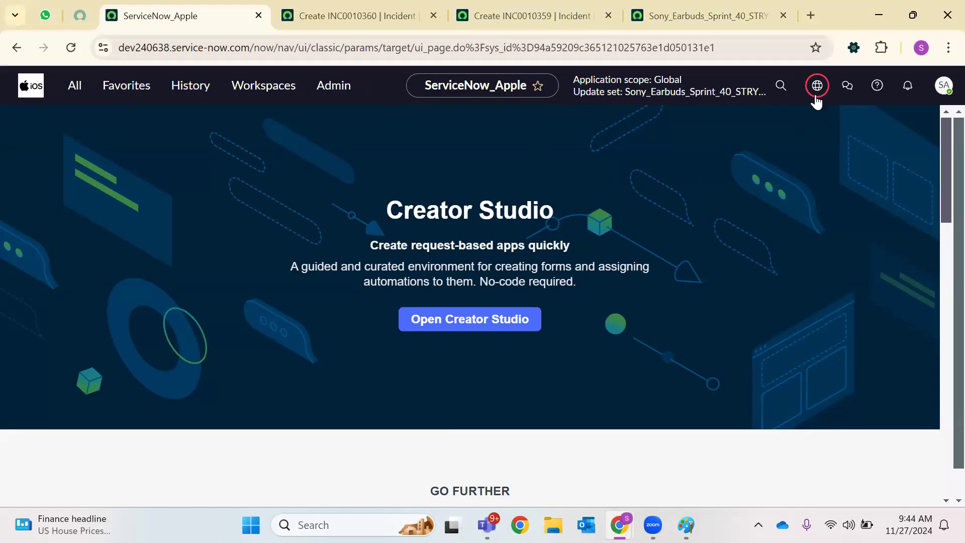
{"action": "left_click", "coordinate": [815, 95]}
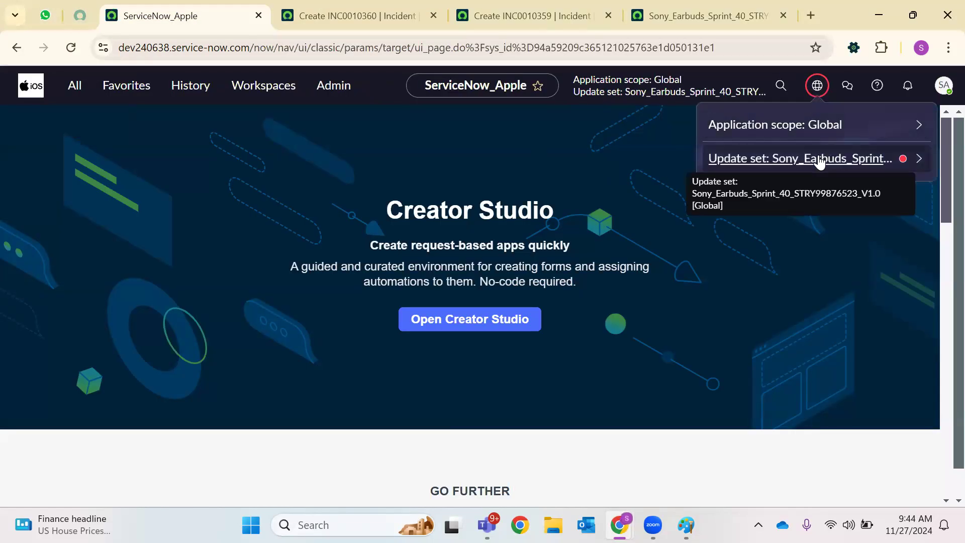
{"action": "left_click", "coordinate": [525, 16]}
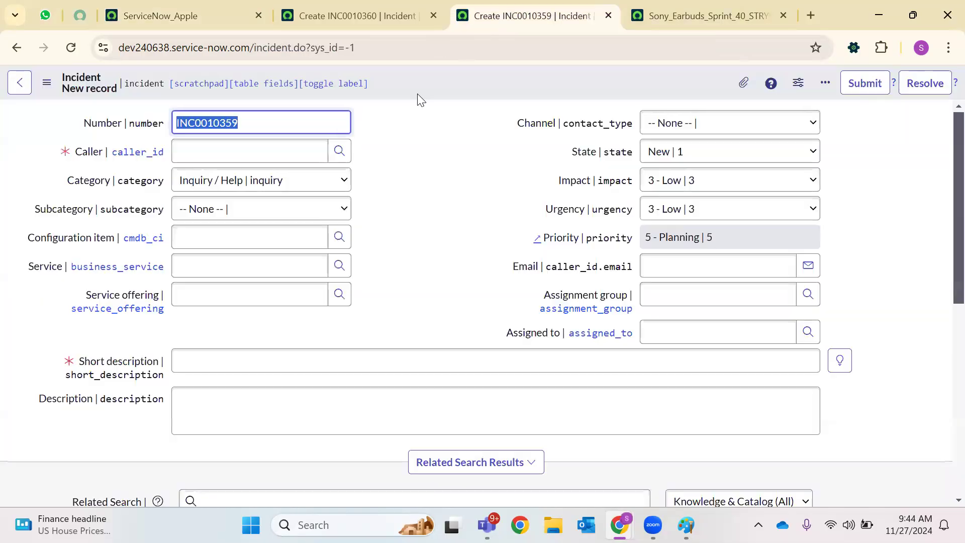
{"action": "right_click", "coordinate": [423, 85]}
{"action": "mouse_move", "coordinate": [502, 116]}
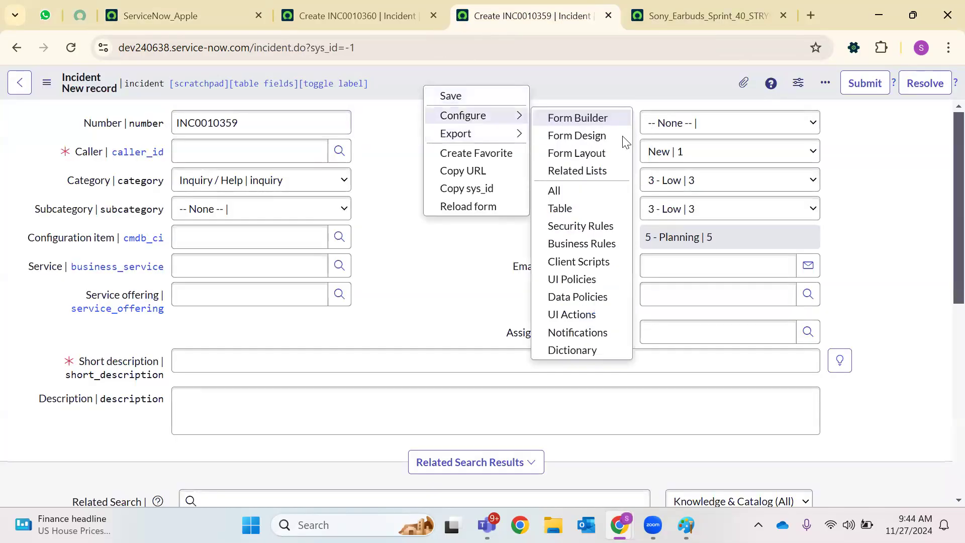
Create a new 'Official Mail Address' field with length Medium (100) in the form layout
{"action": "left_click", "coordinate": [593, 157]}
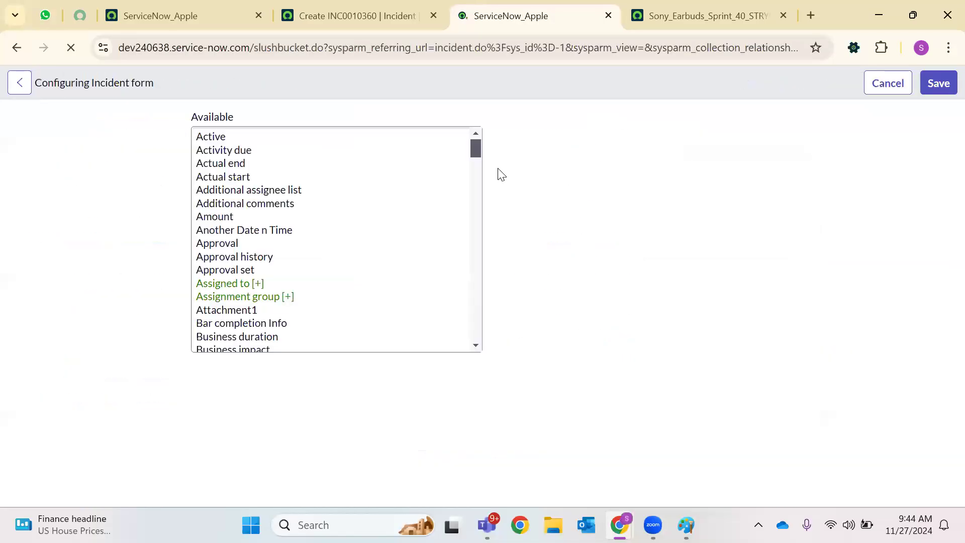
{"action": "scroll", "coordinate": [635, 215], "scroll_direction": "down", "scroll_amount": 2}
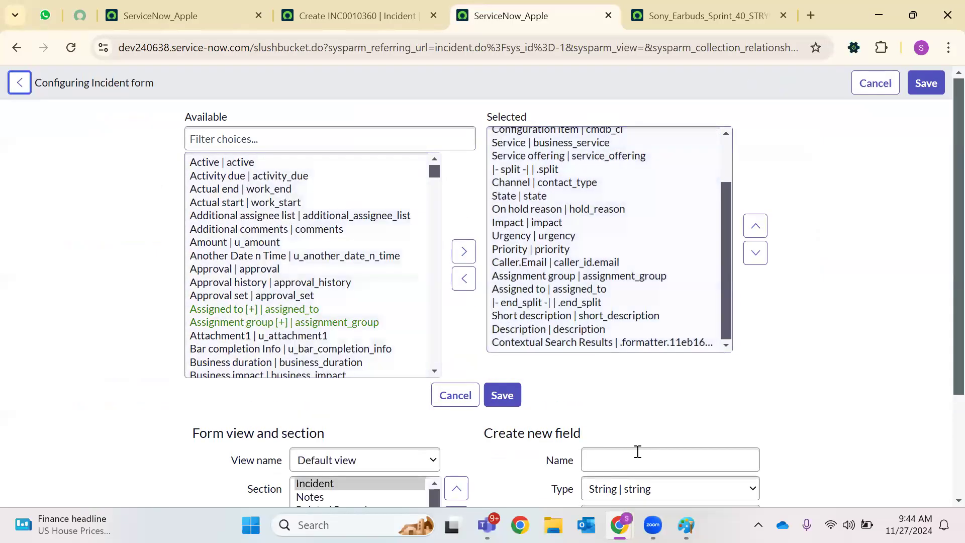
{"action": "left_click", "coordinate": [633, 454]}
{"action": "type", "text": "Offic"}
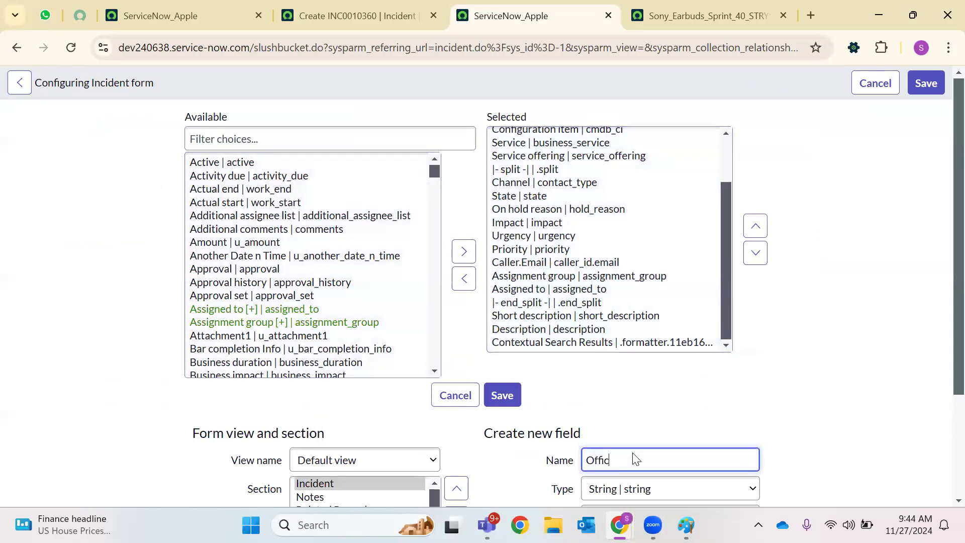
{"action": "type", "text": "ial Mail Address"}
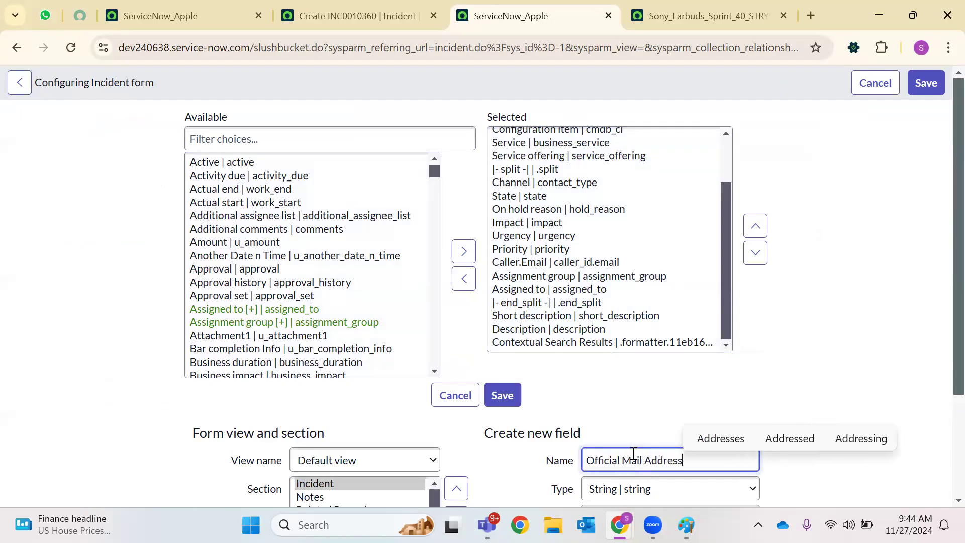
{"action": "scroll", "coordinate": [591, 195], "scroll_direction": "down", "scroll_amount": 3}
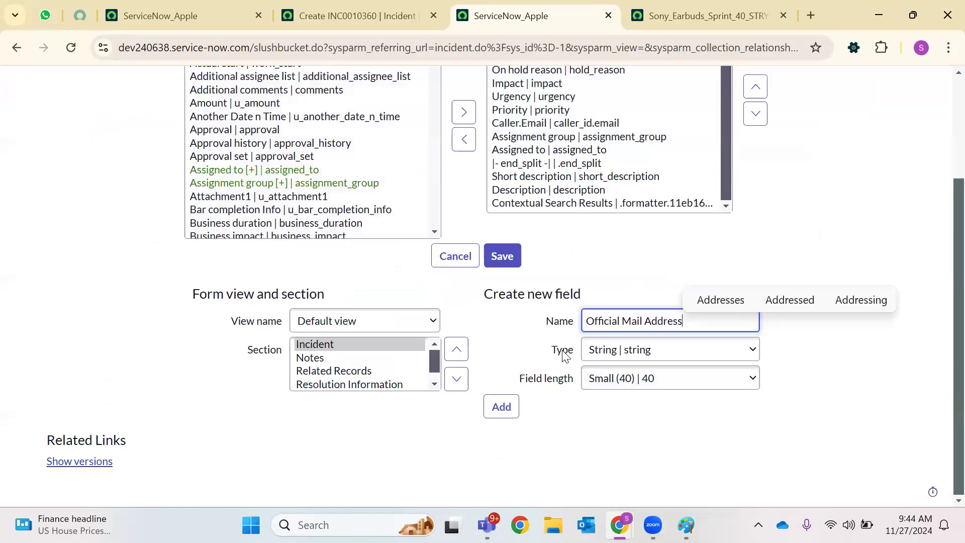
{"action": "left_click", "coordinate": [664, 379]}
{"action": "left_click", "coordinate": [666, 436]}
{"action": "key", "text": "Tab"}
{"action": "key", "text": "Return"}
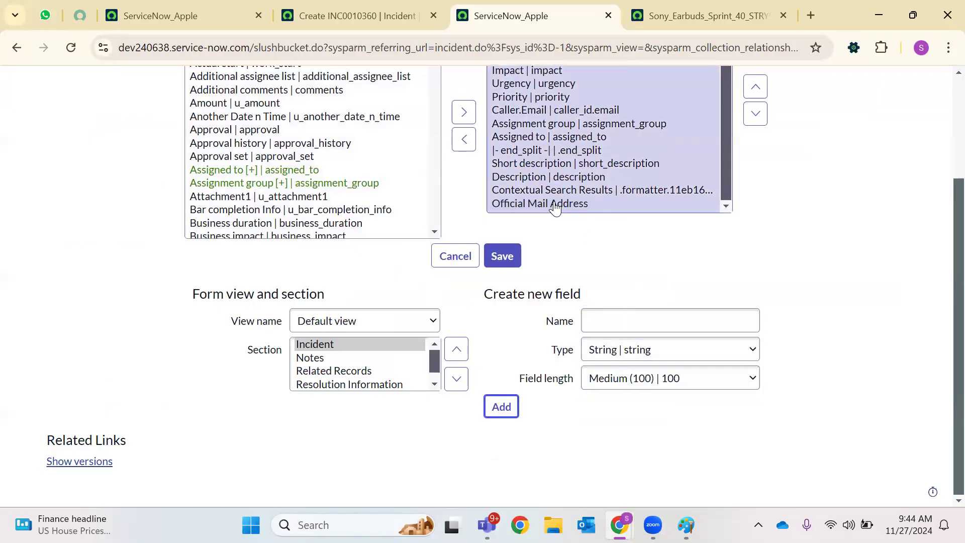
Move Official Mail Address up to sit right after Service offering and save the layout
{"action": "left_click", "coordinate": [554, 207]}
{"action": "left_click", "coordinate": [755, 174]}
{"action": "left_click", "coordinate": [755, 176]}
{"action": "left_click", "coordinate": [755, 176]}
{"action": "left_click", "coordinate": [756, 174]}
{"action": "left_click", "coordinate": [755, 175]}
{"action": "left_click", "coordinate": [755, 175]}
{"action": "left_click", "coordinate": [755, 174]}
{"action": "left_click", "coordinate": [756, 174]}
{"action": "left_click", "coordinate": [755, 175]}
{"action": "left_click", "coordinate": [755, 175]}
{"action": "left_click", "coordinate": [755, 175]}
{"action": "left_click", "coordinate": [755, 175]}
{"action": "left_click", "coordinate": [755, 175]}
{"action": "left_click", "coordinate": [755, 175]}
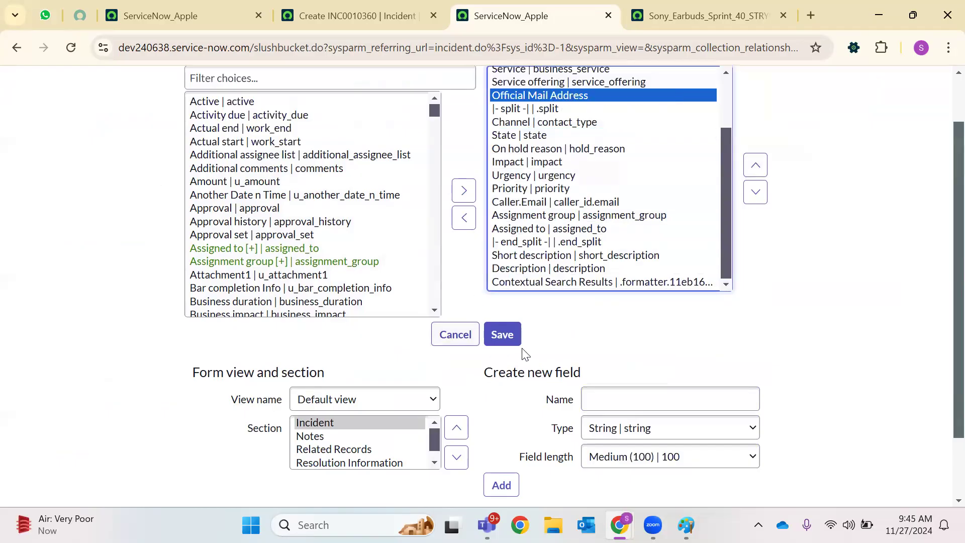
{"action": "left_click", "coordinate": [503, 335]}
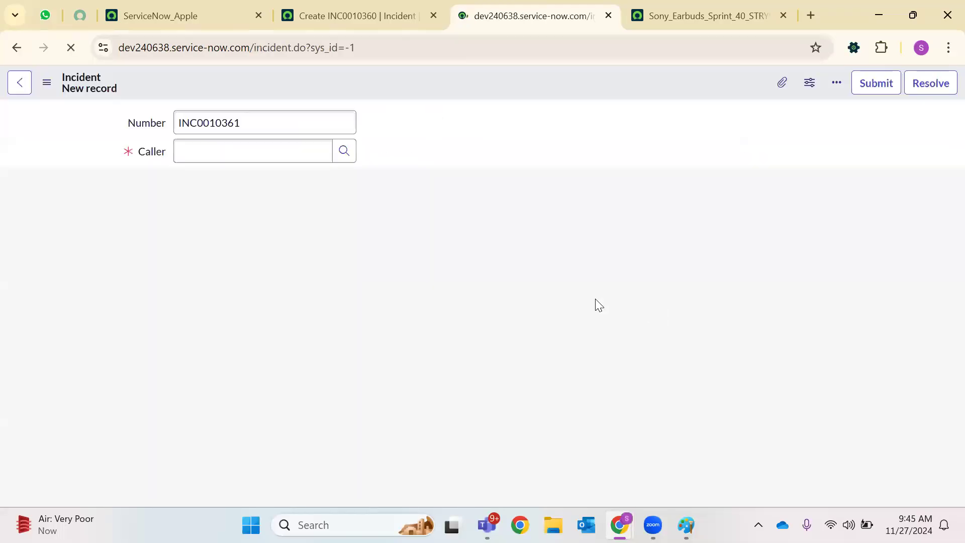
Try the new Official Mail Address field, then bring up the form's Configure menu
{"action": "left_click", "coordinate": [196, 340]}
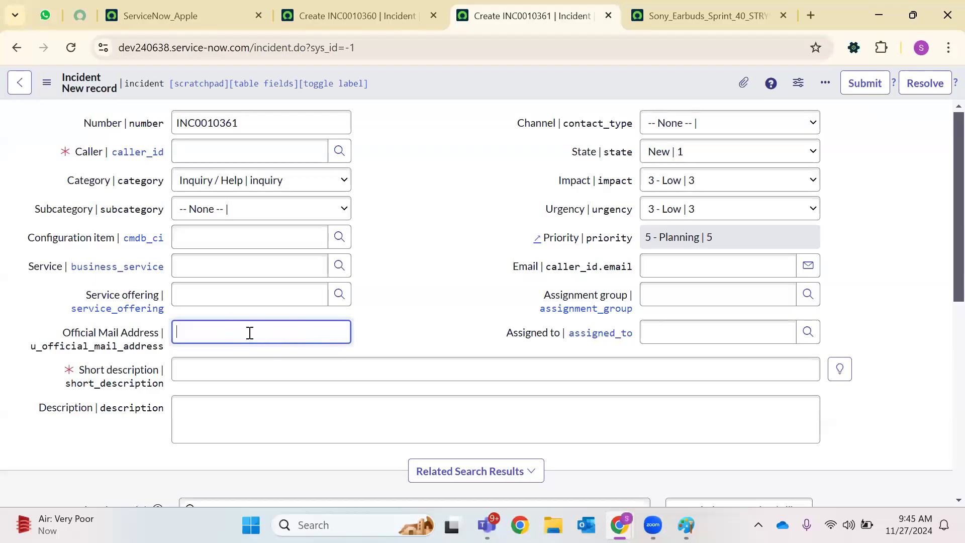
{"action": "right_click", "coordinate": [447, 82]}
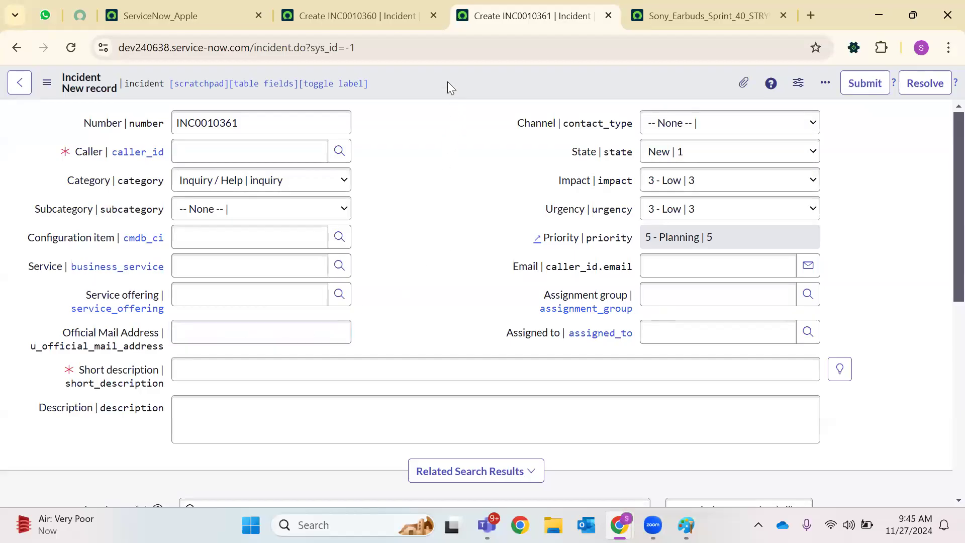
{"action": "mouse_move", "coordinate": [456, 110]}
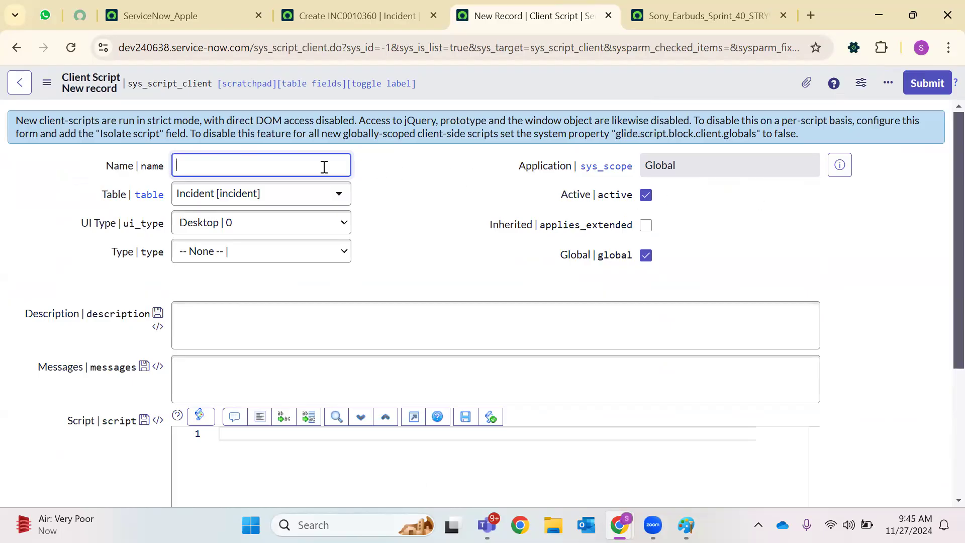
Name the client script 'Sony Stry99076422'
{"action": "double_click", "coordinate": [174, 83]}
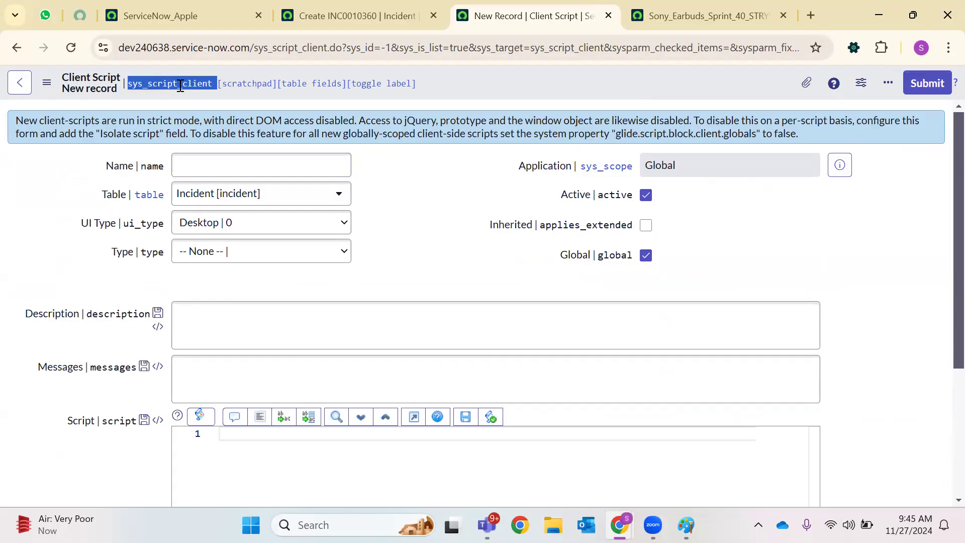
{"action": "left_click", "coordinate": [210, 162]}
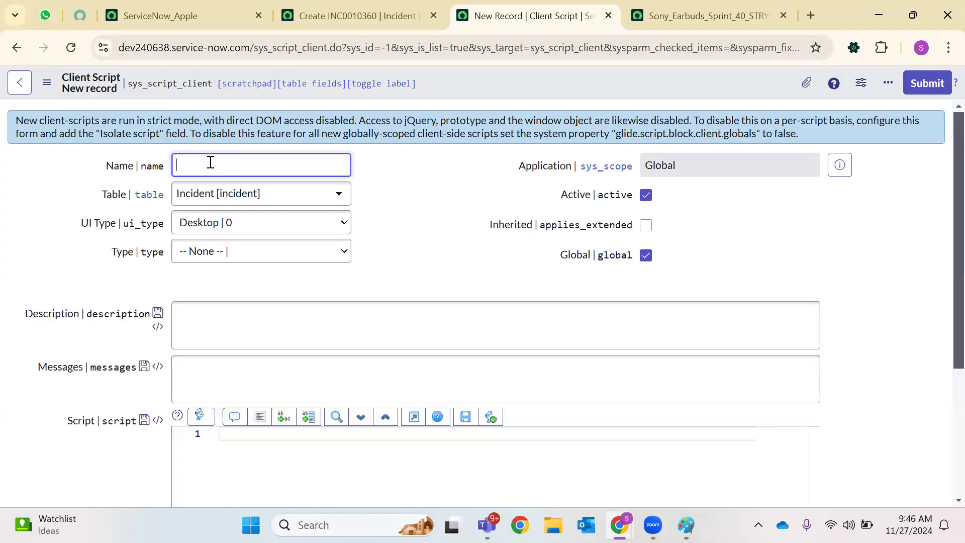
{"action": "type", "text": "Sony "}
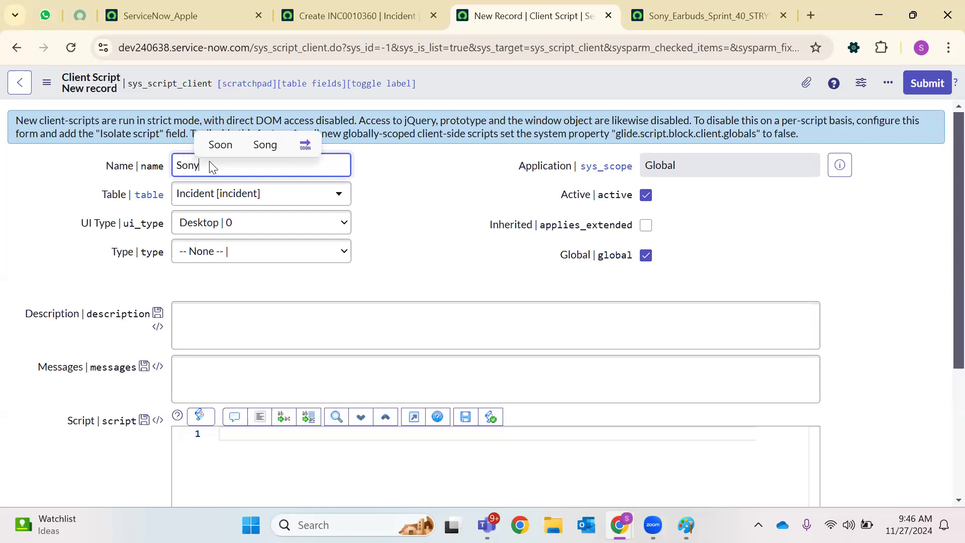
{"action": "type", "text": "A"}
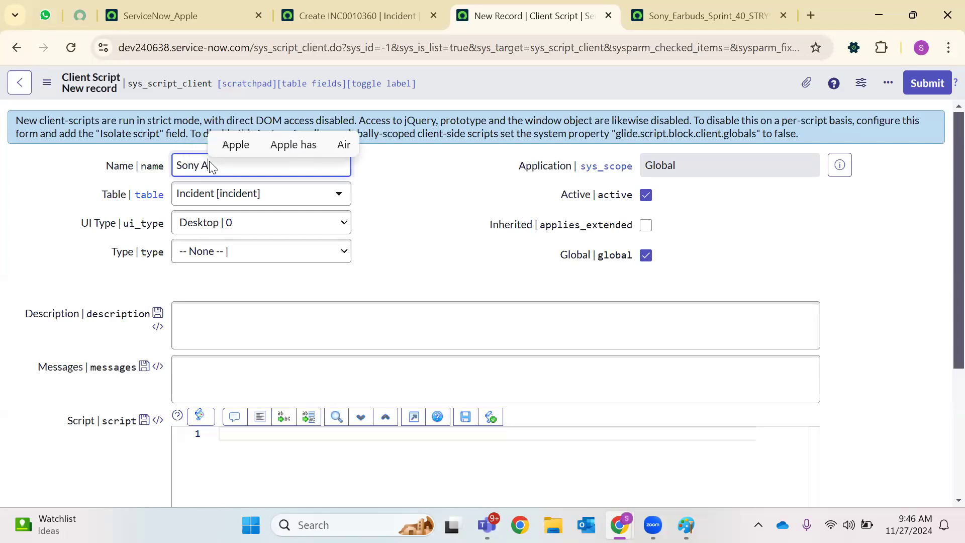
{"action": "key", "text": "BackSpace"}
{"action": "type", "text": "St"}
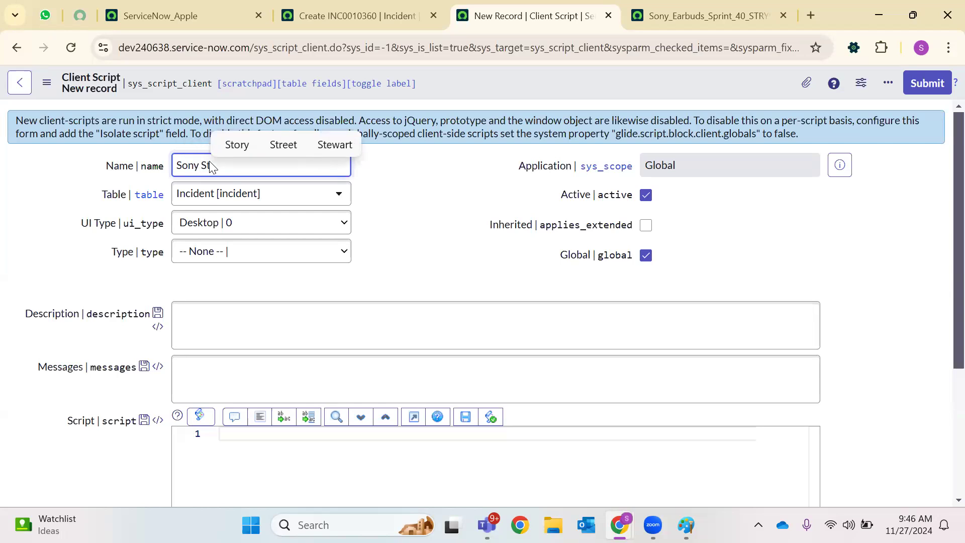
{"action": "type", "text": "ry99076422"}
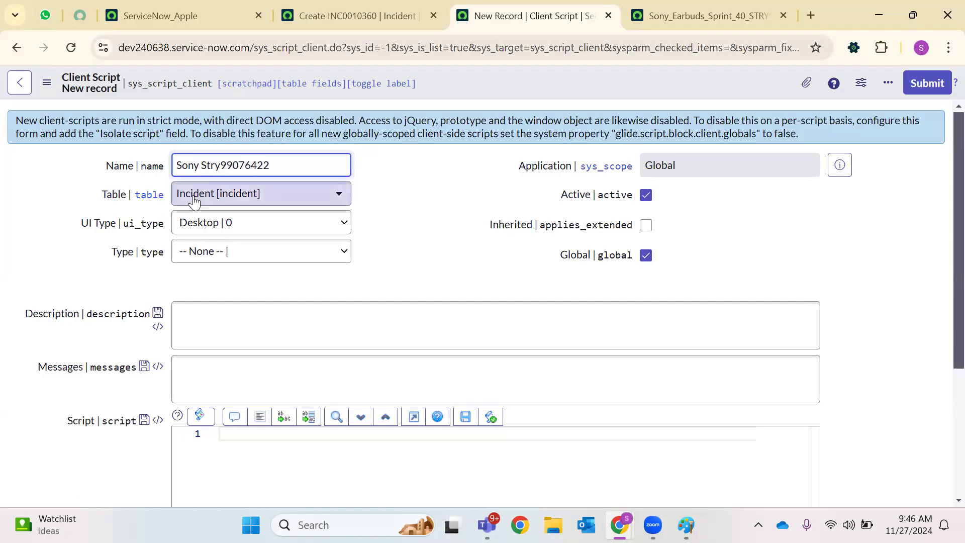
Set the script's UI Type to All and its Type to onLoad
{"action": "left_click", "coordinate": [230, 224]}
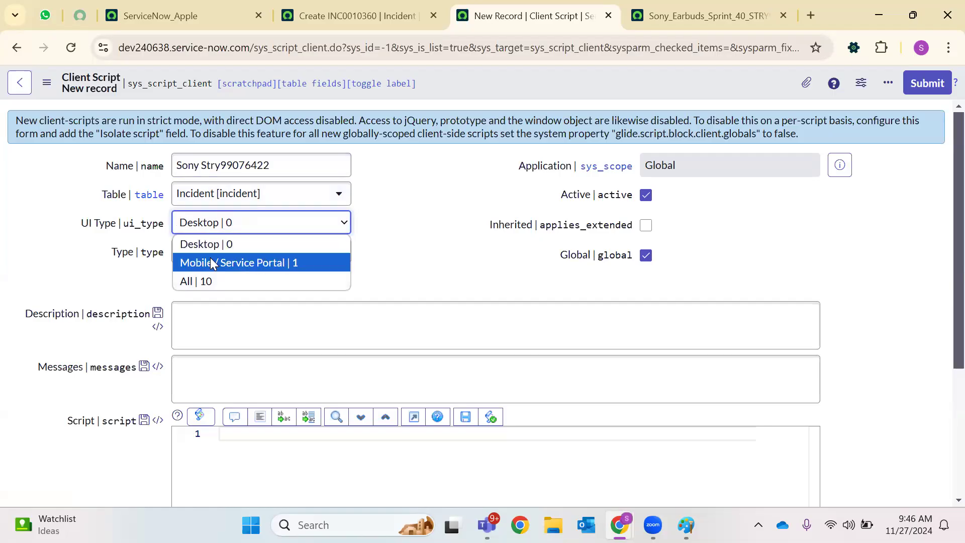
{"action": "left_click", "coordinate": [196, 281]}
{"action": "left_click", "coordinate": [207, 225]}
{"action": "left_click", "coordinate": [197, 282]}
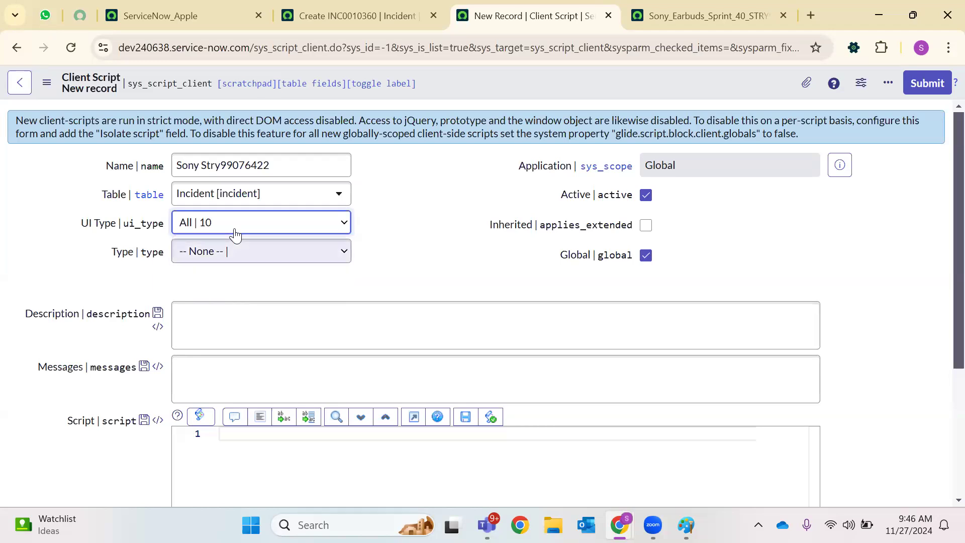
{"action": "left_click", "coordinate": [211, 254]}
{"action": "left_click", "coordinate": [198, 329]}
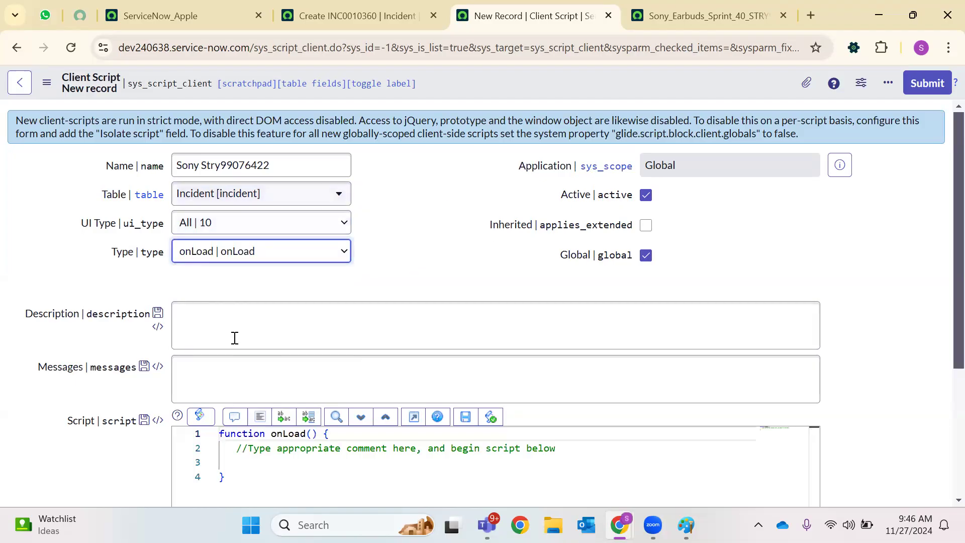
{"action": "scroll", "coordinate": [235, 338], "scroll_direction": "down", "scroll_amount": 3}
Prepare a blank line inside the onLoad function body
{"action": "left_click", "coordinate": [241, 311]}
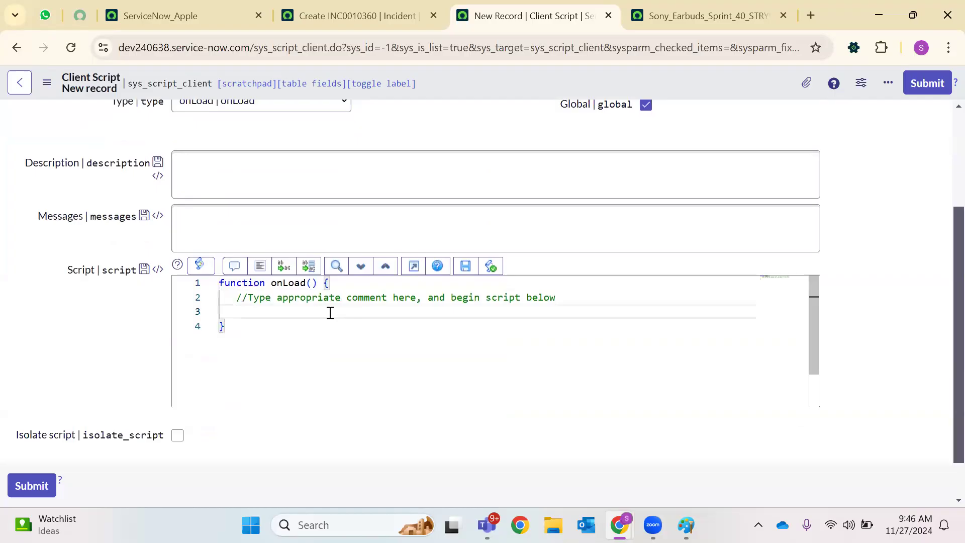
{"action": "key", "text": "Return"}
{"action": "key", "text": "Return"}
{"action": "key", "text": "Return"}
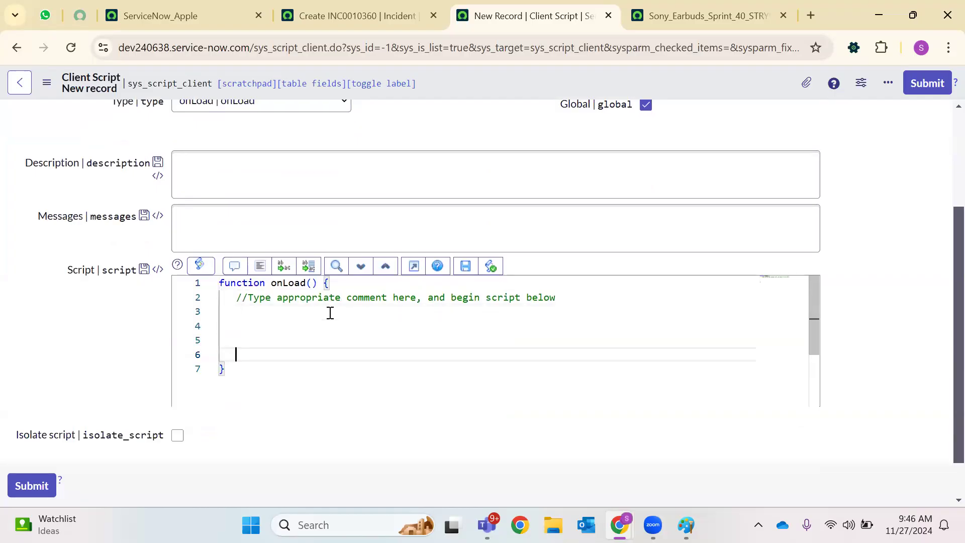
{"action": "double_click", "coordinate": [242, 283]}
{"action": "double_click", "coordinate": [288, 283]}
{"action": "left_click", "coordinate": [231, 315]}
{"action": "left_click", "coordinate": [242, 340]}
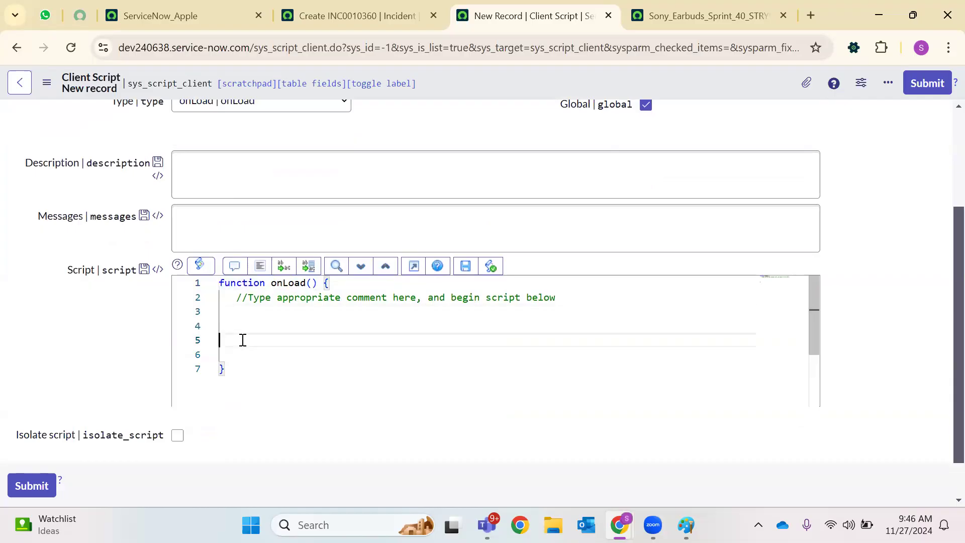
{"action": "key", "text": "BackSpace"}
{"action": "key", "text": "BackSpace"}
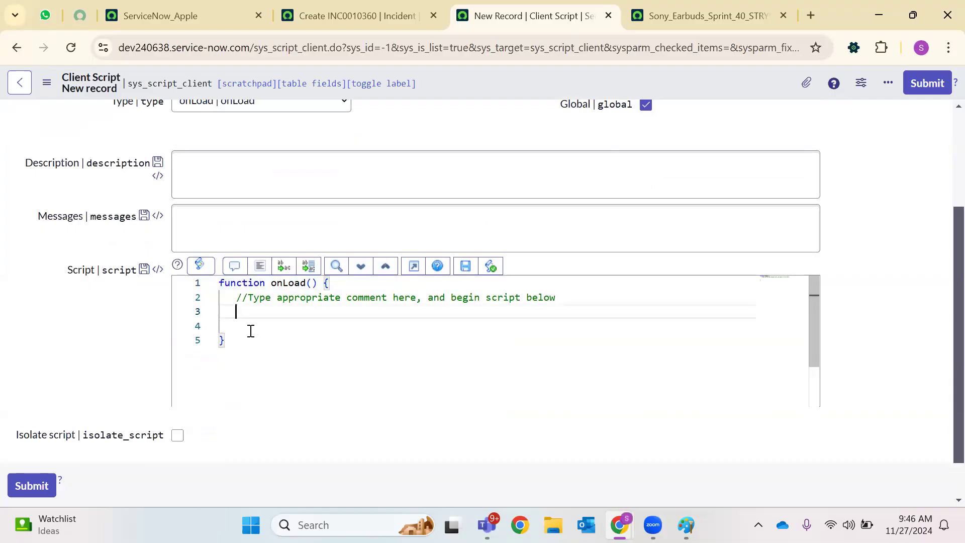
Add g_form.addInfoMessage("Hi All,Today is Wednesday and 27th November 2024"); inside onLoad
{"action": "type", "text": "g"}
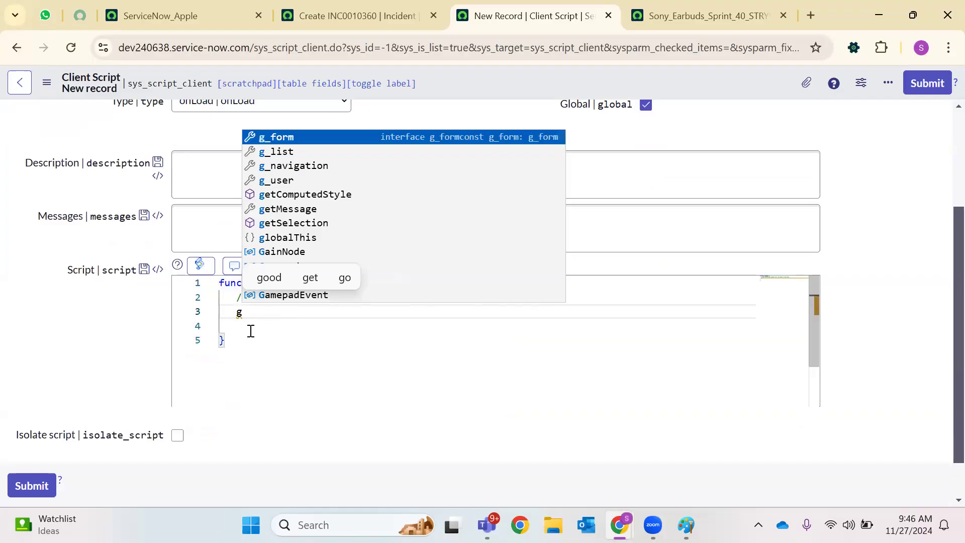
{"action": "type", "text": "_for"}
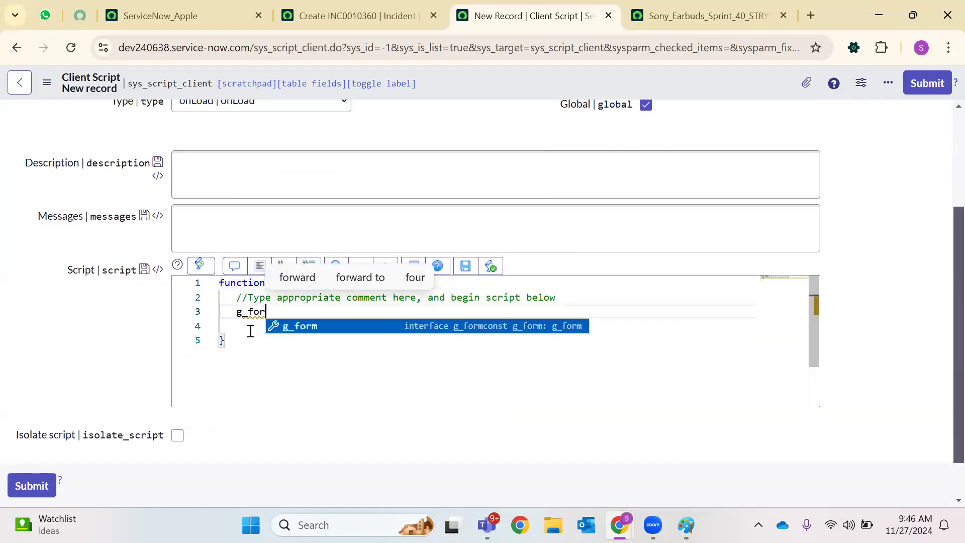
{"action": "type", "text": "m."}
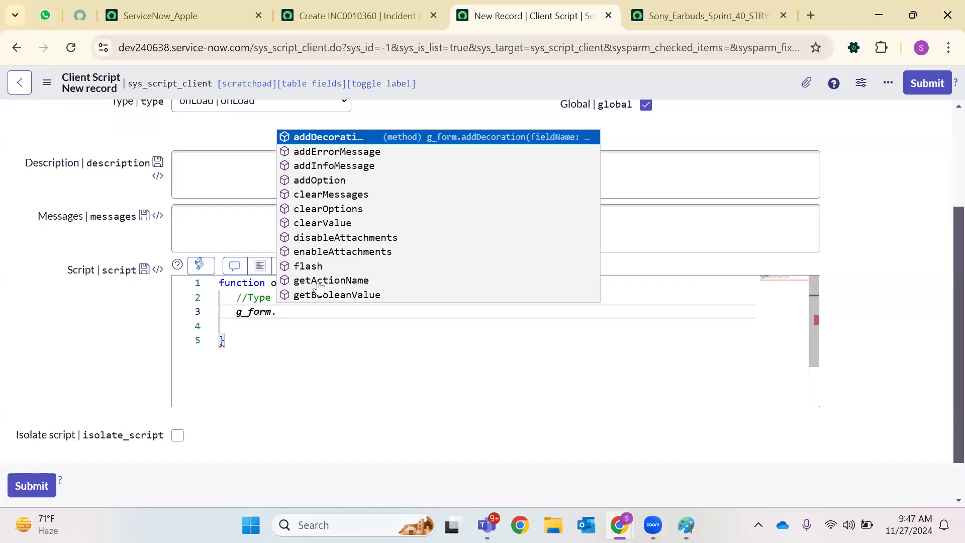
{"action": "double_click", "coordinate": [322, 172]}
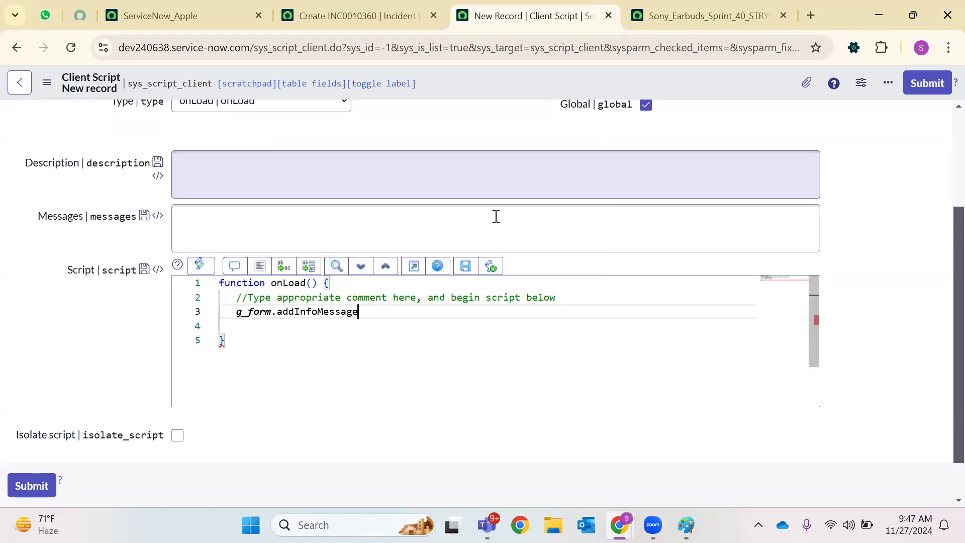
{"action": "type", "text": "("}
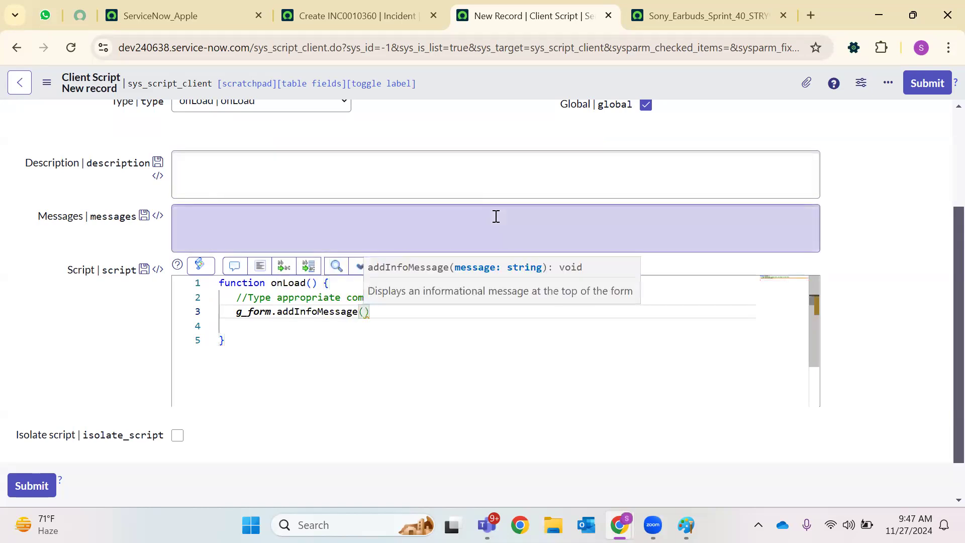
{"action": "type", "text": "\"Hi All,"}
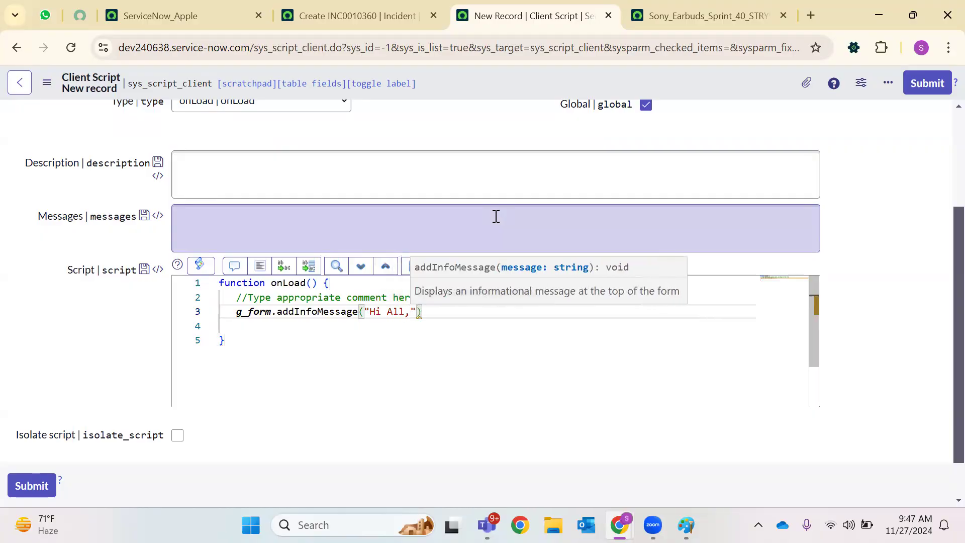
{"action": "type", "text": "Today is "}
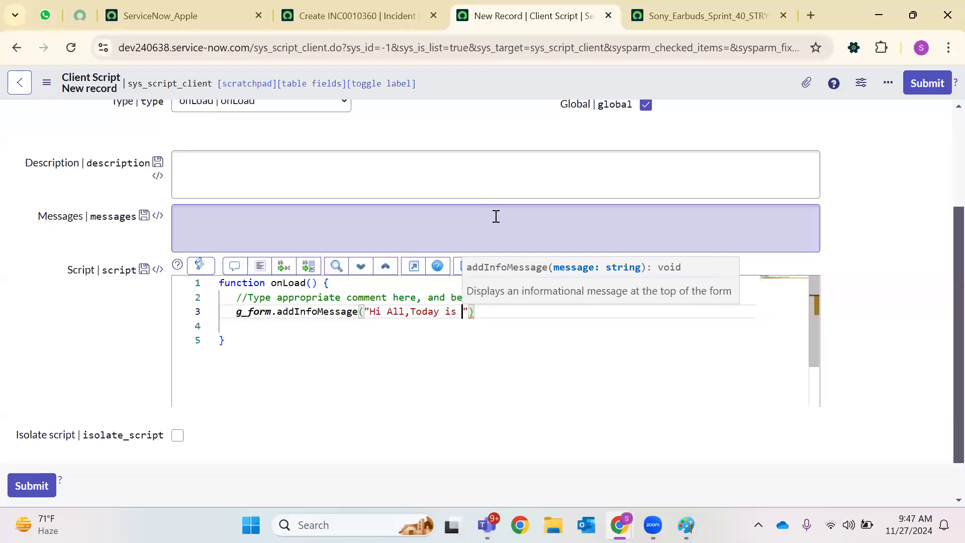
{"action": "type", "text": "Wedn"}
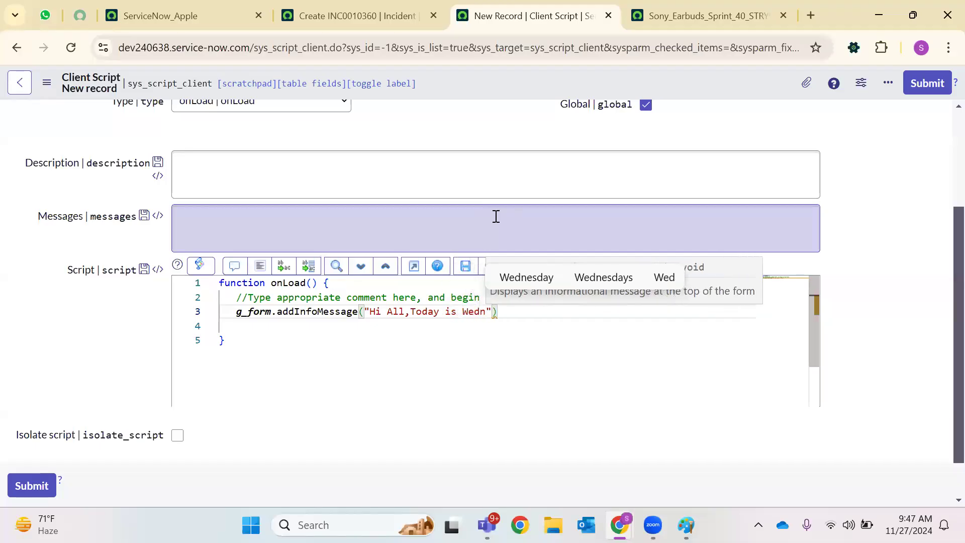
{"action": "type", "text": "sday"}
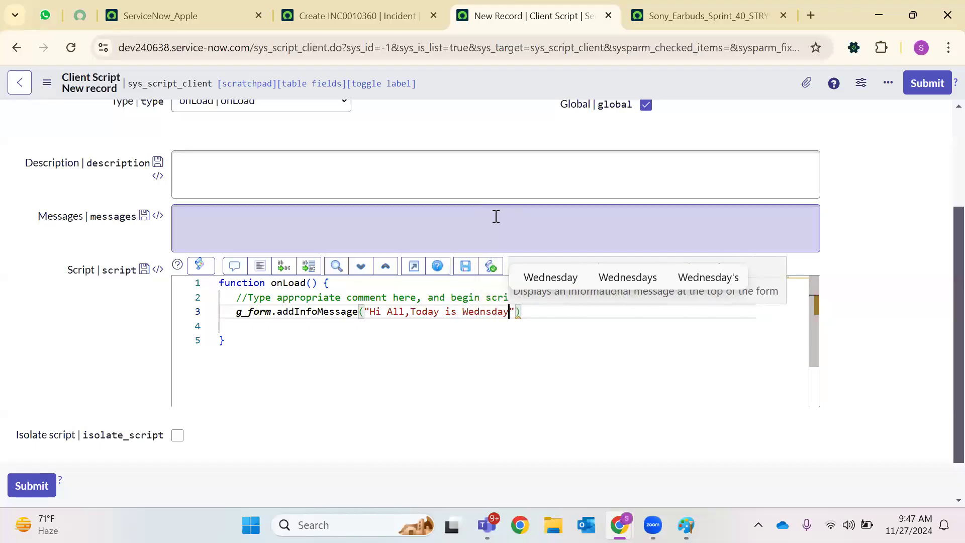
{"action": "left_click", "coordinate": [543, 280]}
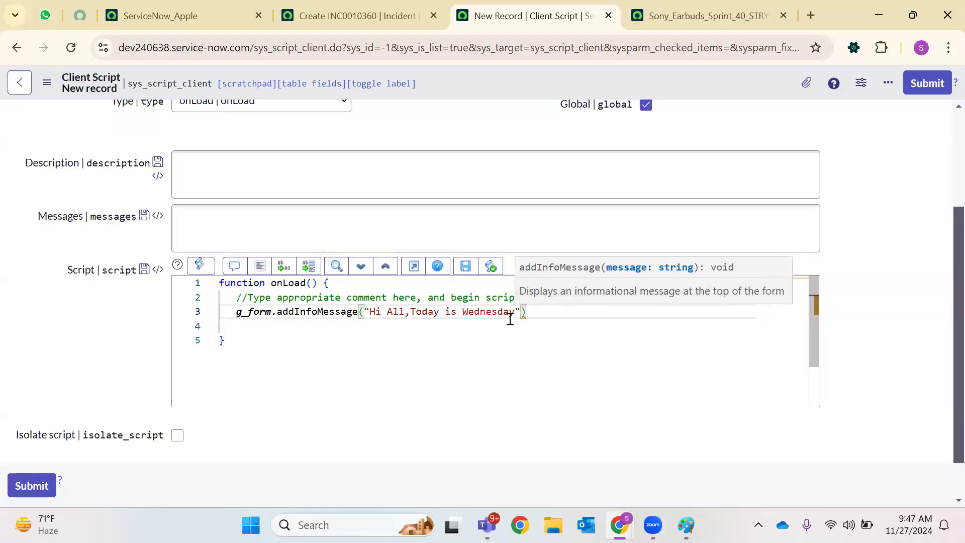
{"action": "type", "text": "and 27th Ni"}
{"action": "key", "text": "BackSpace"}
{"action": "type", "text": "ovember"}
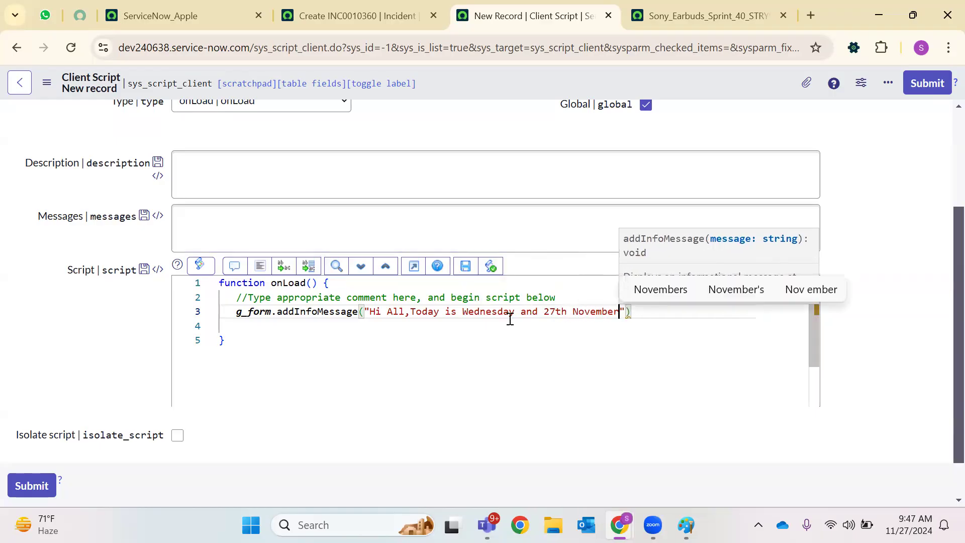
{"action": "type", "text": " 2024"}
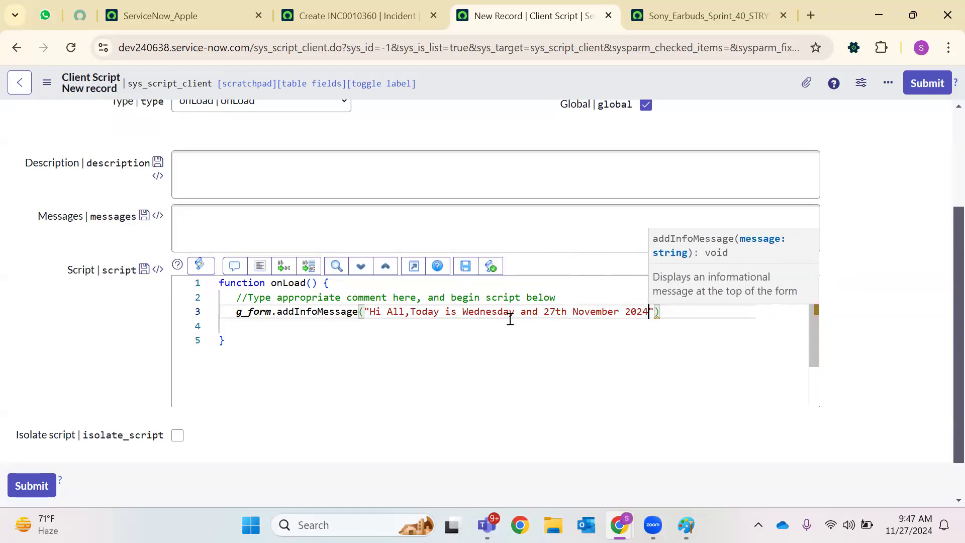
{"action": "key", "text": "Right"}
{"action": "key", "text": "Right"}
{"action": "key", "text": "Return"}
{"action": "type", "text": "g_f"}
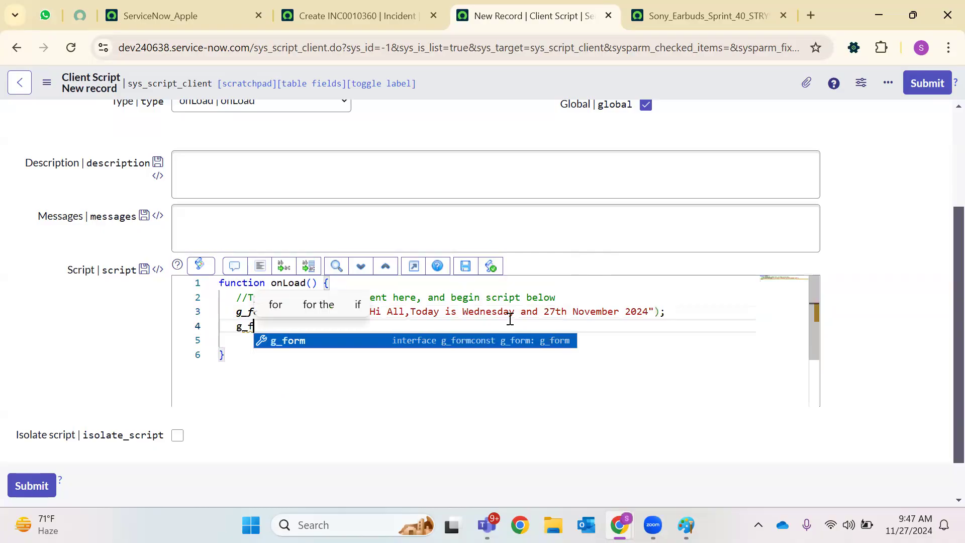
{"action": "type", "text": "orm."}
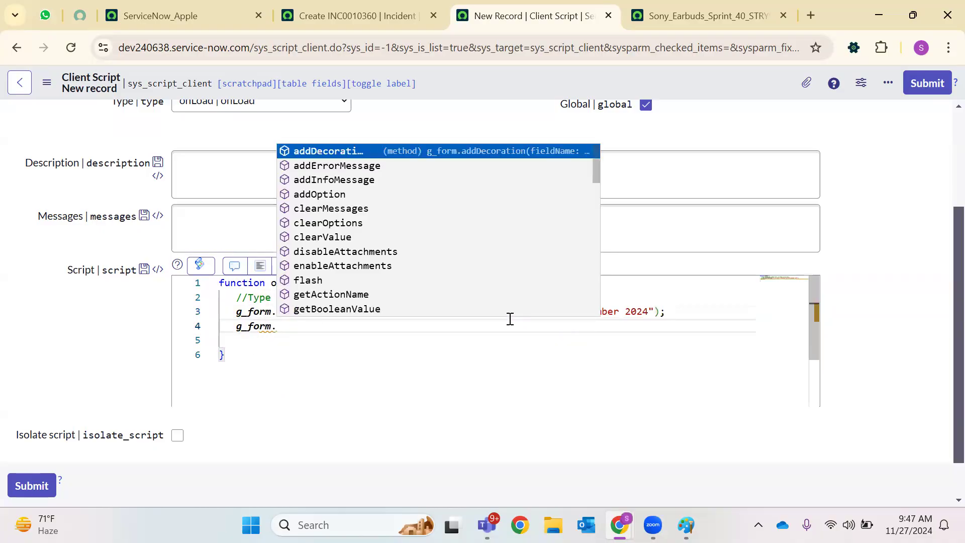
{"action": "type", "text": "add"}
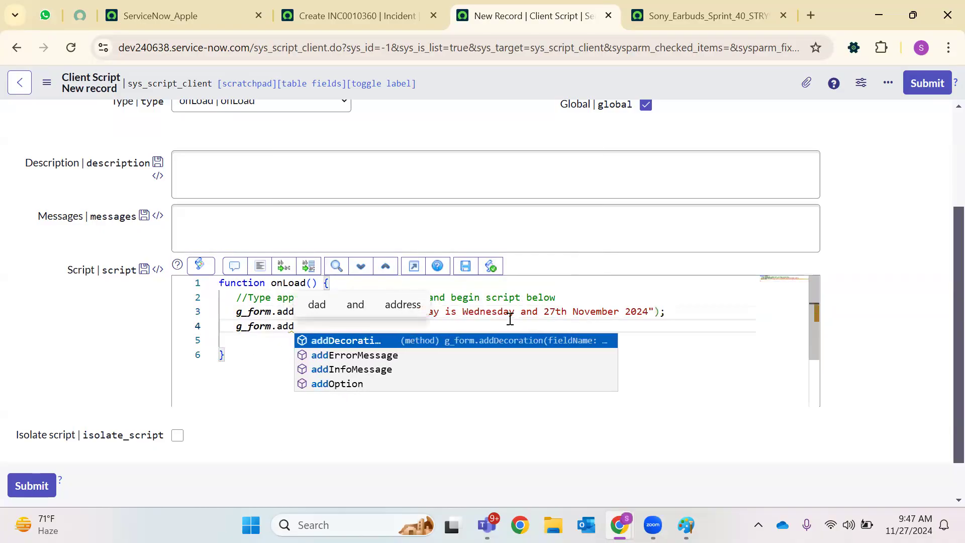
Add g_form.addErrorMessage("Please take the survey"); on line 4 below the info message
{"action": "key", "text": "Down"}
{"action": "key", "text": "Return"}
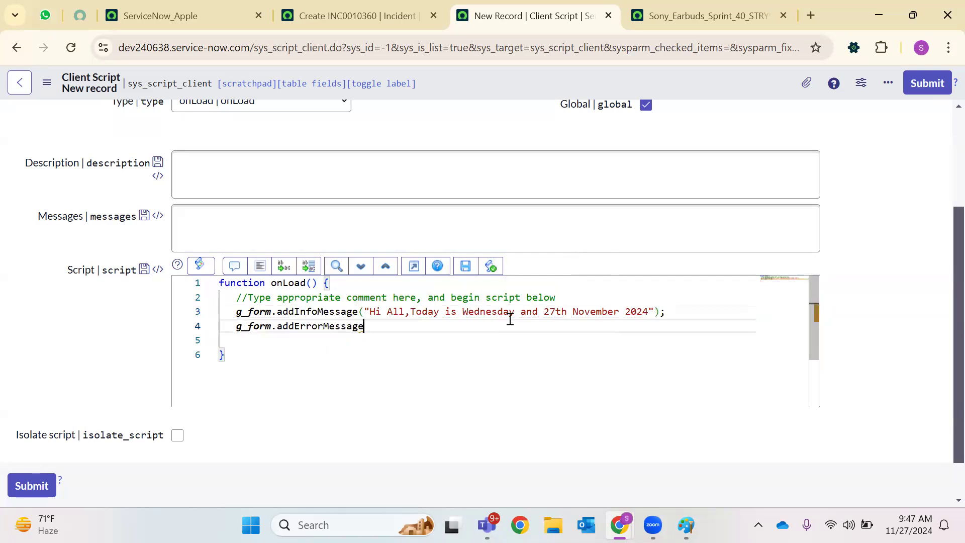
{"action": "type", "text": "(\""}
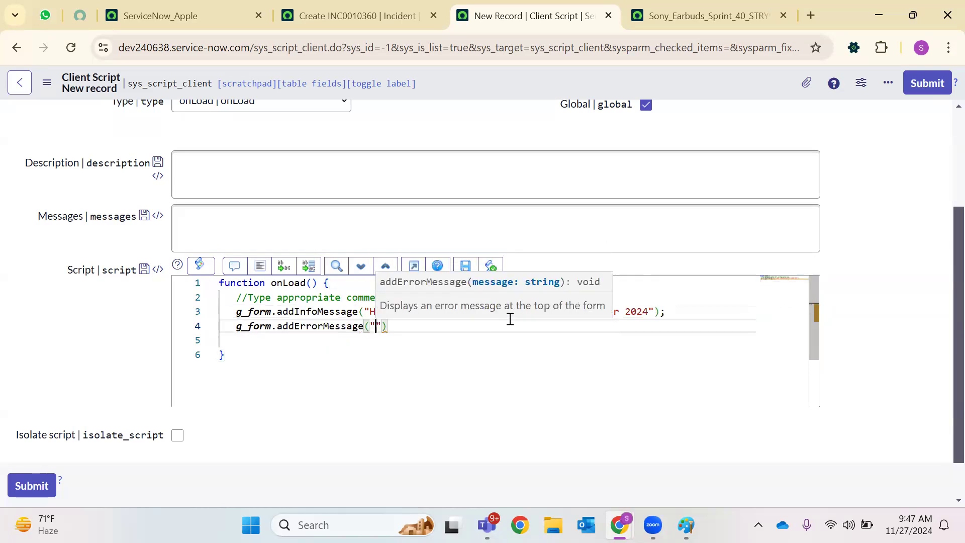
{"action": "type", "text": "Please fi"}
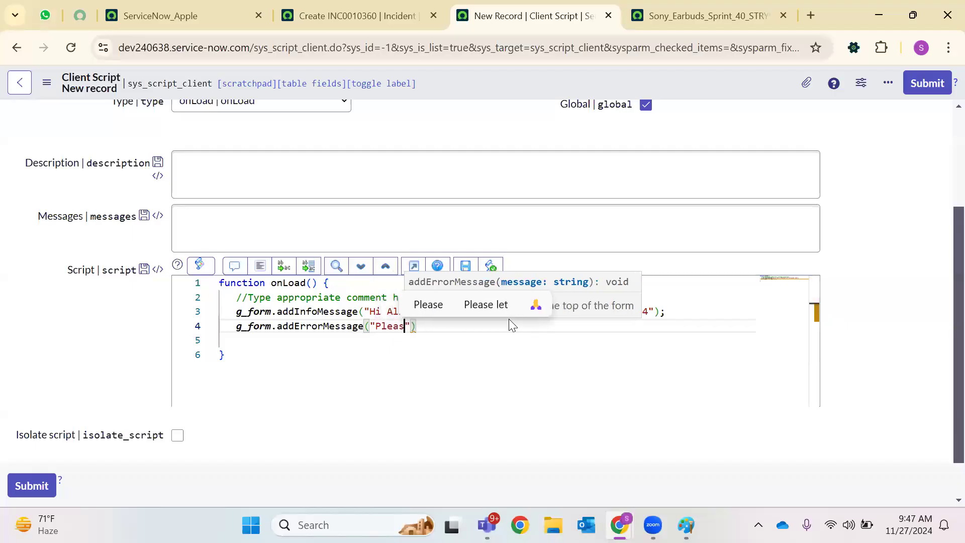
{"action": "key", "text": "BackSpace"}
{"action": "key", "text": "BackSpace"}
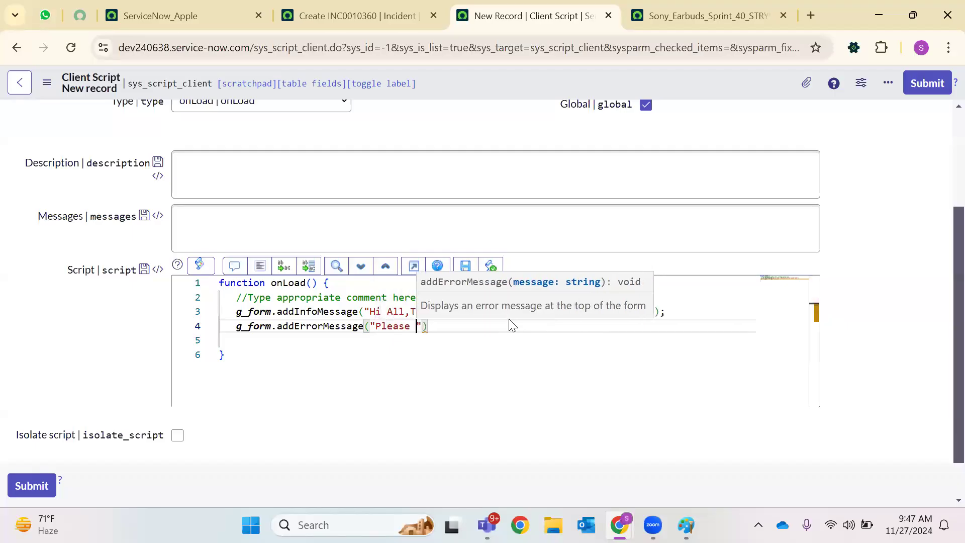
{"action": "type", "text": "s"}
{"action": "type", "text": "ubmit the"}
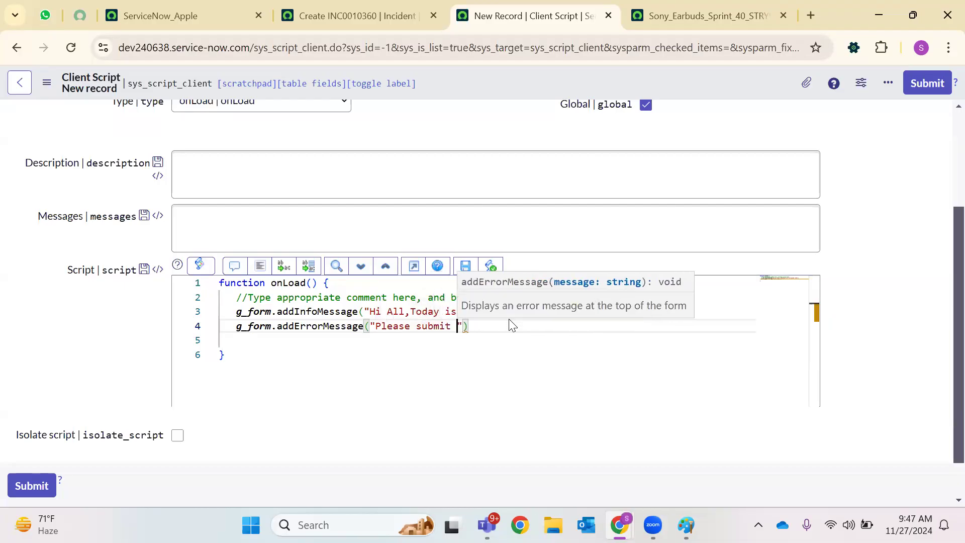
{"action": "key", "text": "BackSpace"}
{"action": "key", "text": "BackSpace"}
{"action": "key", "text": "BackSpace"}
{"action": "key", "text": "BackSpace"}
{"action": "key", "text": "BackSpace"}
{"action": "key", "text": "BackSpace"}
{"action": "key", "text": "BackSpace"}
{"action": "key", "text": "BackSpace"}
{"action": "key", "text": "BackSpace"}
{"action": "key", "text": "BackSpace"}
{"action": "key", "text": "BackSpace"}
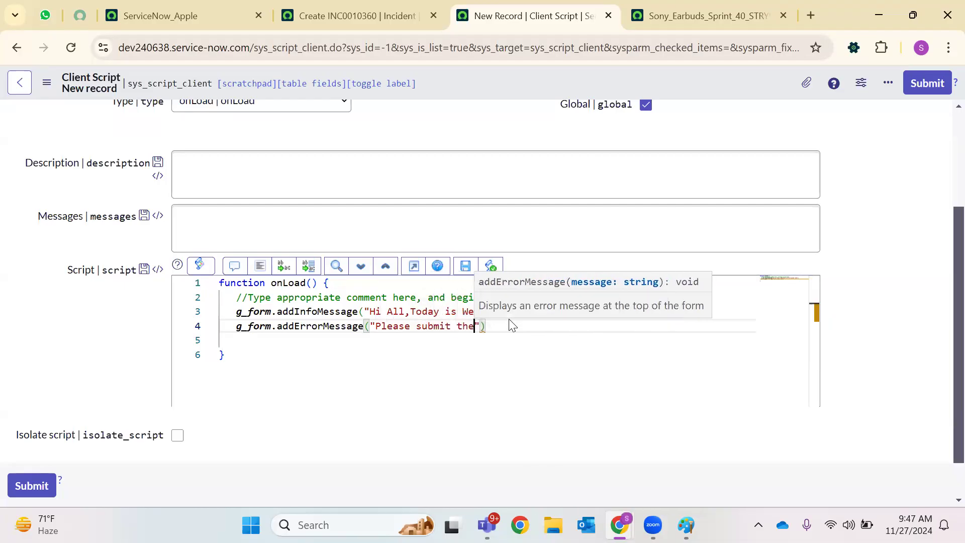
{"action": "type", "text": "taj"}
{"action": "key", "text": "BackSpace"}
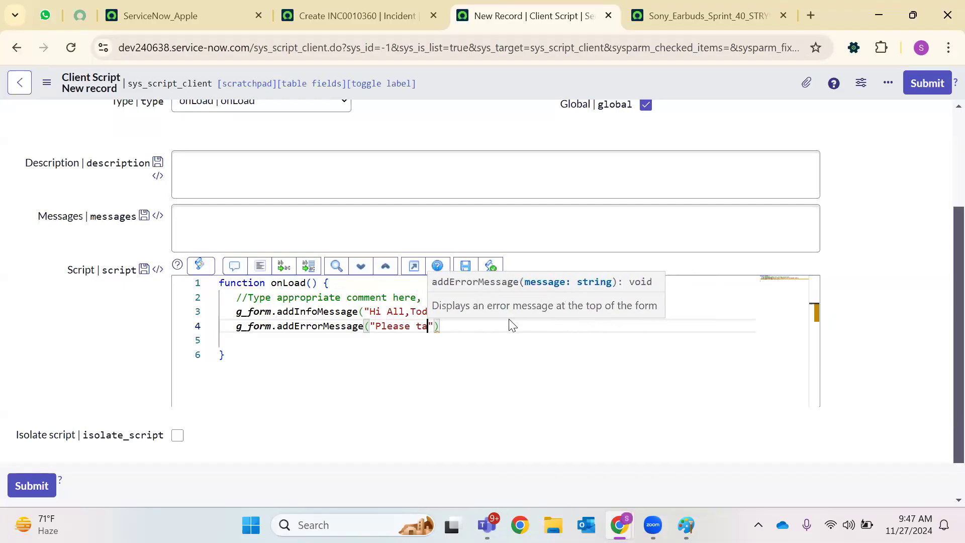
{"action": "type", "text": "lke"}
{"action": "key", "text": "BackSpace"}
{"action": "key", "text": "BackSpace"}
{"action": "key", "text": "BackSpace"}
{"action": "key", "text": "BackSpace"}
{"action": "type", "text": "ke the s"}
{"action": "type", "text": "urvey\""}
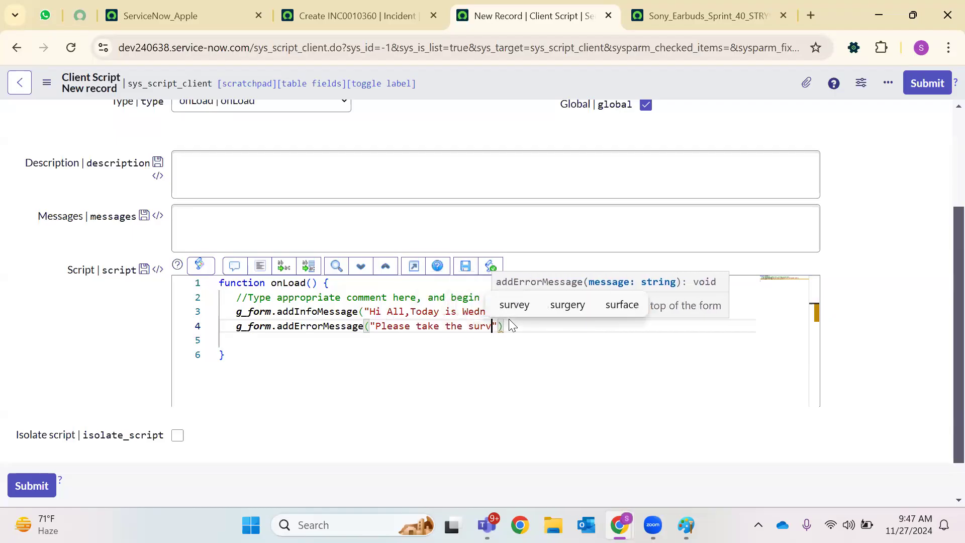
{"action": "type", "text": ");"}
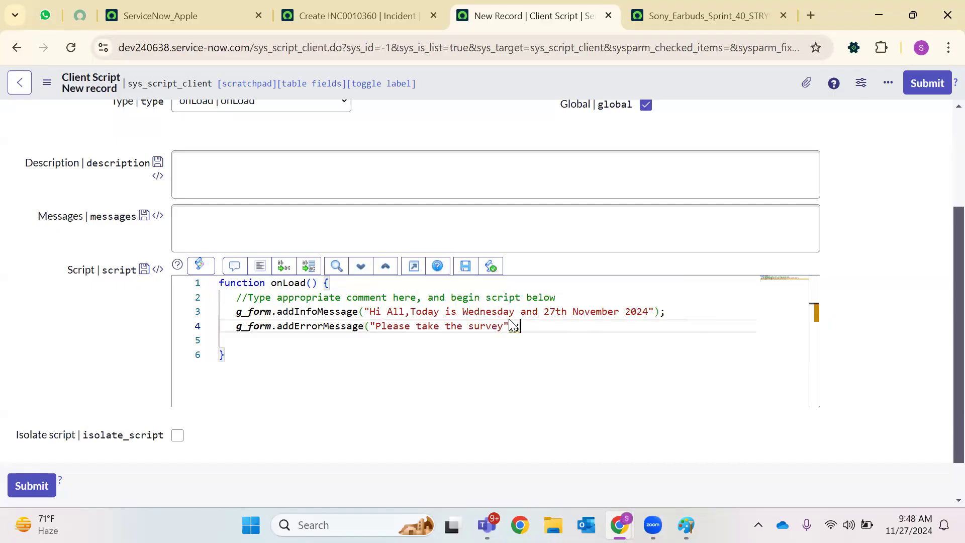
{"action": "scroll", "coordinate": [319, 277], "scroll_direction": "up", "scroll_amount": 3}
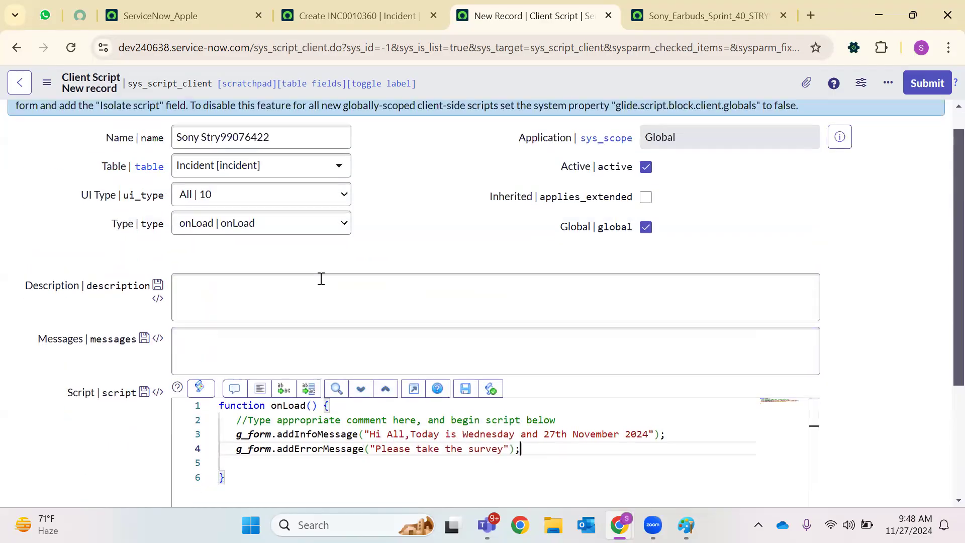
{"action": "scroll", "coordinate": [345, 189], "scroll_direction": "down", "scroll_amount": 3}
{"action": "scroll", "coordinate": [468, 115], "scroll_direction": "up", "scroll_amount": 3}
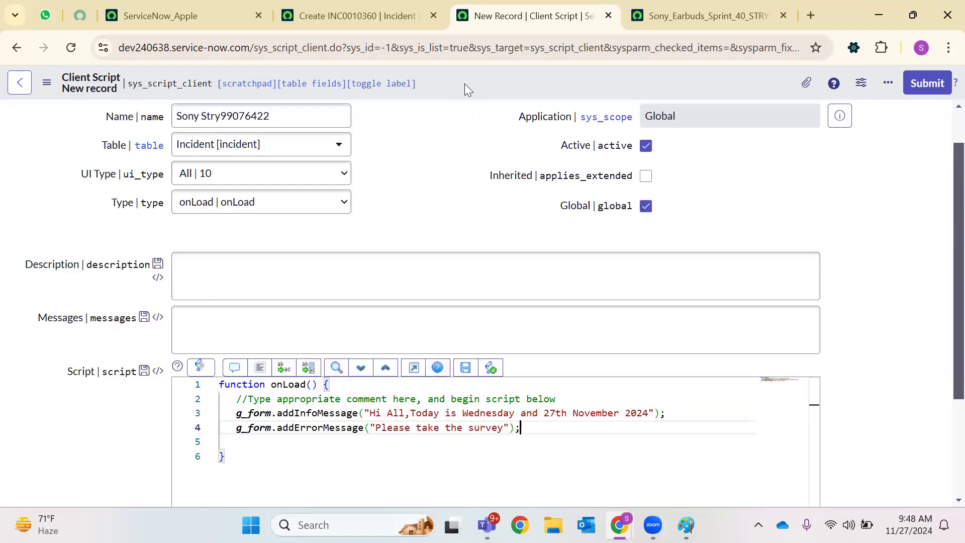
{"action": "right_click", "coordinate": [464, 84]}
Save the client script Sony Stry99076422, briefly checking the SONY TEST_Instance window
{"action": "left_click", "coordinate": [490, 95]}
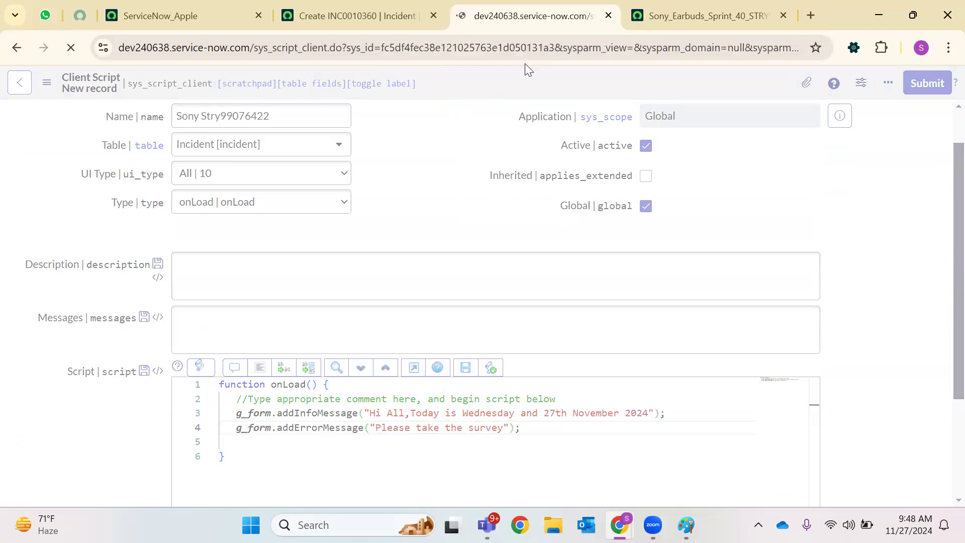
{"action": "scroll", "coordinate": [243, 344], "scroll_direction": "down", "scroll_amount": 6}
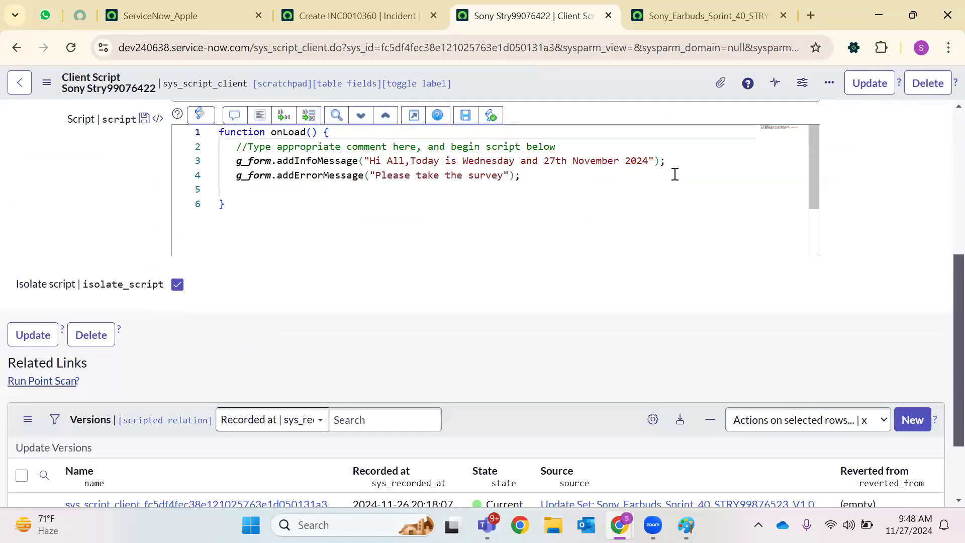
{"action": "mouse_move", "coordinate": [634, 513]}
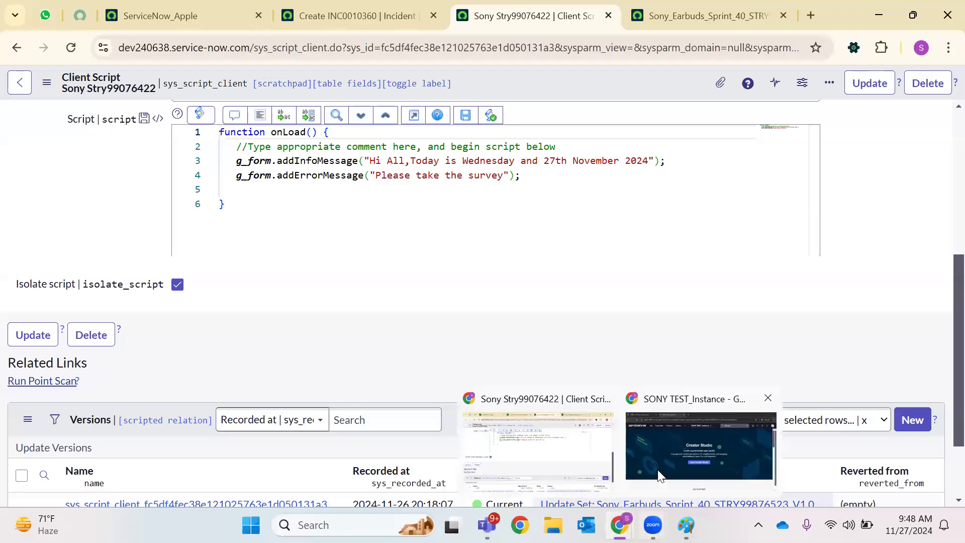
{"action": "left_click", "coordinate": [663, 469]}
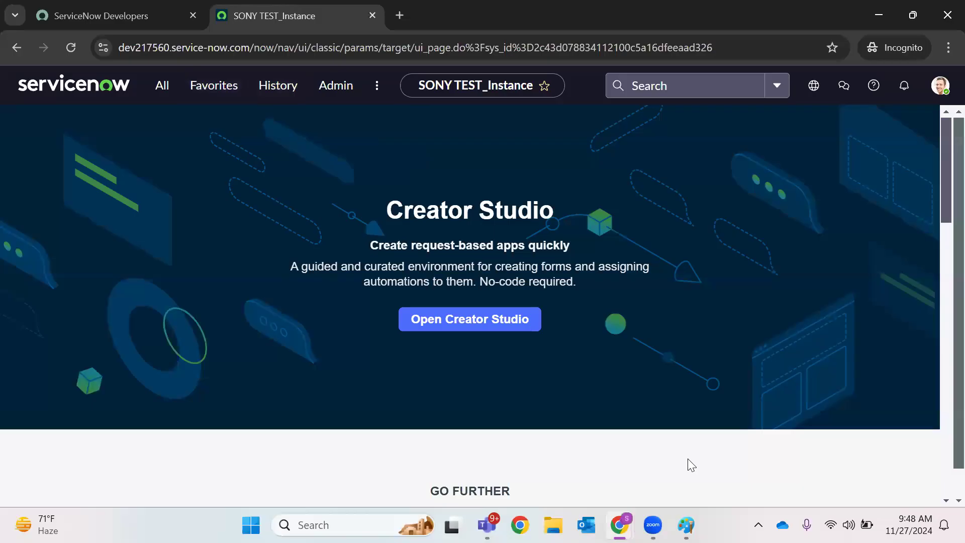
{"action": "mouse_move", "coordinate": [619, 523]}
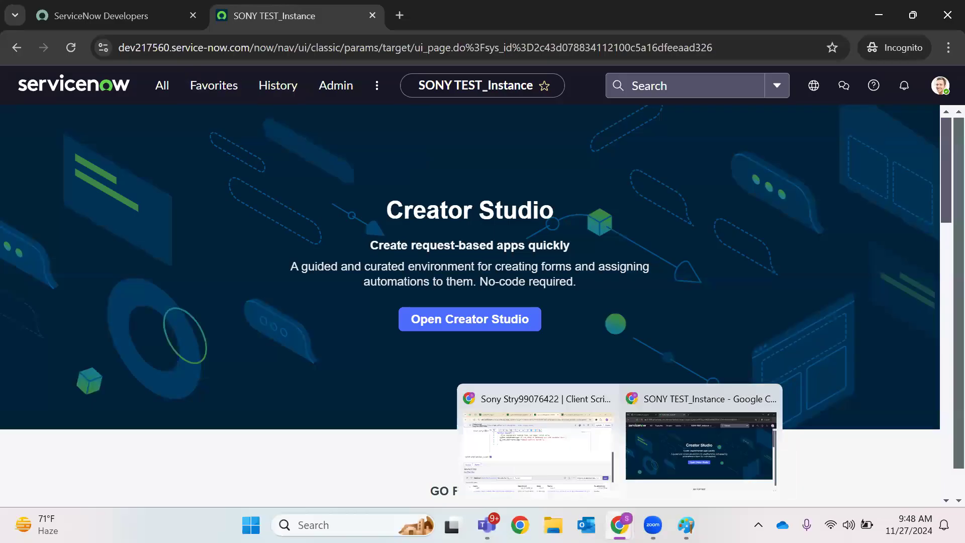
{"action": "left_click", "coordinate": [554, 468]}
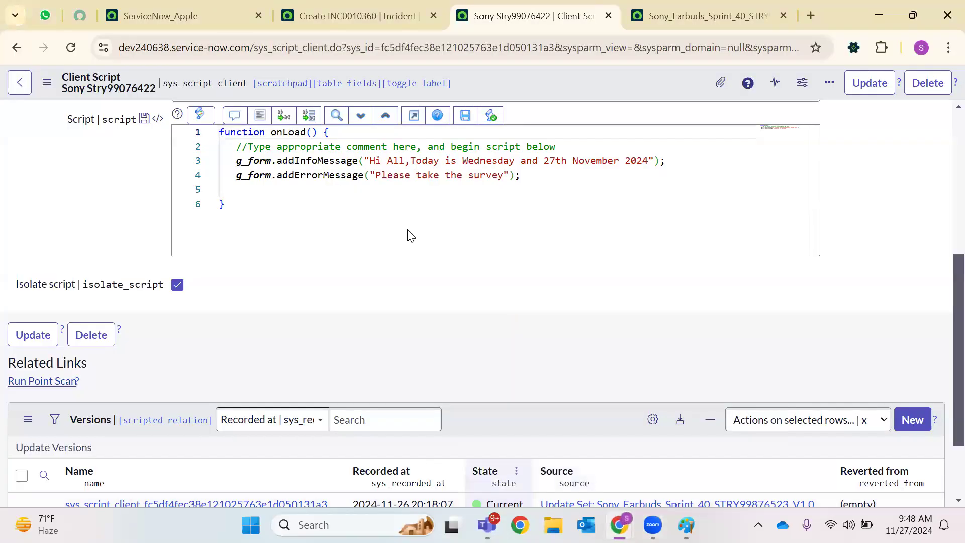
On ServiceNow_Apple, filter the All menu for 'local update' and open Local Update Sets in a new tab
{"action": "scroll", "coordinate": [941, 221], "scroll_direction": "up", "scroll_amount": 5}
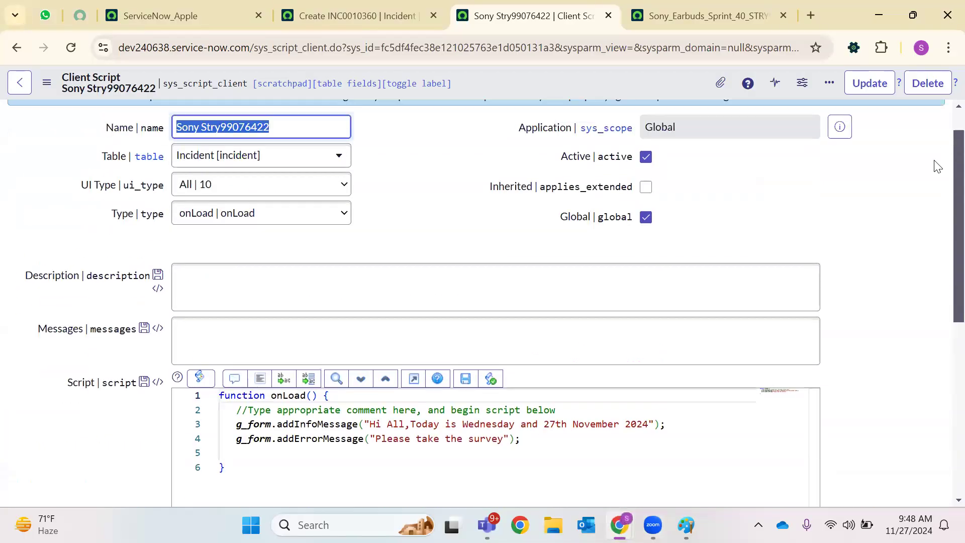
{"action": "left_click", "coordinate": [352, 15]}
{"action": "left_click", "coordinate": [202, 14]}
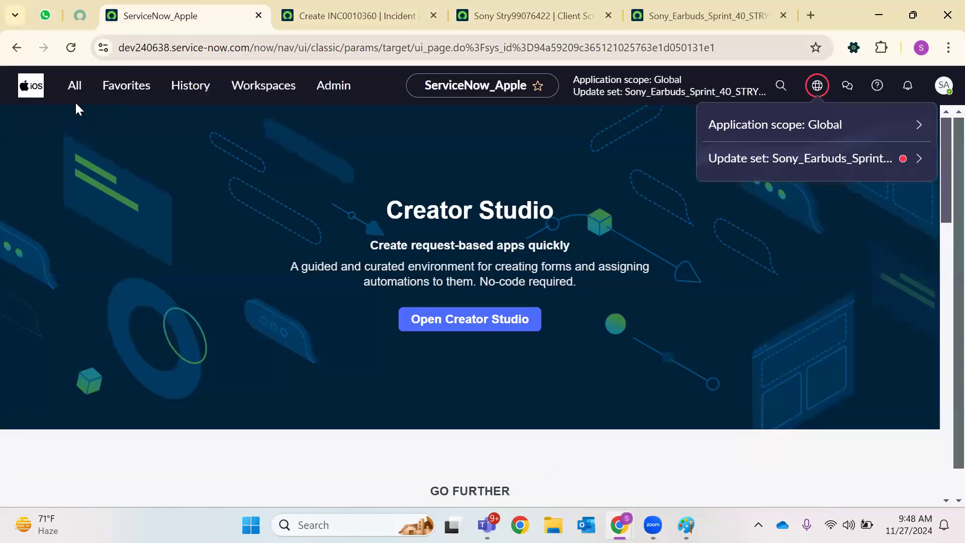
{"action": "left_click", "coordinate": [74, 87]}
{"action": "type", "text": "local update"}
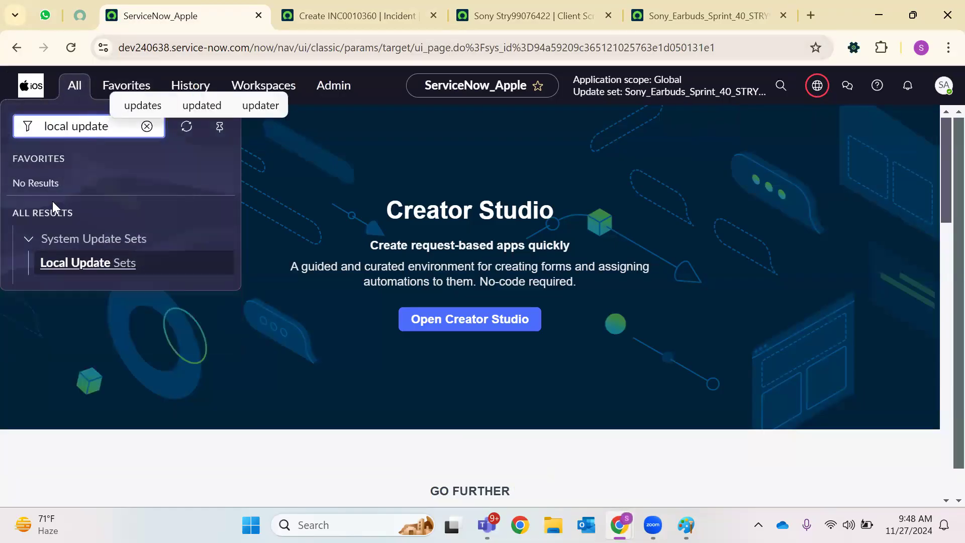
{"action": "right_click", "coordinate": [61, 263]}
{"action": "left_click", "coordinate": [157, 282]}
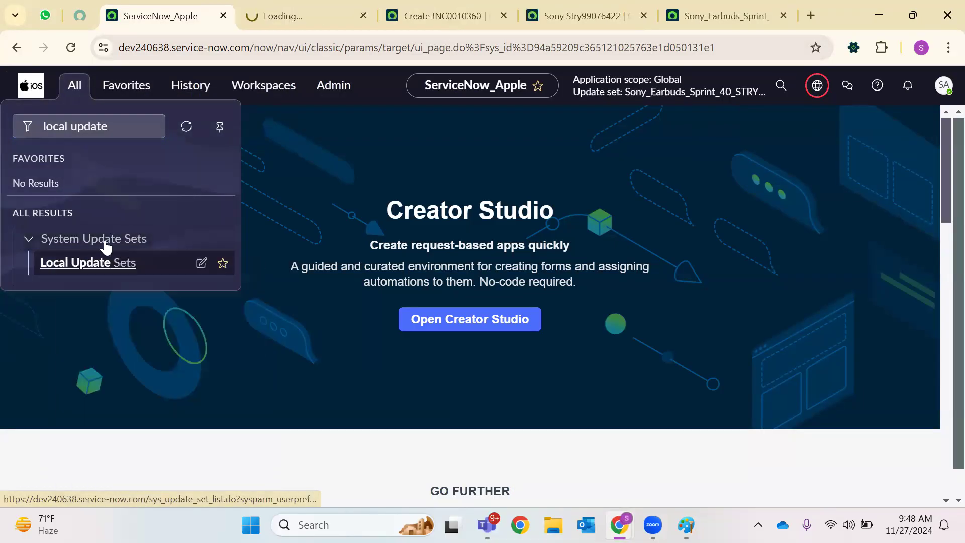
{"action": "left_click", "coordinate": [325, 5]}
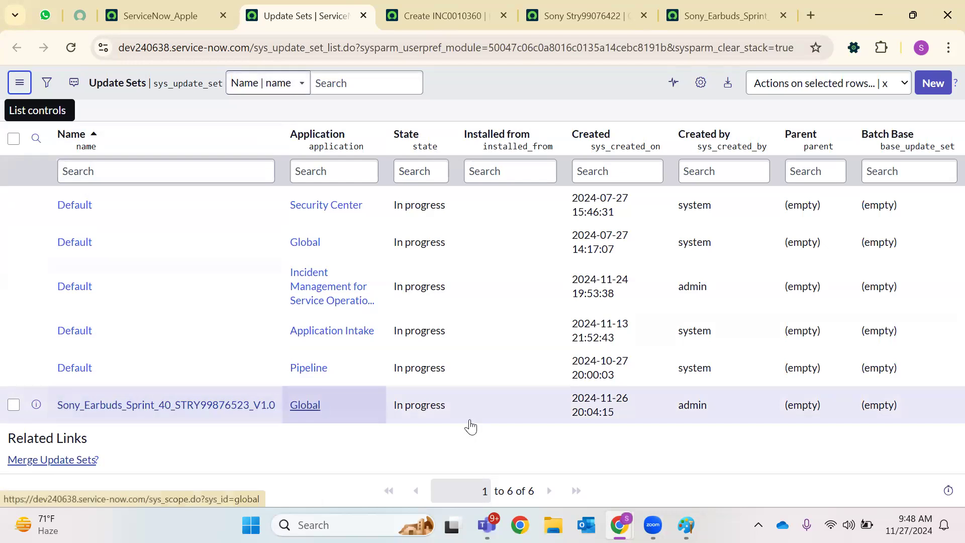
{"action": "left_click_drag", "start_coordinate": [470, 421], "coordinate": [392, 404]}
{"action": "left_click_drag", "start_coordinate": [628, 410], "coordinate": [560, 400]}
{"action": "left_click_drag", "start_coordinate": [739, 407], "coordinate": [572, 416]}
{"action": "left_click", "coordinate": [115, 432]}
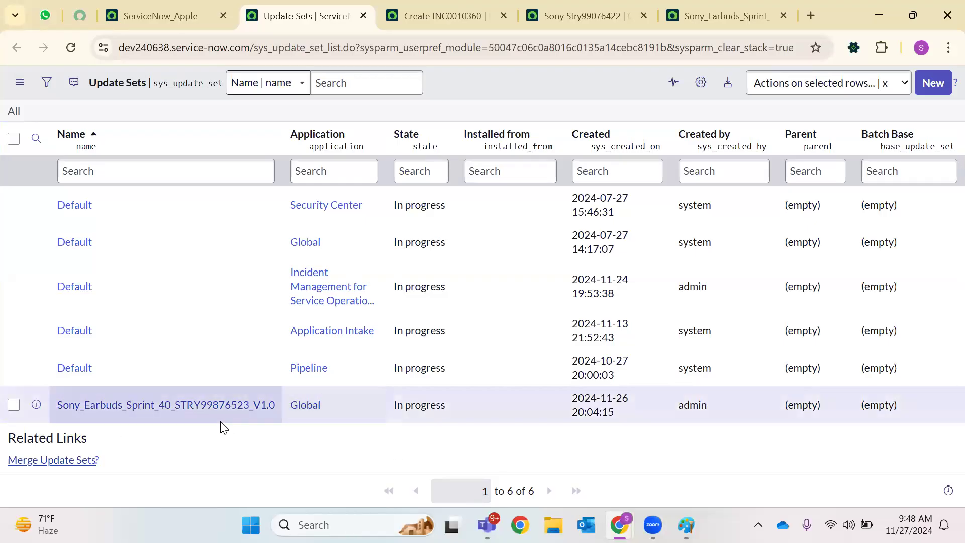
{"action": "left_click", "coordinate": [221, 408]}
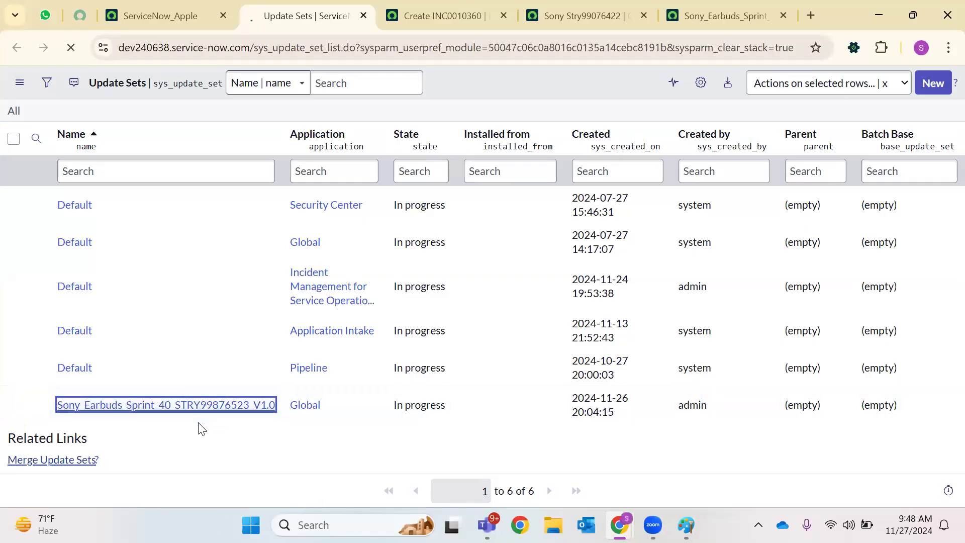
{"action": "scroll", "coordinate": [196, 417], "scroll_direction": "down", "scroll_amount": 3}
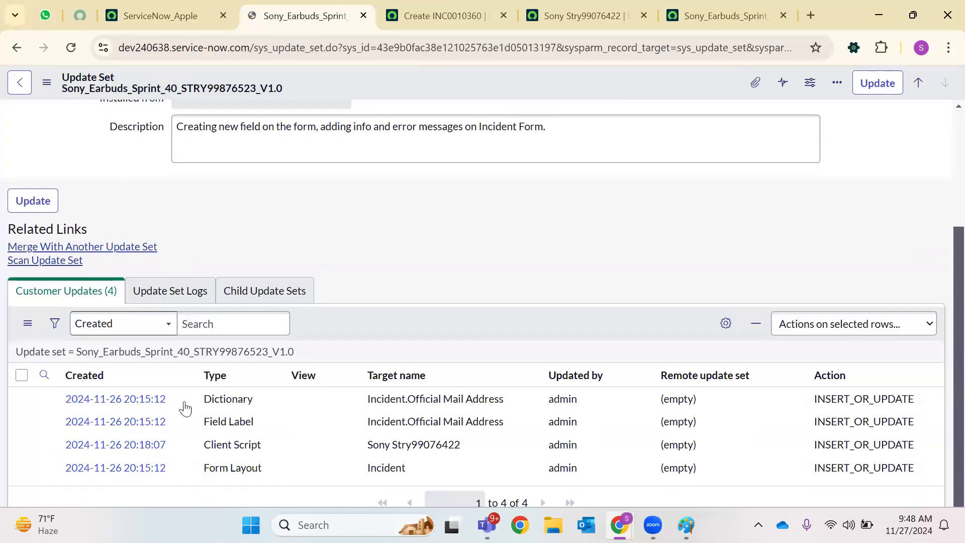
{"action": "scroll", "coordinate": [196, 417], "scroll_direction": "down", "scroll_amount": 2}
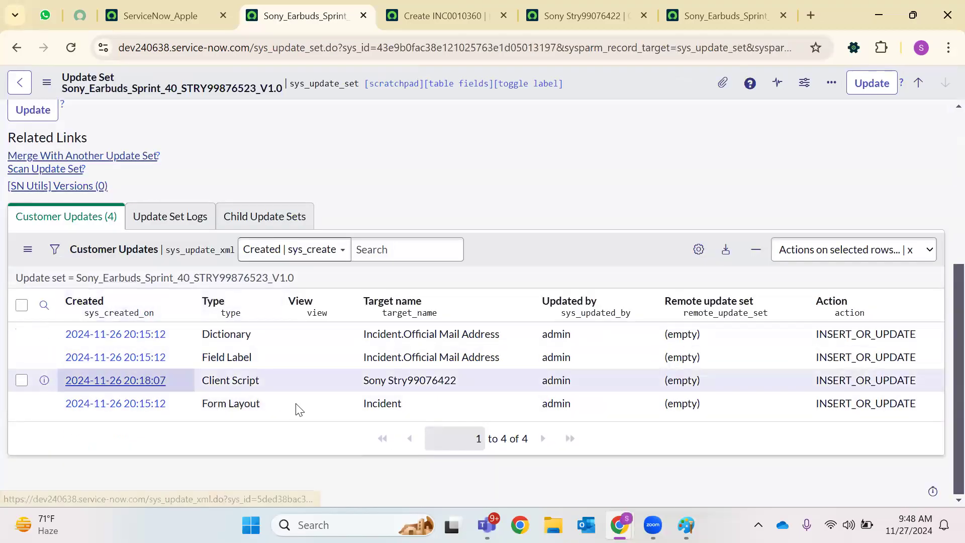
{"action": "left_click_drag", "start_coordinate": [153, 369], "coordinate": [47, 331]}
{"action": "left_click", "coordinate": [617, 179]}
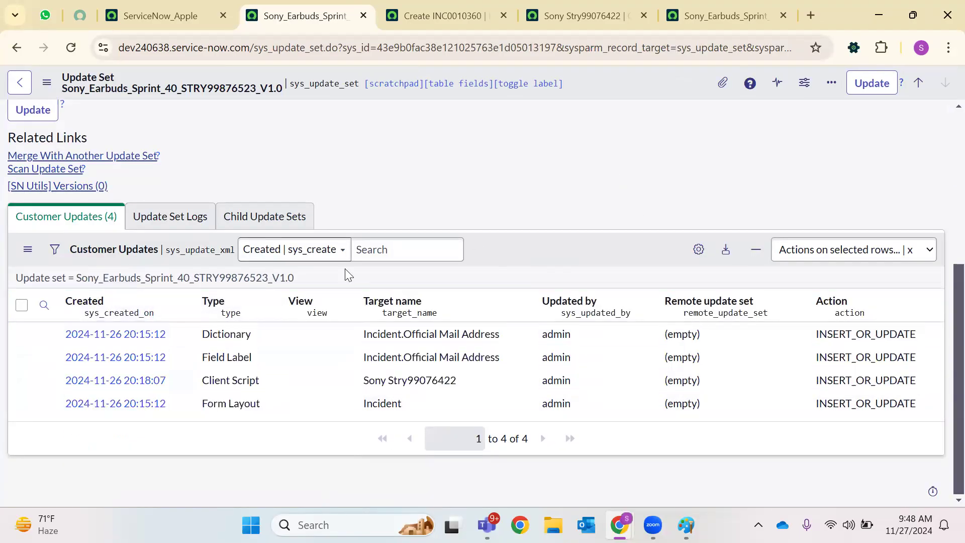
{"action": "double_click", "coordinate": [233, 333]}
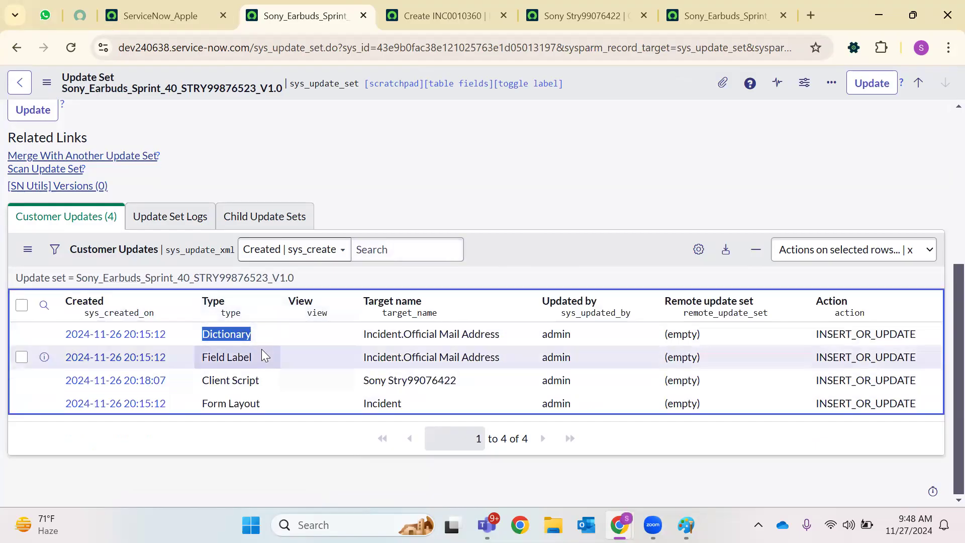
{"action": "left_click_drag", "start_coordinate": [260, 357], "coordinate": [179, 357]}
{"action": "left_click_drag", "start_coordinate": [275, 383], "coordinate": [201, 385]}
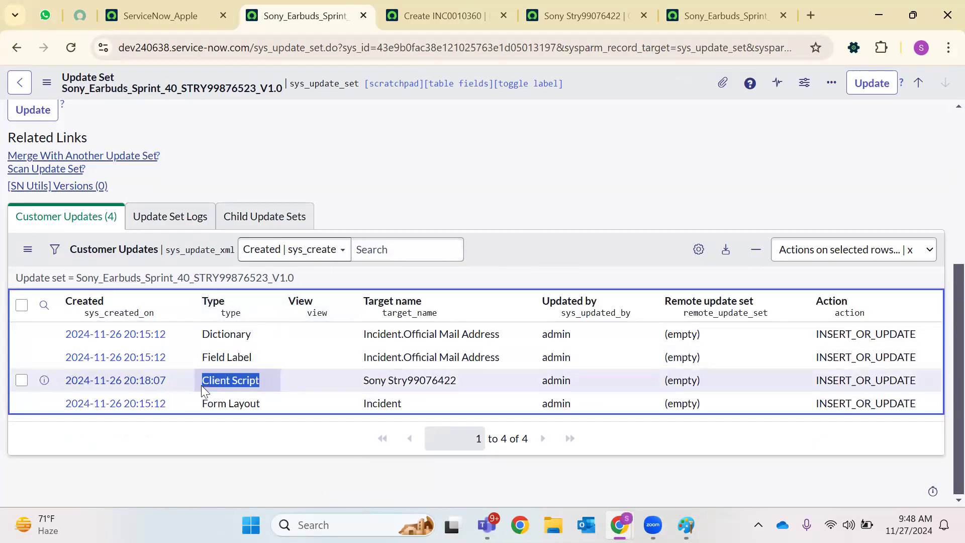
{"action": "left_click_drag", "start_coordinate": [266, 403], "coordinate": [223, 400]}
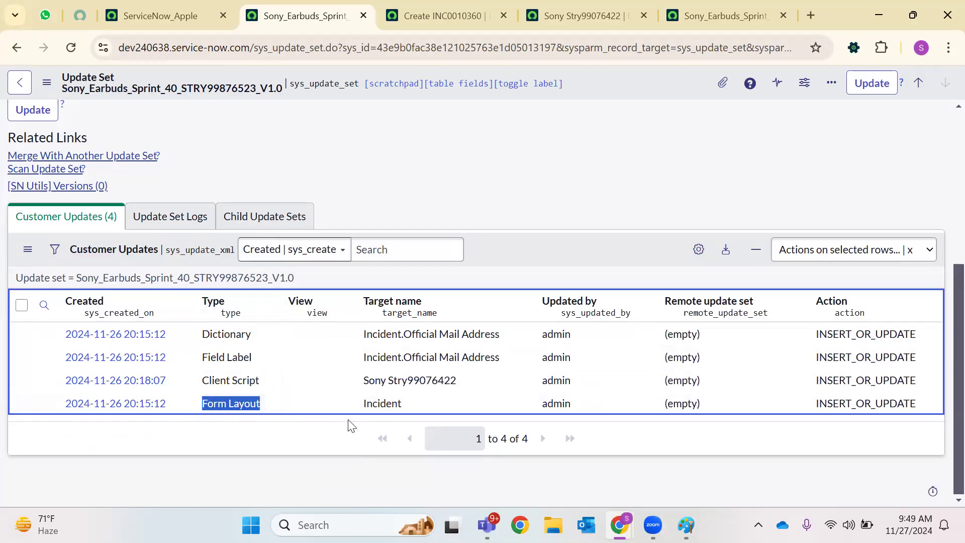
{"action": "left_click_drag", "start_coordinate": [476, 385], "coordinate": [357, 380]}
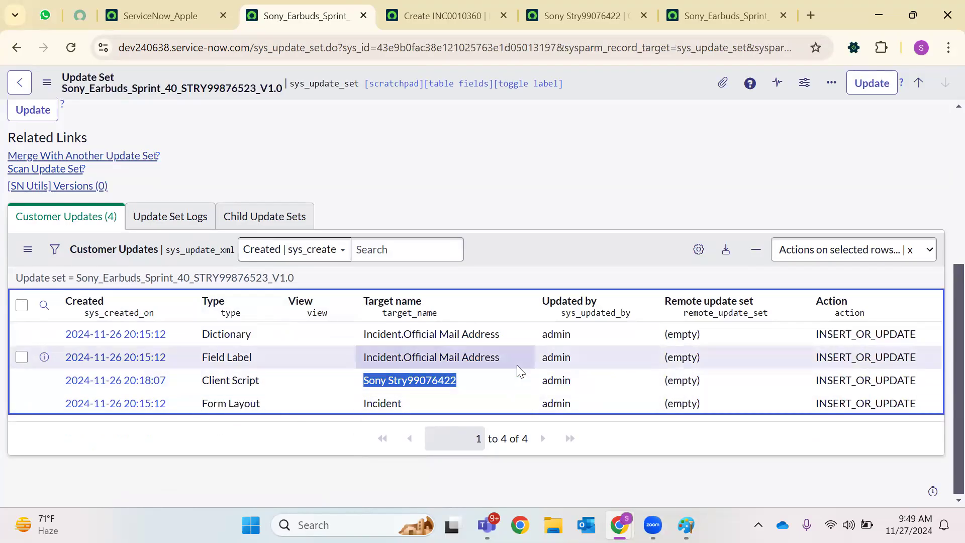
{"action": "left_click_drag", "start_coordinate": [500, 358], "coordinate": [344, 361]}
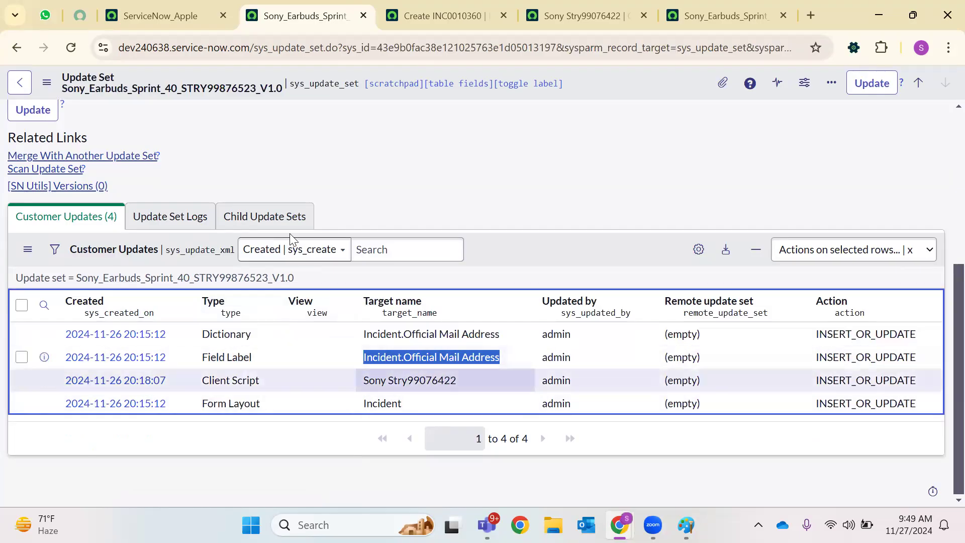
Change the State of Sony_Earbuds_Sprint_40_STRY99876523_V1.0 to Complete and save the record
{"action": "scroll", "coordinate": [432, 356], "scroll_direction": "up", "scroll_amount": 5}
{"action": "left_click", "coordinate": [336, 157]}
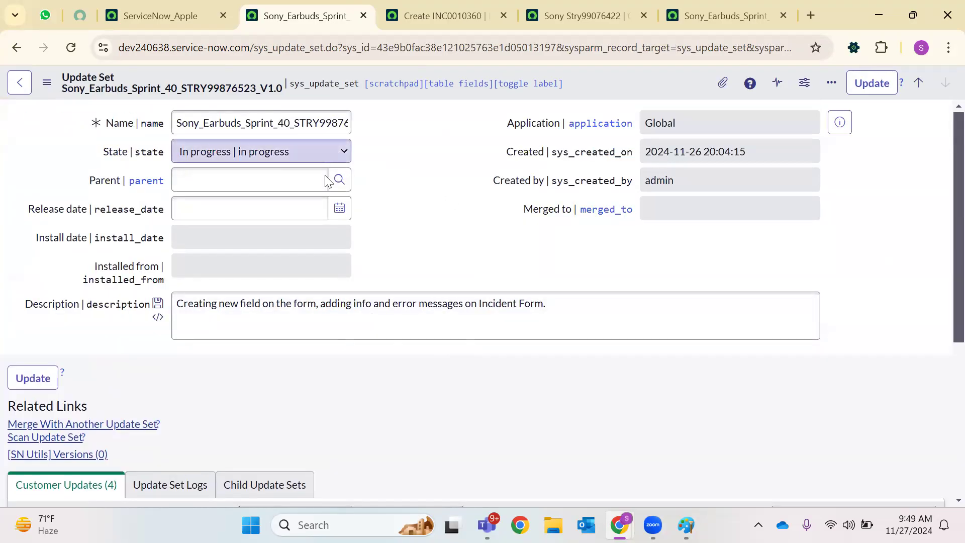
{"action": "left_click", "coordinate": [295, 192]}
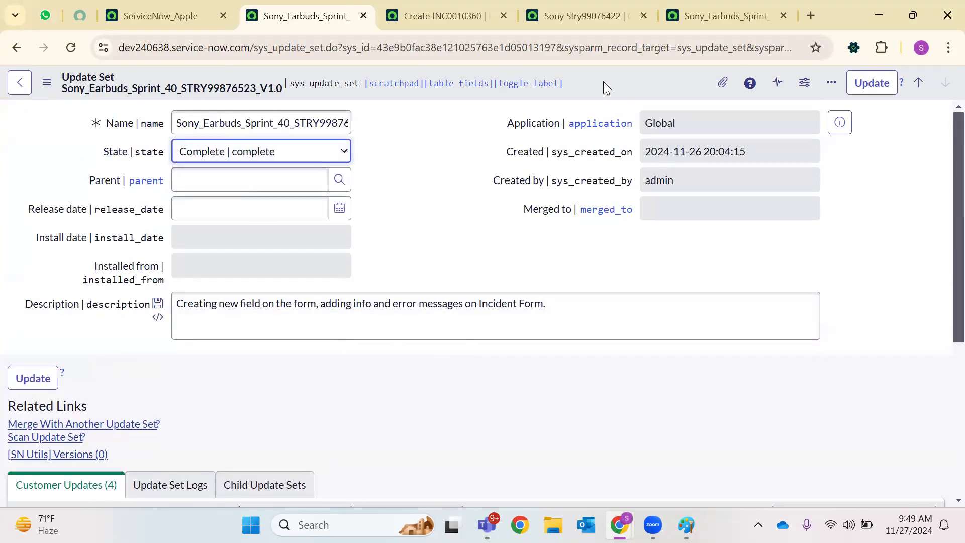
{"action": "right_click", "coordinate": [603, 82]}
{"action": "left_click", "coordinate": [629, 93]}
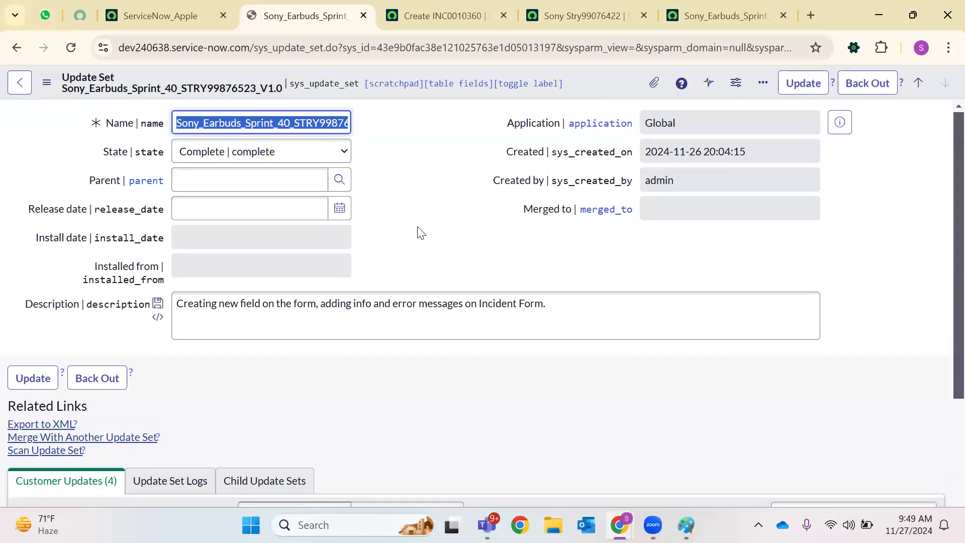
{"action": "scroll", "coordinate": [429, 242], "scroll_direction": "down", "scroll_amount": 6}
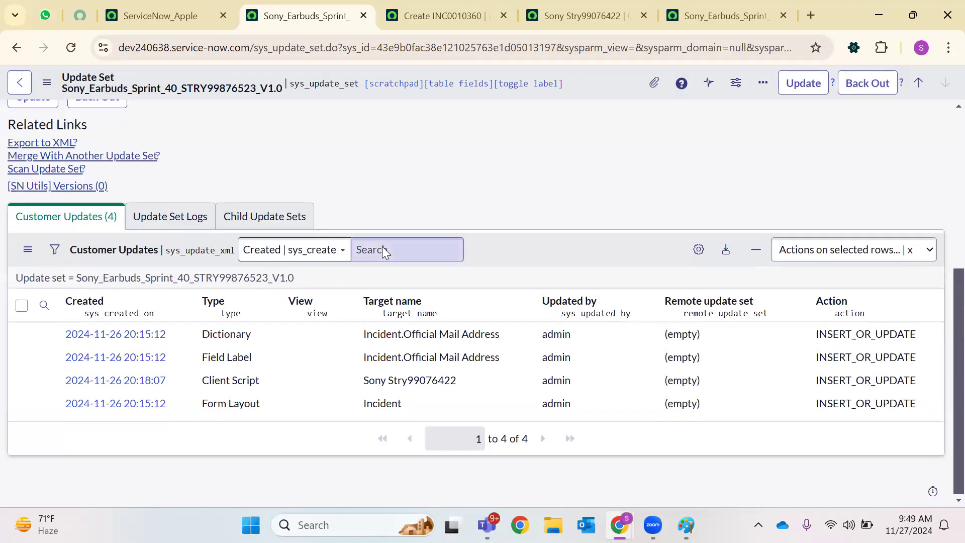
{"action": "scroll", "coordinate": [383, 248], "scroll_direction": "up", "scroll_amount": 6}
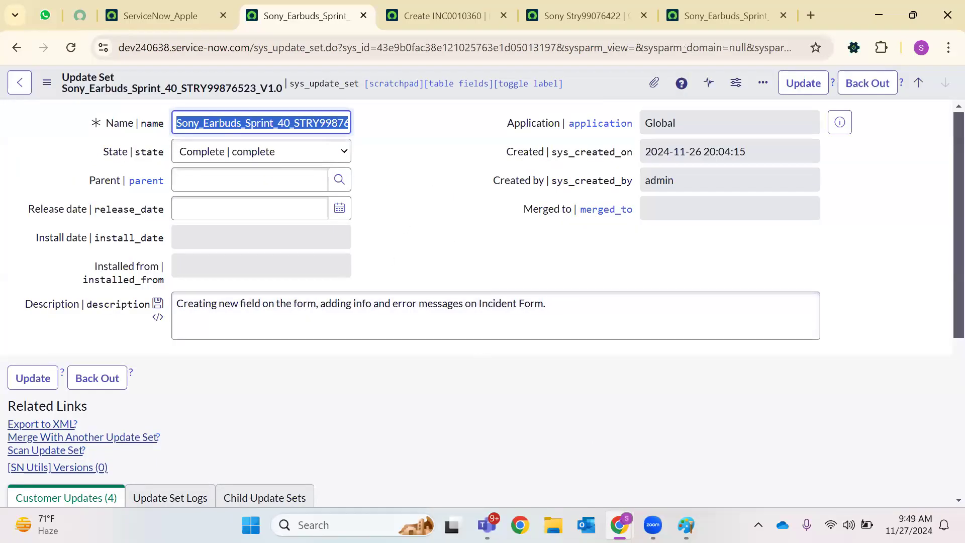
Reload the SONY TEST_Instance and open a new incident form with incident.DO in the navigator
{"action": "mouse_move", "coordinate": [619, 525]}
{"action": "left_click", "coordinate": [686, 453]}
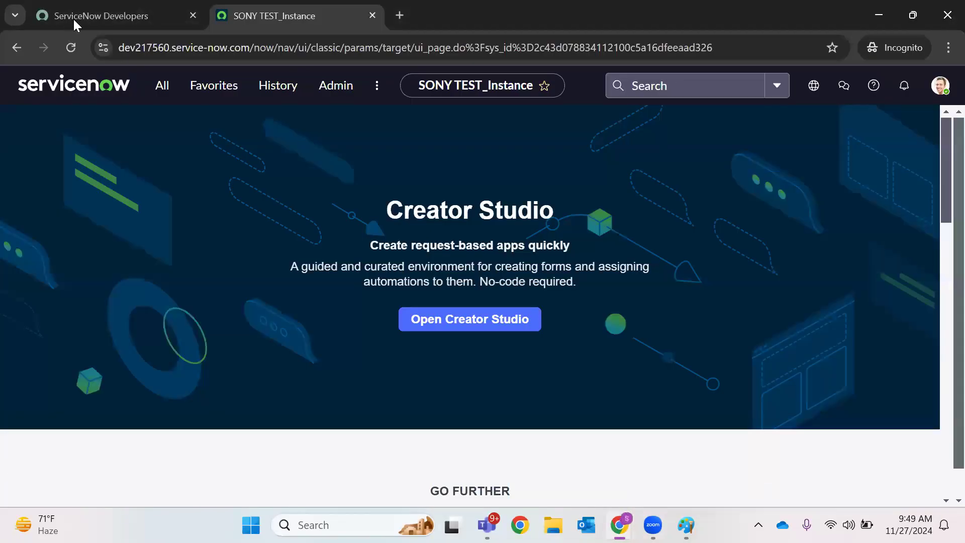
{"action": "left_click", "coordinate": [71, 48]}
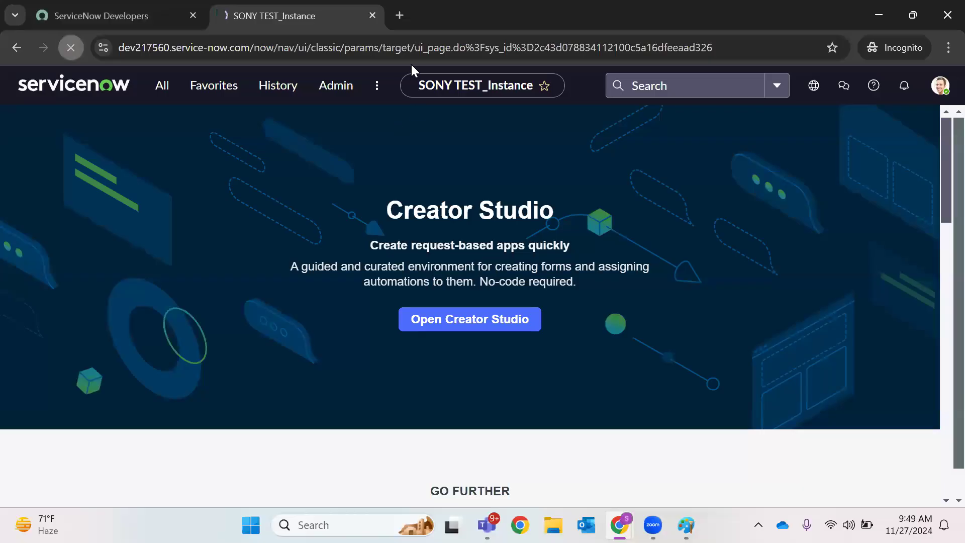
{"action": "left_click", "coordinate": [161, 86]}
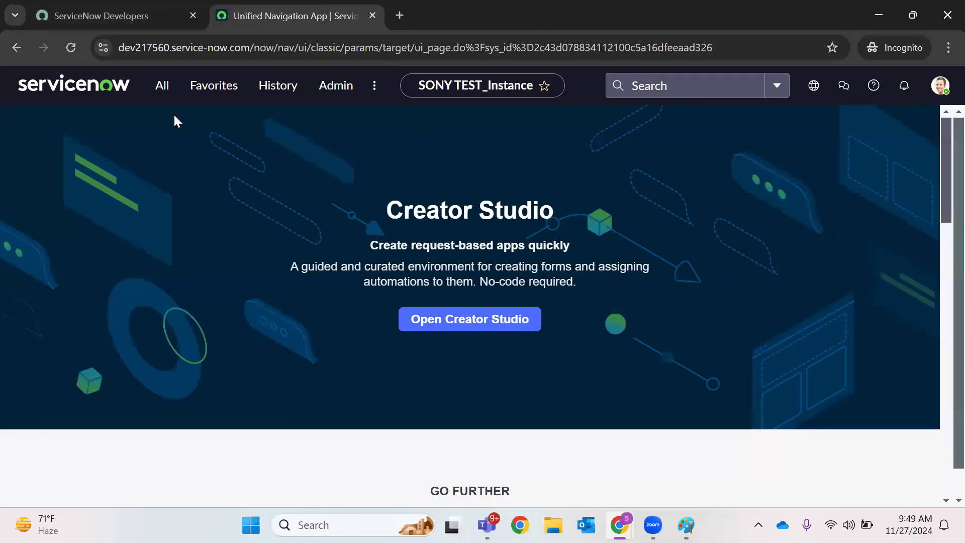
{"action": "left_click", "coordinate": [159, 89]}
{"action": "type", "text": "in"}
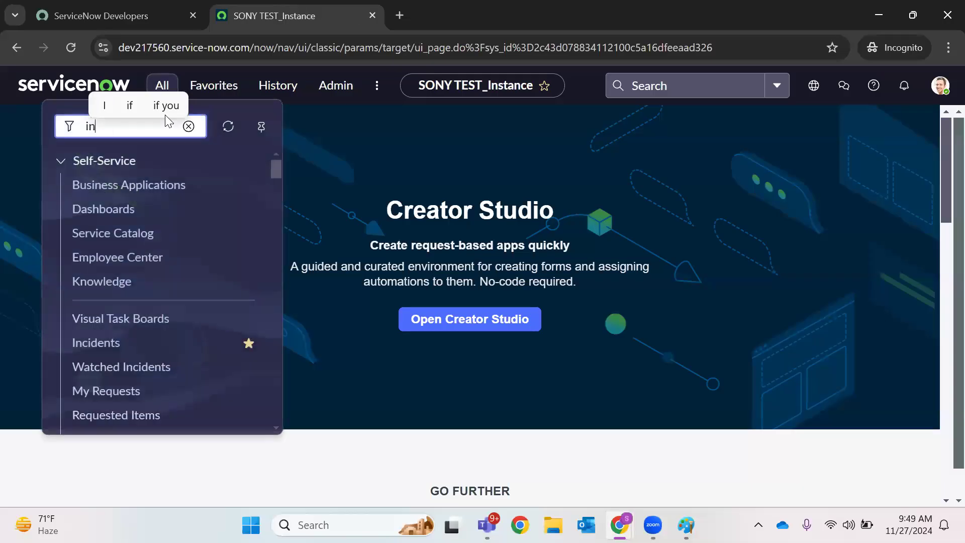
{"action": "type", "text": "cident.DO"}
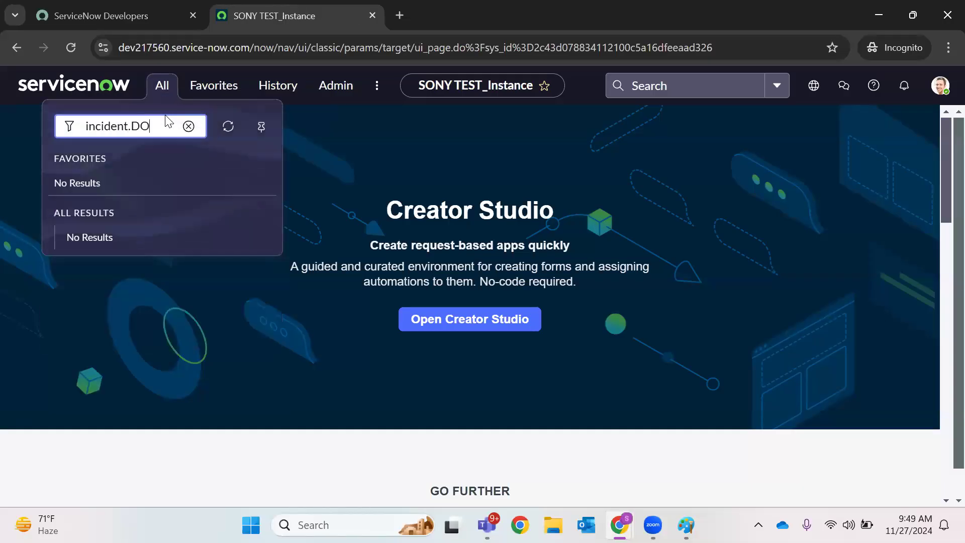
{"action": "key", "text": "Return"}
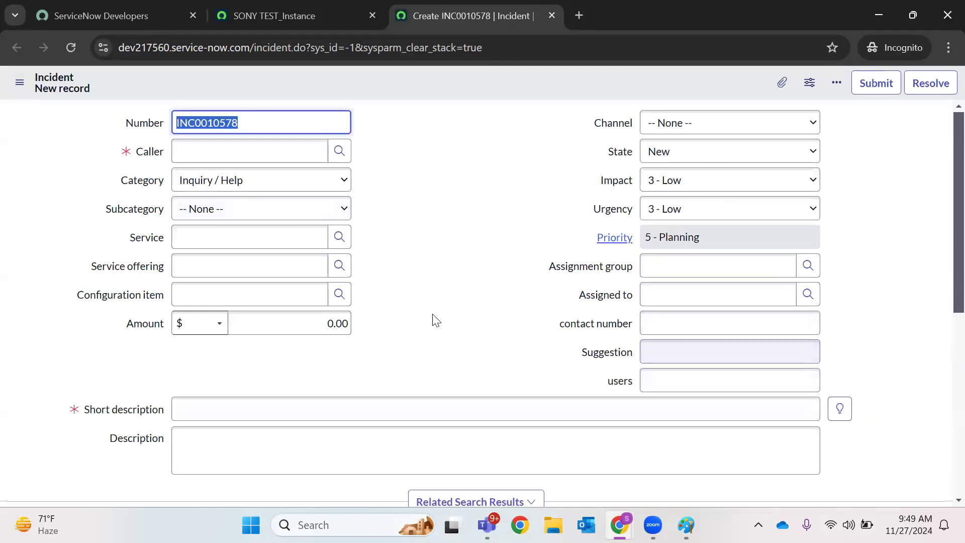
Return to the ServiceNow_Apple window and reload the new incident form
{"action": "mouse_move", "coordinate": [620, 525]}
{"action": "left_click", "coordinate": [533, 452]}
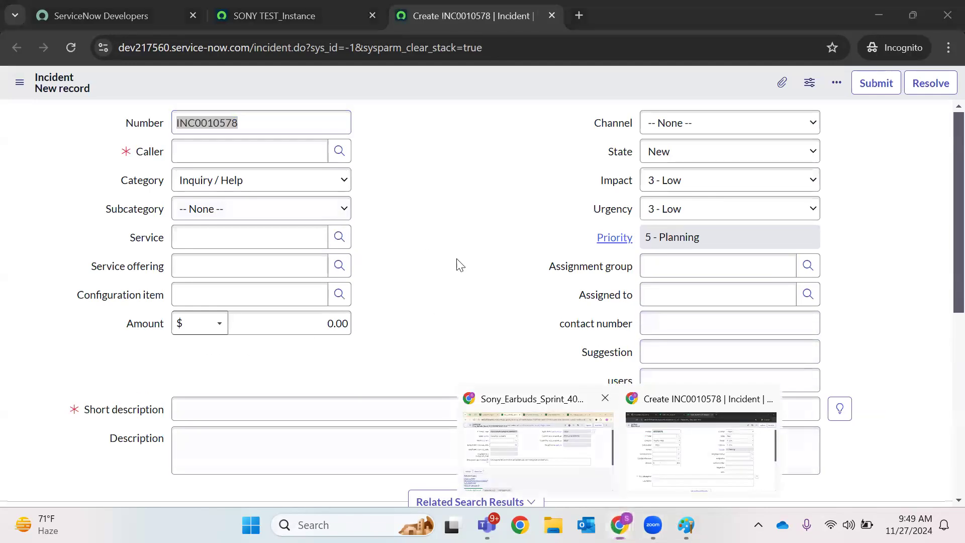
{"action": "left_click", "coordinate": [431, 11]}
{"action": "left_click", "coordinate": [162, 12]}
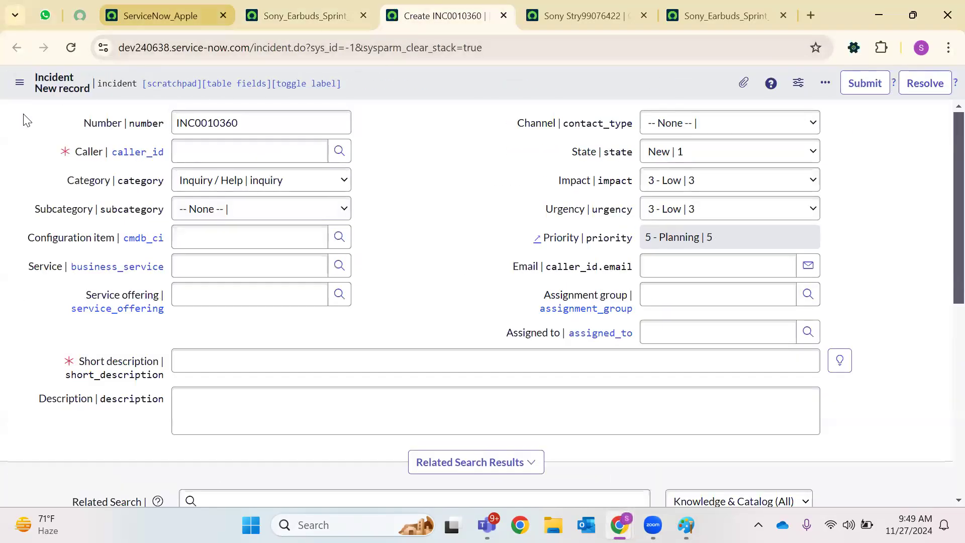
{"action": "left_click", "coordinate": [425, 7]}
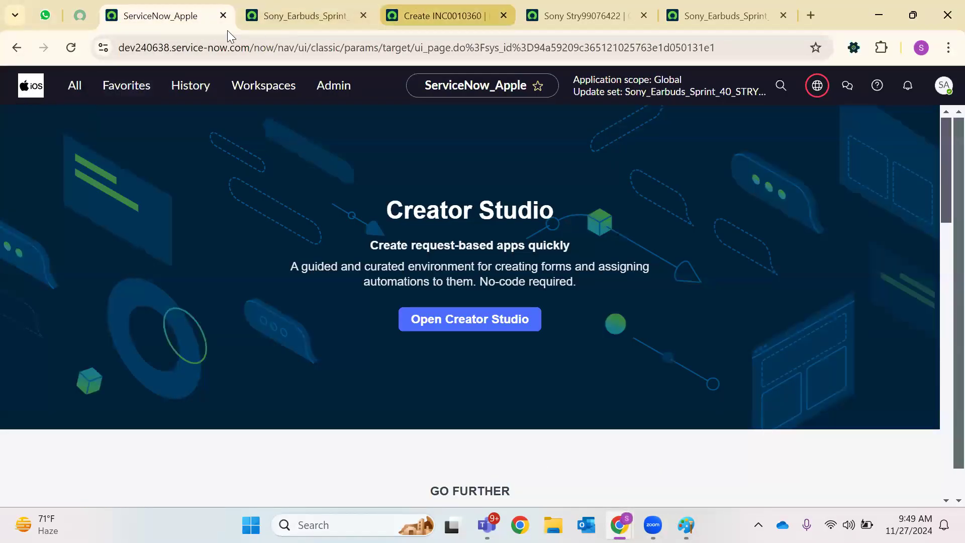
{"action": "left_click", "coordinate": [73, 47]}
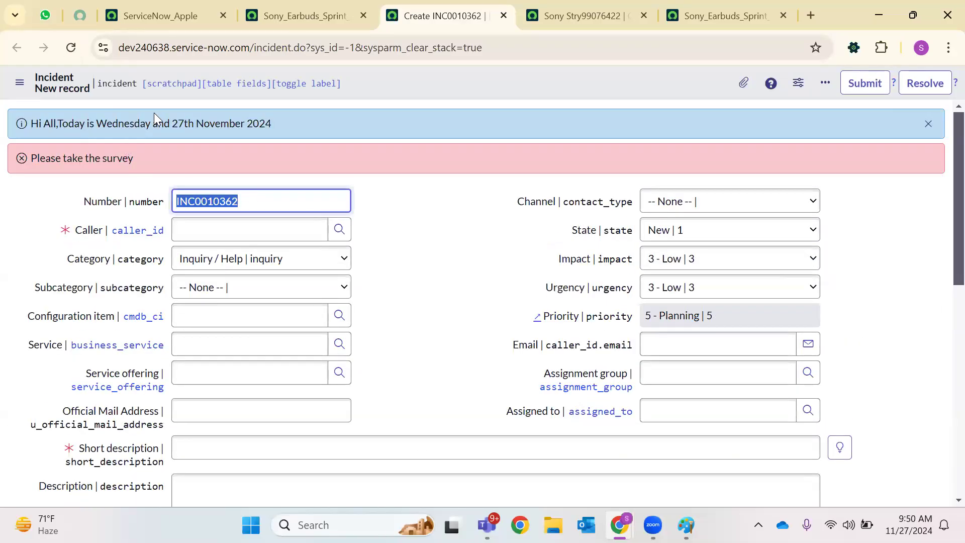
Check the date and 'Please take the survey' messages and the Official Mail Address field
{"action": "triple_click", "coordinate": [154, 113]}
{"action": "triple_click", "coordinate": [131, 155]}
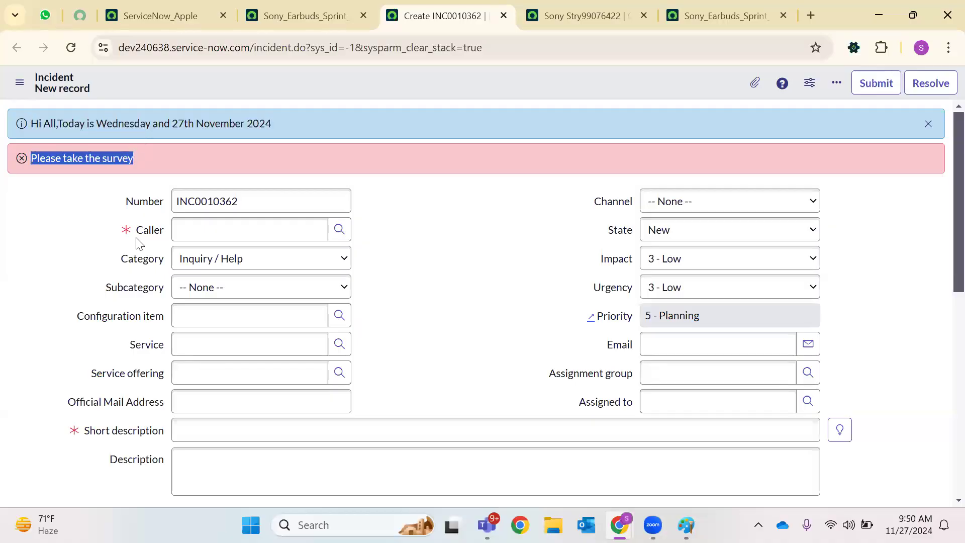
{"action": "left_click_drag", "start_coordinate": [68, 405], "coordinate": [177, 408]}
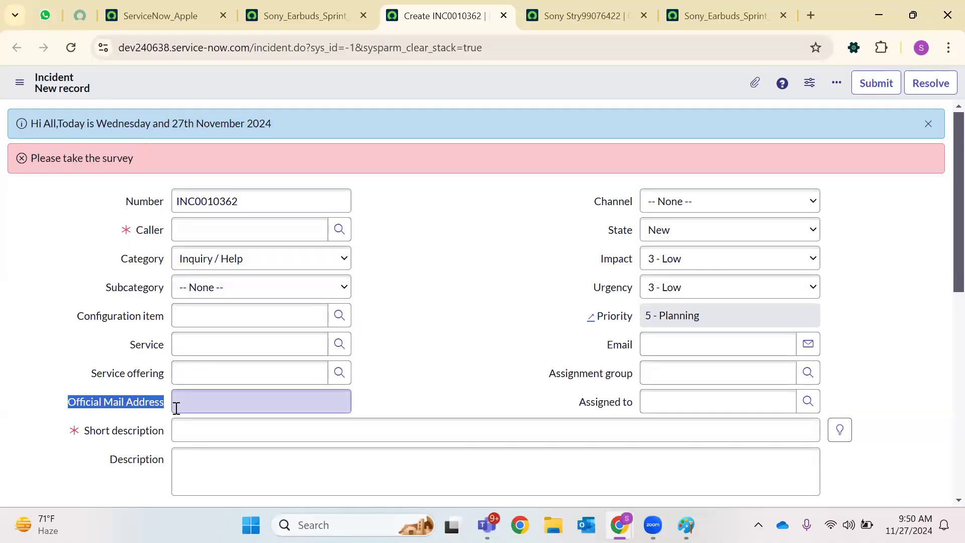
{"action": "left_click", "coordinate": [282, 415]}
{"action": "left_click", "coordinate": [322, 403]}
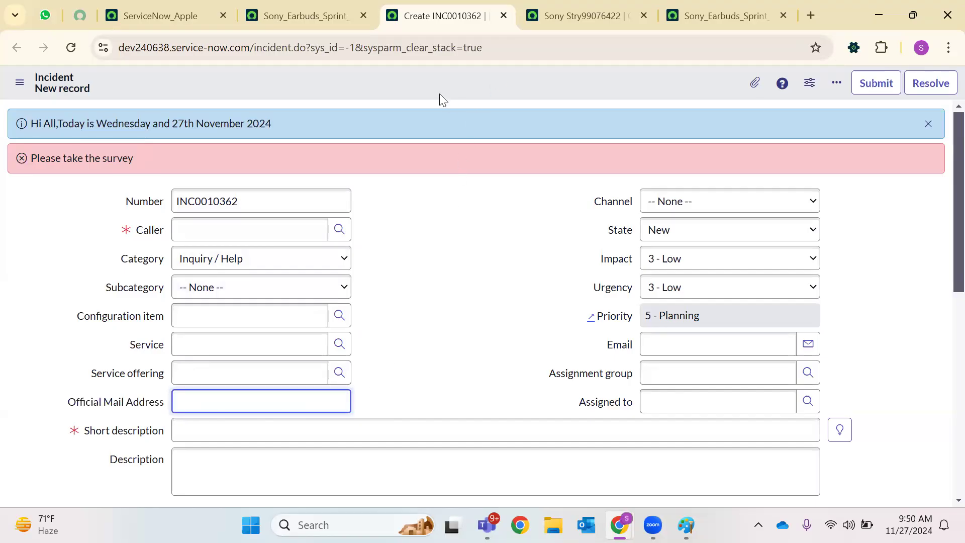
{"action": "left_click", "coordinate": [319, 9]}
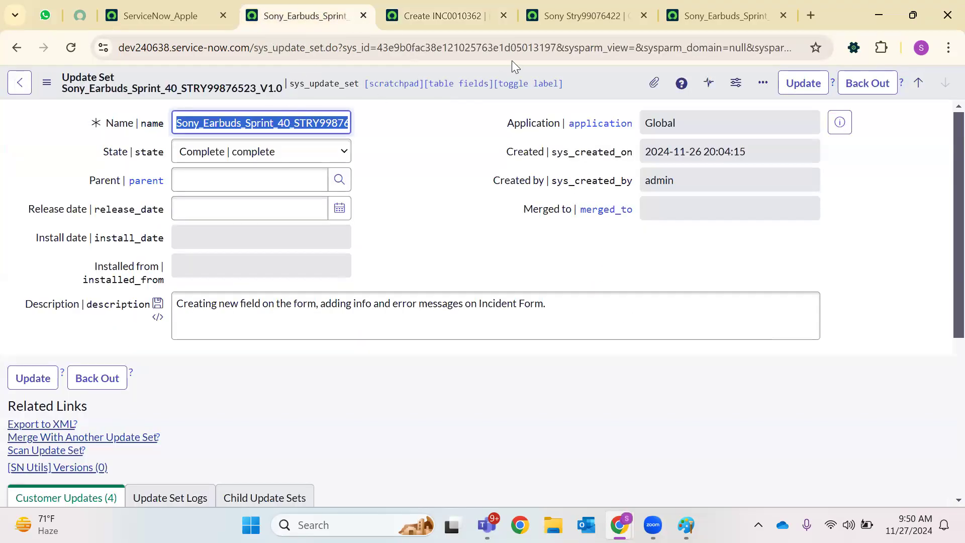
{"action": "left_click", "coordinate": [442, 15]}
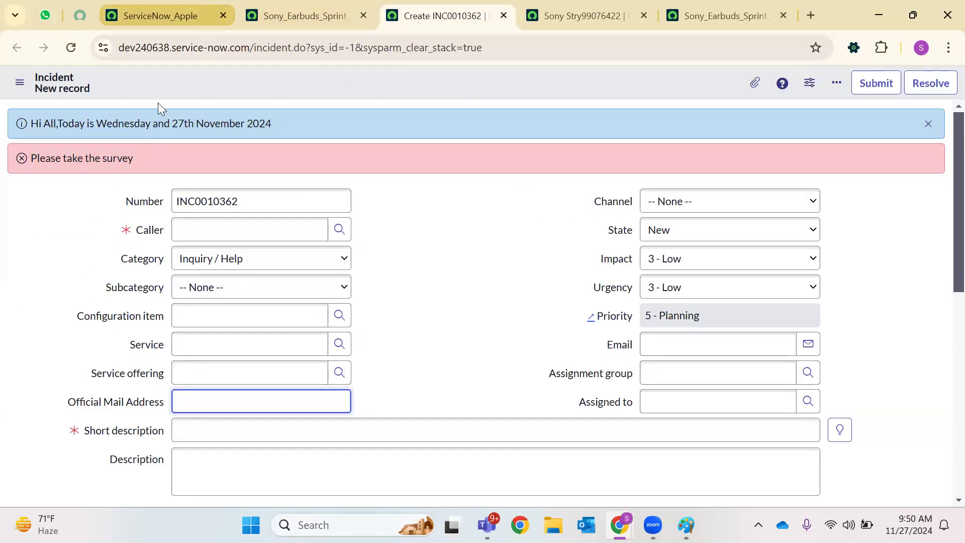
{"action": "left_click", "coordinate": [204, 10]}
Open sys_script_client.LIST and start a new client script named 'Populate Official Mail address'
{"action": "left_click", "coordinate": [74, 94]}
{"action": "type", "text": "client sc"}
{"action": "key", "text": "BackSpace"}
{"action": "key", "text": "BackSpace"}
{"action": "key", "text": "BackSpace"}
{"action": "key", "text": "BackSpace"}
{"action": "key", "text": "BackSpace"}
{"action": "key", "text": "BackSpace"}
{"action": "key", "text": "BackSpace"}
{"action": "key", "text": "BackSpace"}
{"action": "key", "text": "BackSpace"}
{"action": "type", "text": "sys_"}
{"action": "type", "text": "script_clie"}
{"action": "type", "text": "nt.LIST"}
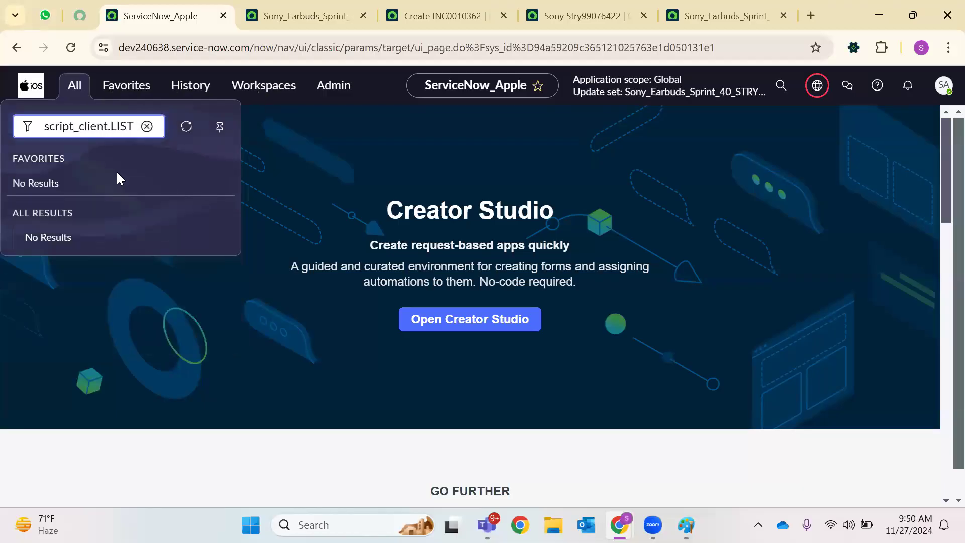
{"action": "key", "text": "Return"}
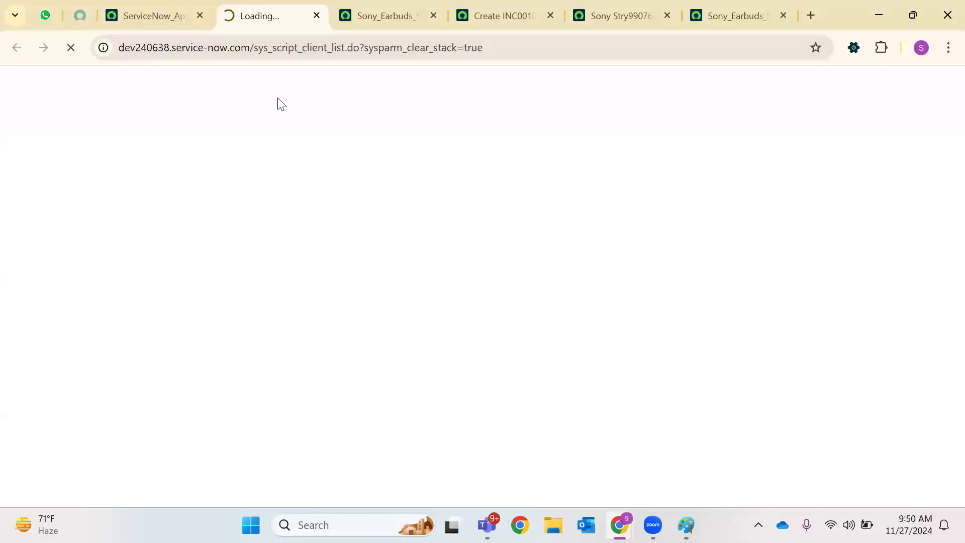
{"action": "left_click", "coordinate": [932, 83]}
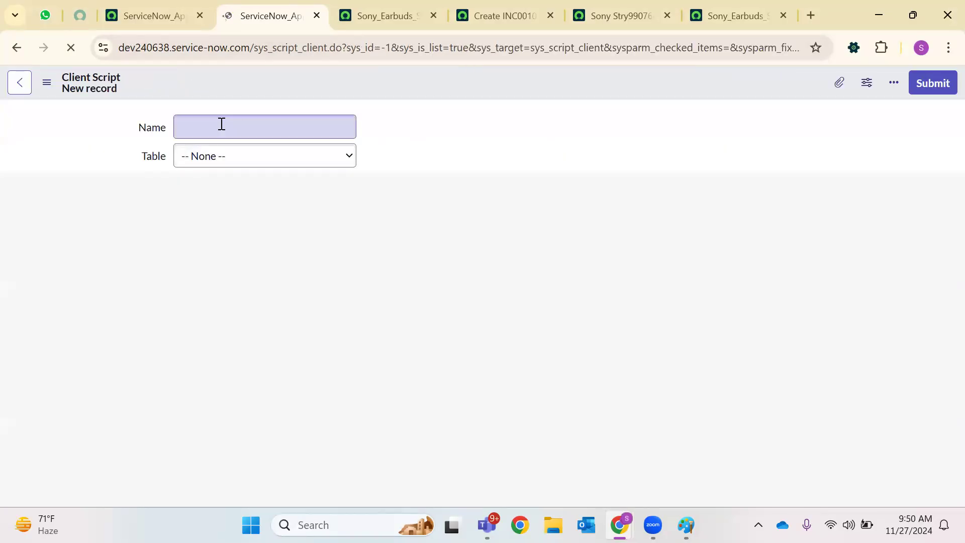
{"action": "type", "text": "Populate "}
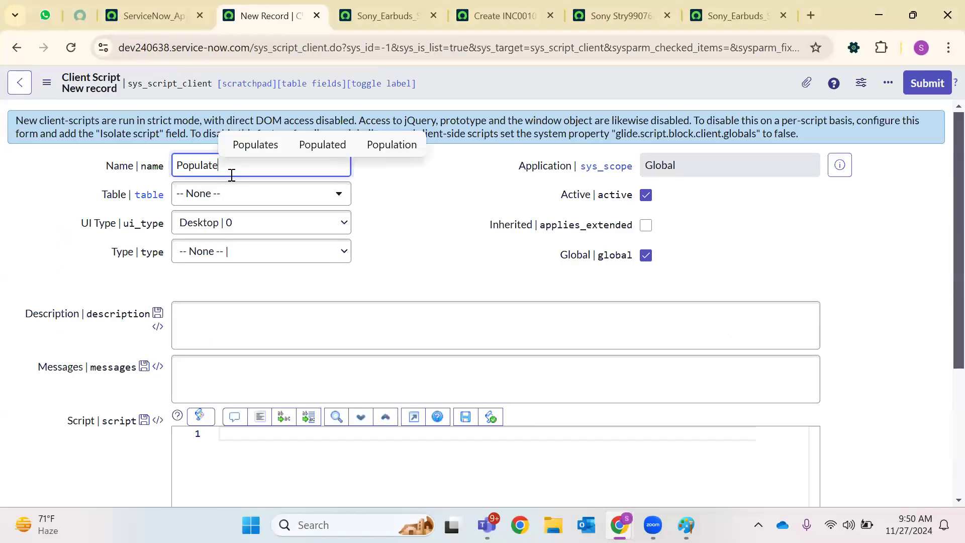
{"action": "type", "text": "Offic"}
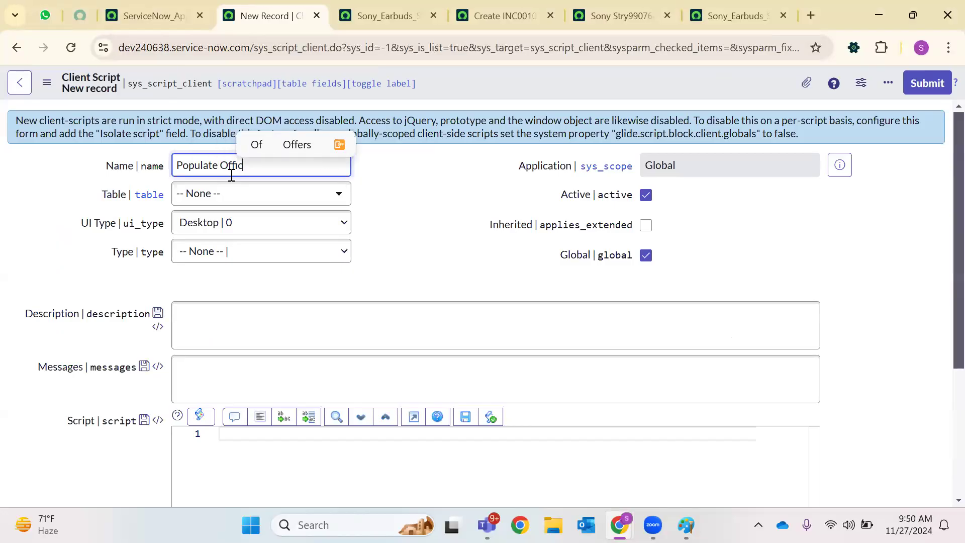
{"action": "type", "text": "ial Mail "}
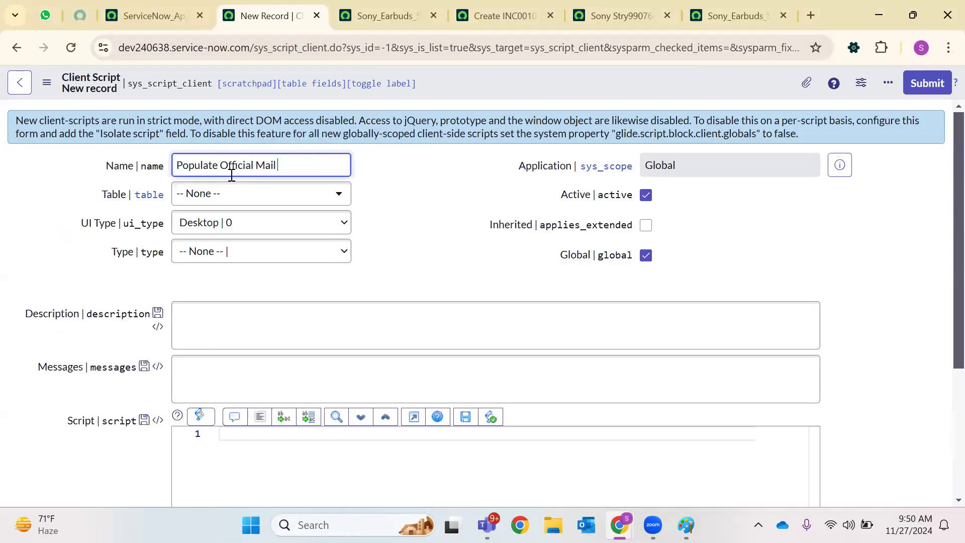
{"action": "type", "text": "address"}
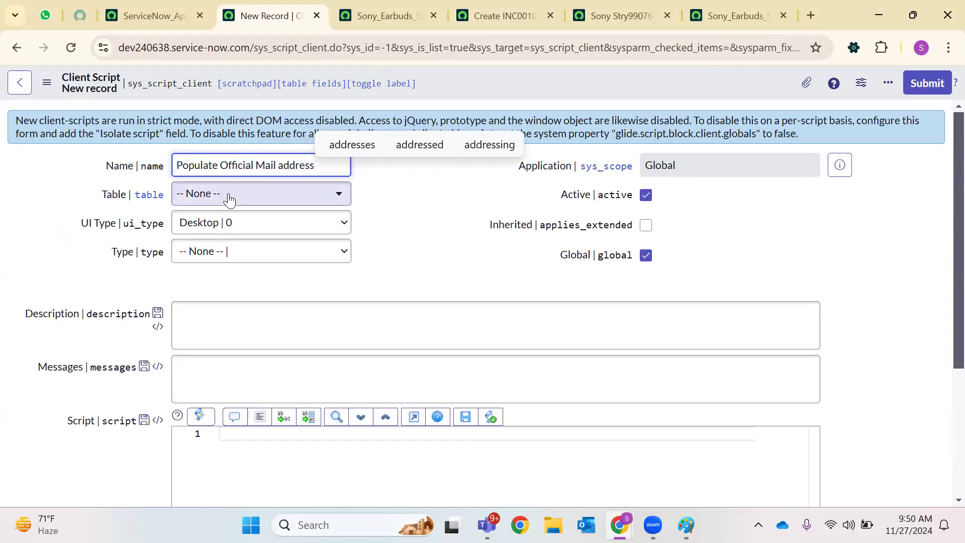
Set Table to Incident, UI Type to All and Type to onLoad
{"action": "left_click", "coordinate": [261, 194]}
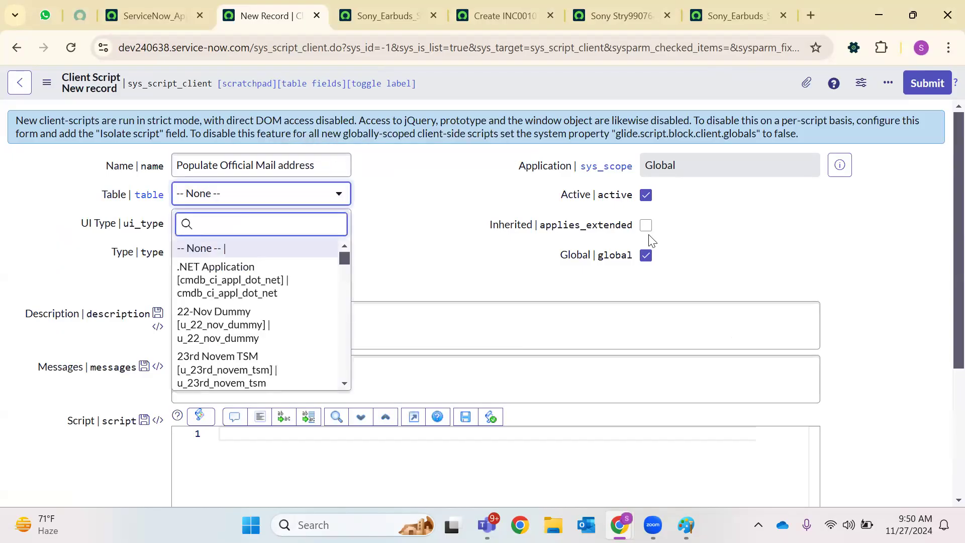
{"action": "type", "text": "incident"}
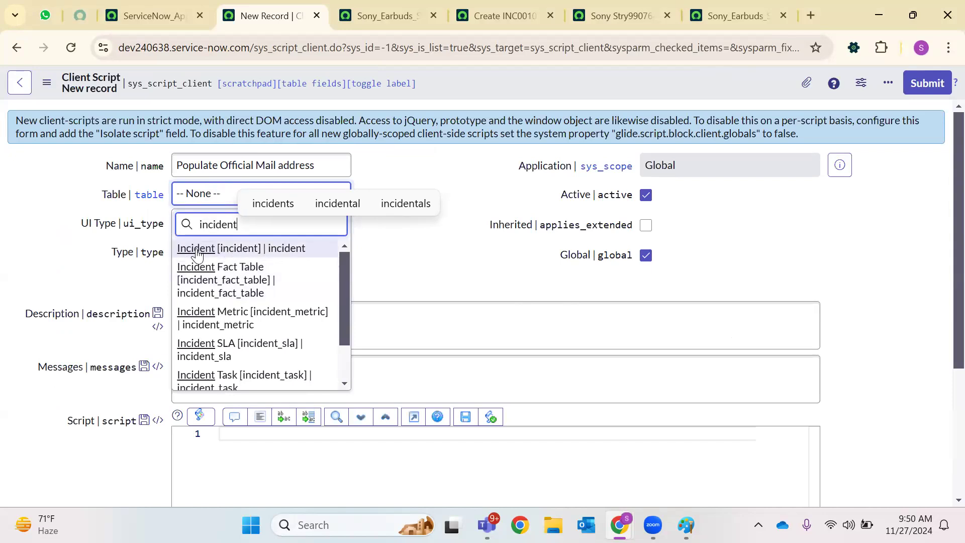
{"action": "left_click", "coordinate": [251, 251]}
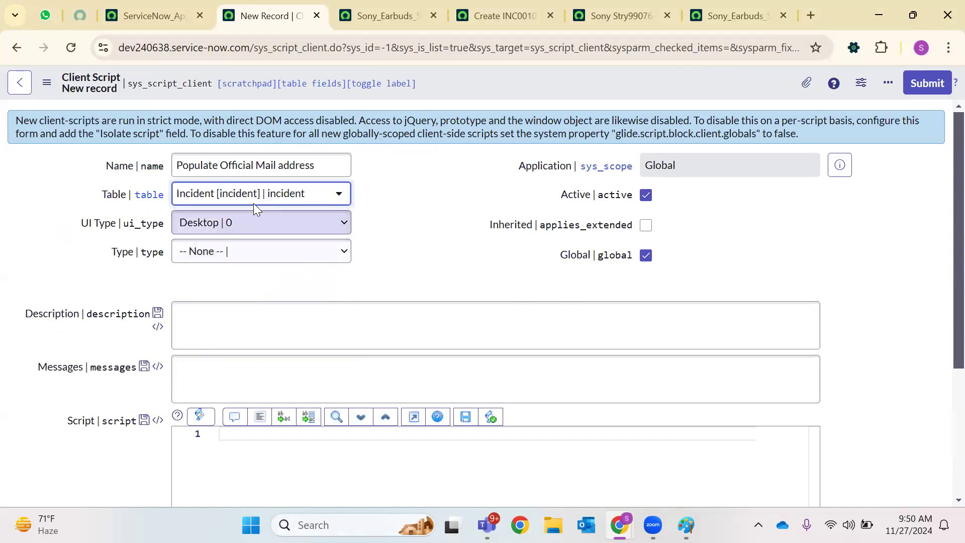
{"action": "left_click", "coordinate": [240, 236]}
{"action": "left_click", "coordinate": [211, 280]}
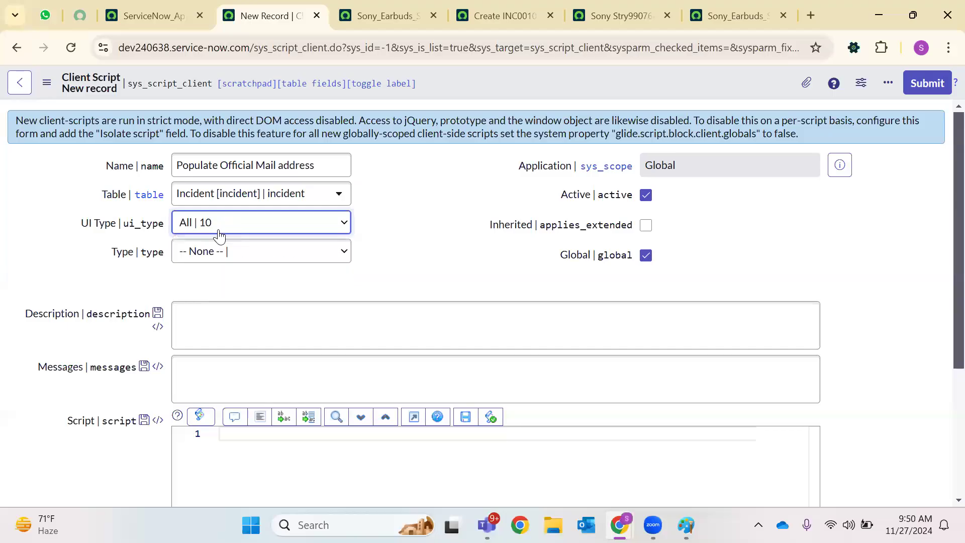
{"action": "left_click", "coordinate": [225, 252]}
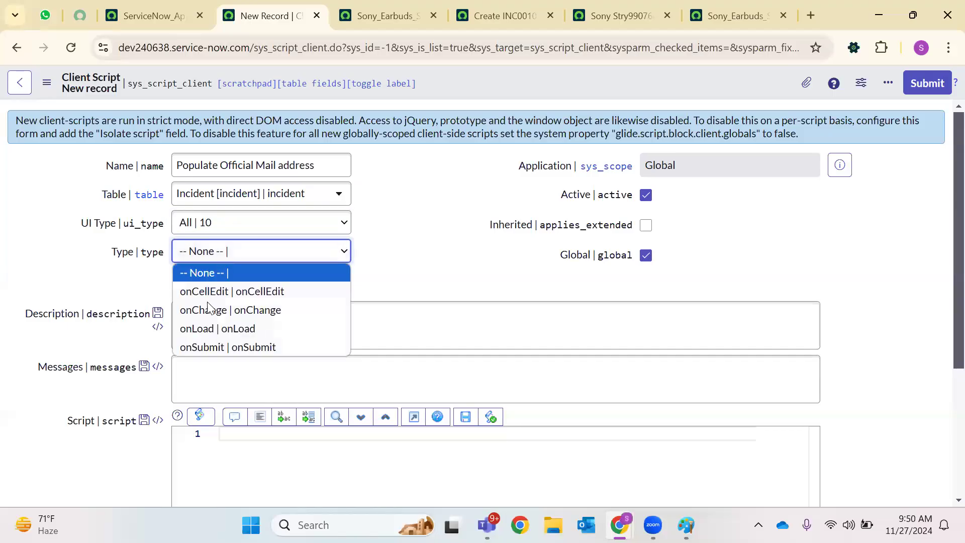
{"action": "left_click", "coordinate": [206, 328]}
{"action": "scroll", "coordinate": [228, 301], "scroll_direction": "down", "scroll_amount": 3}
{"action": "left_click", "coordinate": [235, 311]}
Type g_form.setValue(' in the script editor with autocomplete, then go to the incident form
{"action": "type", "text": "g-for"}
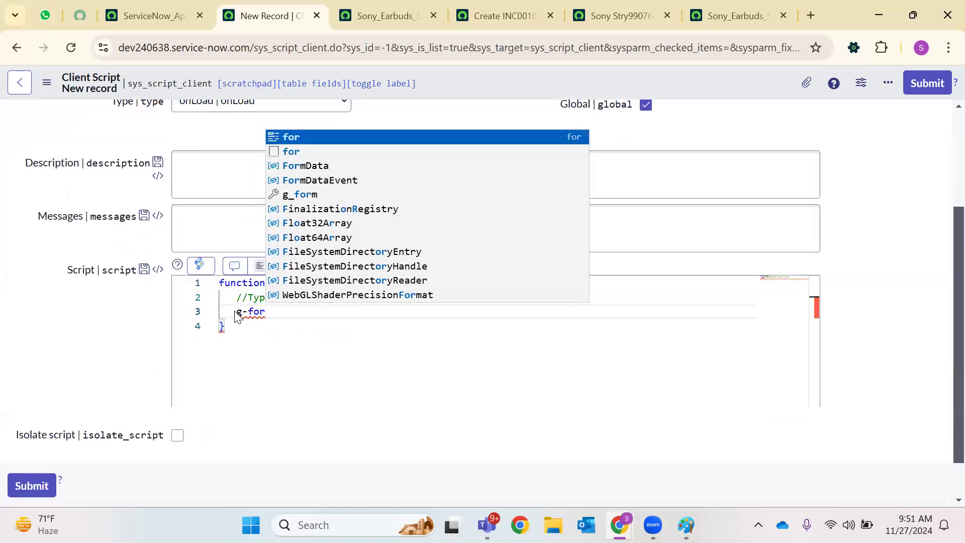
{"action": "key", "text": "BackSpace"}
{"action": "key", "text": "BackSpace"}
{"action": "key", "text": "BackSpace"}
{"action": "type", "text": "_form"}
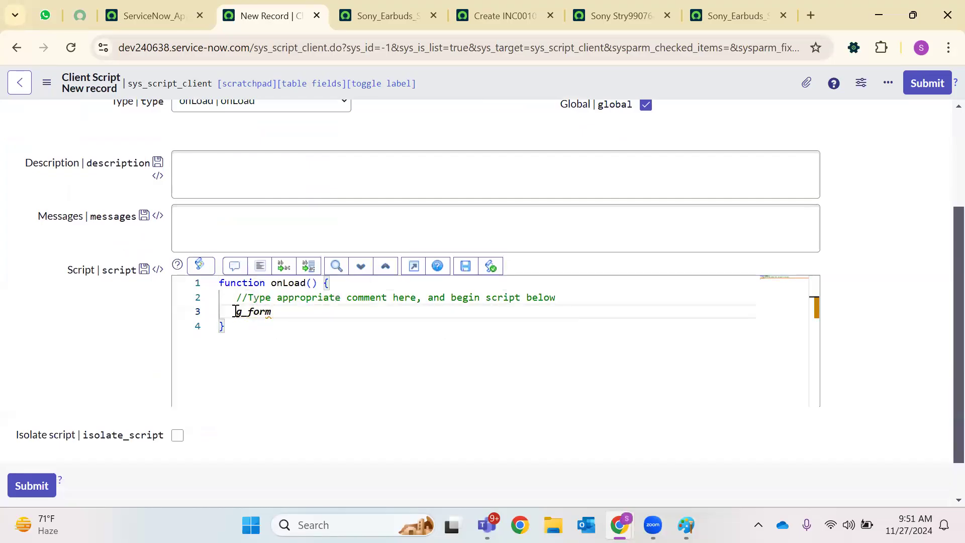
{"action": "type", "text": "."}
{"action": "scroll", "coordinate": [391, 180], "scroll_direction": "down", "scroll_amount": 5}
{"action": "scroll", "coordinate": [385, 188], "scroll_direction": "up", "scroll_amount": 5}
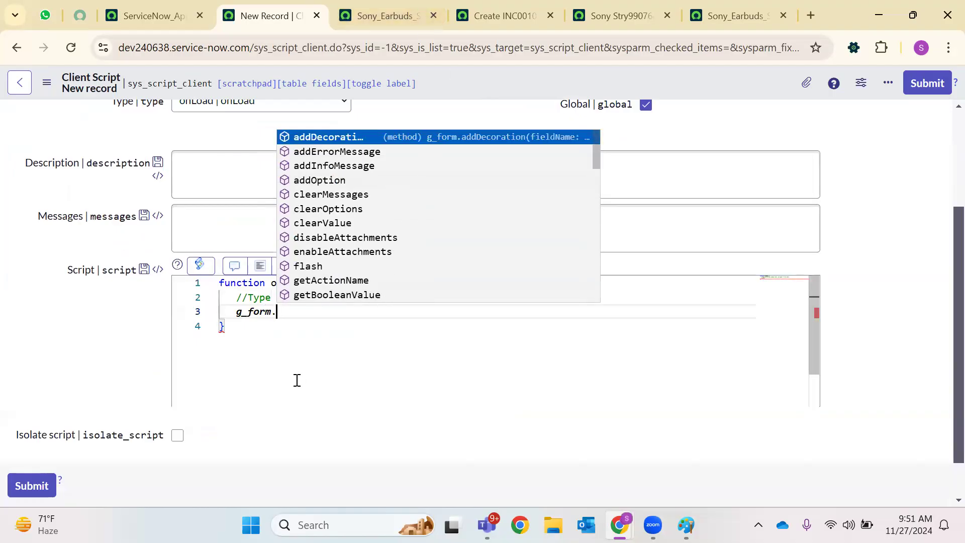
{"action": "type", "text": "setV"}
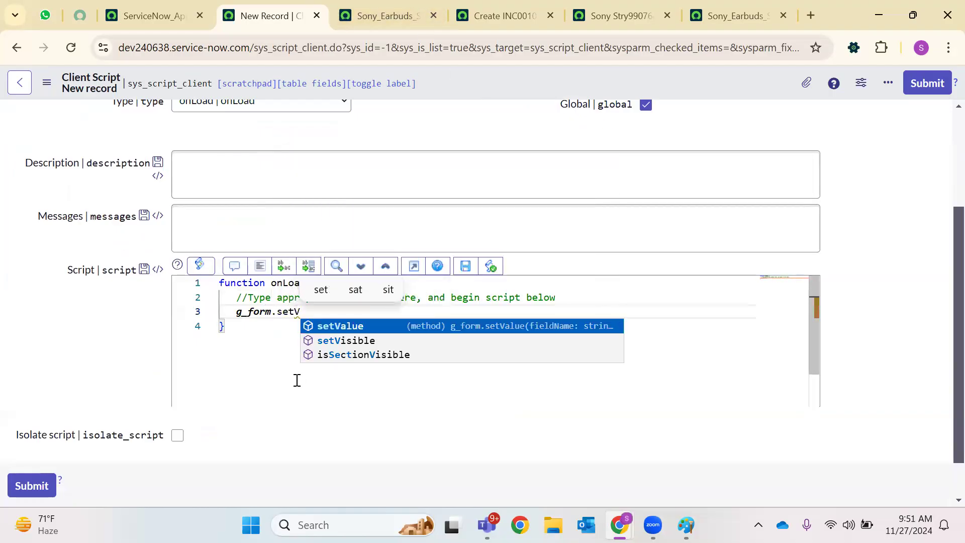
{"action": "key", "text": "Return"}
{"action": "type", "text": "('"}
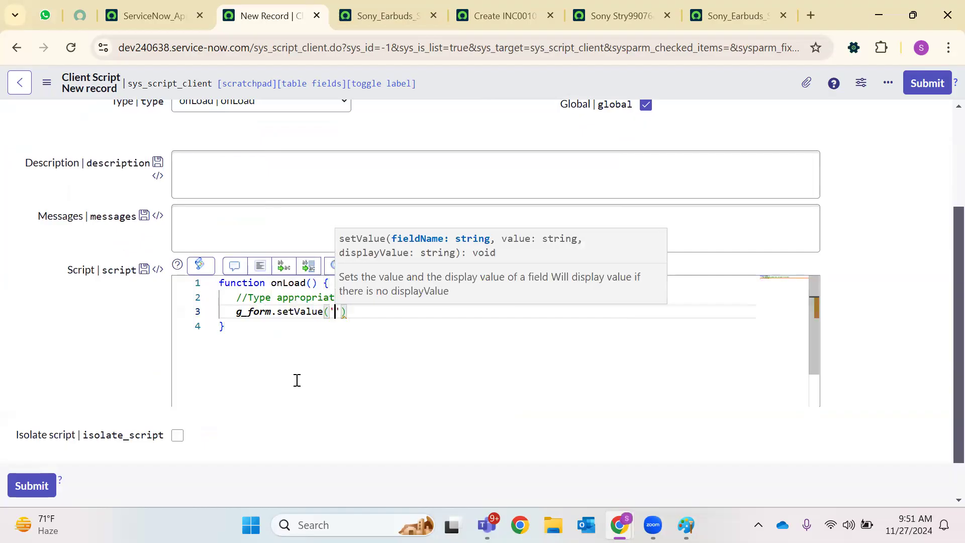
{"action": "key", "text": "ctrl+Tab"}
{"action": "key", "text": "ctrl+Tab"}
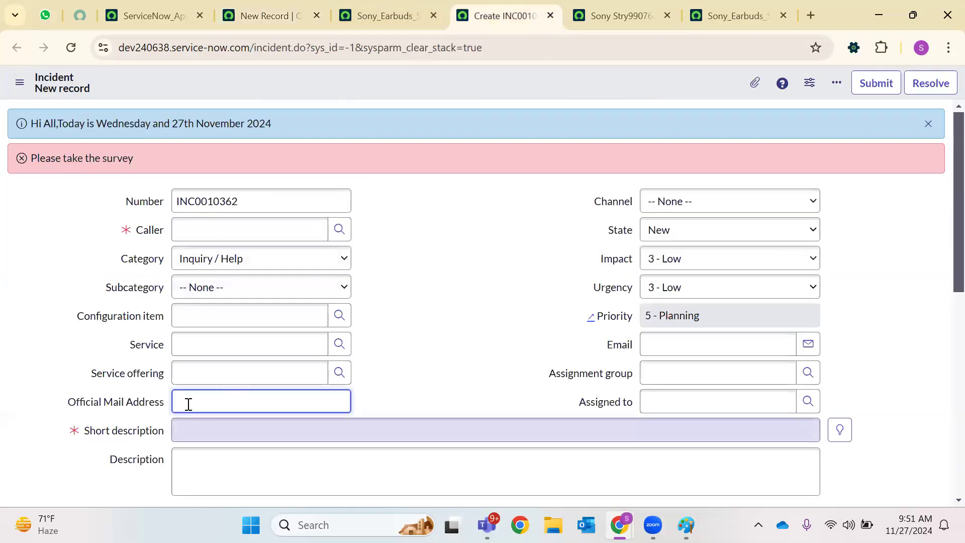
Show and copy the Official Mail Address field name u_official_mail_address, then return to the client script
{"action": "right_click", "coordinate": [137, 402]}
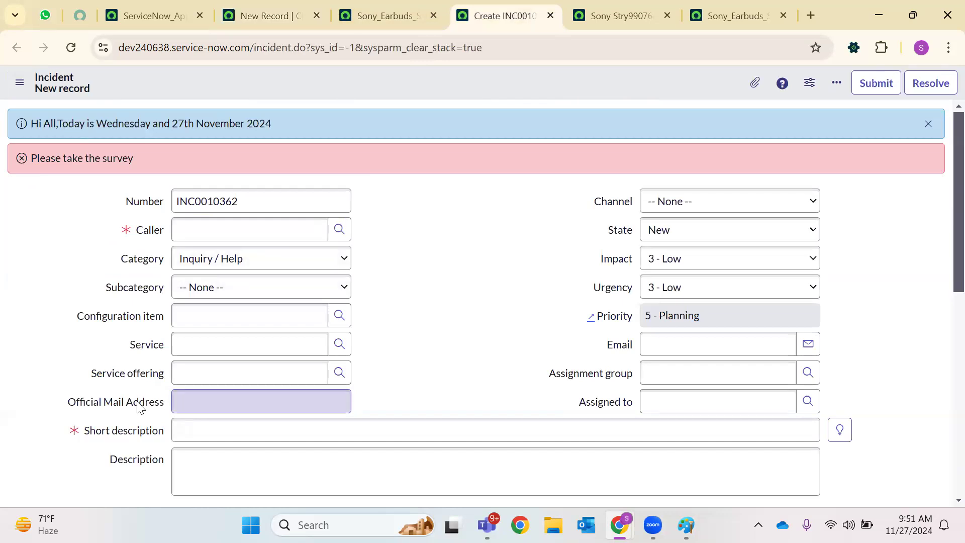
{"action": "right_click", "coordinate": [137, 402]}
{"action": "left_click", "coordinate": [186, 484]}
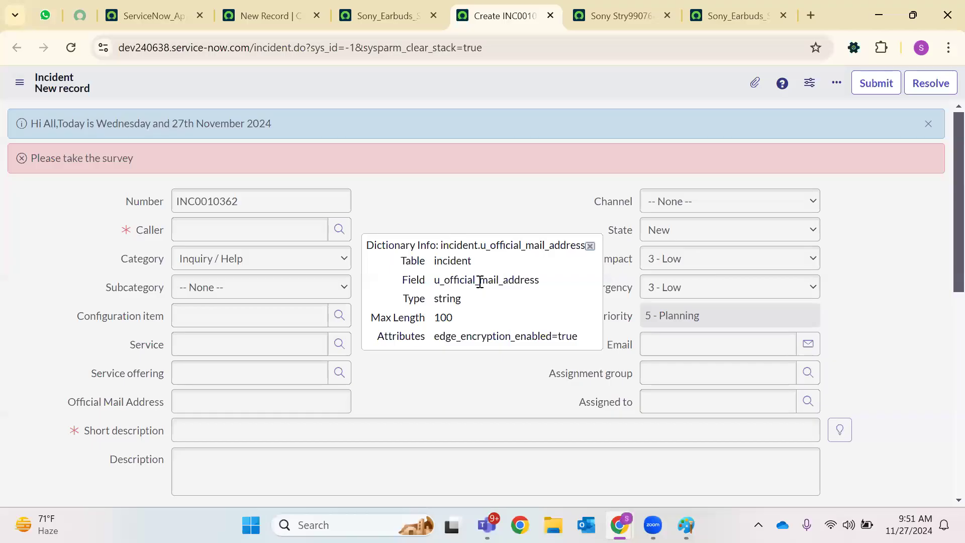
{"action": "double_click", "coordinate": [479, 280]}
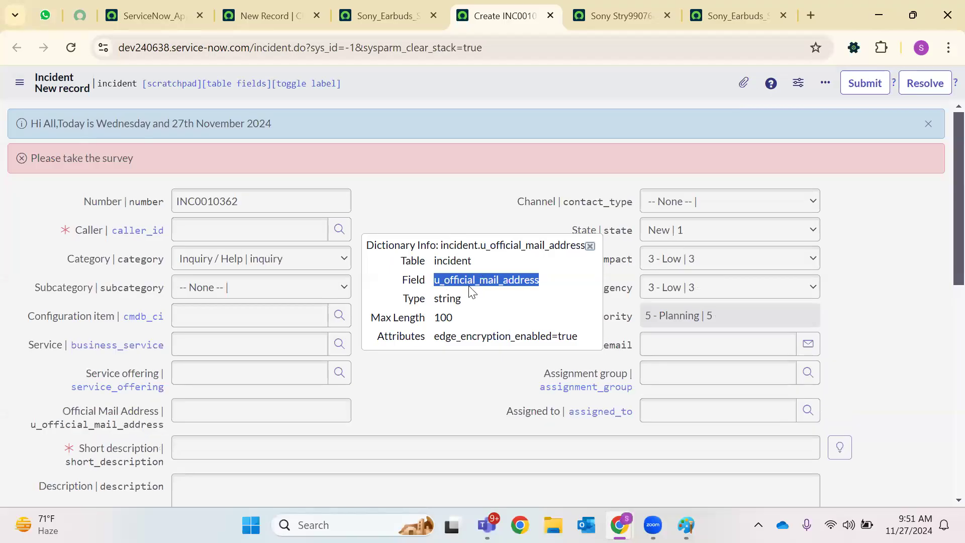
{"action": "left_click", "coordinate": [589, 246]}
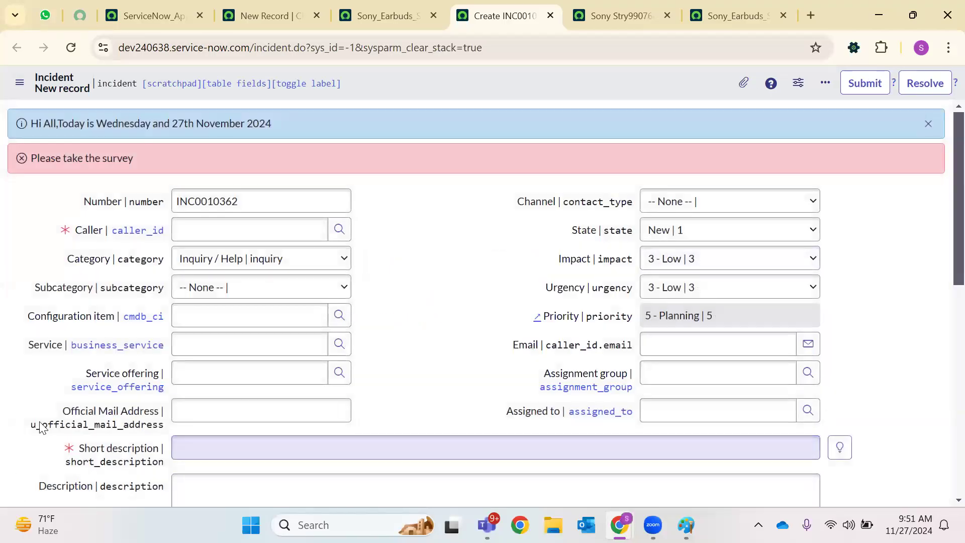
{"action": "left_click_drag", "start_coordinate": [30, 425], "coordinate": [172, 430]}
{"action": "key", "text": "ctrl+c"}
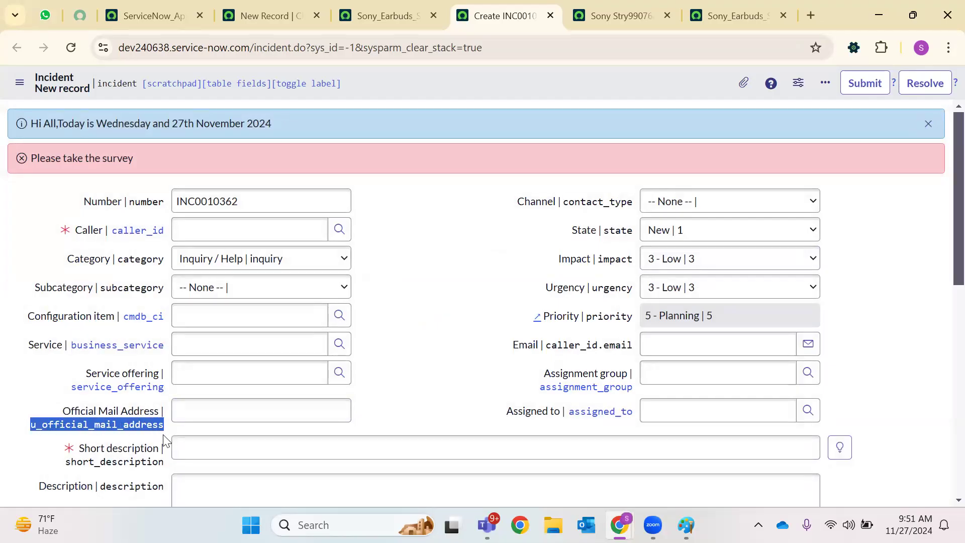
{"action": "left_click", "coordinate": [297, 6]}
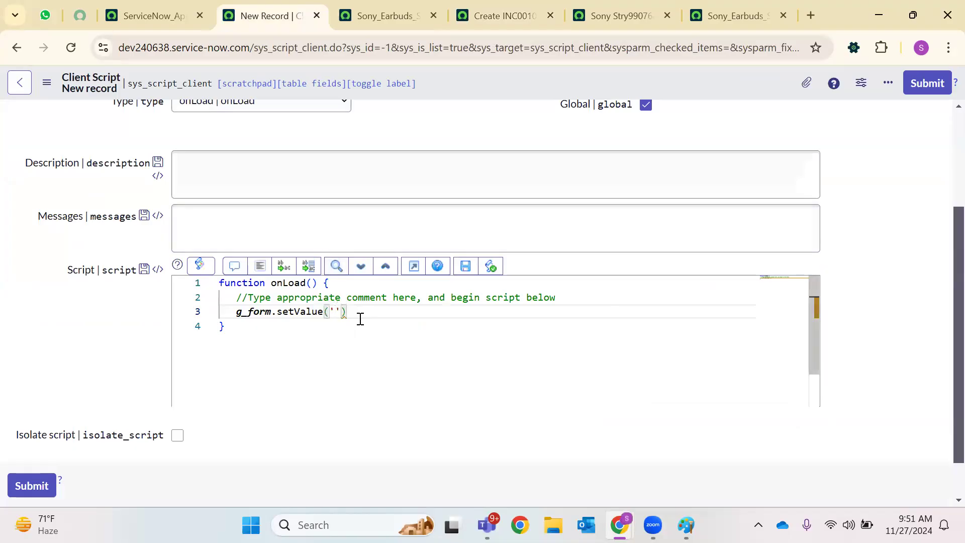
Paste u_official_mail_address into setValue and add a sample e-mail address value with a closing semicolon
{"action": "key", "text": "ctrl+v"}
{"action": "key", "text": "BackSpace"}
{"action": "type", "text": ",tru"}
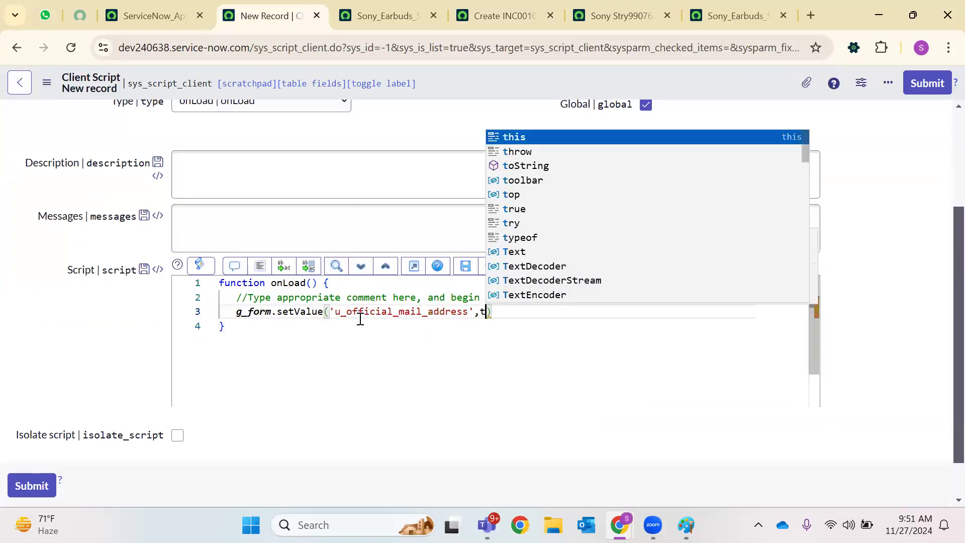
{"action": "key", "text": "BackSpace"}
{"action": "key", "text": "BackSpace"}
{"action": "key", "text": "BackSpace"}
{"action": "type", "text": "'"}
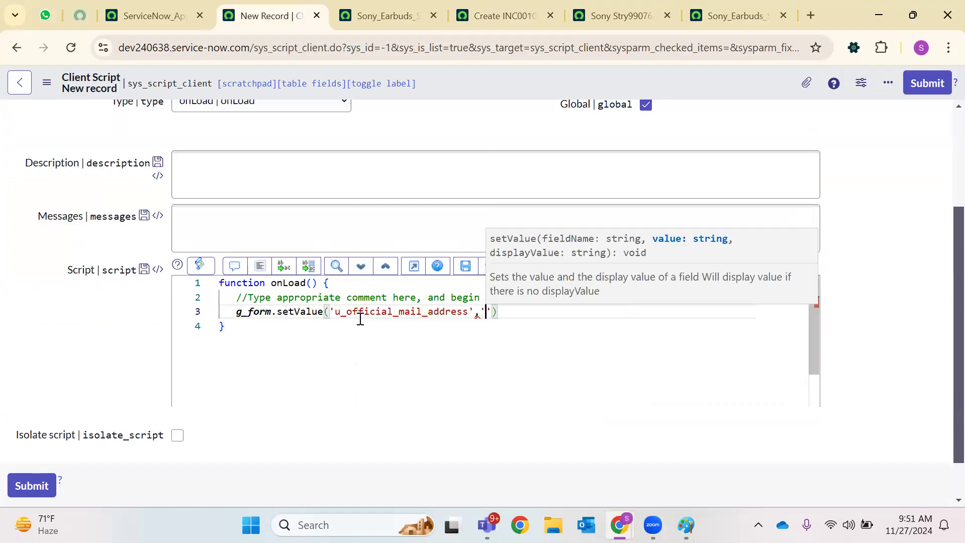
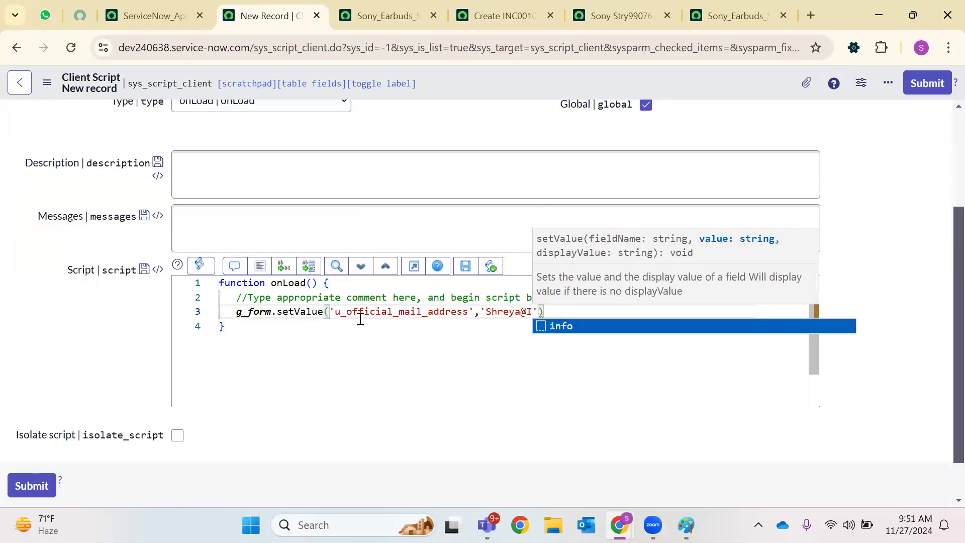
{"action": "left_click", "coordinate": [527, 352]}
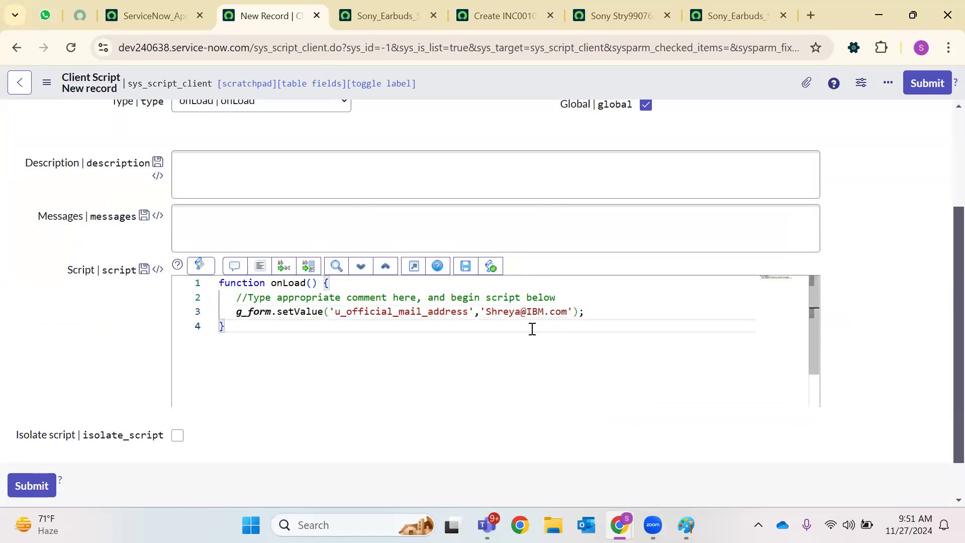
Save the Populate Official Mail address client script from the form header menu
{"action": "left_click", "coordinate": [655, 312]}
{"action": "scroll", "coordinate": [545, 276], "scroll_direction": "up", "scroll_amount": 3}
{"action": "right_click", "coordinate": [532, 82]}
{"action": "left_click", "coordinate": [544, 91]}
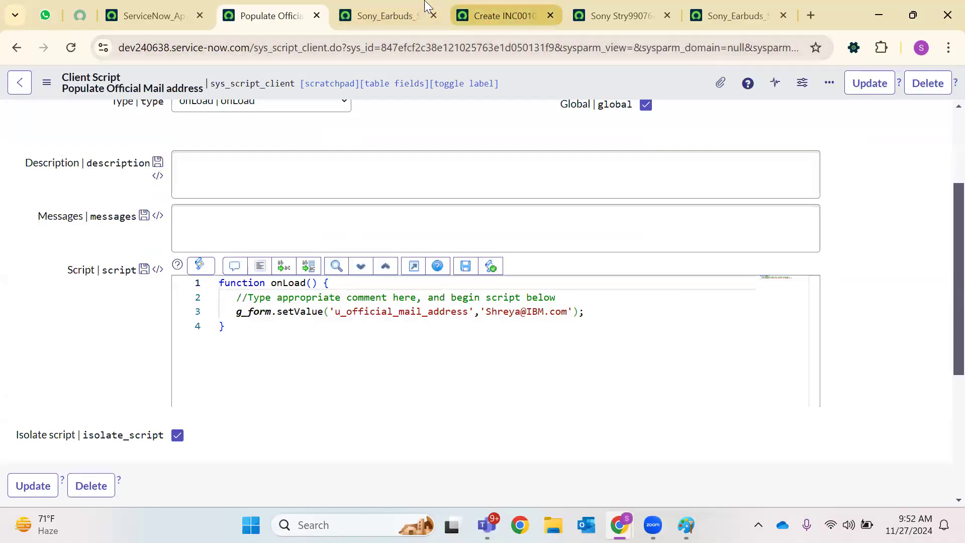
Reload the Create INC form with F5 and confirm Official Mail Address shows the sample e-mail
{"action": "left_click", "coordinate": [498, 16]}
{"action": "key", "text": "F5"}
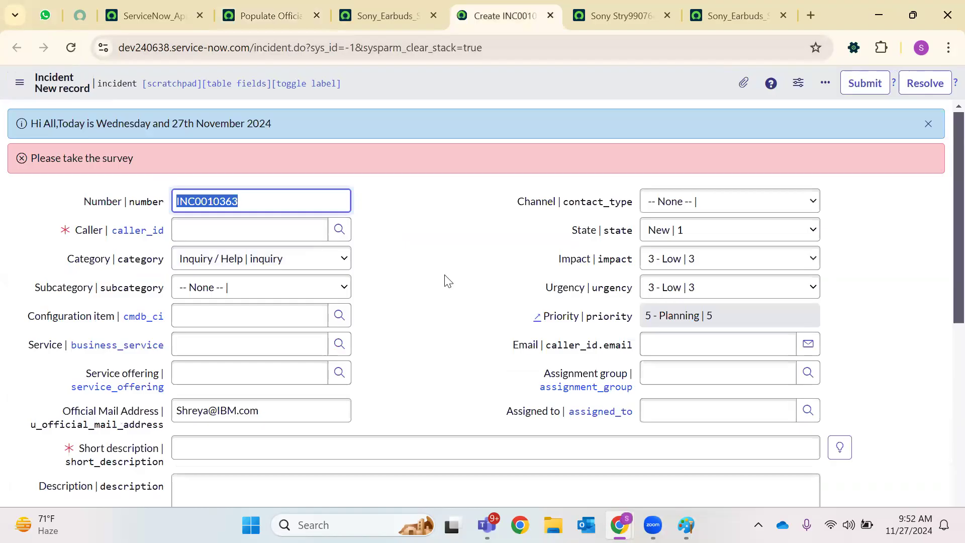
{"action": "triple_click", "coordinate": [216, 418]}
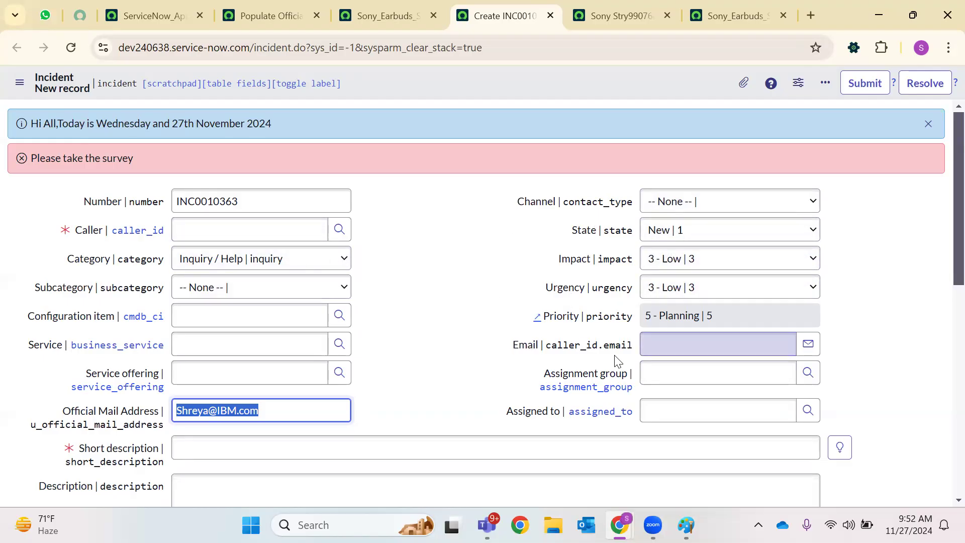
On SONY TEST_Instance, close the unused incident form, reload, and filter the navigator for 'update sou'
{"action": "mouse_move", "coordinate": [619, 524]}
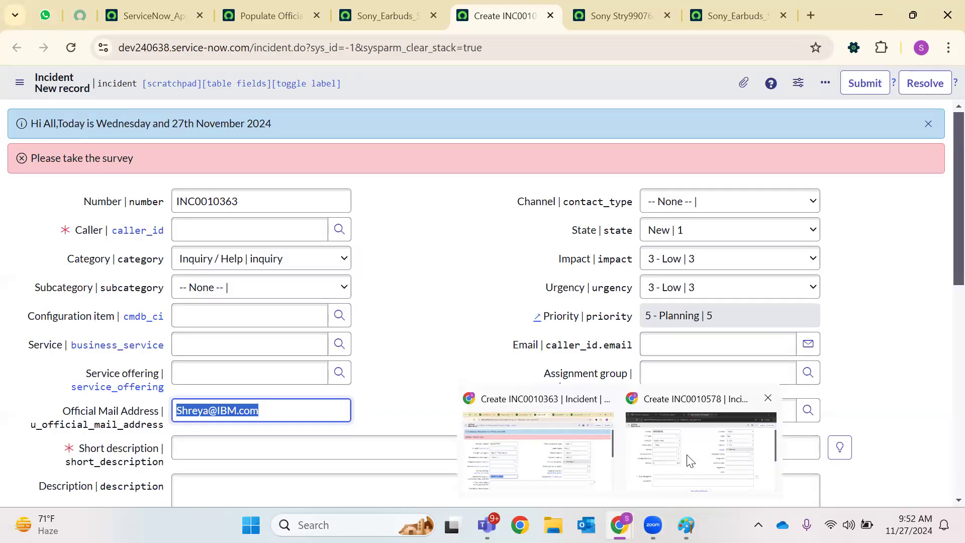
{"action": "left_click", "coordinate": [689, 458]}
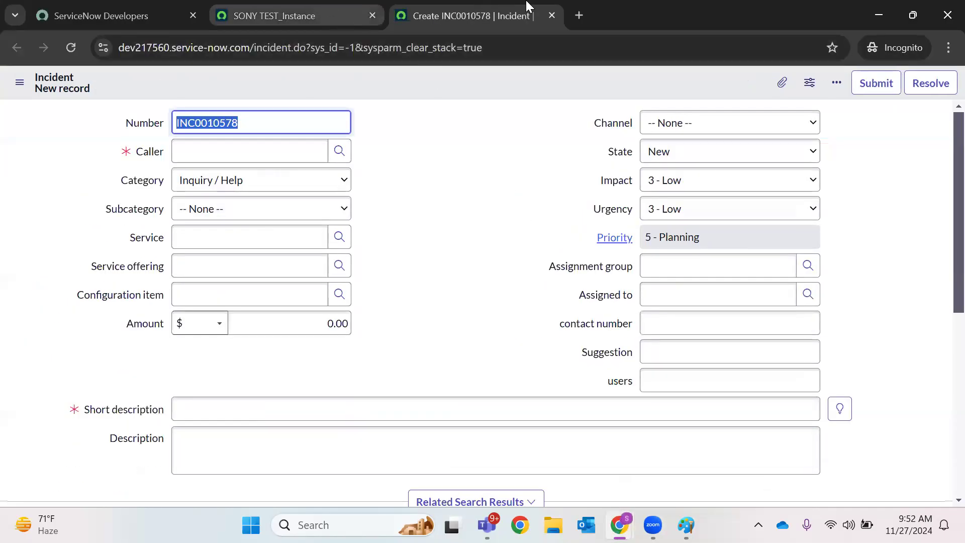
{"action": "left_click", "coordinate": [330, 7]}
{"action": "left_click", "coordinate": [551, 15]}
{"action": "left_click", "coordinate": [64, 51]}
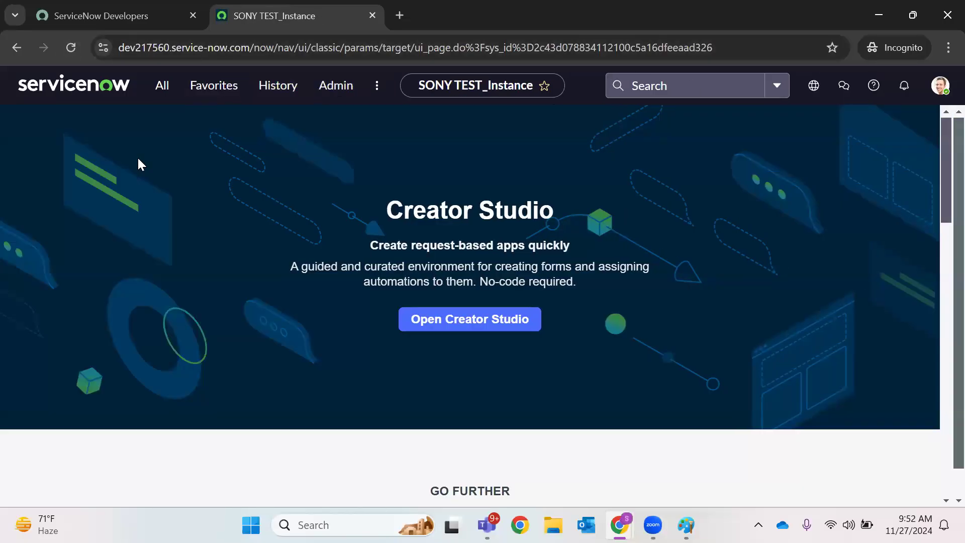
{"action": "left_click", "coordinate": [161, 95]}
{"action": "type", "text": "upd"}
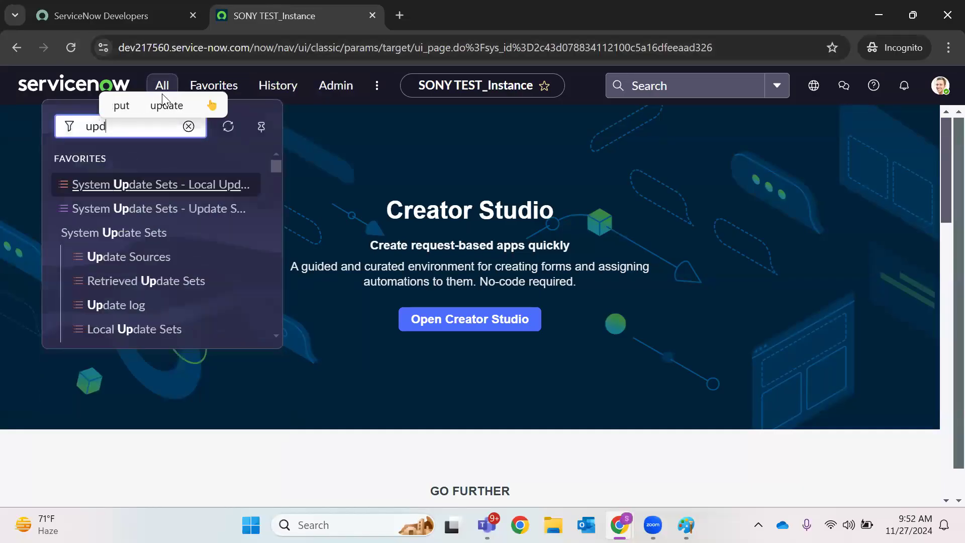
{"action": "type", "text": "ate sou"}
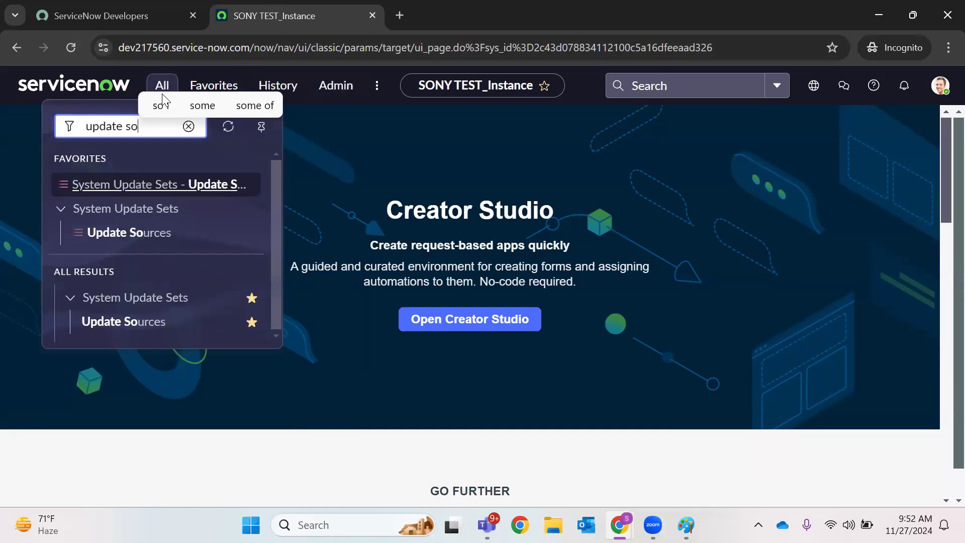
{"action": "right_click", "coordinate": [109, 316]}
{"action": "left_click", "coordinate": [164, 317]}
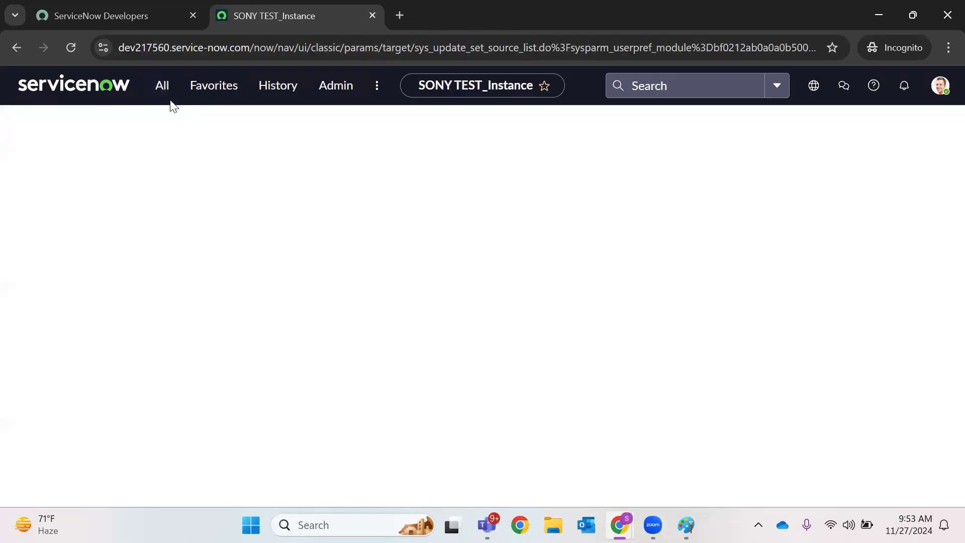
Open Update Sources in a new tab and switch to its Remote Instances list
{"action": "left_click", "coordinate": [163, 97]}
{"action": "right_click", "coordinate": [115, 236]}
{"action": "left_click", "coordinate": [237, 263]}
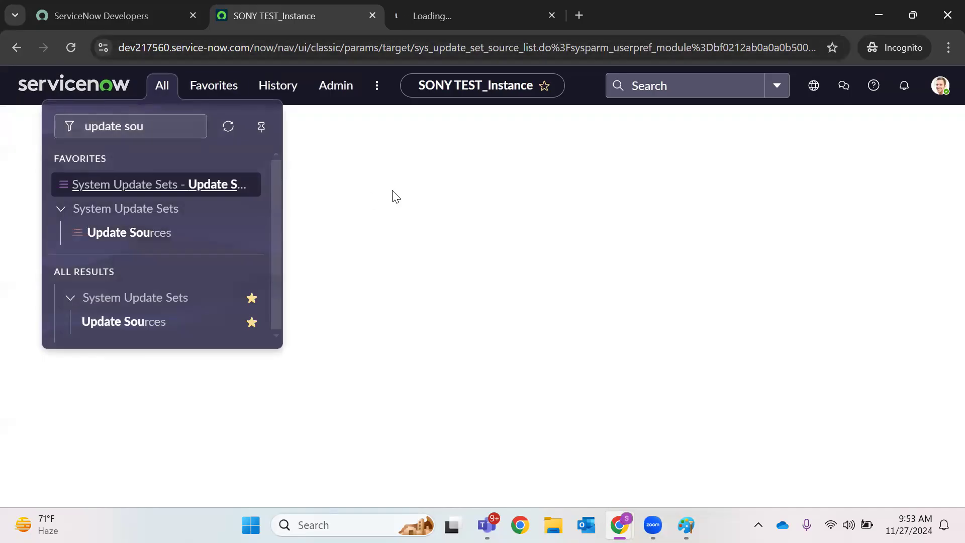
{"action": "left_click", "coordinate": [444, 16]}
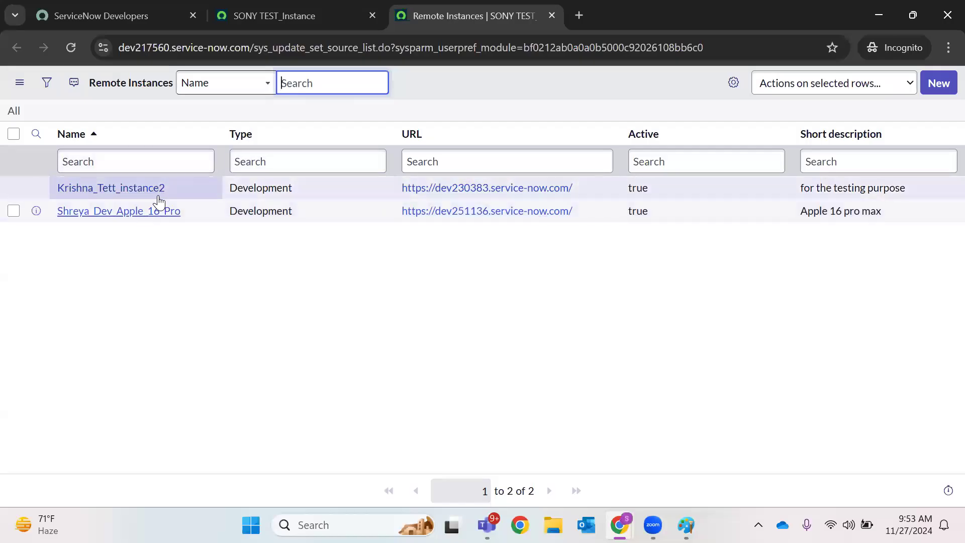
{"action": "mouse_move", "coordinate": [619, 525]}
{"action": "left_click", "coordinate": [517, 392]}
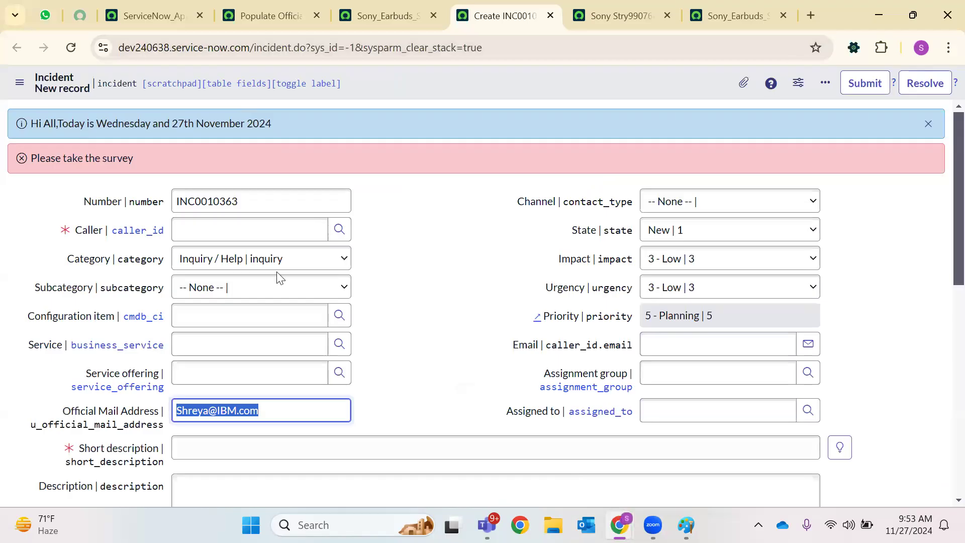
{"action": "key", "text": "alt+Tab"}
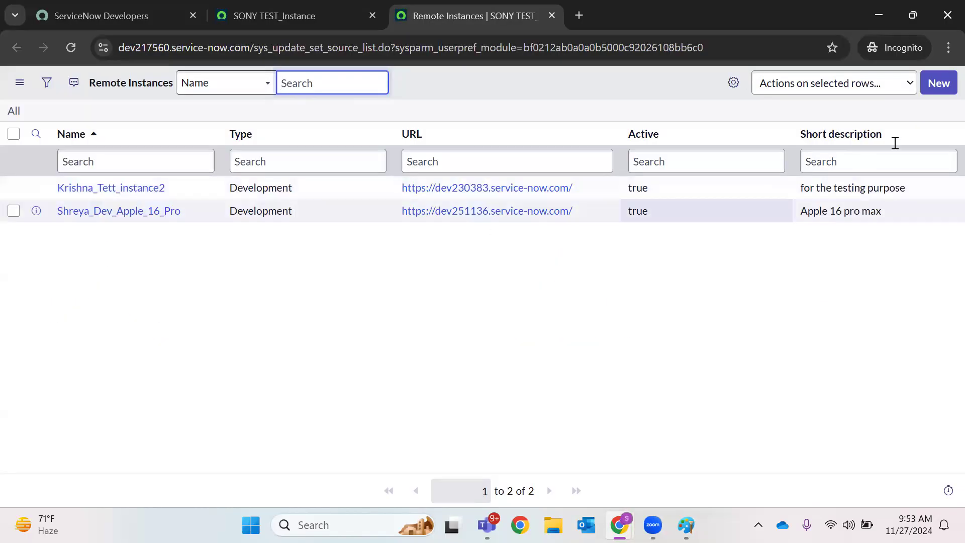
Start a new Remote Instance named 'IOS Developer Instance' with type Development
{"action": "left_click", "coordinate": [947, 90]}
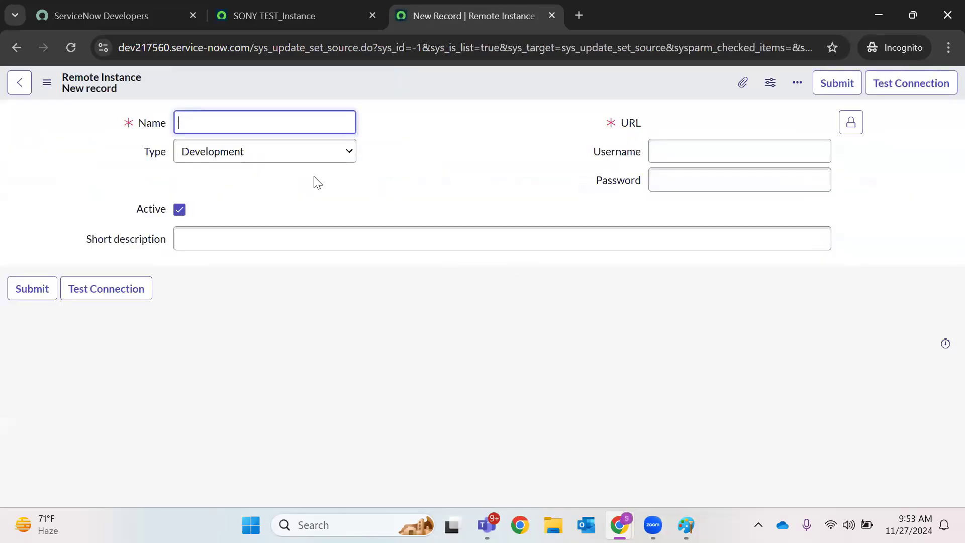
{"action": "type", "text": "ISO"}
{"action": "key", "text": "BackSpace"}
{"action": "key", "text": "BackSpace"}
{"action": "key", "text": "BackSpace"}
{"action": "type", "text": "OS Developer "}
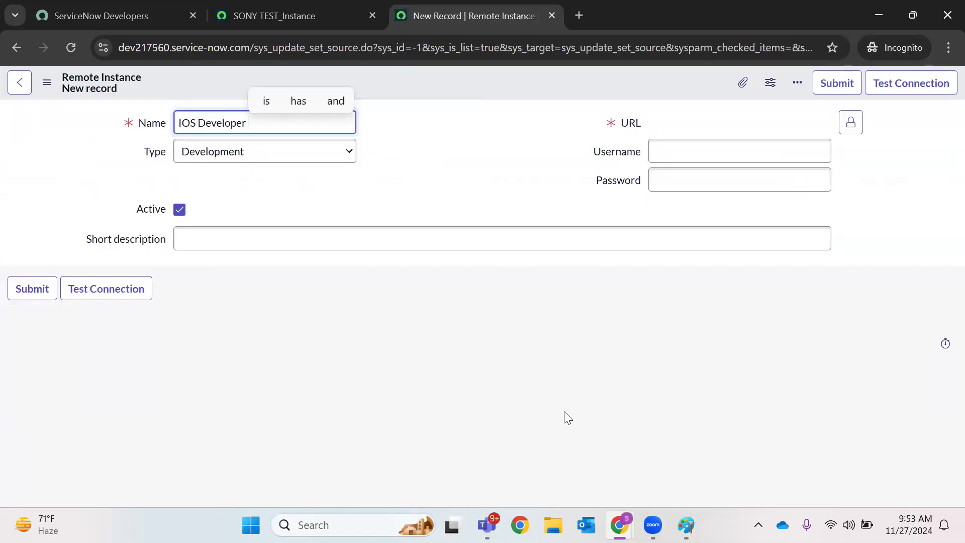
{"action": "type", "text": "Instance"}
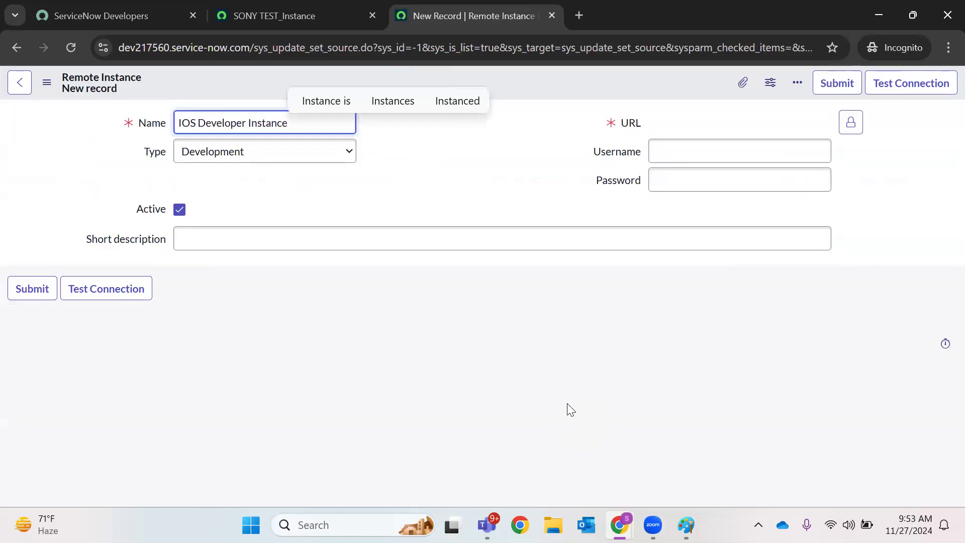
{"action": "left_click", "coordinate": [277, 158]}
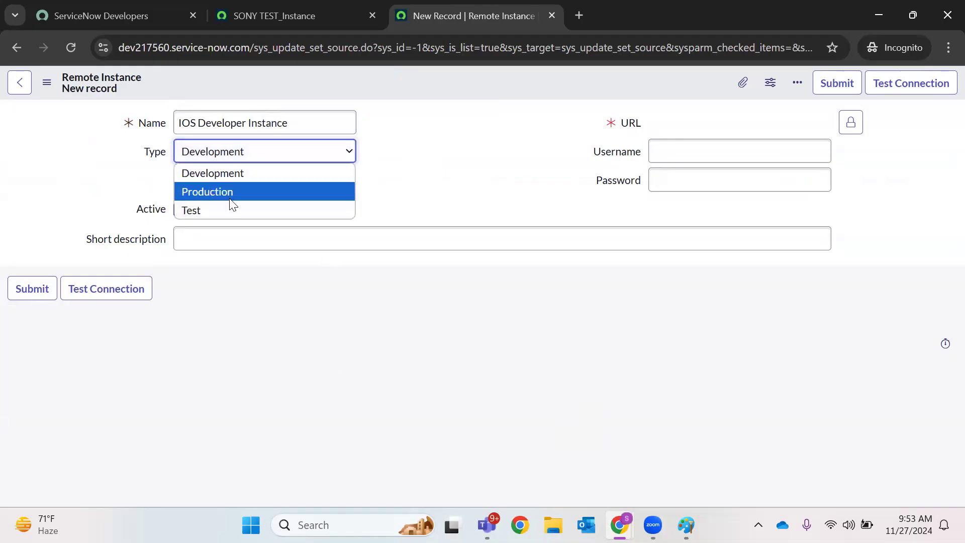
{"action": "left_click", "coordinate": [242, 176]}
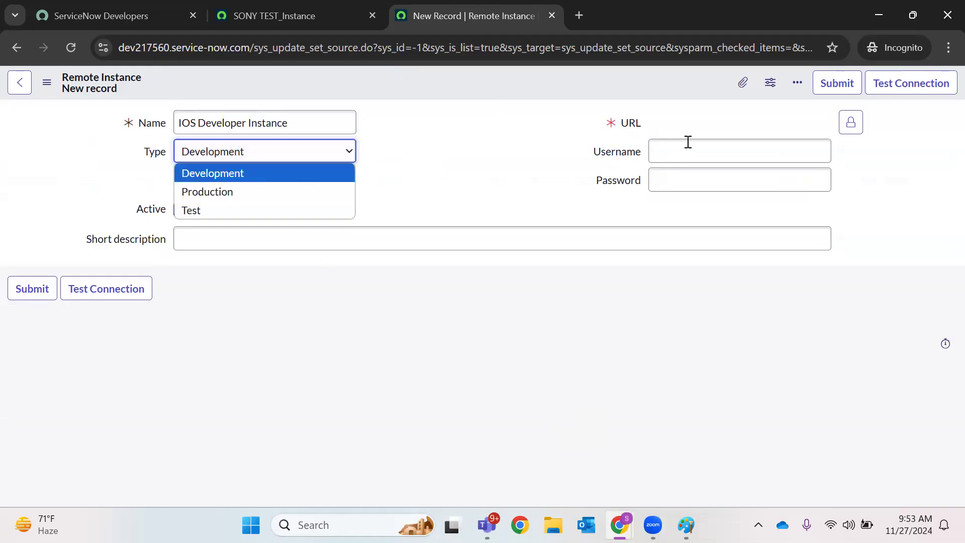
{"action": "left_click", "coordinate": [848, 122]}
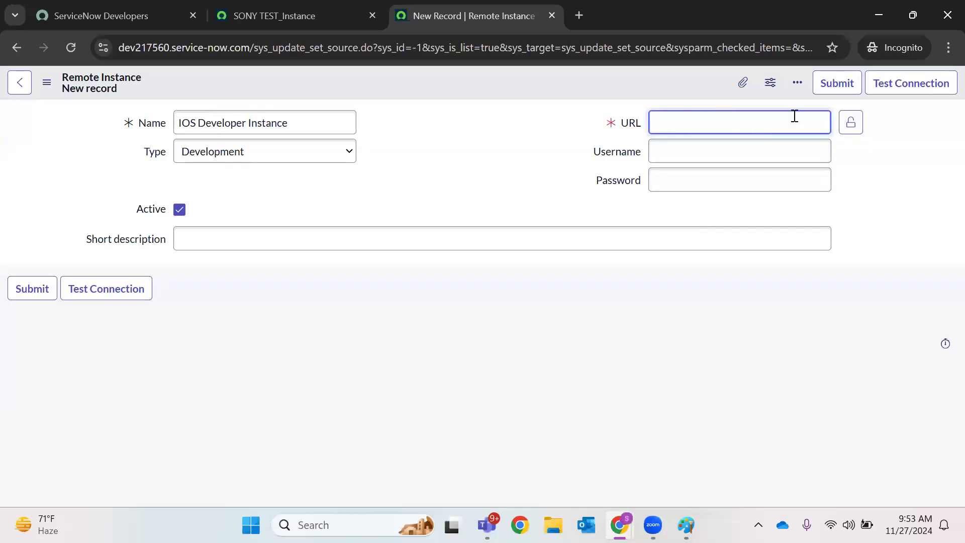
{"action": "mouse_move", "coordinate": [623, 522]}
{"action": "left_click", "coordinate": [553, 430]}
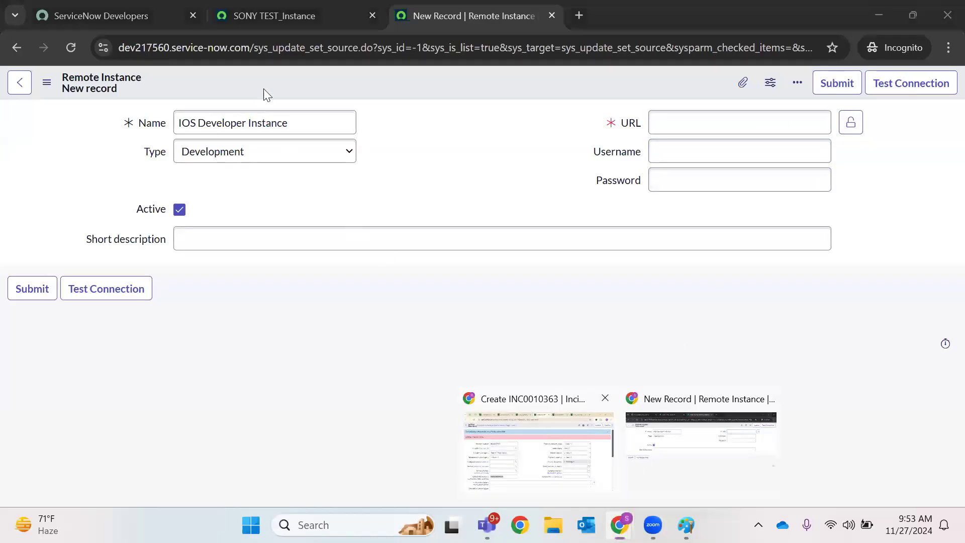
{"action": "left_click_drag", "start_coordinate": [254, 46], "coordinate": [103, 41]}
{"action": "key", "text": "ctrl+c"}
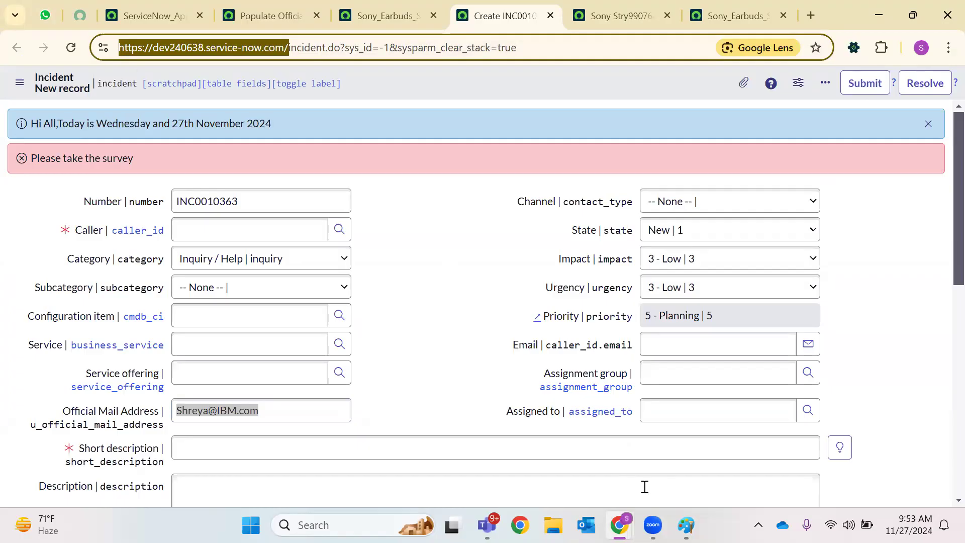
{"action": "left_click", "coordinate": [664, 450]}
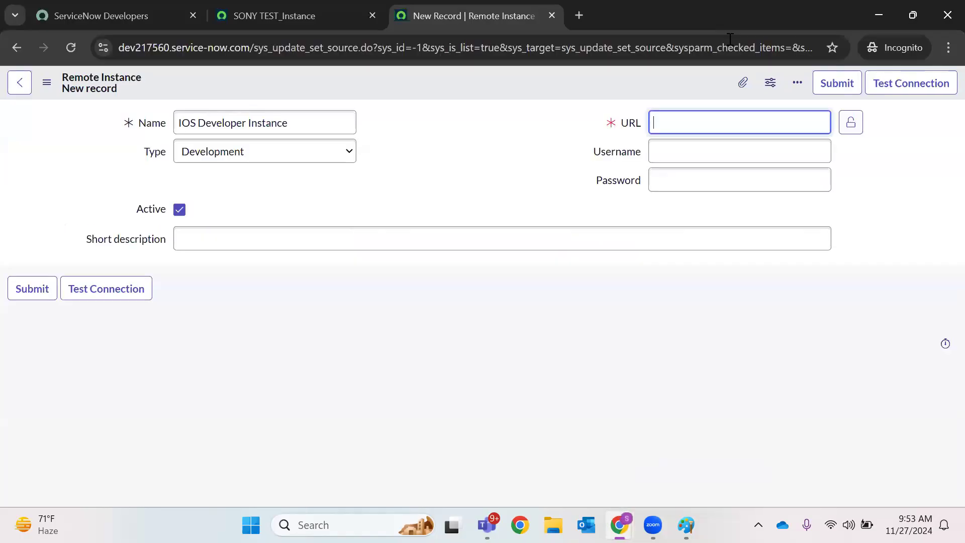
{"action": "left_click", "coordinate": [578, 15]}
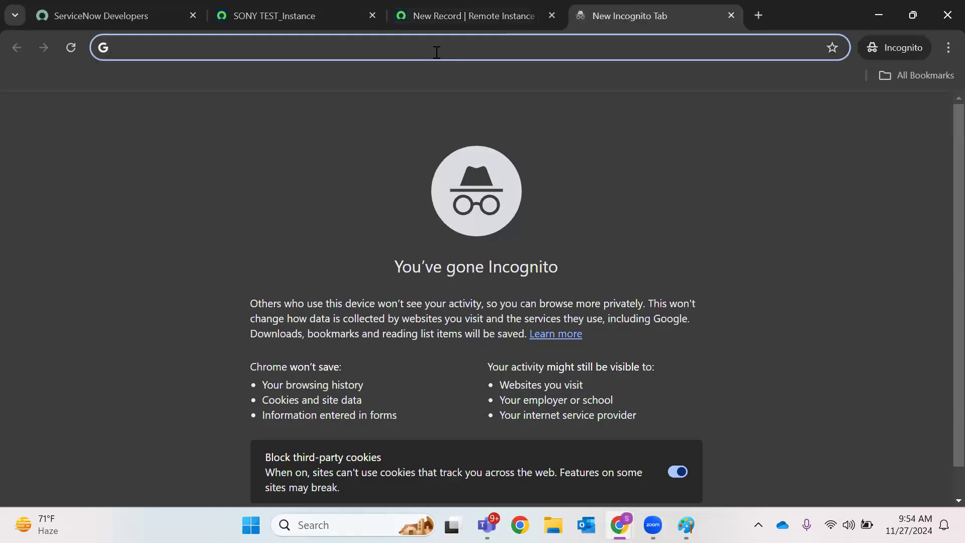
{"action": "key", "text": "ctrl+v"}
{"action": "left_click_drag", "start_coordinate": [298, 47], "coordinate": [86, 32]}
{"action": "key", "text": "ctrl+c"}
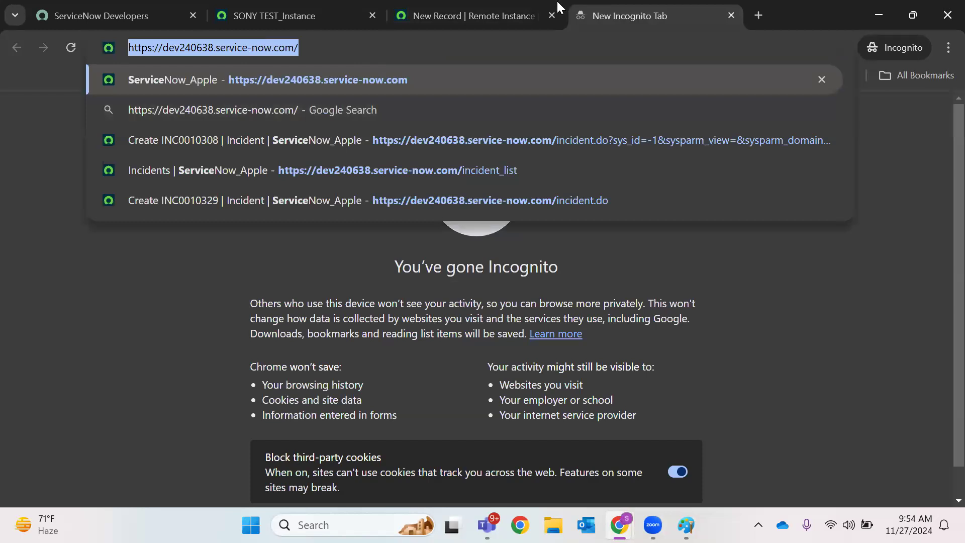
{"action": "left_click", "coordinate": [525, 4]}
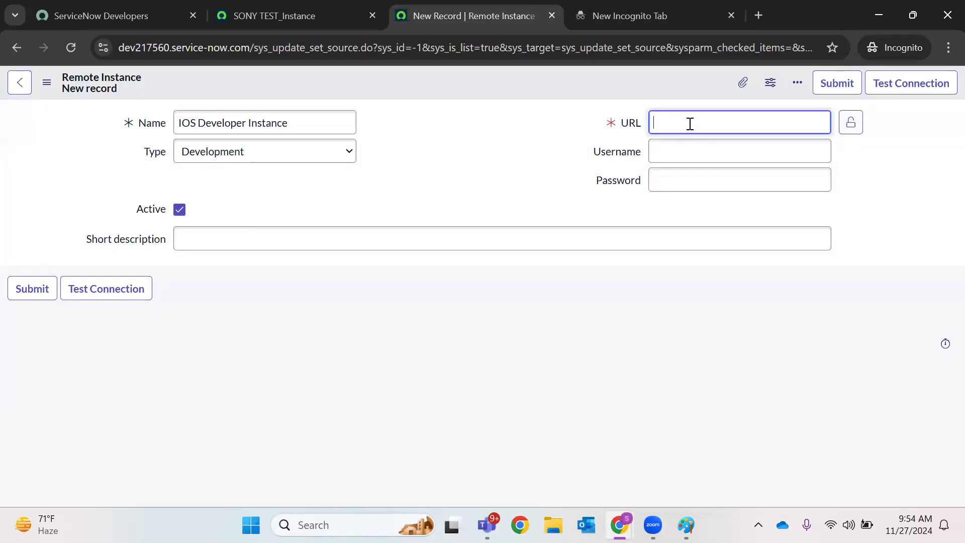
{"action": "key", "text": "ctrl+v"}
{"action": "left_click", "coordinate": [850, 123]}
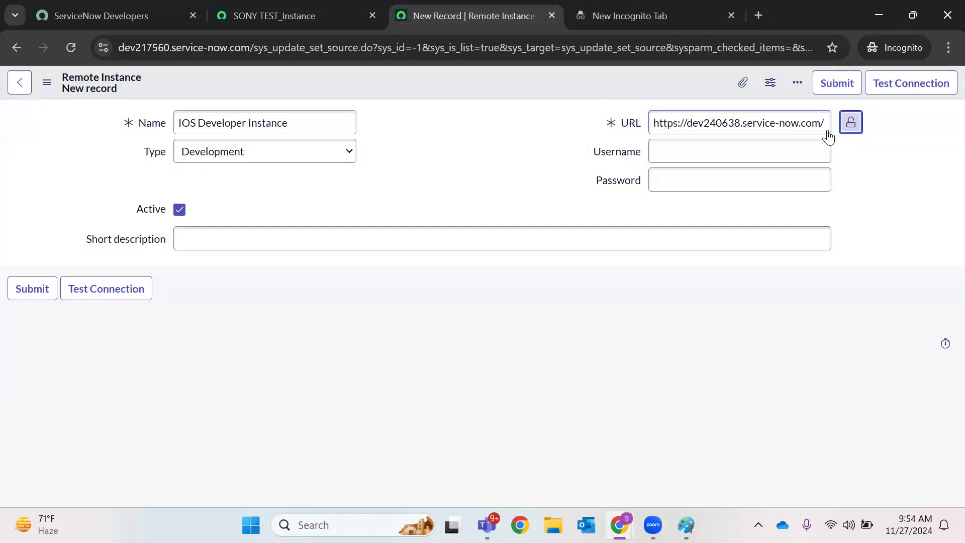
Enter username admin, the password, and short description 'Developer Instance Remote SetUp'
{"action": "left_click", "coordinate": [726, 157]}
{"action": "type", "text": "admin"}
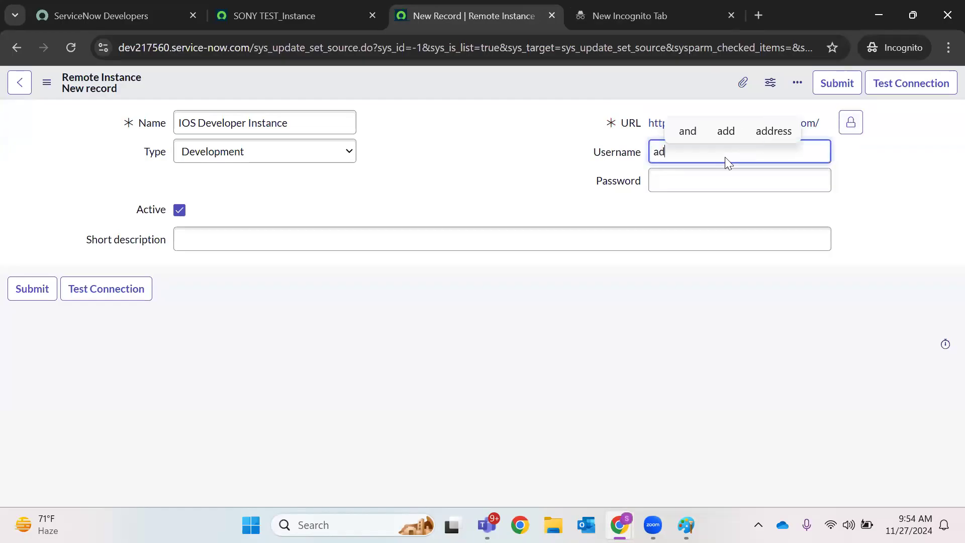
{"action": "left_click", "coordinate": [668, 182]}
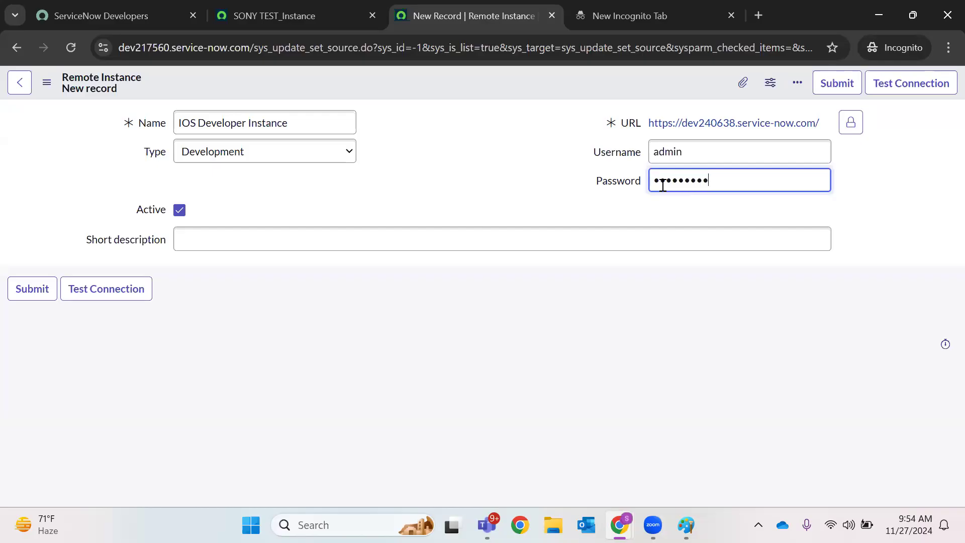
{"action": "double_click", "coordinate": [713, 184]}
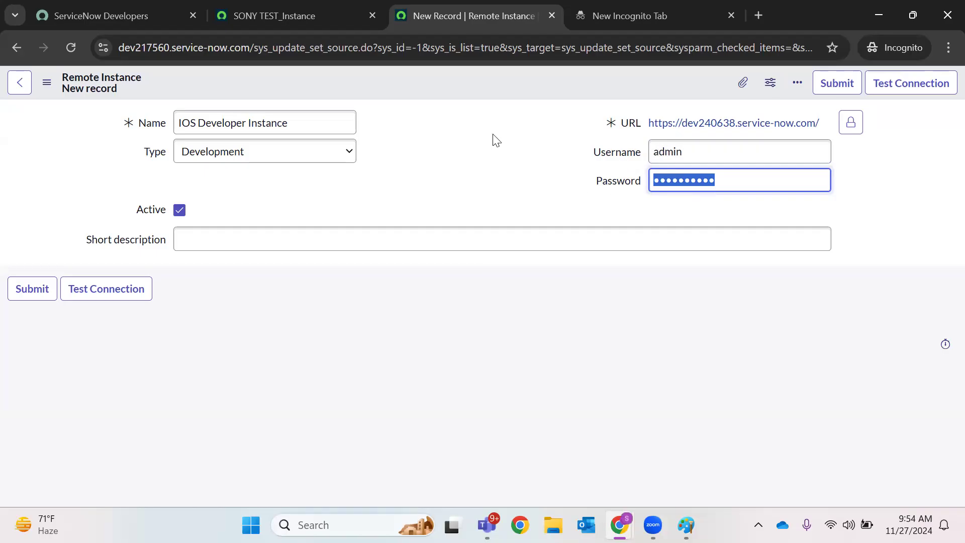
{"action": "left_click", "coordinate": [277, 244]}
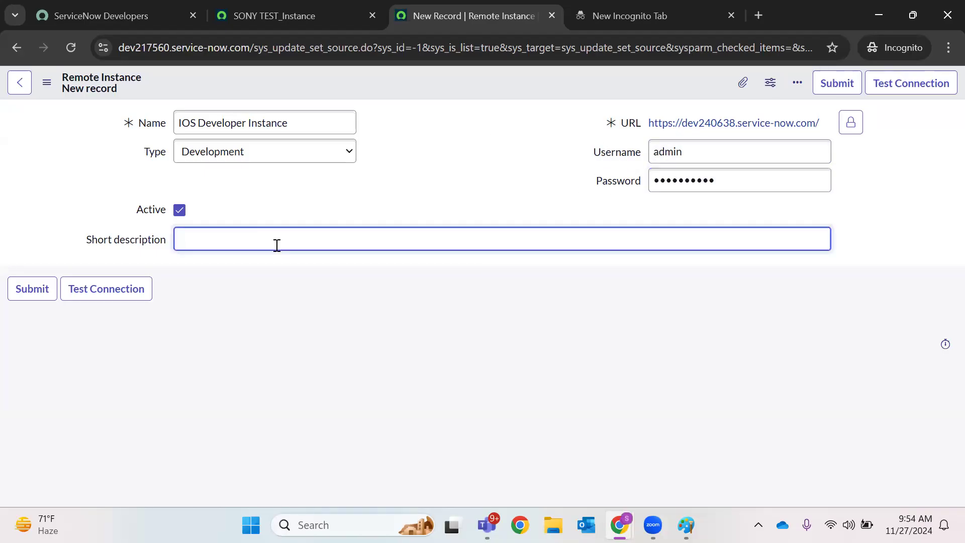
{"action": "type", "text": "De"}
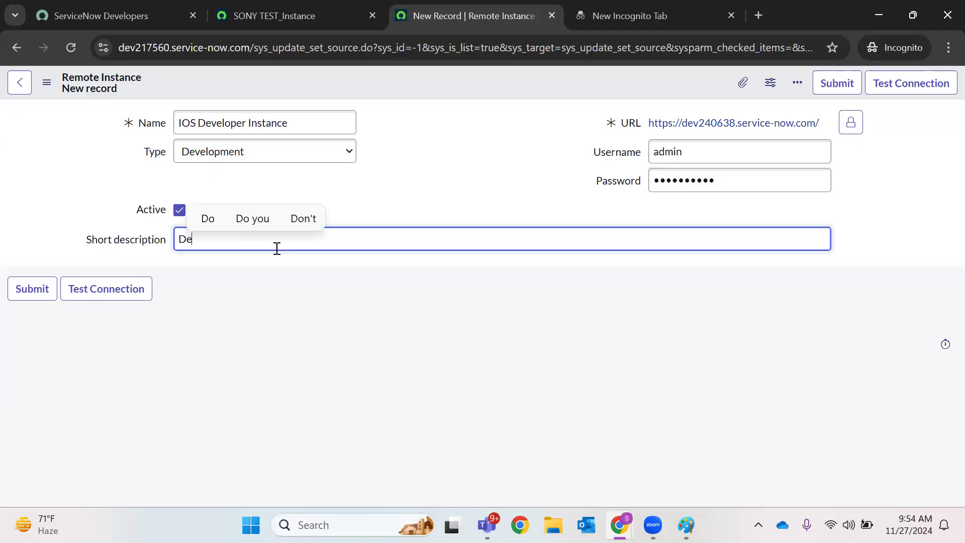
{"action": "type", "text": "veloper Instance "}
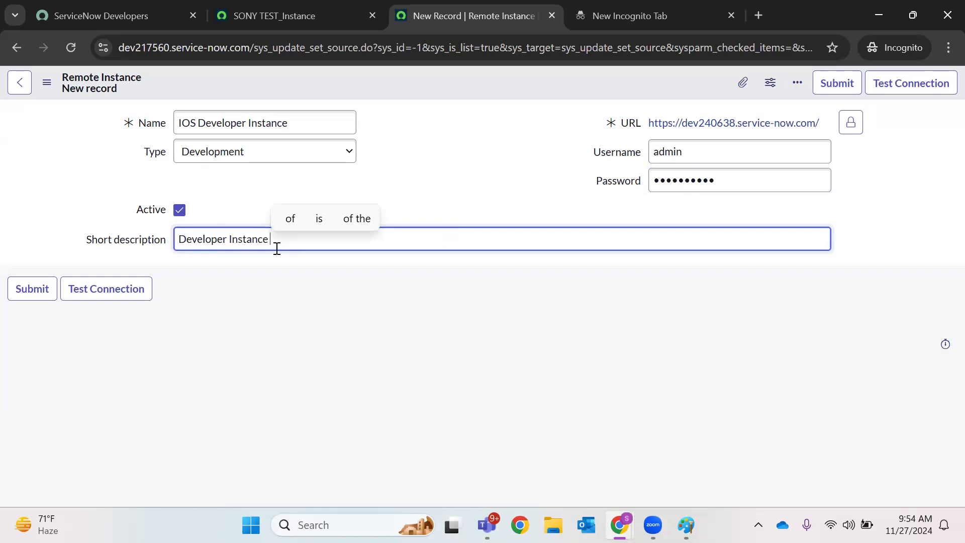
{"action": "type", "text": "Remote SetUp"}
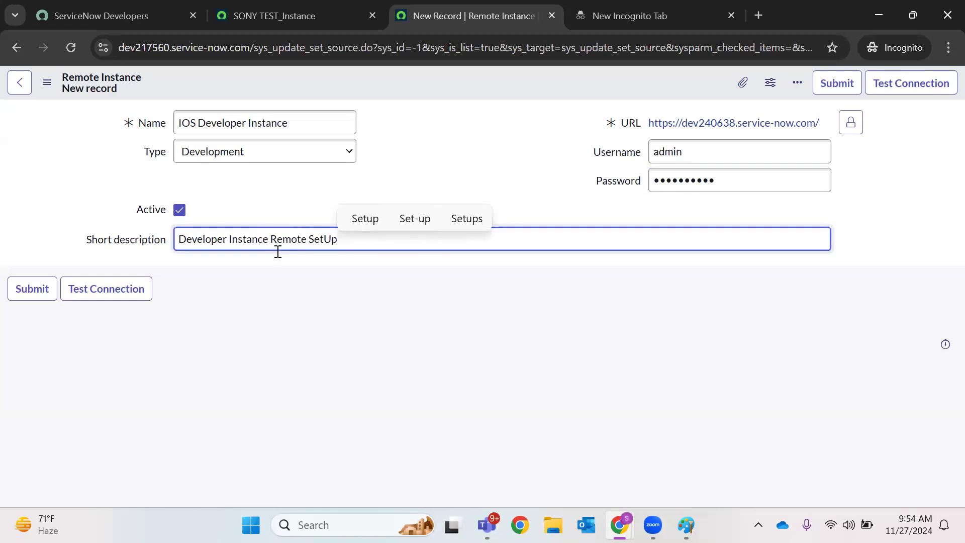
Test the connection, then clear the failing password and save the Remote Instance record
{"action": "left_click", "coordinate": [107, 289]}
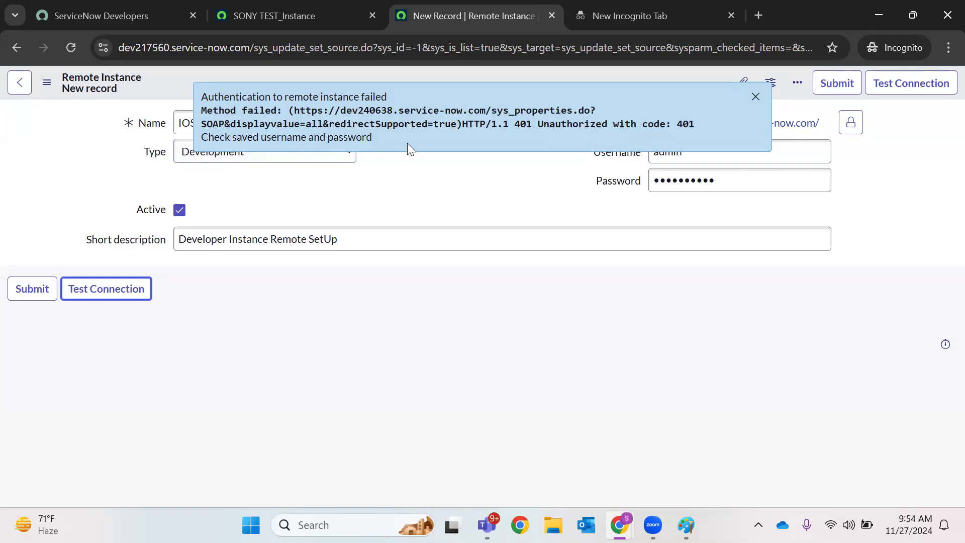
{"action": "left_click", "coordinate": [708, 173]}
{"action": "double_click", "coordinate": [706, 175]}
{"action": "key", "text": "BackSpace"}
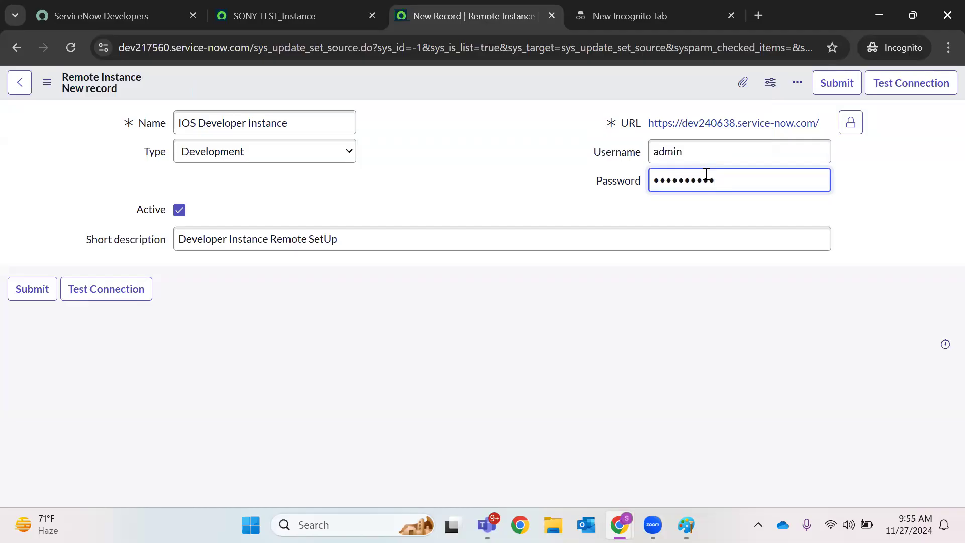
{"action": "right_click", "coordinate": [609, 78]}
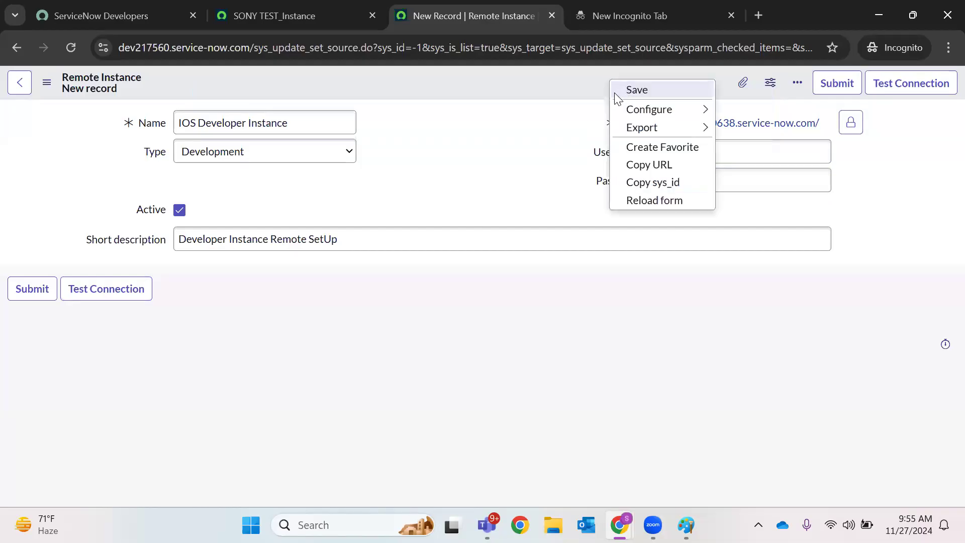
{"action": "left_click", "coordinate": [616, 91]}
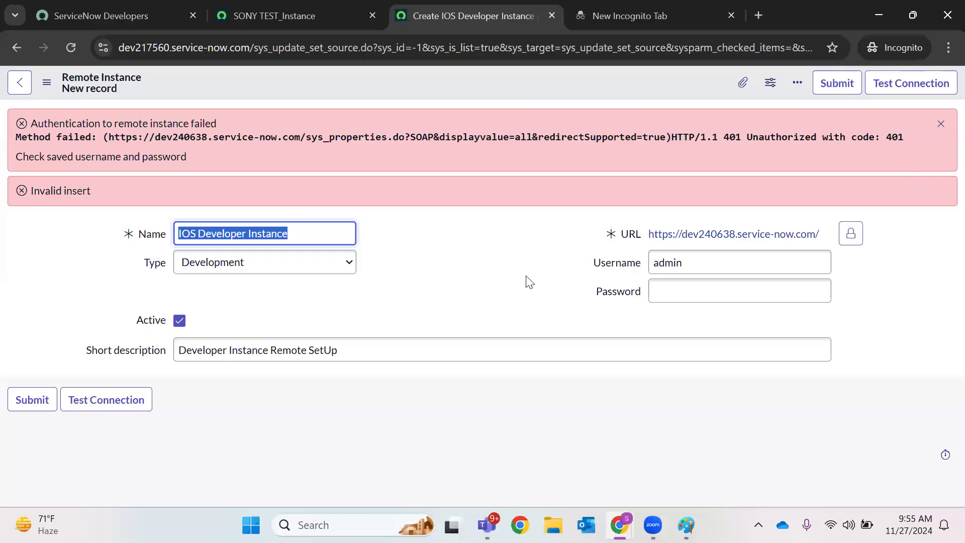
Re-enter the password, retest the connection, and switch to the source instance's incident form
{"action": "left_click", "coordinate": [665, 287]}
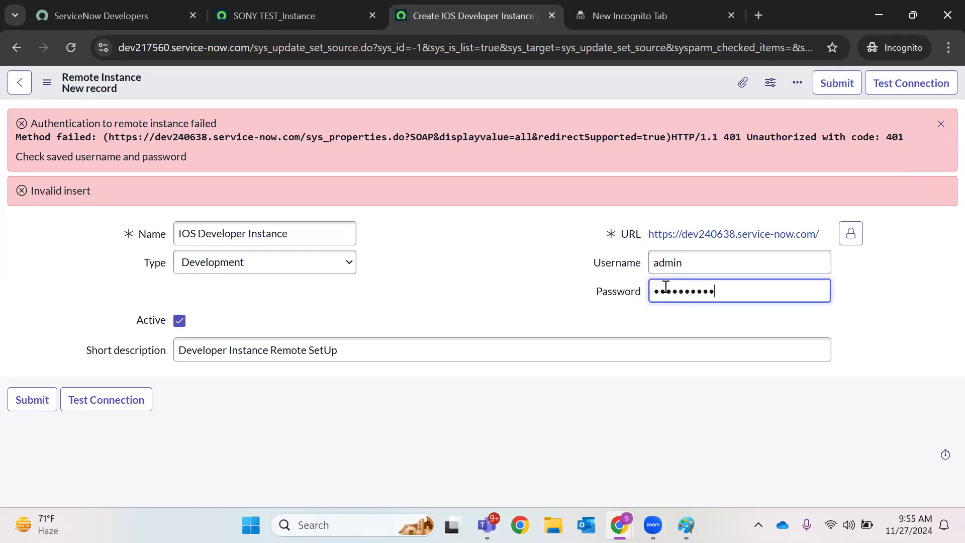
{"action": "left_click", "coordinate": [133, 400]}
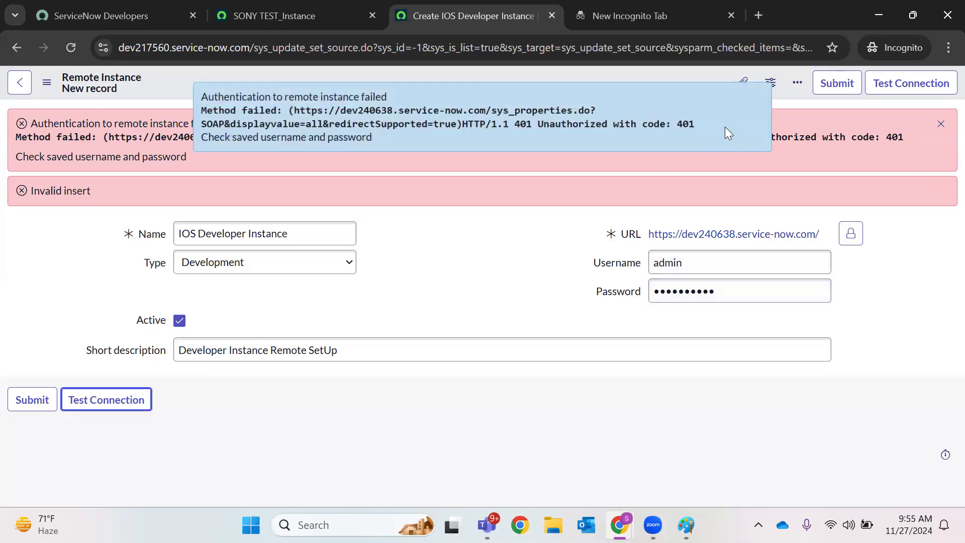
{"action": "left_click", "coordinate": [754, 97]}
{"action": "mouse_move", "coordinate": [619, 525]}
{"action": "left_click", "coordinate": [533, 442]}
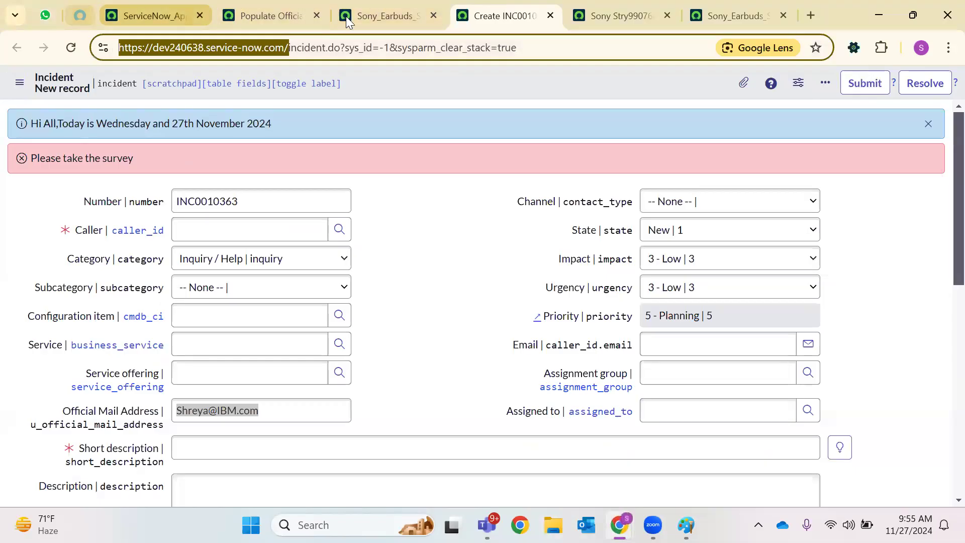
Copy the instance's base address and load its login page in a new tab
{"action": "left_click", "coordinate": [151, 16]}
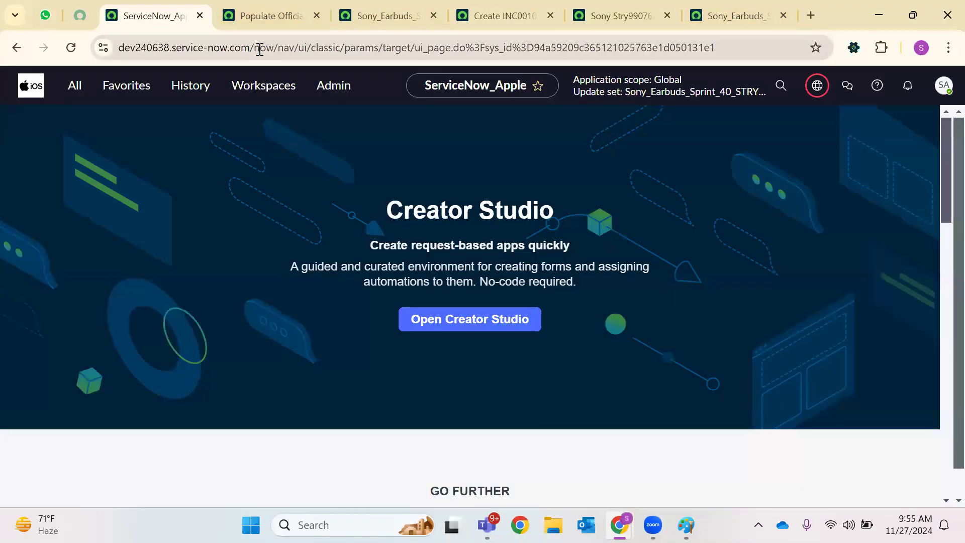
{"action": "left_click_drag", "start_coordinate": [109, 45], "coordinate": [289, 47]}
{"action": "right_click", "coordinate": [225, 46]}
{"action": "left_click", "coordinate": [278, 187]}
{"action": "key", "text": "ctrl+t"}
{"action": "right_click", "coordinate": [503, 46]}
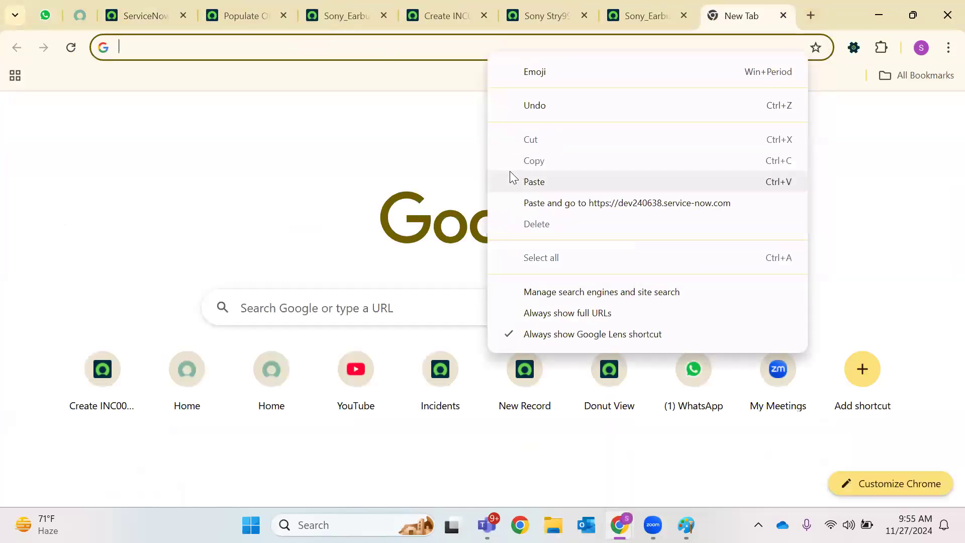
{"action": "left_click", "coordinate": [509, 172]}
{"action": "type", "text": "login"}
{"action": "key", "text": "Return"}
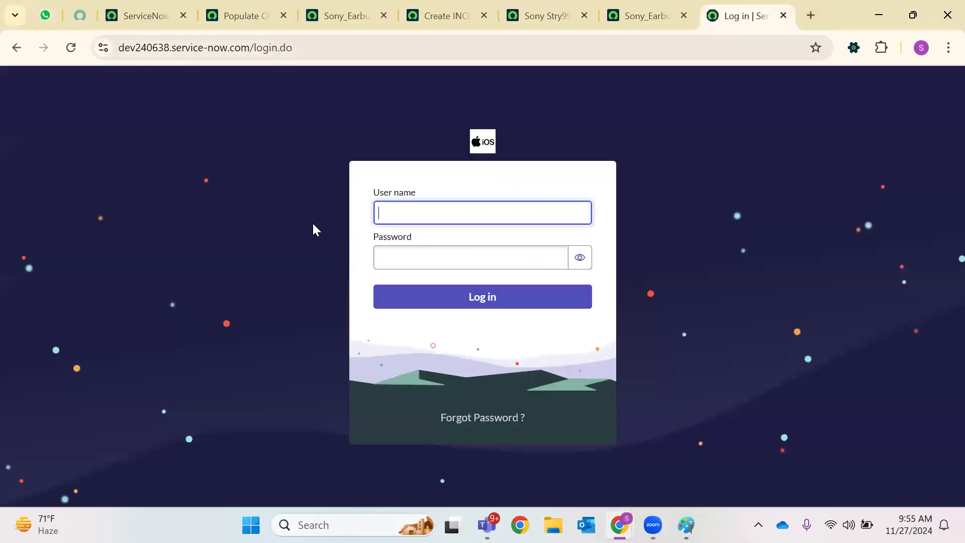
Try signing in as admin, retry after the rejection, then return to the home tab
{"action": "type", "text": "admin"}
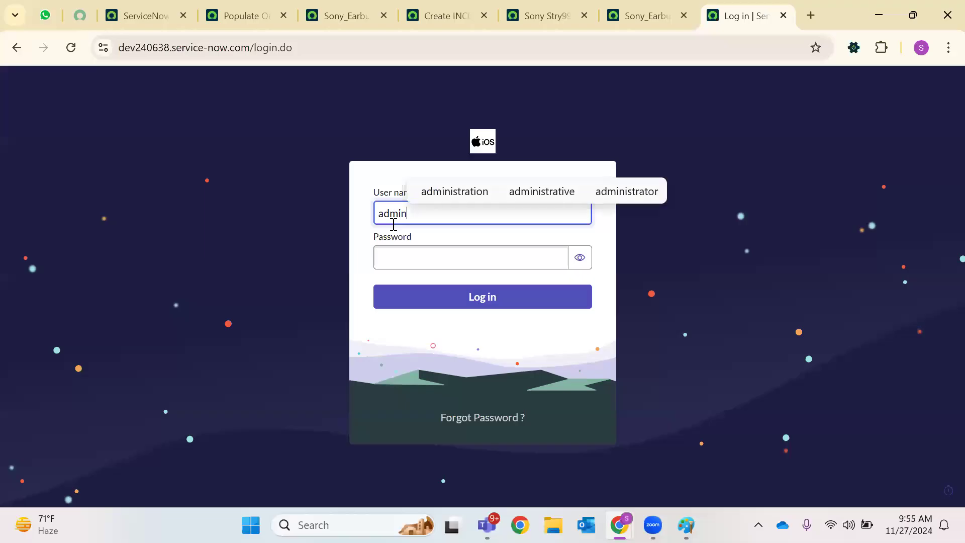
{"action": "left_click", "coordinate": [401, 269]}
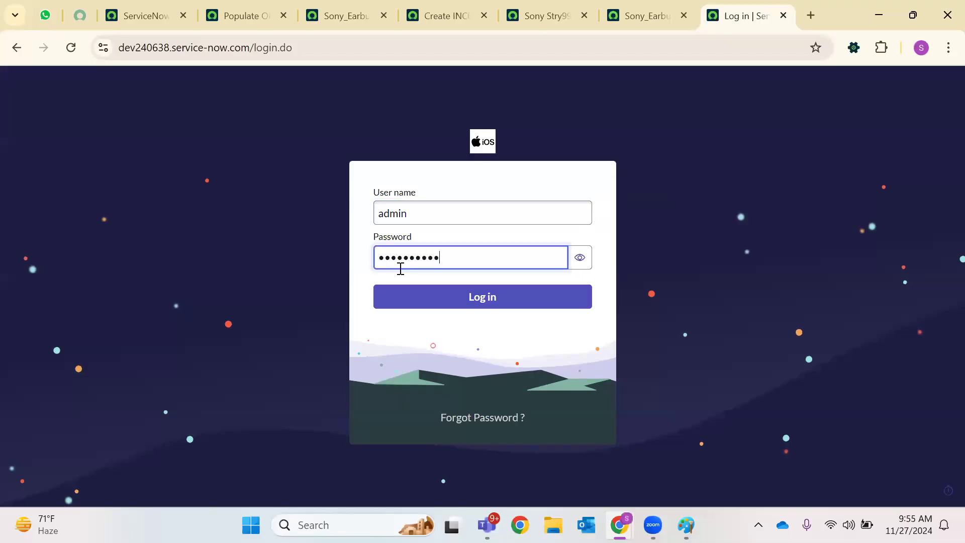
{"action": "left_click", "coordinate": [579, 257]}
{"action": "left_click", "coordinate": [475, 298]}
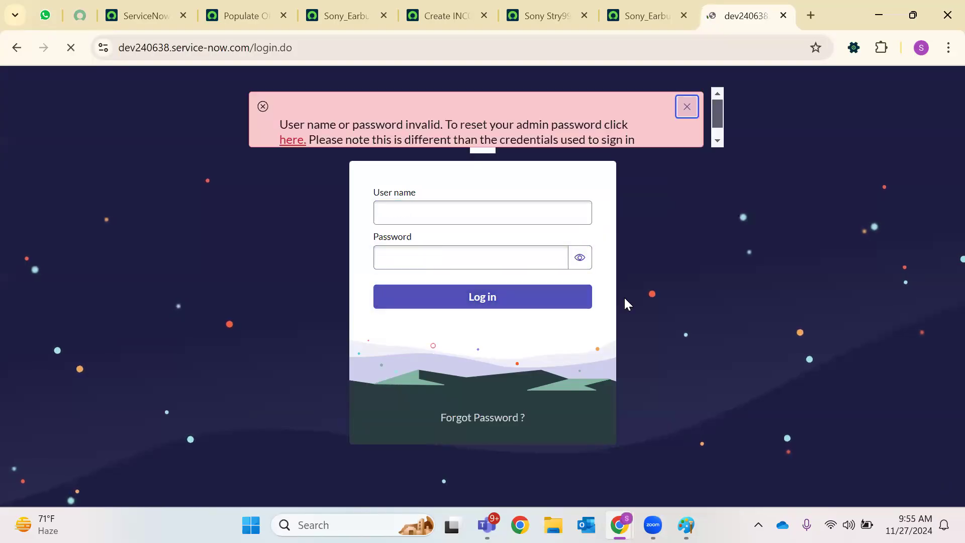
{"action": "left_click", "coordinate": [419, 218]}
{"action": "type", "text": "admin"}
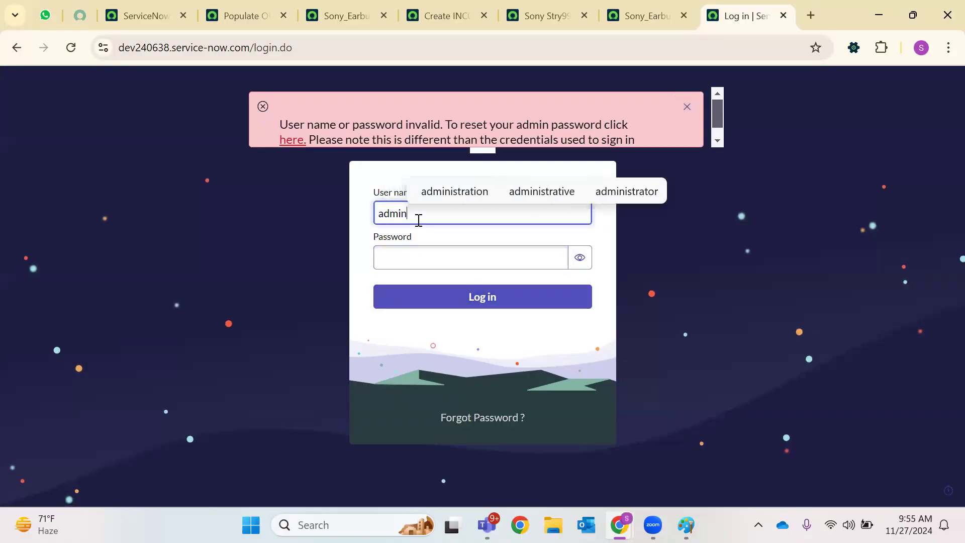
{"action": "left_click", "coordinate": [411, 255]}
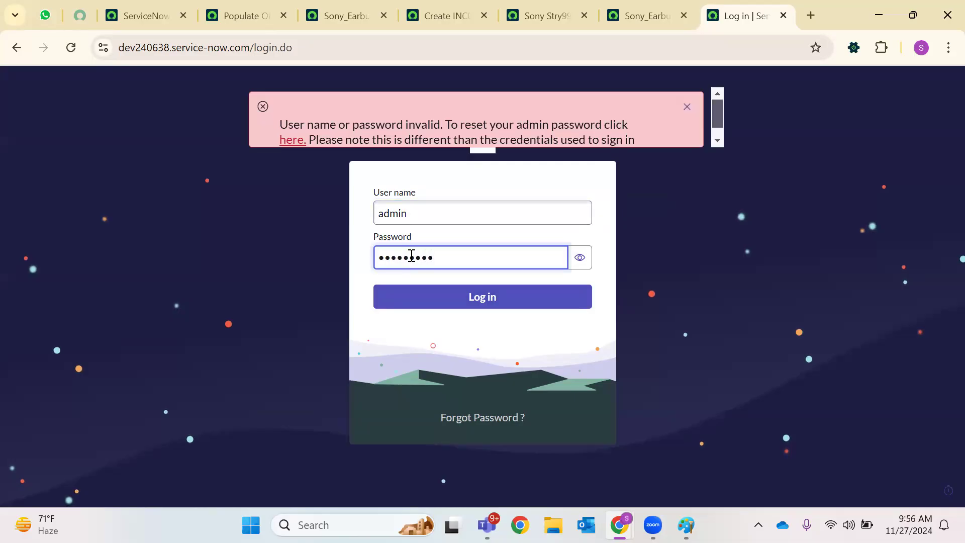
{"action": "left_click", "coordinate": [266, 14]}
{"action": "left_click", "coordinate": [144, 15]}
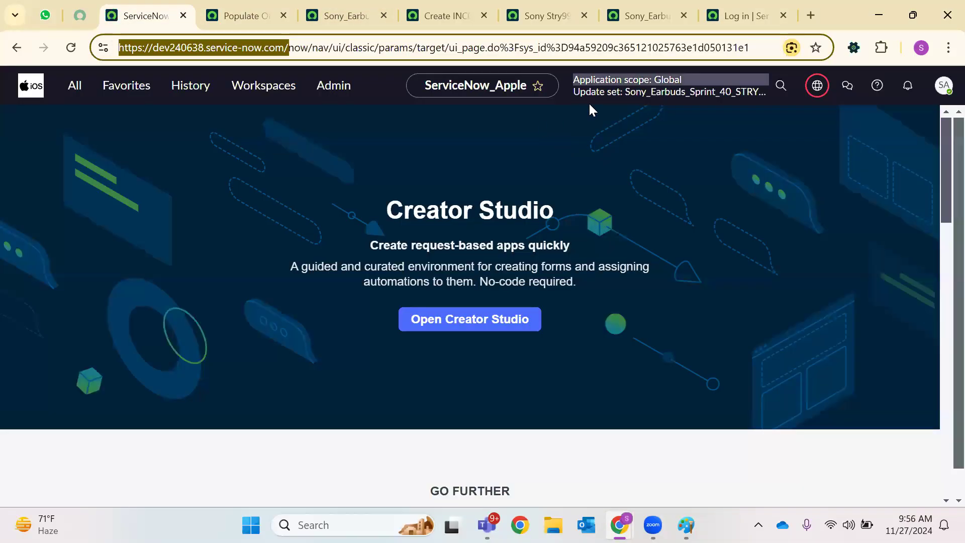
Open Set Password from the admin profile, generate several random passwords, then close the dialog
{"action": "left_click", "coordinate": [944, 84]}
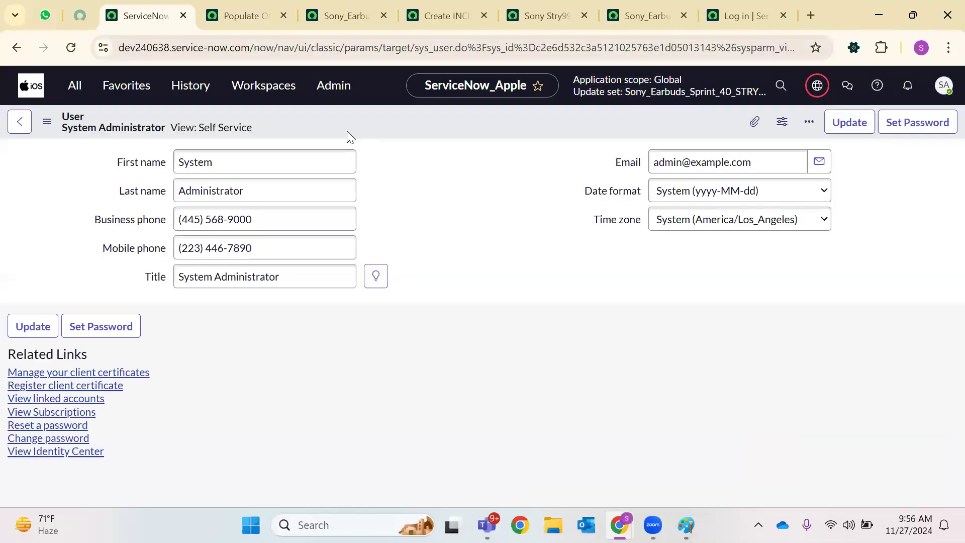
{"action": "left_click", "coordinate": [910, 123]}
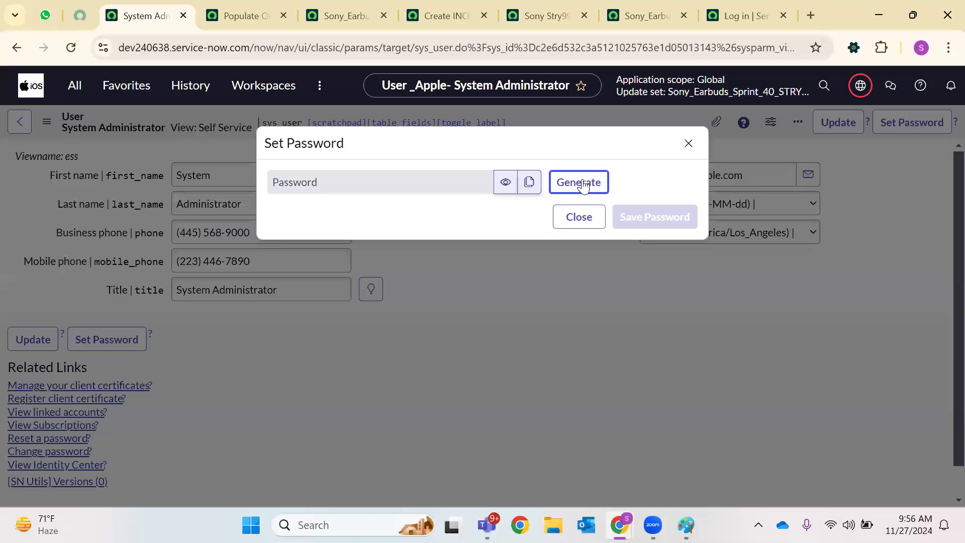
{"action": "left_click", "coordinate": [583, 186]}
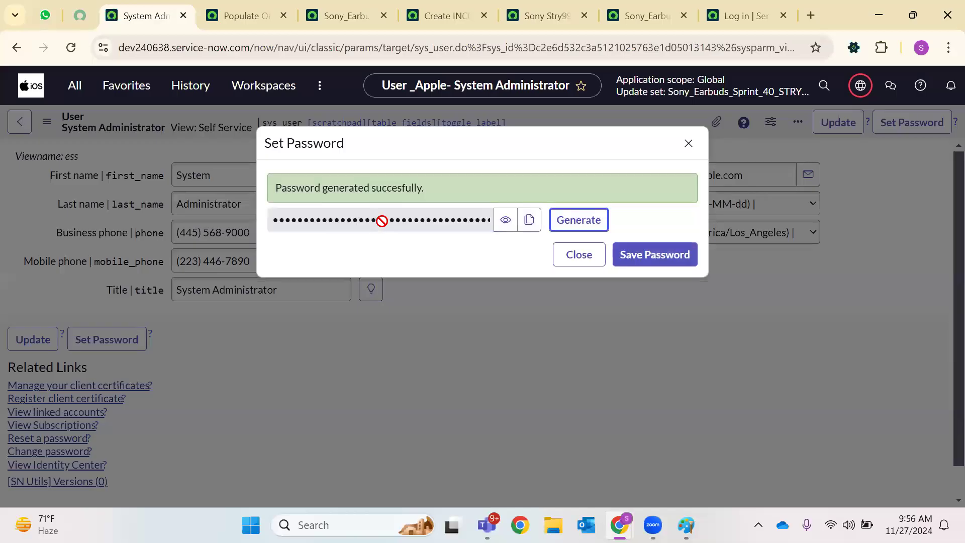
{"action": "left_click", "coordinate": [576, 226]}
{"action": "left_click", "coordinate": [559, 228]}
{"action": "left_click", "coordinate": [584, 218]}
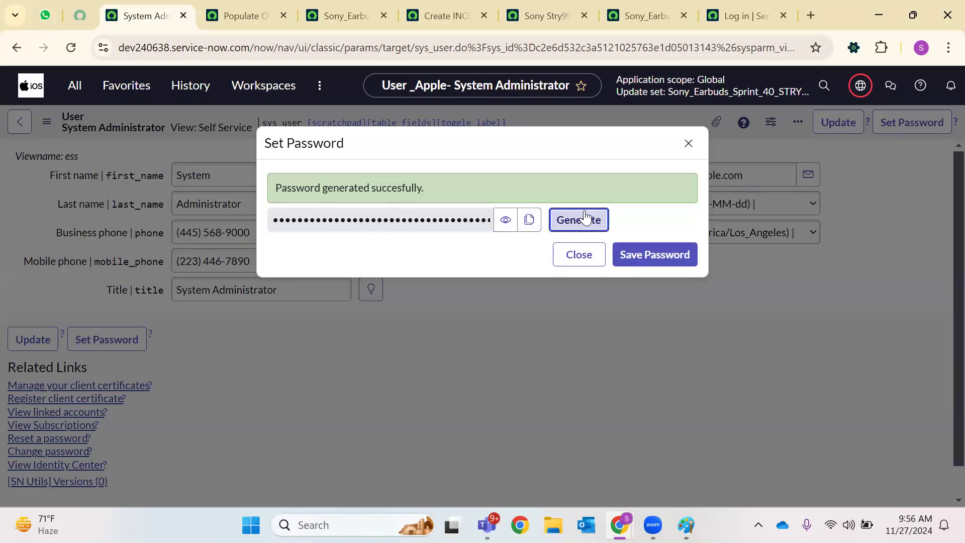
{"action": "left_click", "coordinate": [577, 224]}
{"action": "left_click", "coordinate": [569, 233]}
{"action": "left_click", "coordinate": [688, 143]}
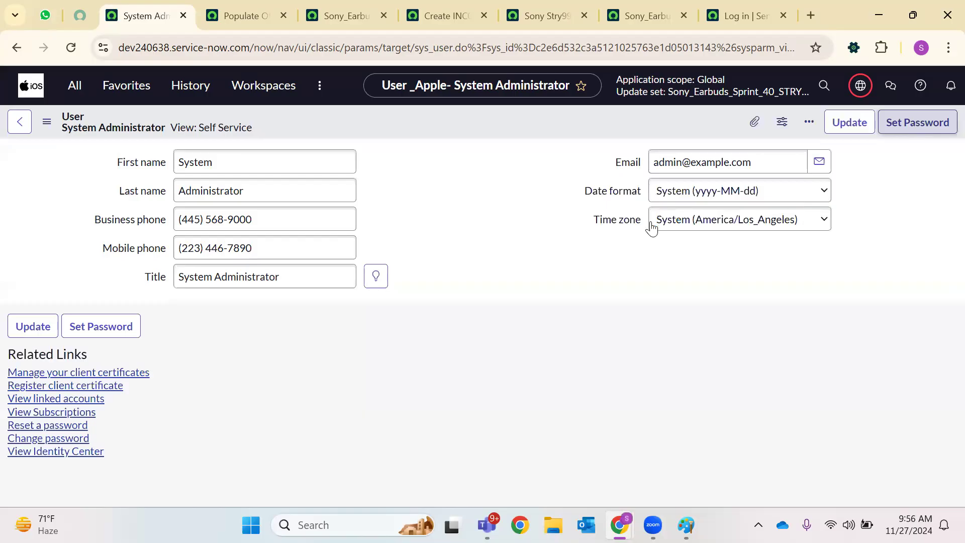
Generate a new password, keep a copy in a spare tab, and save it for admin
{"action": "left_click", "coordinate": [917, 129]}
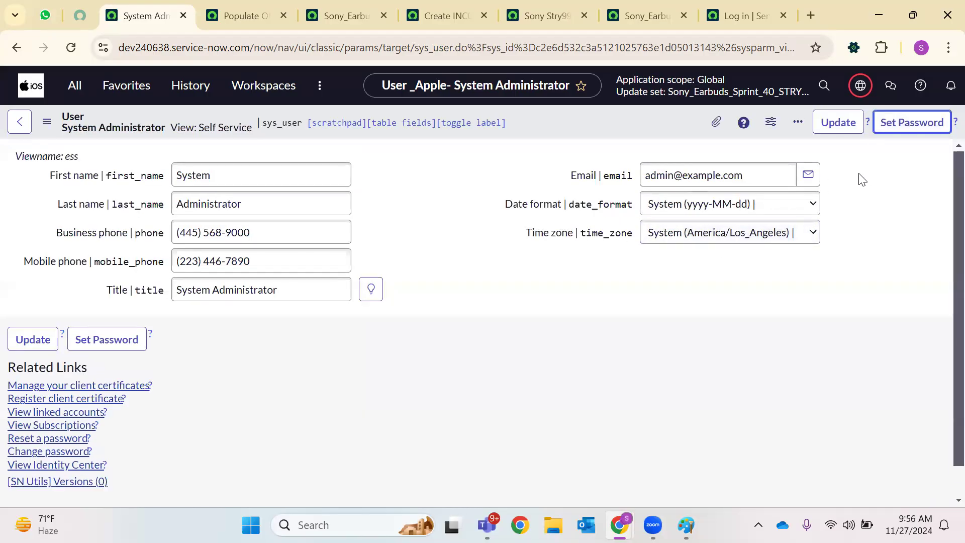
{"action": "left_click", "coordinate": [590, 200]}
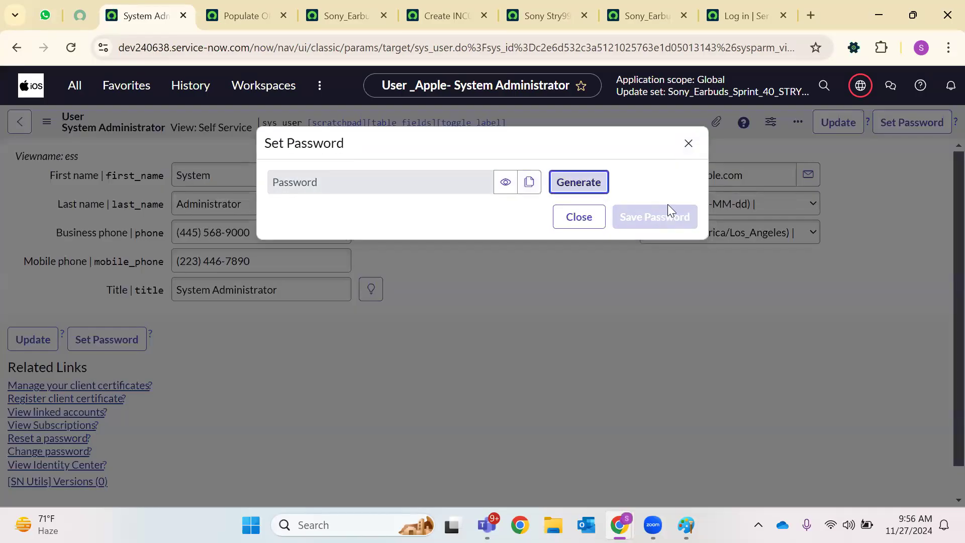
{"action": "left_click", "coordinate": [505, 219]}
{"action": "left_click", "coordinate": [528, 221]}
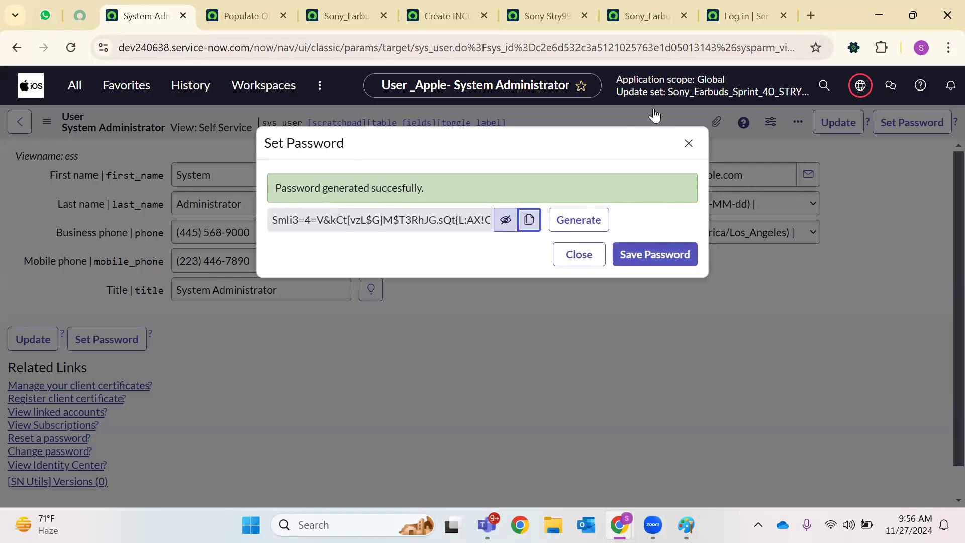
{"action": "left_click", "coordinate": [808, 18]}
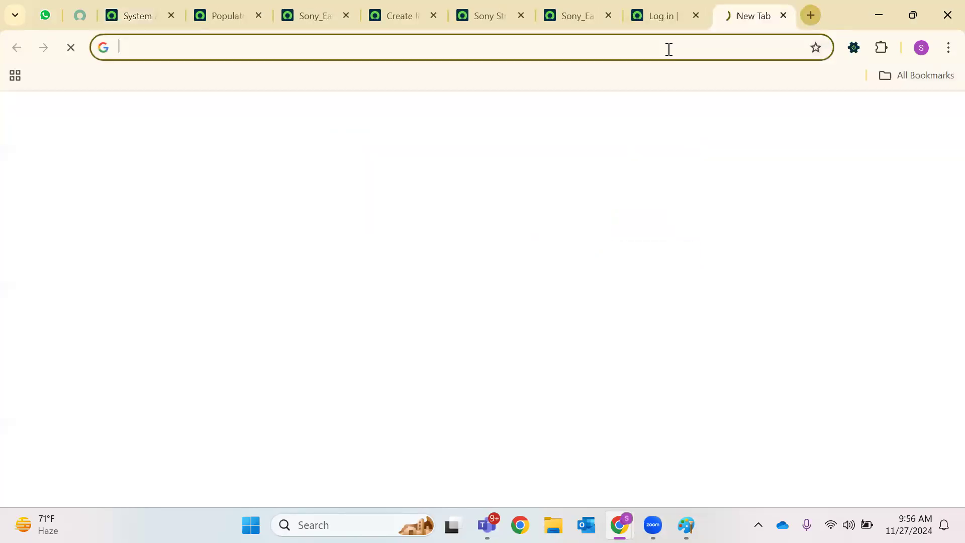
{"action": "right_click", "coordinate": [668, 50]}
{"action": "left_click", "coordinate": [286, 188]}
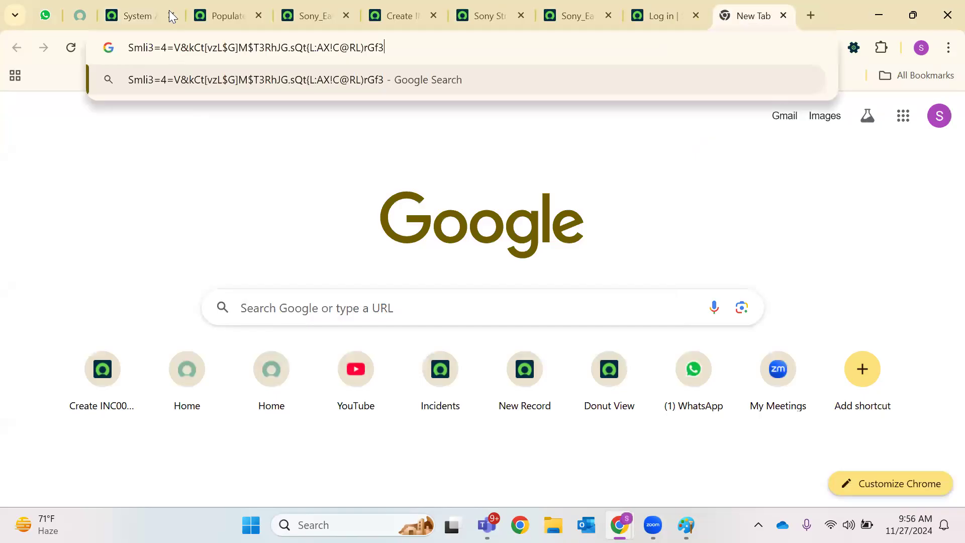
{"action": "left_click", "coordinate": [144, 7]}
{"action": "left_click", "coordinate": [666, 261]}
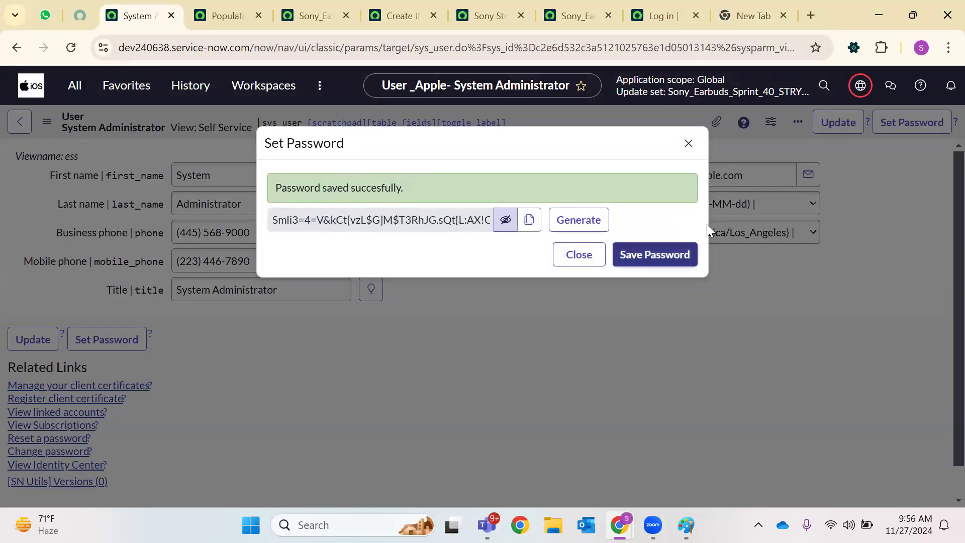
{"action": "left_click", "coordinate": [658, 16]}
{"action": "key", "text": "F5"}
Sign in as admin by pasting the newly generated password on the reloaded login page
{"action": "key", "text": "Return"}
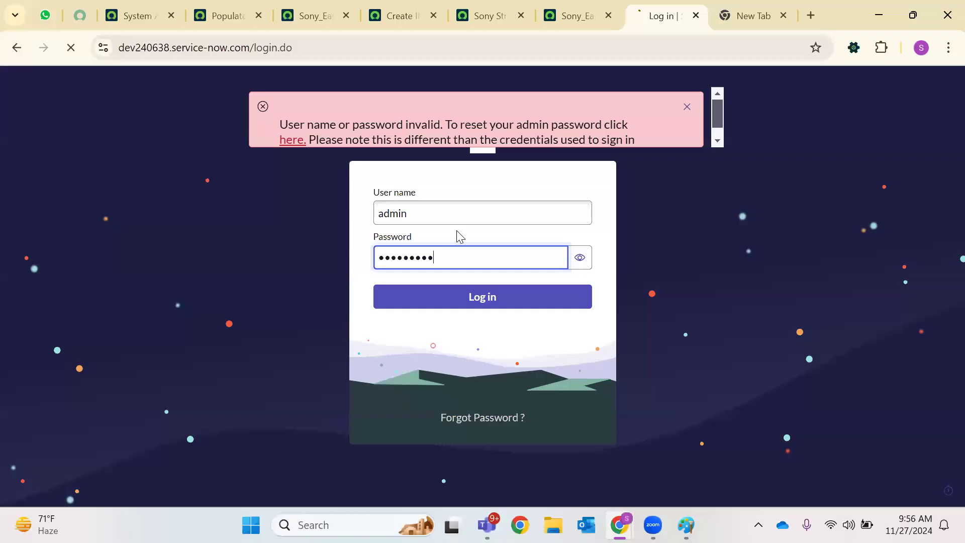
{"action": "left_click", "coordinate": [443, 211]}
{"action": "type", "text": "admin"}
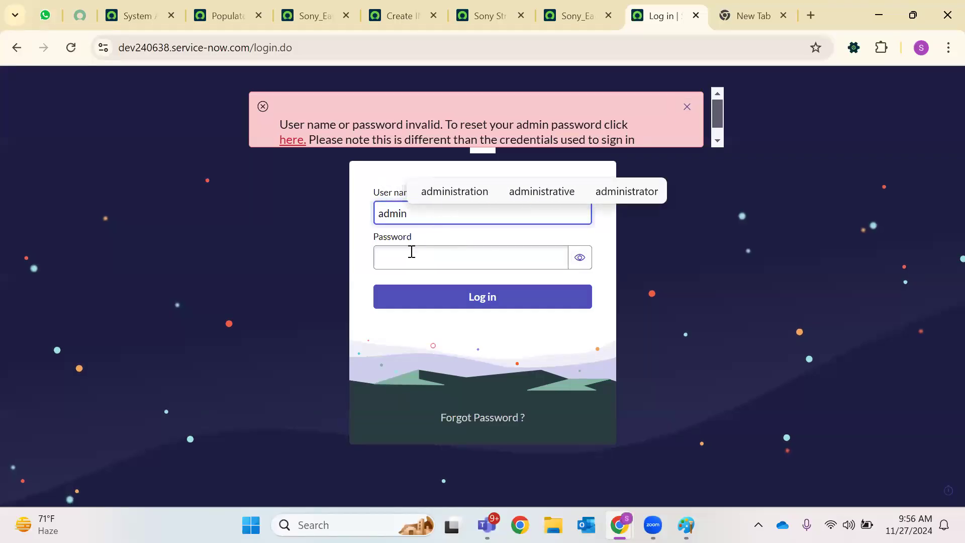
{"action": "left_click", "coordinate": [396, 264]}
{"action": "right_click", "coordinate": [396, 263]}
{"action": "scroll", "coordinate": [447, 221], "scroll_direction": "up", "scroll_amount": 1}
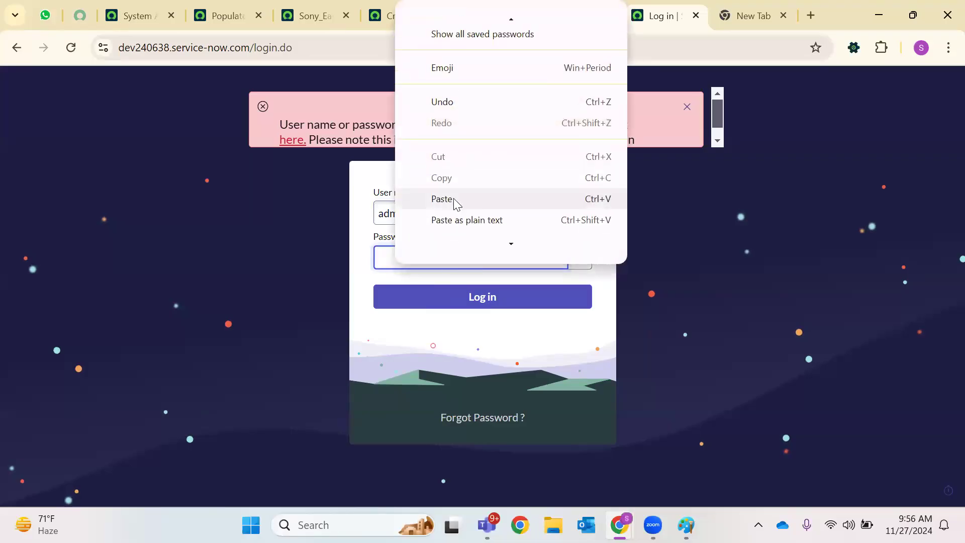
{"action": "left_click", "coordinate": [453, 205]}
{"action": "left_click", "coordinate": [579, 257]}
{"action": "left_click", "coordinate": [471, 297]}
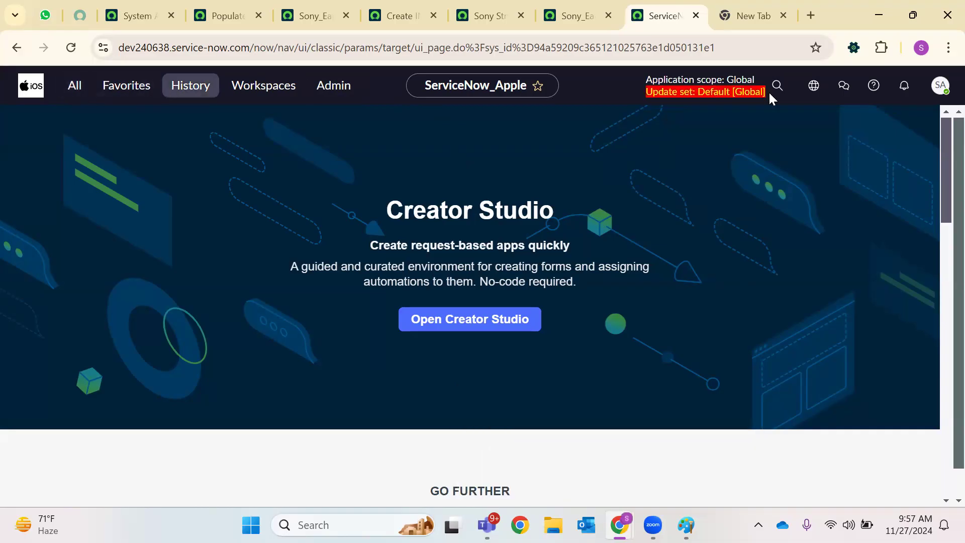
Open the Users list from the application navigator with a .LIST command
{"action": "left_click", "coordinate": [75, 86]}
{"action": "type", "text": "sy"}
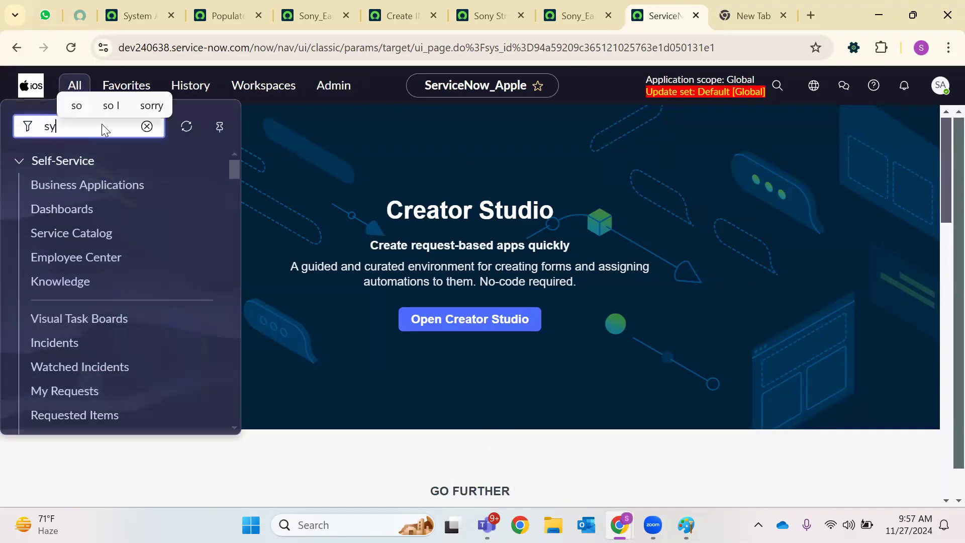
{"action": "type", "text": "s_user"}
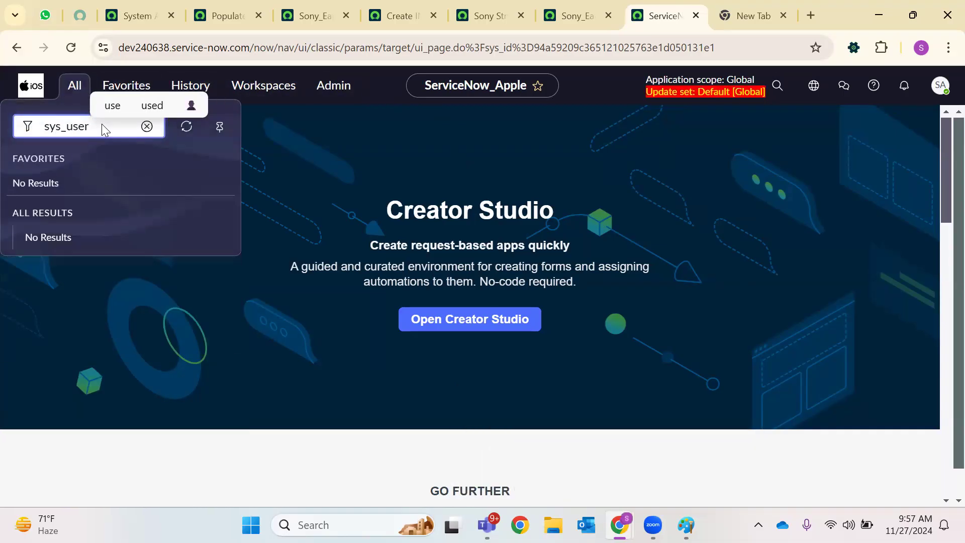
{"action": "type", "text": "_form"}
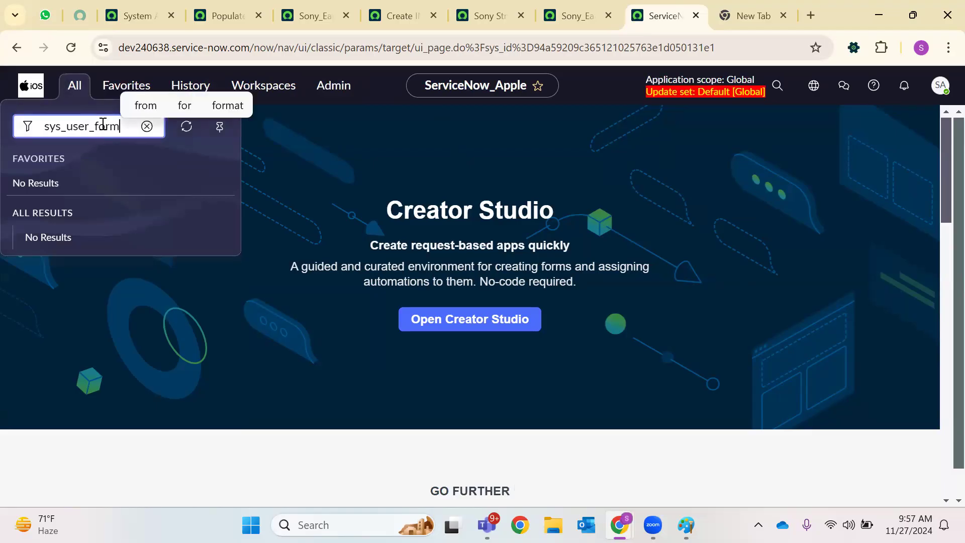
{"action": "type", "text": ".LIST"}
{"action": "key", "text": "Return"}
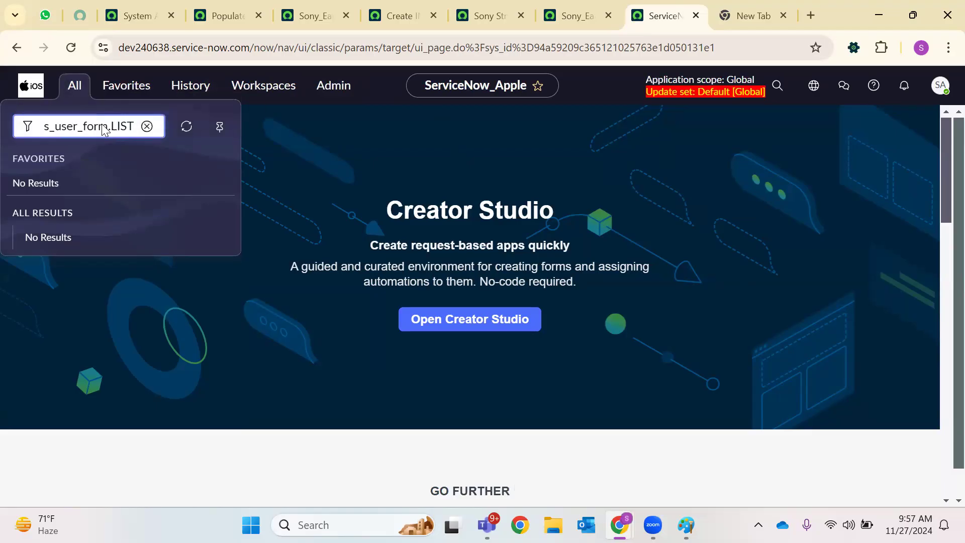
{"action": "left_click", "coordinate": [706, 15]}
{"action": "left_click", "coordinate": [86, 92]}
{"action": "type", "text": "s"}
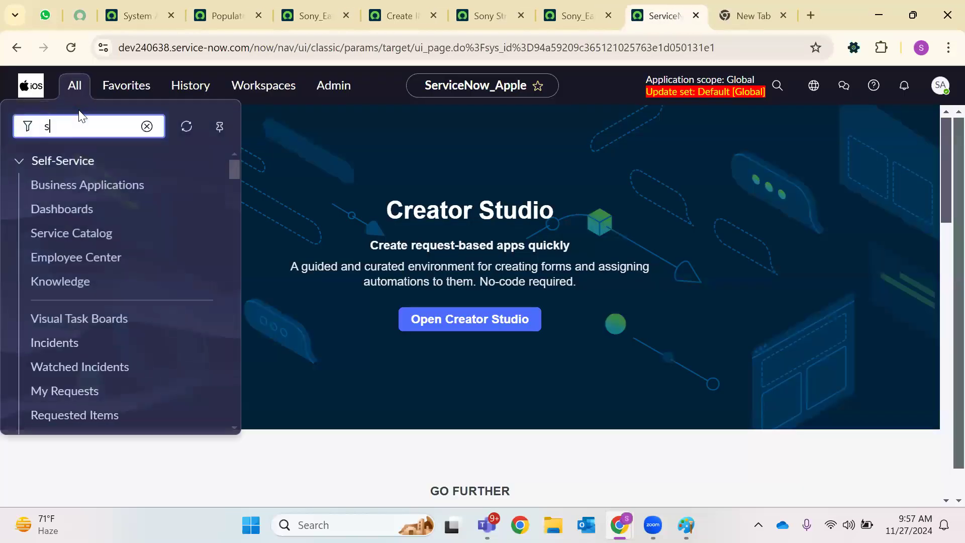
{"action": "type", "text": "ys_f"}
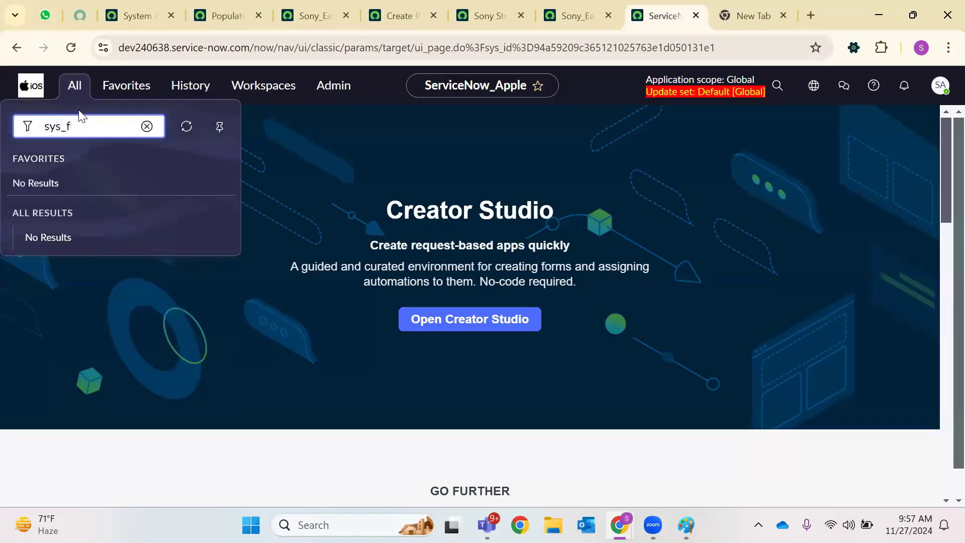
{"action": "type", "text": "oer.LIST"}
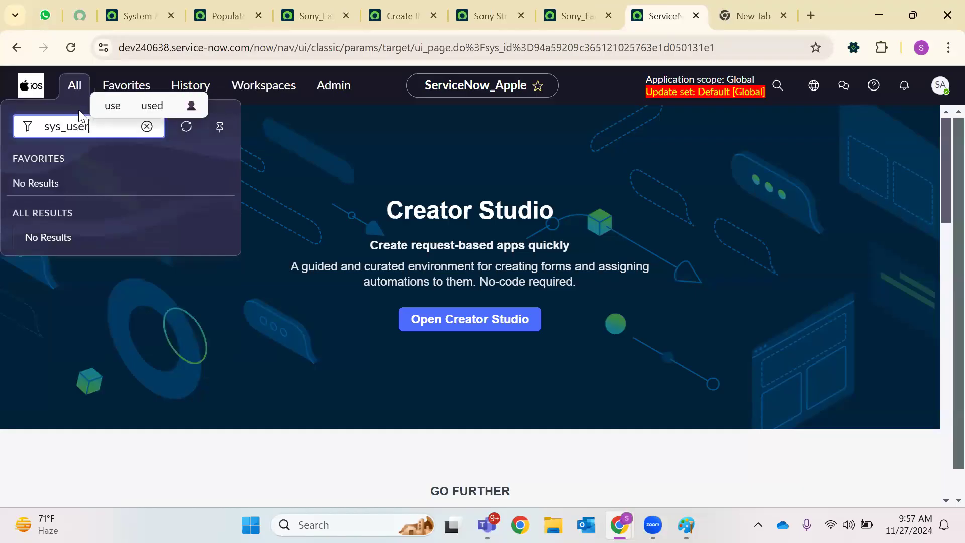
{"action": "key", "text": "Return"}
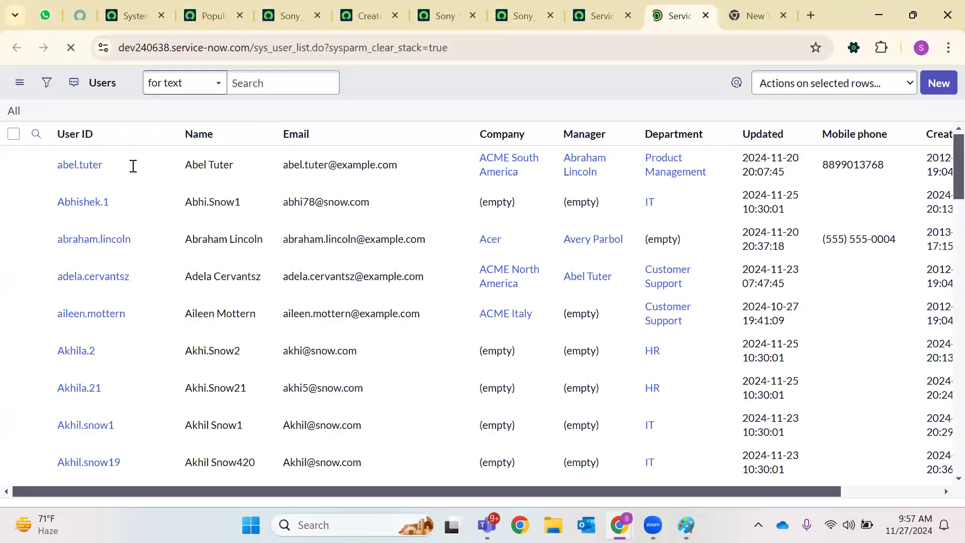
Filter the User ID column for admin
{"action": "left_click", "coordinate": [128, 173]}
{"action": "type", "text": "admin"}
{"action": "key", "text": "Return"}
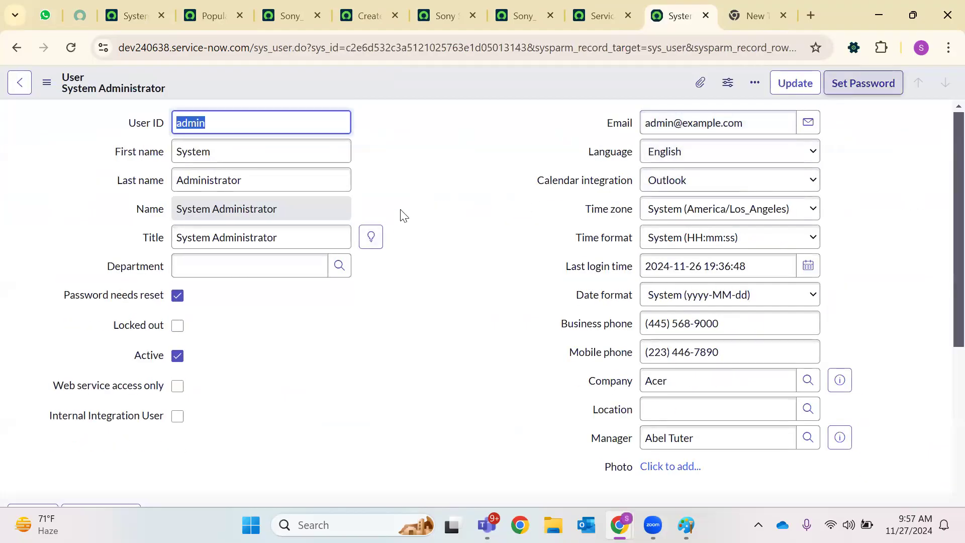
Open Set Password for admin, generate a few passwords, then dismiss without saving
{"action": "left_click", "coordinate": [854, 86]}
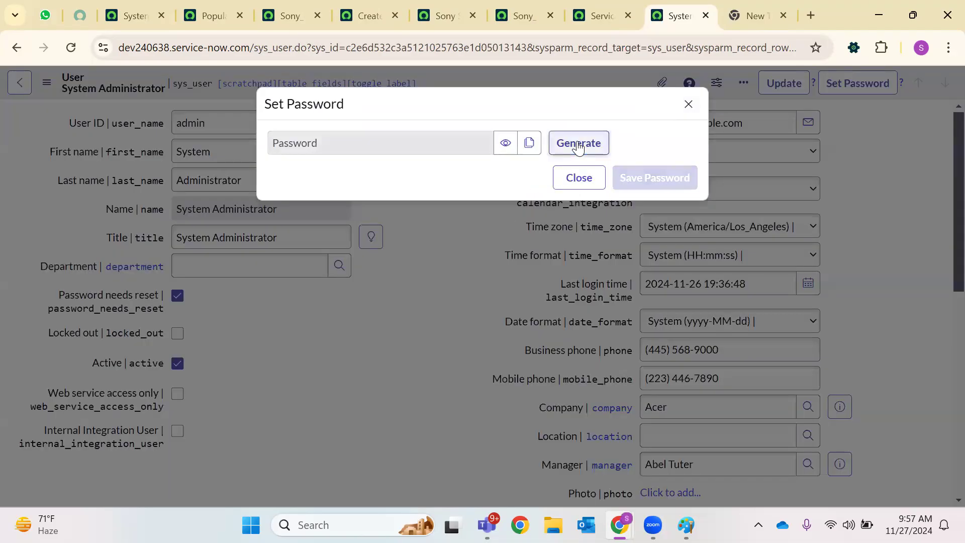
{"action": "left_click", "coordinate": [578, 144]}
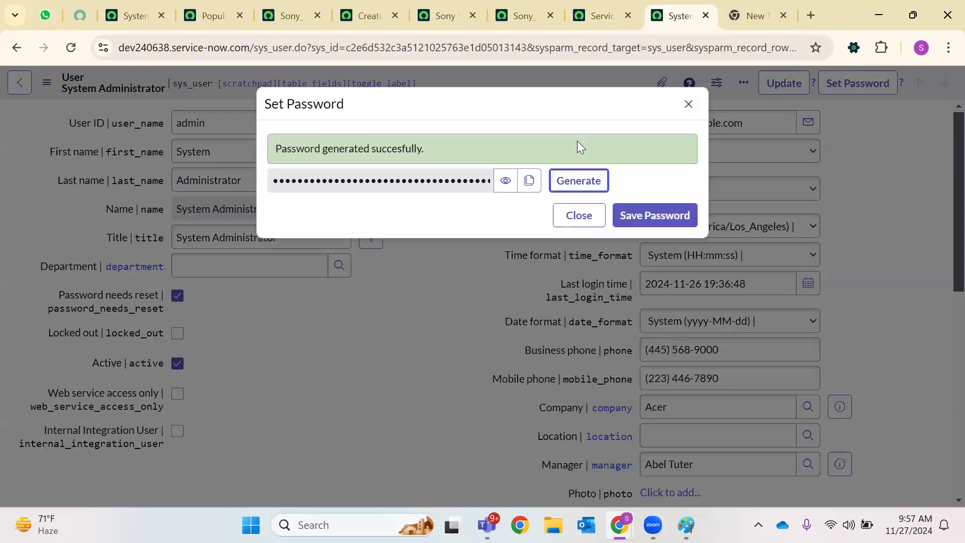
{"action": "left_click", "coordinate": [574, 181]}
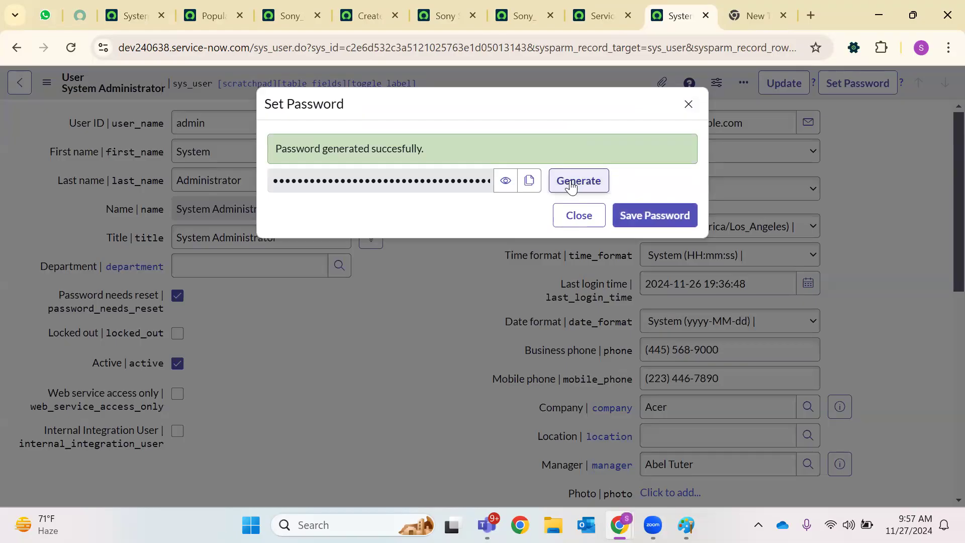
{"action": "left_click", "coordinate": [572, 185]}
{"action": "left_click", "coordinate": [688, 104]}
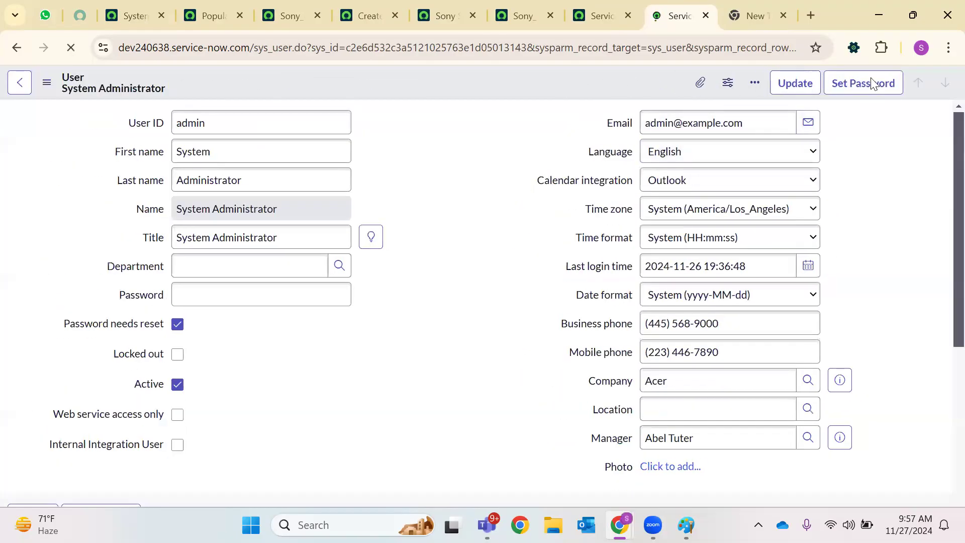
Generate a fresh password, keep a copy in a new tab, and save it to admin
{"action": "left_click", "coordinate": [864, 85]}
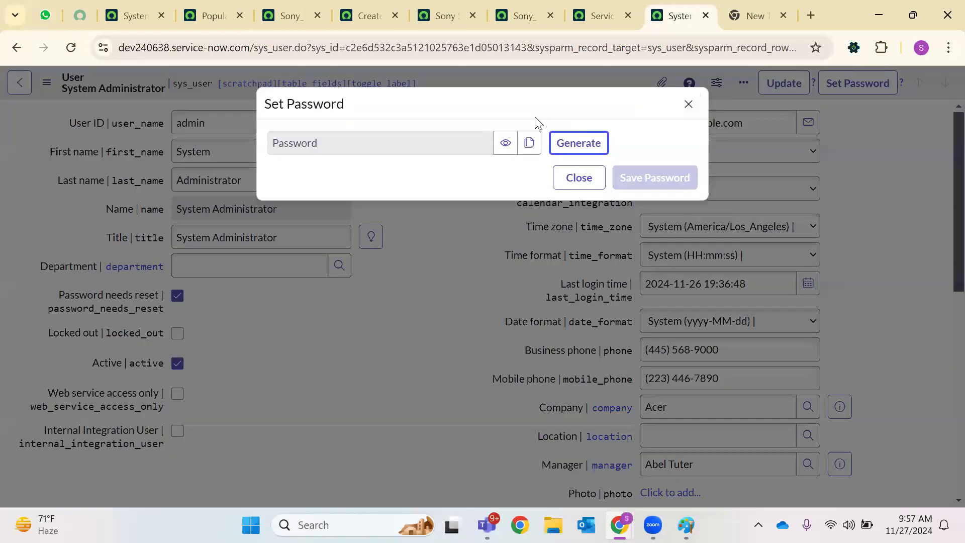
{"action": "left_click", "coordinate": [574, 146]}
{"action": "left_click", "coordinate": [528, 180]}
{"action": "left_click", "coordinate": [505, 180]}
{"action": "left_click", "coordinate": [809, 17]}
{"action": "right_click", "coordinate": [650, 52]}
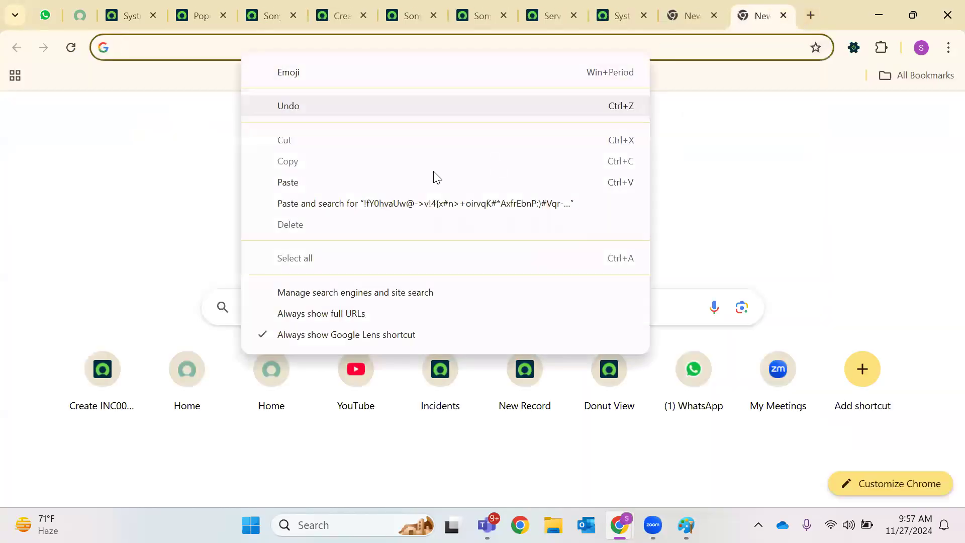
{"action": "left_click", "coordinate": [336, 184]}
{"action": "left_click", "coordinate": [126, 15]}
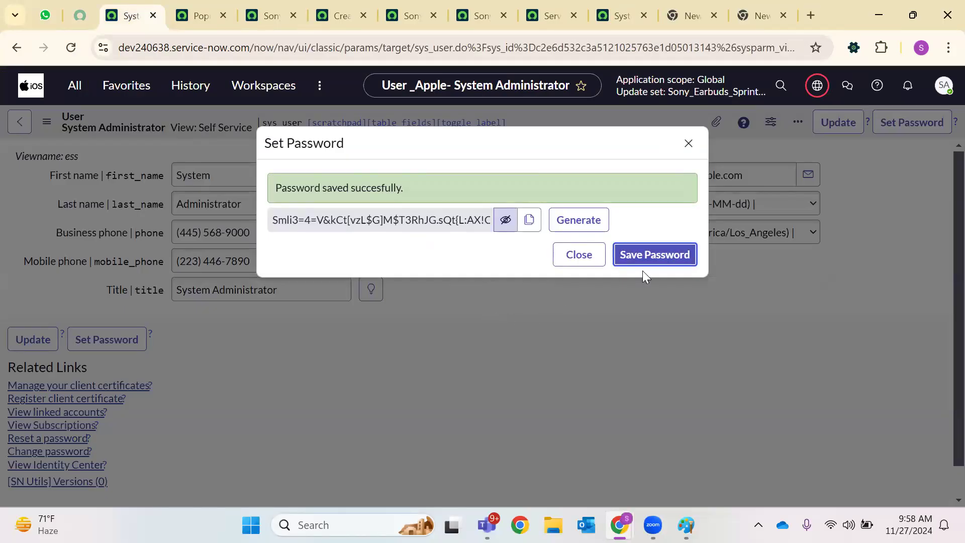
{"action": "left_click", "coordinate": [647, 258]}
{"action": "left_click", "coordinate": [687, 145]}
{"action": "left_click", "coordinate": [944, 85]}
{"action": "left_click", "coordinate": [944, 85]}
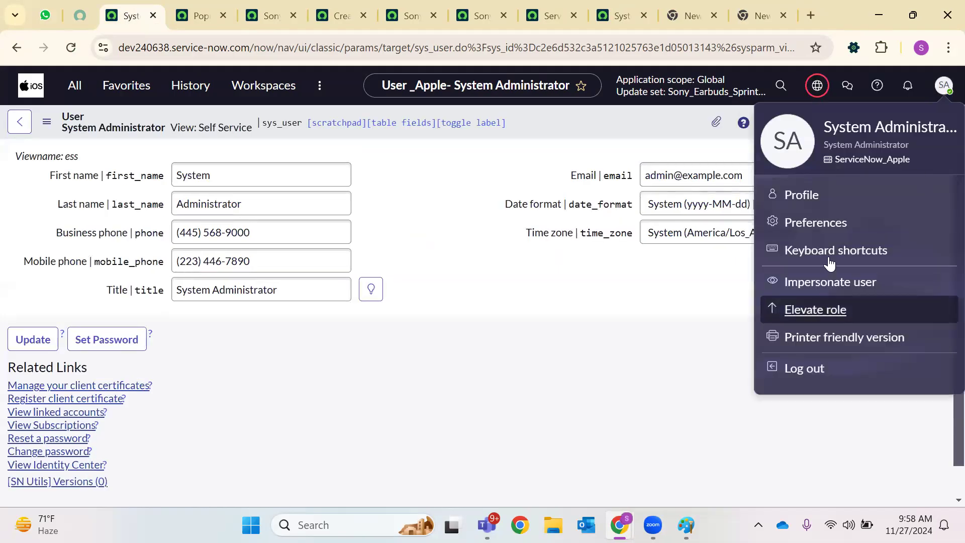
Log out and attempt signing in as admin with the pasted new password
{"action": "left_click", "coordinate": [760, 380]}
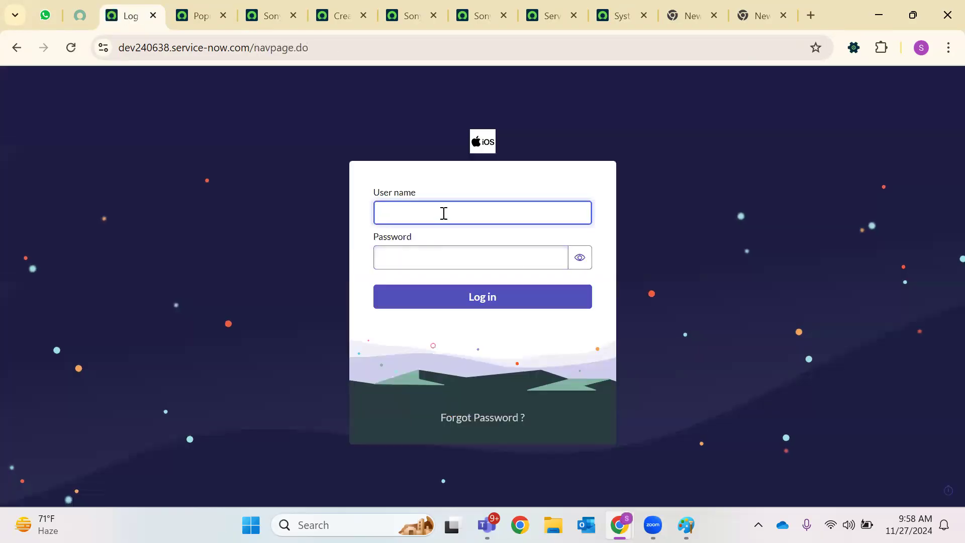
{"action": "right_click", "coordinate": [416, 257]}
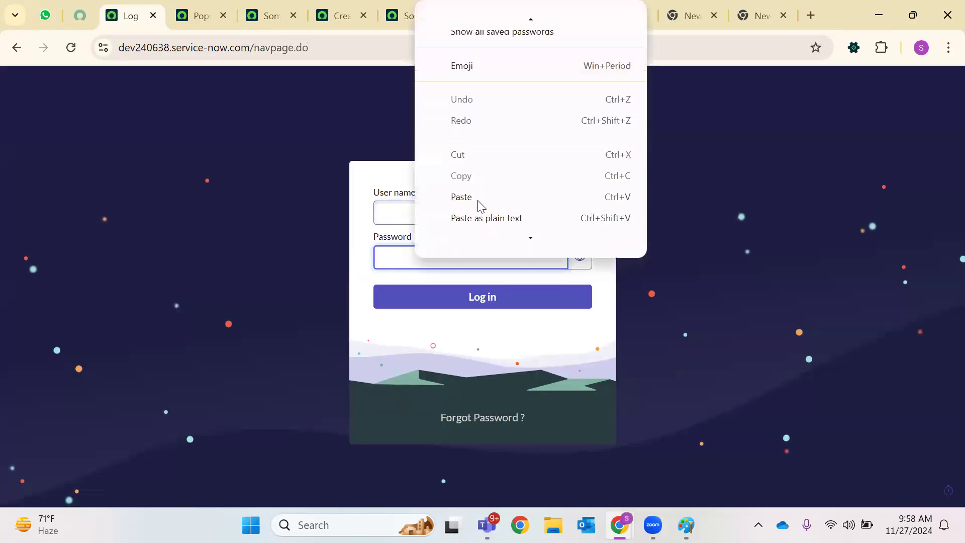
{"action": "left_click", "coordinate": [448, 202]}
{"action": "left_click", "coordinate": [435, 211]}
{"action": "type", "text": "admin"}
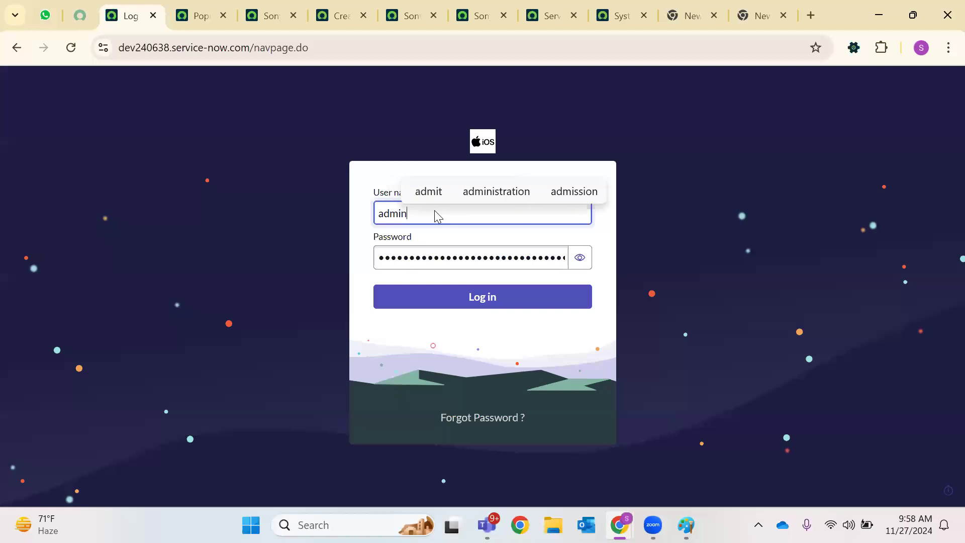
{"action": "left_click", "coordinate": [424, 295]}
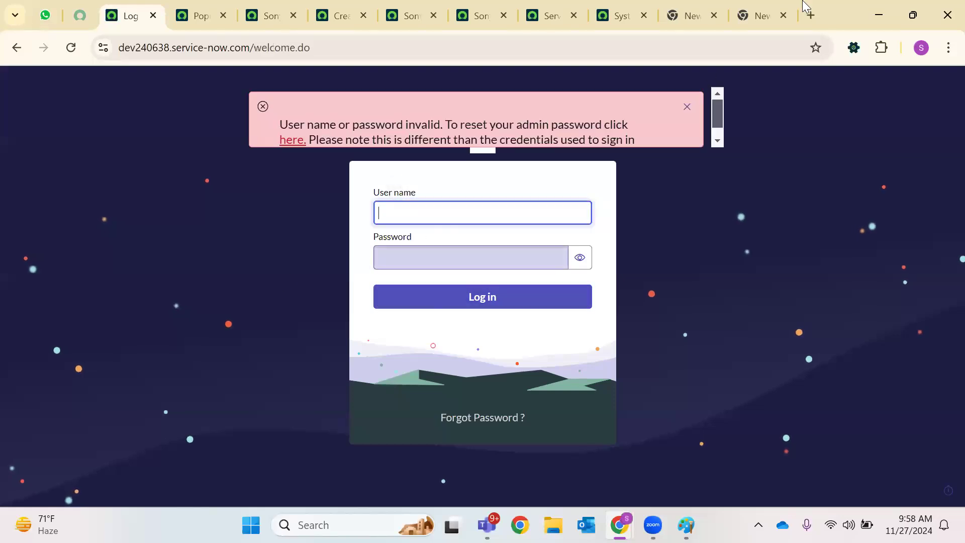
Recopy the saved password from its tab, retry the admin login, then open Forgot Password
{"action": "left_click", "coordinate": [760, 16]}
{"action": "left_click_drag", "start_coordinate": [612, 44], "coordinate": [86, 48]}
{"action": "right_click", "coordinate": [221, 50]}
{"action": "left_click", "coordinate": [265, 161]}
{"action": "key", "text": "ctrl+3"}
{"action": "type", "text": "admin"}
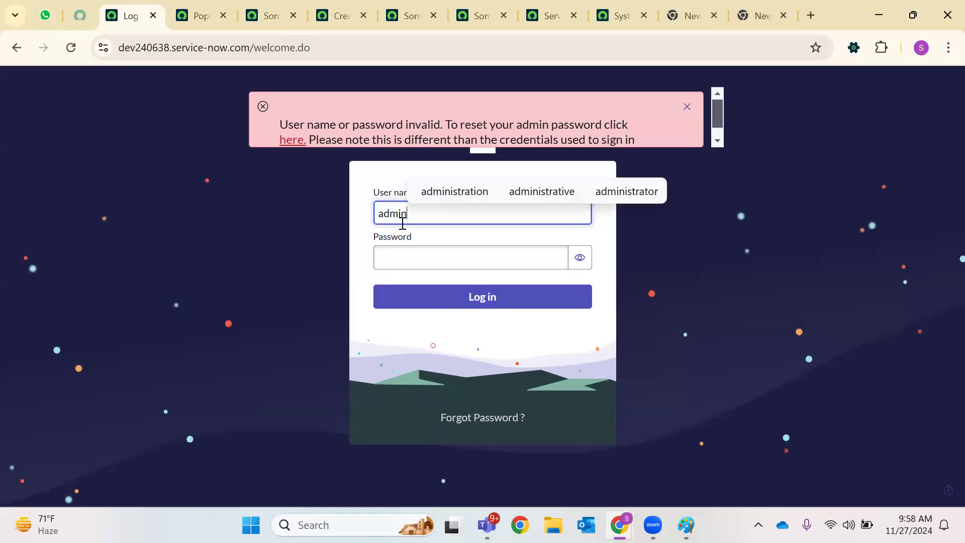
{"action": "left_click", "coordinate": [397, 257]}
{"action": "right_click", "coordinate": [397, 256]}
{"action": "left_click", "coordinate": [444, 437]}
{"action": "key", "text": "Return"}
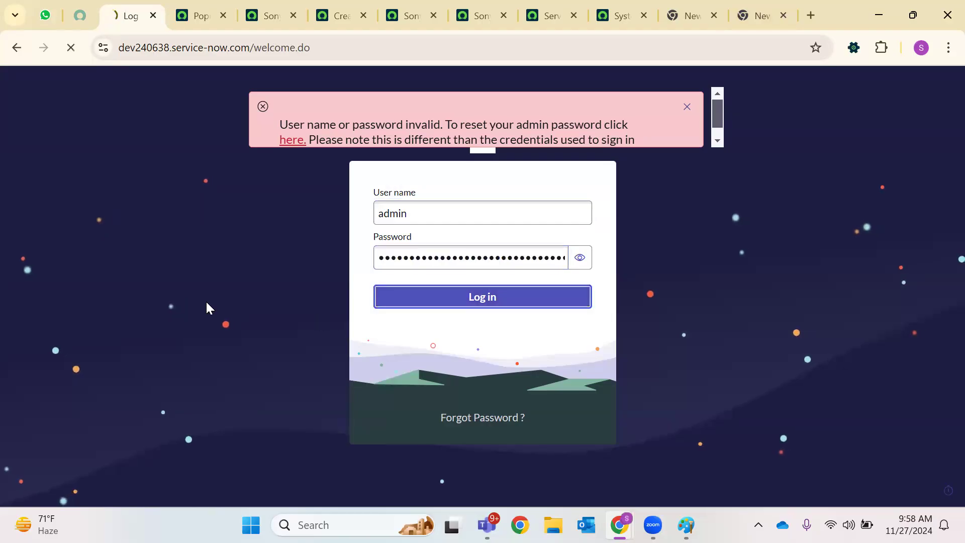
{"action": "left_click", "coordinate": [687, 107]}
{"action": "left_click", "coordinate": [480, 417]}
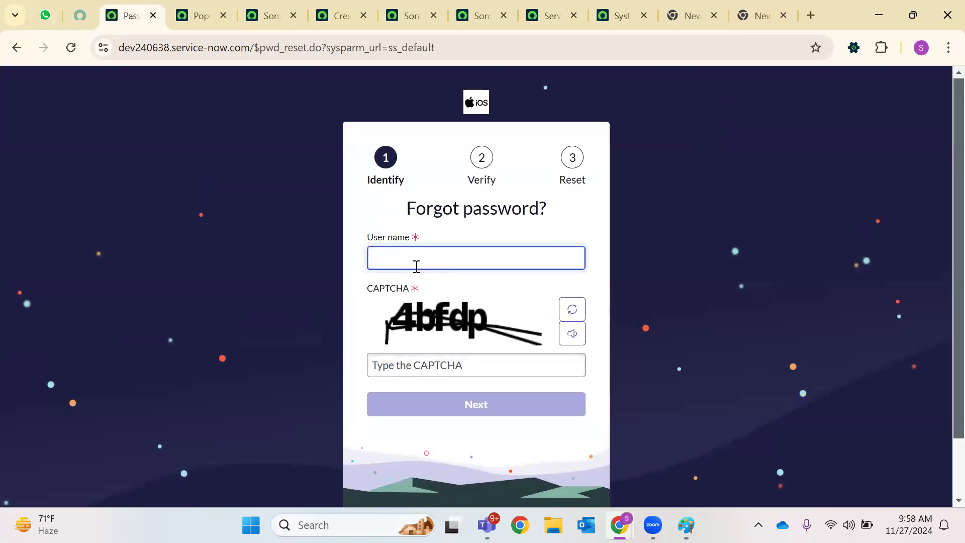
Identify as user admin with the CAPTCHA answer and continue to verification
{"action": "left_click", "coordinate": [417, 267]}
{"action": "type", "text": "admin"}
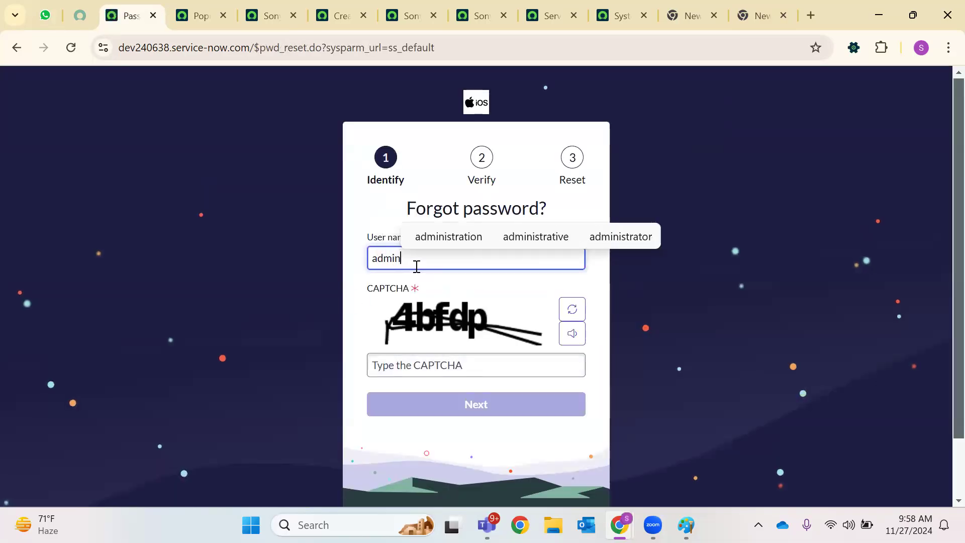
{"action": "left_click", "coordinate": [418, 361]}
{"action": "type", "text": "4bfd"}
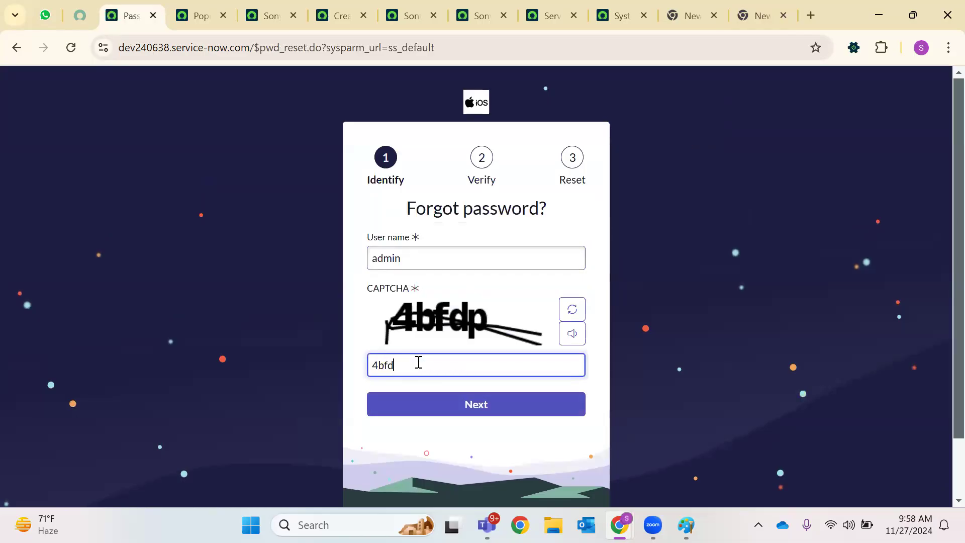
{"action": "type", "text": "p"}
{"action": "left_click", "coordinate": [430, 406]}
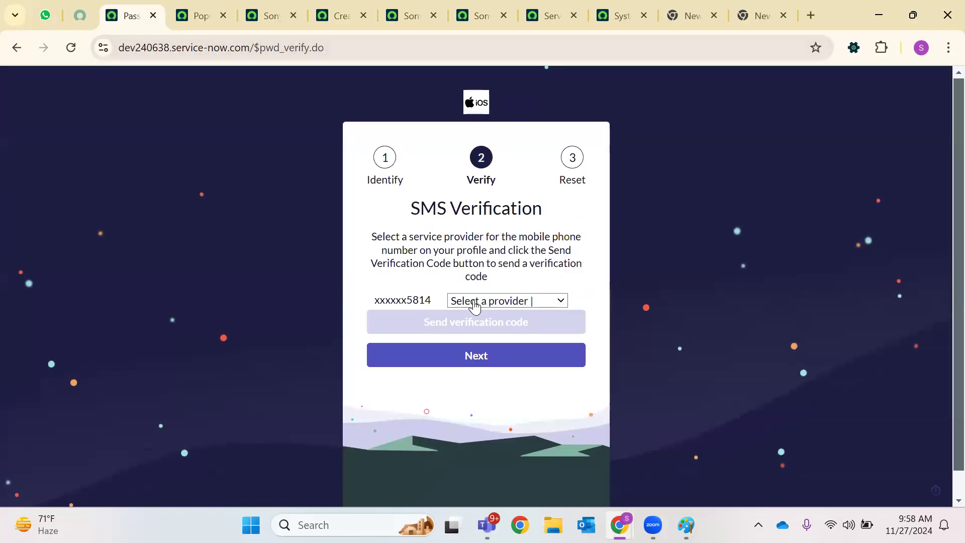
Browse the SMS Verification mobile provider list without selecting a provider
{"action": "left_click", "coordinate": [513, 302]}
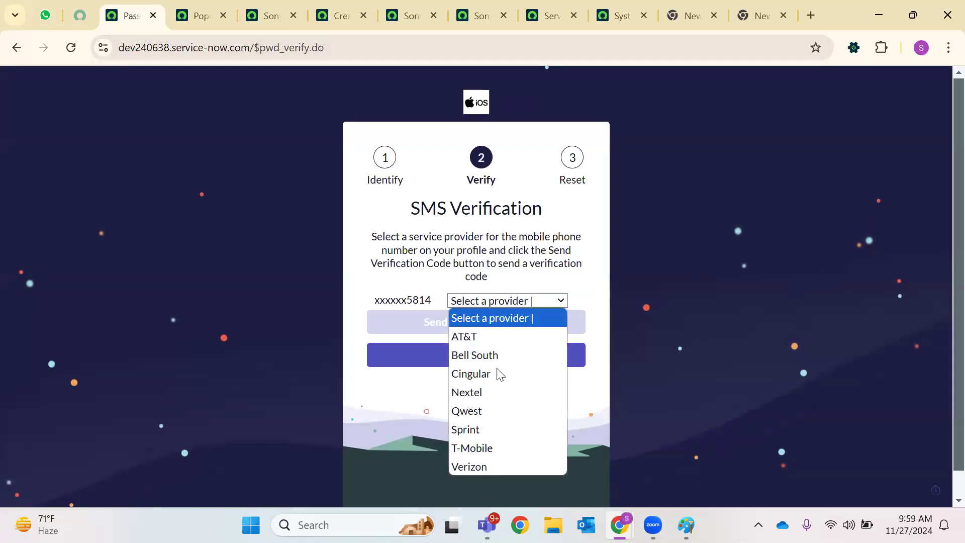
{"action": "left_click", "coordinate": [575, 328]}
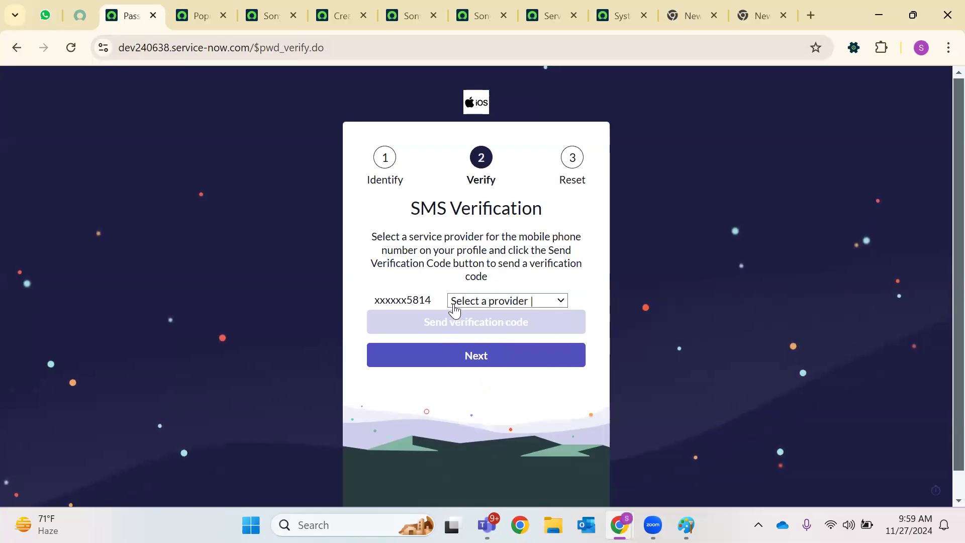
{"action": "left_click", "coordinate": [558, 308]}
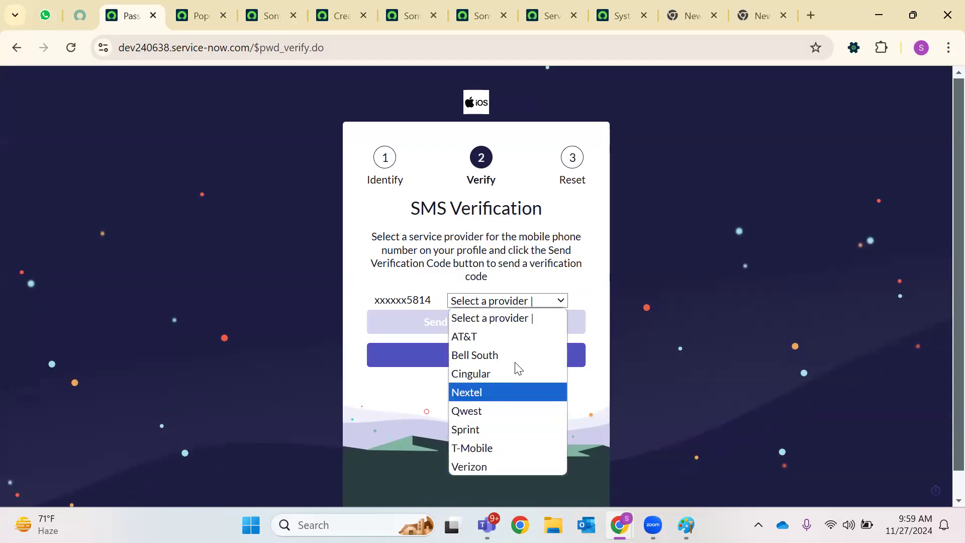
{"action": "left_click", "coordinate": [573, 422]}
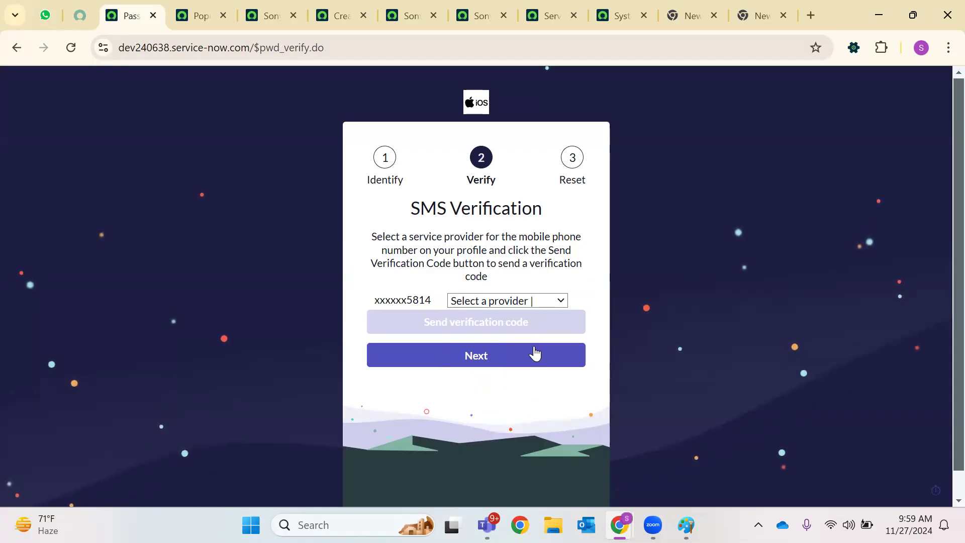
Reset the admin password for the dev240638 instance from the developer portal's Manage instance password panel
{"action": "left_click", "coordinate": [73, 10]}
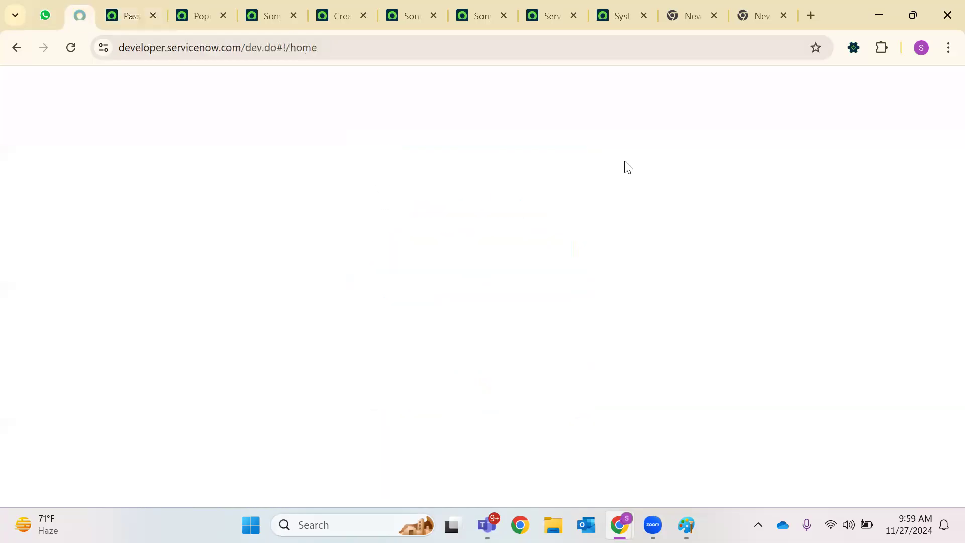
{"action": "left_click", "coordinate": [897, 103]}
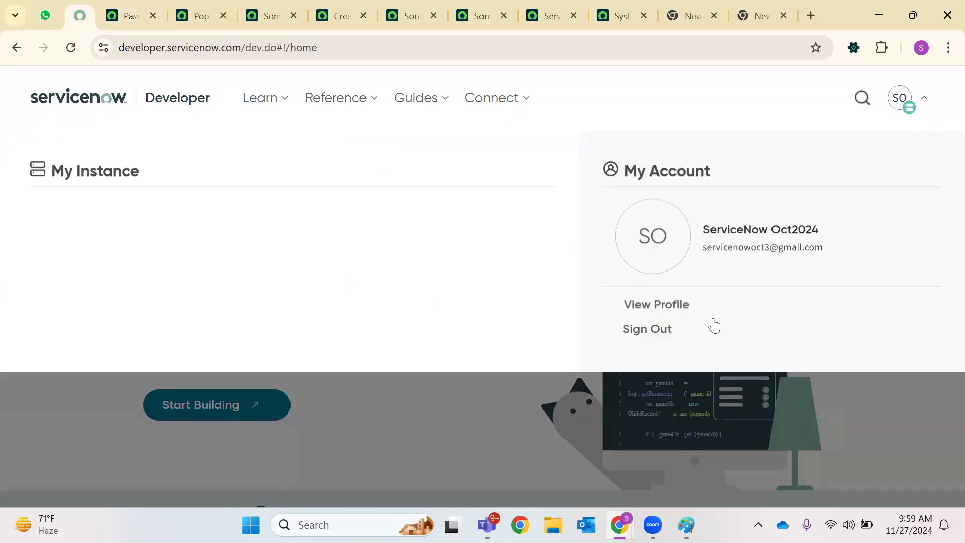
{"action": "left_click", "coordinate": [253, 401]}
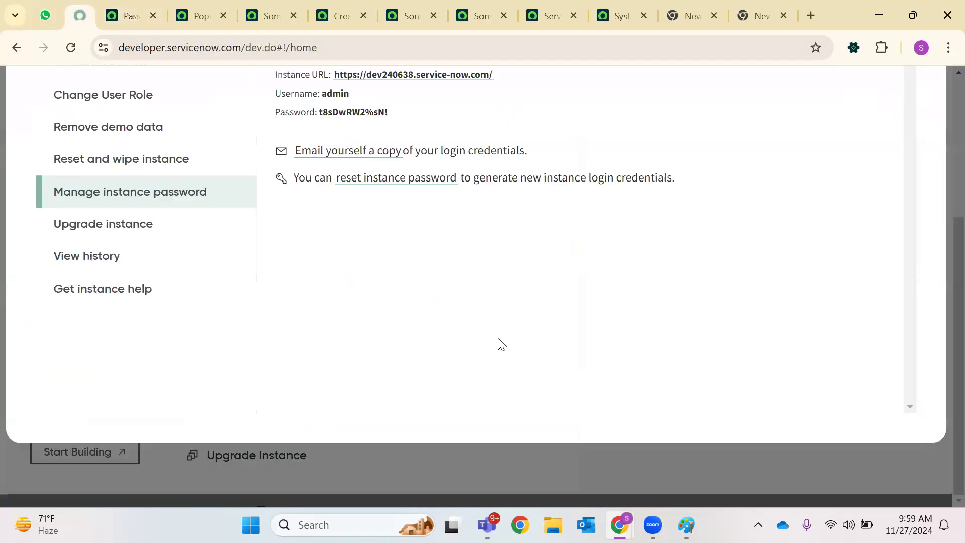
{"action": "scroll", "coordinate": [393, 232], "scroll_direction": "up", "scroll_amount": 3}
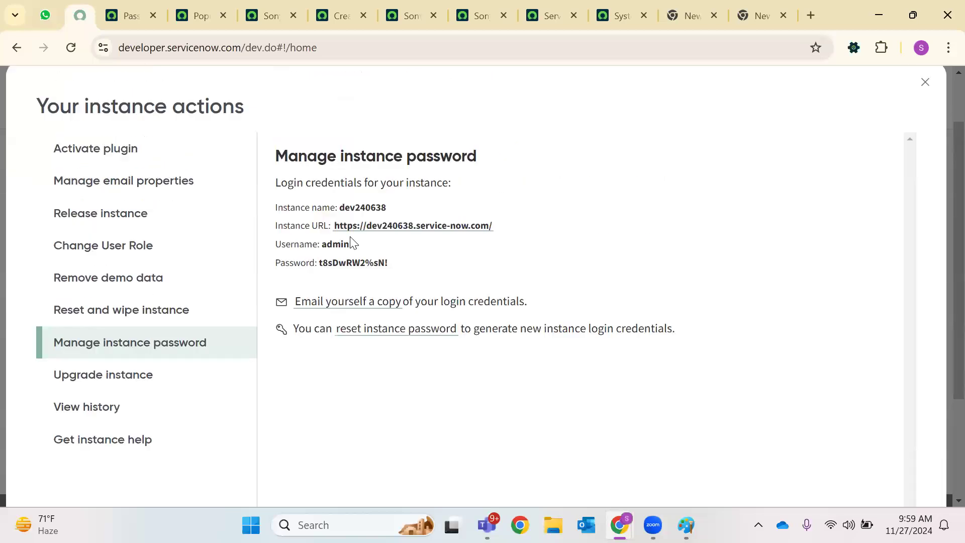
{"action": "left_click", "coordinate": [393, 332]}
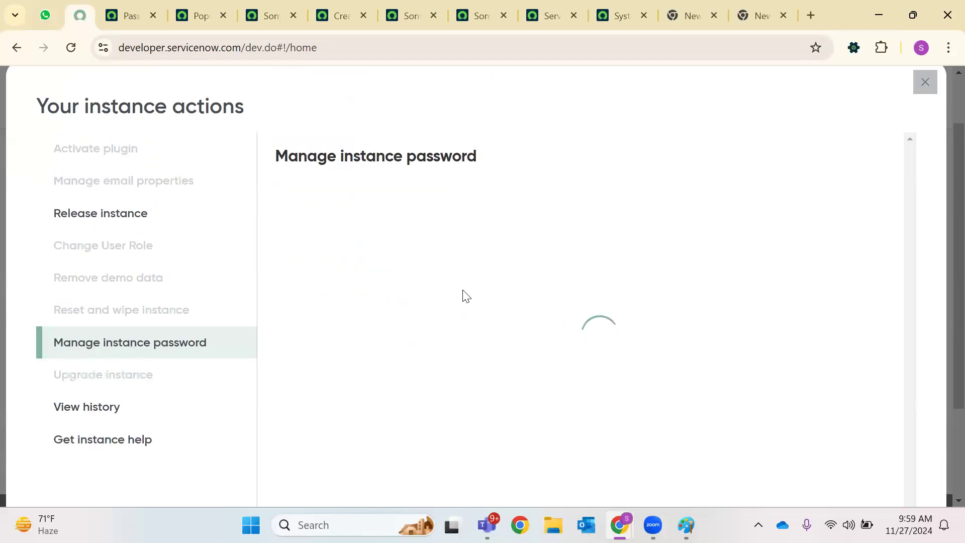
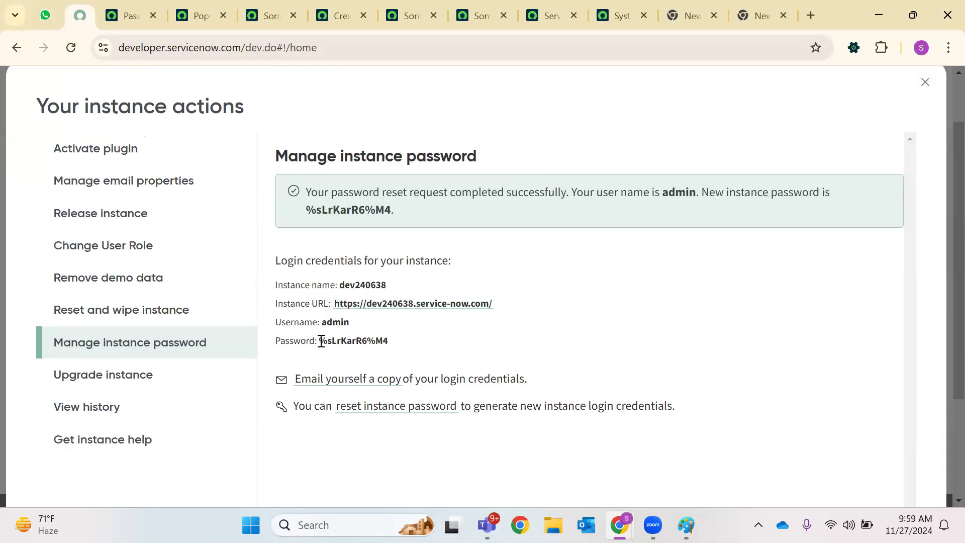
Copy the newly generated instance password from the developer portal
{"action": "left_click_drag", "start_coordinate": [319, 340], "coordinate": [388, 341]}
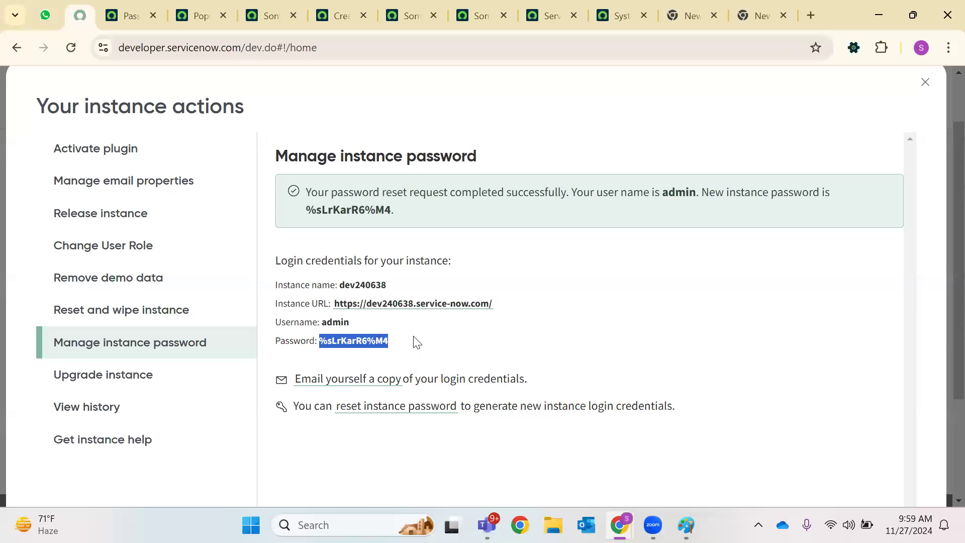
{"action": "right_click", "coordinate": [374, 341]}
{"action": "left_click", "coordinate": [442, 185]}
Clear the leftover new tab's address and close both extra new tabs
{"action": "left_click", "coordinate": [706, 7]}
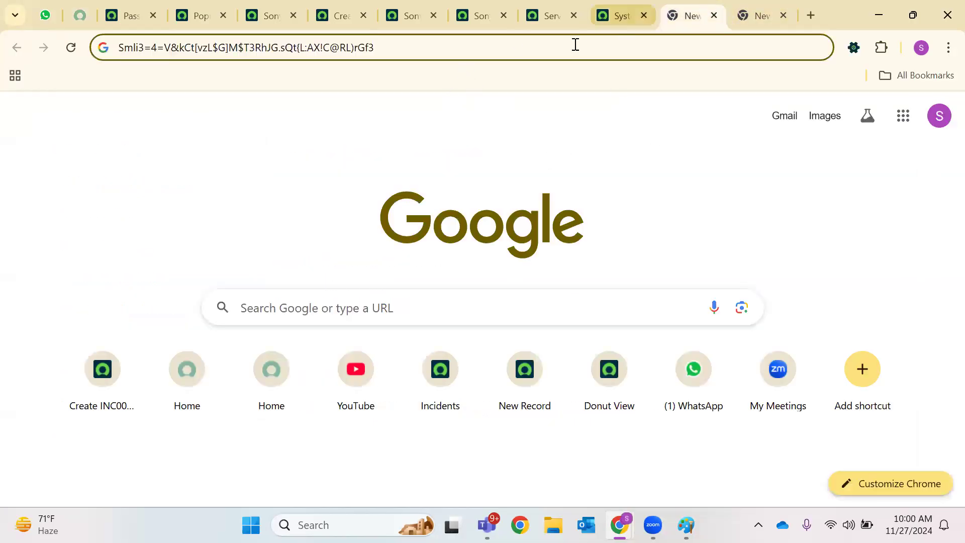
{"action": "key", "text": "ctrl+a"}
{"action": "key", "text": "BackSpace"}
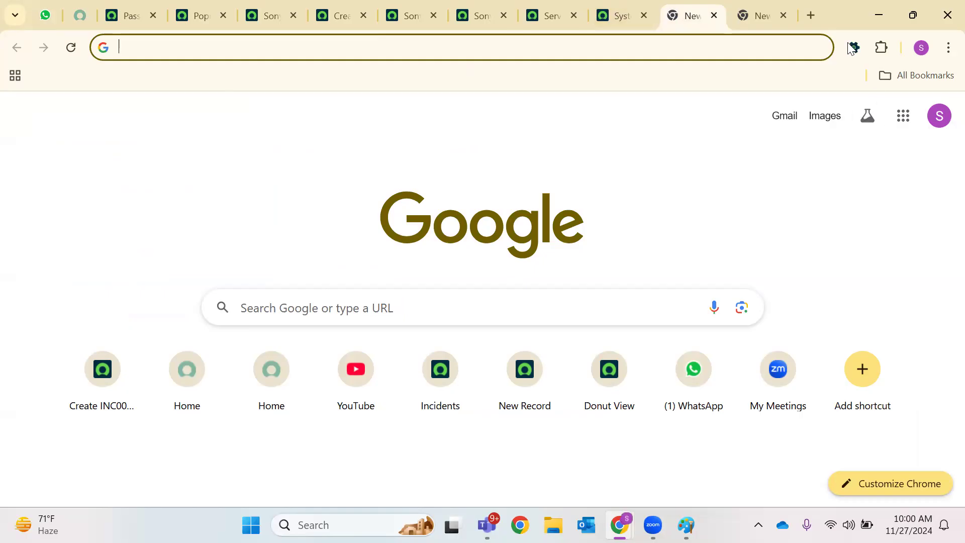
{"action": "left_click", "coordinate": [783, 15]}
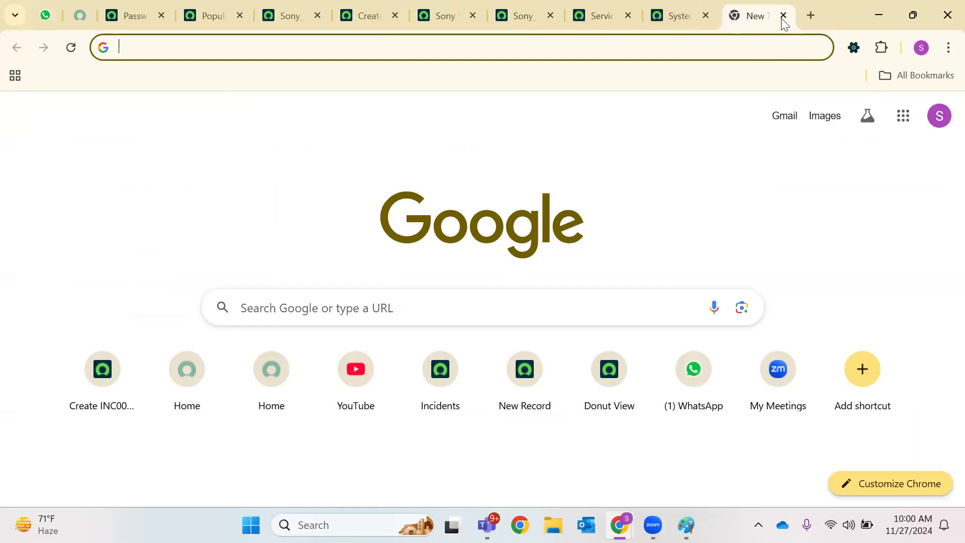
{"action": "key", "text": "ctrl+w"}
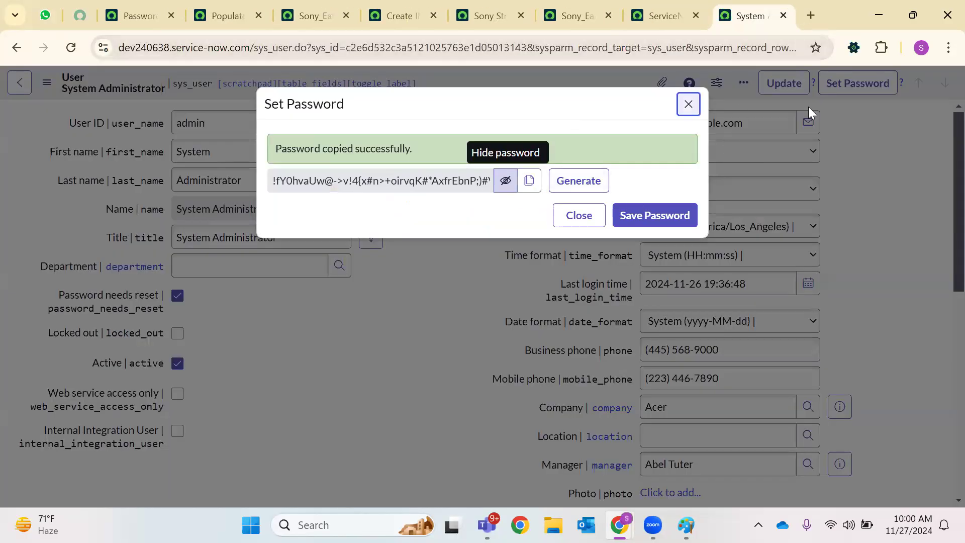
Dismiss the Set Password dialog, reload the user record and close the timed-out tab
{"action": "key", "text": "Escape"}
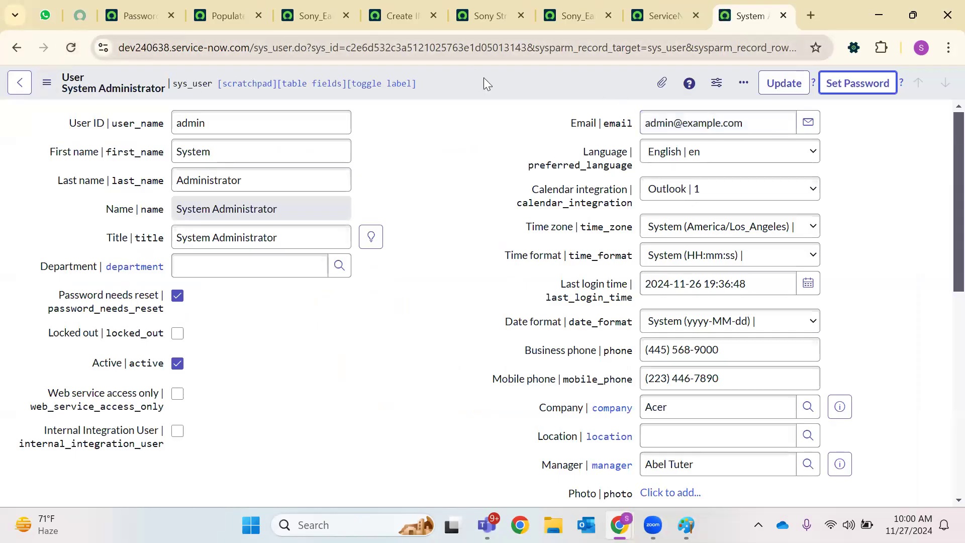
{"action": "left_click", "coordinate": [71, 47]}
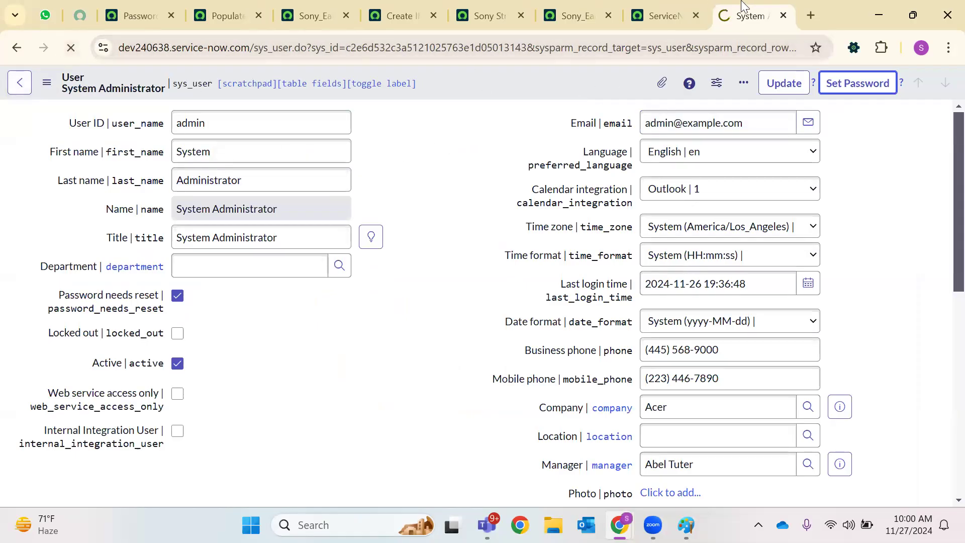
{"action": "left_click", "coordinate": [783, 15]}
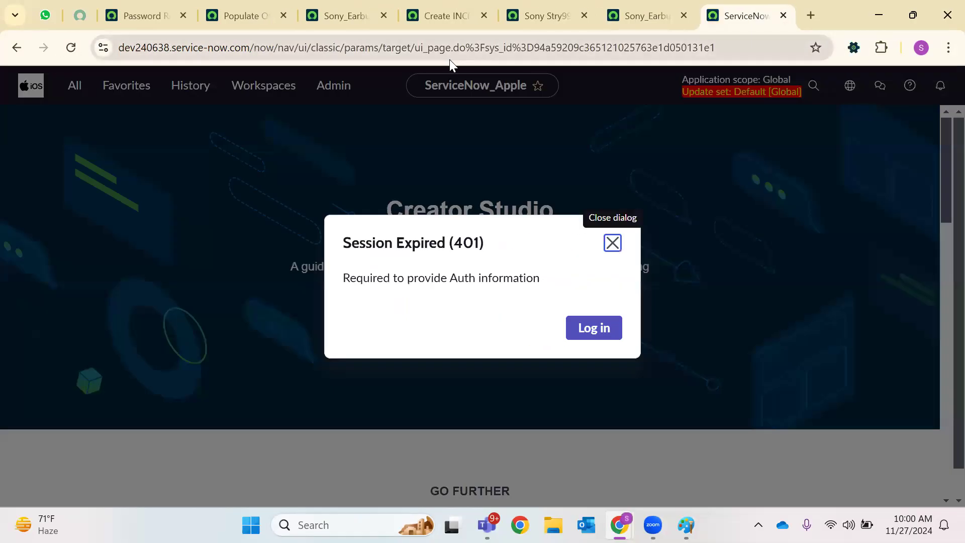
{"action": "left_click", "coordinate": [612, 241]}
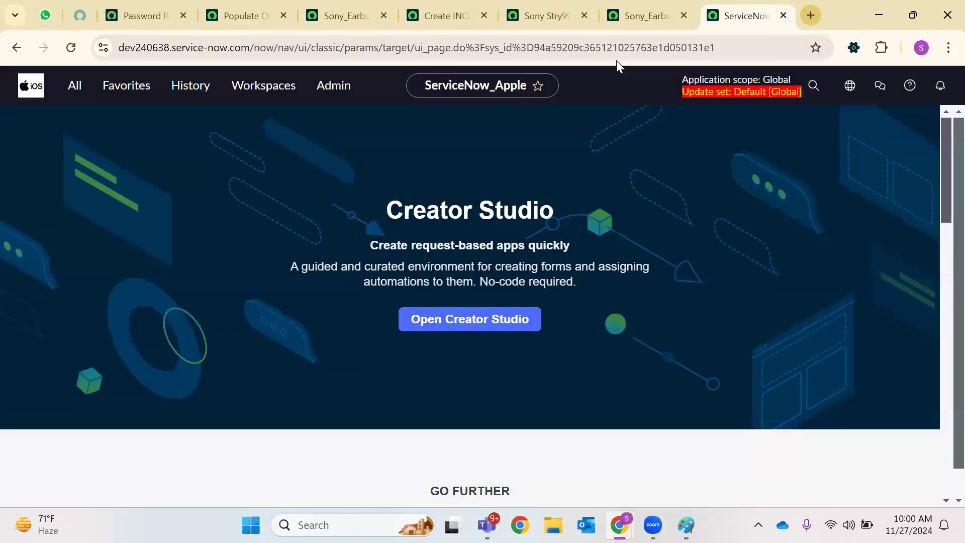
Open developer.servicenow.com in a new tab, then clear its address bar
{"action": "key", "text": "ctrl+t"}
{"action": "type", "text": "f"}
{"action": "key", "text": "BackSpace"}
{"action": "key", "text": "BackSpace"}
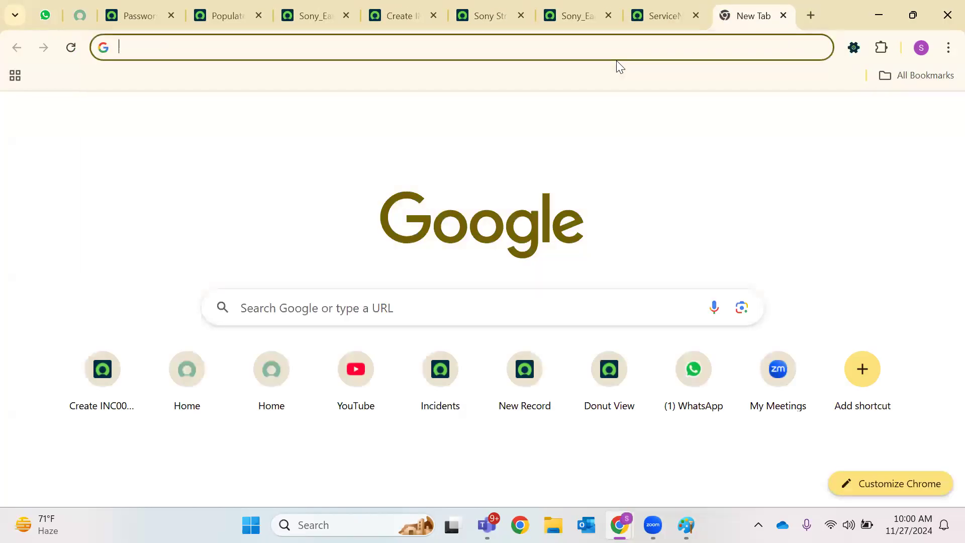
{"action": "type", "text": "de"}
{"action": "key", "text": "Return"}
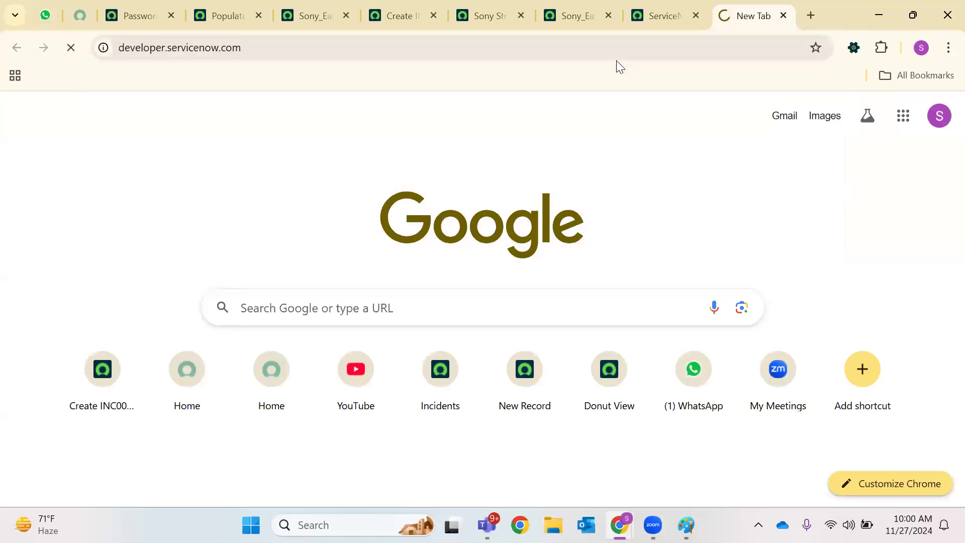
{"action": "left_click", "coordinate": [222, 51]}
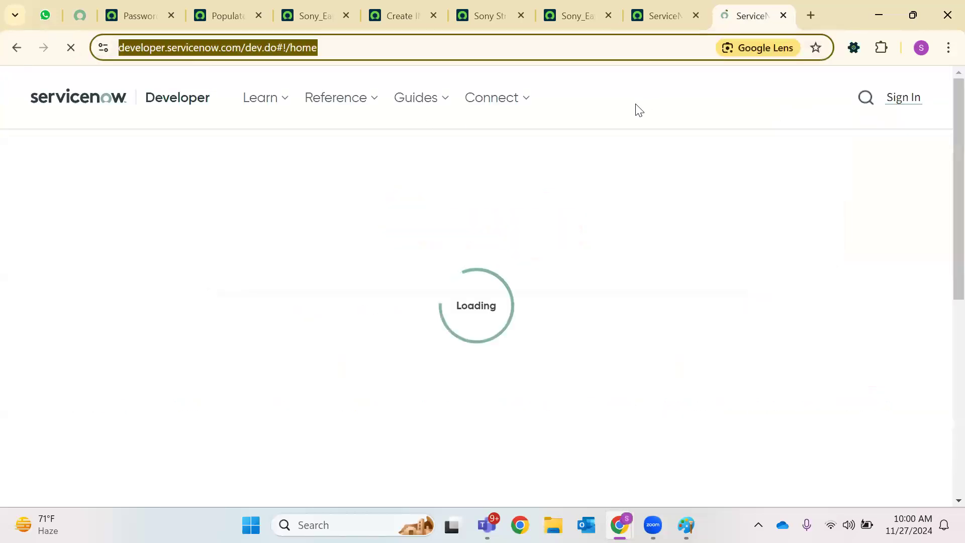
{"action": "key", "text": "BackSpace"}
Copy the instance's web address from the update set tab
{"action": "left_click", "coordinate": [578, 15]}
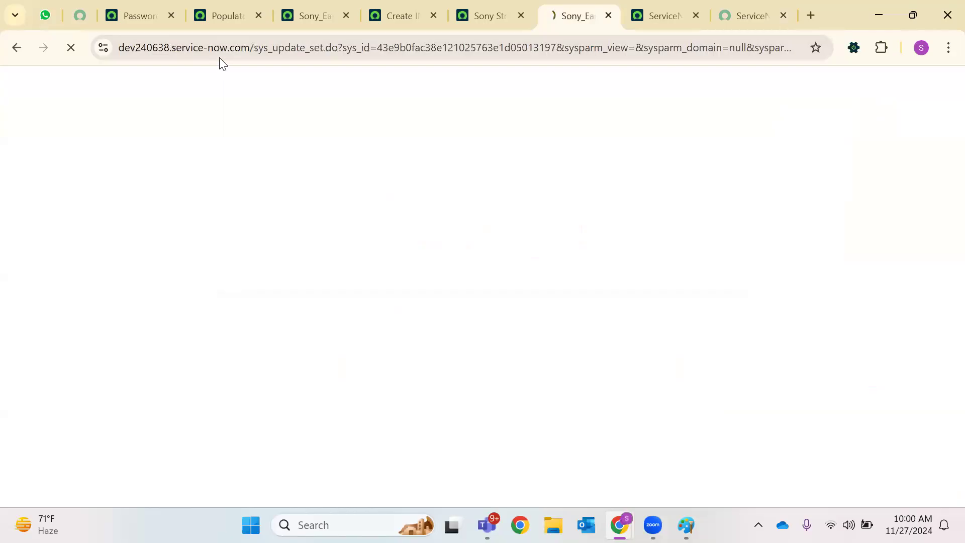
{"action": "left_click_drag", "start_coordinate": [250, 51], "coordinate": [51, 52]}
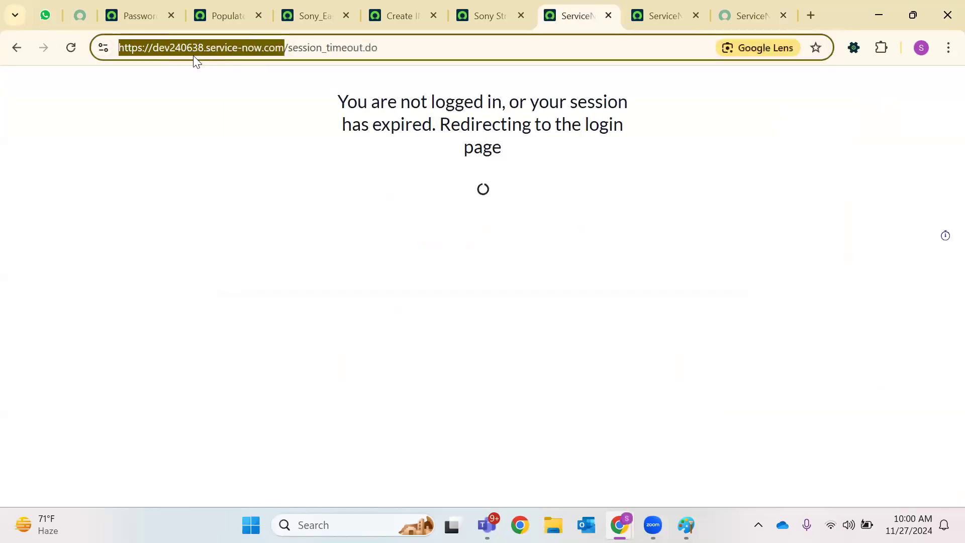
{"action": "right_click", "coordinate": [195, 56]}
{"action": "left_click", "coordinate": [256, 191]}
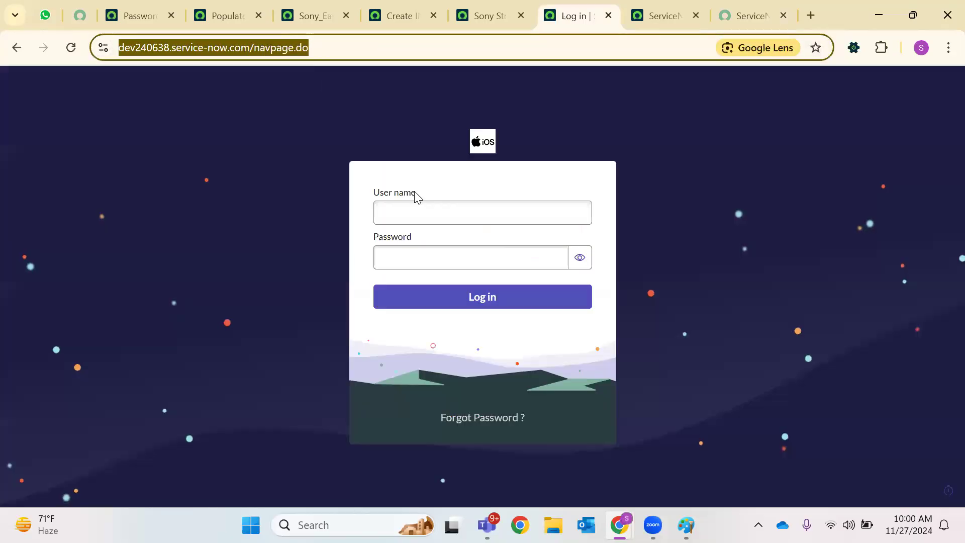
Enter user name admin and select the instance password on the developer portal
{"action": "left_click", "coordinate": [407, 210]}
{"action": "type", "text": "admi"}
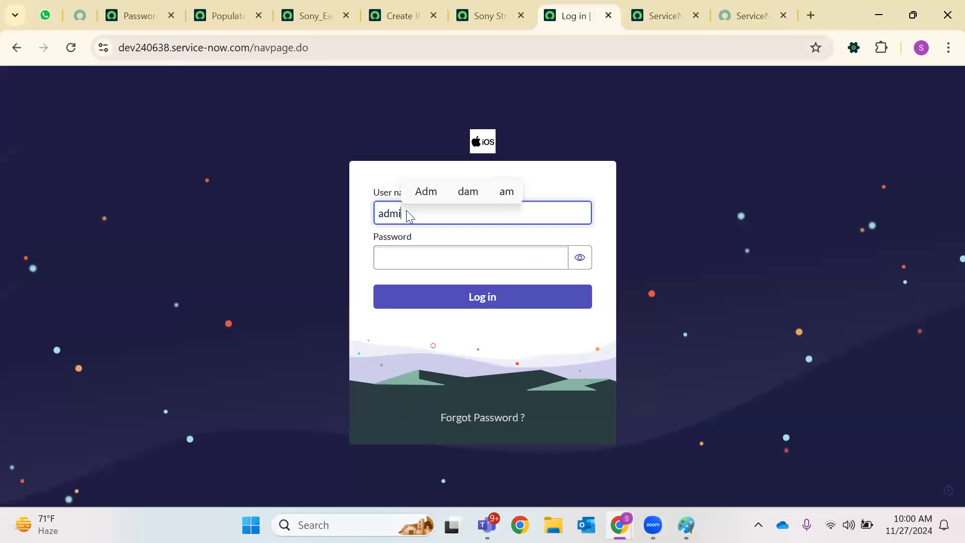
{"action": "type", "text": "n"}
{"action": "left_click", "coordinate": [182, 8]}
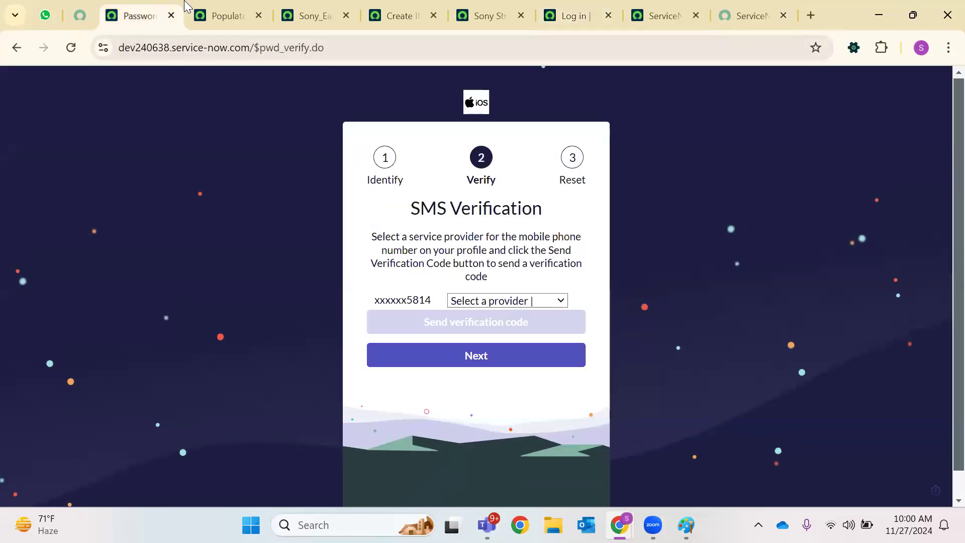
{"action": "left_click", "coordinate": [221, 11]}
{"action": "left_click", "coordinate": [80, 12]}
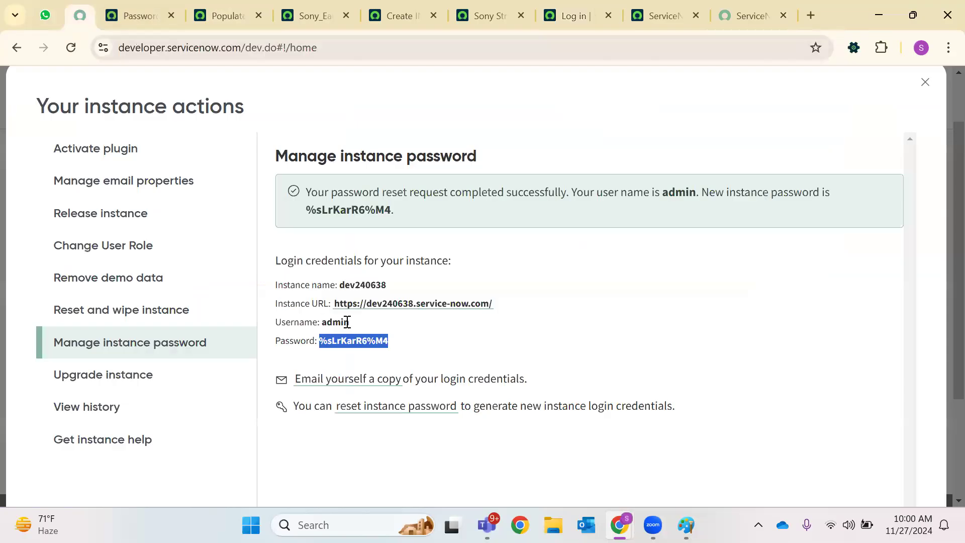
{"action": "double_click", "coordinate": [359, 341]}
{"action": "left_click_drag", "start_coordinate": [391, 350], "coordinate": [322, 352]}
Paste the instance password into the login page and log in as admin
{"action": "left_click", "coordinate": [254, 12]}
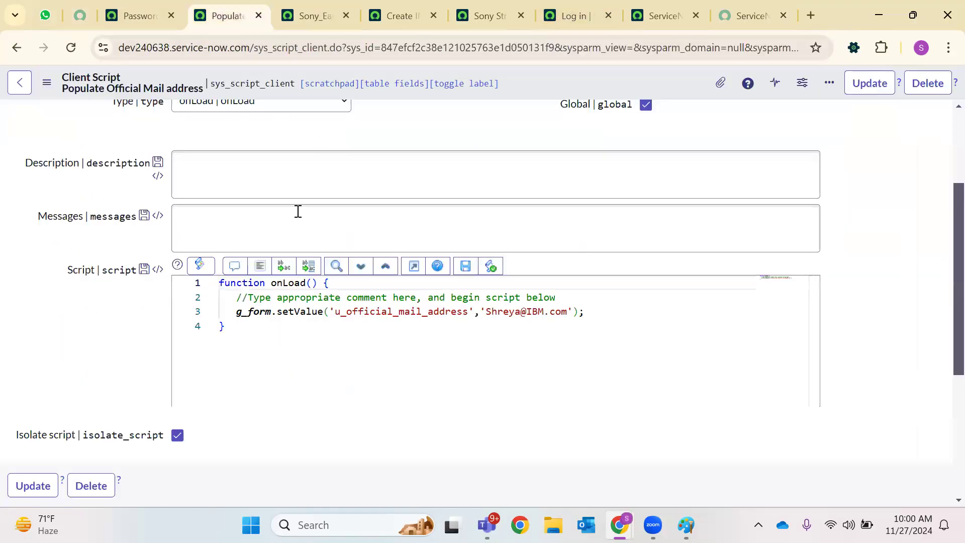
{"action": "left_click", "coordinate": [309, 6]}
{"action": "left_click", "coordinate": [400, 15]}
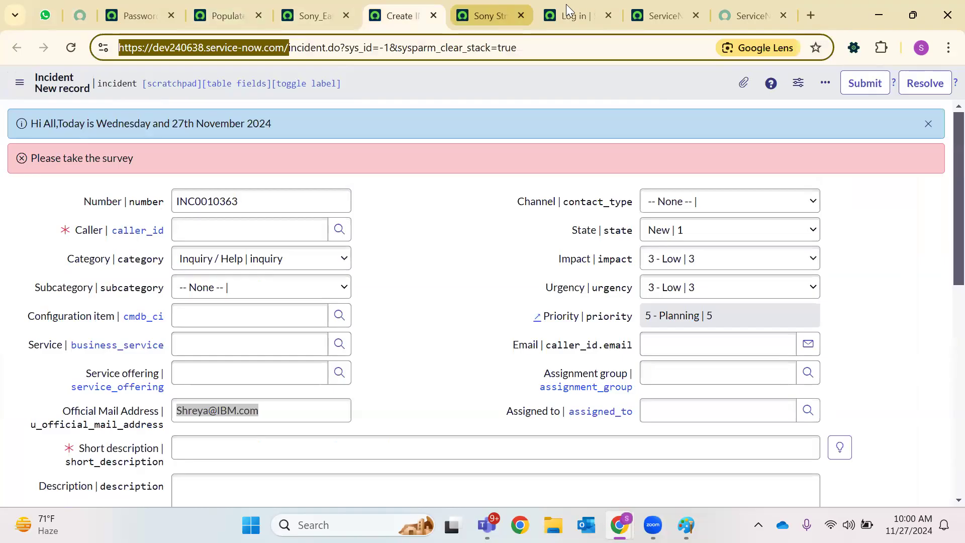
{"action": "left_click", "coordinate": [485, 15]}
{"action": "left_click", "coordinate": [141, 16]}
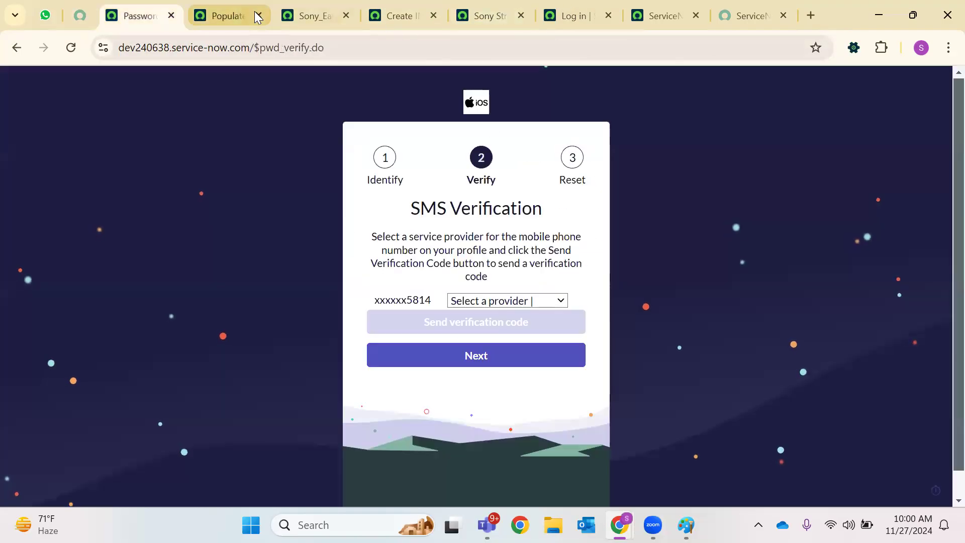
{"action": "left_click", "coordinate": [226, 15]}
{"action": "left_click", "coordinate": [577, 15]}
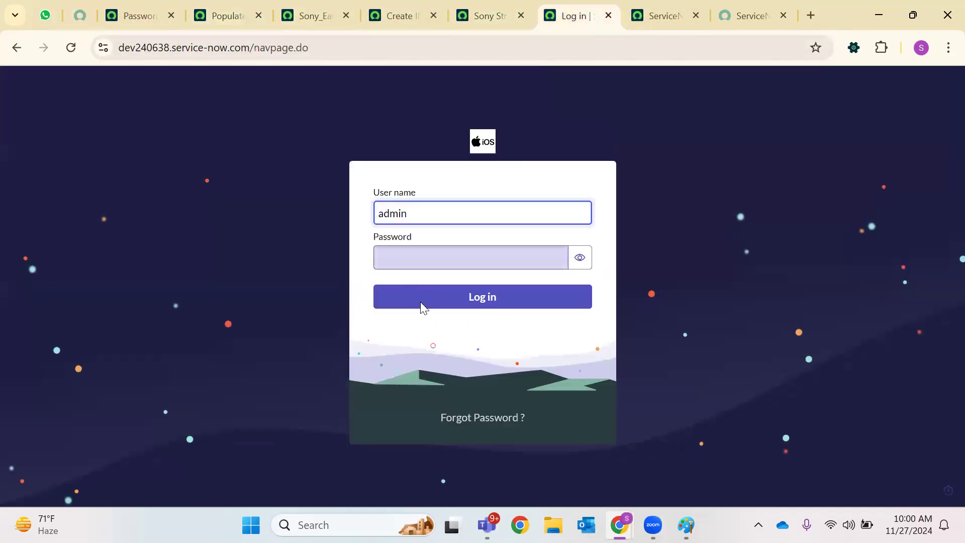
{"action": "right_click", "coordinate": [395, 259]}
{"action": "left_click", "coordinate": [459, 186]}
{"action": "left_click", "coordinate": [487, 300]}
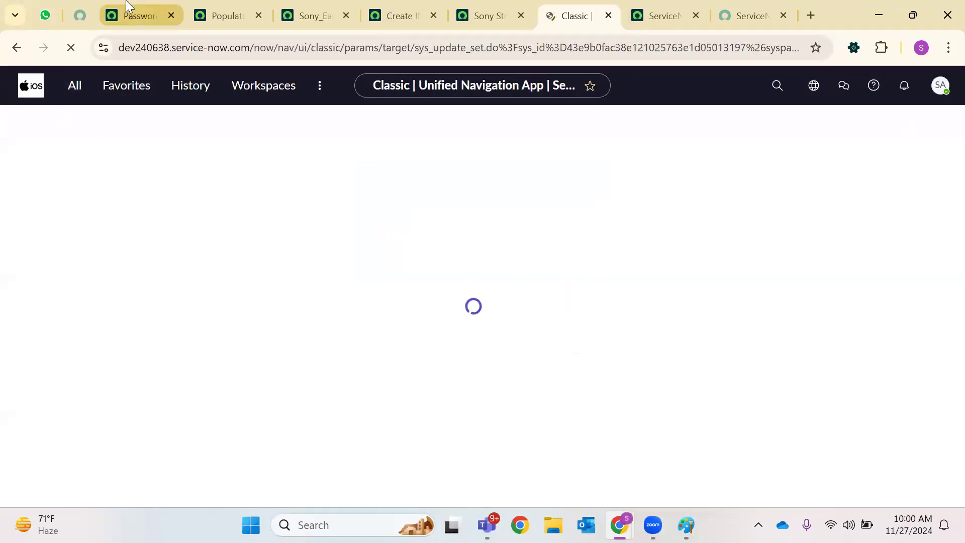
Close the extra client script and password reset tabs
{"action": "left_click", "coordinate": [133, 16]}
{"action": "left_click", "coordinate": [207, 6]}
{"action": "left_click", "coordinate": [258, 16]}
{"action": "left_click", "coordinate": [171, 15]}
{"action": "left_click", "coordinate": [219, 15]}
Reload the new incident form and confirm Official Mail Address is auto-filled
{"action": "left_click", "coordinate": [71, 48]}
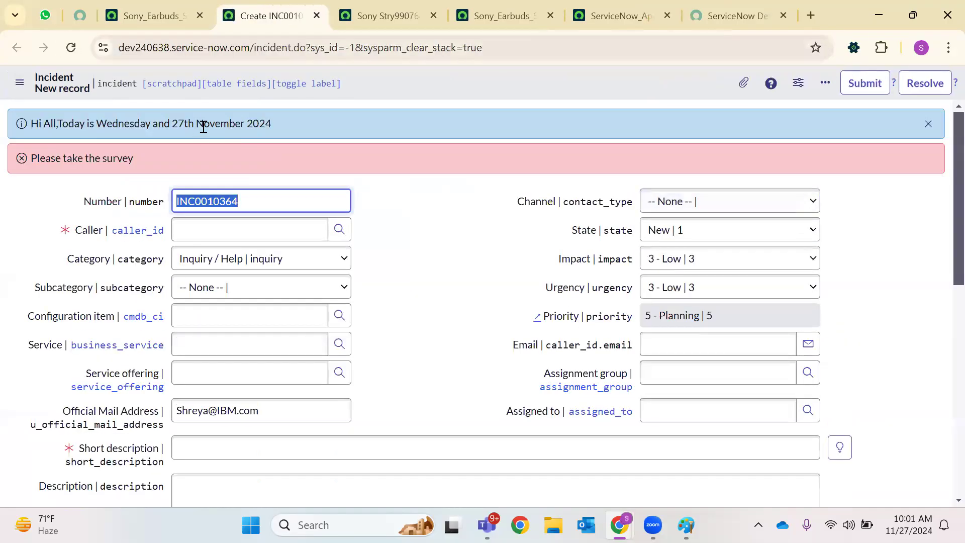
{"action": "triple_click", "coordinate": [211, 411]}
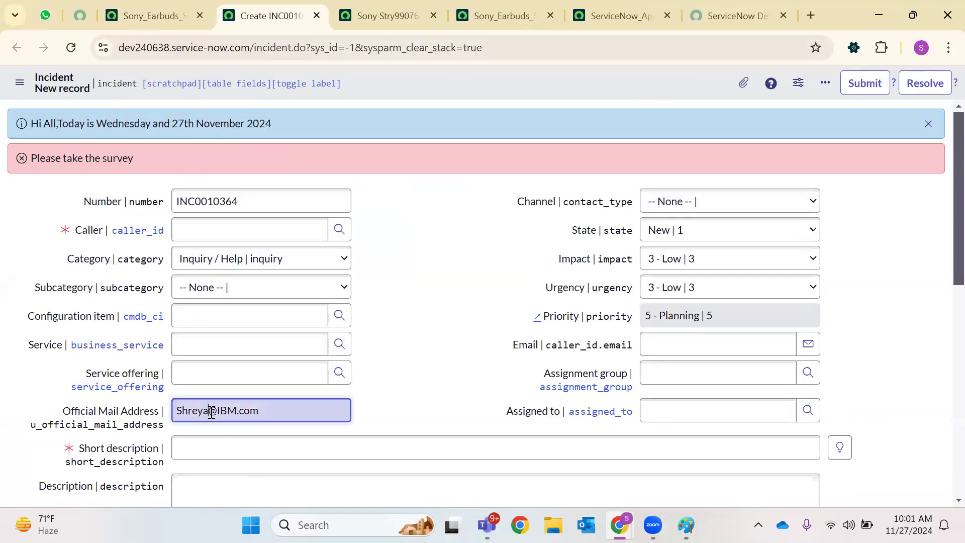
{"action": "left_click", "coordinate": [416, 329]}
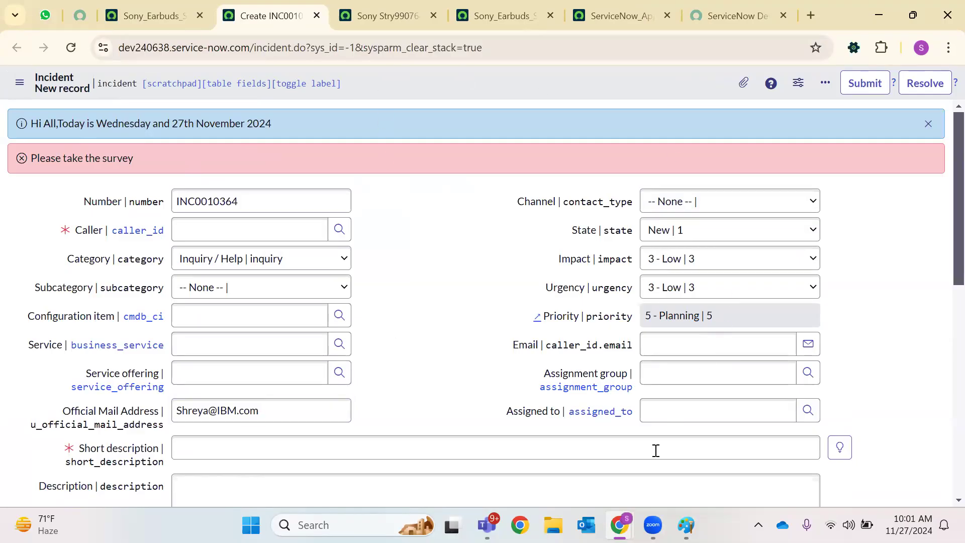
{"action": "mouse_move", "coordinate": [620, 524]}
{"action": "left_click", "coordinate": [674, 460]}
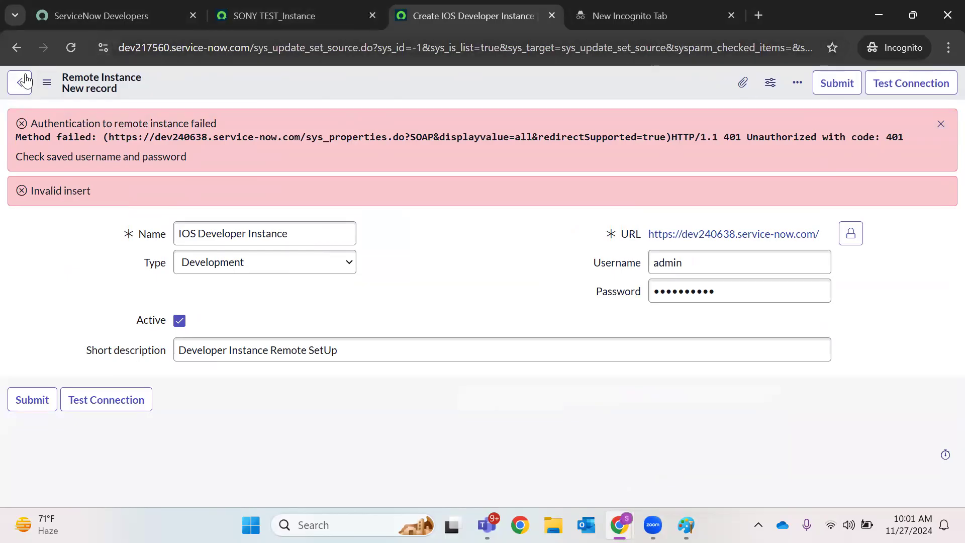
Discard the unsaved remote instance record and close the empty incognito tab
{"action": "left_click", "coordinate": [552, 16]}
{"action": "left_click", "coordinate": [549, 142]}
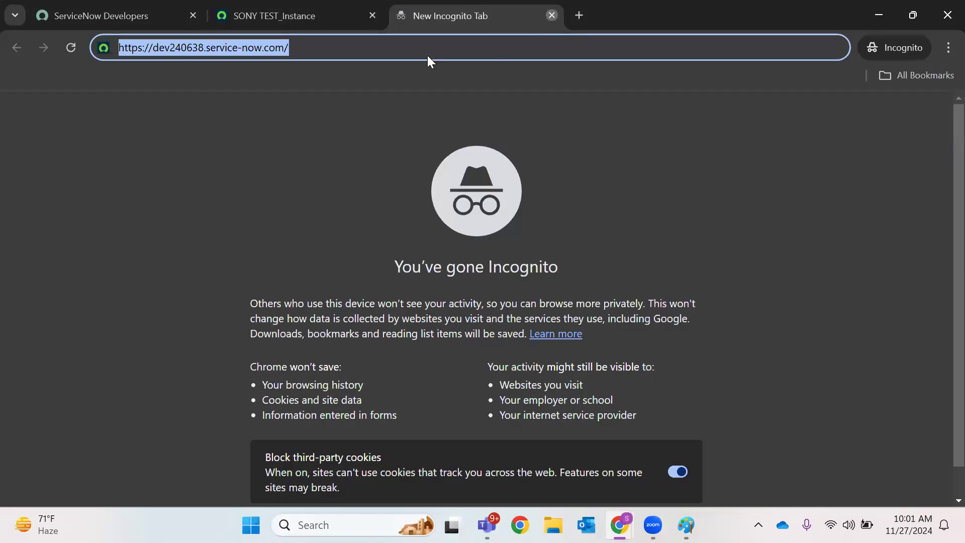
{"action": "left_click", "coordinate": [282, 18]}
Filter the navigator for 'update source' and open Update Sources in a new tab
{"action": "left_click", "coordinate": [162, 85]}
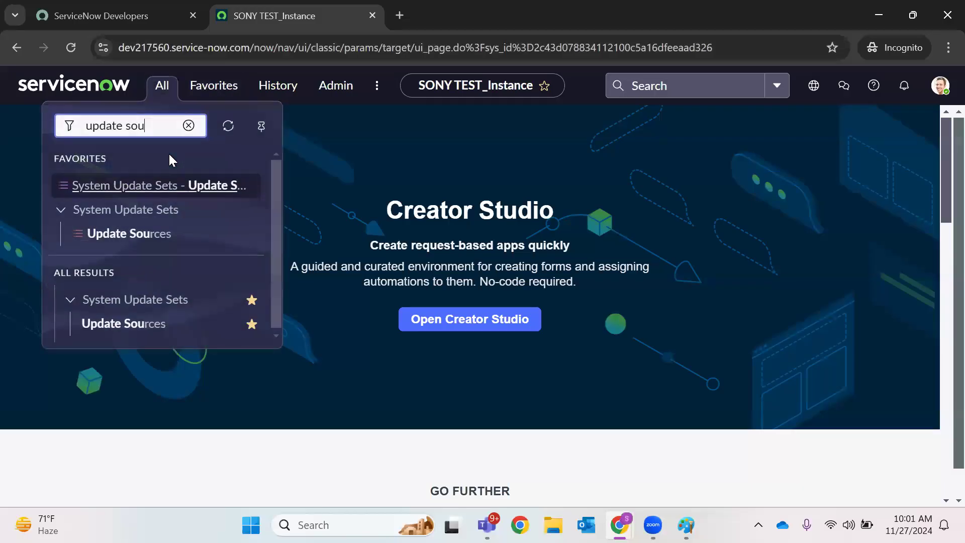
{"action": "right_click", "coordinate": [124, 330]}
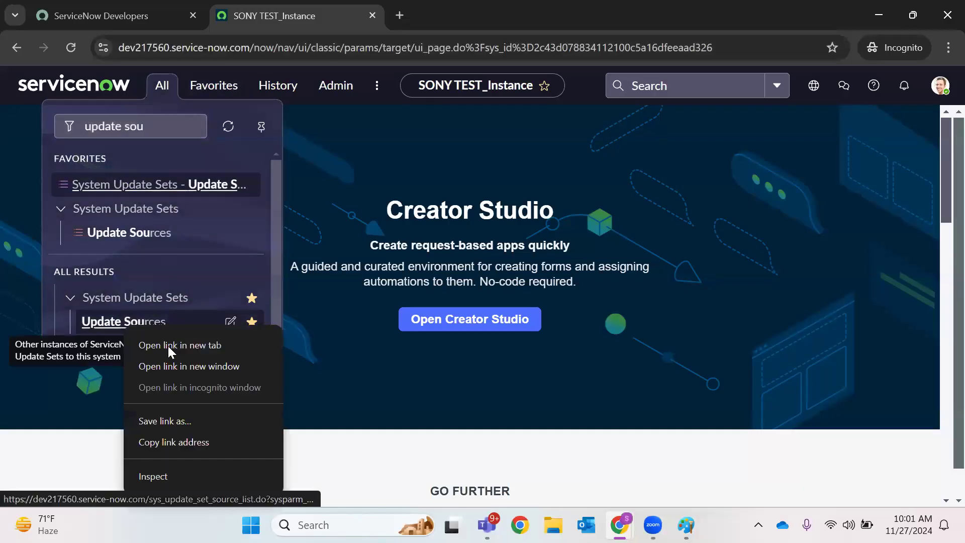
{"action": "left_click", "coordinate": [158, 132]}
{"action": "double_click", "coordinate": [157, 131]}
{"action": "key", "text": "BackSpace"}
{"action": "key", "text": "BackSpace"}
{"action": "key", "text": "BackSpace"}
{"action": "key", "text": "BackSpace"}
{"action": "key", "text": "BackSpace"}
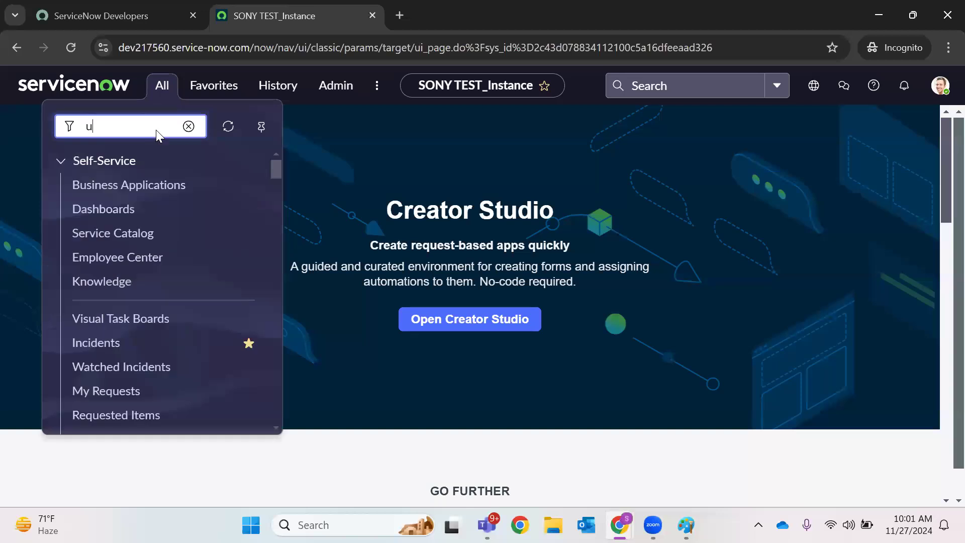
{"action": "type", "text": "pdate source"}
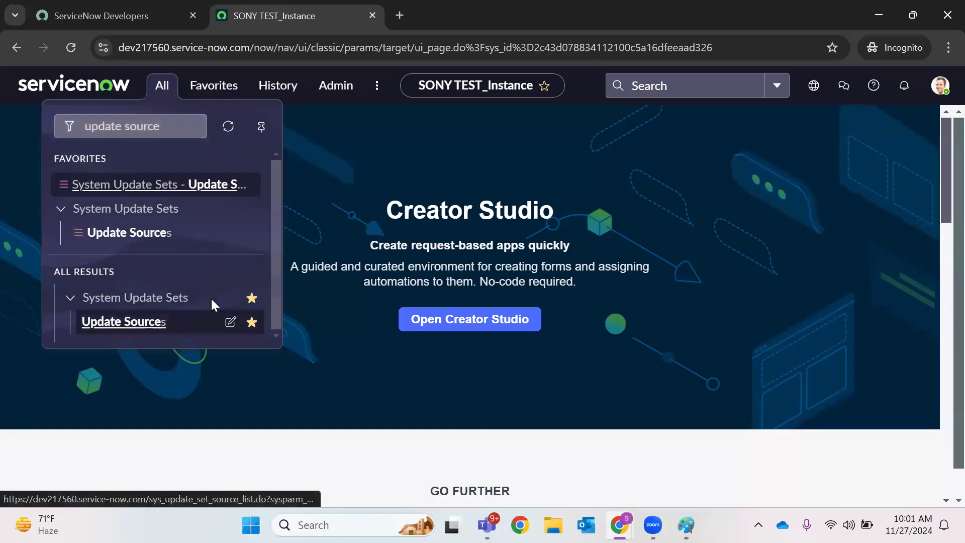
{"action": "right_click", "coordinate": [155, 326]}
{"action": "left_click", "coordinate": [202, 337]}
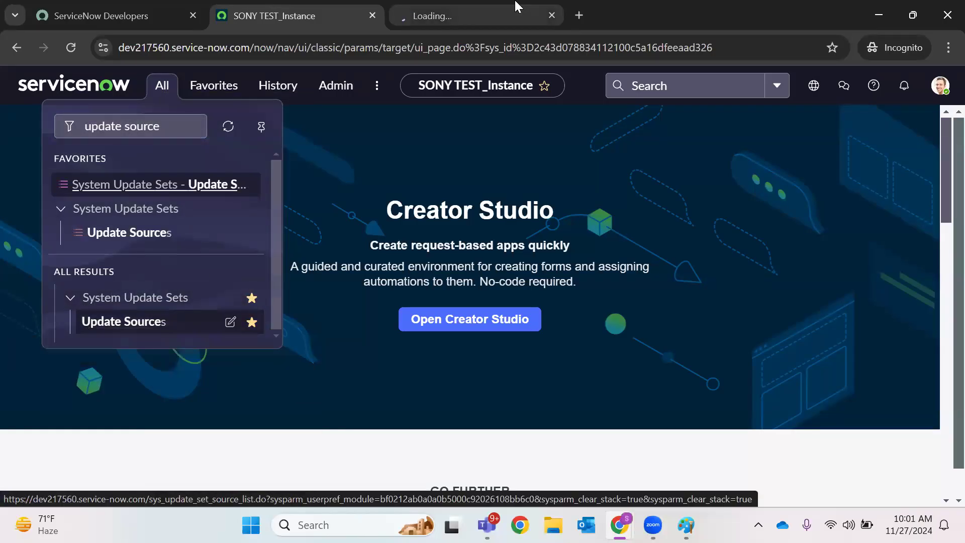
{"action": "left_click", "coordinate": [475, 7]}
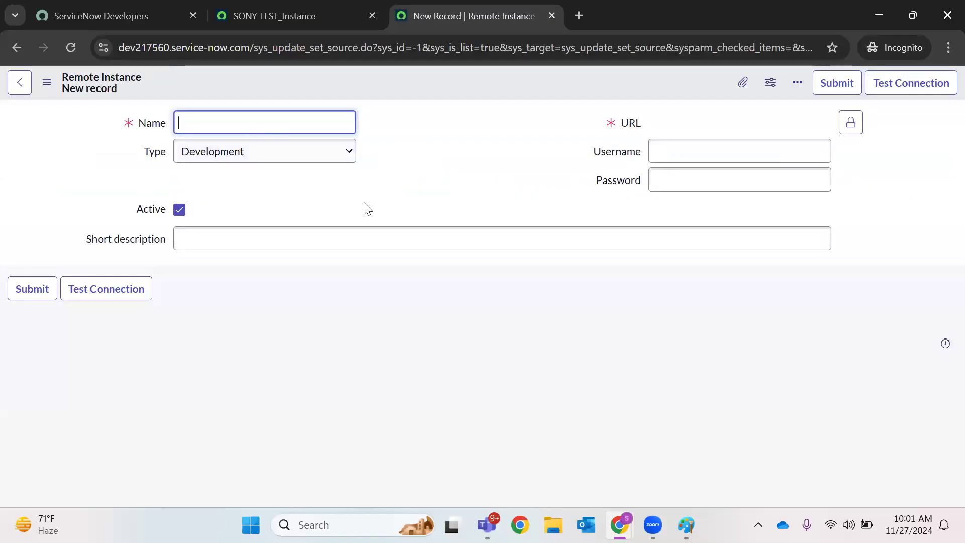
Unlock the URL field, paste the remote instance password and enter the admin username
{"action": "left_click", "coordinate": [851, 124]}
{"action": "left_click", "coordinate": [679, 181]}
{"action": "right_click", "coordinate": [678, 181]}
{"action": "left_click", "coordinate": [714, 363]}
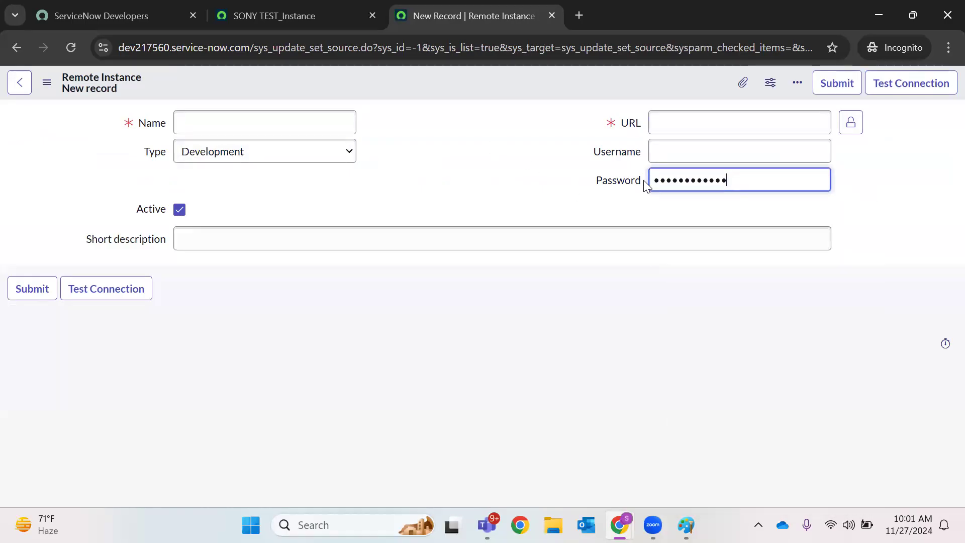
{"action": "left_click", "coordinate": [679, 158]}
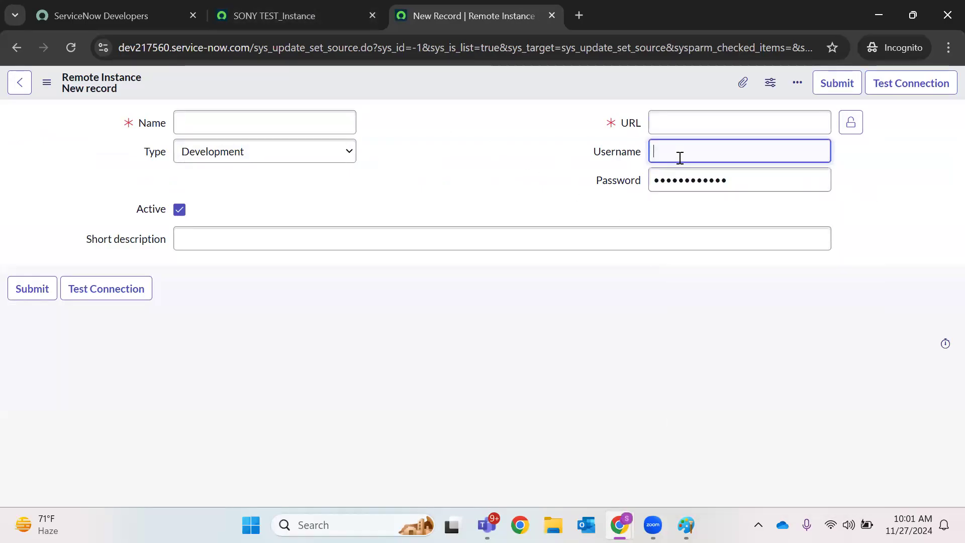
{"action": "type", "text": "admi"}
{"action": "type", "text": "n"}
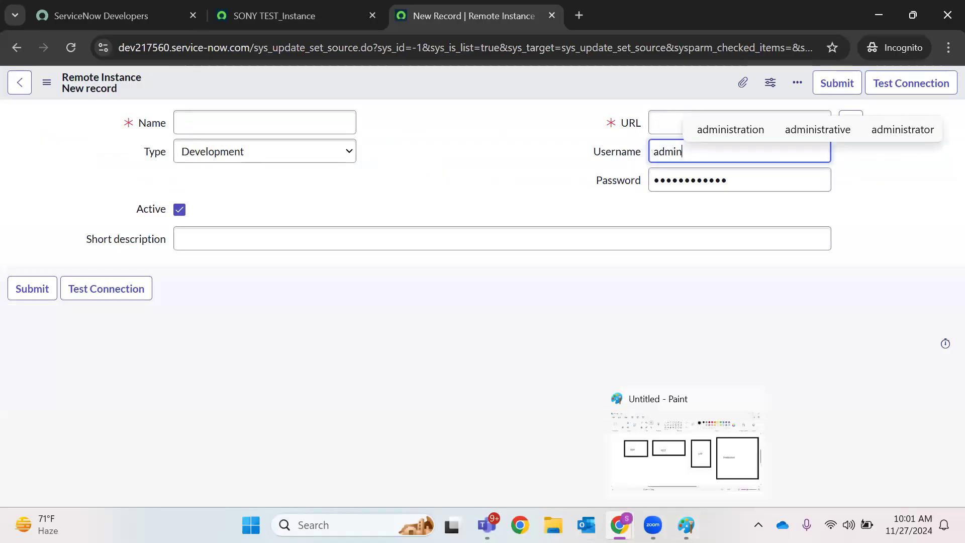
{"action": "mouse_move", "coordinate": [620, 524]}
{"action": "left_click", "coordinate": [511, 426]}
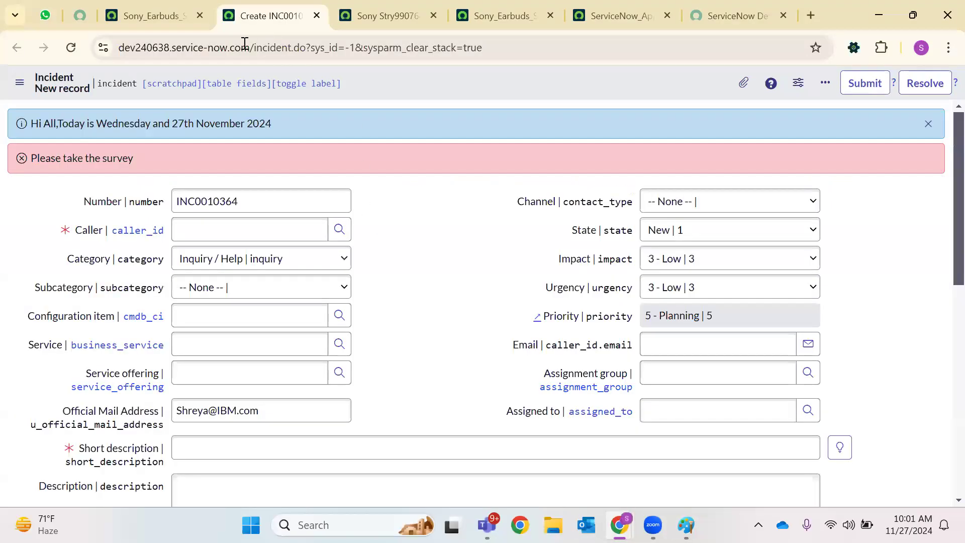
{"action": "left_click_drag", "start_coordinate": [254, 51], "coordinate": [197, 47]}
{"action": "key", "text": "ctrl+c"}
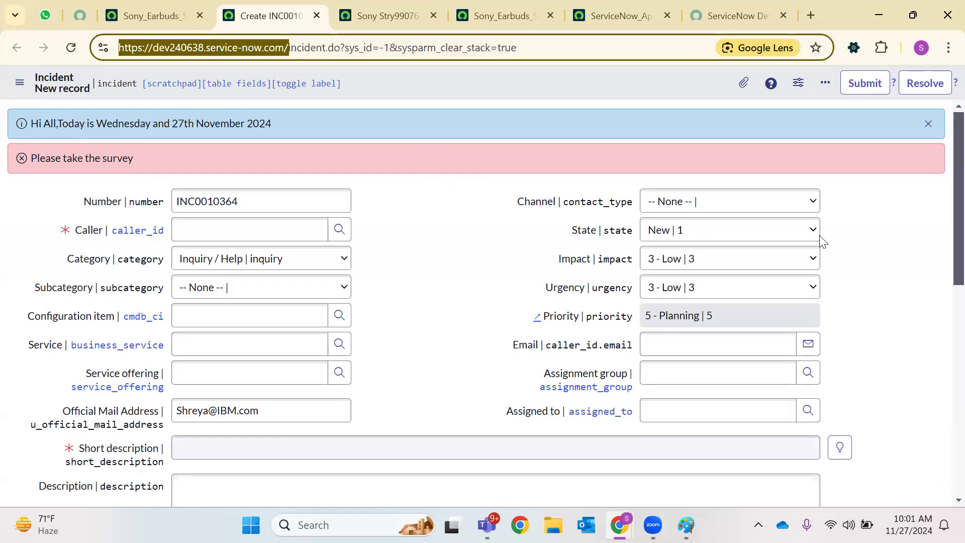
{"action": "key", "text": "alt+Tab"}
{"action": "key", "text": "ctrl+v"}
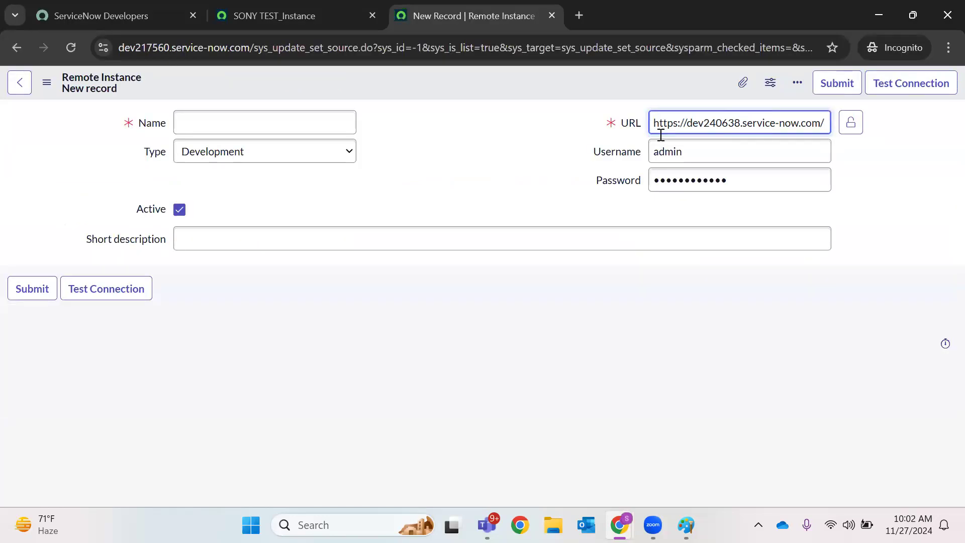
{"action": "triple_click", "coordinate": [823, 125]}
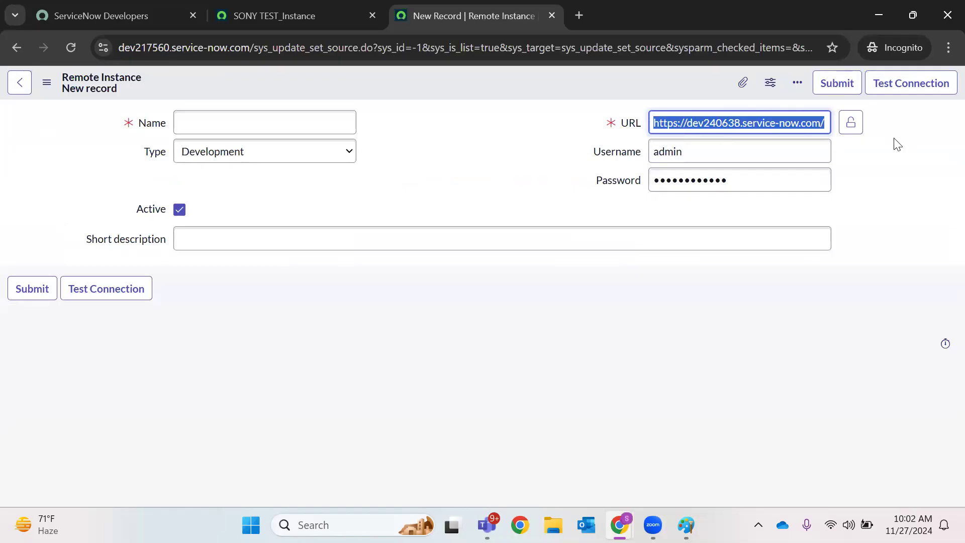
{"action": "left_click", "coordinate": [851, 123]}
Name the record 'IOS Development Instance' and begin typing its short description
{"action": "left_click", "coordinate": [227, 126]}
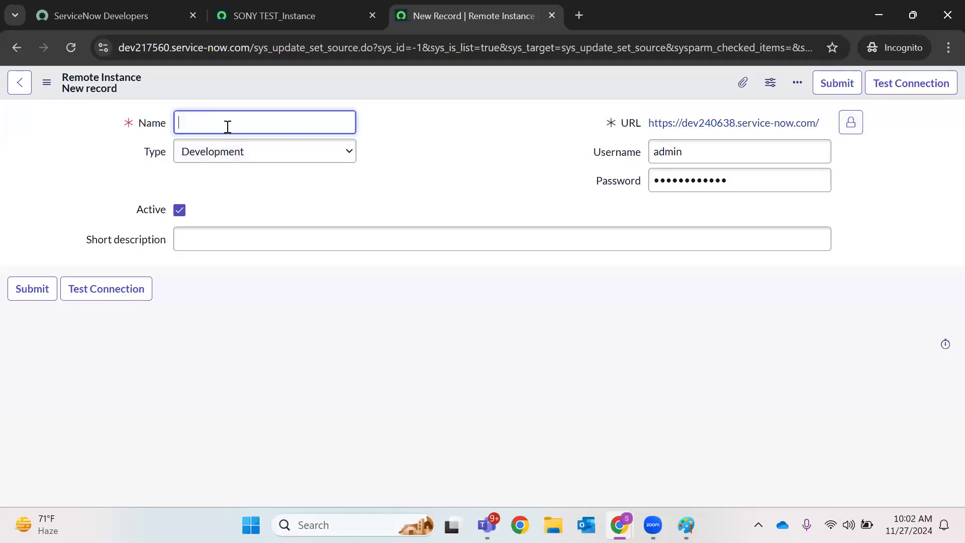
{"action": "type", "text": "IOS Develo"}
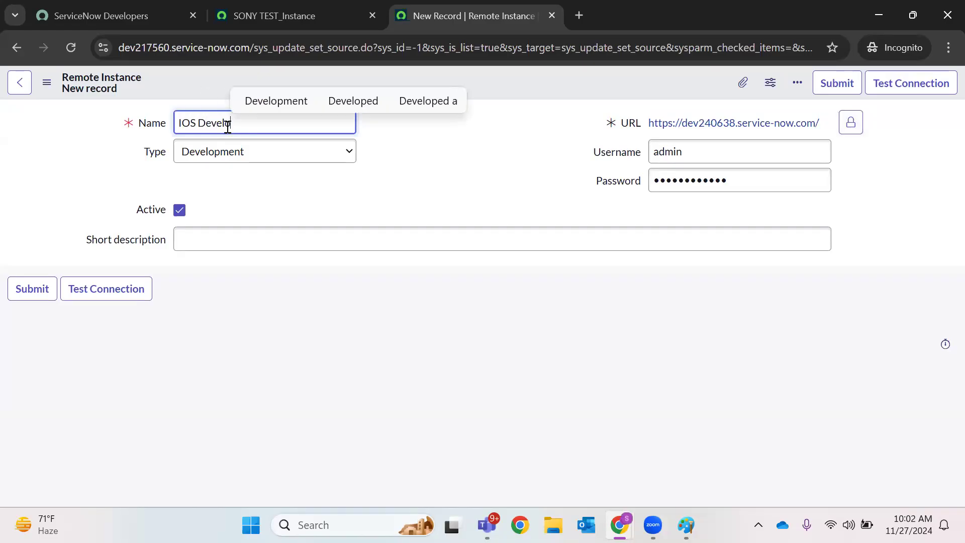
{"action": "type", "text": "pment Instance"}
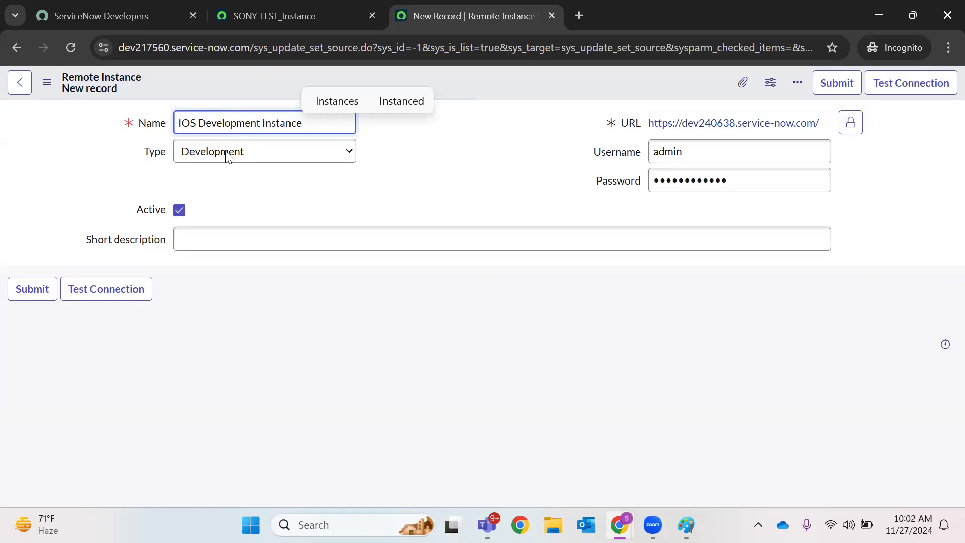
{"action": "left_click", "coordinate": [194, 237]}
{"action": "type", "text": "I"}
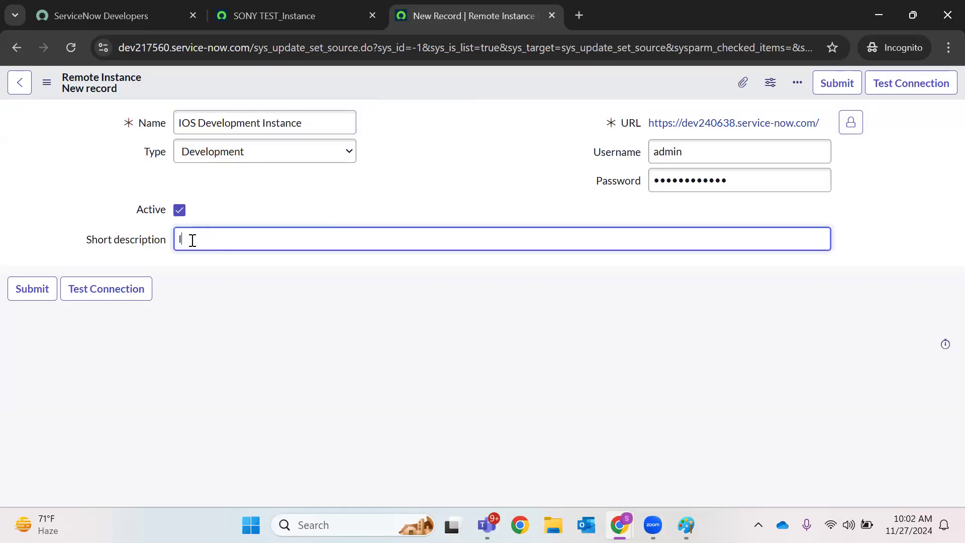
{"action": "type", "text": "SOOS Development Instance"}
Test the connection, review the xanadu version-mismatch warning, and dismiss the message
{"action": "left_click", "coordinate": [113, 286]}
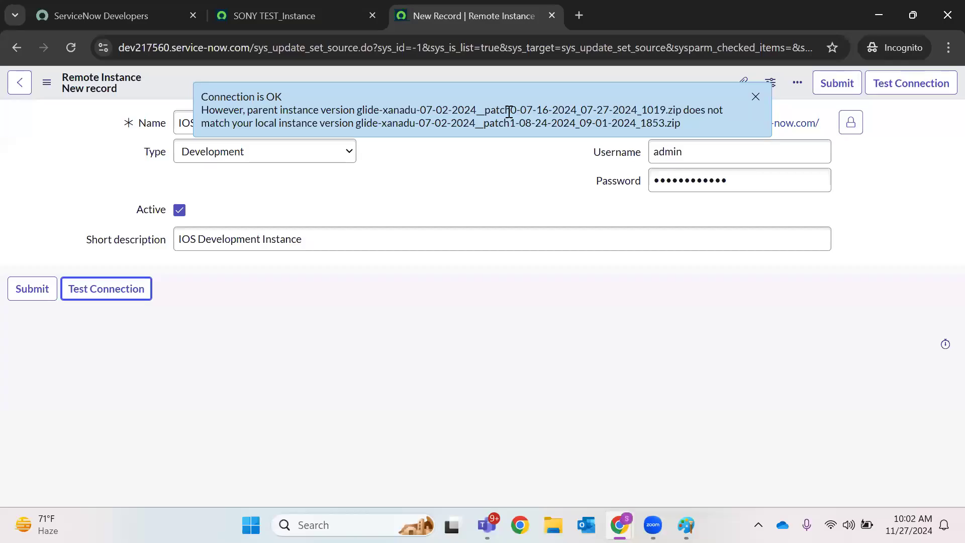
{"action": "left_click_drag", "start_coordinate": [482, 111], "coordinate": [557, 114]}
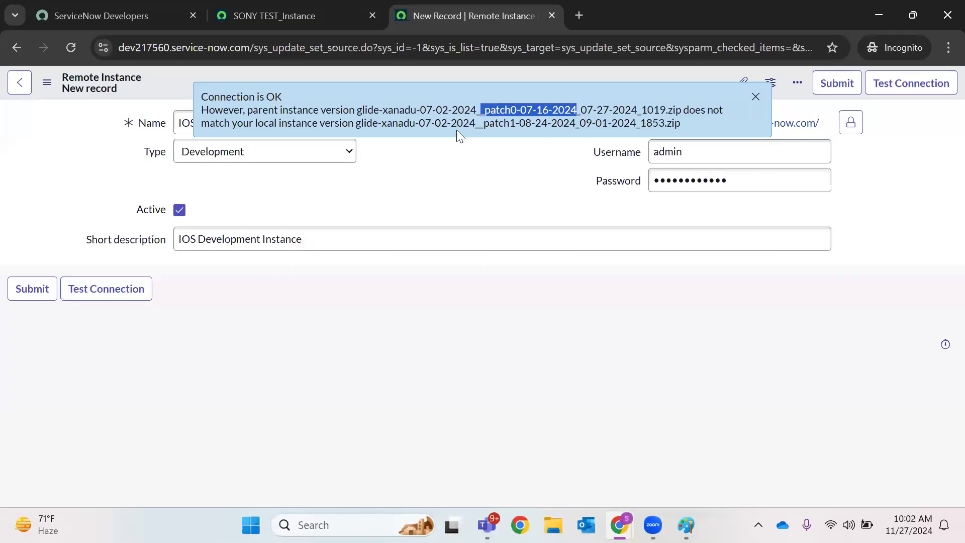
{"action": "left_click_drag", "start_coordinate": [483, 122], "coordinate": [585, 122]}
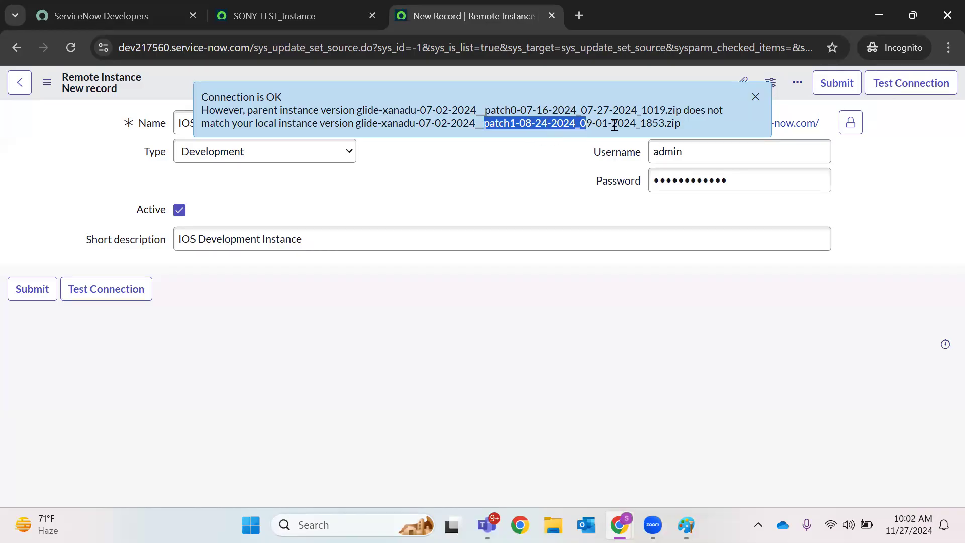
{"action": "left_click", "coordinate": [631, 121]}
{"action": "left_click_drag", "start_coordinate": [632, 120], "coordinate": [399, 170]}
{"action": "left_click", "coordinate": [401, 194]}
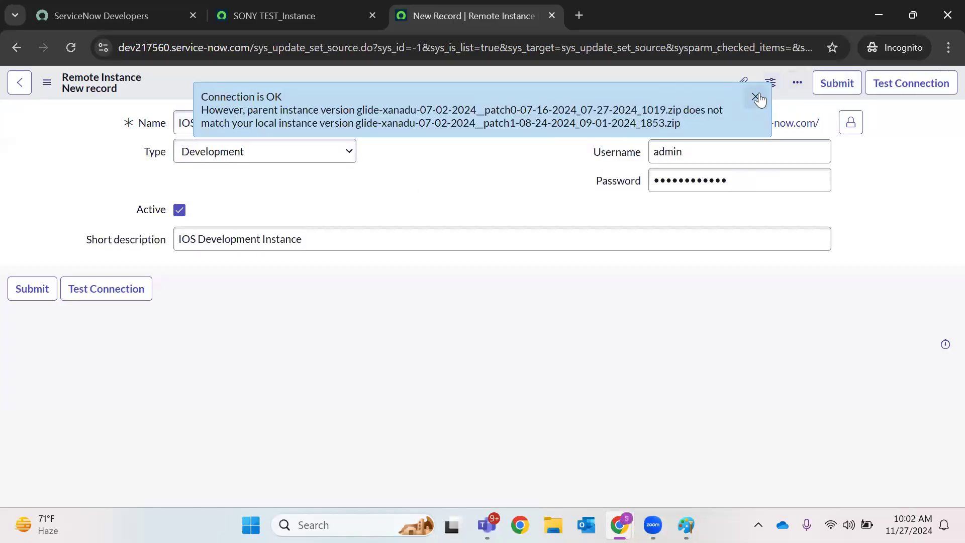
{"action": "double_click", "coordinate": [410, 110]}
{"action": "double_click", "coordinate": [397, 122]}
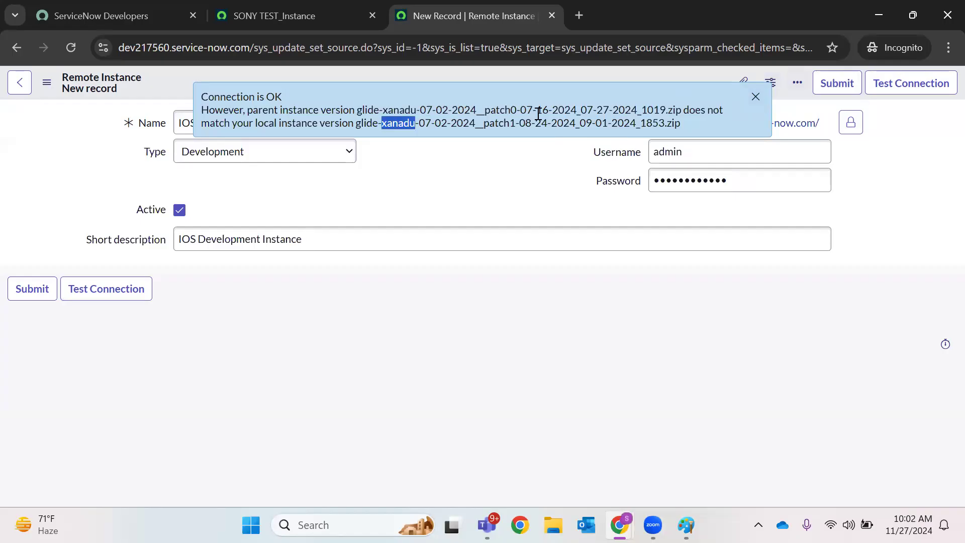
{"action": "double_click", "coordinate": [526, 109]}
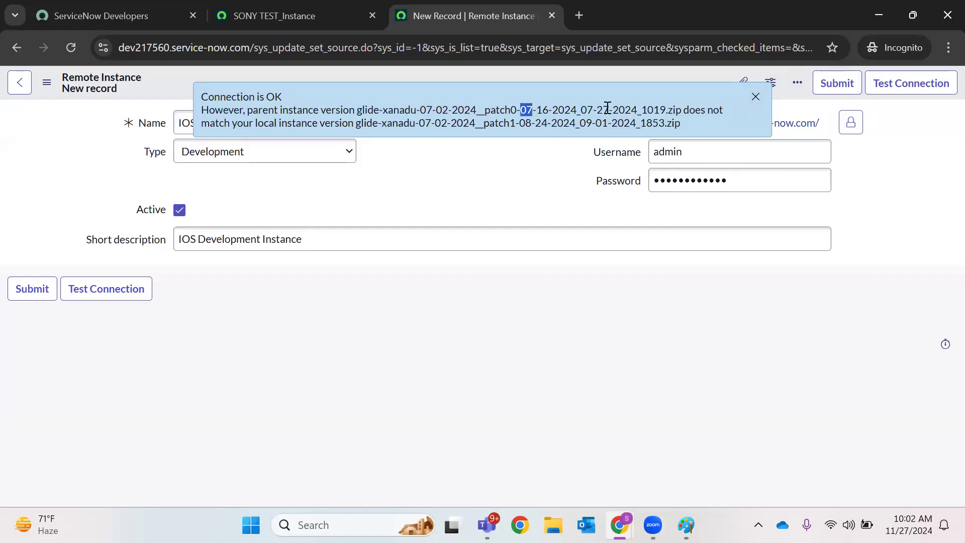
{"action": "left_click", "coordinate": [755, 96]}
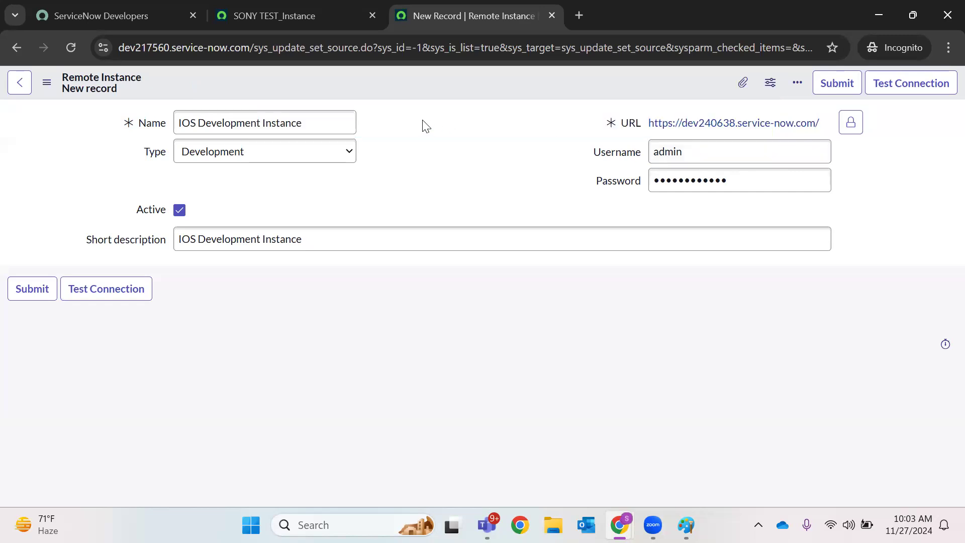
Save the IOS Development Instance record and dismiss the Connection is OK banner
{"action": "right_click", "coordinate": [564, 88]}
{"action": "left_click", "coordinate": [605, 98]}
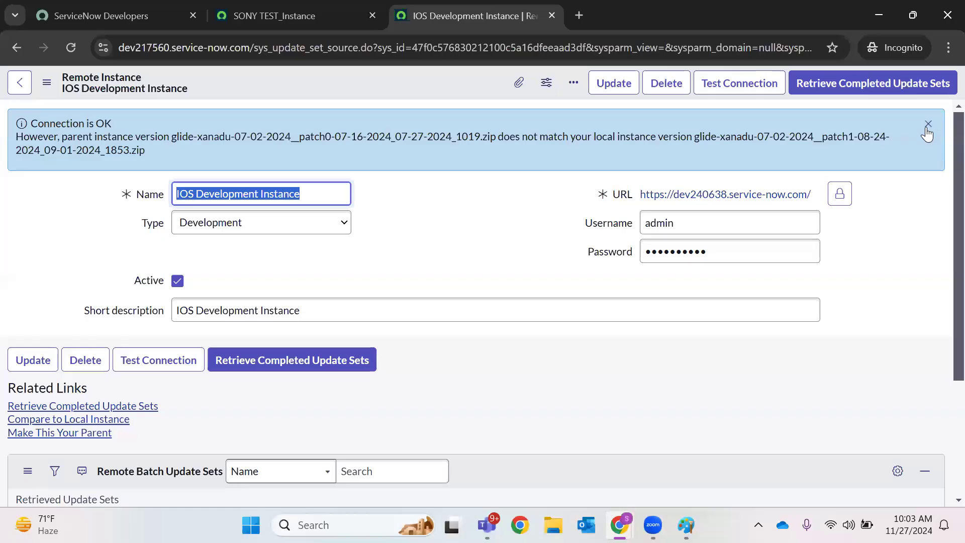
{"action": "left_click", "coordinate": [928, 126]}
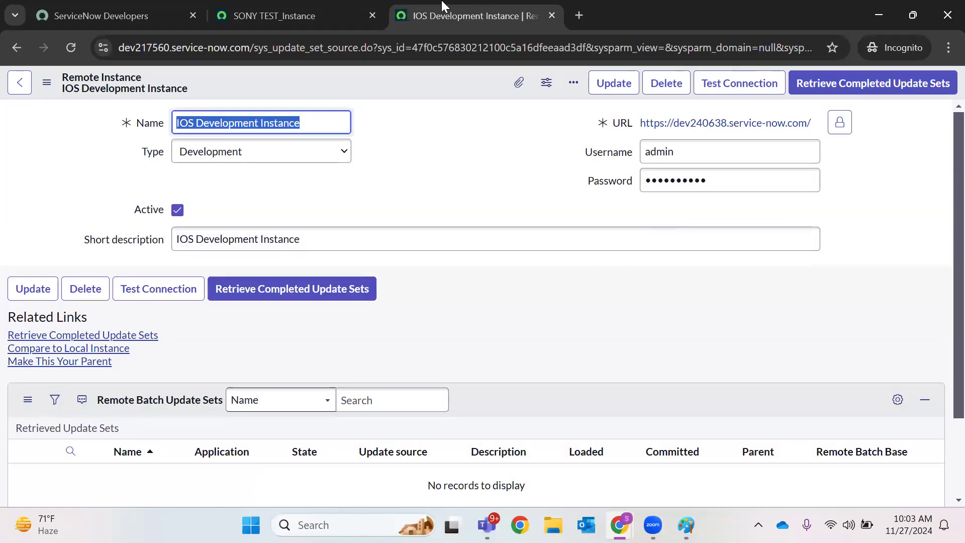
Reload the SONY TEST_Instance tab, then return to the IOS Development Instance record
{"action": "left_click", "coordinate": [321, 16]}
{"action": "left_click", "coordinate": [72, 49]}
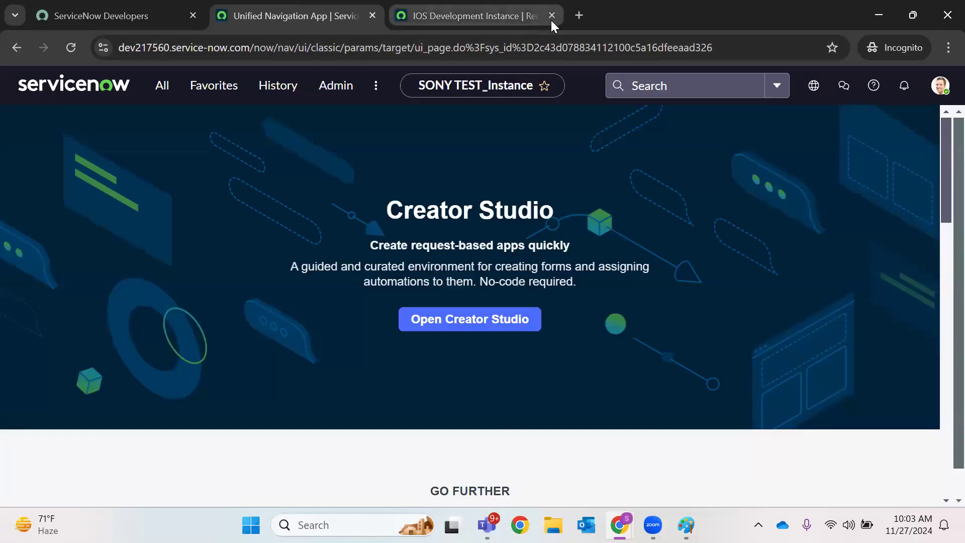
{"action": "left_click", "coordinate": [551, 20]}
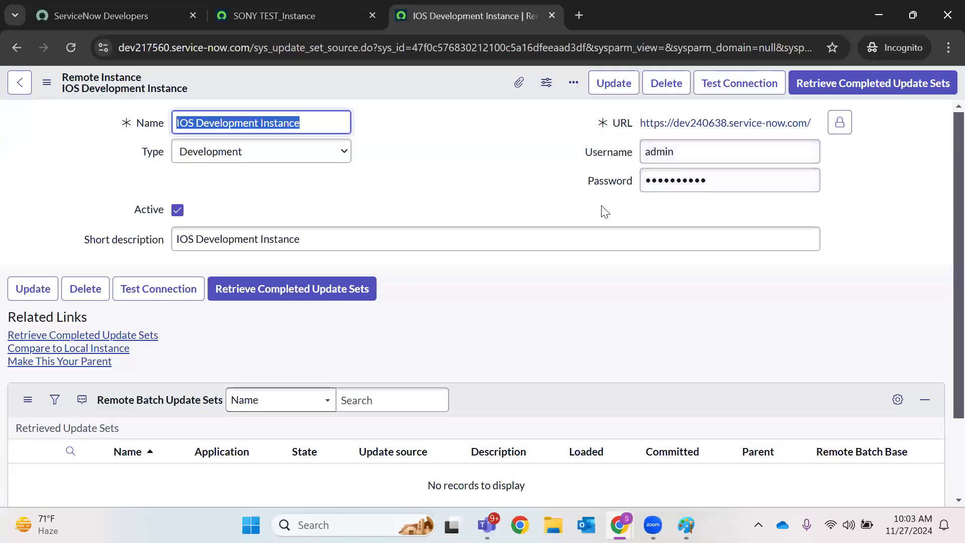
{"action": "left_click", "coordinate": [490, 171]}
Close the record and open Update Sources in a new tab via the navigator
{"action": "left_click", "coordinate": [551, 16]}
{"action": "left_click", "coordinate": [166, 92]}
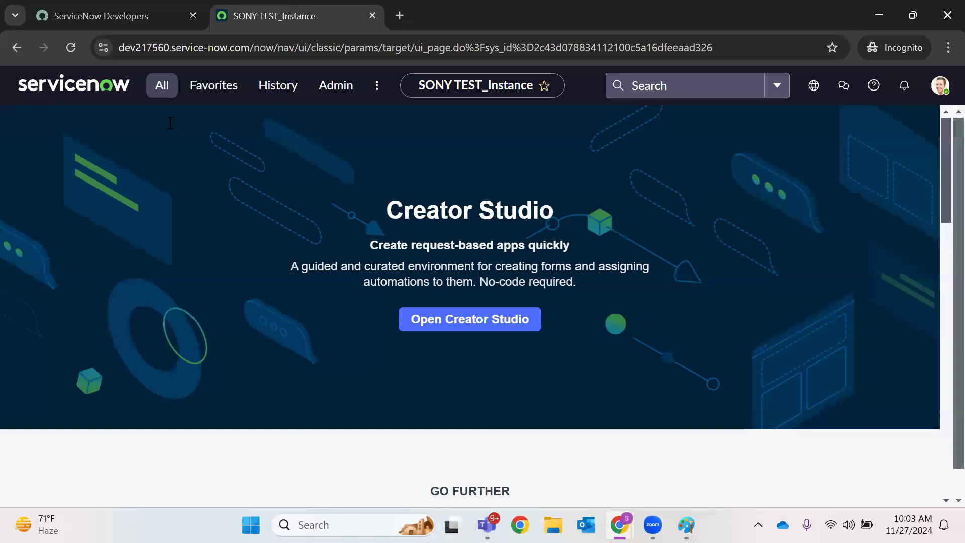
{"action": "type", "text": "update"}
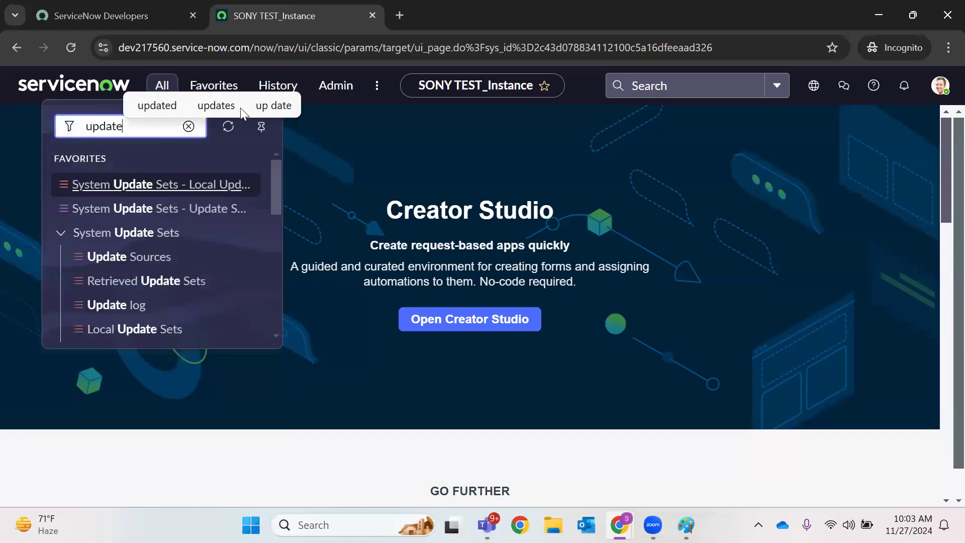
{"action": "type", "text": " sour"}
{"action": "right_click", "coordinate": [164, 324]}
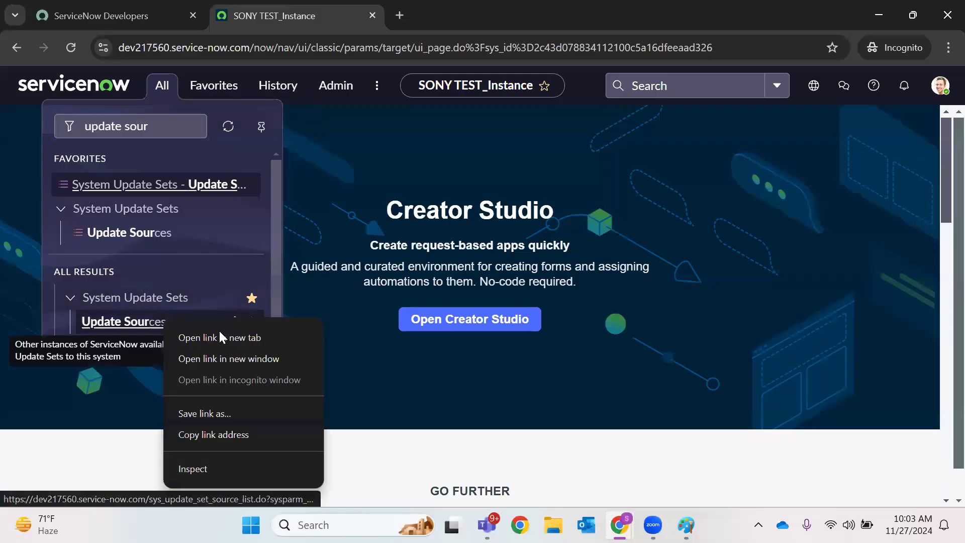
{"action": "left_click", "coordinate": [215, 337]}
{"action": "key", "text": "ctrl+Tab"}
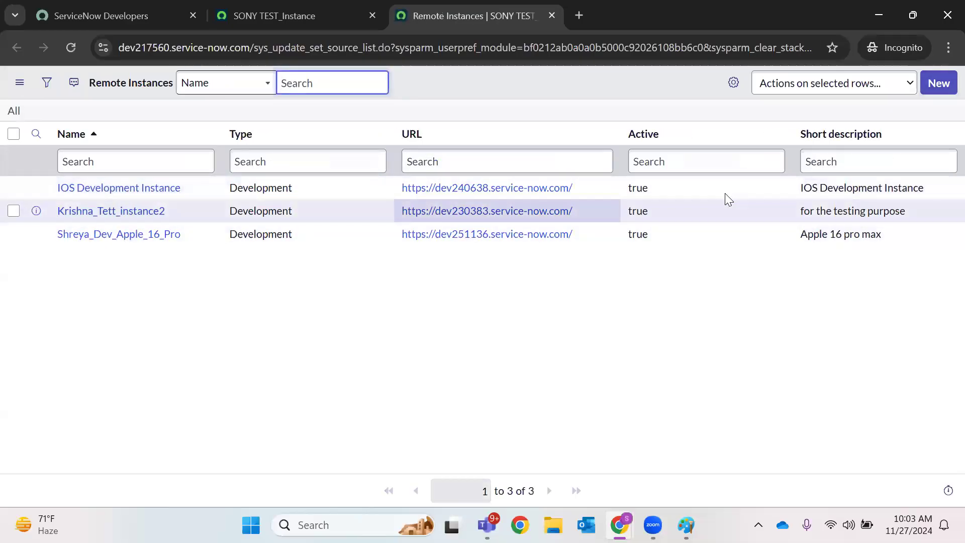
Check the IOS Development Instance row in Remote Instances, then return to SONY TEST_Instance
{"action": "left_click_drag", "start_coordinate": [942, 189], "coordinate": [853, 187]}
{"action": "left_click_drag", "start_coordinate": [381, 209], "coordinate": [44, 189]}
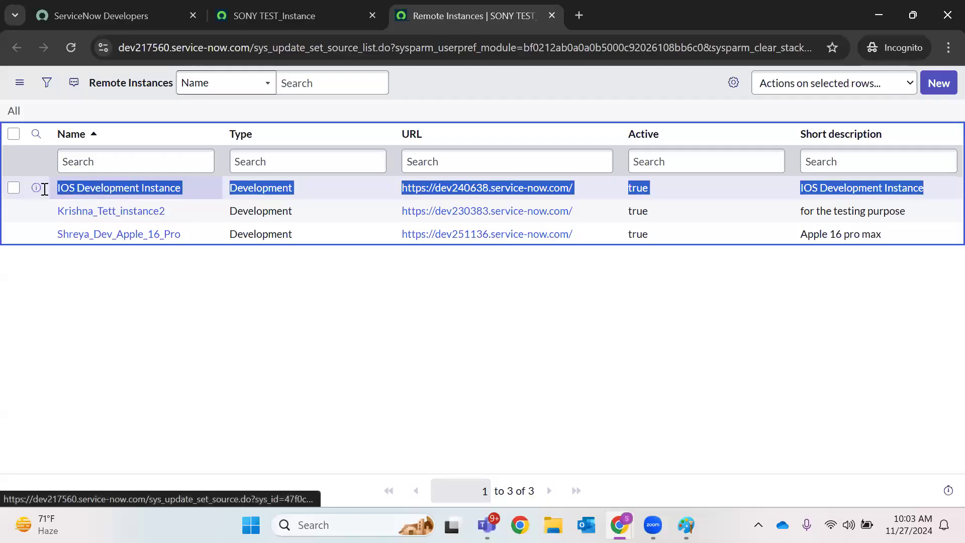
{"action": "left_click", "coordinate": [126, 300]}
{"action": "left_click", "coordinate": [273, 16]}
{"action": "left_click", "coordinate": [156, 87]}
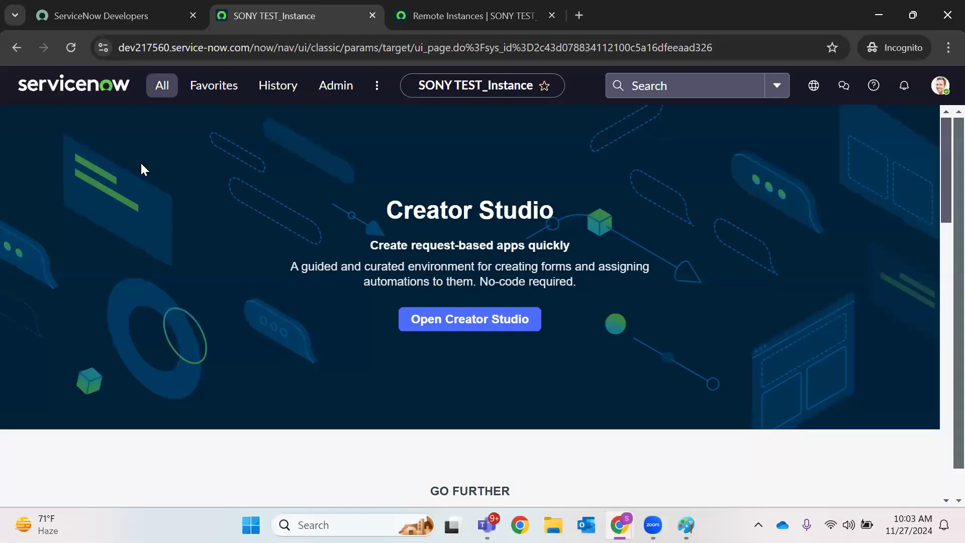
Enter incident.FORM in the navigator filter to open new incident INC0010579
{"action": "key", "text": "BackSpace"}
{"action": "key", "text": "BackSpace"}
{"action": "key", "text": "BackSpace"}
{"action": "key", "text": "BackSpace"}
{"action": "key", "text": "BackSpace"}
{"action": "key", "text": "BackSpace"}
{"action": "key", "text": "BackSpace"}
{"action": "key", "text": "BackSpace"}
{"action": "key", "text": "BackSpace"}
{"action": "key", "text": "BackSpace"}
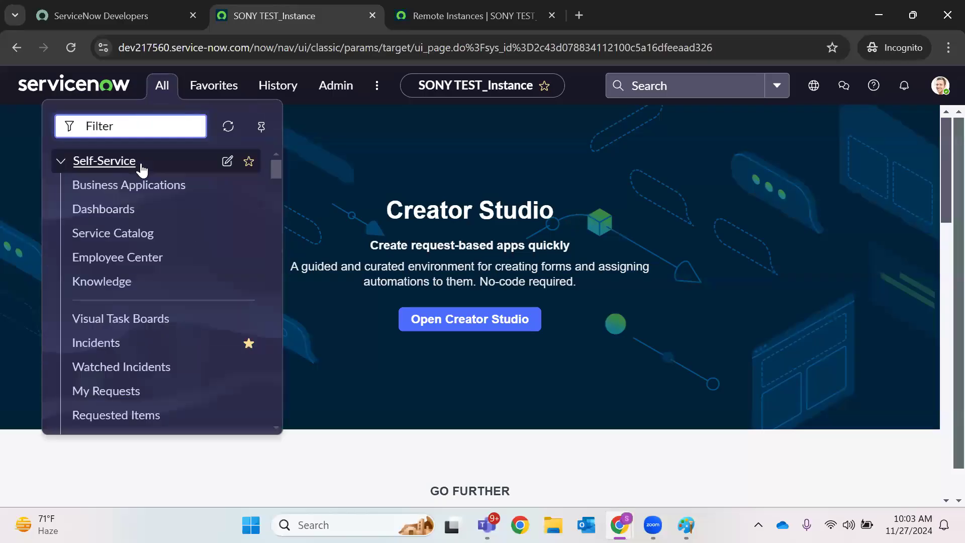
{"action": "type", "text": "incident."}
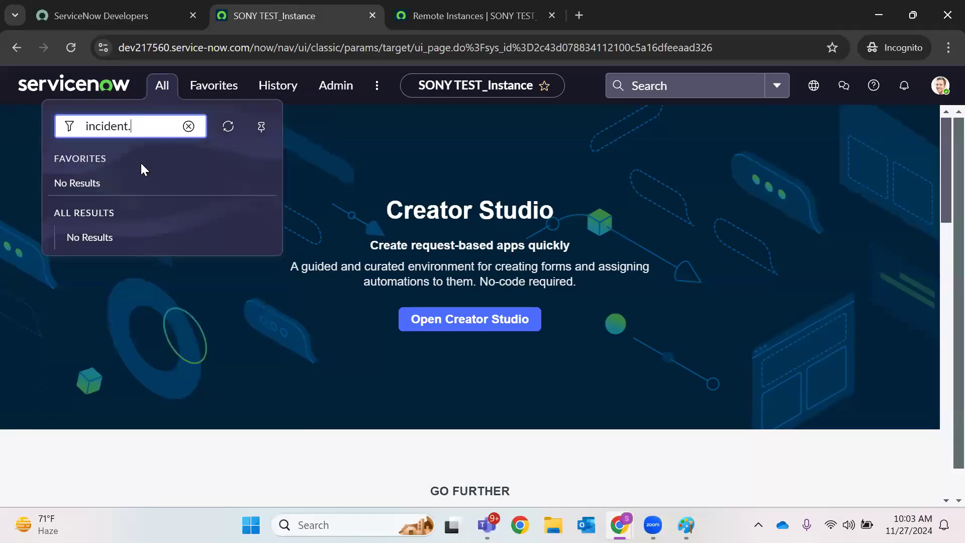
{"action": "type", "text": "FORM"}
{"action": "key", "text": "Return"}
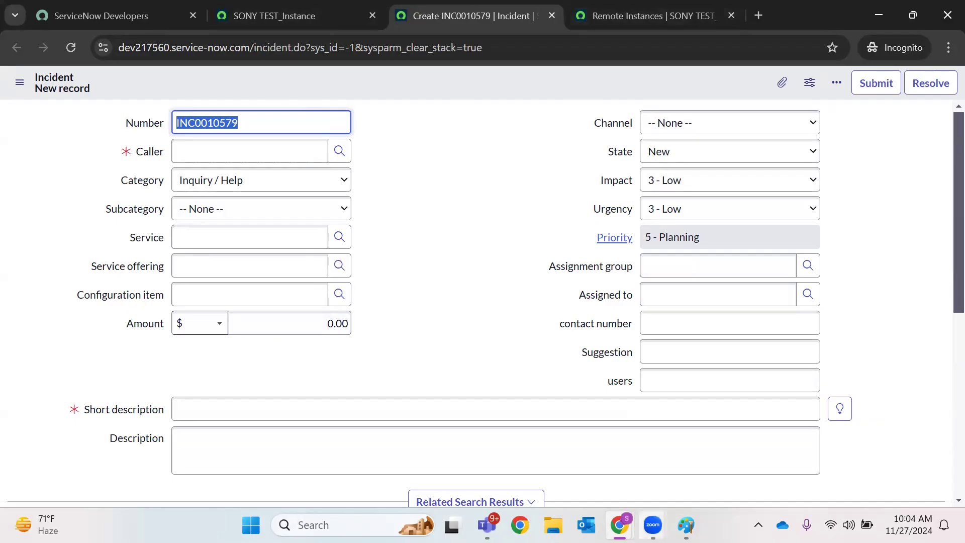
Reload the Sony_Earbuds_Sprint_40 update set on the target instance and review its four customer updates
{"action": "mouse_move", "coordinate": [619, 524]}
{"action": "left_click", "coordinate": [545, 423]}
{"action": "left_click", "coordinate": [151, 15]}
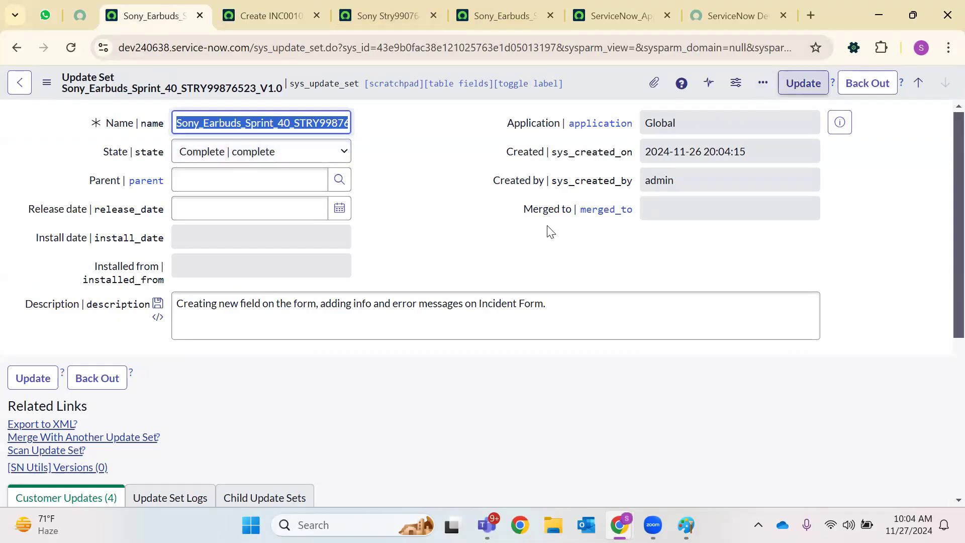
{"action": "scroll", "coordinate": [226, 338], "scroll_direction": "down", "scroll_amount": 5}
{"action": "scroll", "coordinate": [259, 150], "scroll_direction": "up", "scroll_amount": 5}
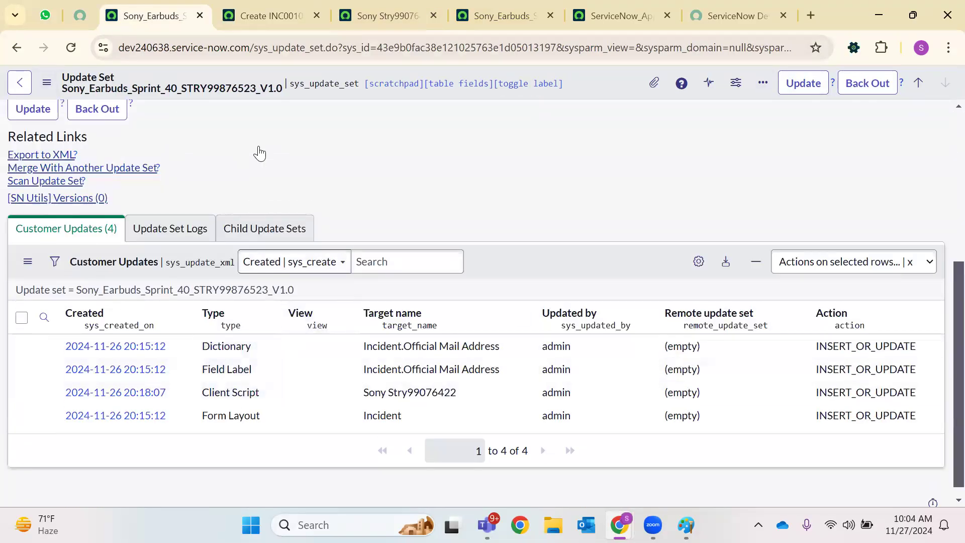
{"action": "left_click", "coordinate": [71, 48]}
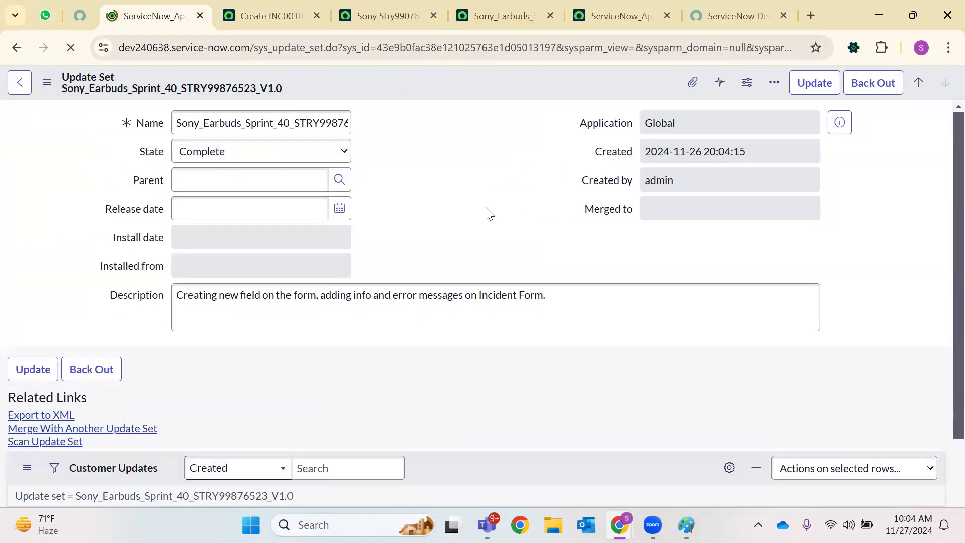
{"action": "scroll", "coordinate": [484, 210], "scroll_direction": "down", "scroll_amount": 5}
{"action": "scroll", "coordinate": [300, 400], "scroll_direction": "down", "scroll_amount": 1}
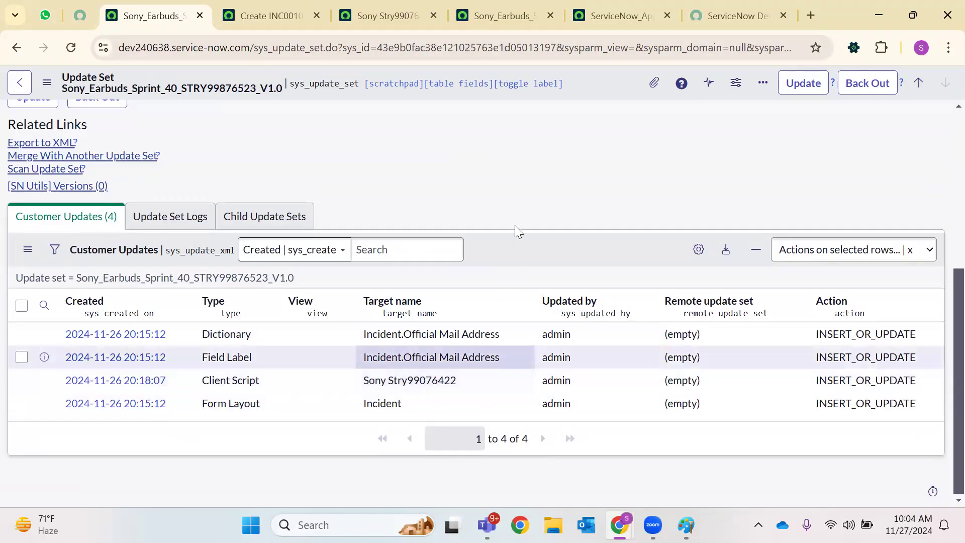
{"action": "scroll", "coordinate": [503, 211], "scroll_direction": "up", "scroll_amount": 6}
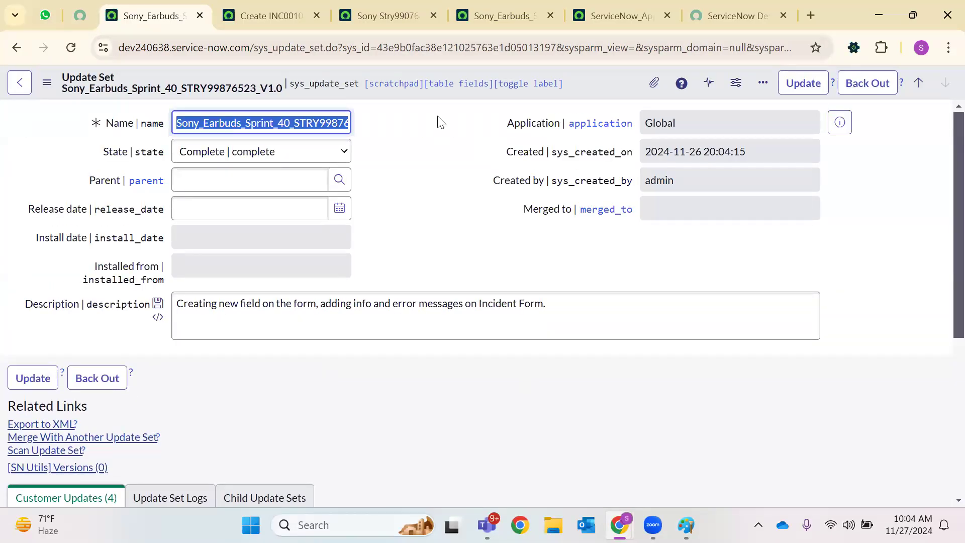
Close the developer portal's instance actions panel and account details dropdown
{"action": "left_click", "coordinate": [80, 15]}
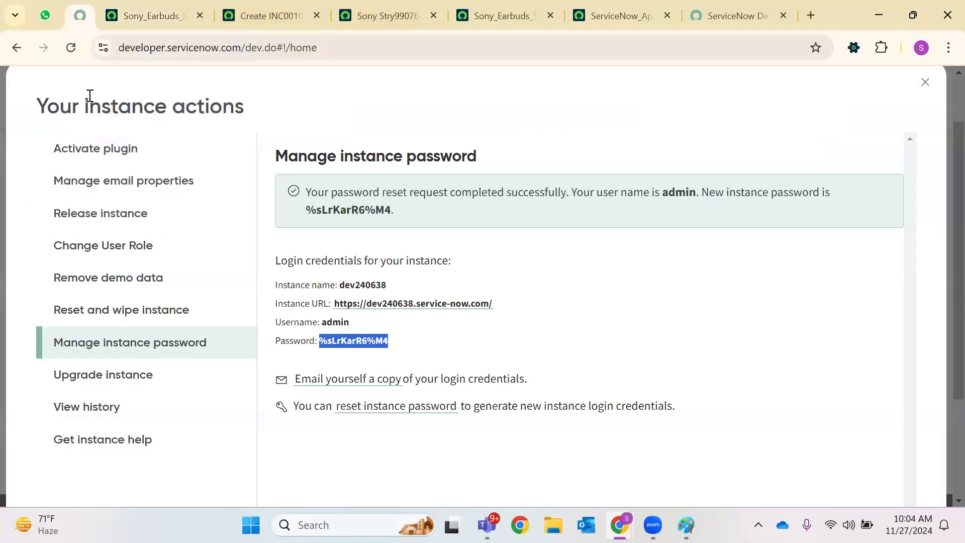
{"action": "left_click", "coordinate": [925, 82]}
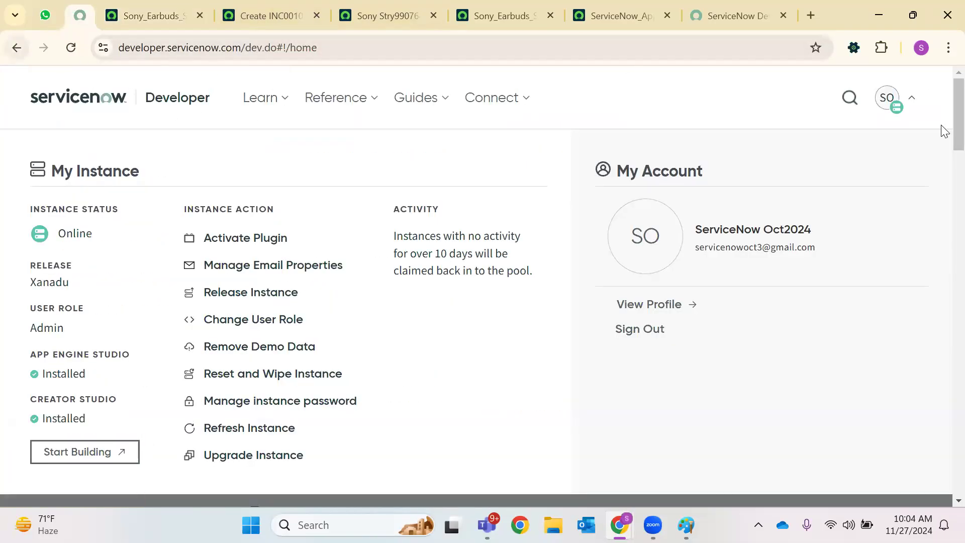
{"action": "left_click", "coordinate": [891, 98]}
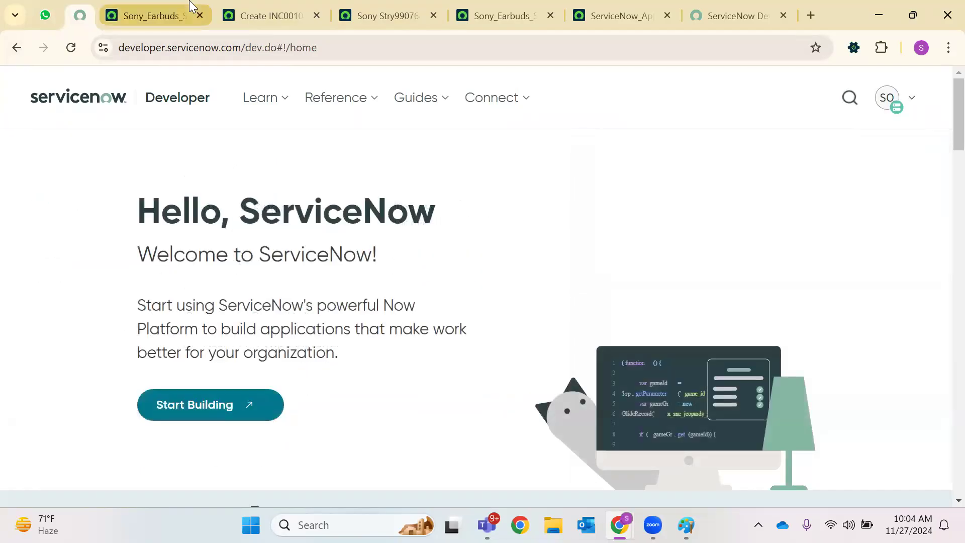
{"action": "left_click", "coordinate": [194, 16]}
Close the incident, client script, duplicate update set, ServiceNow_Apple and developer portal tabs
{"action": "left_click", "coordinate": [303, 11]}
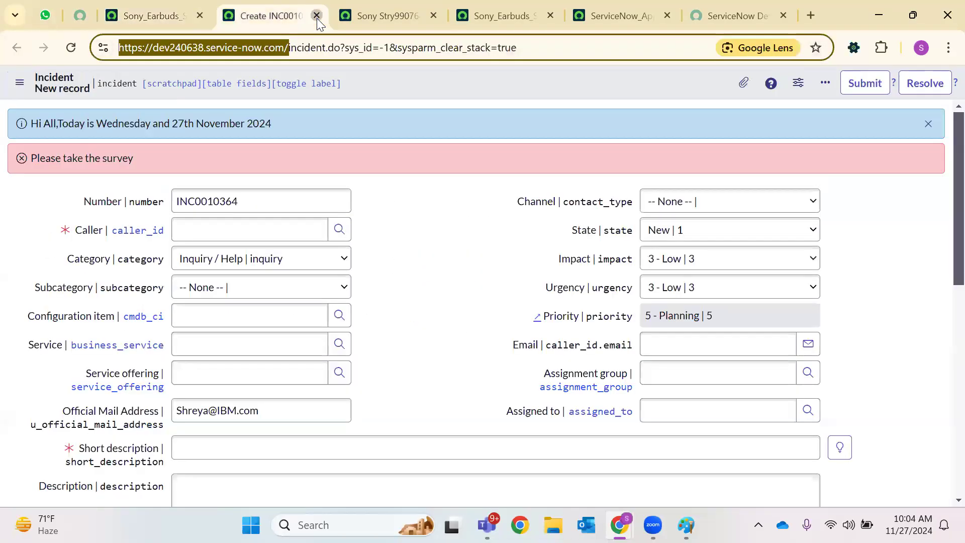
{"action": "left_click", "coordinate": [317, 18]}
{"action": "left_click", "coordinate": [317, 18]}
{"action": "left_click", "coordinate": [317, 18]}
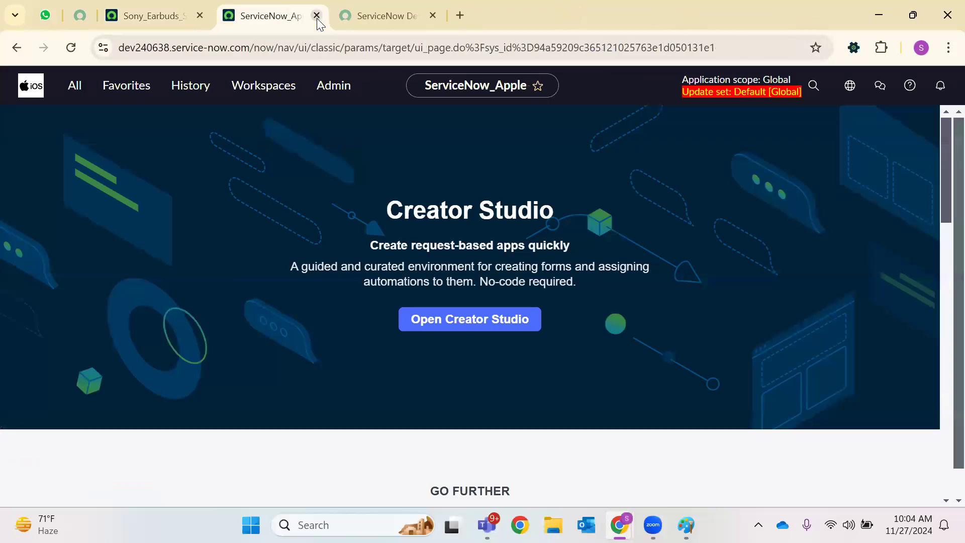
{"action": "left_click", "coordinate": [317, 19]}
{"action": "left_click", "coordinate": [316, 18]}
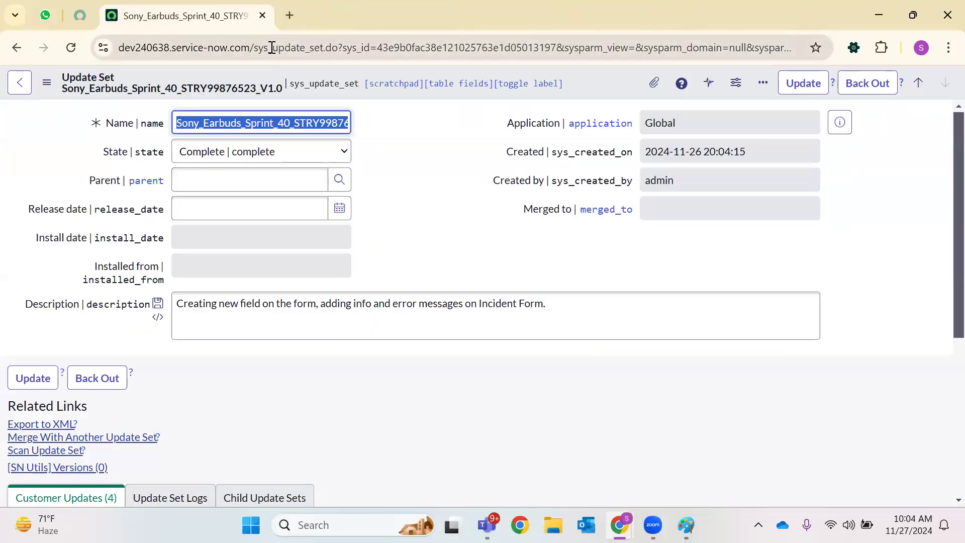
Load the instance's base URL in a new tab and filter the navigator for 'local update'
{"action": "left_click_drag", "start_coordinate": [255, 53], "coordinate": [86, 56]}
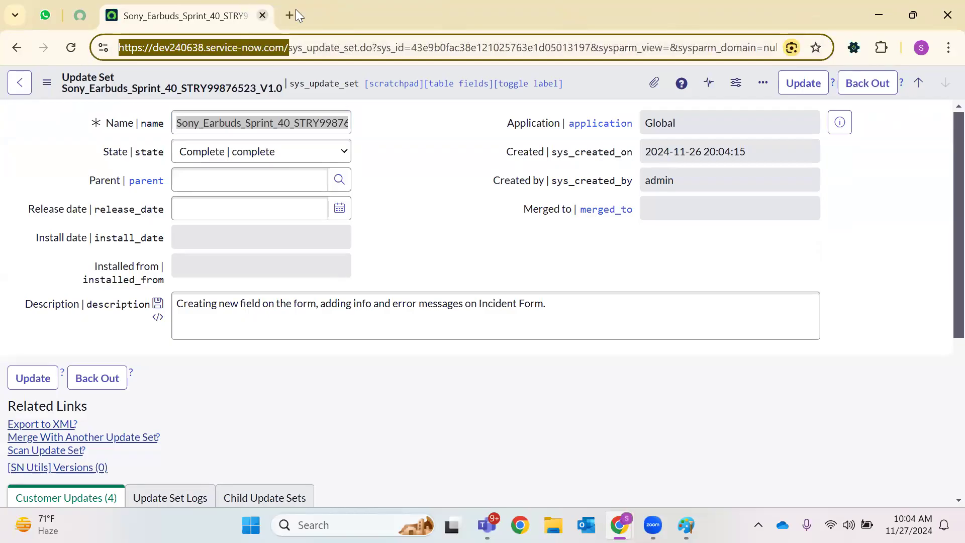
{"action": "key", "text": "ctrl+c"}
{"action": "key", "text": "ctrl+t"}
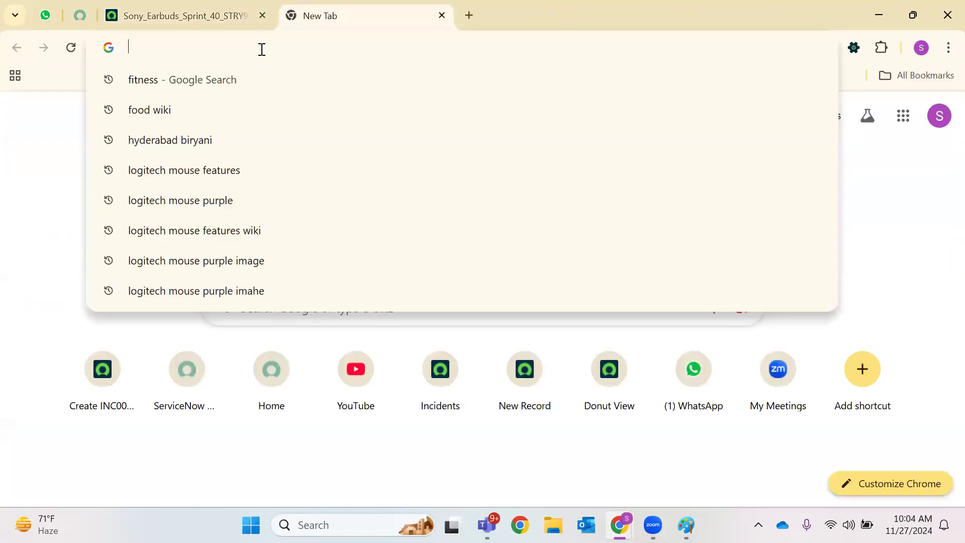
{"action": "key", "text": "ctrl+v"}
{"action": "key", "text": "Return"}
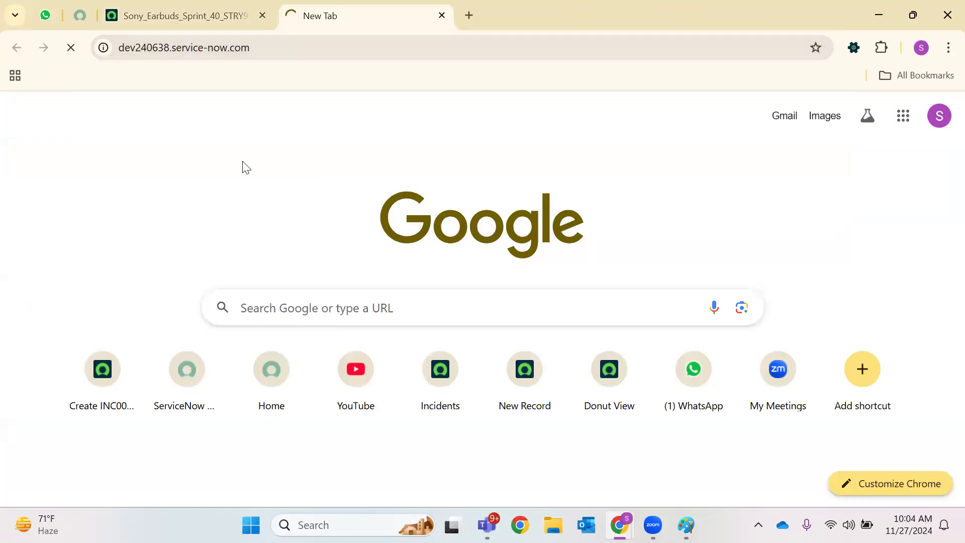
{"action": "left_click", "coordinate": [75, 89]}
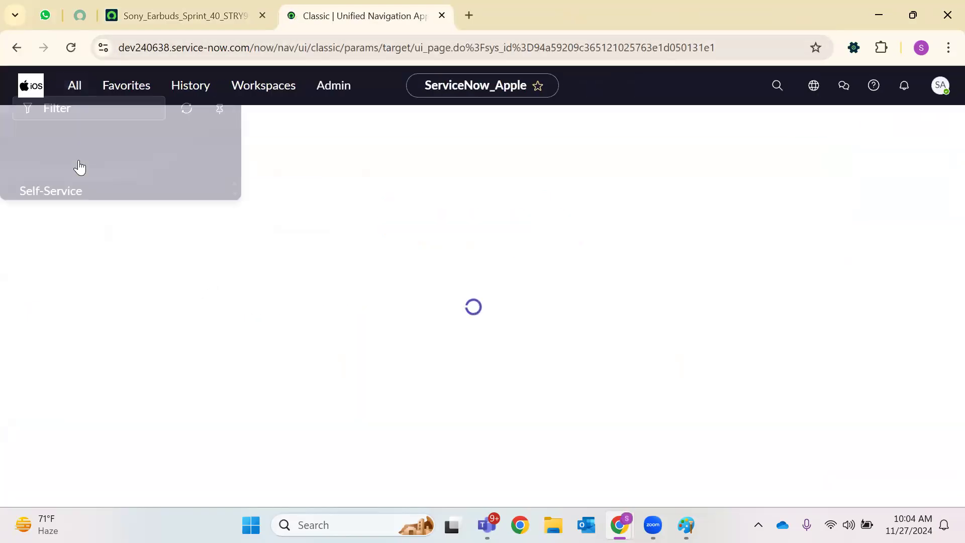
{"action": "type", "text": "local upd"}
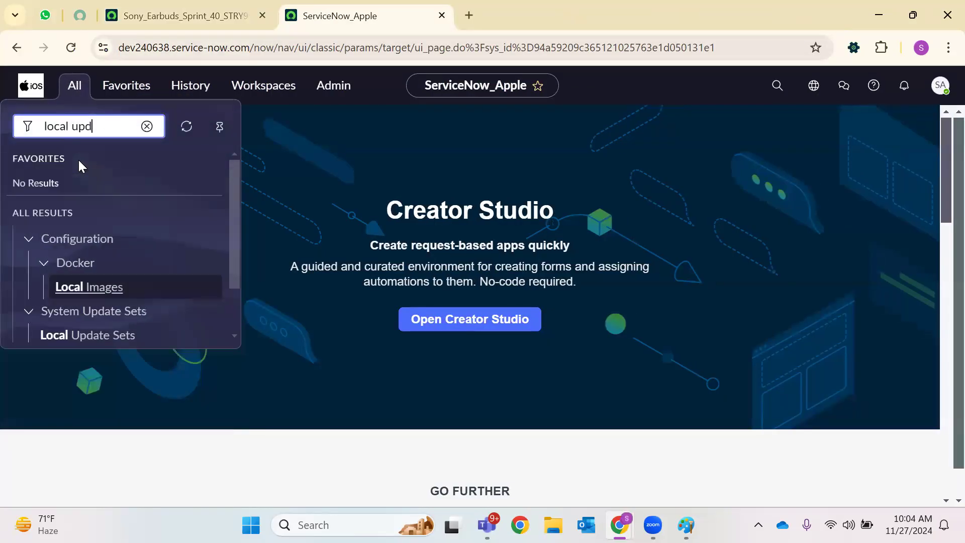
{"action": "type", "text": "ate"}
Open Local Update Sets in a new tab and start a new update set record
{"action": "right_click", "coordinate": [57, 264]}
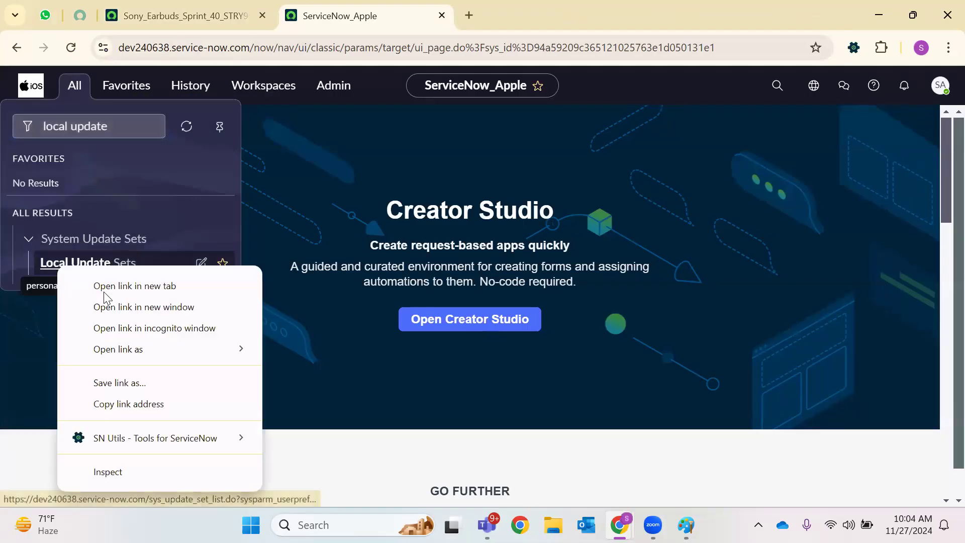
{"action": "left_click", "coordinate": [104, 290]}
{"action": "left_click", "coordinate": [551, 11]}
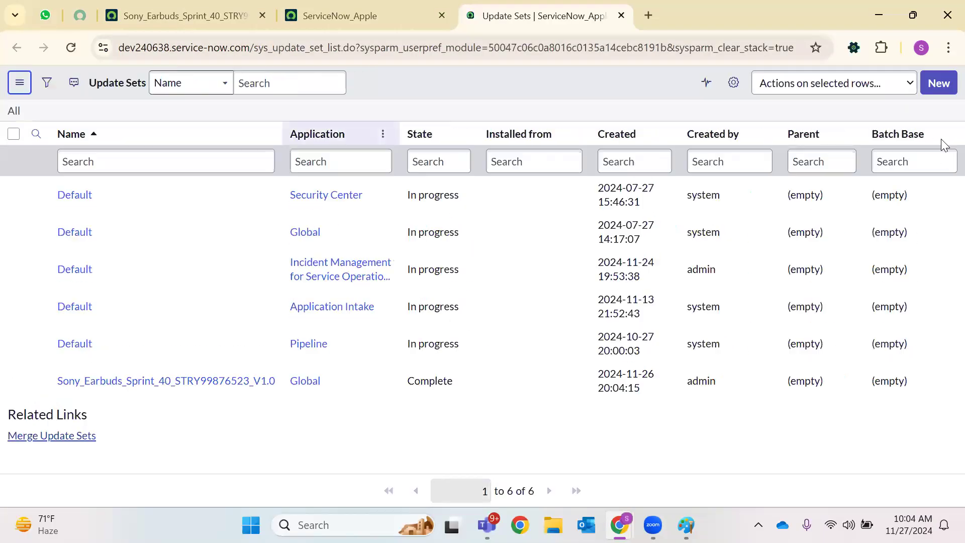
{"action": "left_click", "coordinate": [936, 83]}
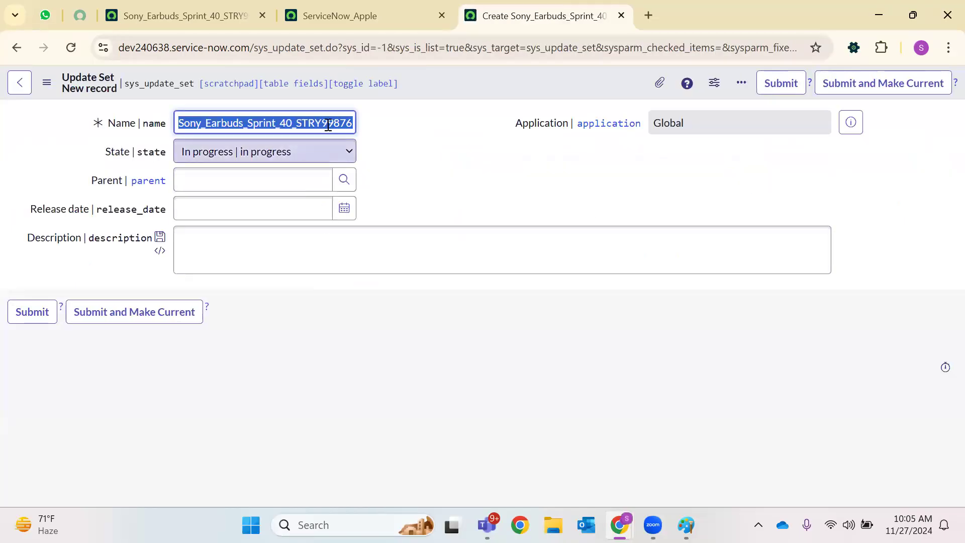
Name it Sony_Earbuds_Sprint_40_STRY99876523_V2.0, describe it as the official mail address client script, and make it current
{"action": "left_click", "coordinate": [328, 125]}
{"action": "key", "text": "End"}
{"action": "type", "text": "523_V1.0"}
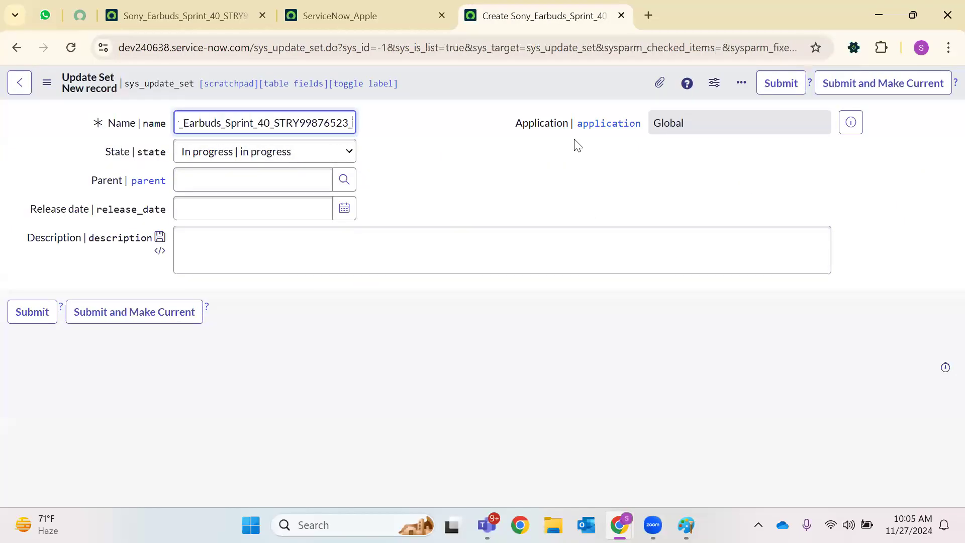
{"action": "key", "text": "BackSpace"}
{"action": "type", "text": "2.0"}
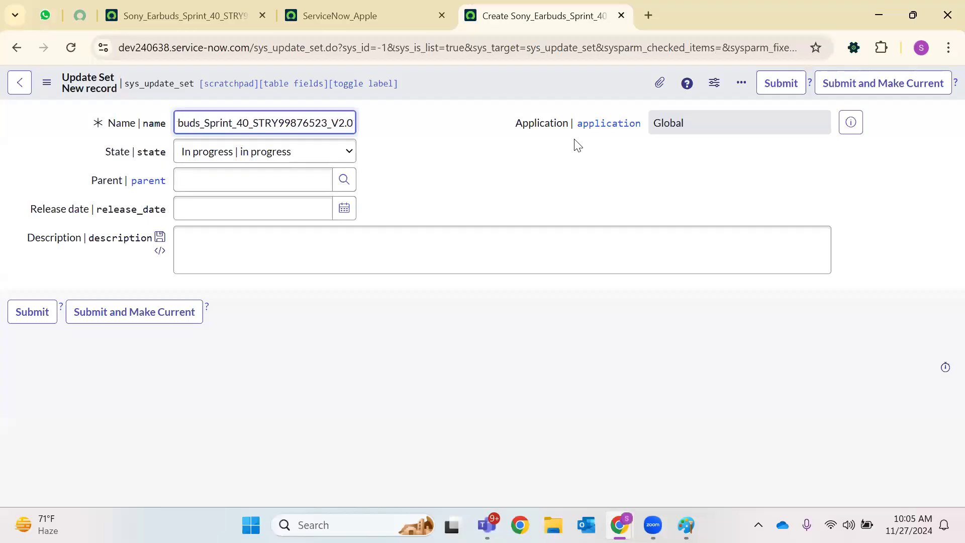
{"action": "left_click", "coordinate": [454, 251]}
{"action": "type", "text": "Client script to set value on official mail address"}
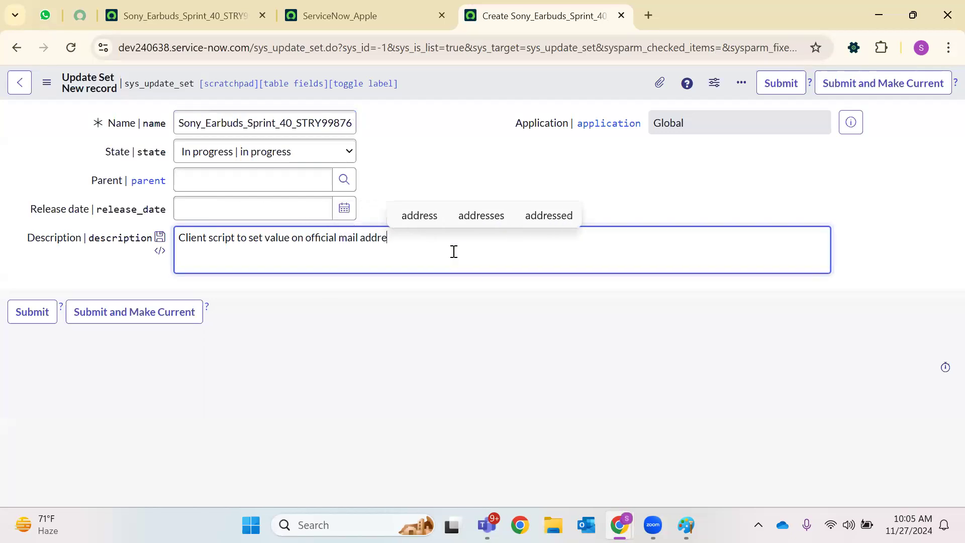
{"action": "left_click", "coordinate": [123, 318]}
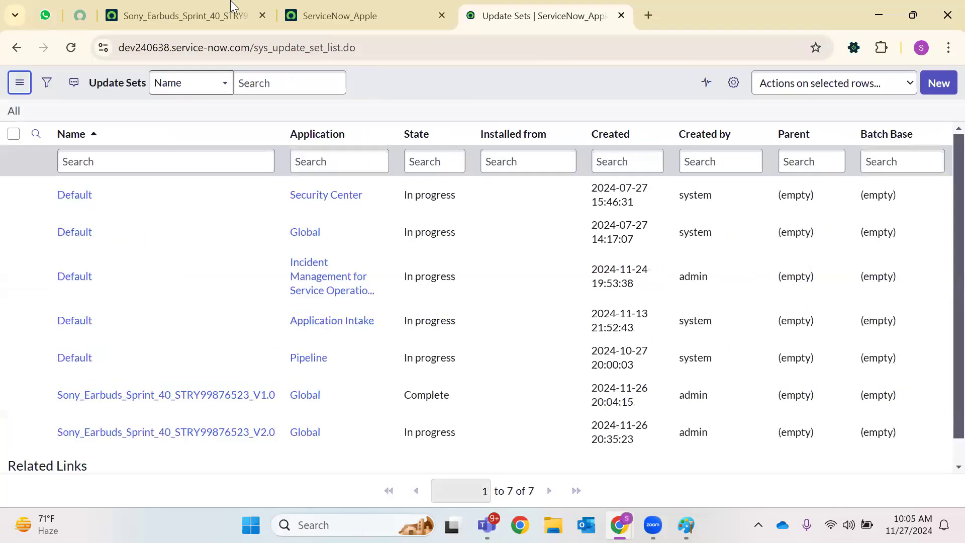
On the ServiceNow_Apple home page, check the current update set in the scope picker
{"action": "left_click", "coordinate": [181, 16]}
{"action": "left_click", "coordinate": [340, 15]}
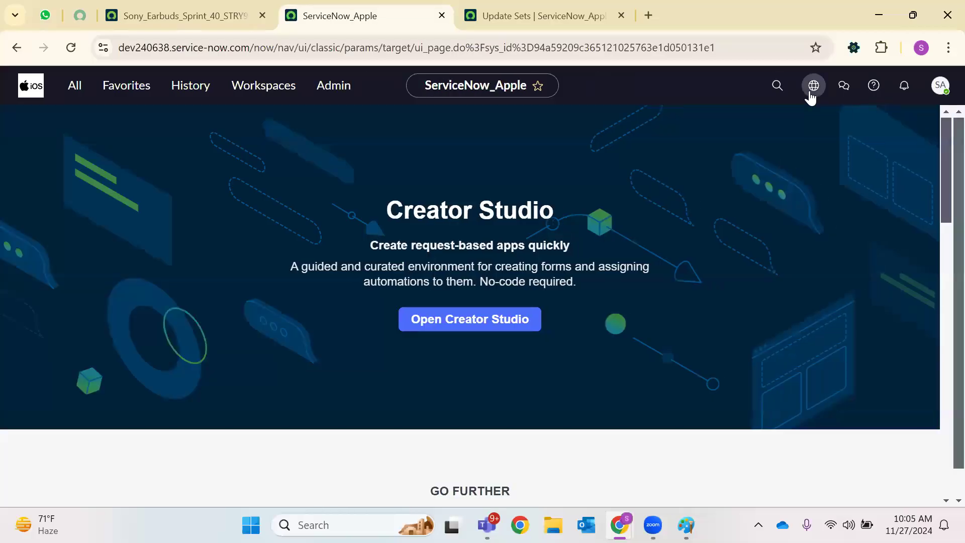
{"action": "left_click", "coordinate": [812, 86]}
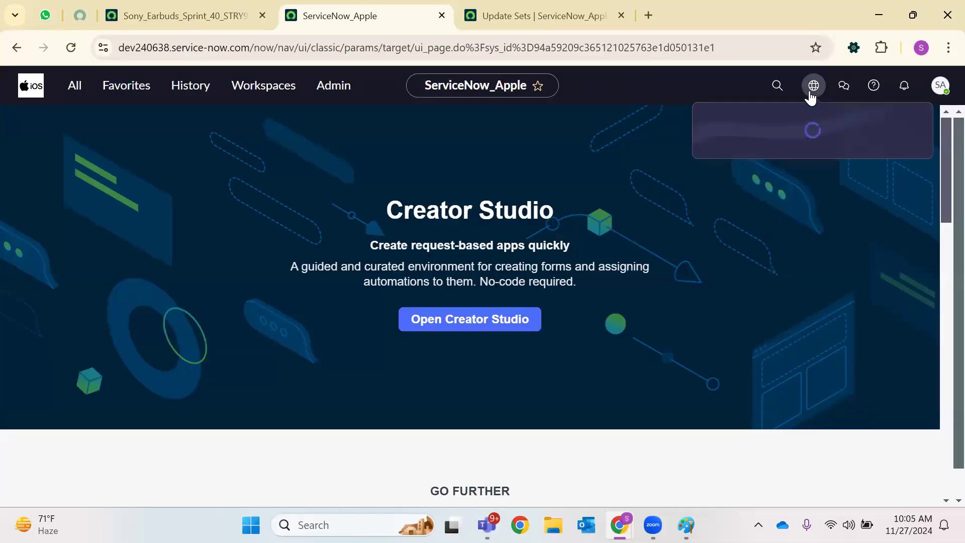
{"action": "left_click", "coordinate": [818, 163]}
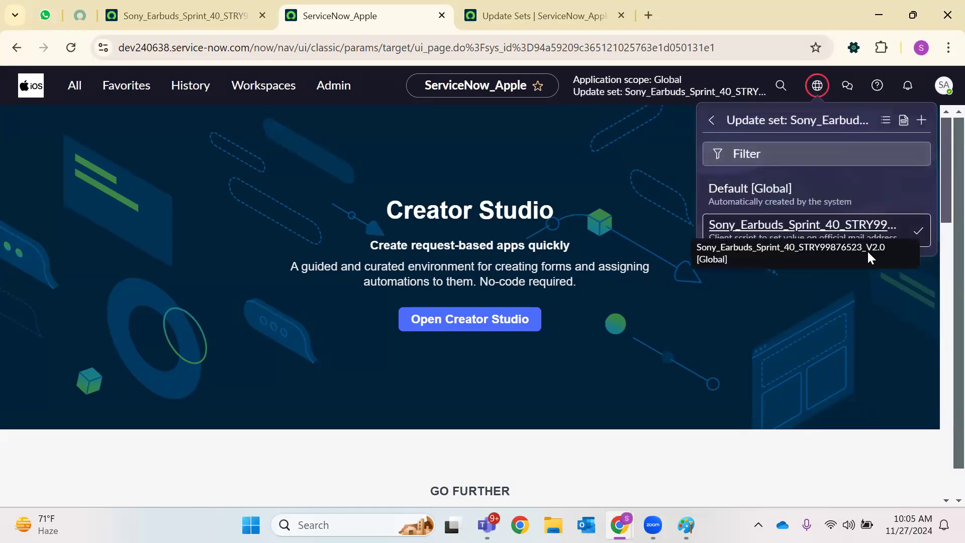
Filter the navigator for 'client script' and open System Definition > Client Scripts in a new tab
{"action": "left_click", "coordinate": [73, 88]}
{"action": "type", "text": "client "}
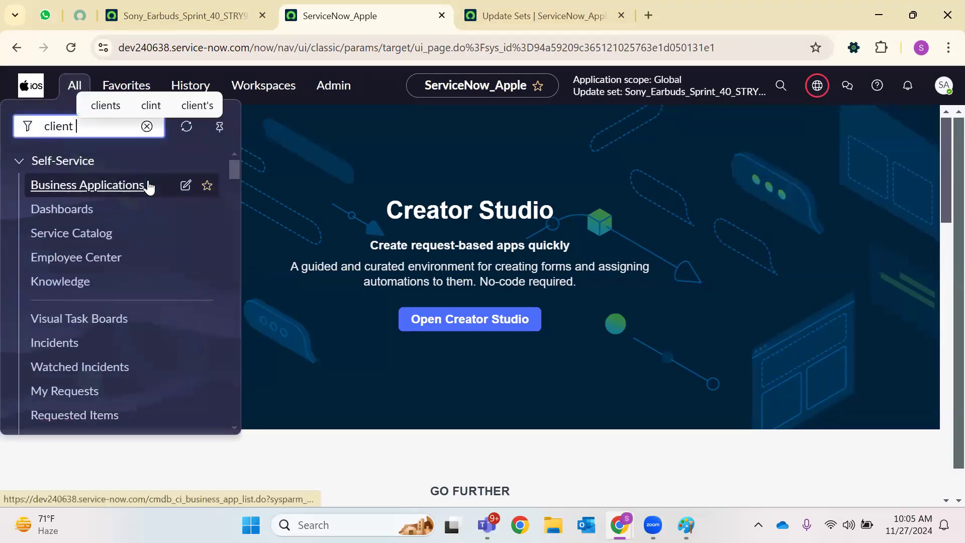
{"action": "type", "text": "script"}
{"action": "scroll", "coordinate": [75, 342], "scroll_direction": "down", "scroll_amount": 1}
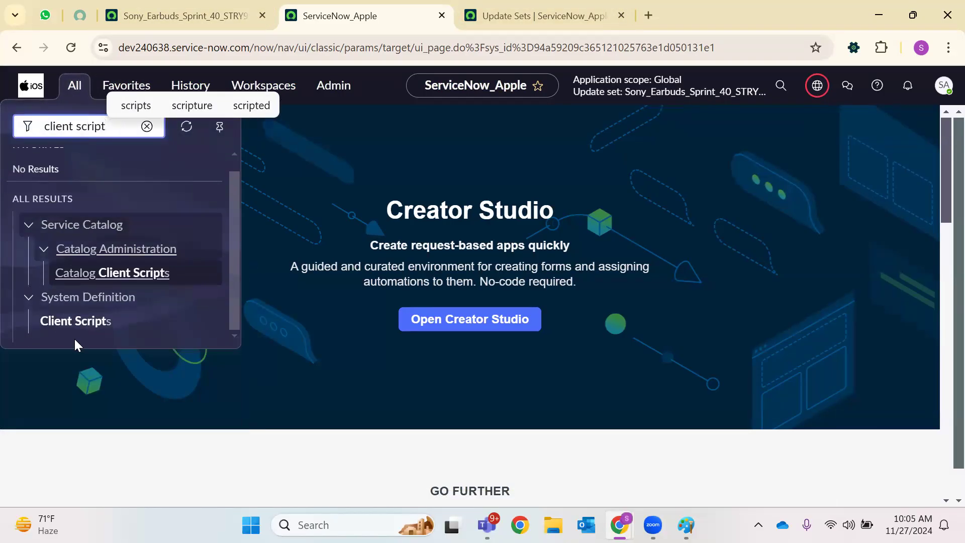
{"action": "right_click", "coordinate": [87, 322]}
{"action": "left_click", "coordinate": [221, 124]}
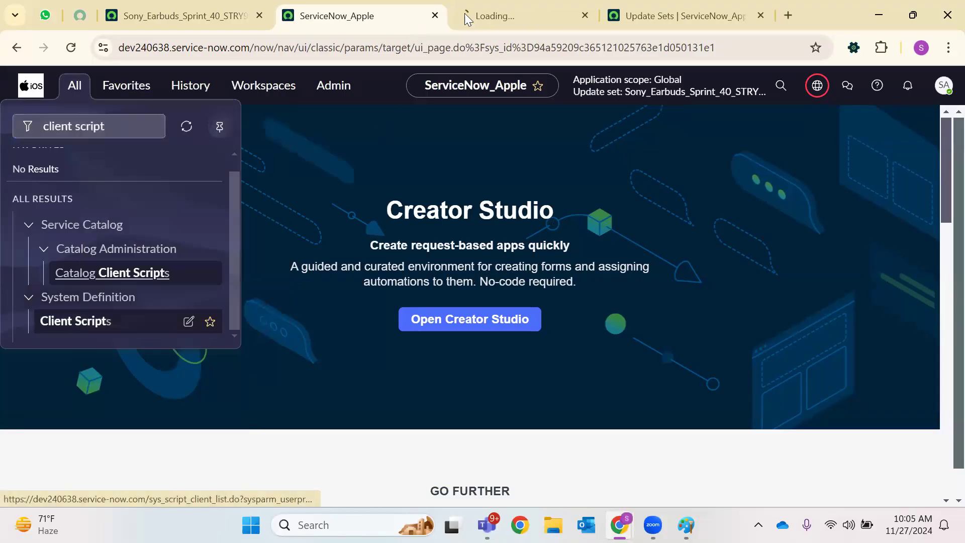
{"action": "left_click", "coordinate": [465, 14]}
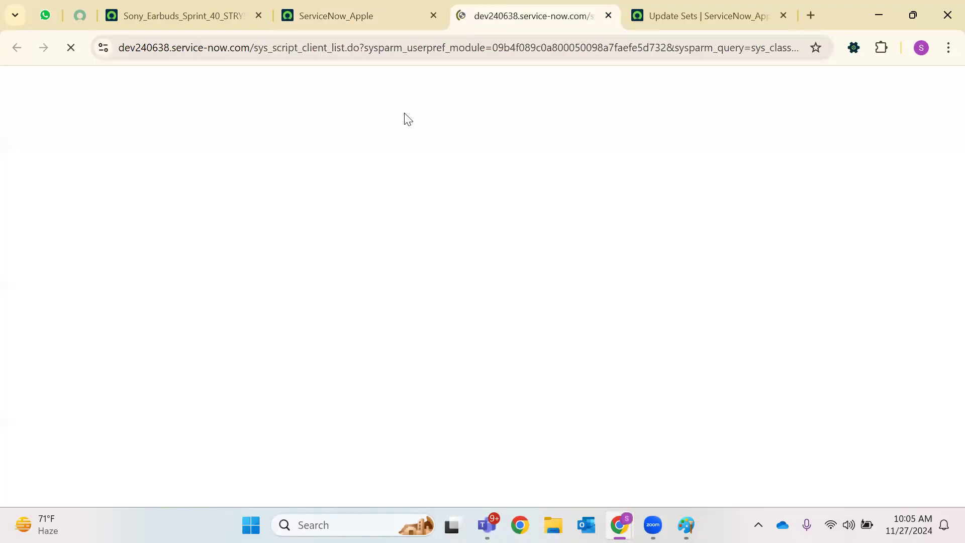
Rename the Populate Official Mail address client script to end with 'Field' and save it
{"action": "left_click", "coordinate": [174, 217]}
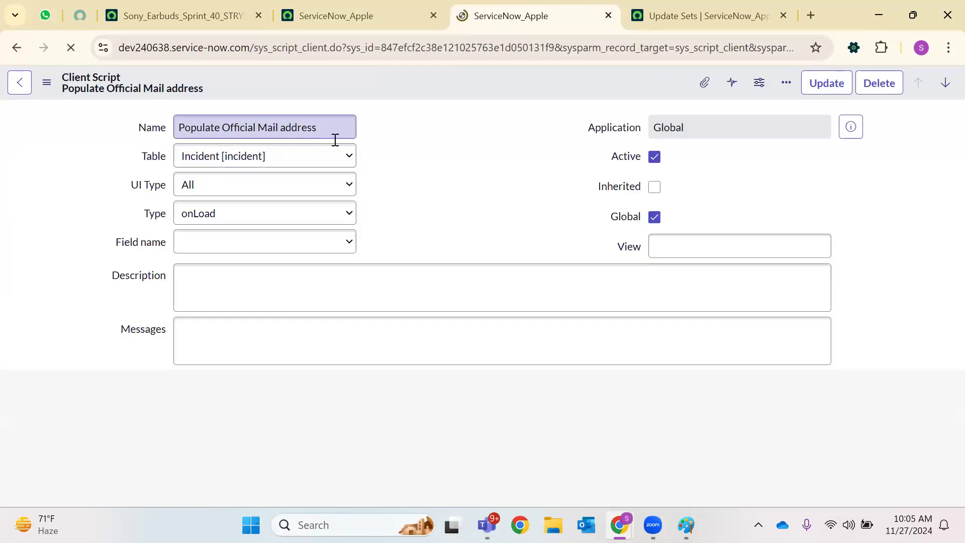
{"action": "type", "text": "on Incide"}
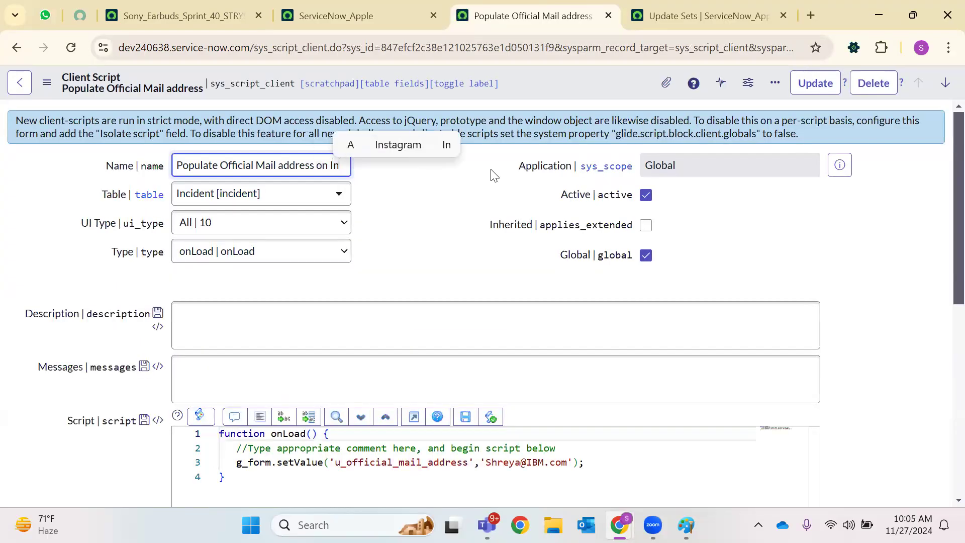
{"action": "key", "text": "BackSpace"}
{"action": "key", "text": "BackSpace"}
{"action": "key", "text": "BackSpace"}
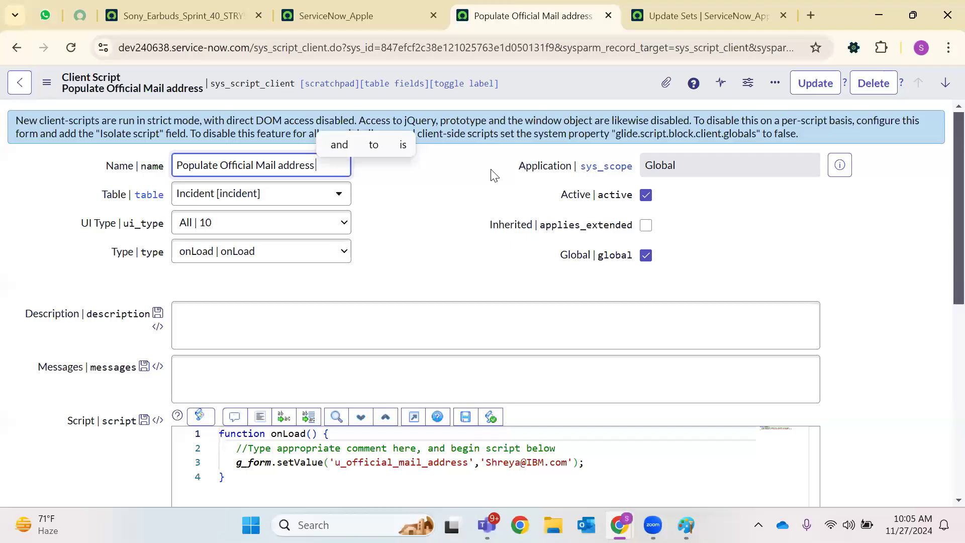
{"action": "type", "text": "Fi"}
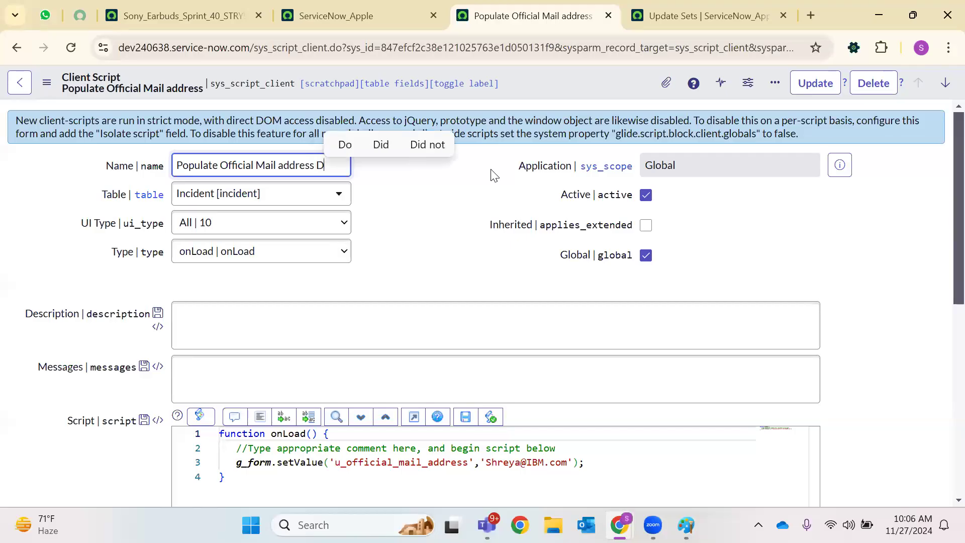
{"action": "type", "text": "eld"}
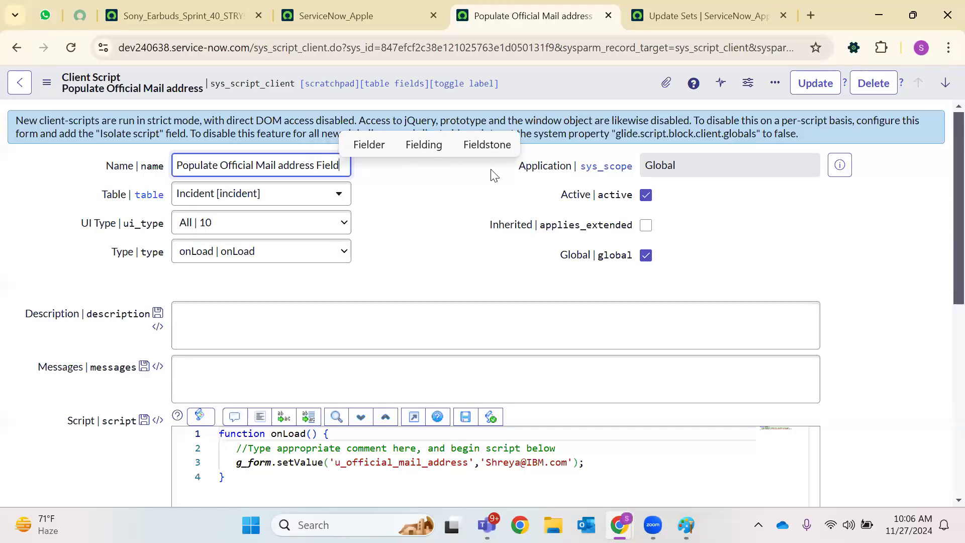
{"action": "right_click", "coordinate": [570, 80]}
{"action": "left_click", "coordinate": [598, 86]}
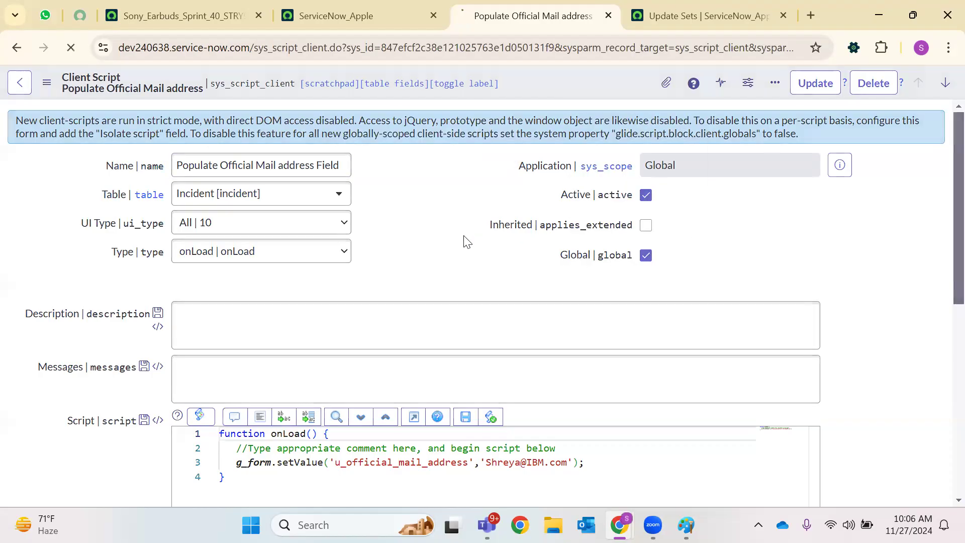
Review the script's Versions list, then return to the Creator Studio home tab
{"action": "scroll", "coordinate": [455, 266], "scroll_direction": "down", "scroll_amount": 5}
{"action": "scroll", "coordinate": [456, 265], "scroll_direction": "down", "scroll_amount": 3}
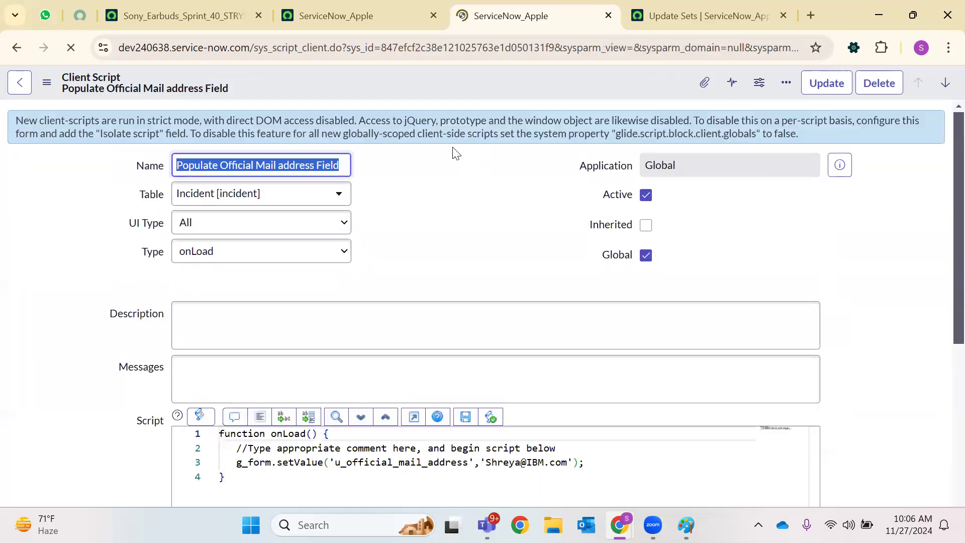
{"action": "scroll", "coordinate": [331, 330], "scroll_direction": "down", "scroll_amount": 2}
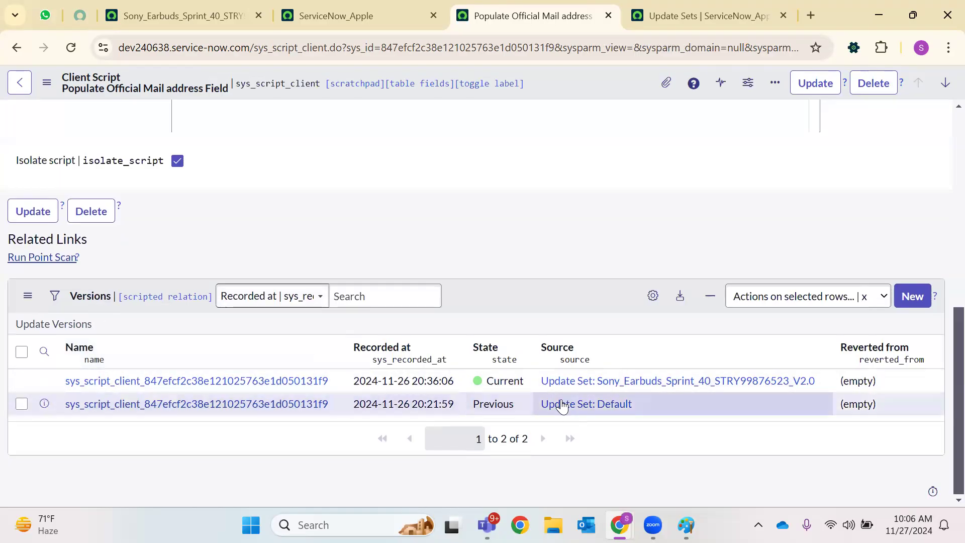
{"action": "left_click_drag", "start_coordinate": [645, 398], "coordinate": [157, 403]}
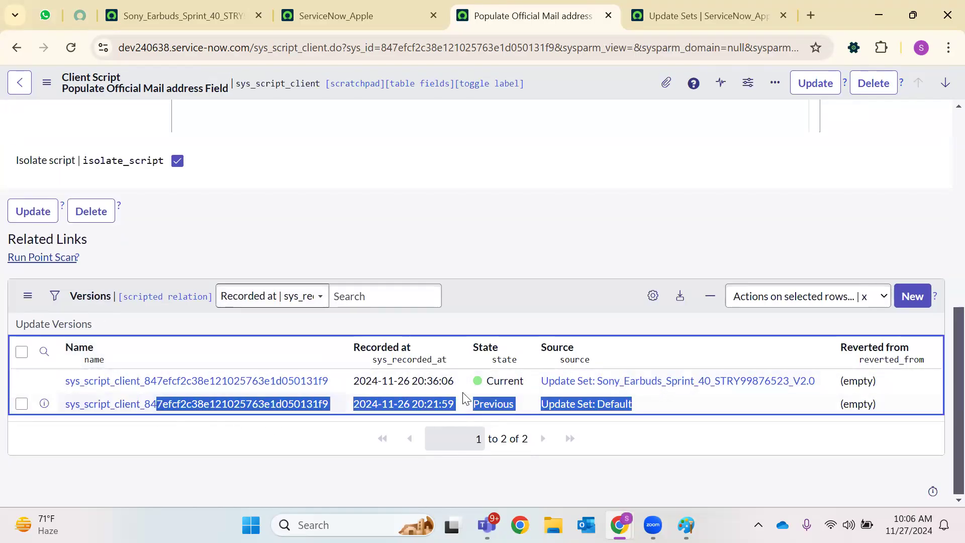
{"action": "left_click", "coordinate": [389, 445]}
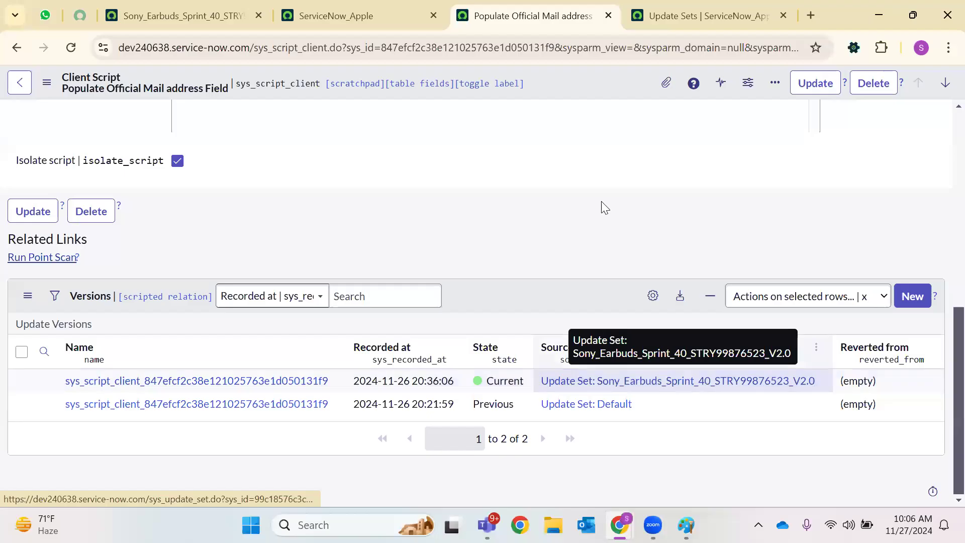
{"action": "left_click", "coordinate": [390, 6]}
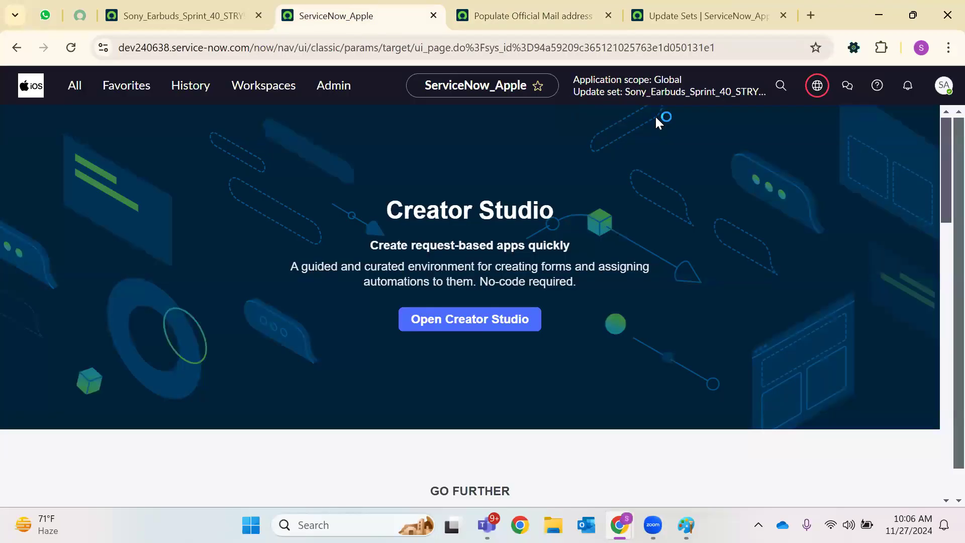
Open the current V2.0 update set record and review its captured client script update
{"action": "left_click", "coordinate": [825, 92]}
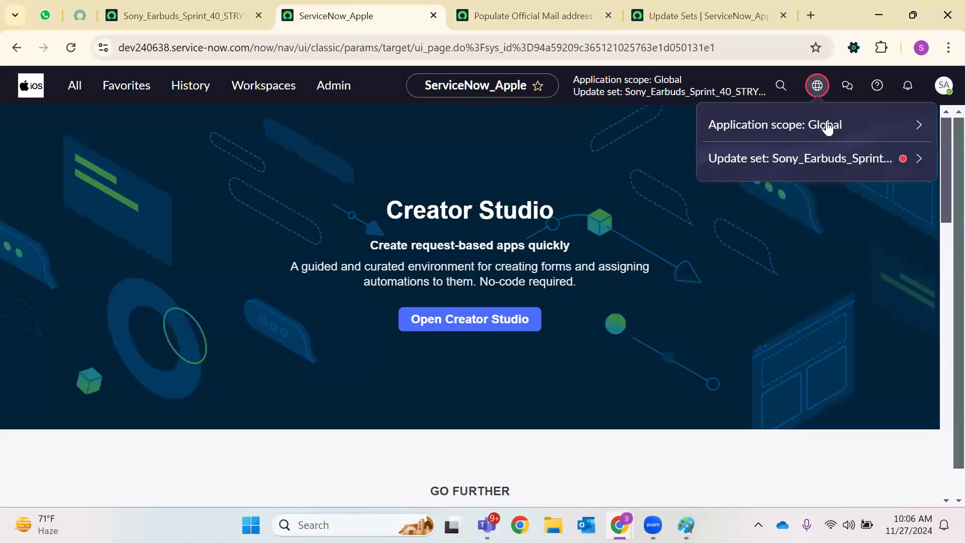
{"action": "left_click", "coordinate": [821, 159]}
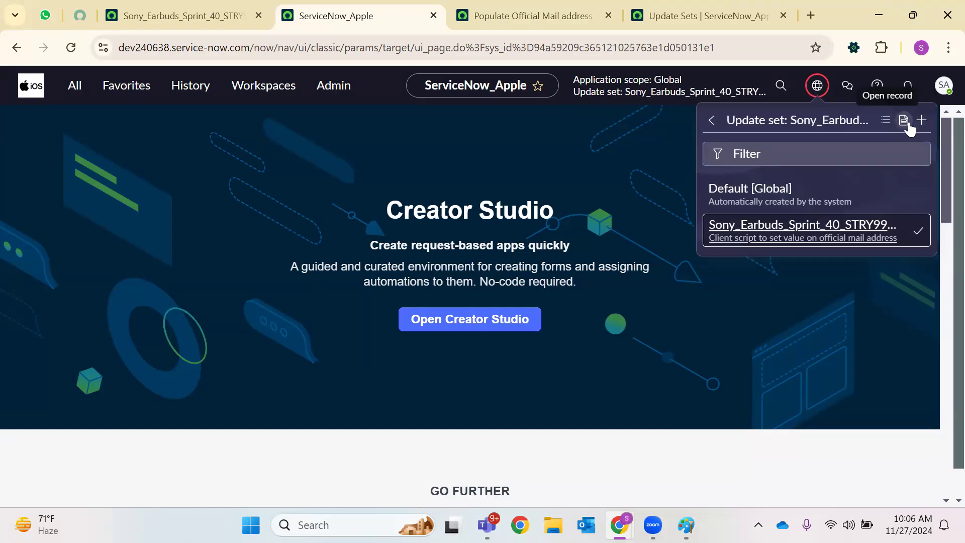
{"action": "left_click", "coordinate": [903, 121]}
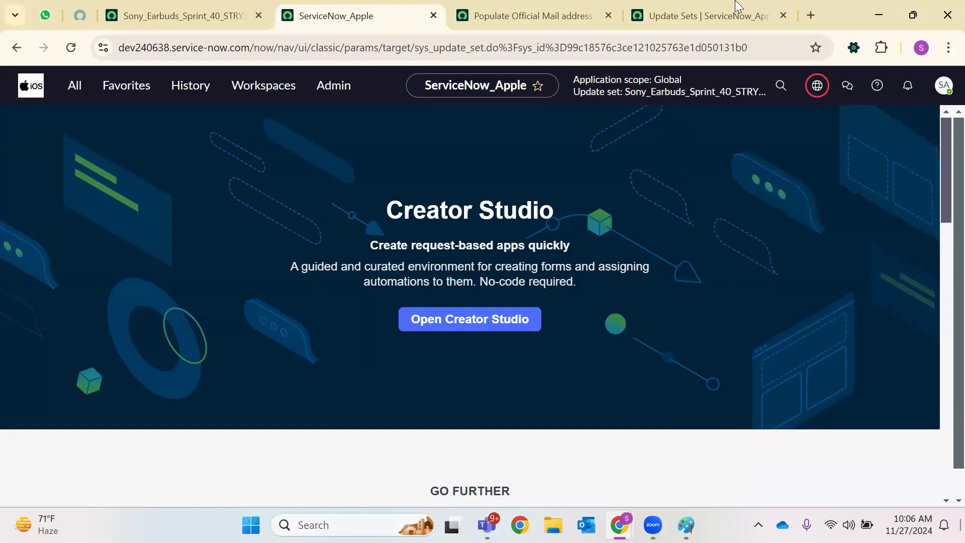
{"action": "scroll", "coordinate": [233, 395], "scroll_direction": "down", "scroll_amount": 3}
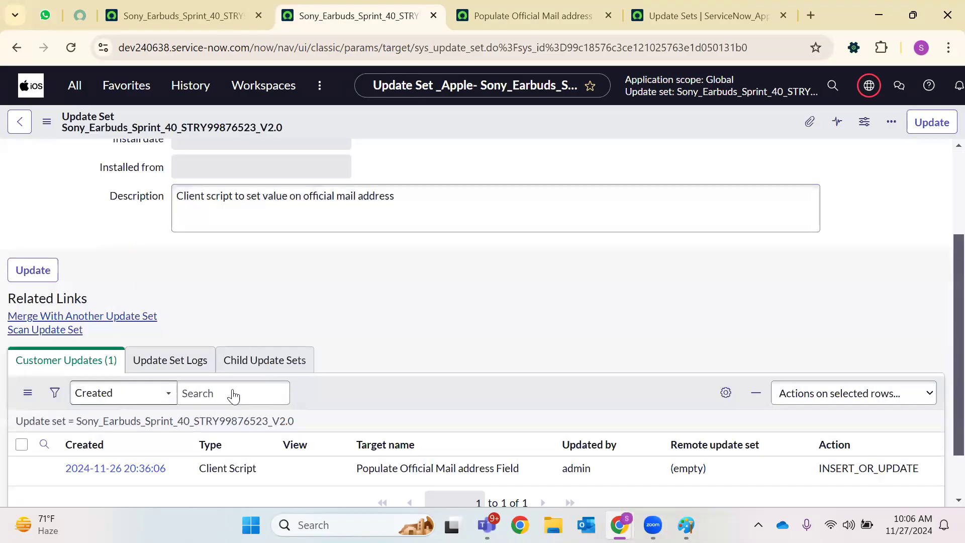
{"action": "scroll", "coordinate": [251, 416], "scroll_direction": "down", "scroll_amount": 2}
{"action": "left_click_drag", "start_coordinate": [347, 404], "coordinate": [526, 405]}
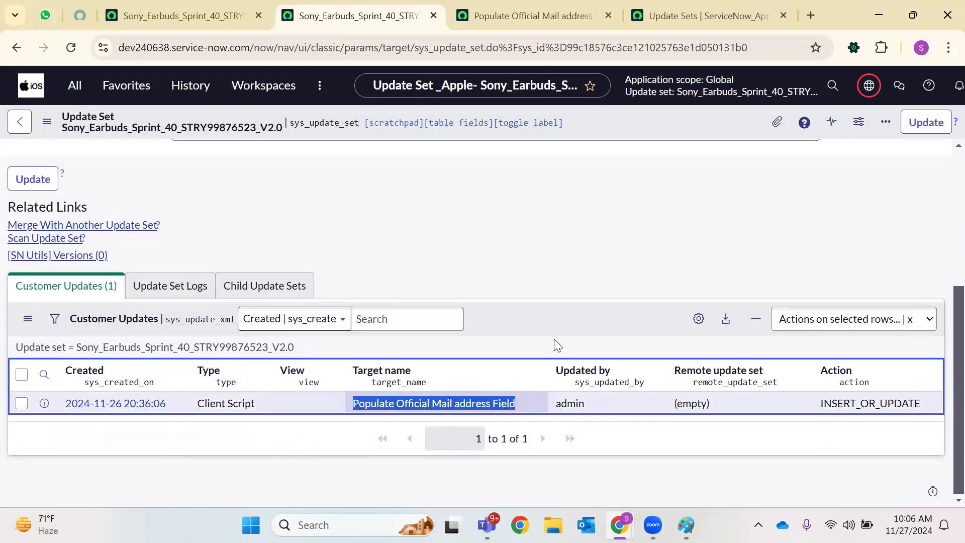
{"action": "scroll", "coordinate": [543, 268], "scroll_direction": "up", "scroll_amount": 5}
Set the update set's State to Complete, save, dismiss the notice, and update the record
{"action": "left_click", "coordinate": [319, 194]}
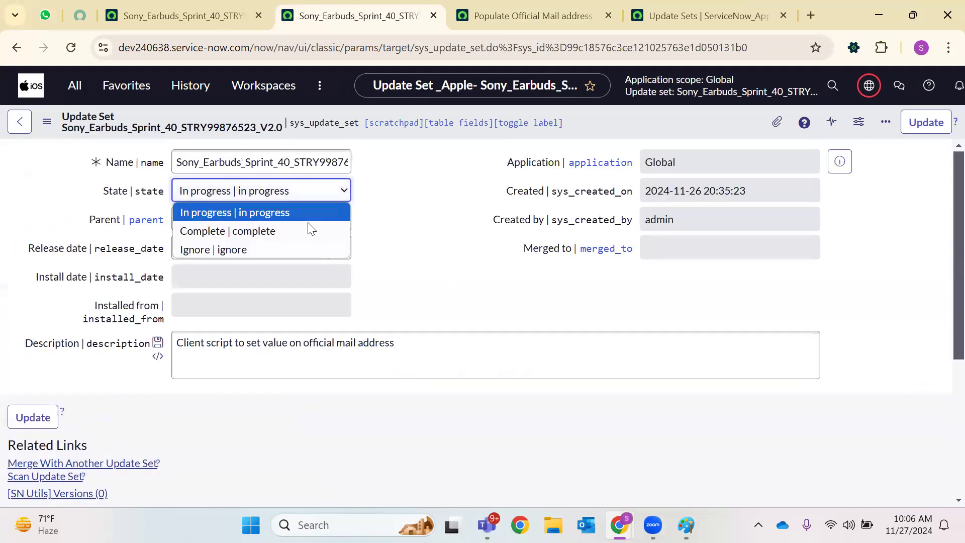
{"action": "left_click", "coordinate": [312, 231]}
{"action": "right_click", "coordinate": [626, 130]}
{"action": "left_click", "coordinate": [635, 130]}
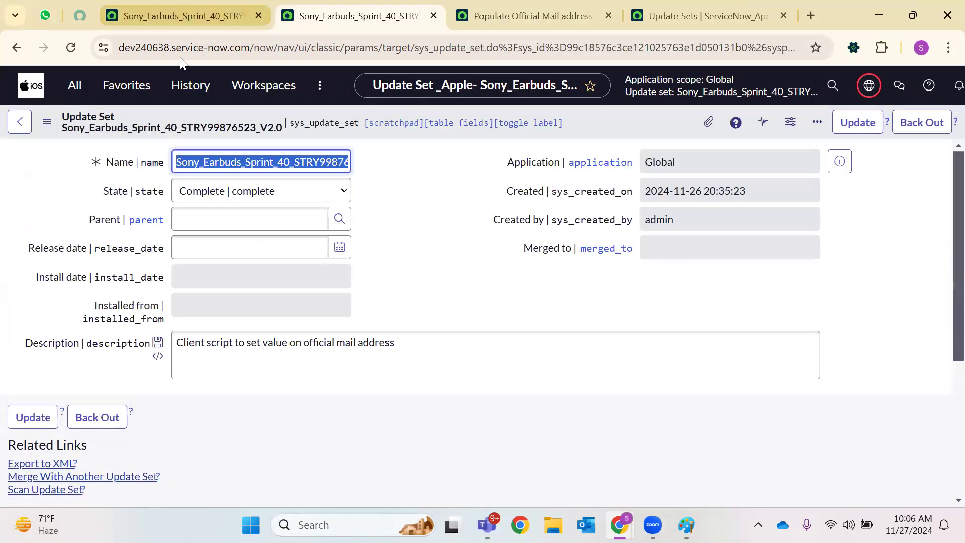
{"action": "left_click", "coordinate": [180, 16]}
{"action": "left_click", "coordinate": [300, 10]}
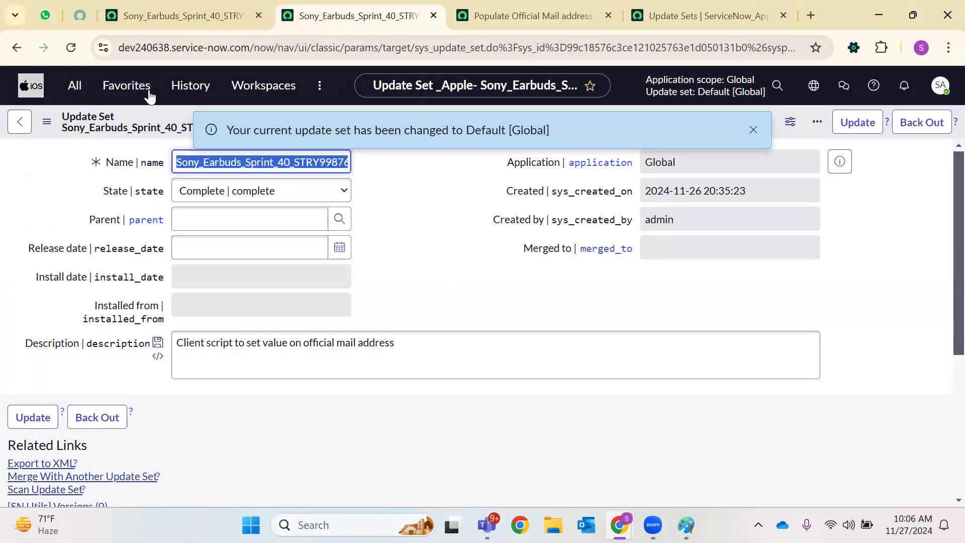
{"action": "left_click", "coordinate": [753, 129]}
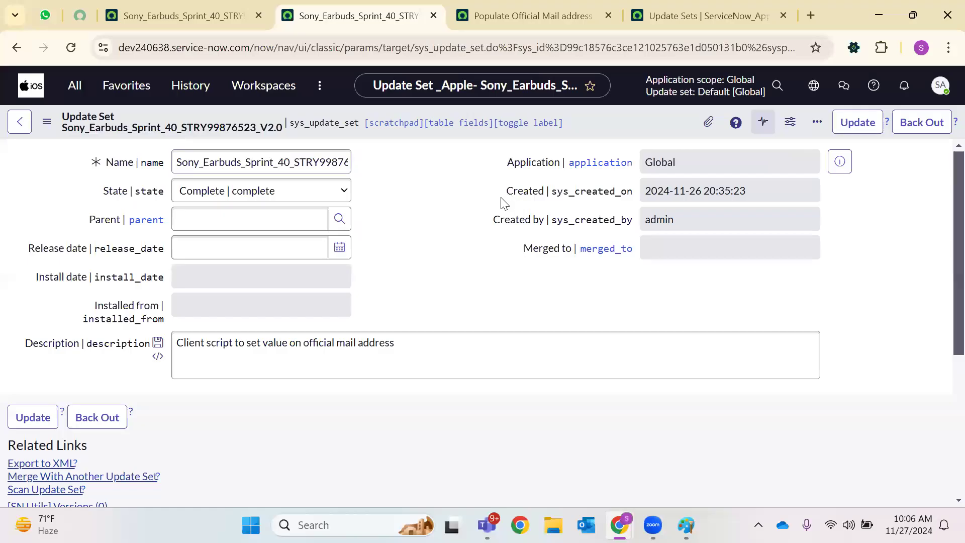
{"action": "left_click", "coordinate": [854, 132]}
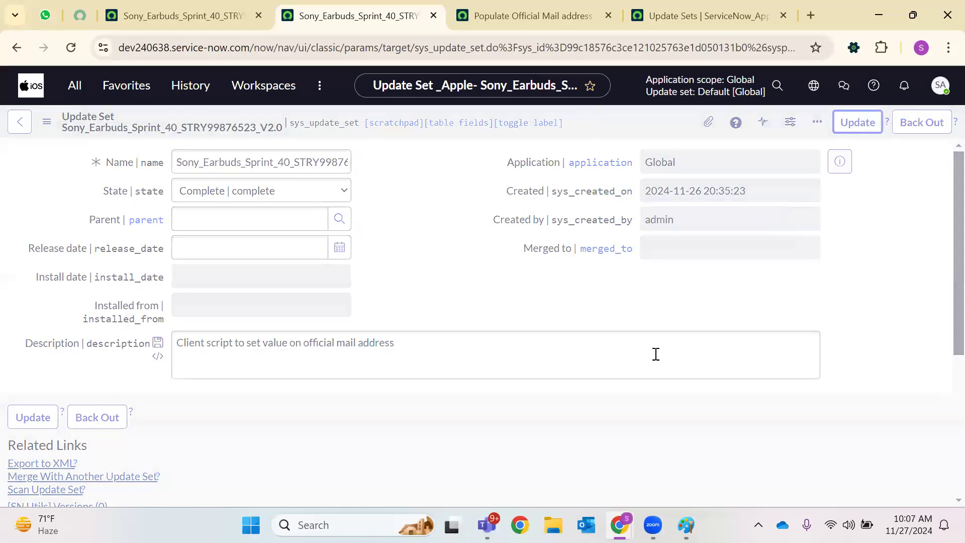
{"action": "mouse_move", "coordinate": [653, 524]}
{"action": "mouse_move", "coordinate": [619, 525]}
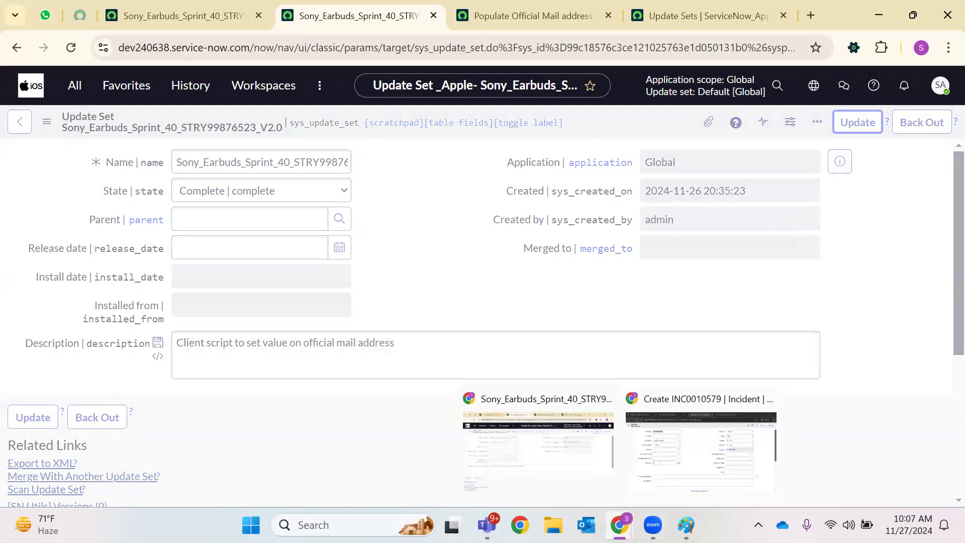
{"action": "left_click", "coordinate": [704, 442]}
On the target instance, go to Remote Instances and open the IOS Development Instance record
{"action": "left_click", "coordinate": [61, 46]}
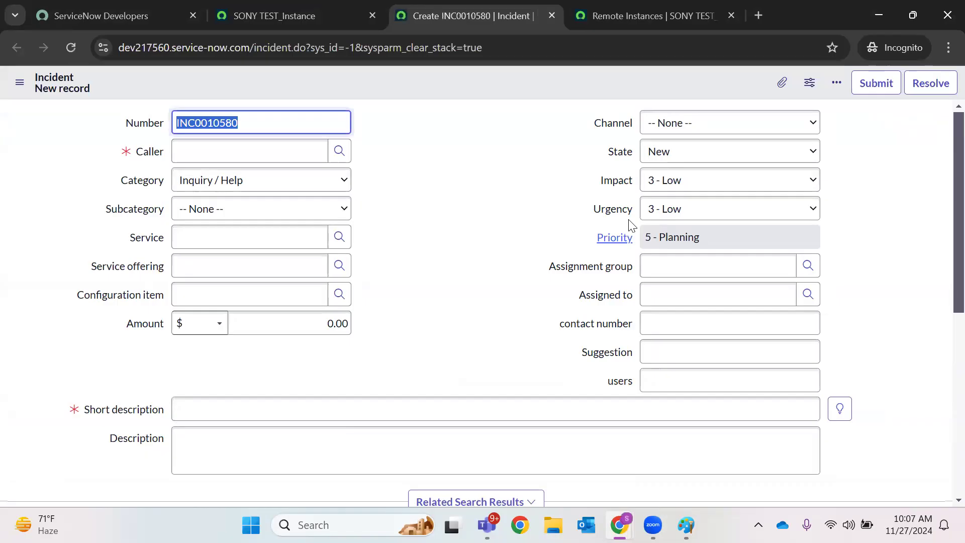
{"action": "left_click", "coordinate": [609, 7]}
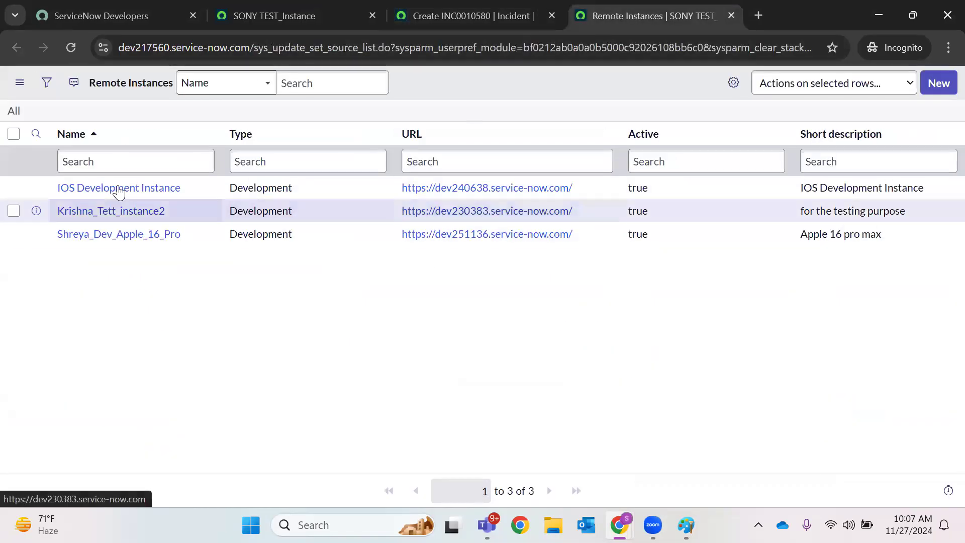
{"action": "left_click", "coordinate": [132, 190]}
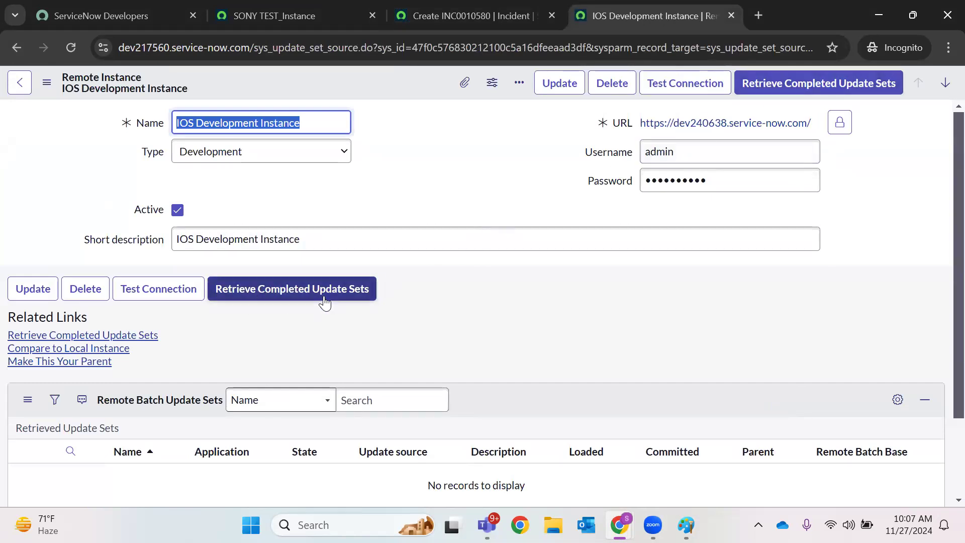
Retrieve completed update sets so V1.0 and V2.0 appear, then right-click the V1.0 link
{"action": "left_click", "coordinate": [795, 89]}
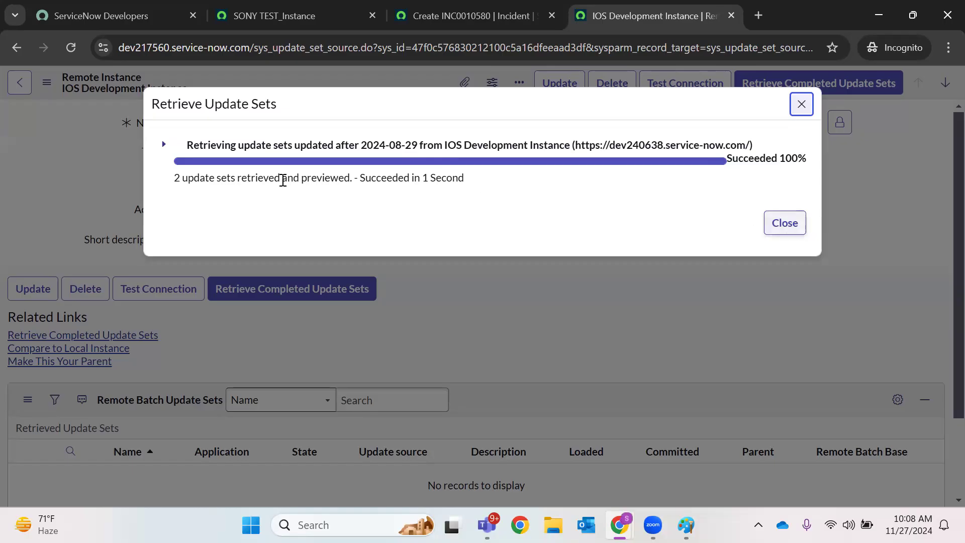
{"action": "left_click", "coordinate": [780, 221]}
{"action": "scroll", "coordinate": [567, 277], "scroll_direction": "down", "scroll_amount": 2}
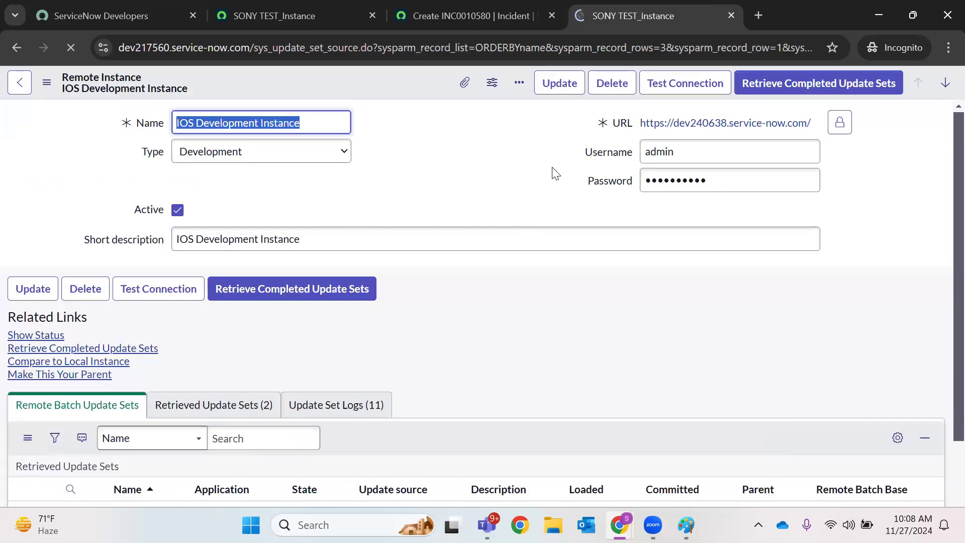
{"action": "scroll", "coordinate": [272, 305], "scroll_direction": "down", "scroll_amount": 4}
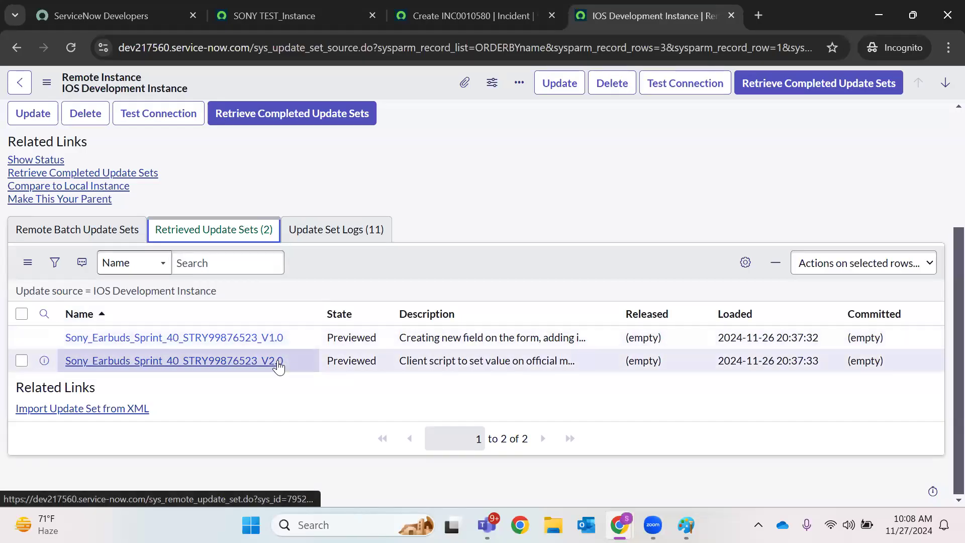
{"action": "right_click", "coordinate": [239, 346]}
Open the V1.0 update set in a new tab, dismiss banners, and rerun its preview
{"action": "left_click", "coordinate": [332, 191]}
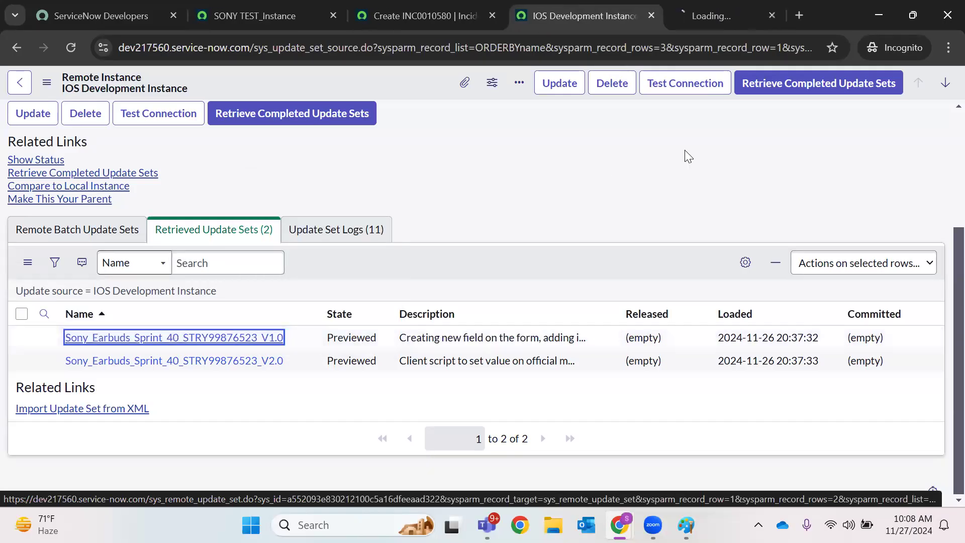
{"action": "left_click", "coordinate": [719, 21]}
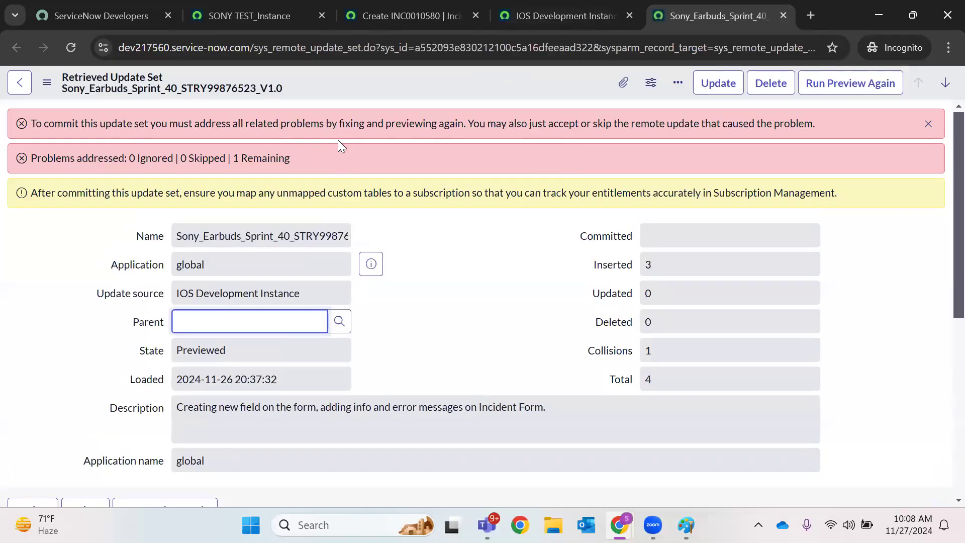
{"action": "left_click", "coordinate": [928, 124]}
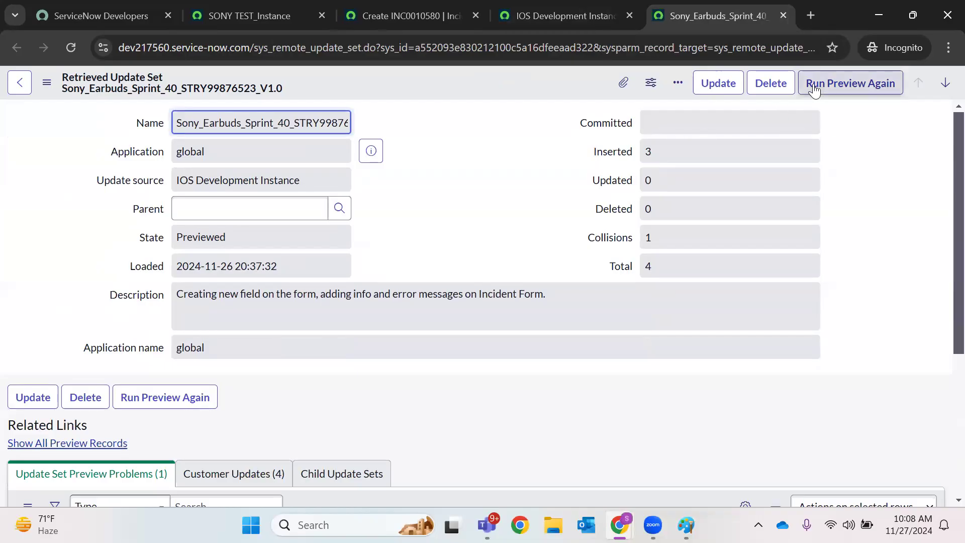
{"action": "left_click", "coordinate": [854, 86]}
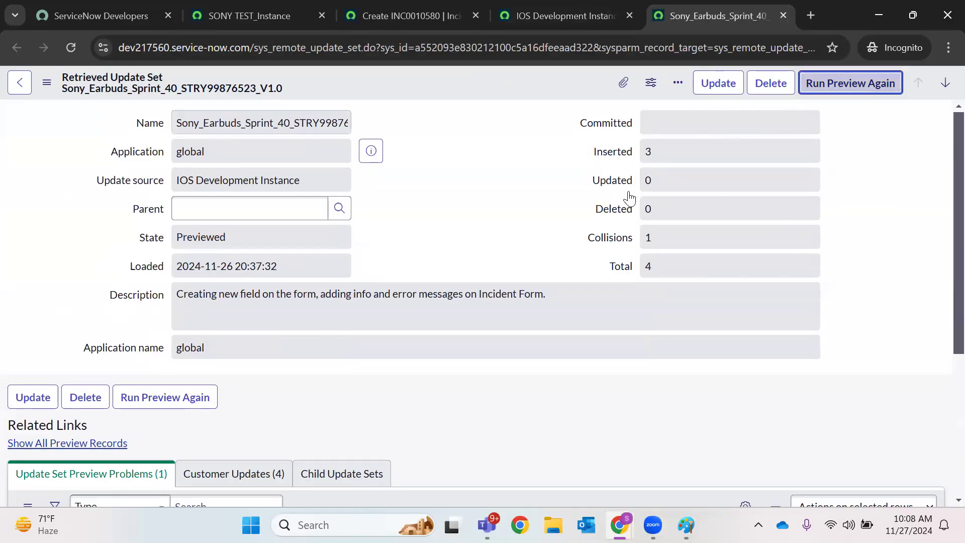
{"action": "scroll", "coordinate": [445, 286], "scroll_direction": "down", "scroll_amount": 5}
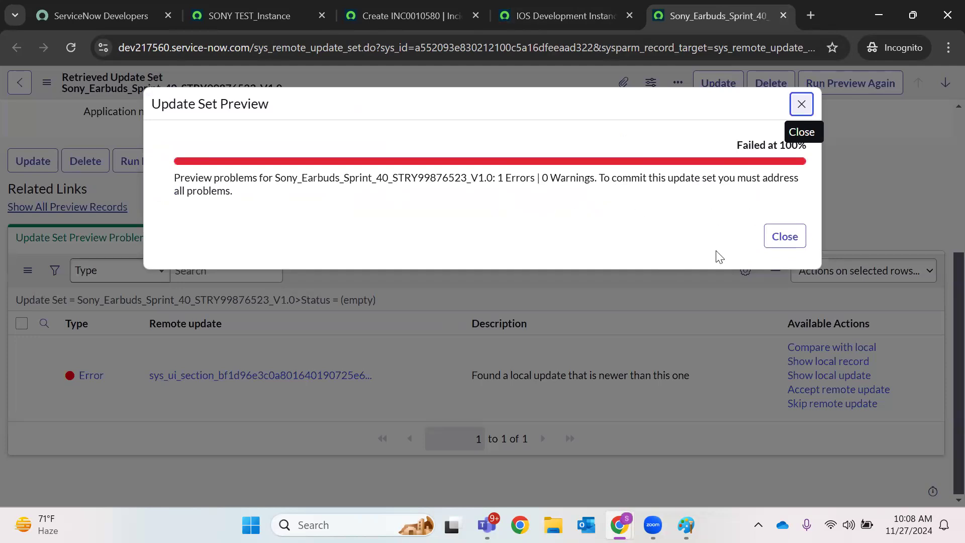
{"action": "left_click", "coordinate": [783, 236]}
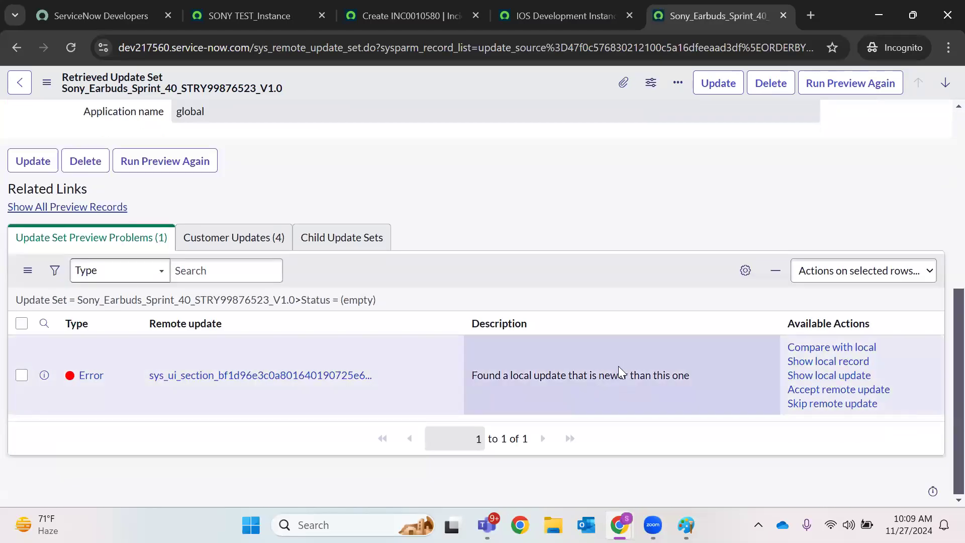
Accept the conflicting form layout remote update and commit the V1.0 update set
{"action": "left_click", "coordinate": [828, 391]}
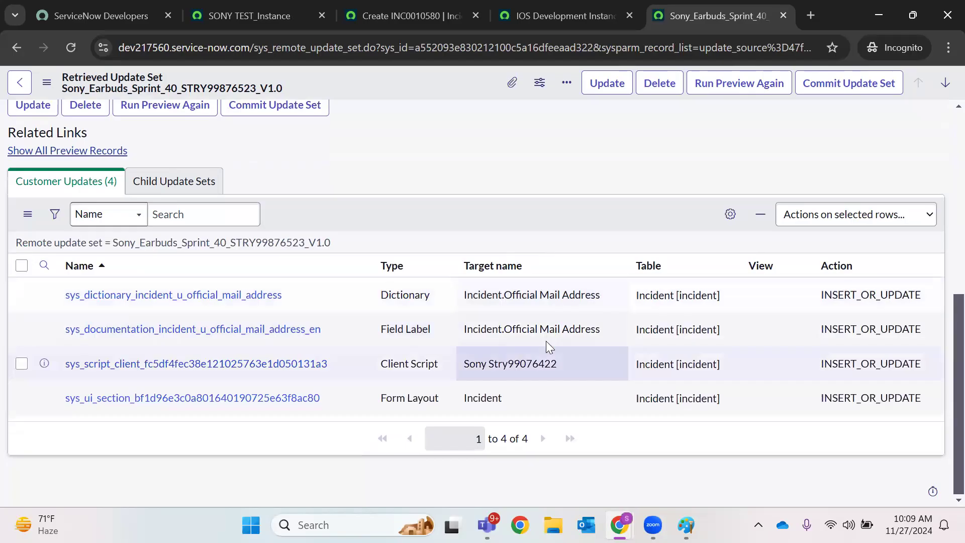
{"action": "scroll", "coordinate": [540, 218], "scroll_direction": "up", "scroll_amount": 7}
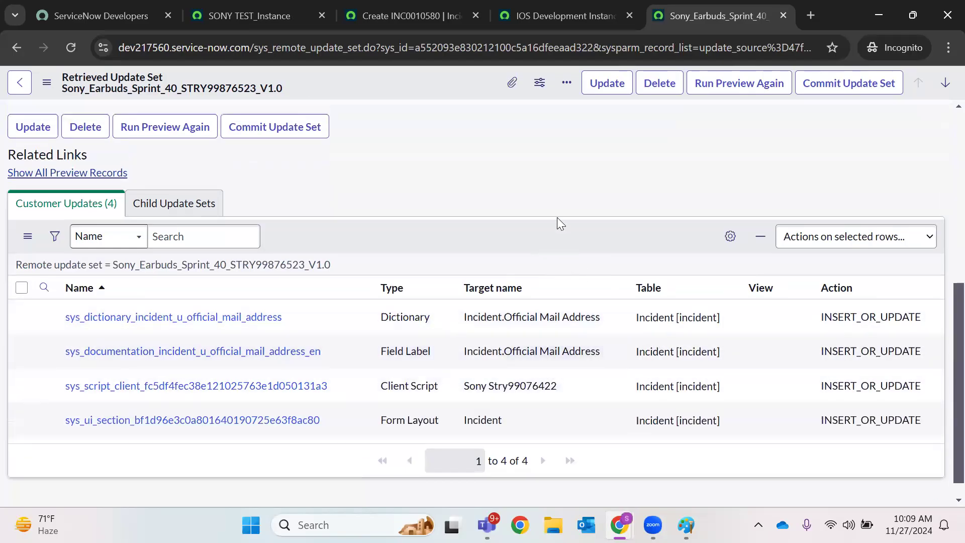
{"action": "left_click", "coordinate": [833, 83]}
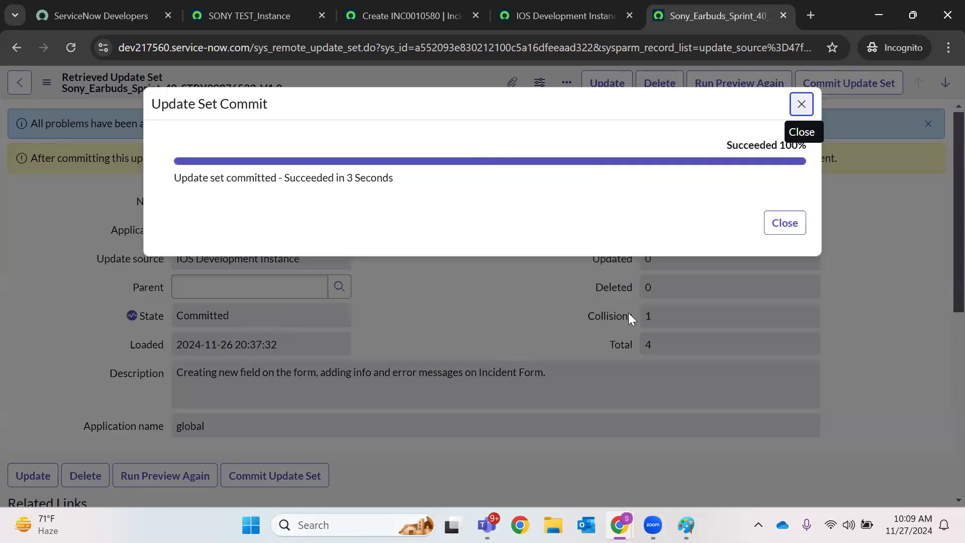
{"action": "left_click", "coordinate": [789, 231]}
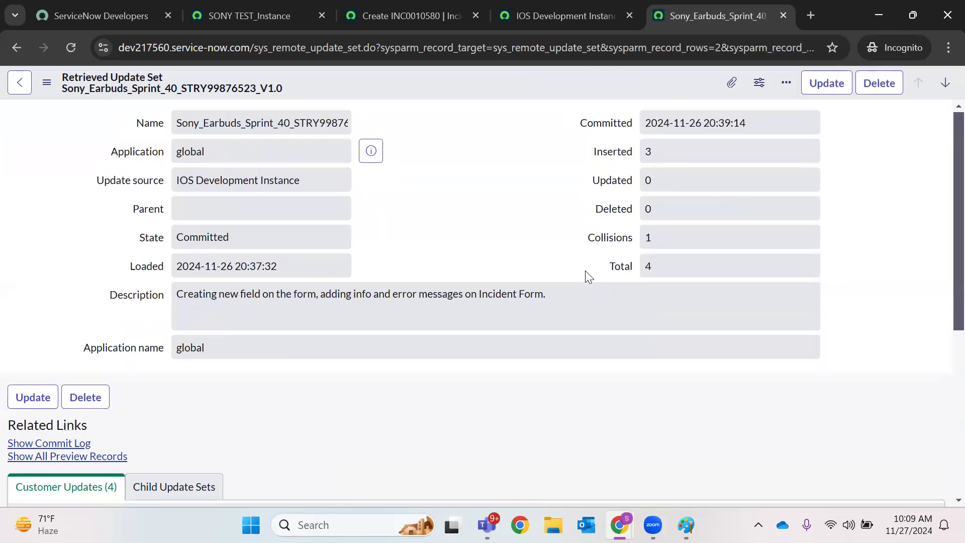
{"action": "left_click", "coordinate": [407, 15]}
Reload the incident form to check the Official Mail Address field, then close the three extra tabs
{"action": "left_click", "coordinate": [70, 48]}
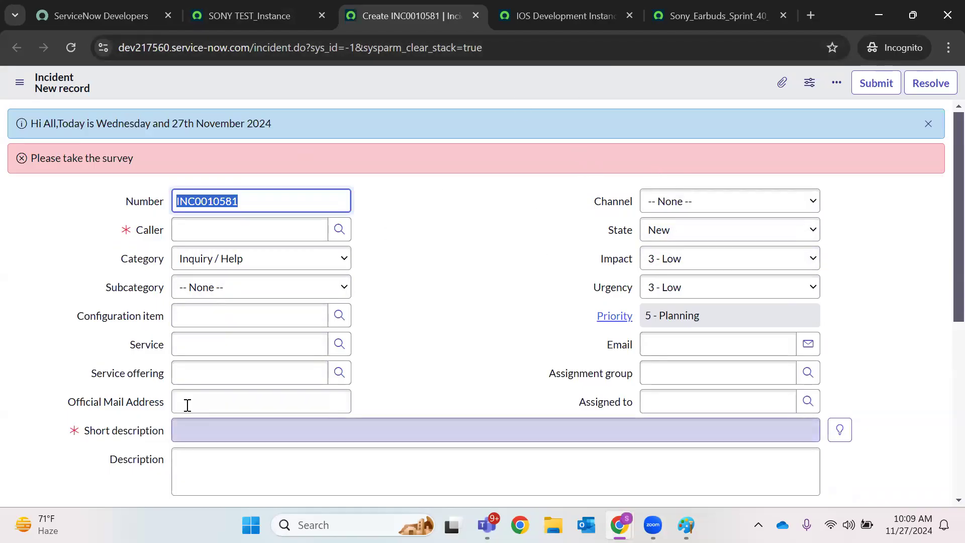
{"action": "left_click", "coordinate": [347, 406]}
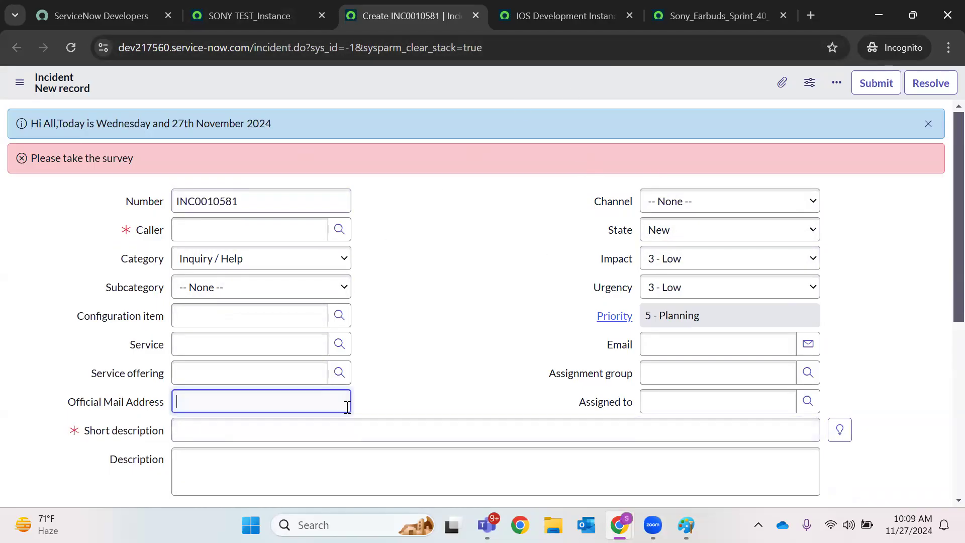
{"action": "left_click", "coordinate": [630, 16]}
{"action": "left_click", "coordinate": [629, 16]}
{"action": "left_click", "coordinate": [554, 17]}
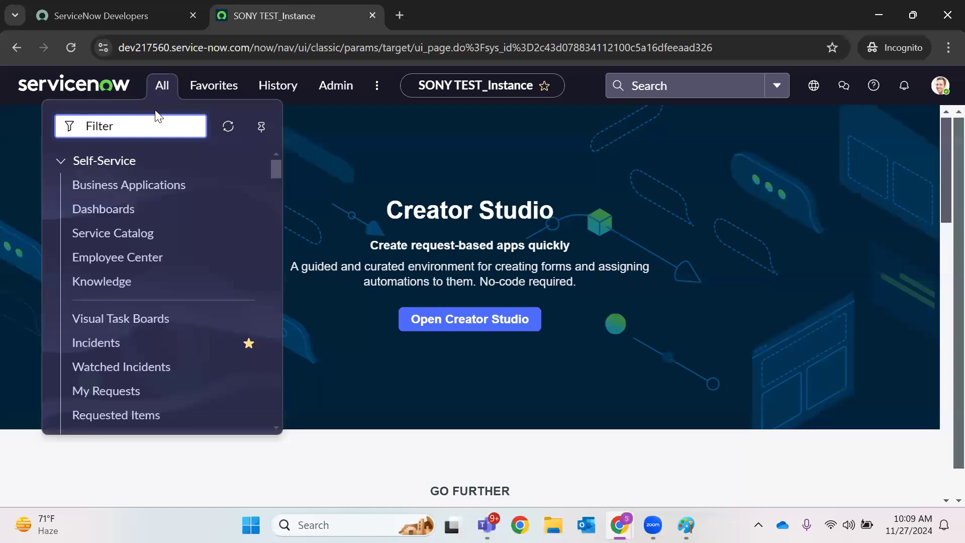
Open Update Sources in a new tab and go to the IOS Development Instance record
{"action": "type", "text": "update sou"}
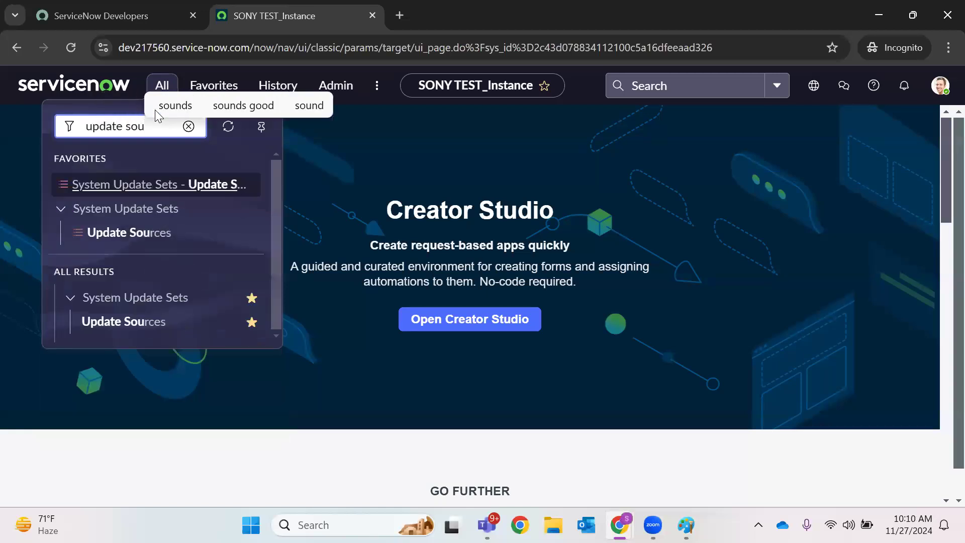
{"action": "right_click", "coordinate": [105, 321]}
{"action": "left_click", "coordinate": [173, 332]}
{"action": "left_click", "coordinate": [453, 16]}
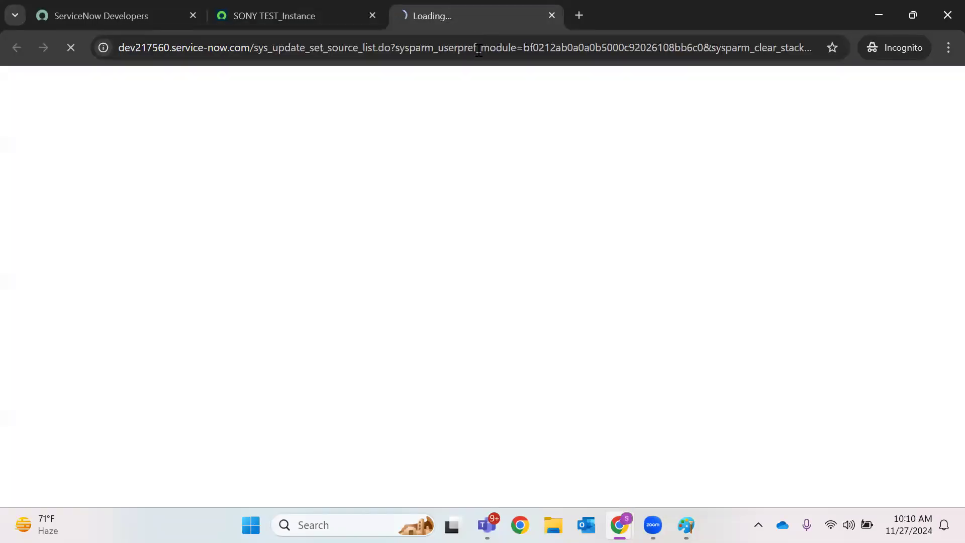
{"action": "left_click", "coordinate": [129, 188]}
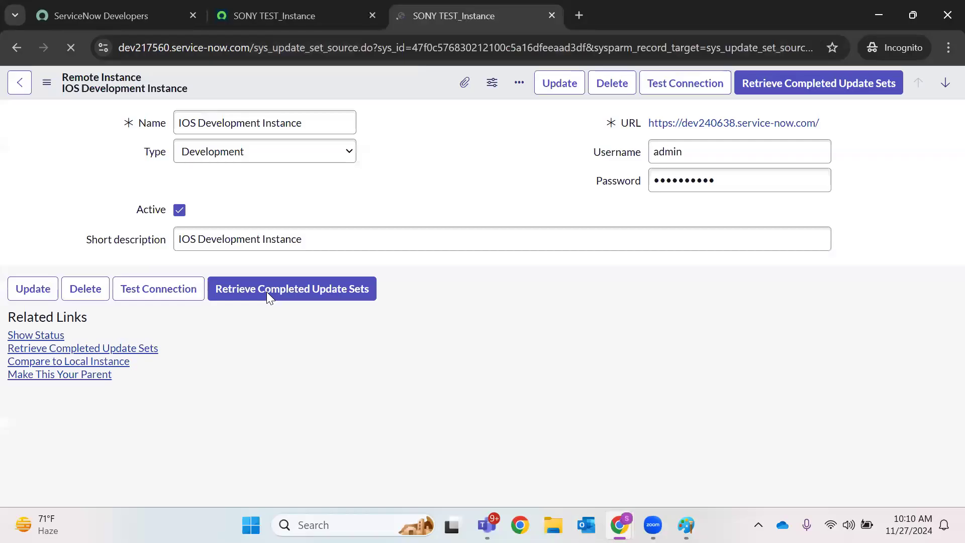
Open the retrieved update set Sony_Earbuds_Sprint_40_STRY99876523_V2.0 in a new tab
{"action": "scroll", "coordinate": [448, 315], "scroll_direction": "down", "scroll_amount": 2}
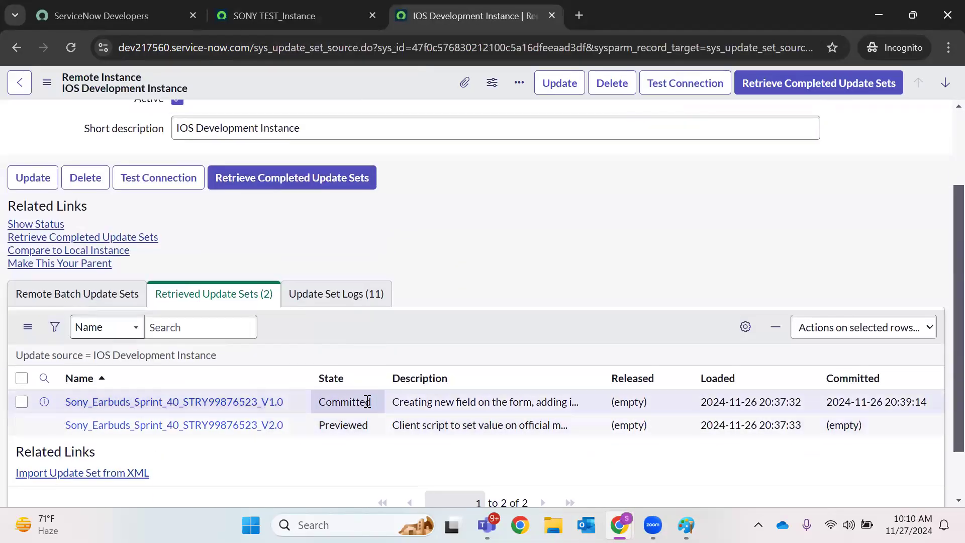
{"action": "right_click", "coordinate": [260, 426]}
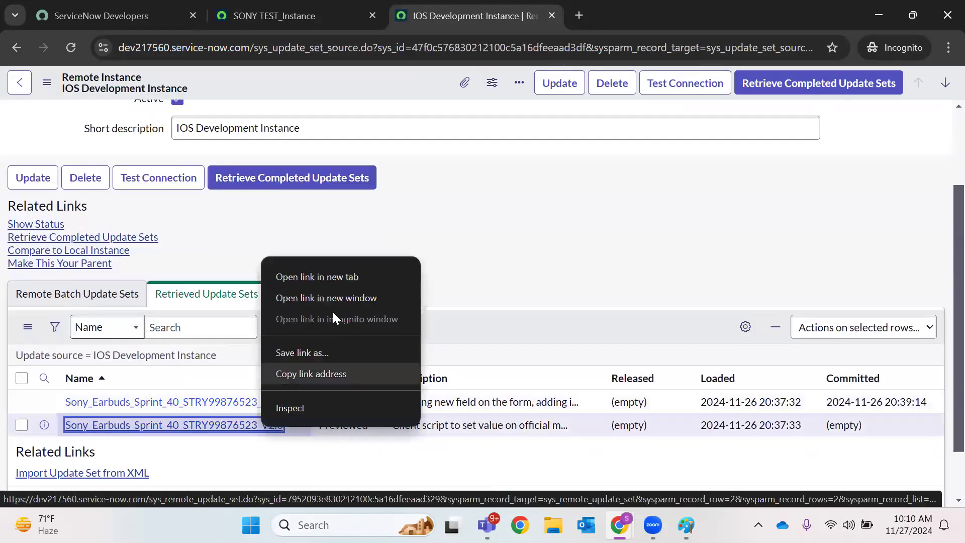
{"action": "left_click", "coordinate": [468, 236]}
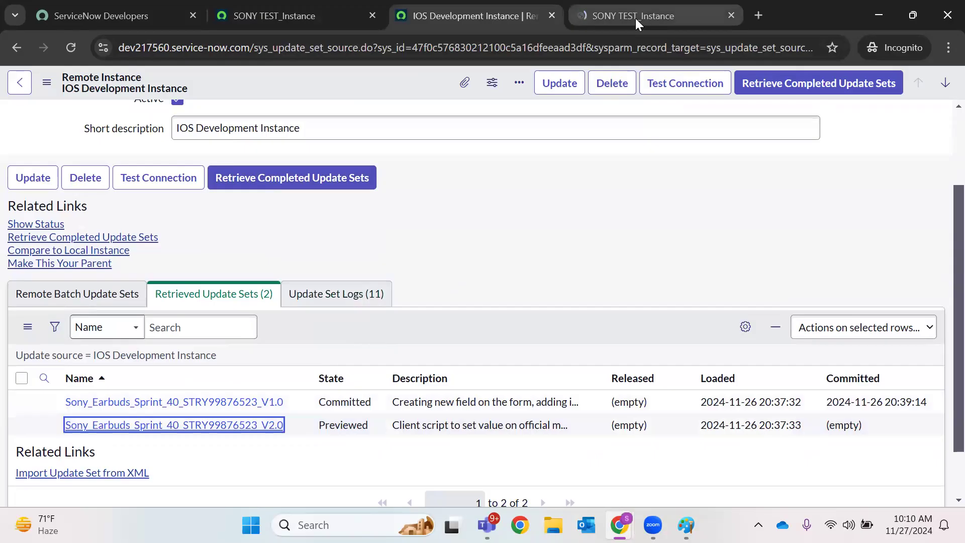
{"action": "left_click", "coordinate": [635, 17]}
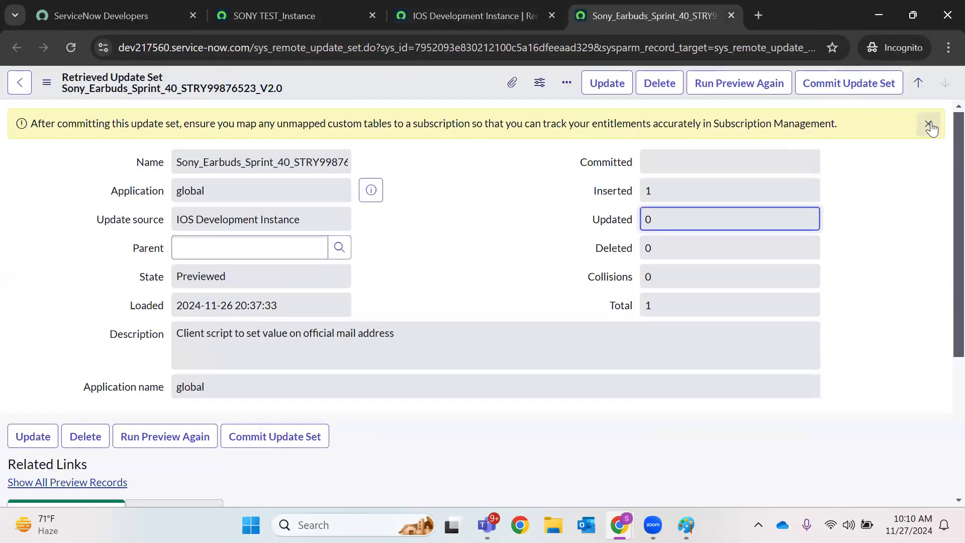
Dismiss the reminder banner and rerun the preview of the V2.0 update set
{"action": "left_click", "coordinate": [928, 124]}
{"action": "left_click", "coordinate": [199, 237]}
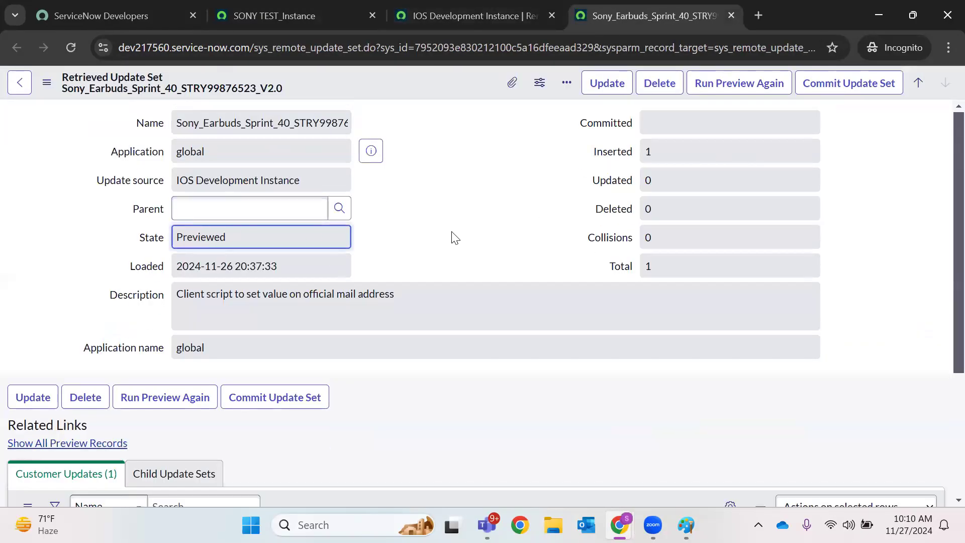
{"action": "left_click", "coordinate": [754, 86]}
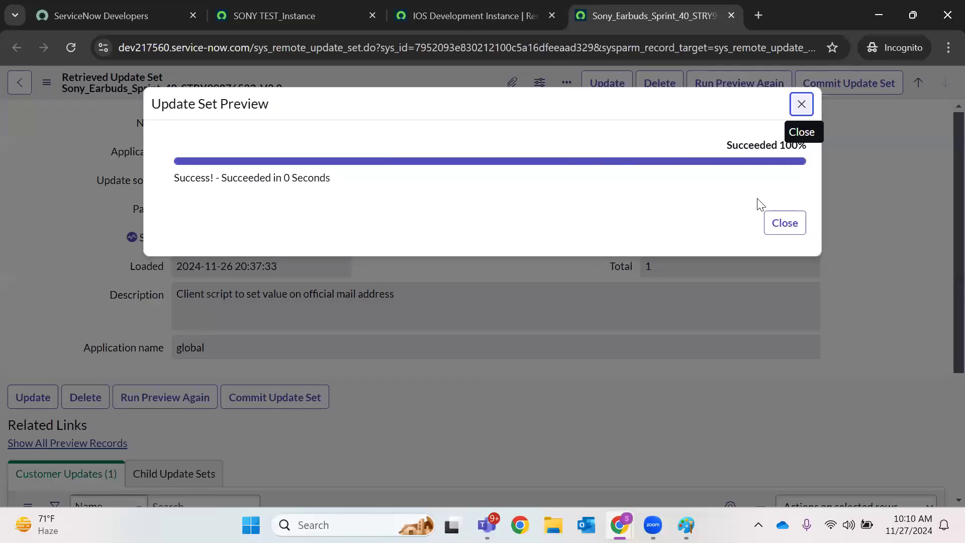
{"action": "left_click", "coordinate": [795, 227]}
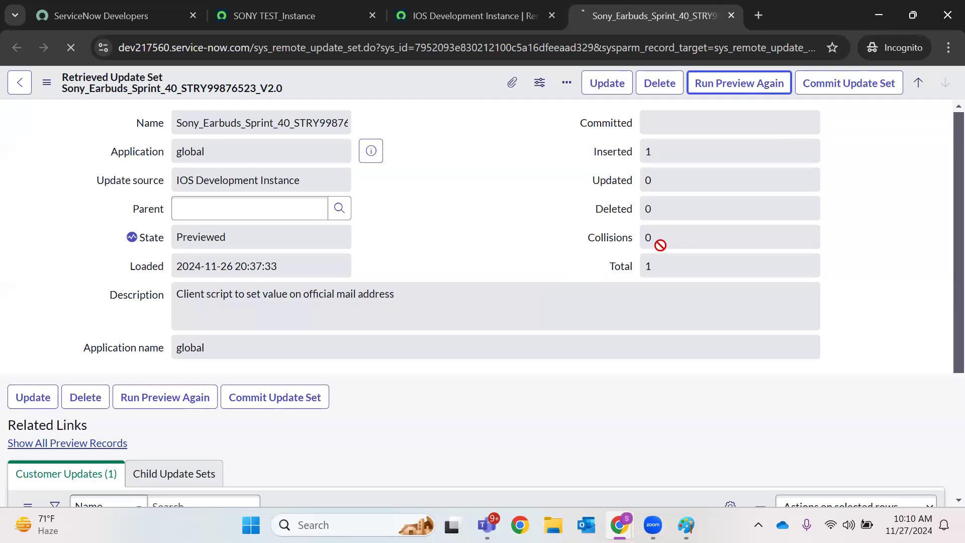
Commit the V2.0 update set and return to the SONY TEST_Instance home tab
{"action": "scroll", "coordinate": [484, 216], "scroll_direction": "down", "scroll_amount": 4}
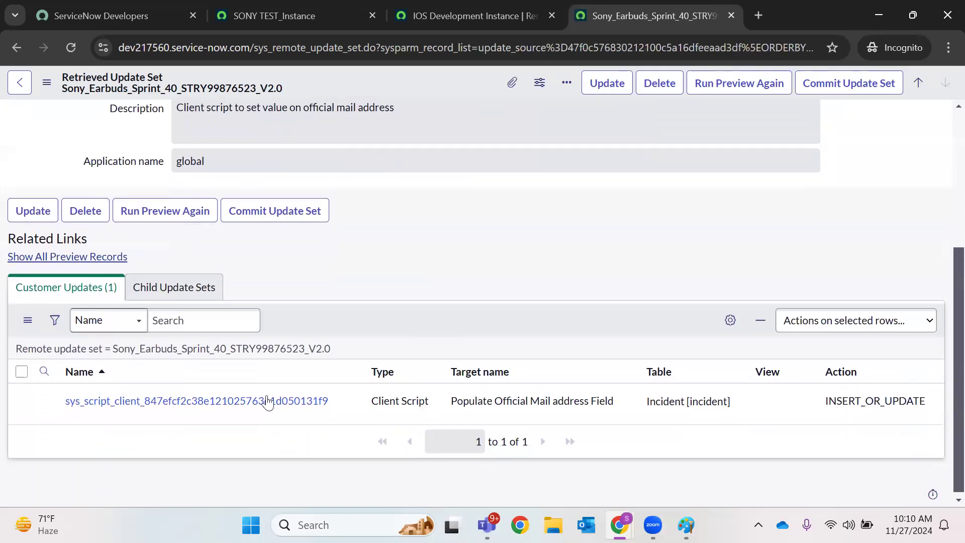
{"action": "scroll", "coordinate": [583, 335], "scroll_direction": "up", "scroll_amount": 5}
{"action": "left_click", "coordinate": [663, 188]}
{"action": "left_click", "coordinate": [663, 305]}
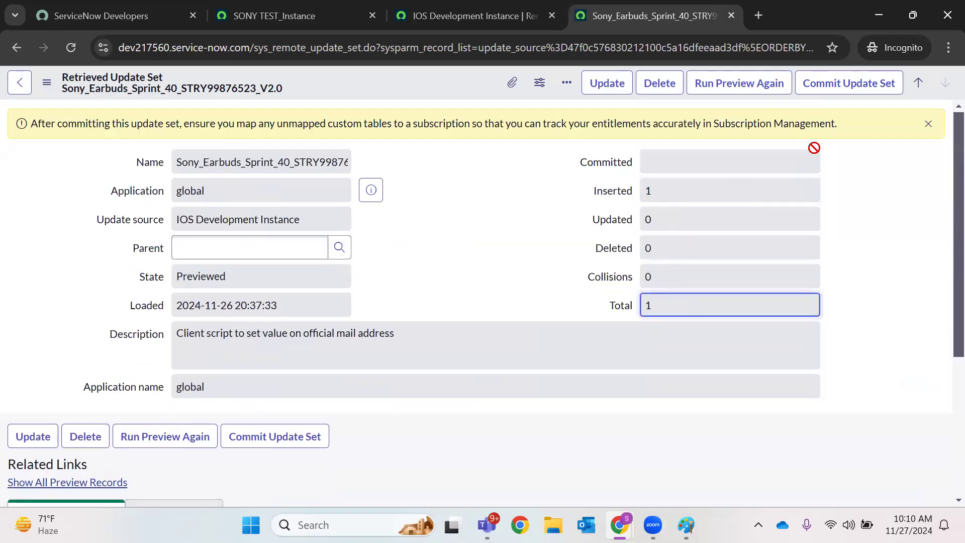
{"action": "left_click", "coordinate": [826, 93]}
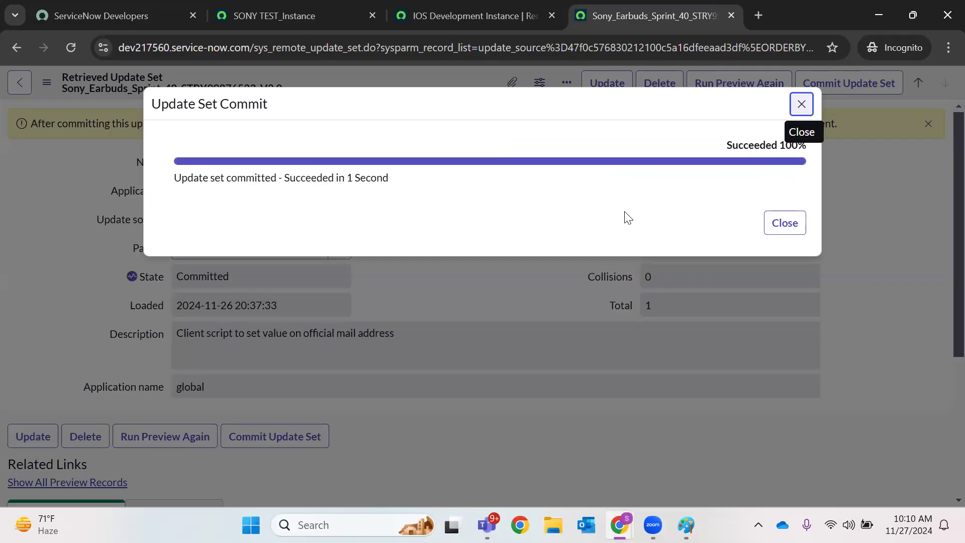
{"action": "left_click", "coordinate": [785, 223]}
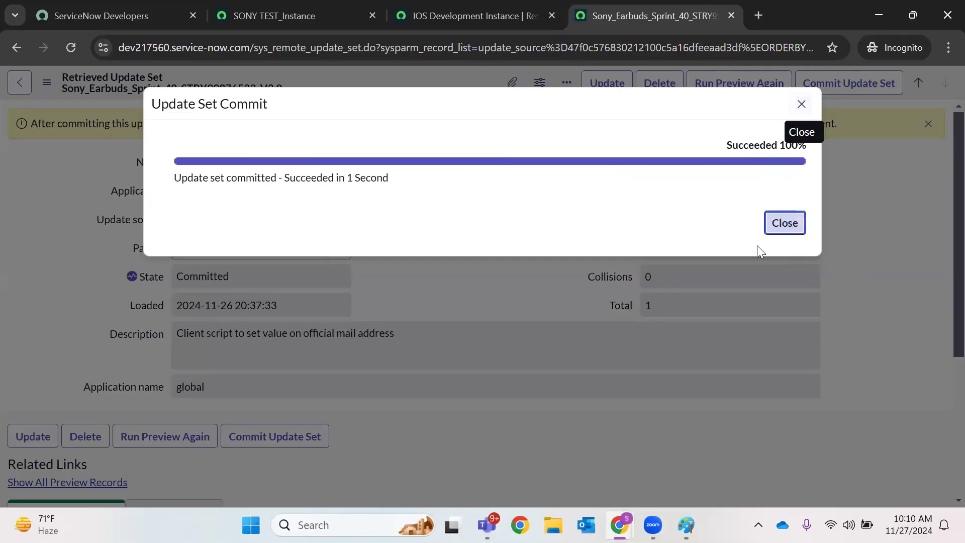
{"action": "left_click", "coordinate": [312, 6]}
Open a blank new incident form with the incident.FORM navigator shortcut
{"action": "left_click", "coordinate": [173, 90]}
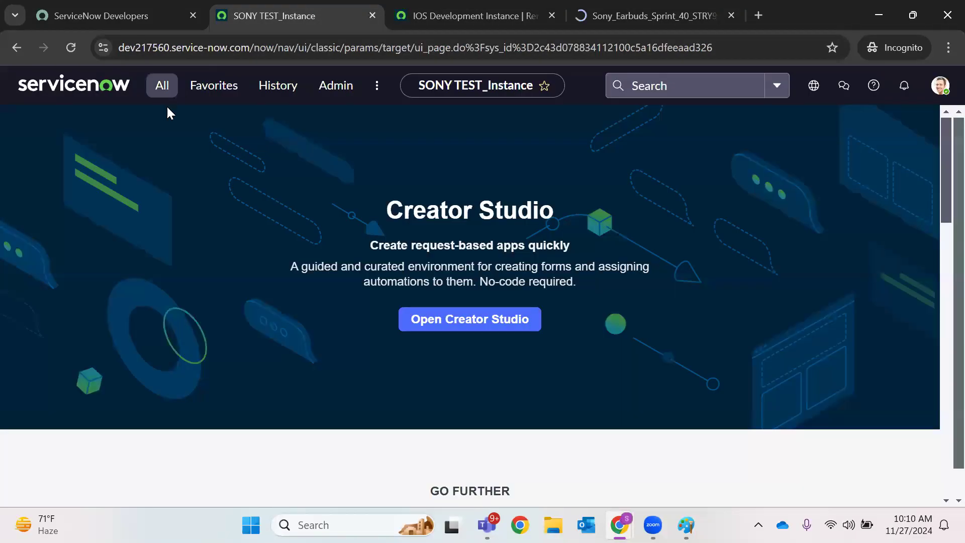
{"action": "key", "text": "BackSpace"}
{"action": "key", "text": "BackSpace"}
{"action": "key", "text": "BackSpace"}
{"action": "key", "text": "BackSpace"}
{"action": "key", "text": "BackSpace"}
{"action": "key", "text": "BackSpace"}
{"action": "key", "text": "BackSpace"}
{"action": "key", "text": "BackSpace"}
{"action": "key", "text": "BackSpace"}
{"action": "key", "text": "BackSpace"}
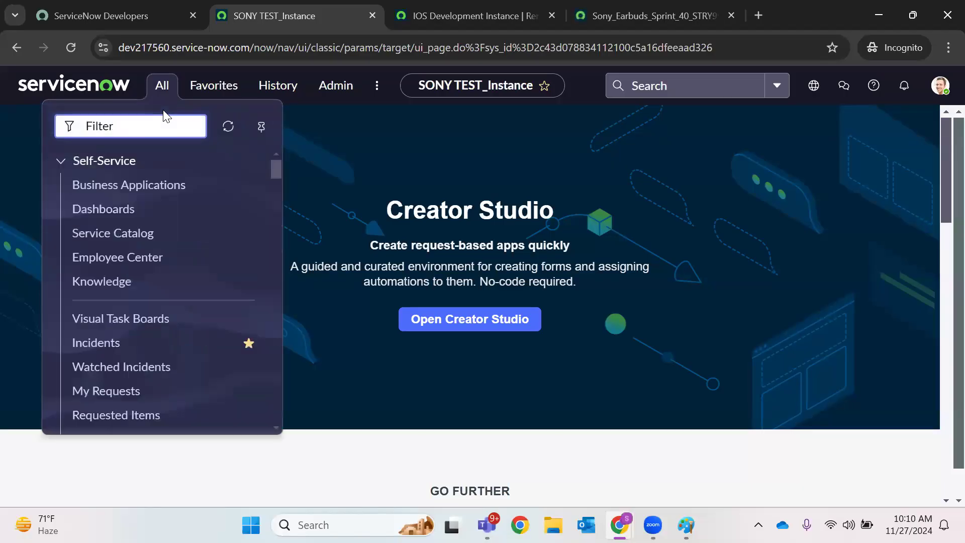
{"action": "type", "text": "incident.L"}
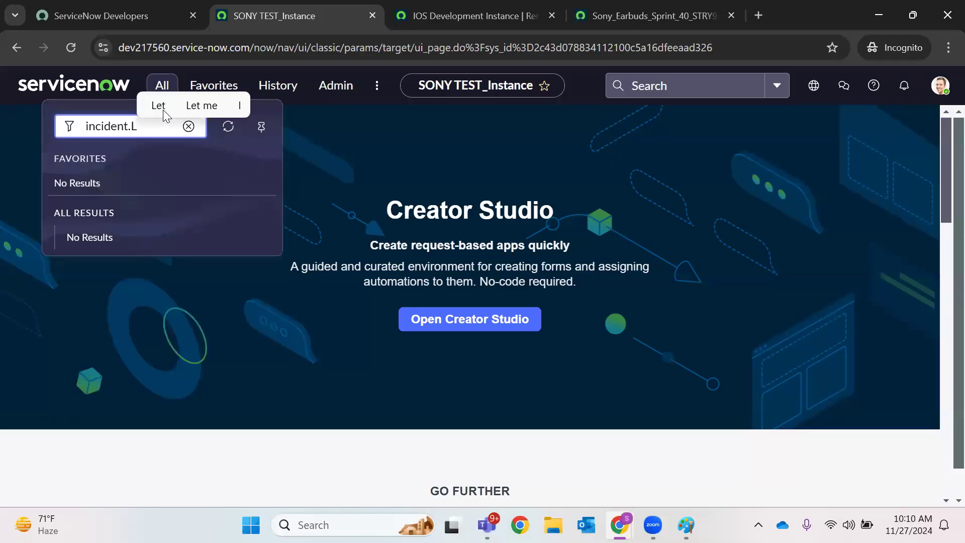
{"action": "key", "text": "BackSpace"}
{"action": "type", "text": "FORM"}
{"action": "key", "text": "Return"}
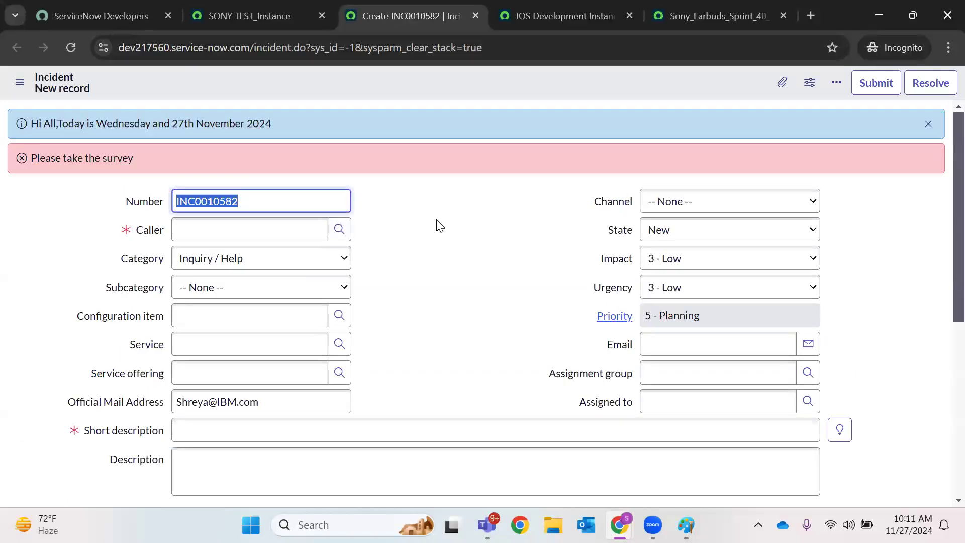
Check the auto-filled Official Mail Address, dismiss the message banners, then return to IOS Development Instance
{"action": "triple_click", "coordinate": [280, 405]}
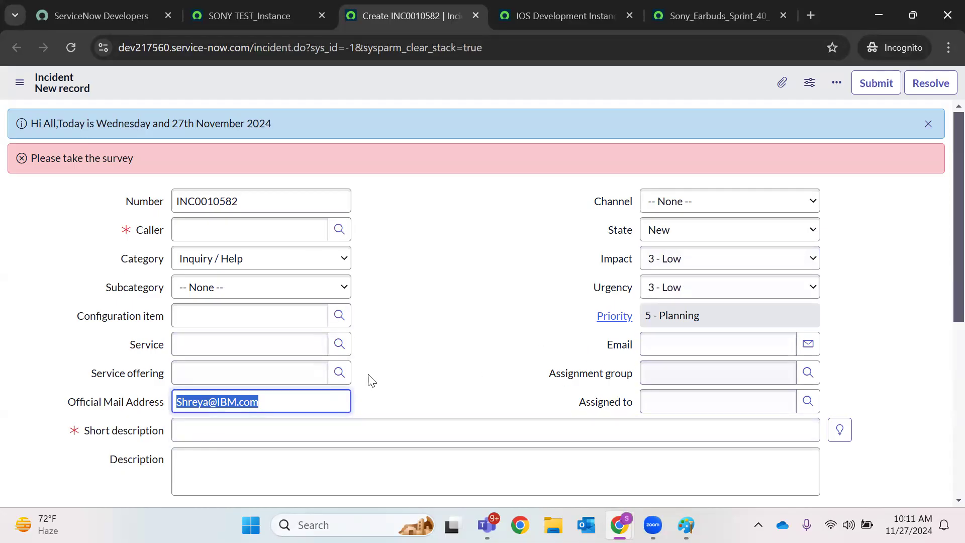
{"action": "left_click_drag", "start_coordinate": [106, 199], "coordinate": [863, 415]}
{"action": "left_click", "coordinate": [436, 398]}
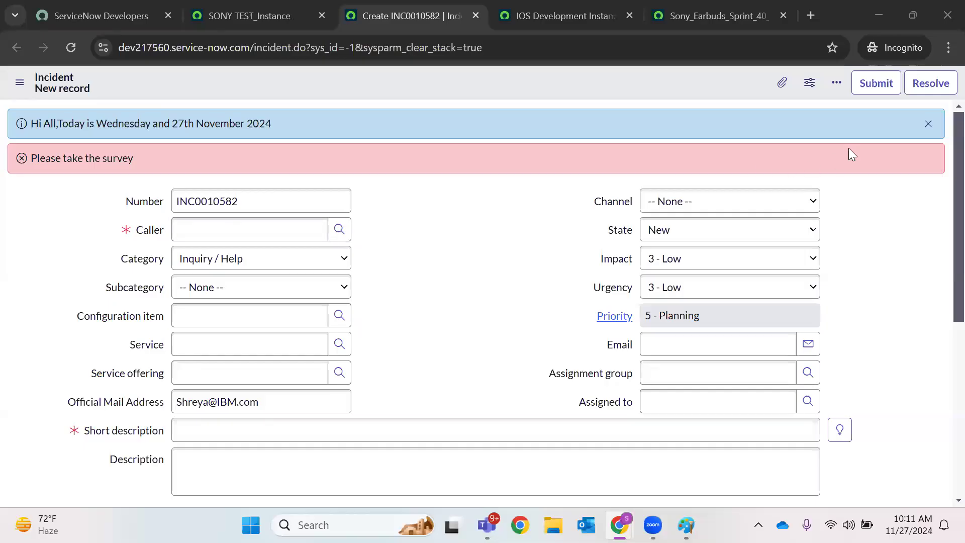
{"action": "left_click", "coordinate": [928, 126]}
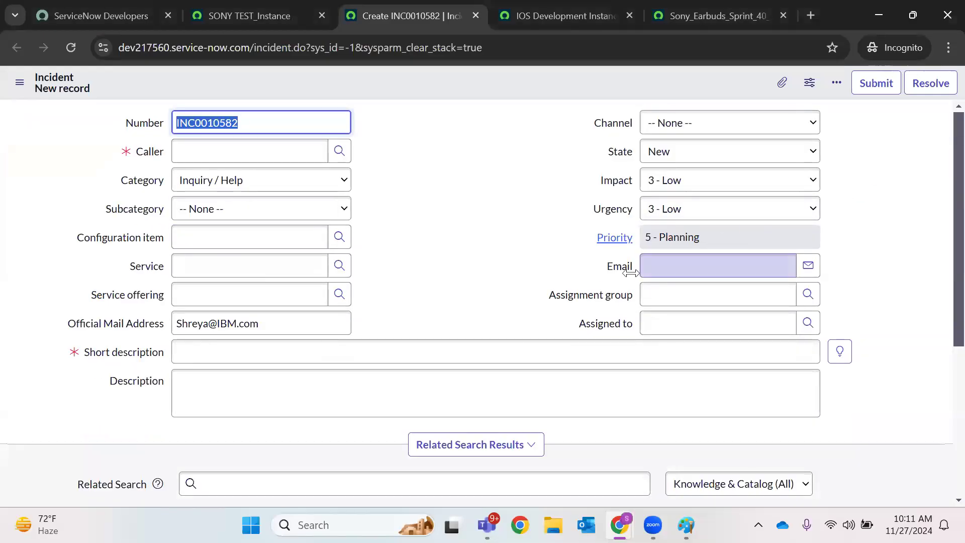
{"action": "left_click", "coordinate": [903, 236]}
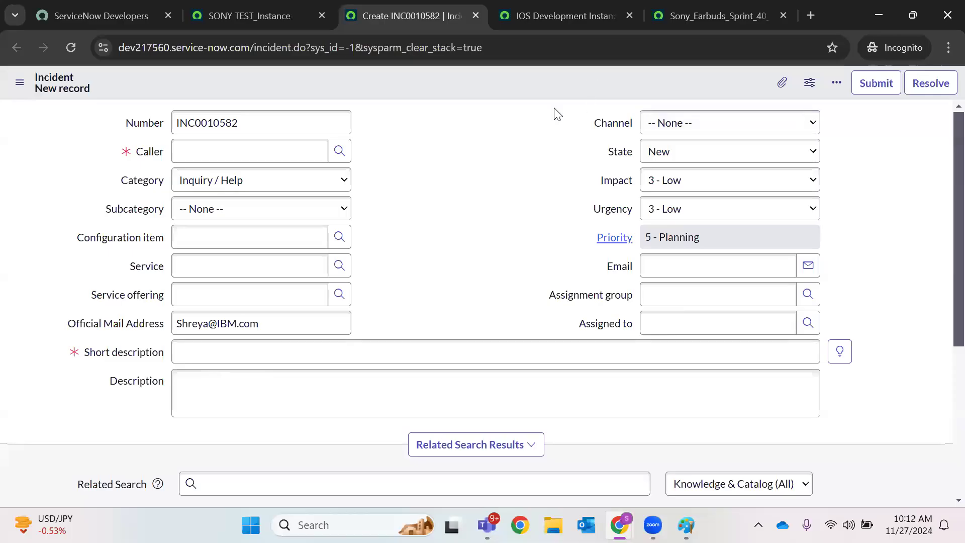
{"action": "left_click", "coordinate": [565, 11]}
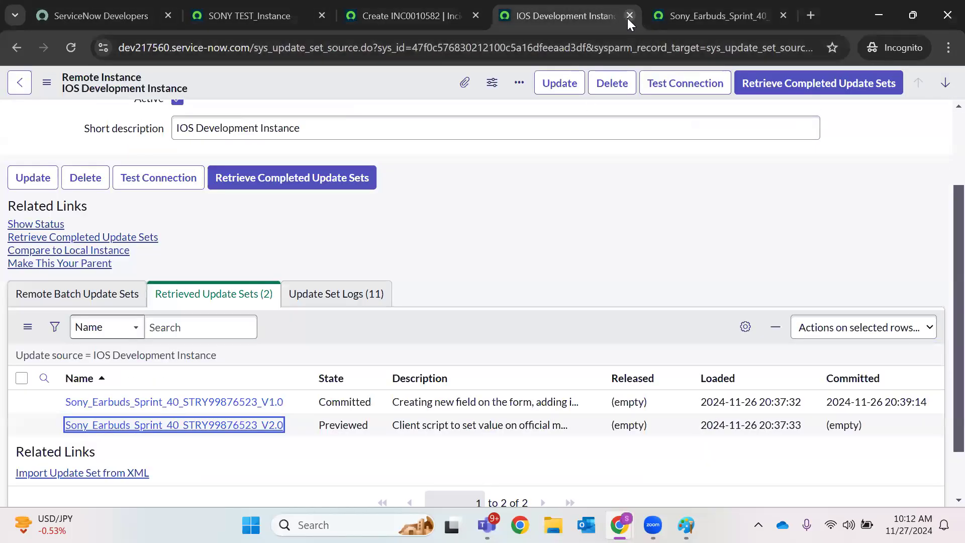
Close the IOS Development Instance and Sony_Earbuds tabs, then check the incident form's Email and Short description fields
{"action": "left_click", "coordinate": [628, 17]}
{"action": "left_click", "coordinate": [628, 17]}
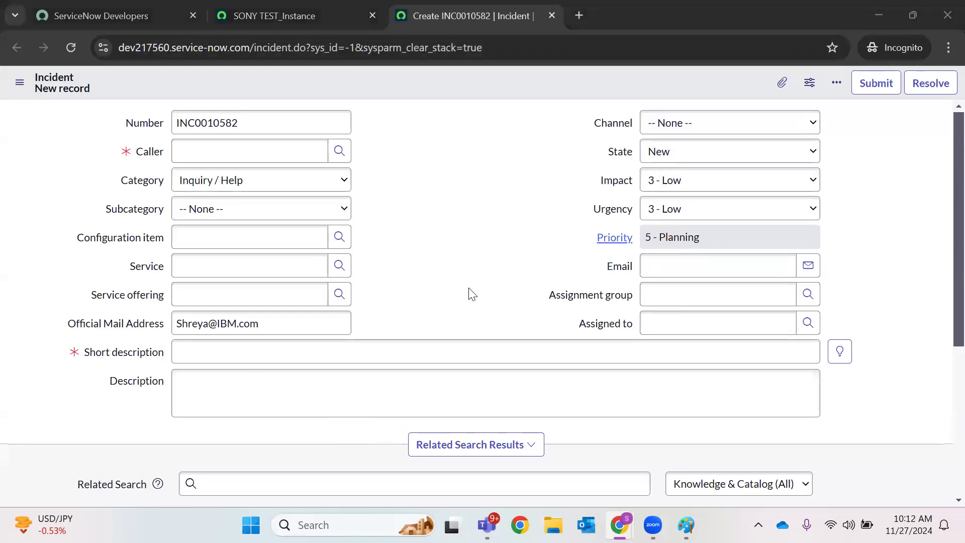
{"action": "left_click", "coordinate": [688, 261]}
{"action": "left_click", "coordinate": [593, 351]}
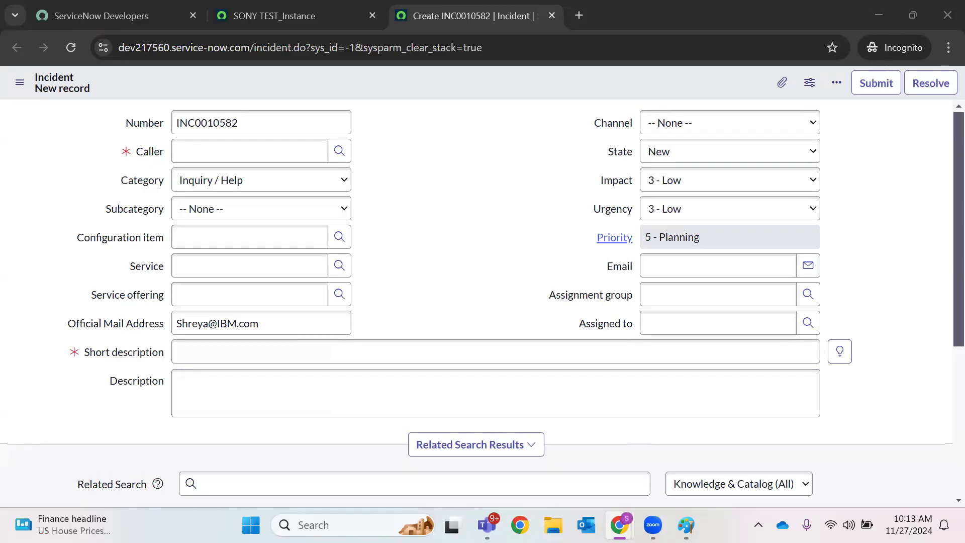
In the other instance's window, close both Populate Official Mail address tabs and the Update Sets tab
{"action": "left_click", "coordinate": [620, 525]}
{"action": "left_click", "coordinate": [537, 446]}
{"action": "left_click", "coordinate": [205, 8]}
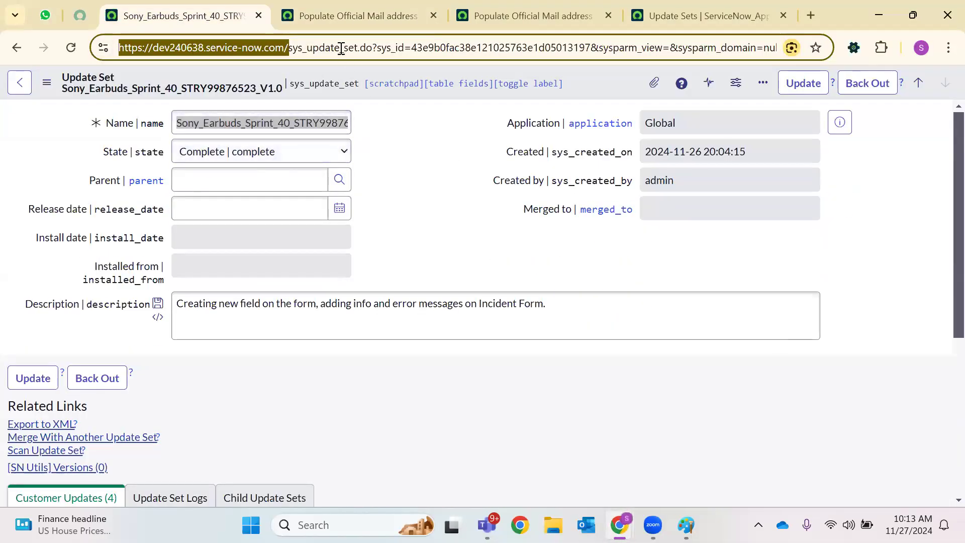
{"action": "left_click", "coordinate": [313, 48]}
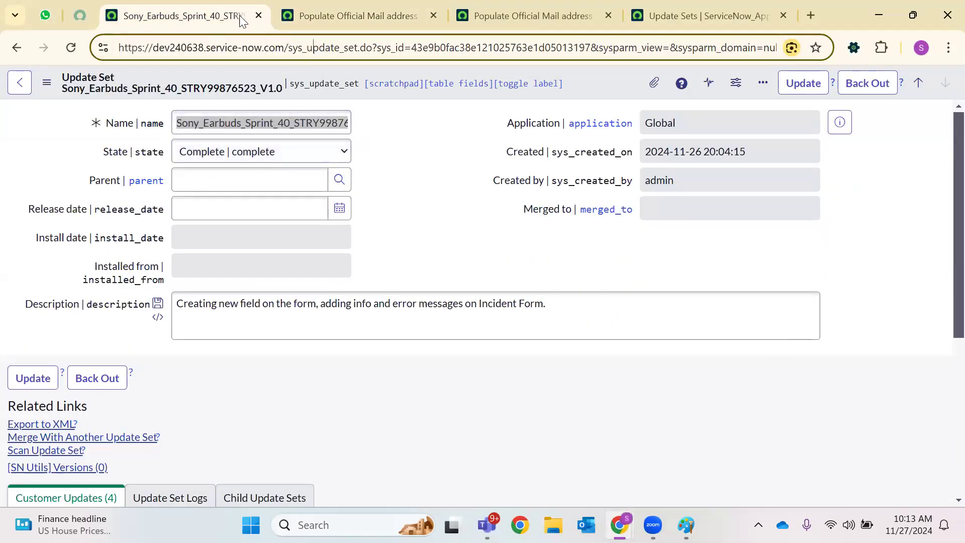
{"action": "left_click", "coordinate": [433, 16]}
{"action": "left_click", "coordinate": [433, 16]}
{"action": "left_click", "coordinate": [433, 17]}
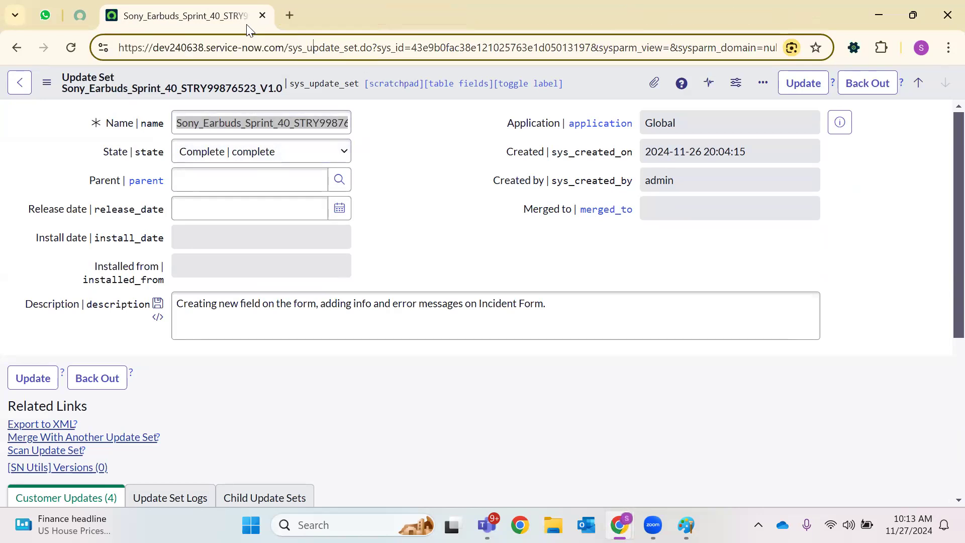
Trim the address to the dev240638 domain and load the instance home page
{"action": "left_click_drag", "start_coordinate": [291, 47], "coordinate": [915, 74]}
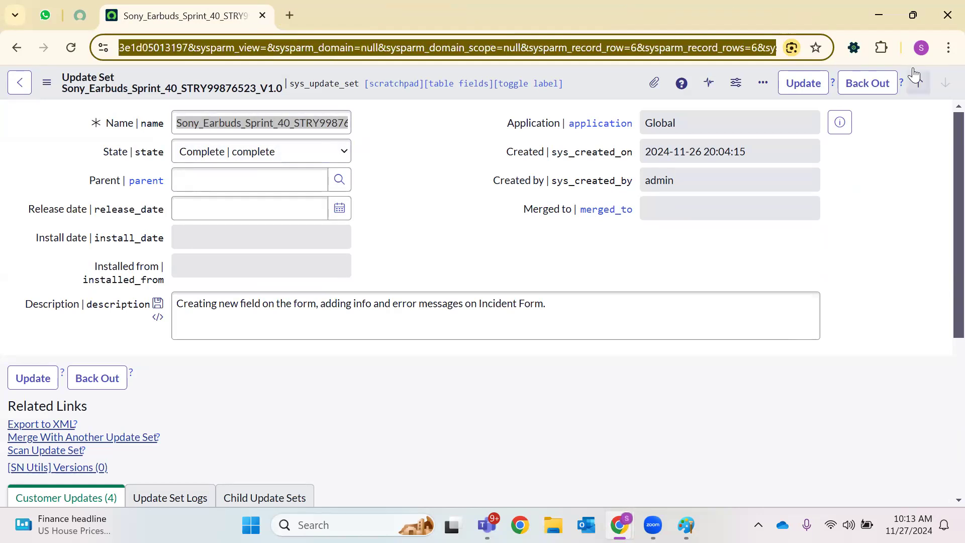
{"action": "type", "text": "s"}
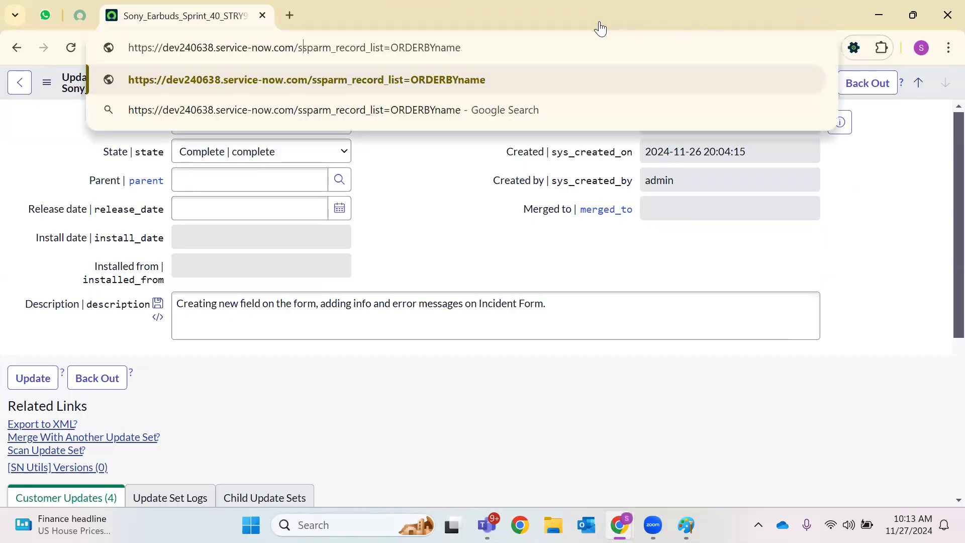
{"action": "left_click_drag", "start_coordinate": [298, 47], "coordinate": [507, 50]}
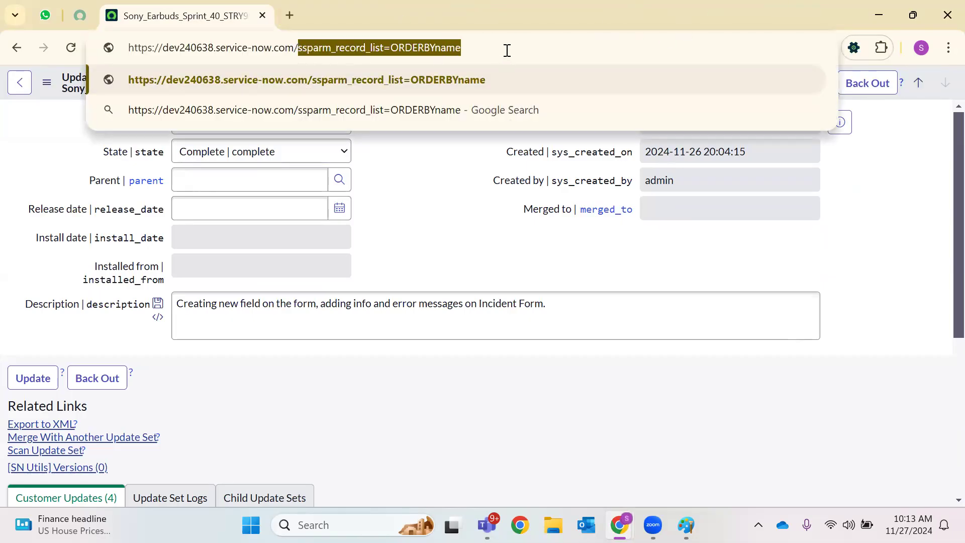
{"action": "key", "text": "BackSpace"}
{"action": "key", "text": "Return"}
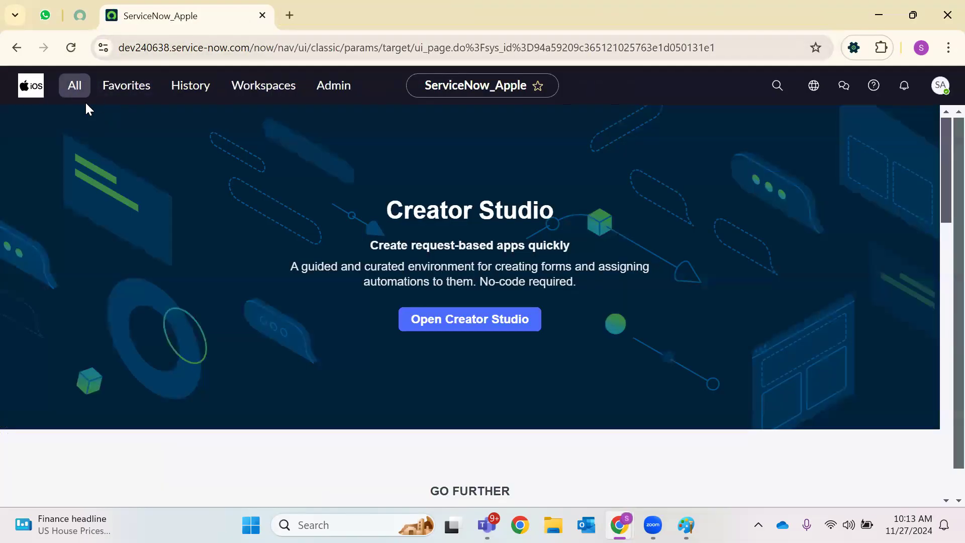
Open Local Update Sets in a new tab via the 'local update' navigator filter
{"action": "left_click", "coordinate": [83, 96]}
{"action": "type", "text": "local upda"}
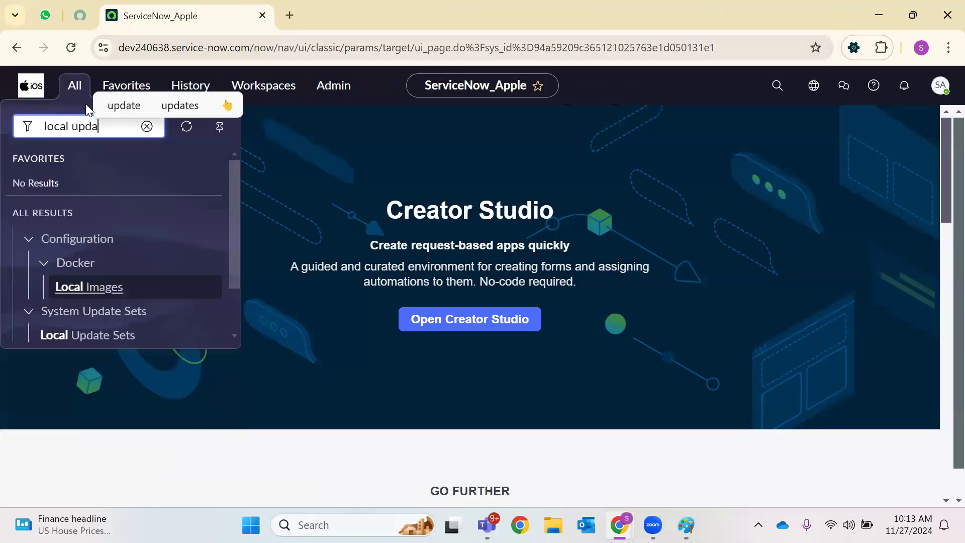
{"action": "type", "text": "te"}
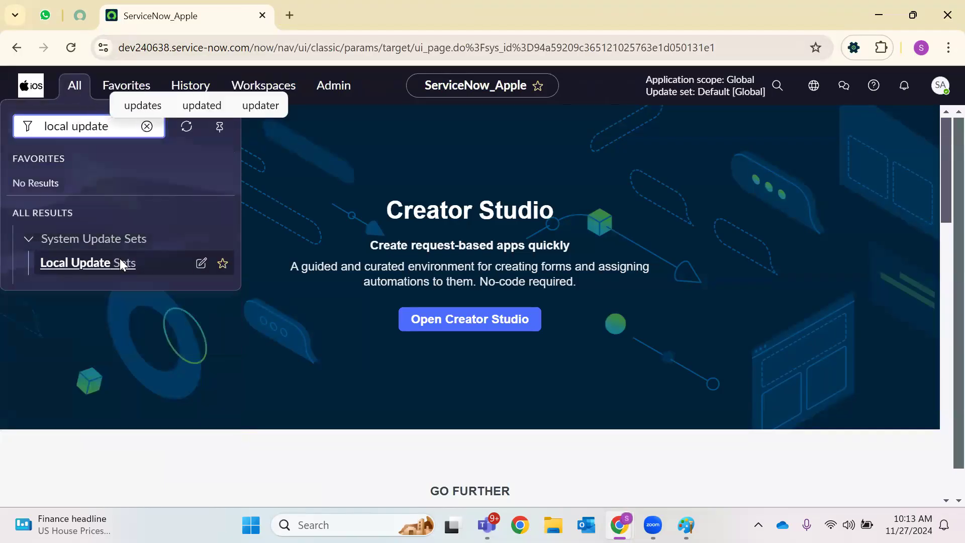
{"action": "right_click", "coordinate": [120, 258]}
{"action": "left_click", "coordinate": [123, 274]}
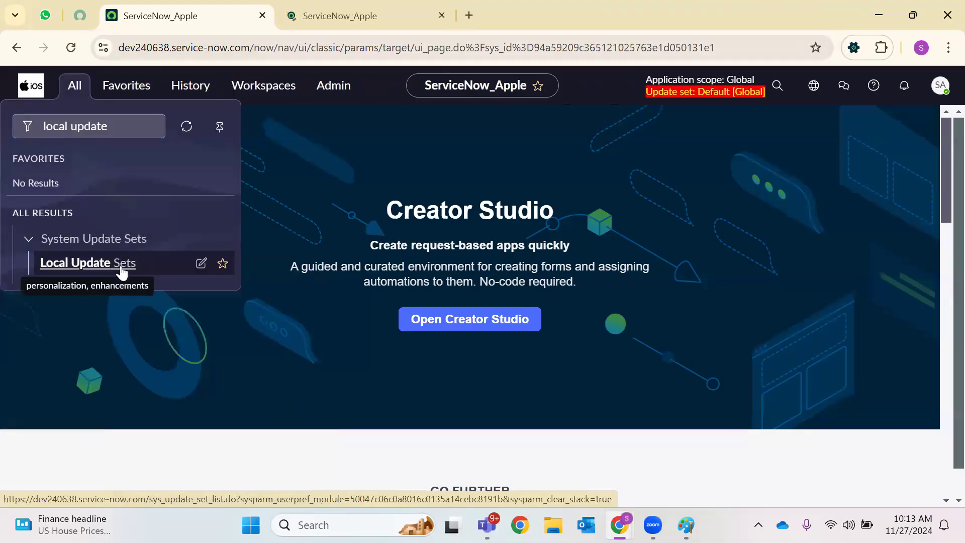
{"action": "left_click", "coordinate": [361, 14]}
Create a new Sony_Earbuds_Sprint_40 update set with State In progress and save it
{"action": "left_click", "coordinate": [933, 83]}
{"action": "double_click", "coordinate": [295, 123]}
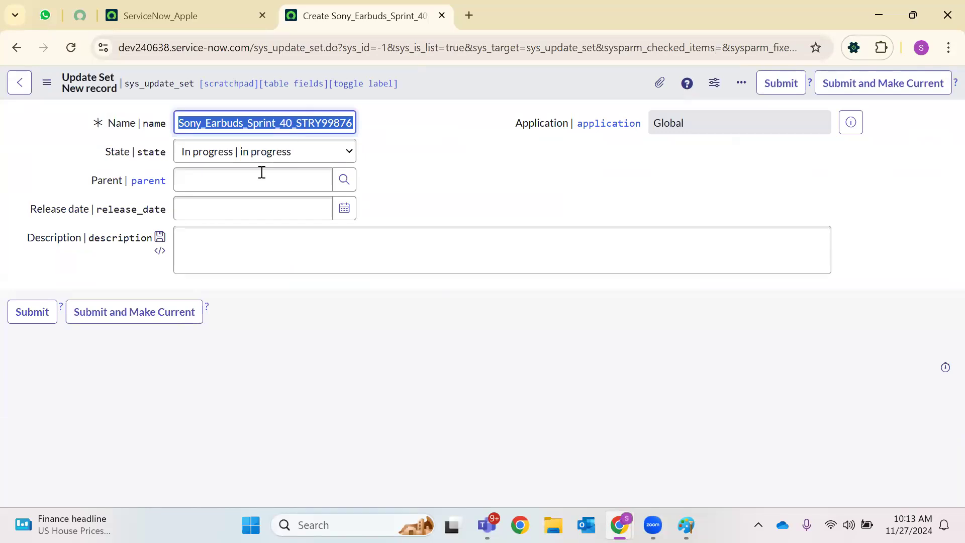
{"action": "left_click", "coordinate": [250, 157]}
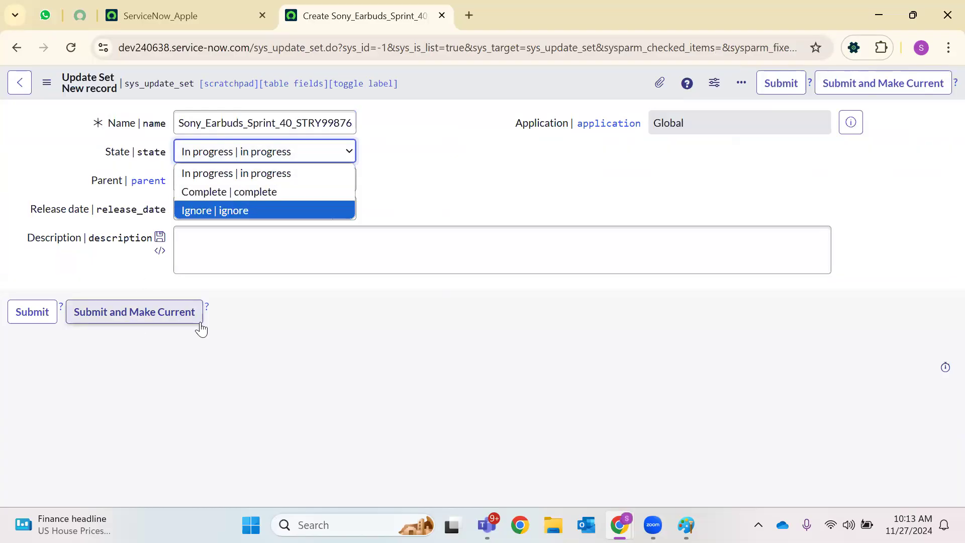
{"action": "left_click", "coordinate": [247, 323]}
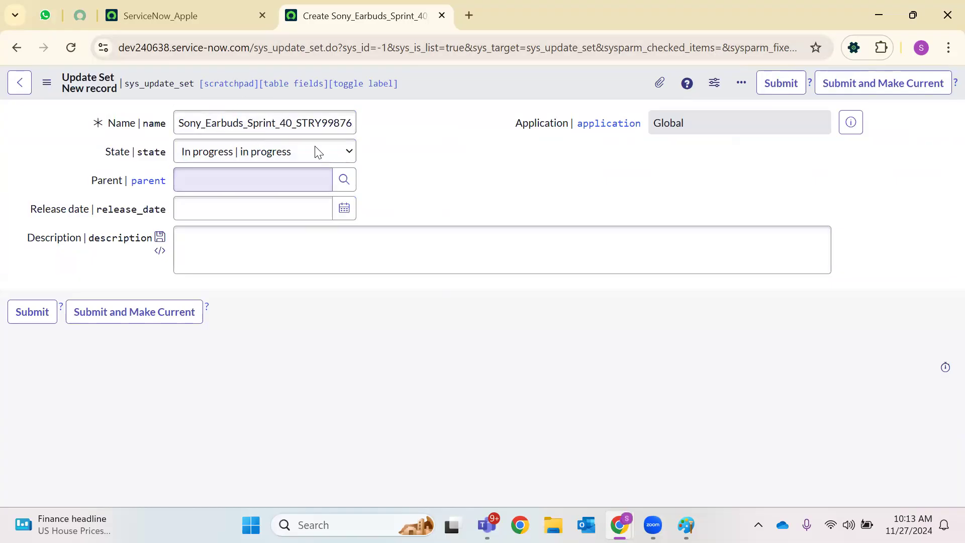
{"action": "left_click", "coordinate": [224, 6]}
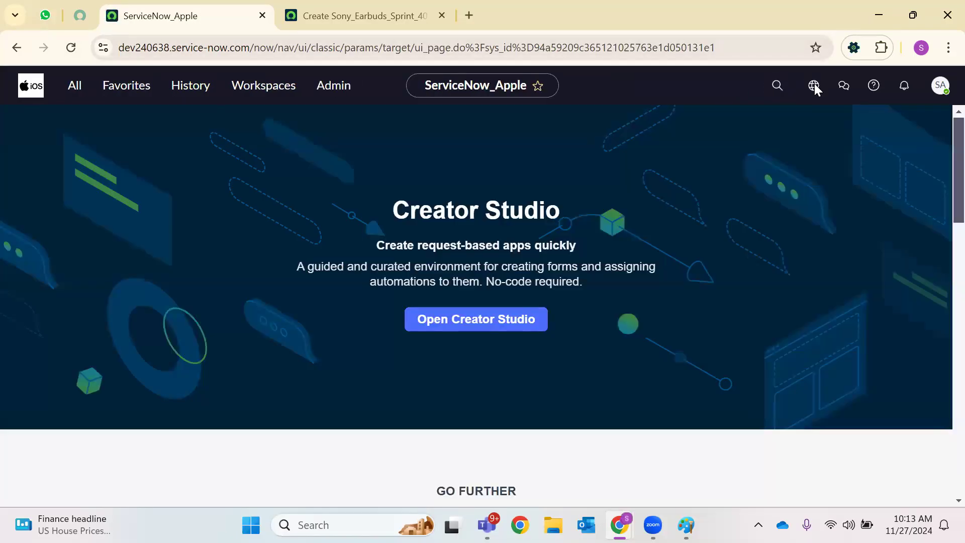
{"action": "left_click", "coordinate": [813, 86]}
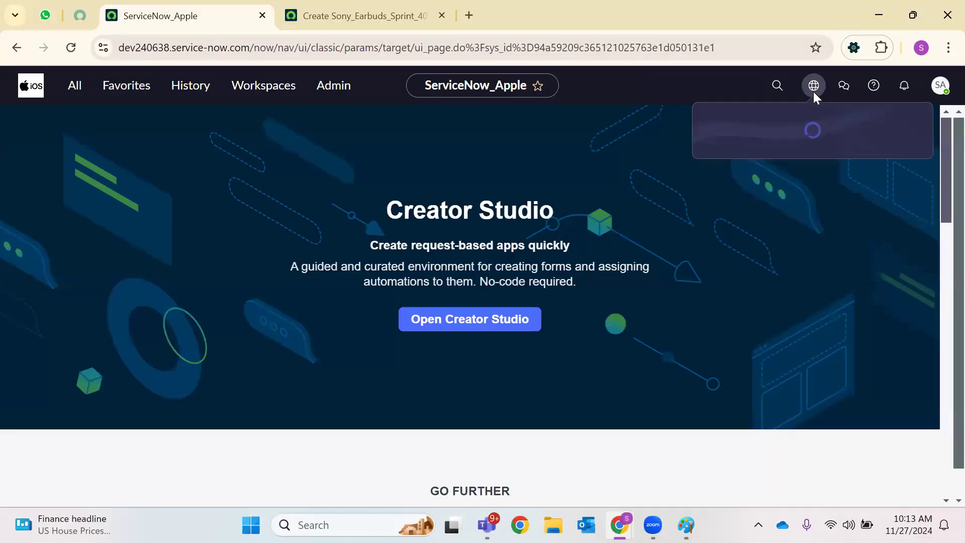
{"action": "left_click", "coordinate": [368, 17]}
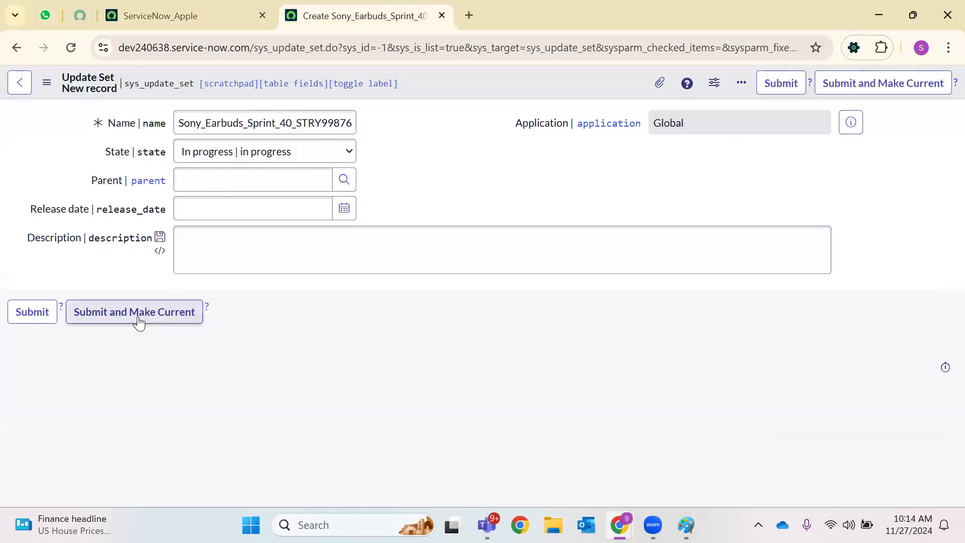
{"action": "right_click", "coordinate": [480, 76]}
{"action": "left_click", "coordinate": [498, 87]}
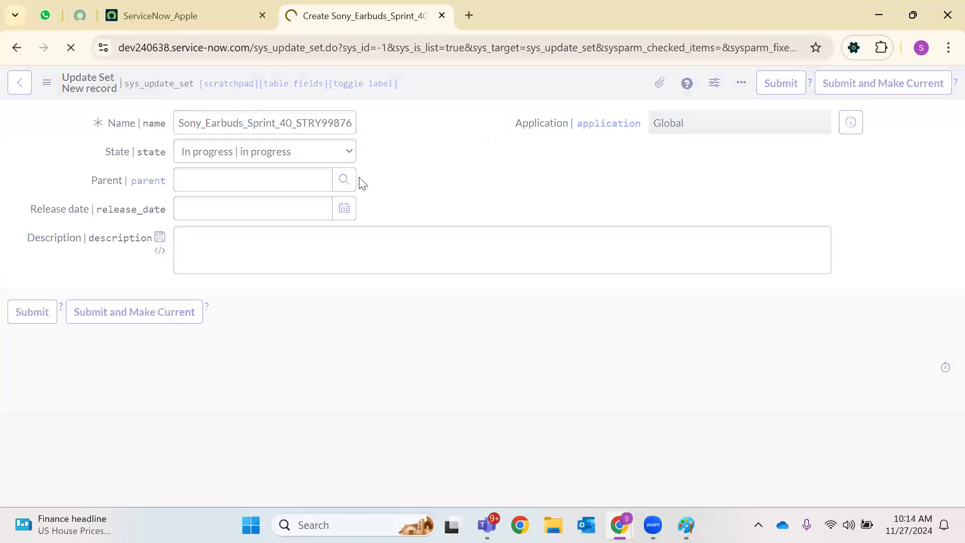
Make the V2.0 2 update set the current set and save the record
{"action": "scroll", "coordinate": [68, 369], "scroll_direction": "down", "scroll_amount": 3}
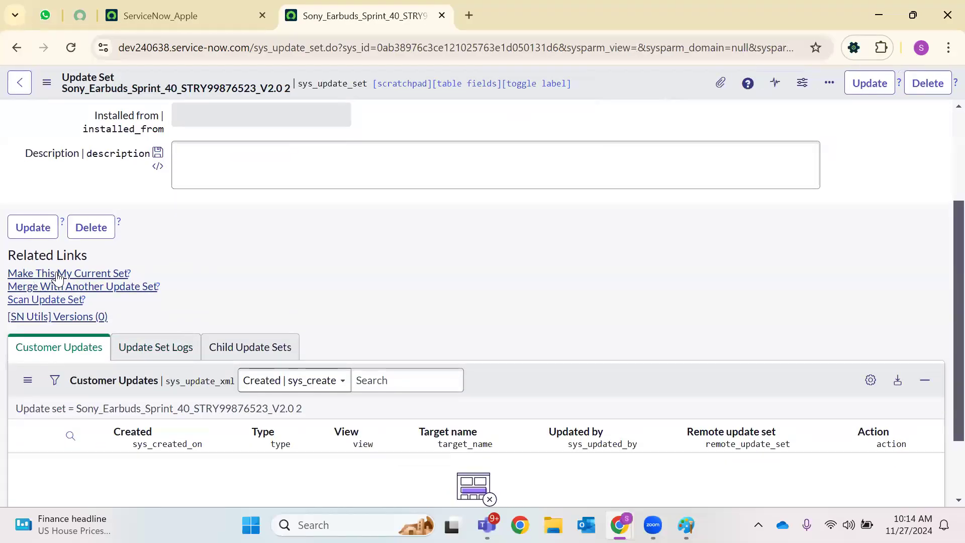
{"action": "left_click", "coordinate": [80, 274]}
{"action": "right_click", "coordinate": [609, 83]}
{"action": "left_click", "coordinate": [622, 92]}
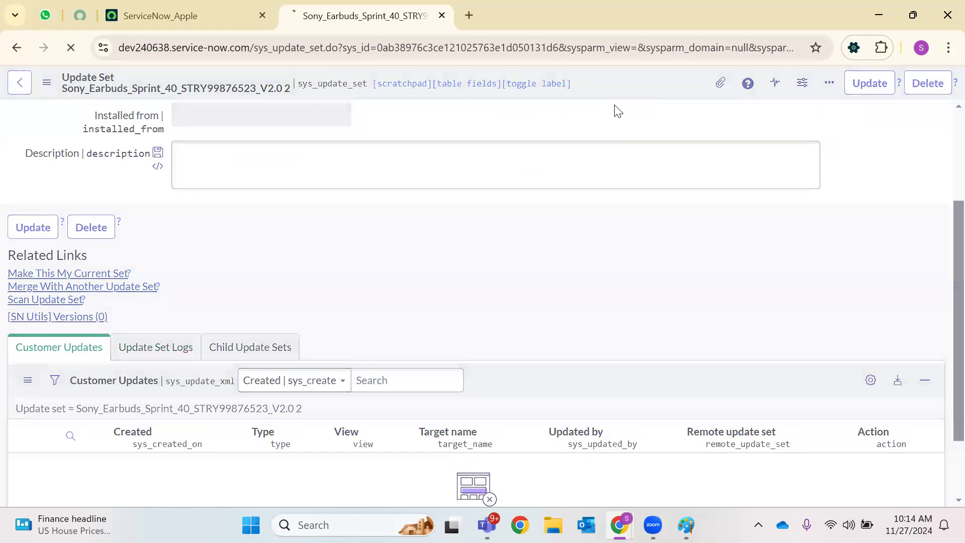
Reload the home page and confirm V2.0 2 is shown as the current update set
{"action": "left_click", "coordinate": [224, 9]}
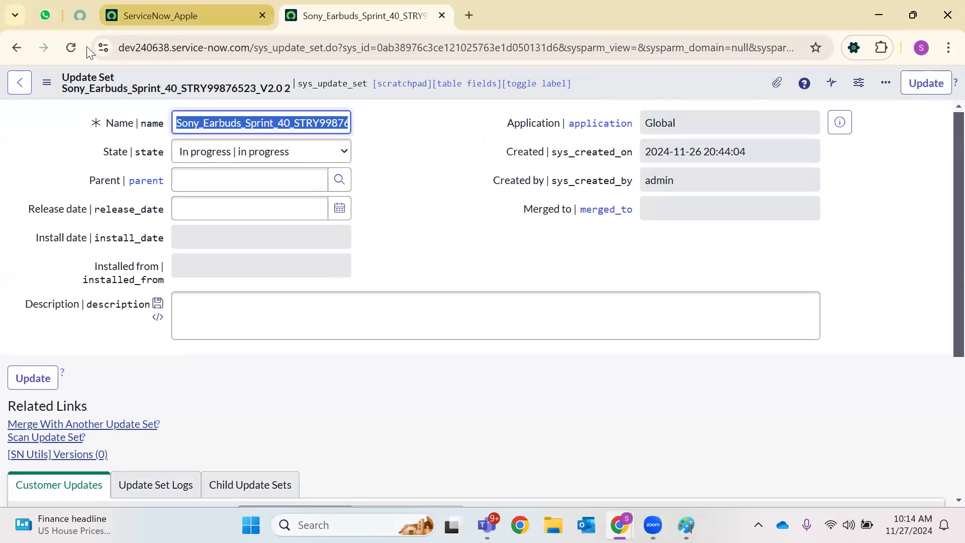
{"action": "left_click", "coordinate": [72, 48]}
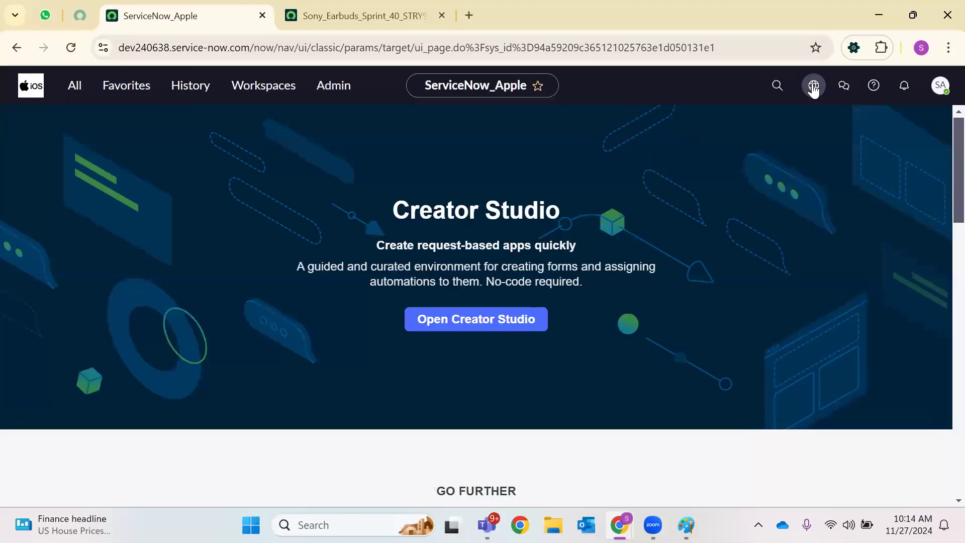
{"action": "left_click", "coordinate": [814, 88]}
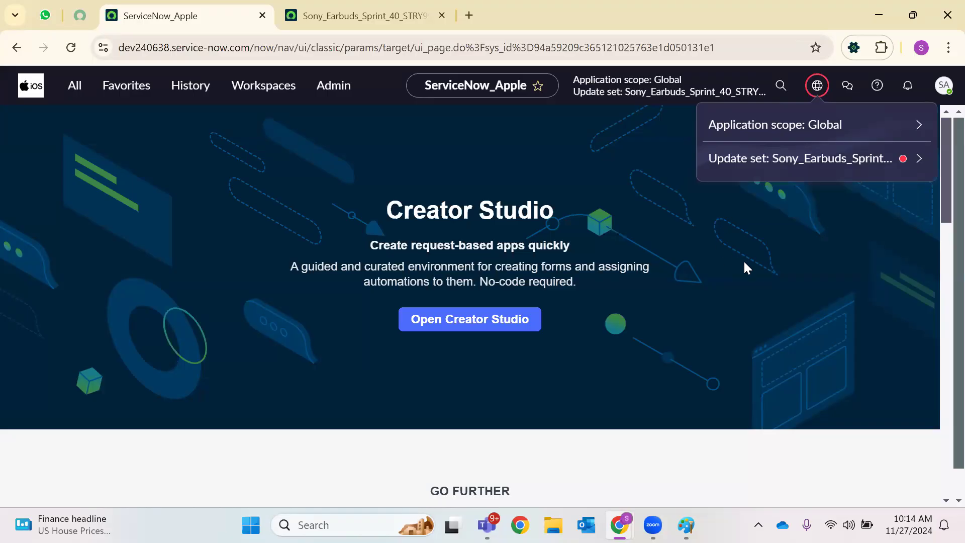
{"action": "mouse_move", "coordinate": [631, 511]}
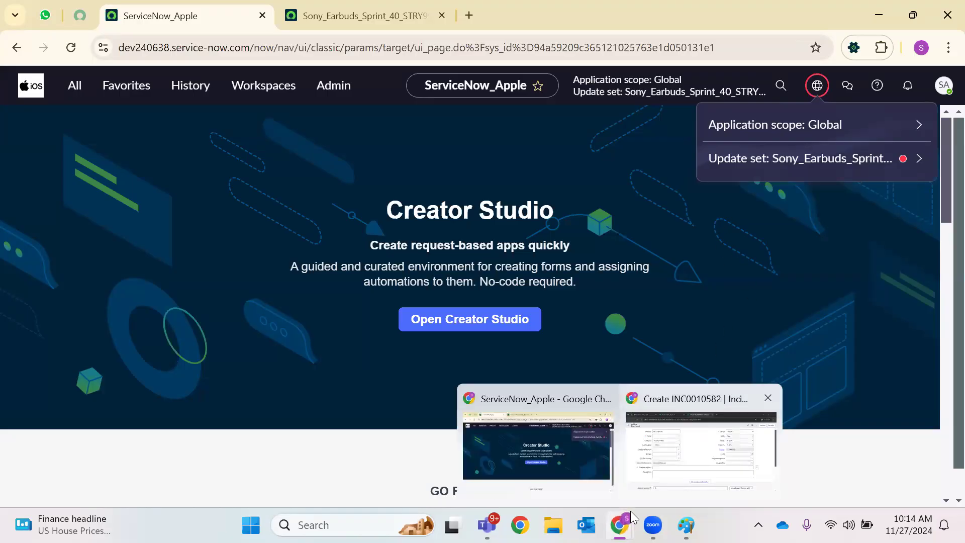
{"action": "left_click", "coordinate": [701, 447]}
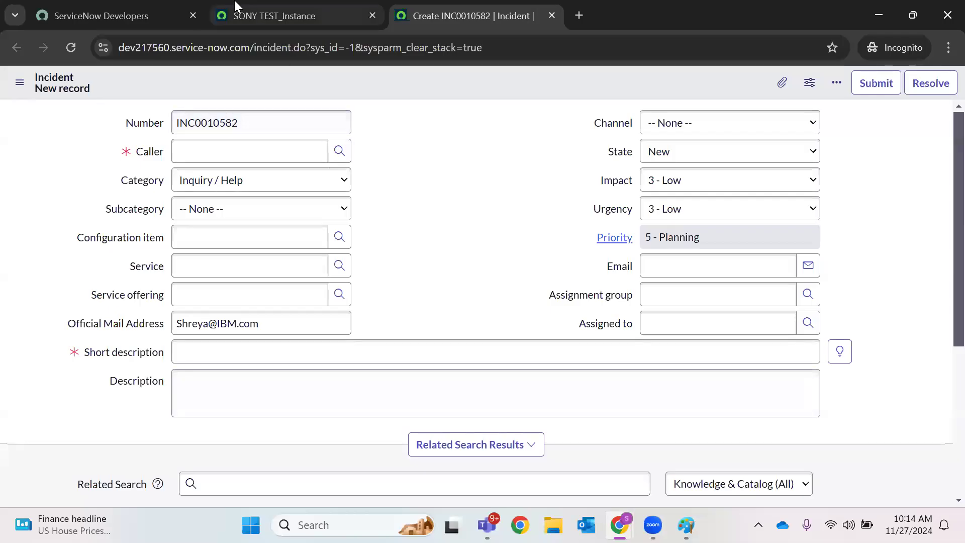
On SONY TEST_Instance, filter the navigator for 'update source' and open Update Sources in a new tab
{"action": "left_click", "coordinate": [274, 15]}
{"action": "left_click", "coordinate": [160, 88]}
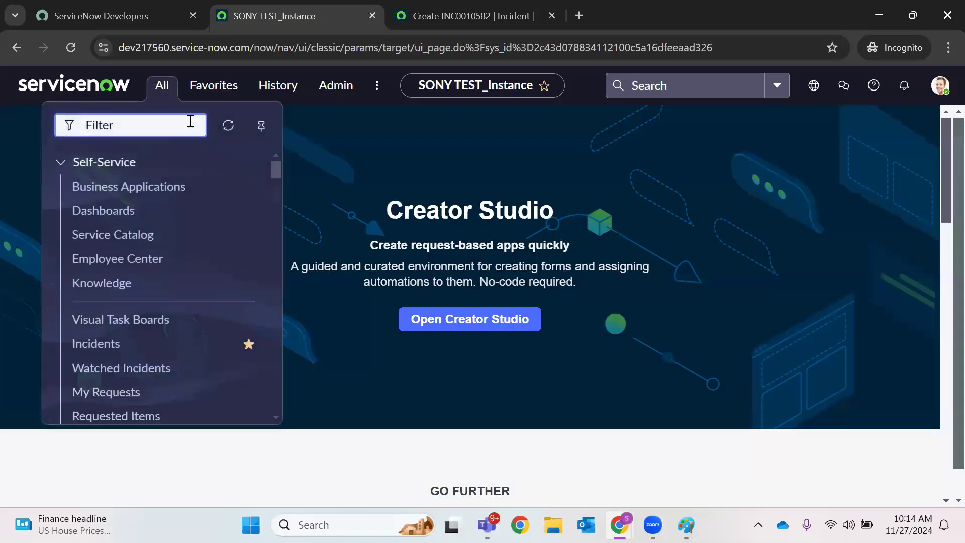
{"action": "type", "text": "update spu"}
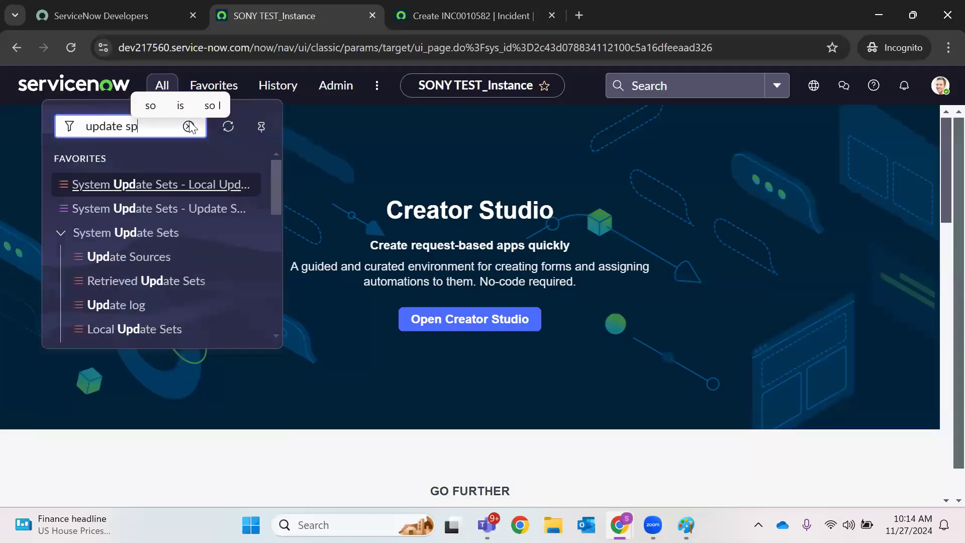
{"action": "key", "text": "BackSpace"}
{"action": "key", "text": "BackSpace"}
{"action": "type", "text": "o"}
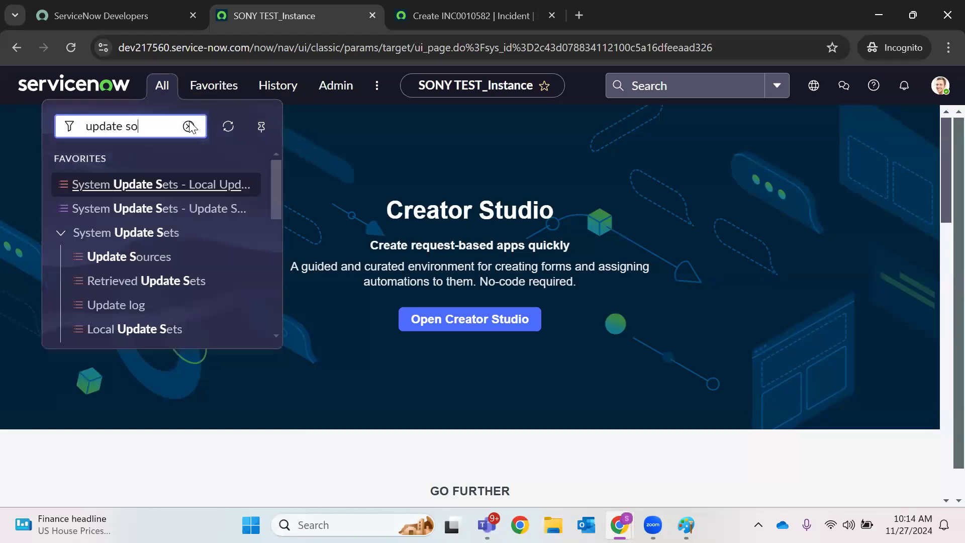
{"action": "type", "text": "urce"}
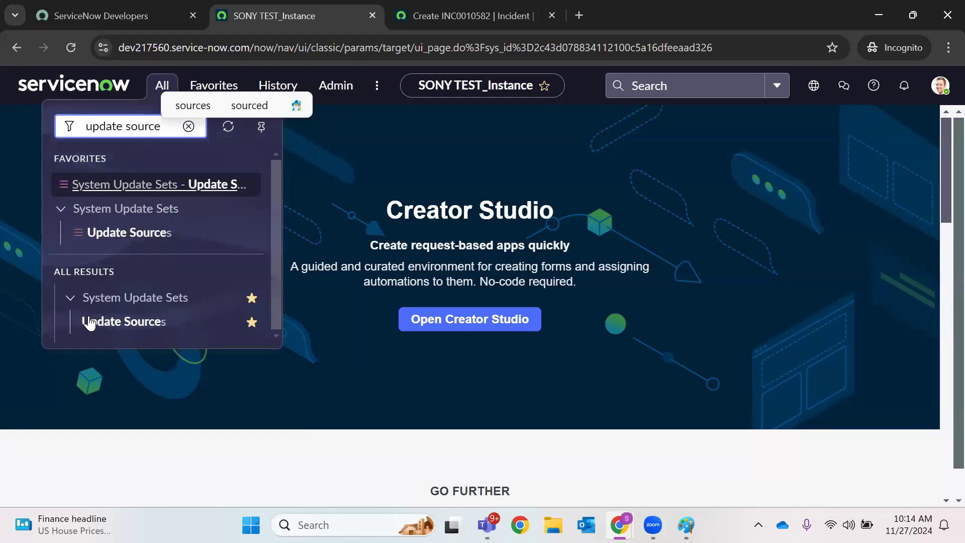
{"action": "left_click", "coordinate": [95, 328]}
{"action": "right_click", "coordinate": [95, 329]}
{"action": "left_click", "coordinate": [159, 350]}
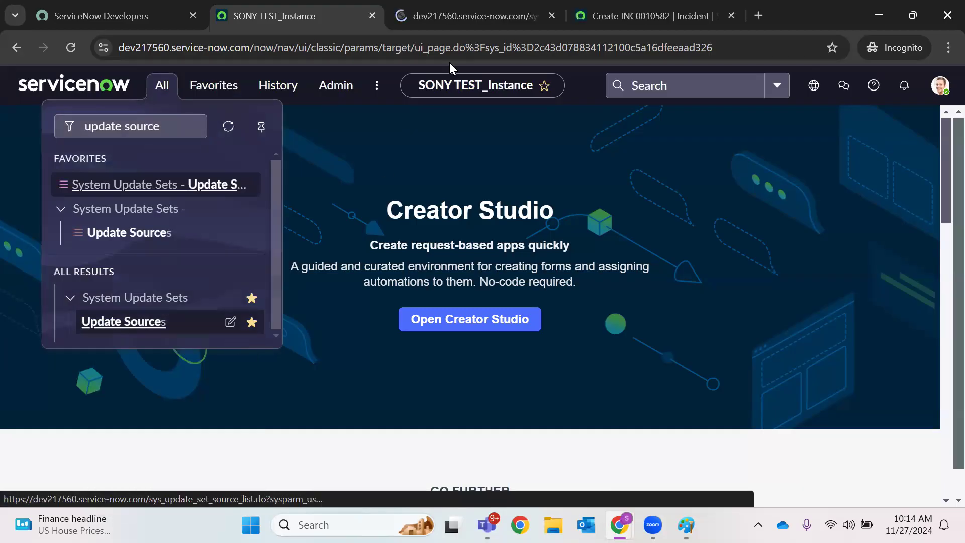
Open the IOS Development Instance record from the Remote Instances list
{"action": "left_click", "coordinate": [513, 7]}
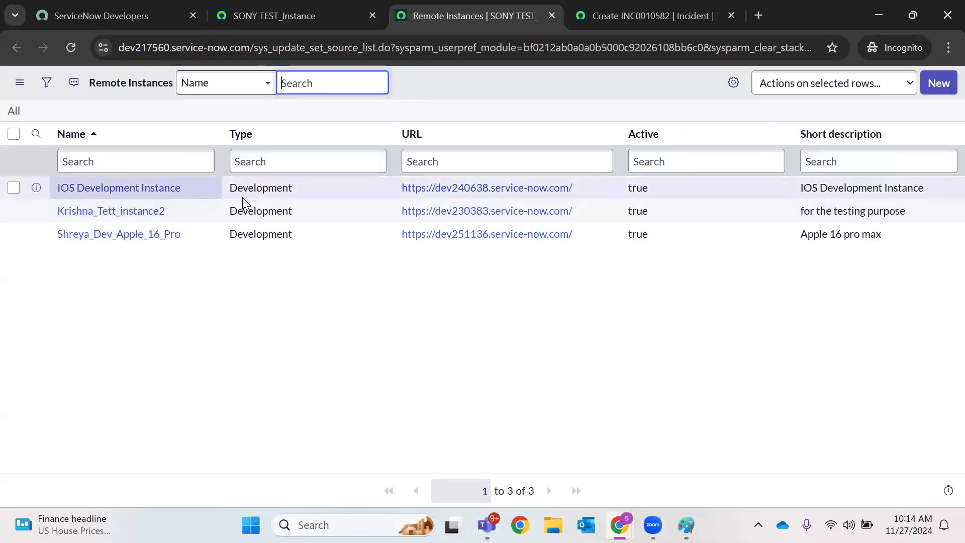
{"action": "left_click_drag", "start_coordinate": [190, 188], "coordinate": [38, 194]}
{"action": "left_click", "coordinate": [152, 285]}
{"action": "left_click", "coordinate": [155, 189]}
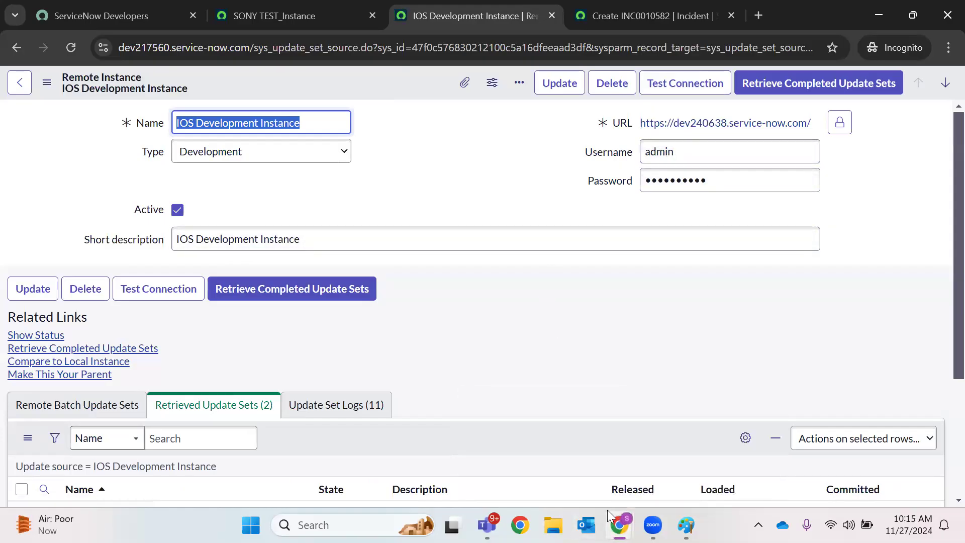
On the Apple instance, set the V2.0 2 update set's State to Complete, then return to IOS Development Instance
{"action": "mouse_move", "coordinate": [615, 507]}
{"action": "left_click", "coordinate": [538, 444]}
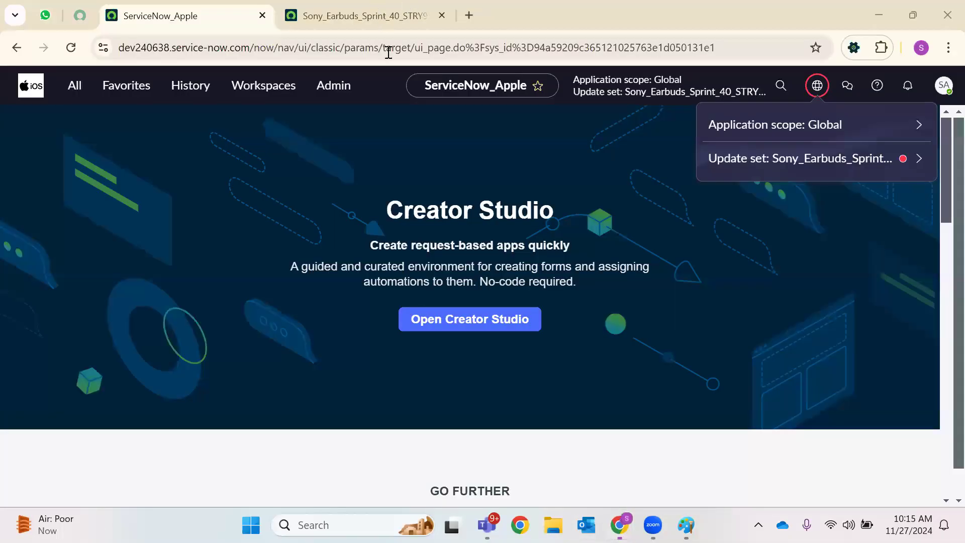
{"action": "key", "text": "ctrl+Tab"}
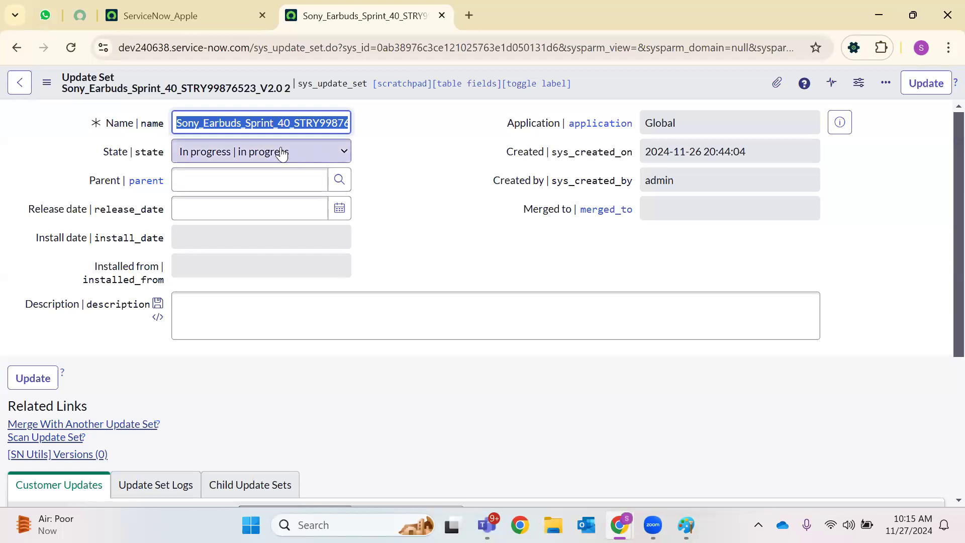
{"action": "left_click", "coordinate": [317, 152]}
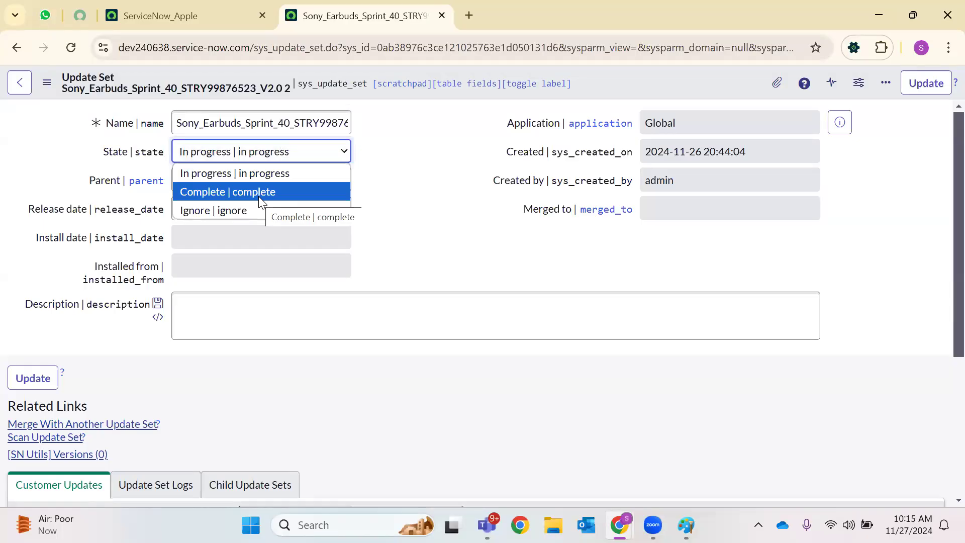
{"action": "left_click", "coordinate": [258, 196]}
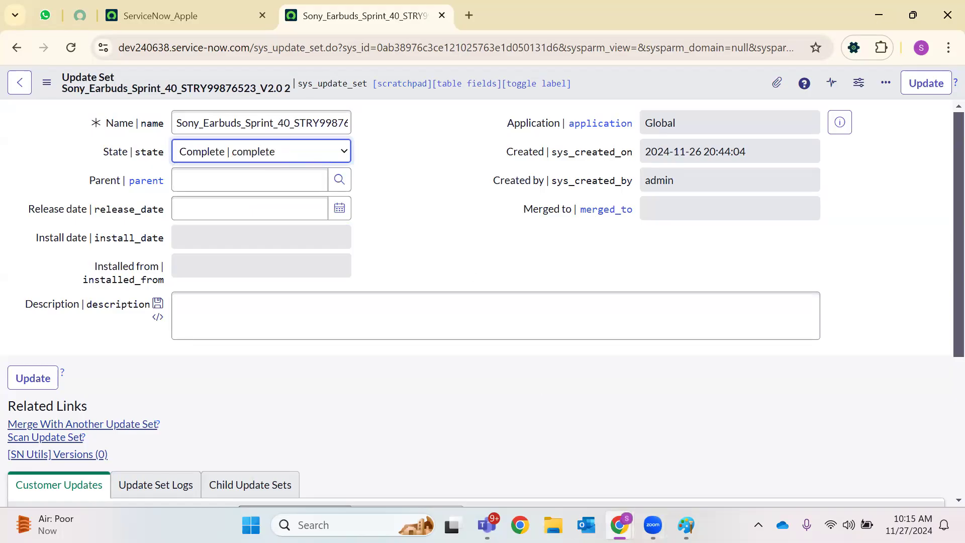
{"action": "mouse_move", "coordinate": [619, 524]}
{"action": "left_click", "coordinate": [651, 439]}
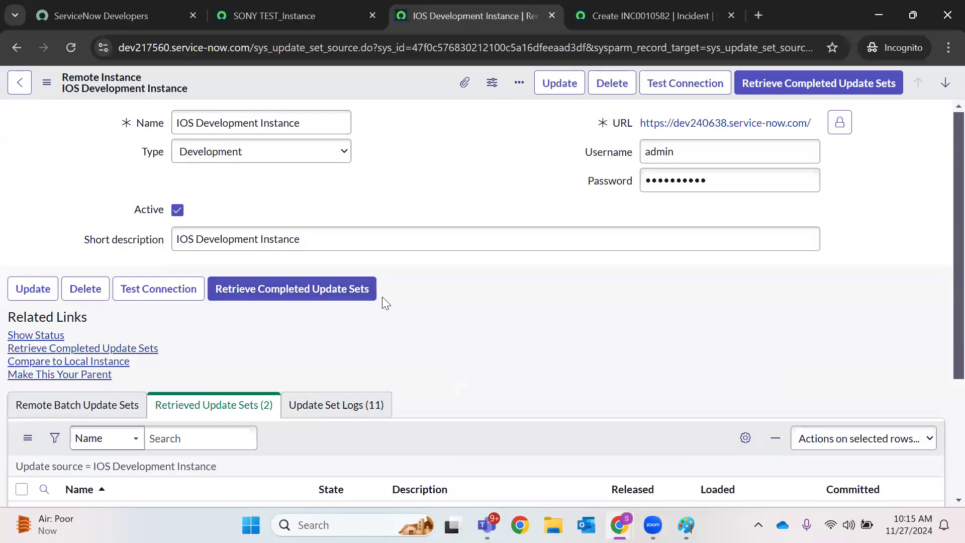
Open the retrieved V1.0 update set from the Retrieved Update Sets list
{"action": "scroll", "coordinate": [381, 260], "scroll_direction": "down", "scroll_amount": 3}
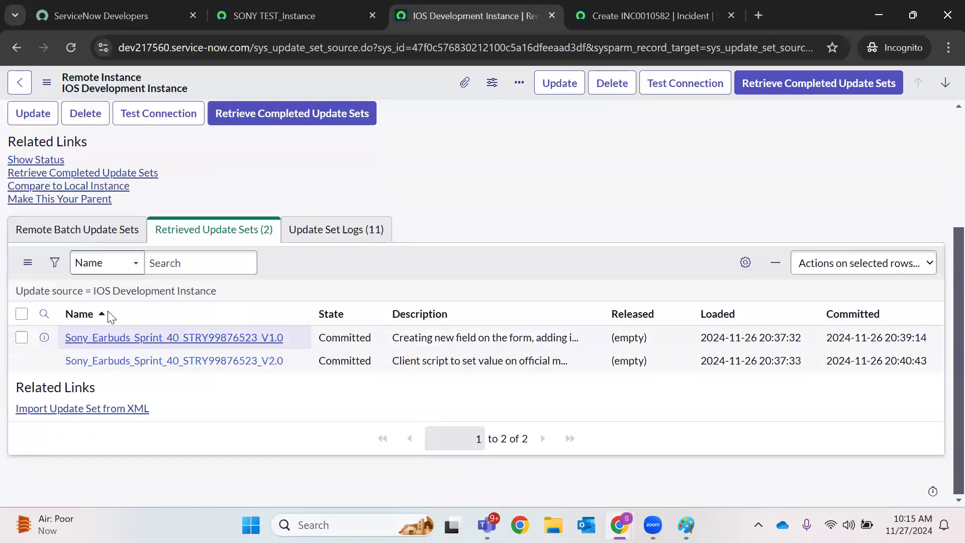
{"action": "right_click", "coordinate": [211, 338]}
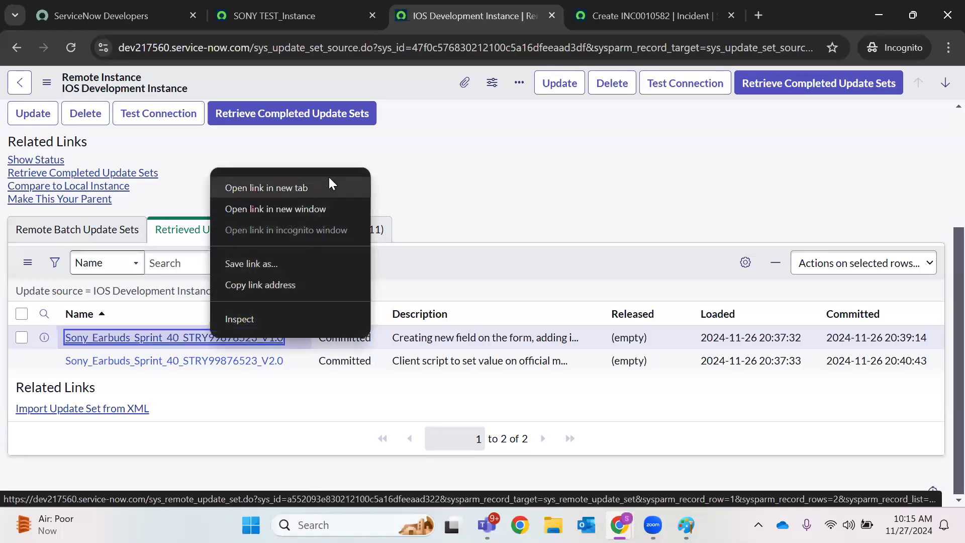
{"action": "key", "text": "Escape"}
{"action": "left_click", "coordinate": [584, 7]}
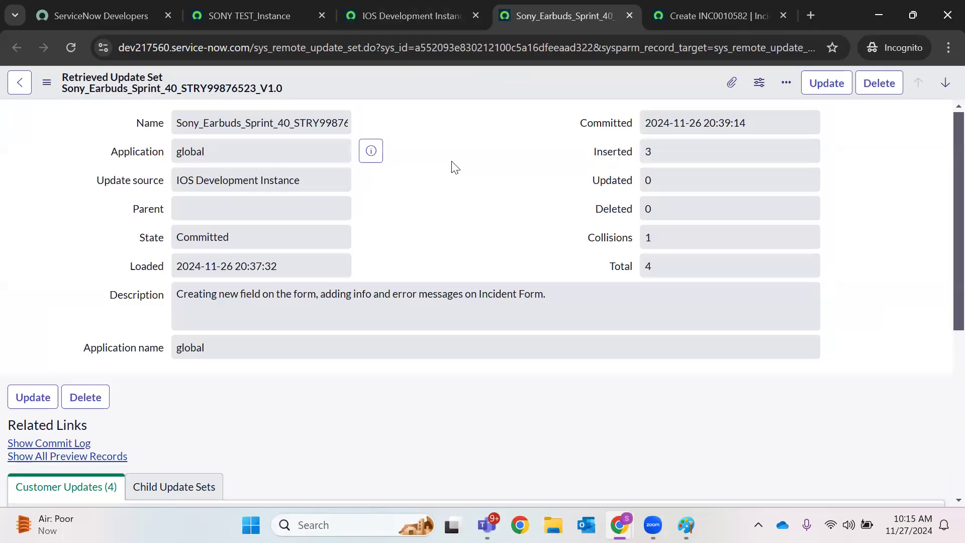
Review V1.0's Committed state and its Inserted (3), Updated and Total update counts
{"action": "scroll", "coordinate": [435, 262], "scroll_direction": "down", "scroll_amount": 5}
{"action": "scroll", "coordinate": [510, 271], "scroll_direction": "down", "scroll_amount": 2}
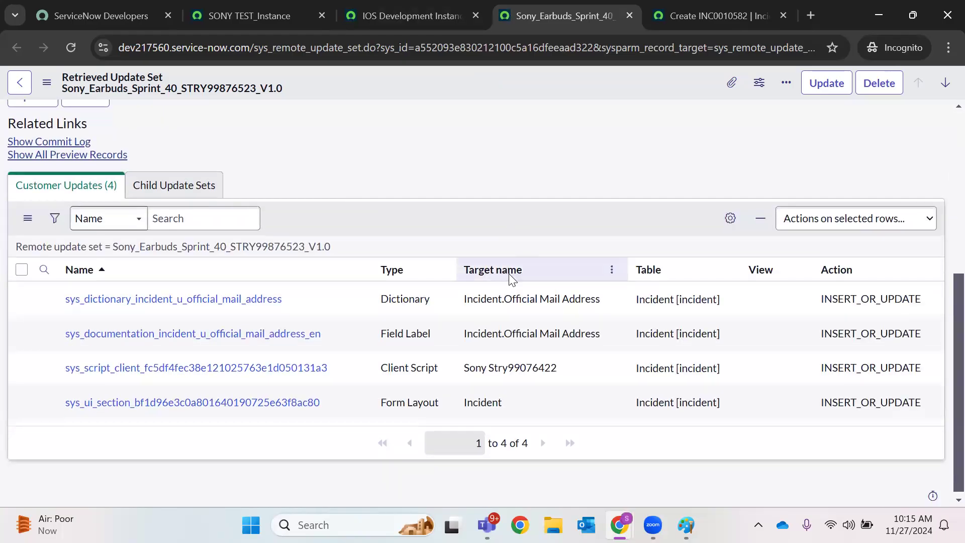
{"action": "scroll", "coordinate": [508, 274], "scroll_direction": "up", "scroll_amount": 4}
{"action": "scroll", "coordinate": [499, 275], "scroll_direction": "down", "scroll_amount": 4}
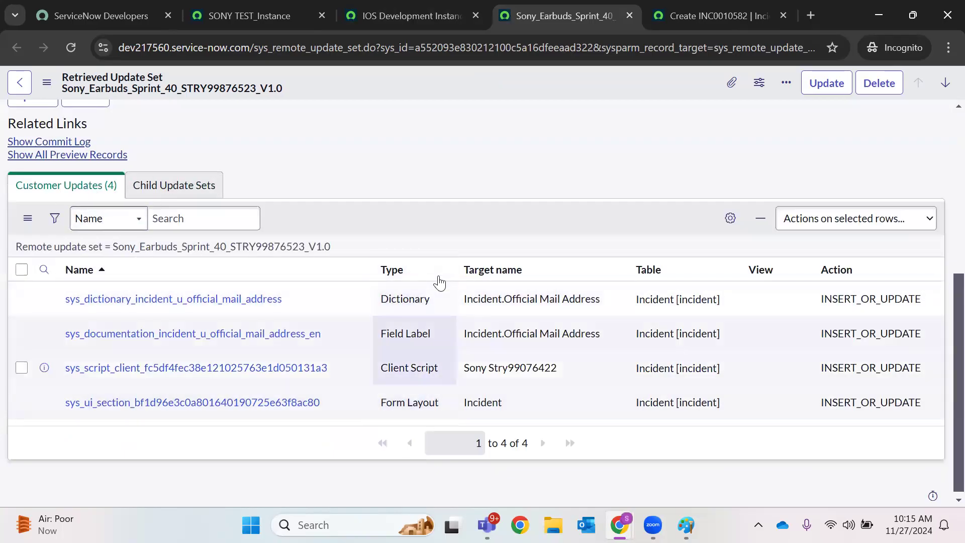
{"action": "scroll", "coordinate": [502, 216], "scroll_direction": "up", "scroll_amount": 5}
{"action": "left_click", "coordinate": [671, 265]}
{"action": "double_click", "coordinate": [657, 159]}
{"action": "scroll", "coordinate": [635, 267], "scroll_direction": "down", "scroll_amount": 5}
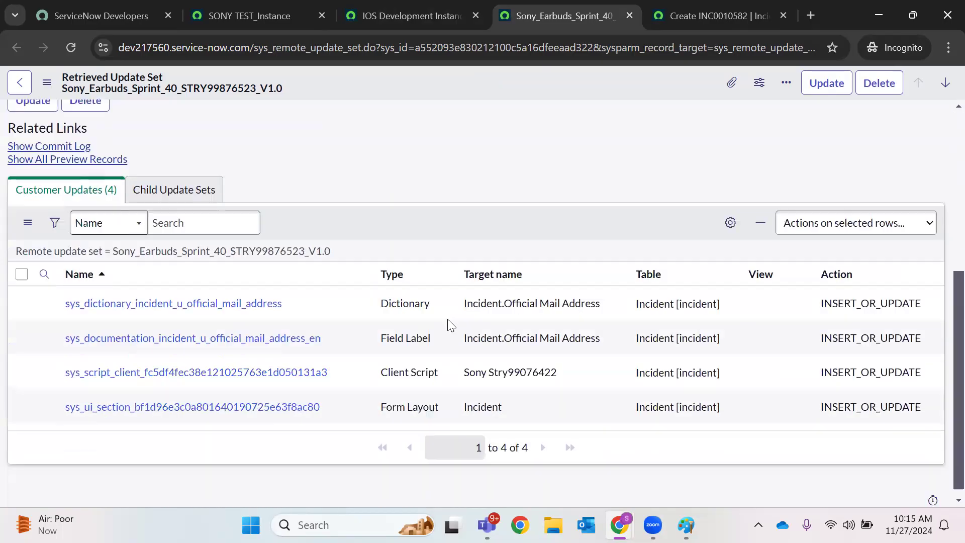
{"action": "scroll", "coordinate": [553, 265], "scroll_direction": "up", "scroll_amount": 5}
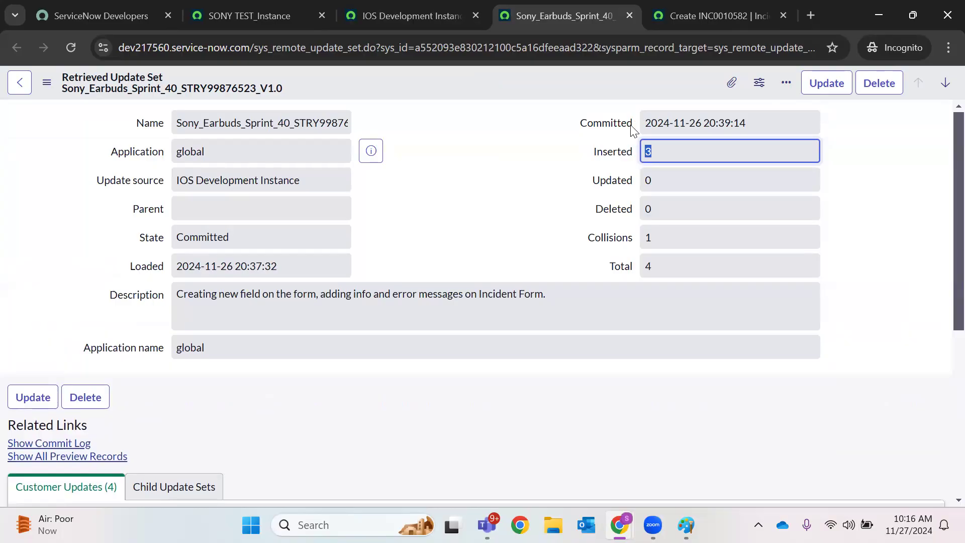
{"action": "left_click", "coordinate": [264, 246]}
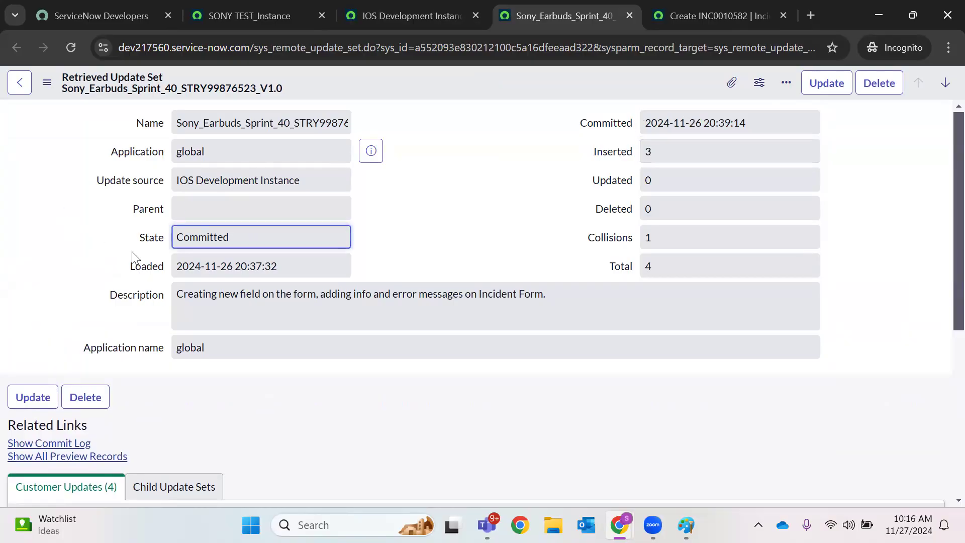
{"action": "left_click", "coordinate": [505, 185]}
{"action": "left_click", "coordinate": [714, 16]}
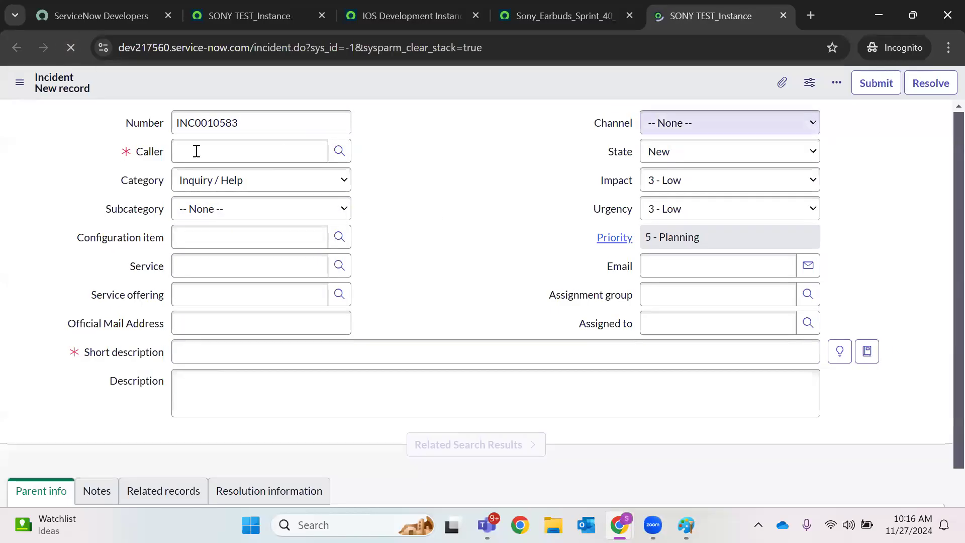
Check that the new incident form shows the 'Please take the survey' message, then return to SONY TEST_Instance
{"action": "left_click", "coordinate": [1, 141]}
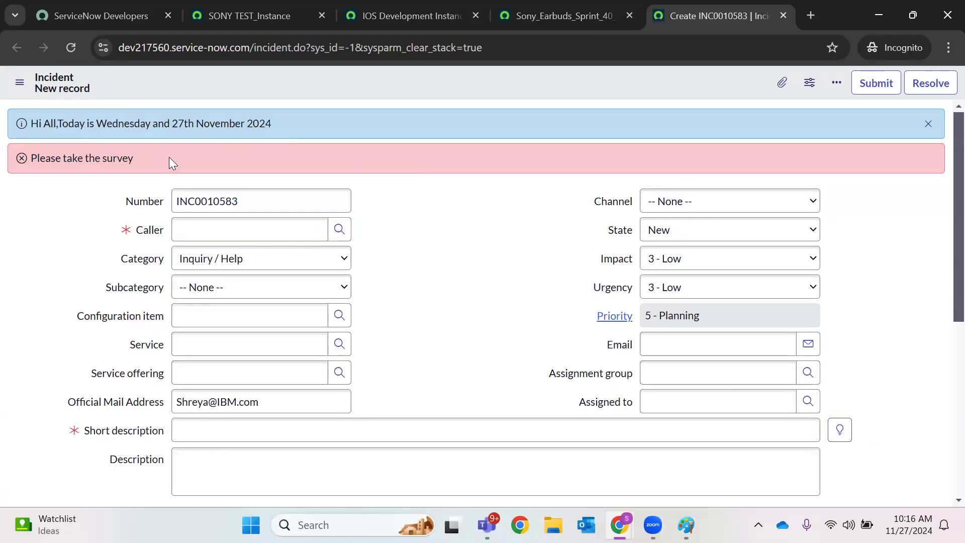
{"action": "triple_click", "coordinate": [84, 159]}
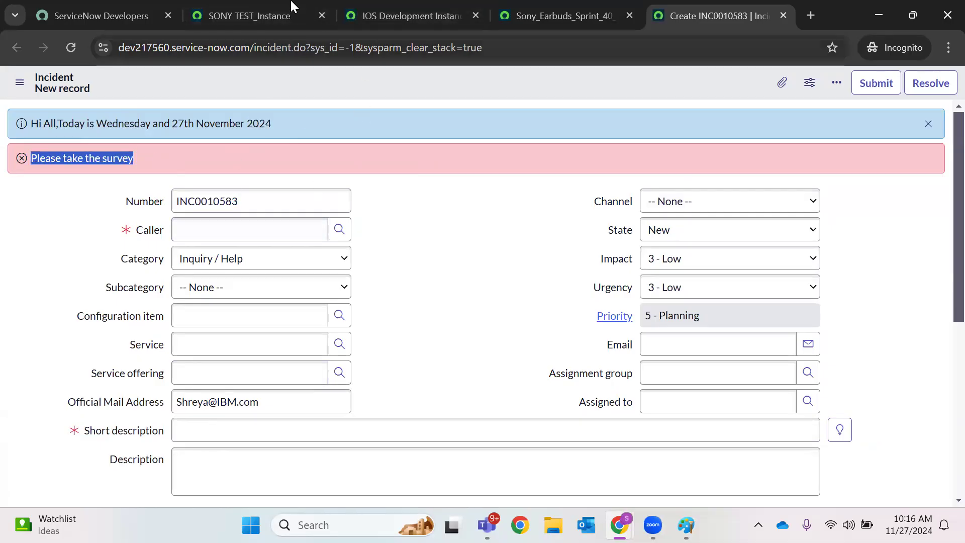
{"action": "left_click", "coordinate": [272, 16]}
Filter the navigator for 'client script' and open the Client Scripts list in a new tab
{"action": "left_click", "coordinate": [161, 85]}
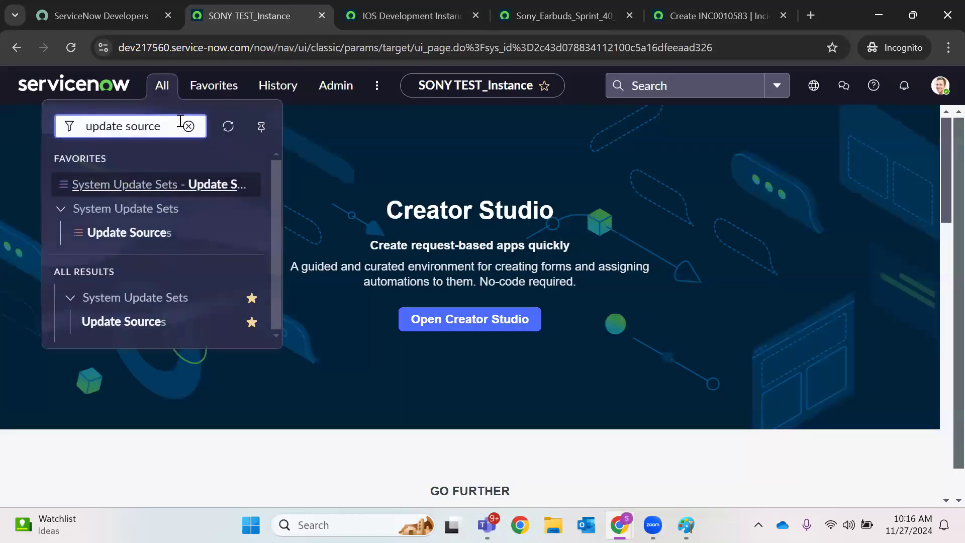
{"action": "key", "text": "ctrl+BackSpace"}
{"action": "key", "text": "ctrl+BackSpace"}
{"action": "type", "text": "clien"}
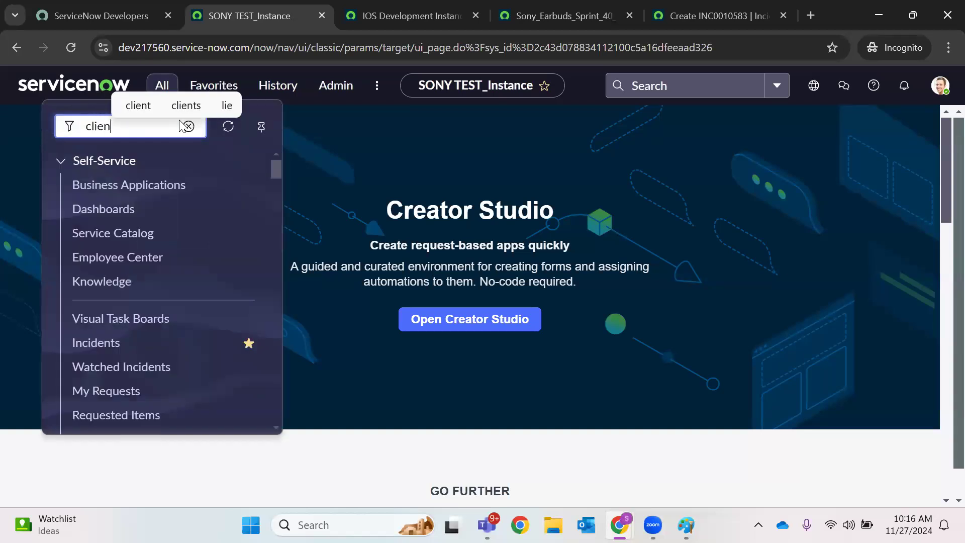
{"action": "type", "text": "t script"}
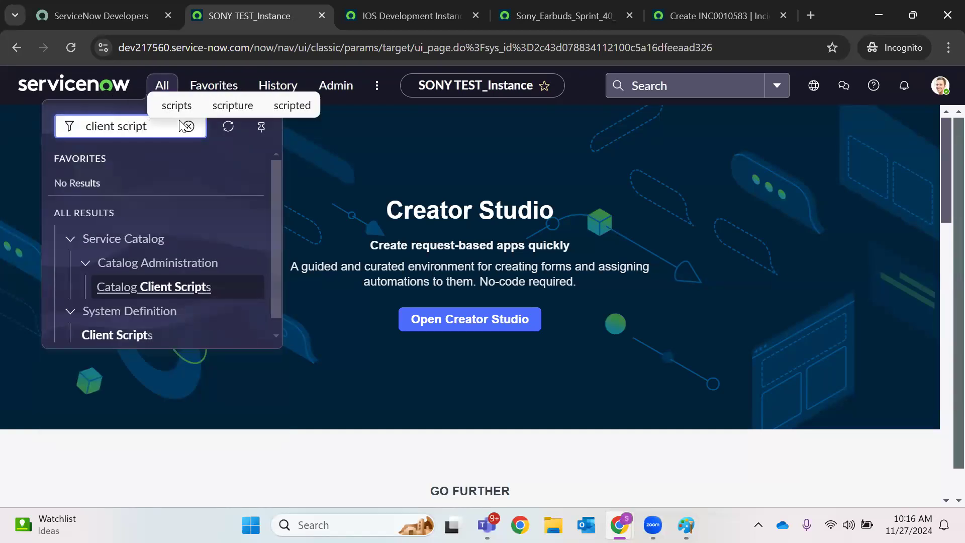
{"action": "scroll", "coordinate": [208, 315], "scroll_direction": "down", "scroll_amount": 1}
{"action": "right_click", "coordinate": [147, 330]}
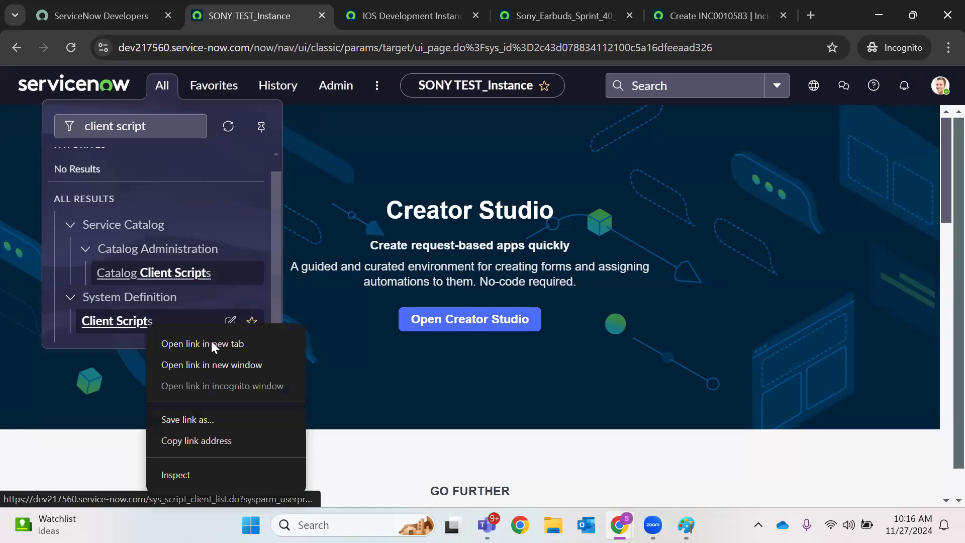
{"action": "left_click", "coordinate": [211, 343]}
{"action": "left_click", "coordinate": [352, 13]}
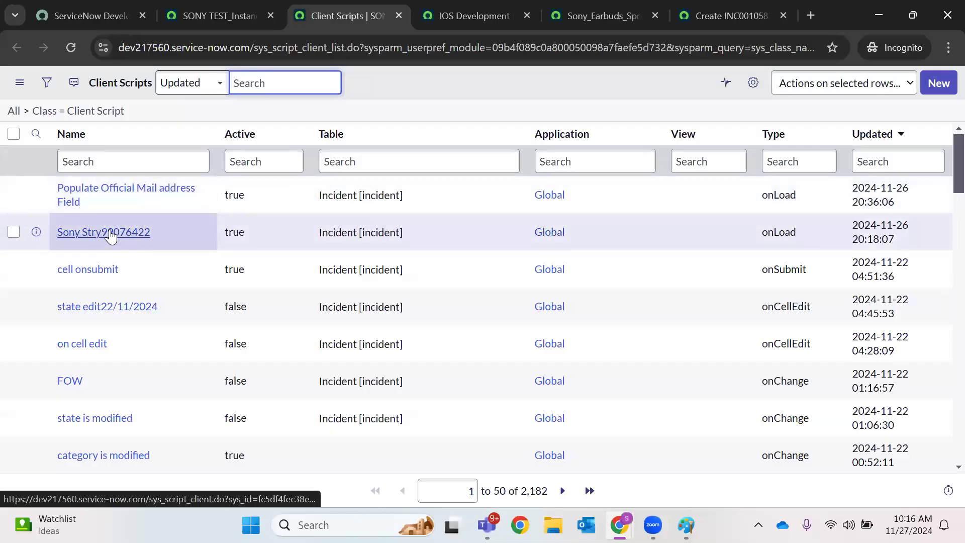
Open the migrated Populate Official Mail address Field script, select its sys_id, then bring the source window forward
{"action": "left_click", "coordinate": [85, 188]}
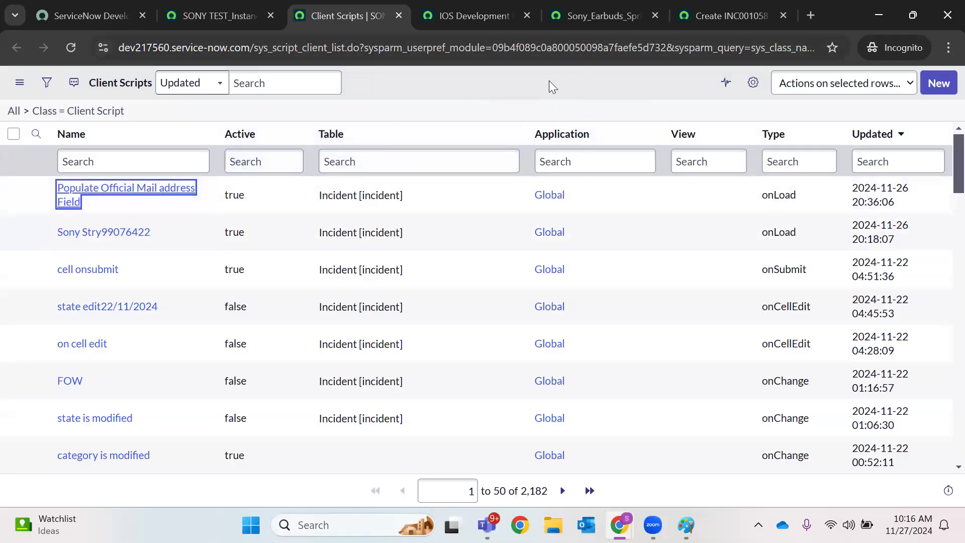
{"action": "left_click", "coordinate": [155, 191]}
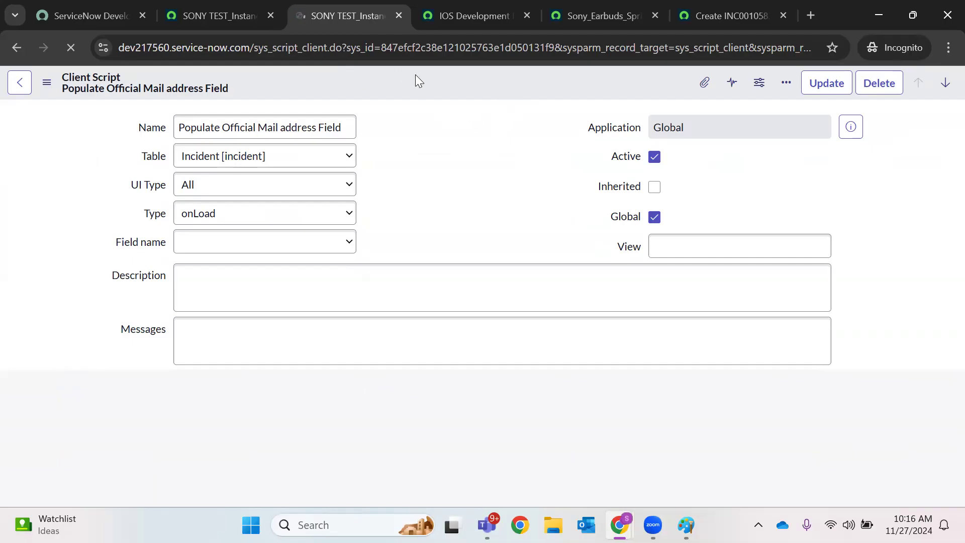
{"action": "double_click", "coordinate": [437, 56]}
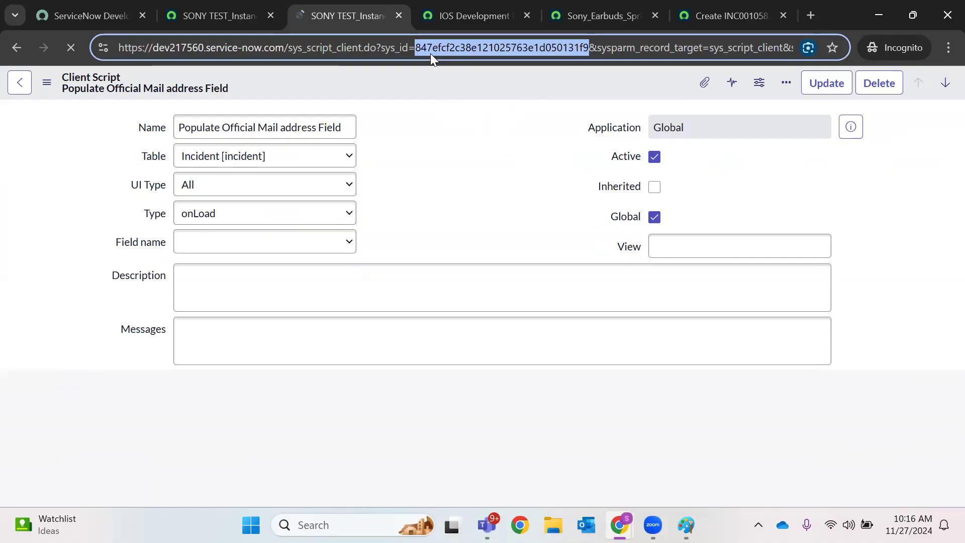
{"action": "mouse_move", "coordinate": [619, 525]}
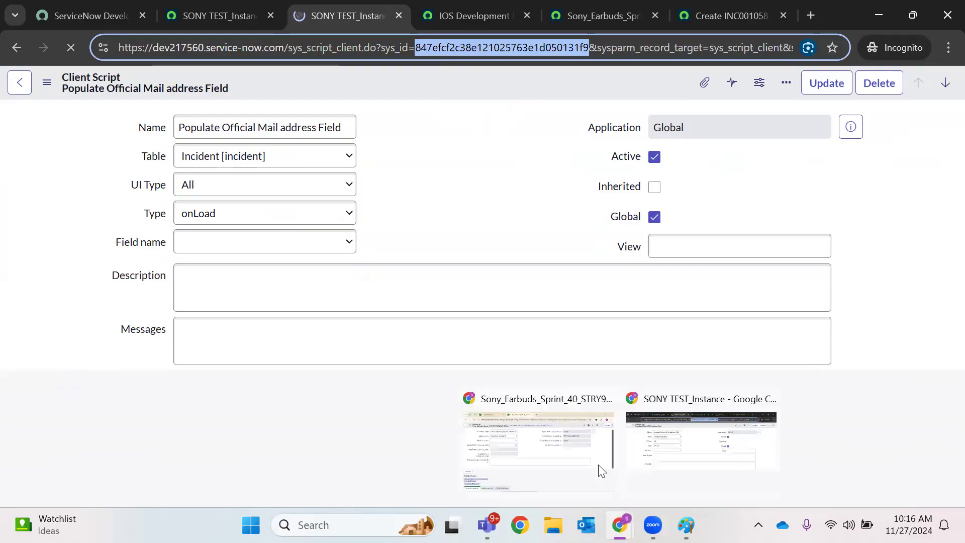
{"action": "left_click", "coordinate": [547, 432]}
On the ServiceNow_Apple instance, open the Client Scripts list in a new tab via the 'client script' filter
{"action": "left_click", "coordinate": [223, 21]}
{"action": "left_click", "coordinate": [74, 85]}
{"action": "type", "text": "client script"}
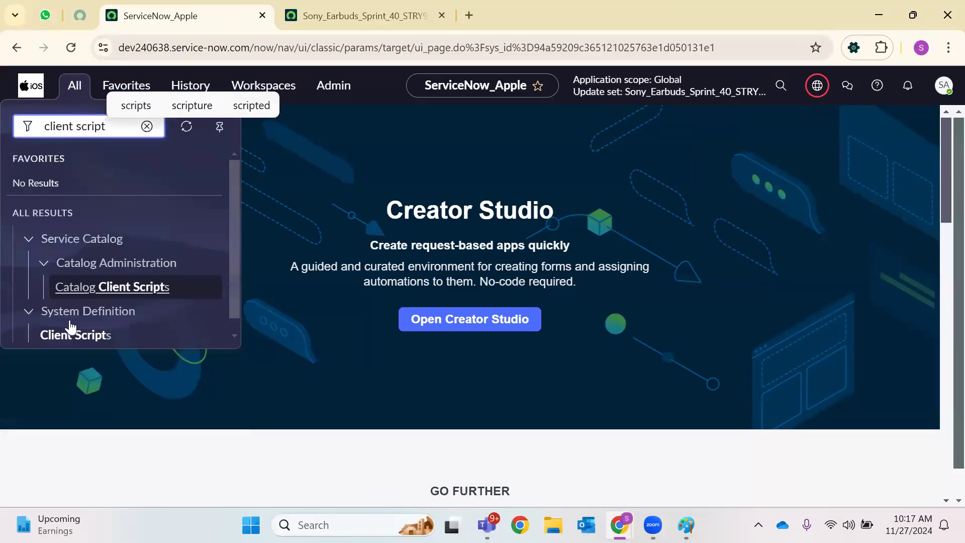
{"action": "right_click", "coordinate": [89, 333]}
{"action": "left_click", "coordinate": [251, 132]}
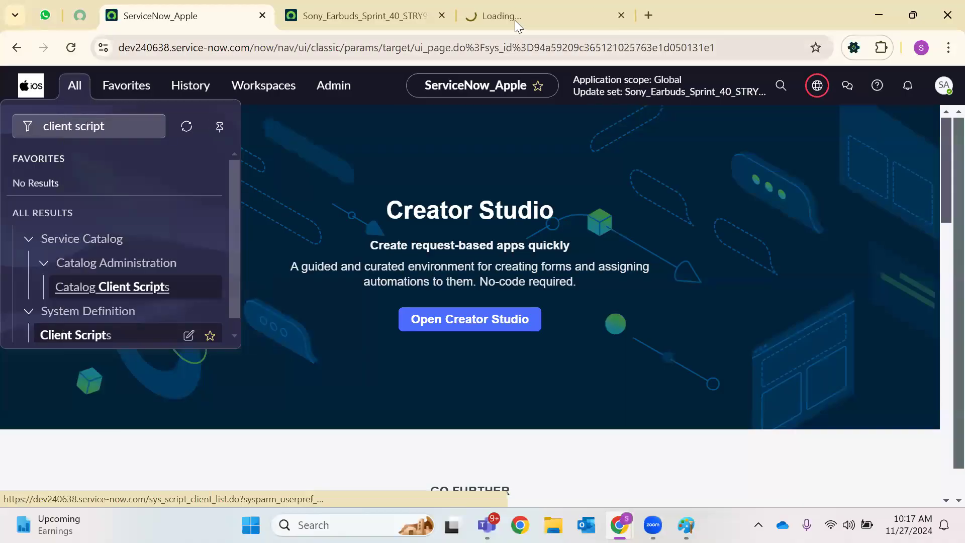
{"action": "left_click", "coordinate": [515, 20]}
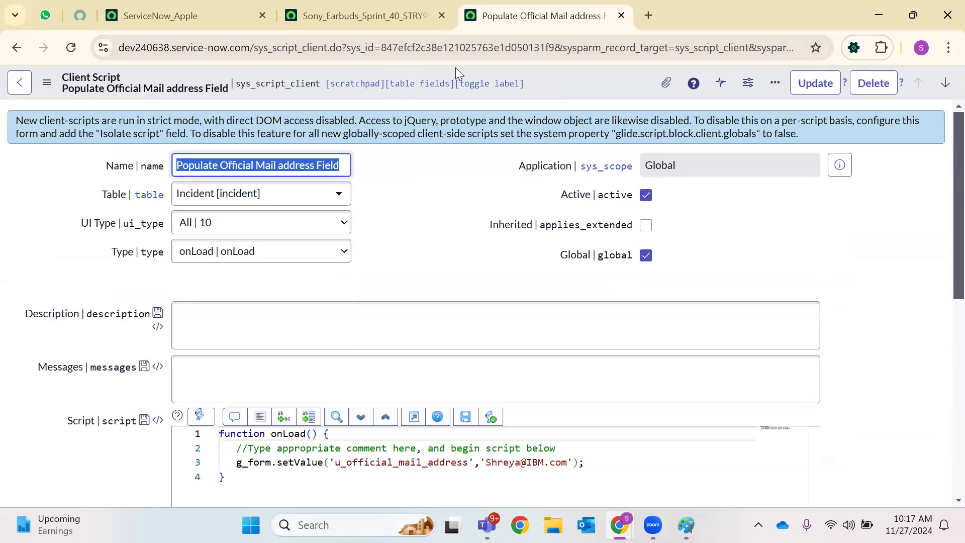
Select the Populate Official Mail address Field script's sys_id, then return to the target instance's home tab
{"action": "left_click_drag", "start_coordinate": [415, 48], "coordinate": [599, 59]}
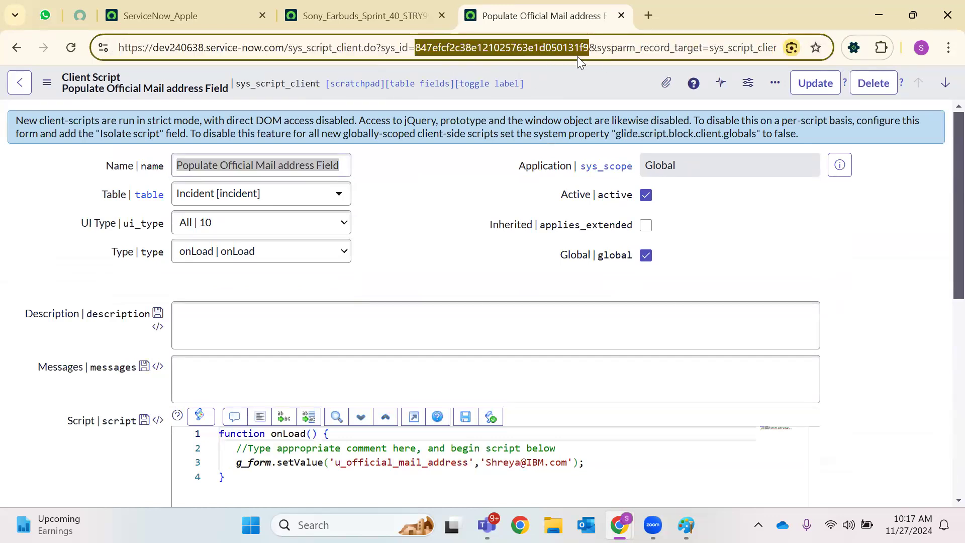
{"action": "mouse_move", "coordinate": [619, 525]}
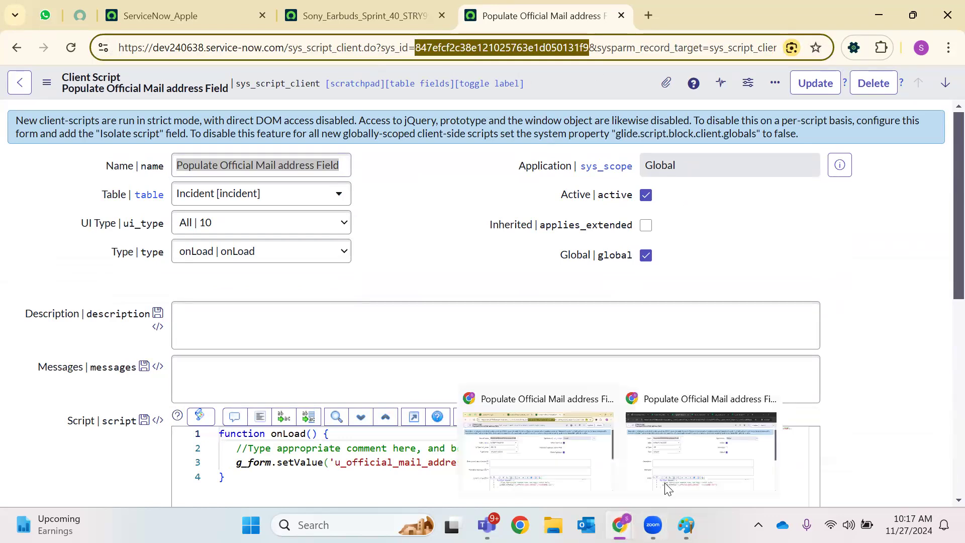
{"action": "left_click", "coordinate": [701, 442]}
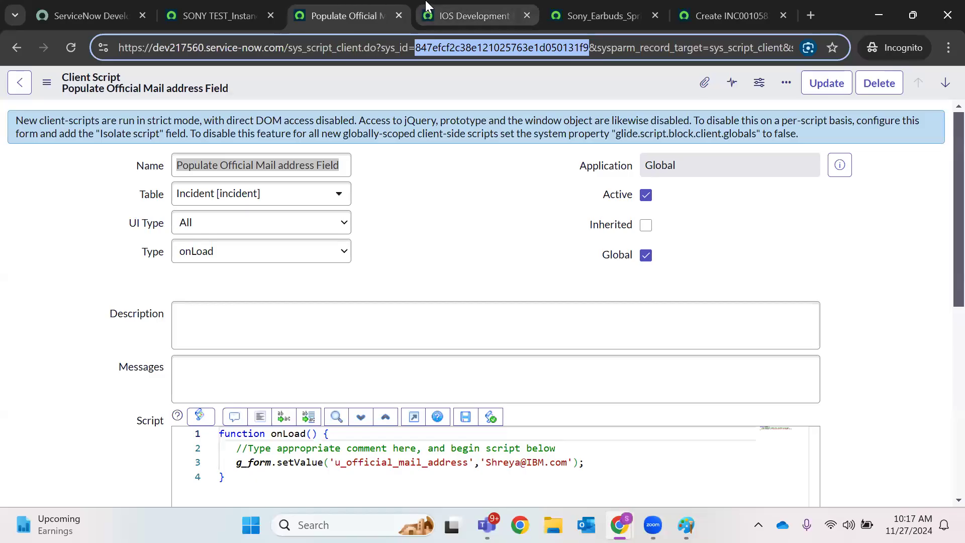
{"action": "left_click", "coordinate": [515, 8]}
Review the Sony_Earbuds update set and the new incident form, then return to the target's client script
{"action": "left_click", "coordinate": [577, 7]}
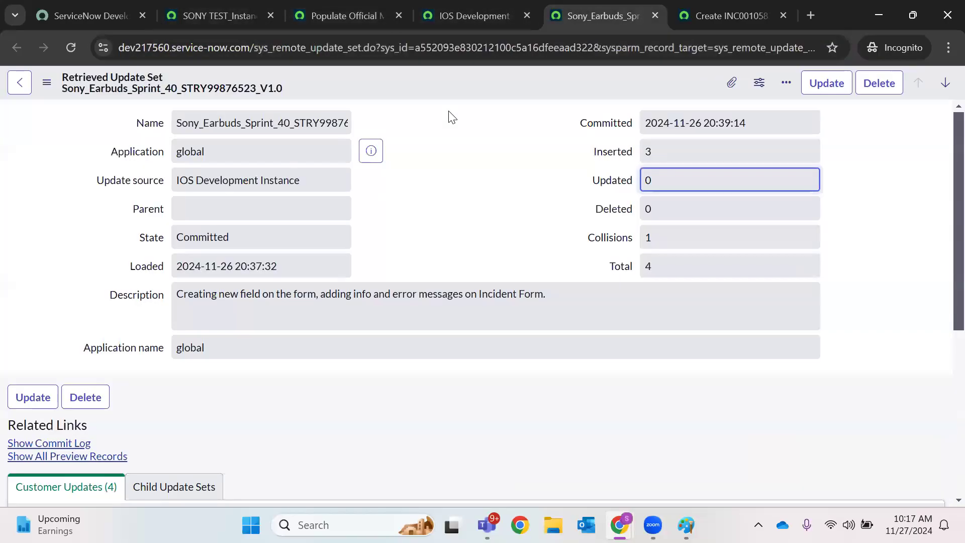
{"action": "left_click", "coordinate": [728, 13]}
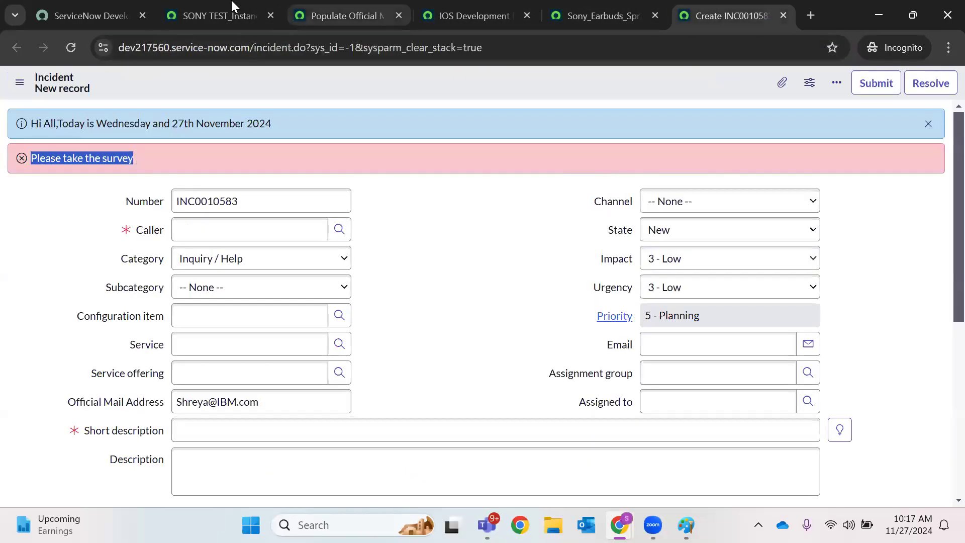
{"action": "left_click", "coordinate": [235, 9]}
{"action": "left_click", "coordinate": [336, 7]}
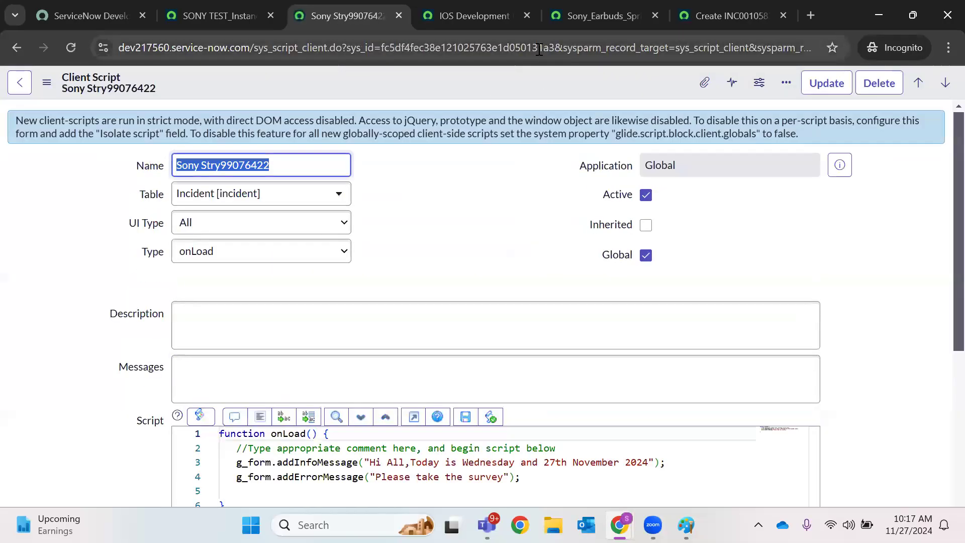
Select the Sony Stry99076422 script's sys_id and bring the source instance's window forward
{"action": "double_click", "coordinate": [569, 49]}
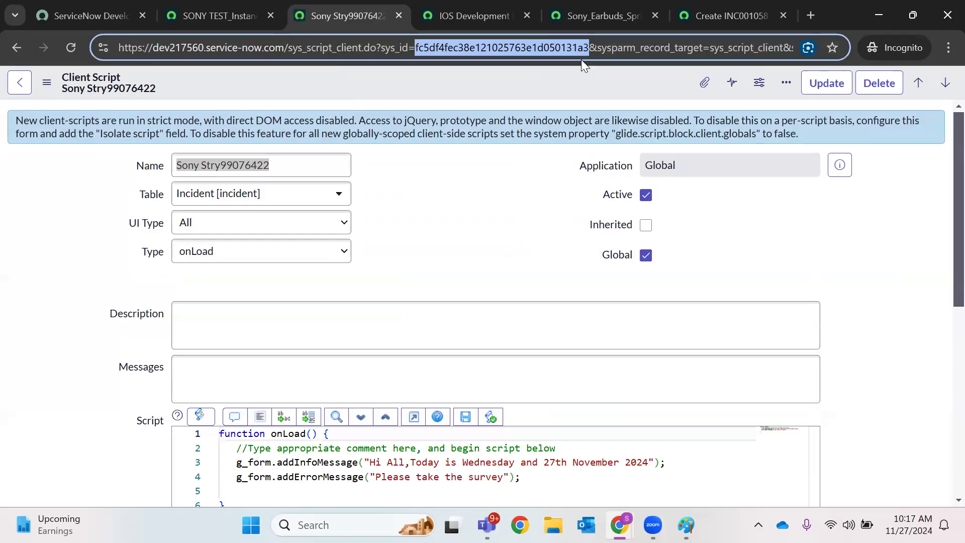
{"action": "mouse_move", "coordinate": [619, 524]}
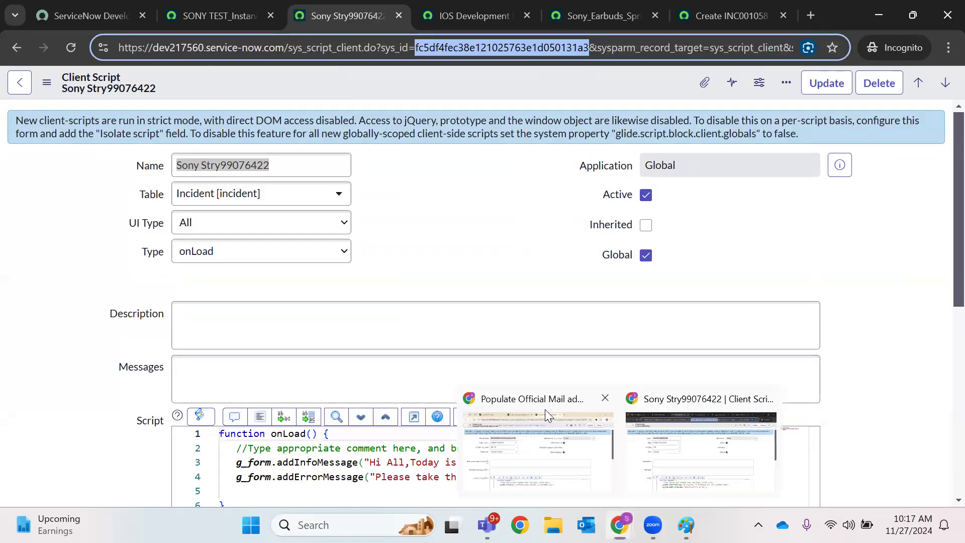
{"action": "left_click", "coordinate": [545, 409]}
Open Sony Stry99076422 from the source's Client Scripts list and select its sys_id for comparison
{"action": "left_click", "coordinate": [334, 11]}
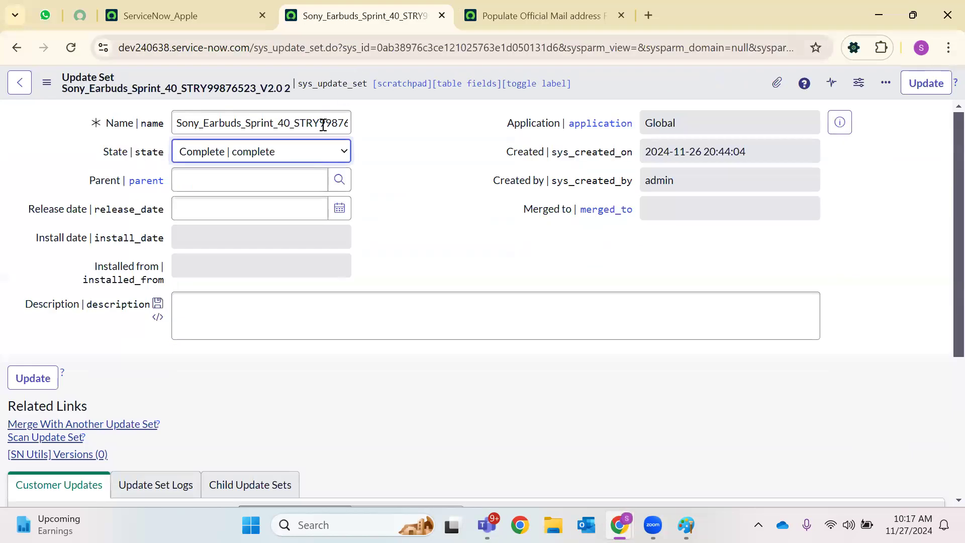
{"action": "left_click", "coordinate": [505, 11]}
{"action": "left_click", "coordinate": [16, 48]}
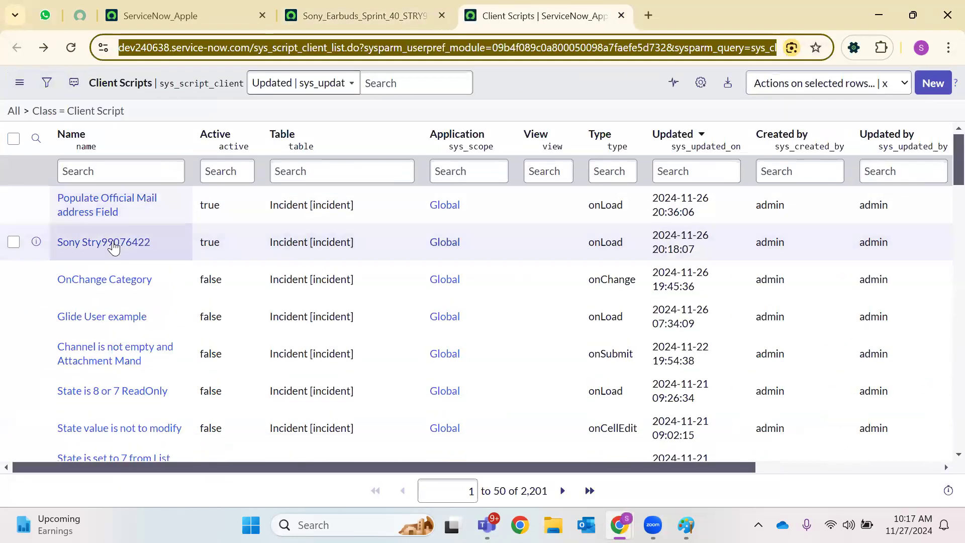
{"action": "left_click", "coordinate": [108, 243]}
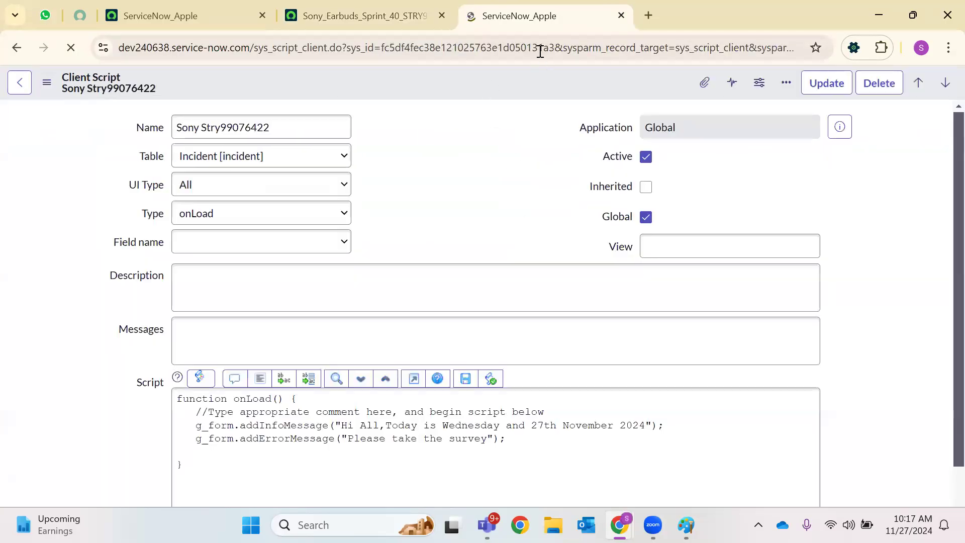
{"action": "double_click", "coordinate": [536, 47]}
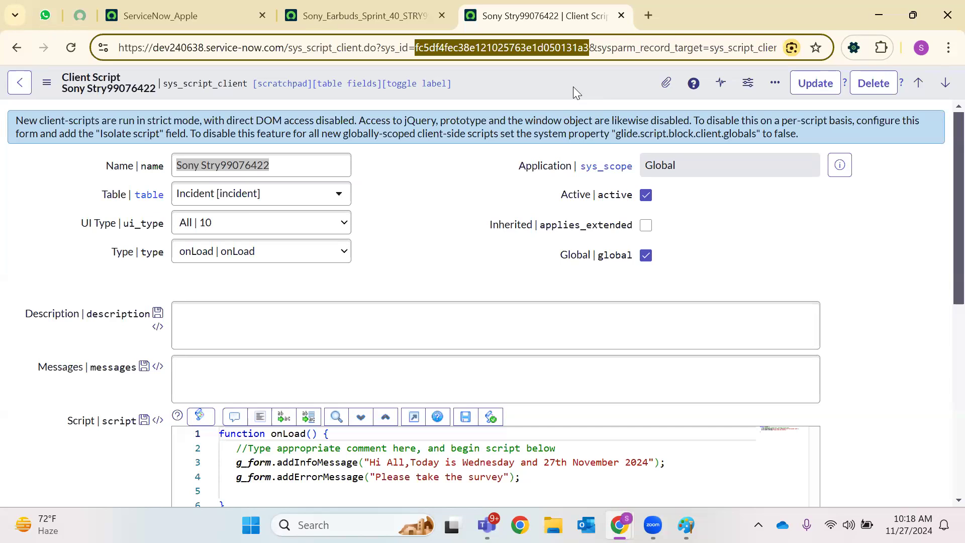
{"action": "left_click", "coordinate": [333, 510]}
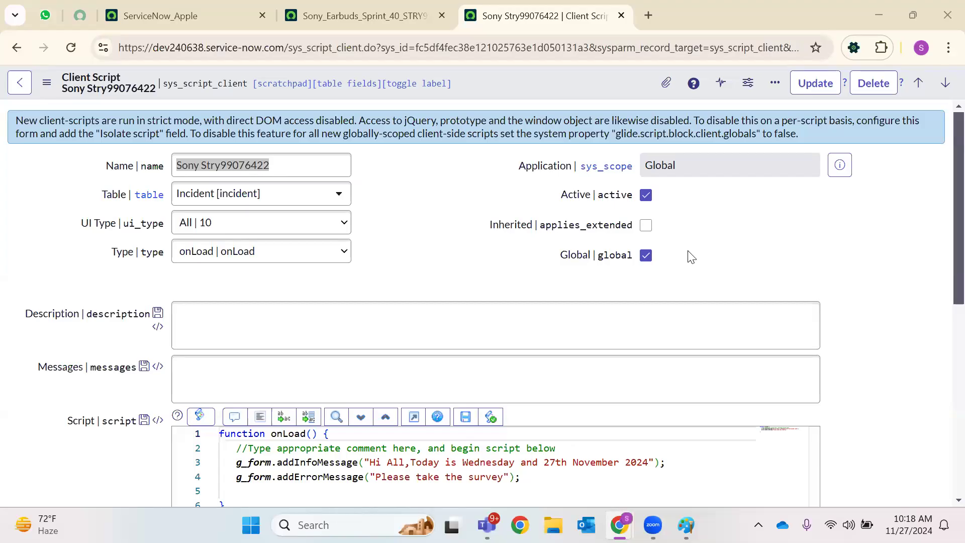
{"action": "left_click", "coordinate": [748, 254]}
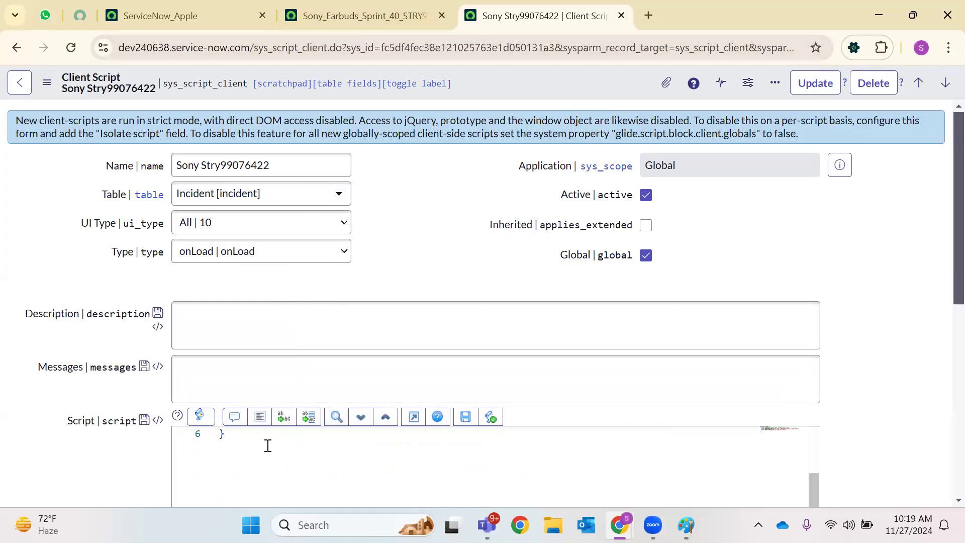
Add a new line 5 after the error-message call, type 'g_form.', then delete it to leave the line blank
{"action": "left_click", "coordinate": [572, 478]}
{"action": "key", "text": "Return"}
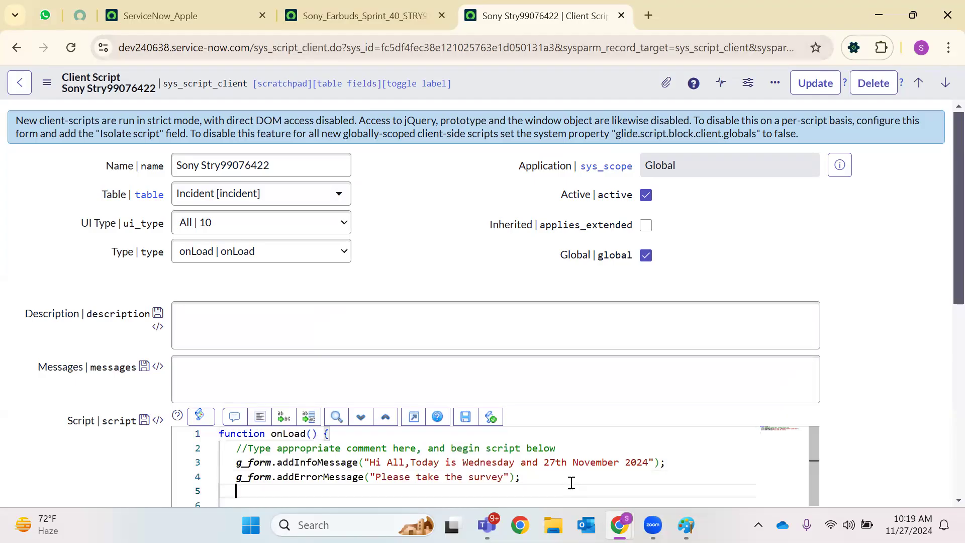
{"action": "type", "text": "g_"}
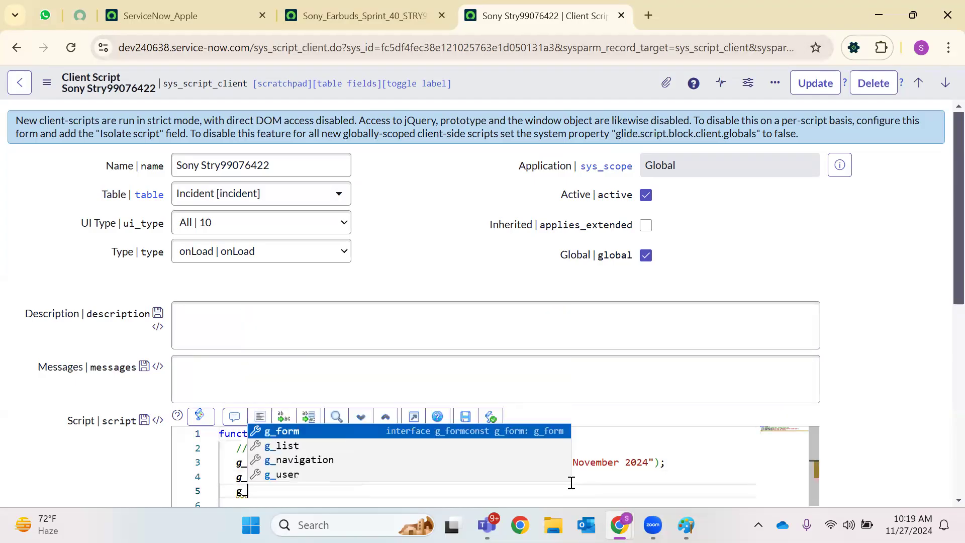
{"action": "type", "text": "form."}
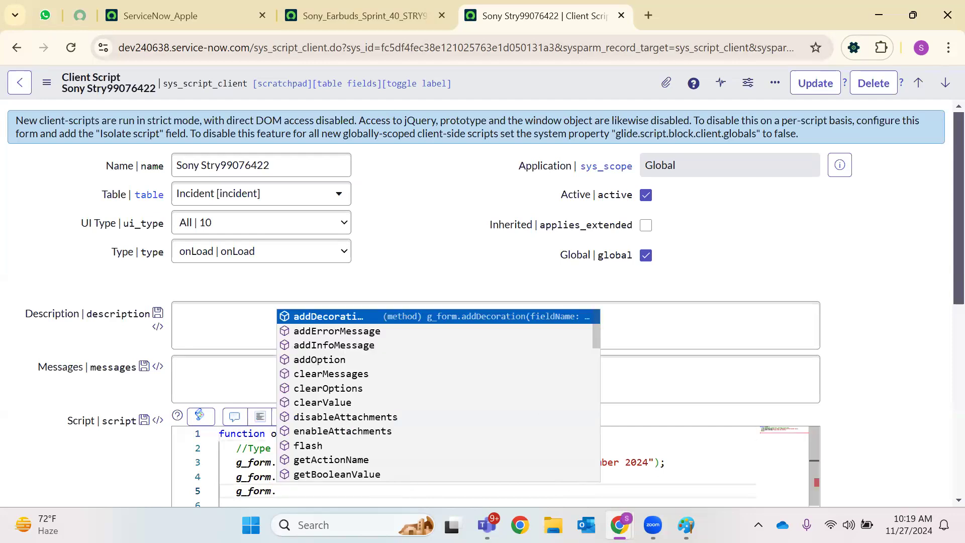
{"action": "scroll", "coordinate": [306, 345], "scroll_direction": "down", "scroll_amount": 3}
{"action": "scroll", "coordinate": [306, 346], "scroll_direction": "up", "scroll_amount": 3}
{"action": "left_click", "coordinate": [269, 258]}
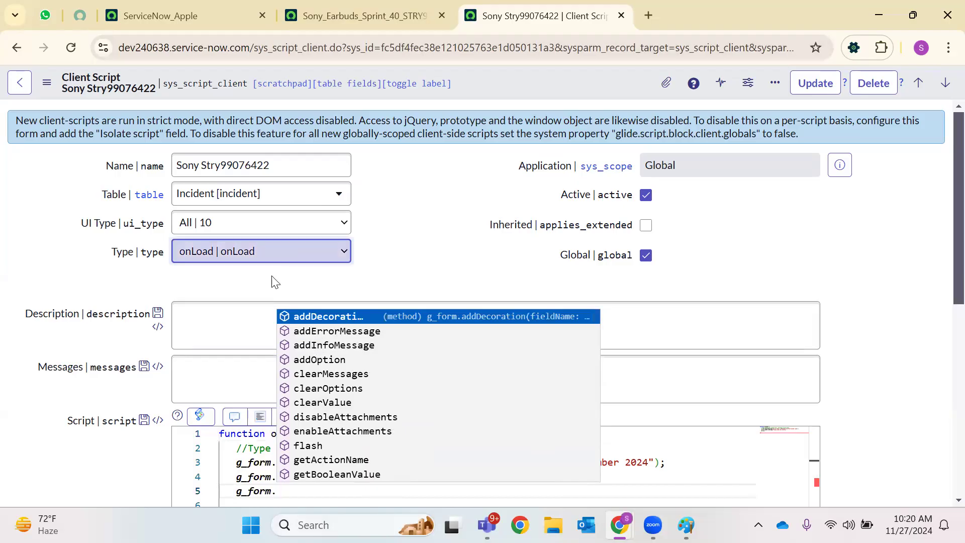
{"action": "left_click", "coordinate": [290, 485]}
{"action": "left_click_drag", "start_coordinate": [278, 491], "coordinate": [230, 491]}
{"action": "key", "text": "BackSpace"}
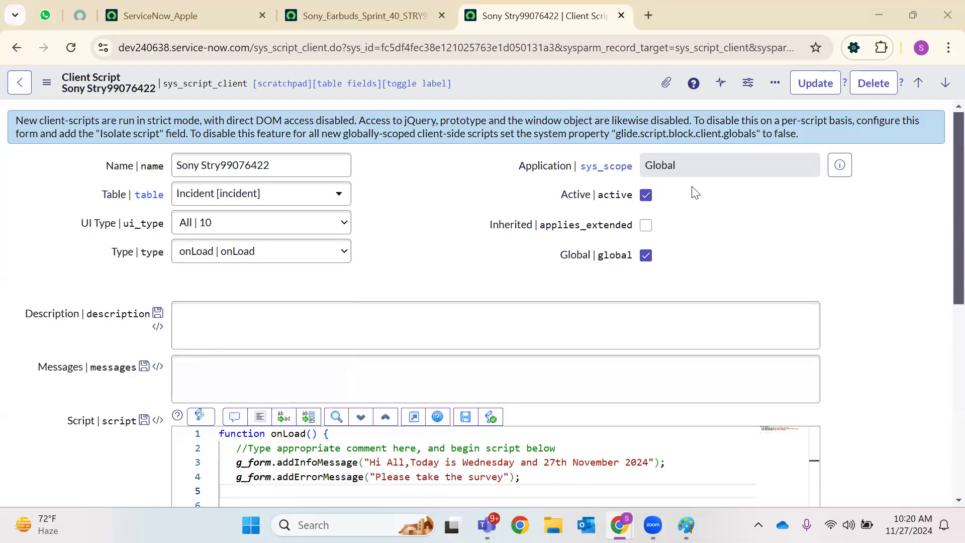
{"action": "scroll", "coordinate": [832, 287], "scroll_direction": "down", "scroll_amount": 15}
{"action": "scroll", "coordinate": [827, 271], "scroll_direction": "up", "scroll_amount": 15}
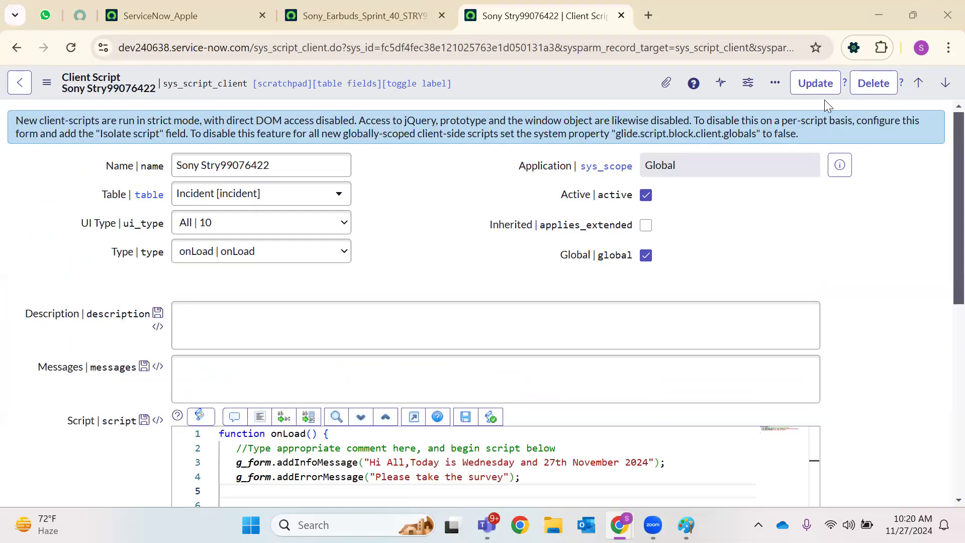